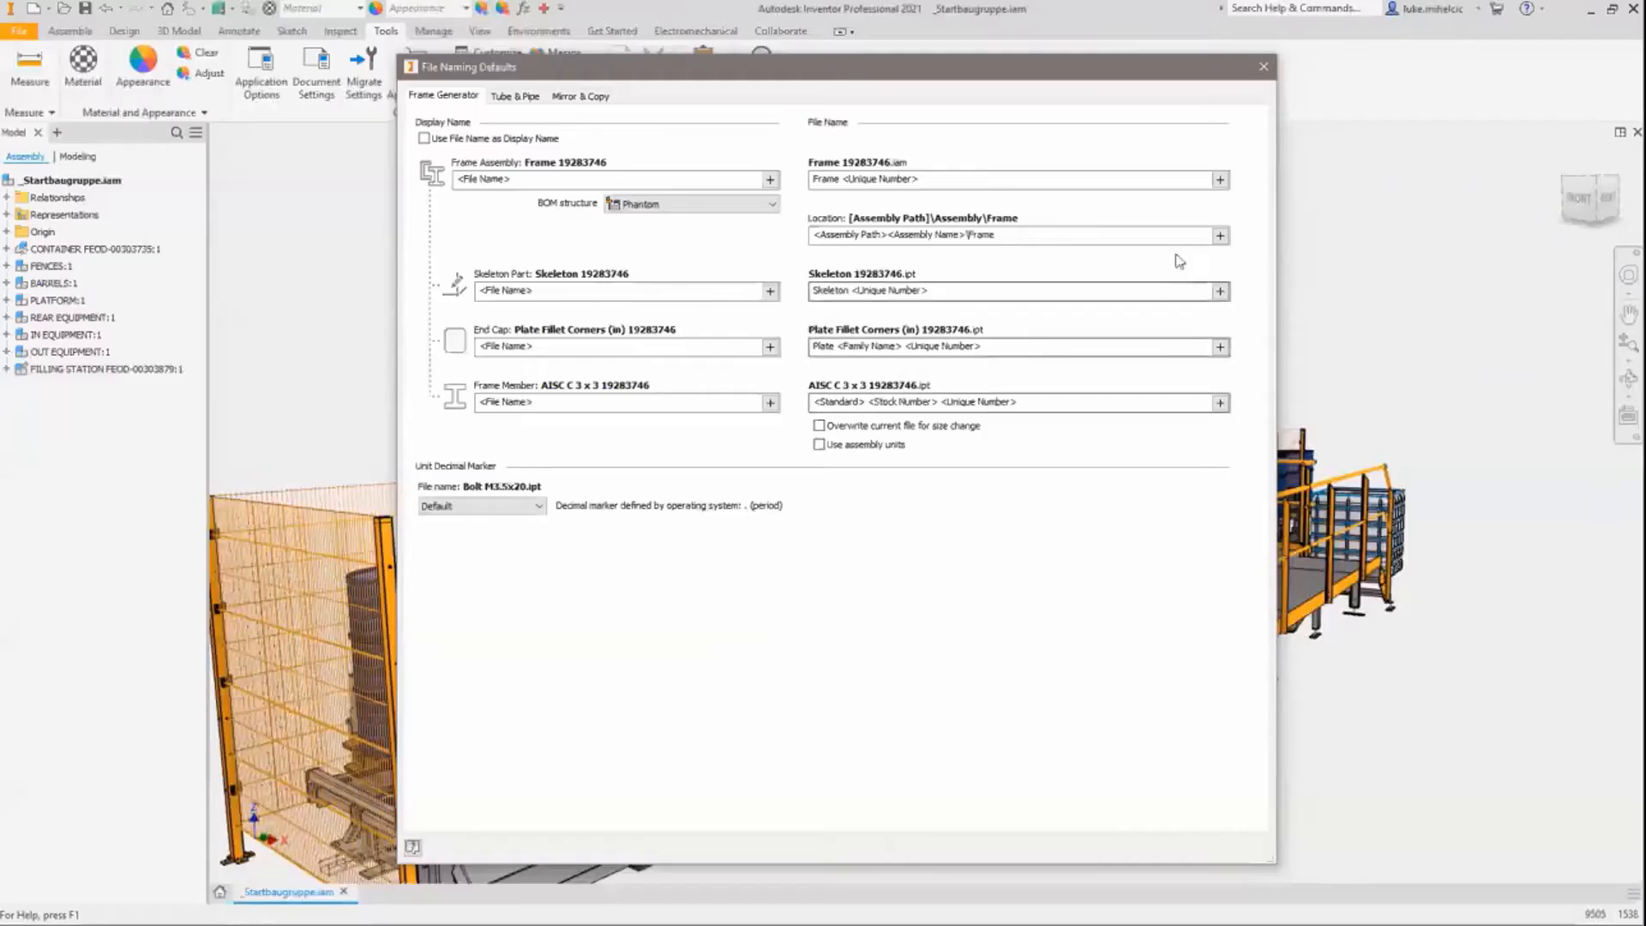
# Step: Add the Project Name token to the start of the frame assembly's file name in the Frame Generator naming defaults
pyautogui.click(1219, 179)
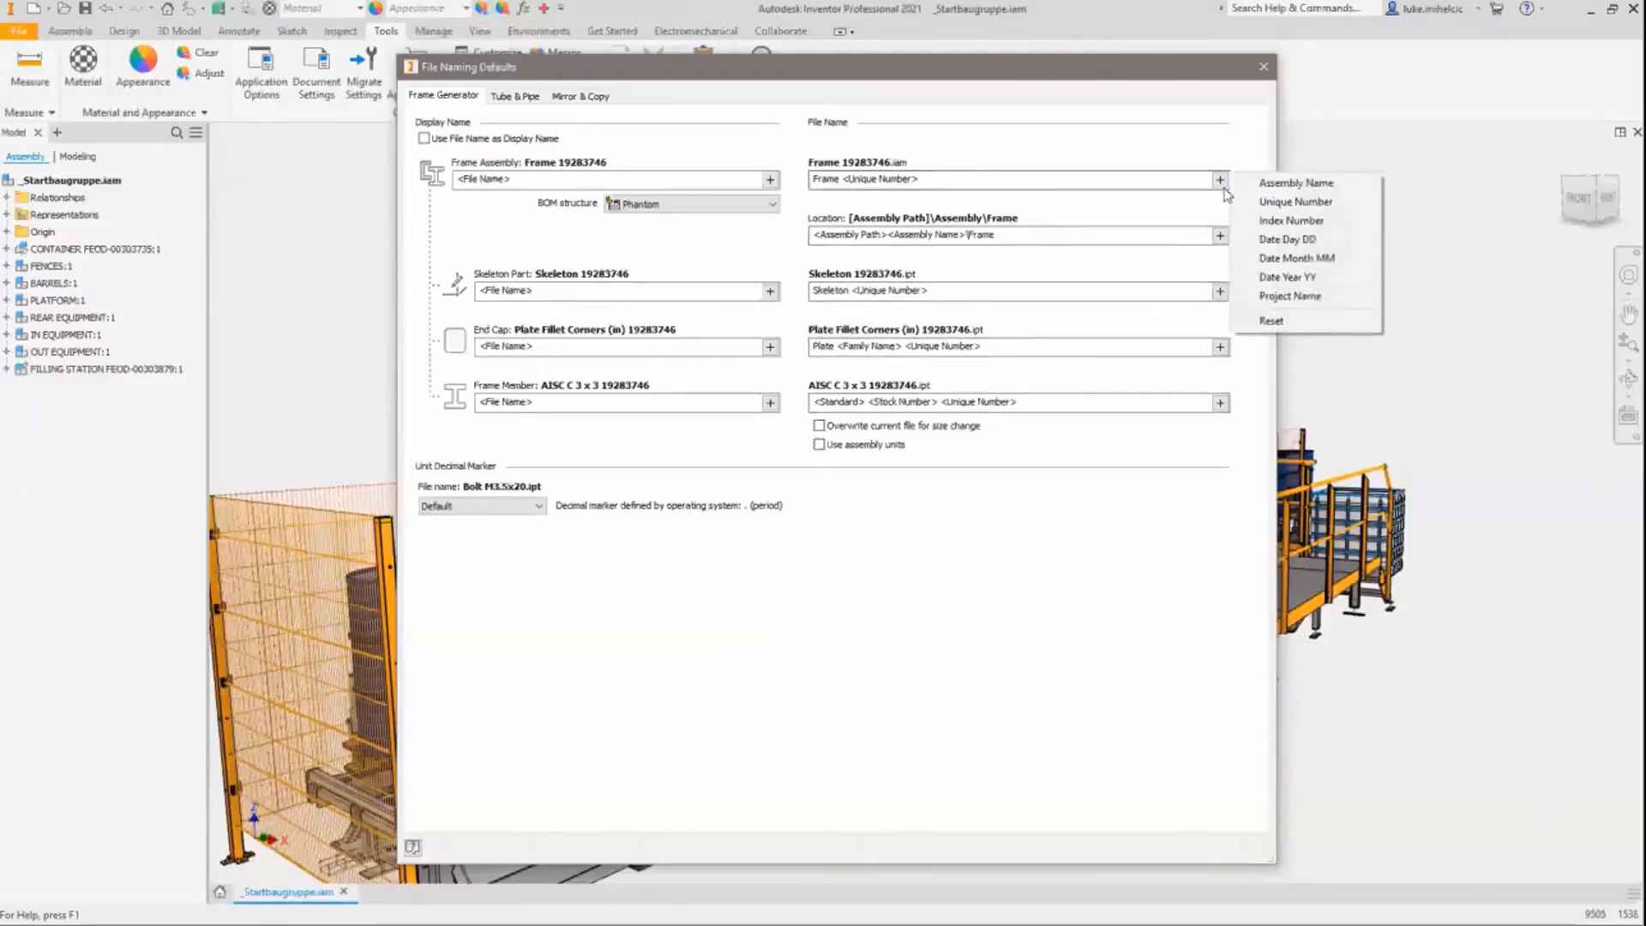
pyautogui.click(1290, 296)
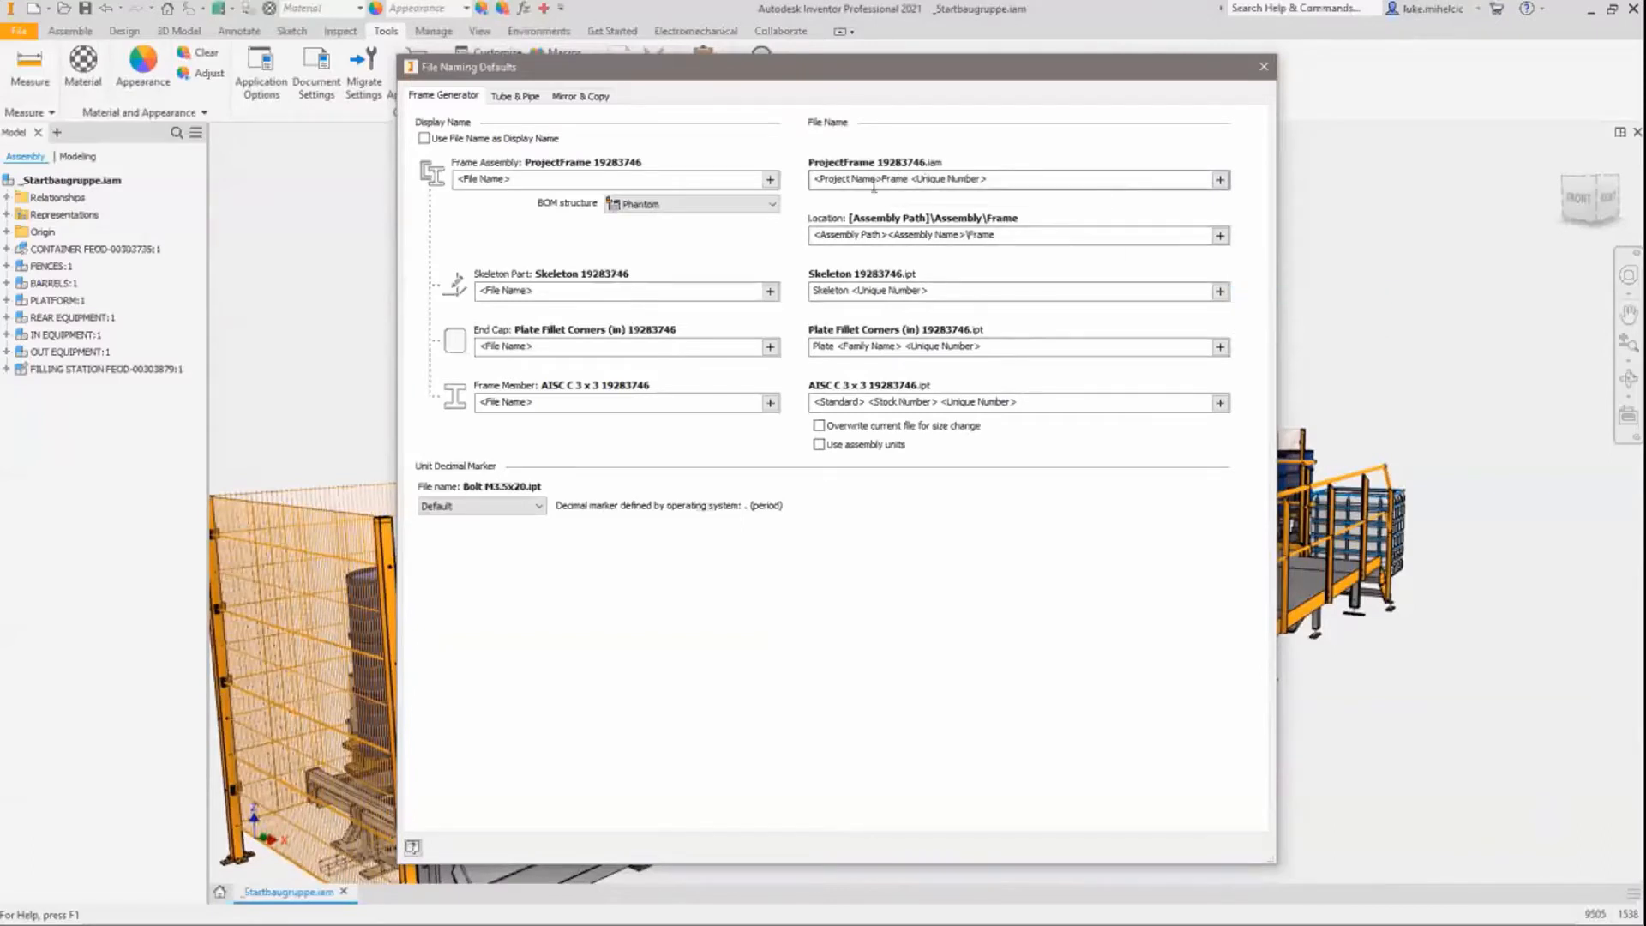
# Step: Add the Part Number token to the frame member's file name and turn on Use File Name as Display Name
pyautogui.click(1219, 402)
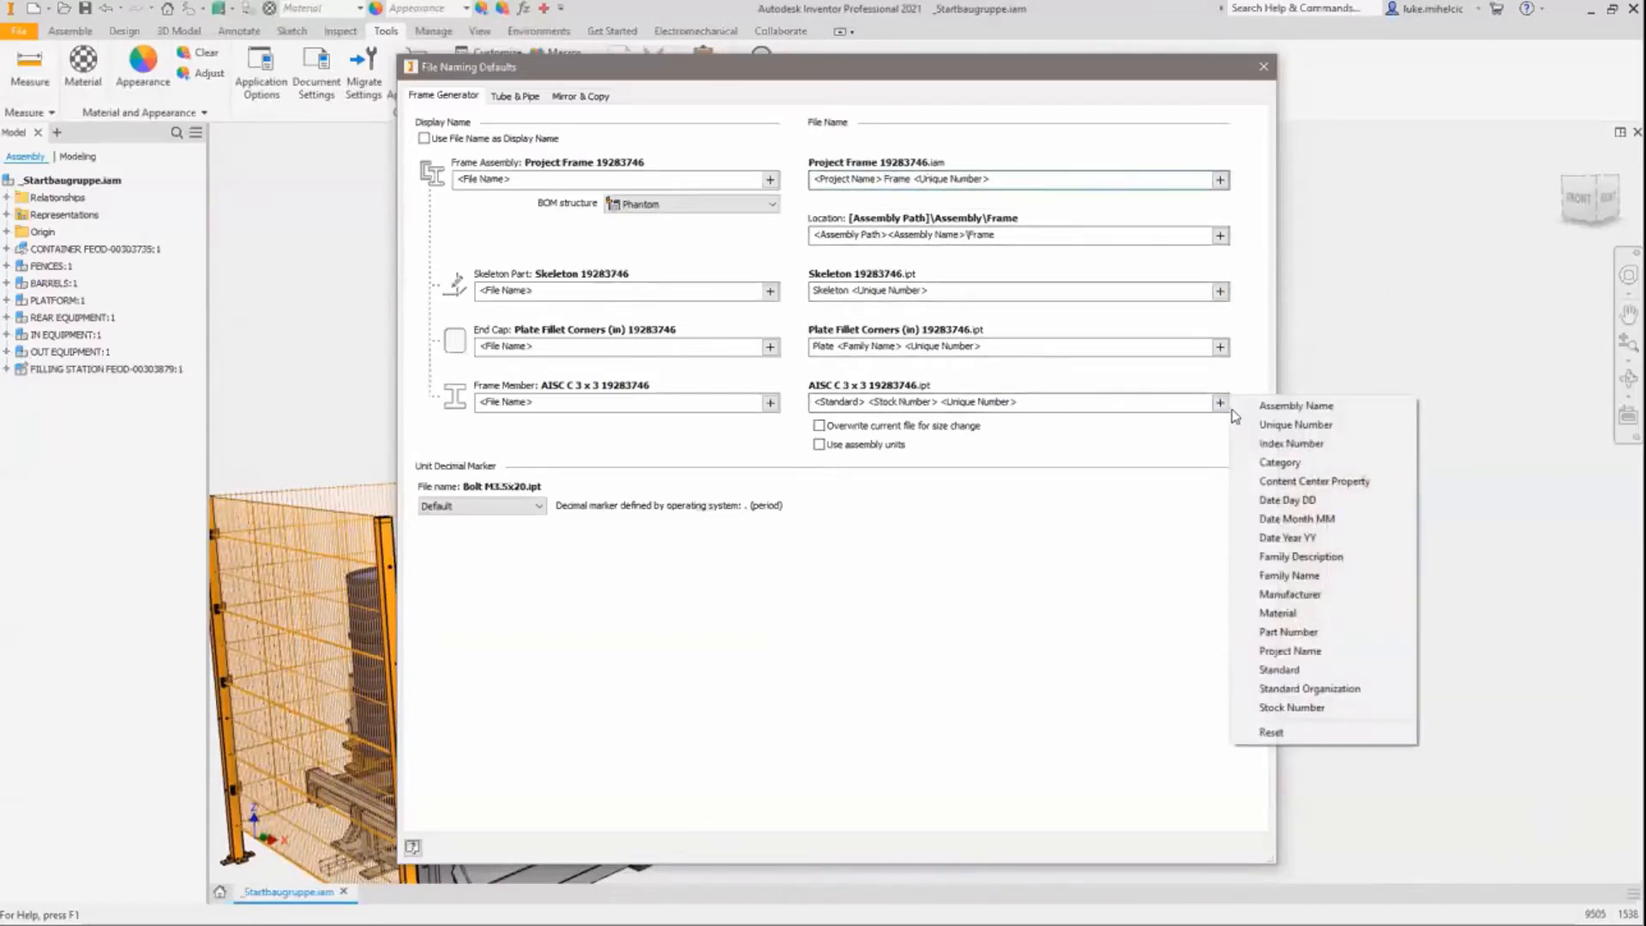
pyautogui.click(1298, 635)
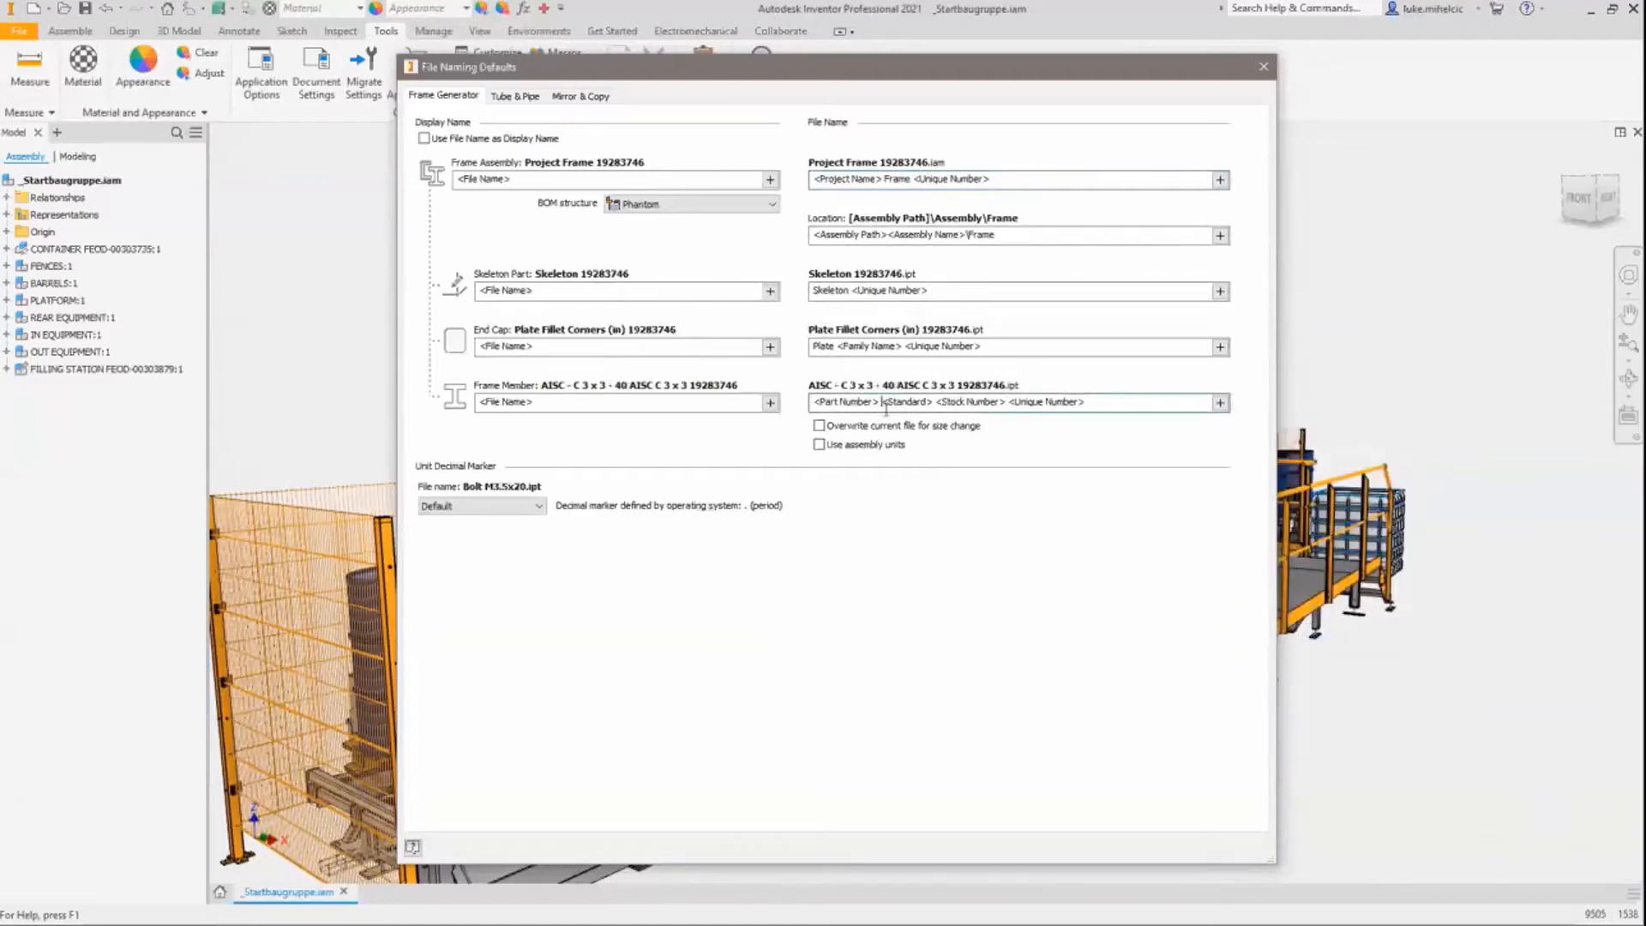
pyautogui.click(424, 139)
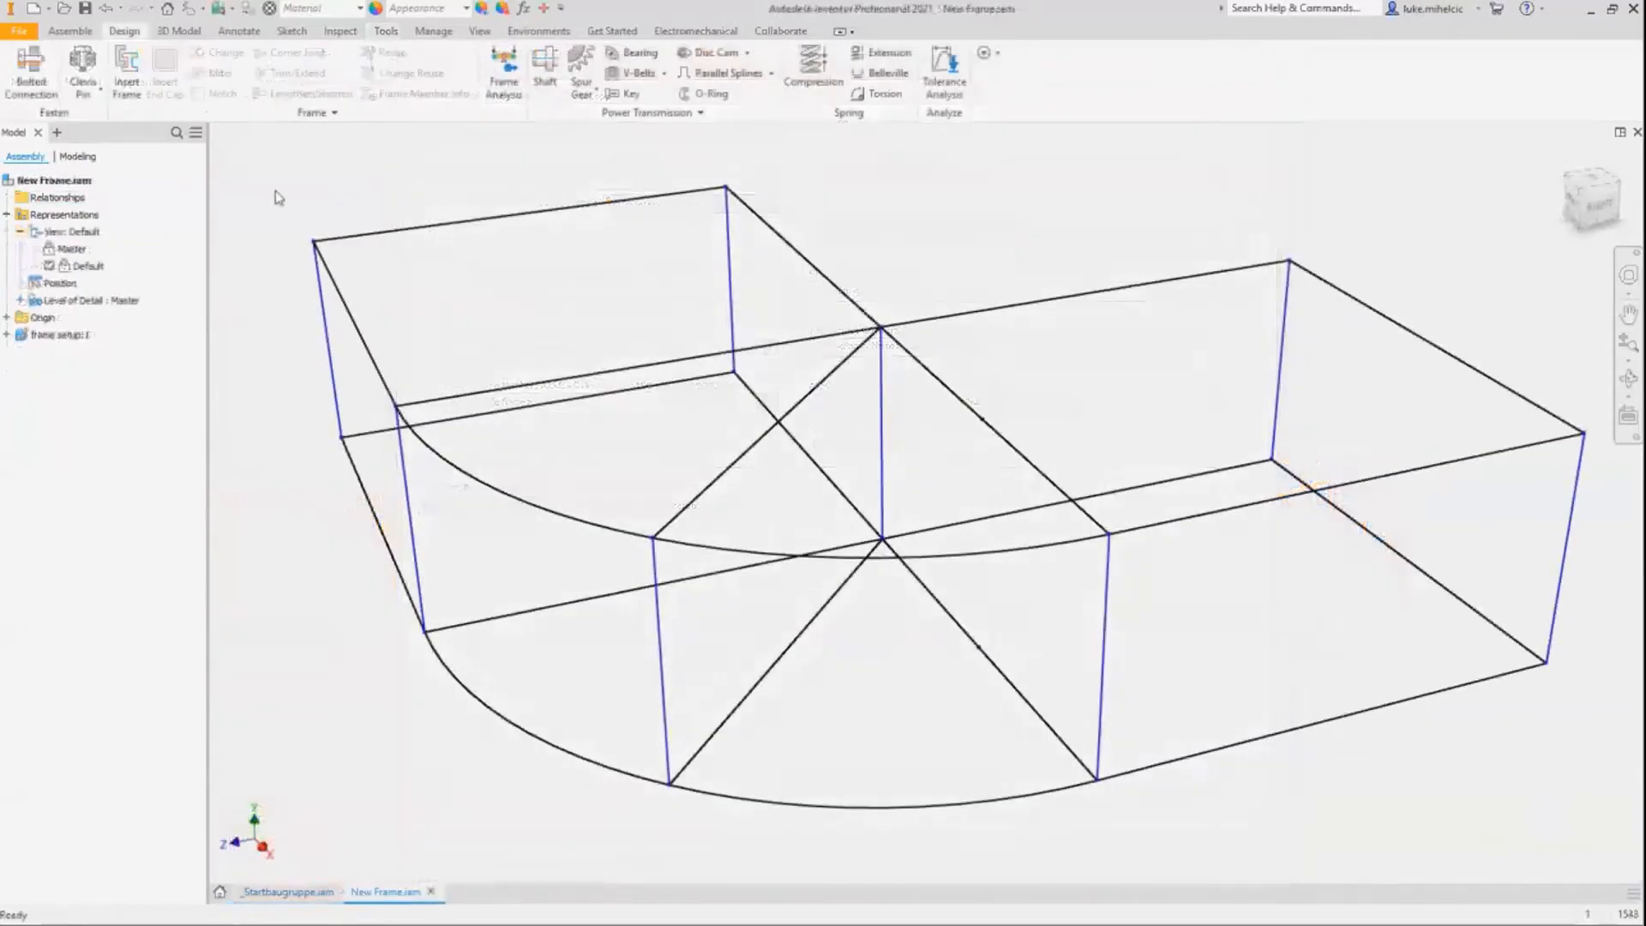
# Step: Insert a frame member on the vertical line at the front right end of the curve using the Reinforced Leg preset
pyautogui.click(127, 83)
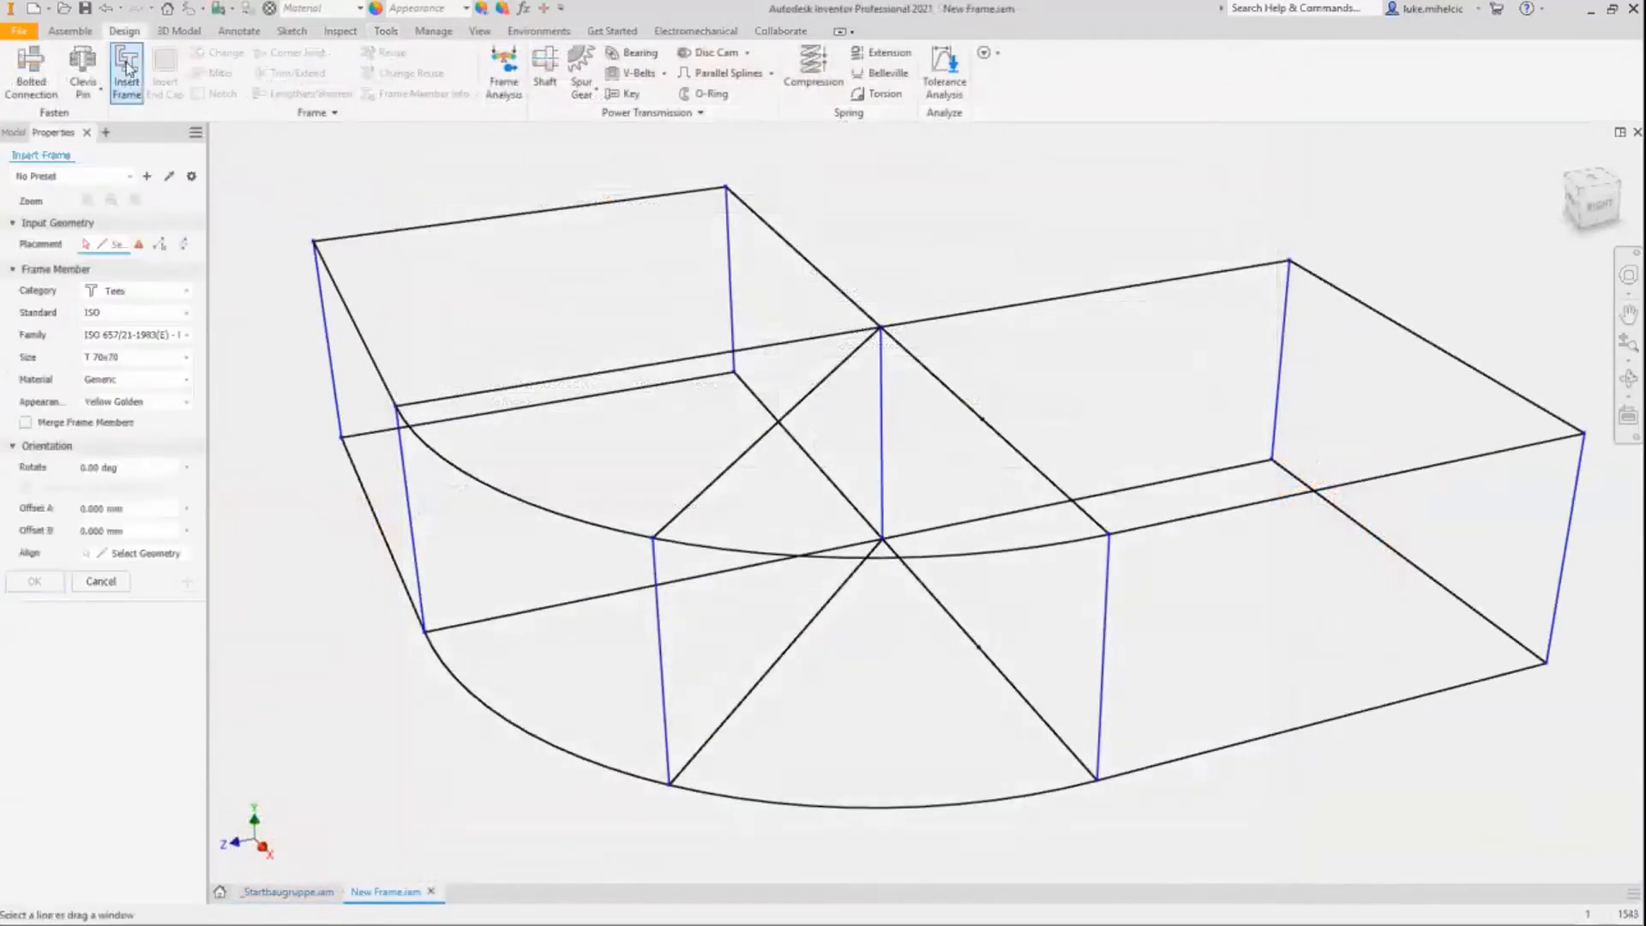
pyautogui.click(1106, 631)
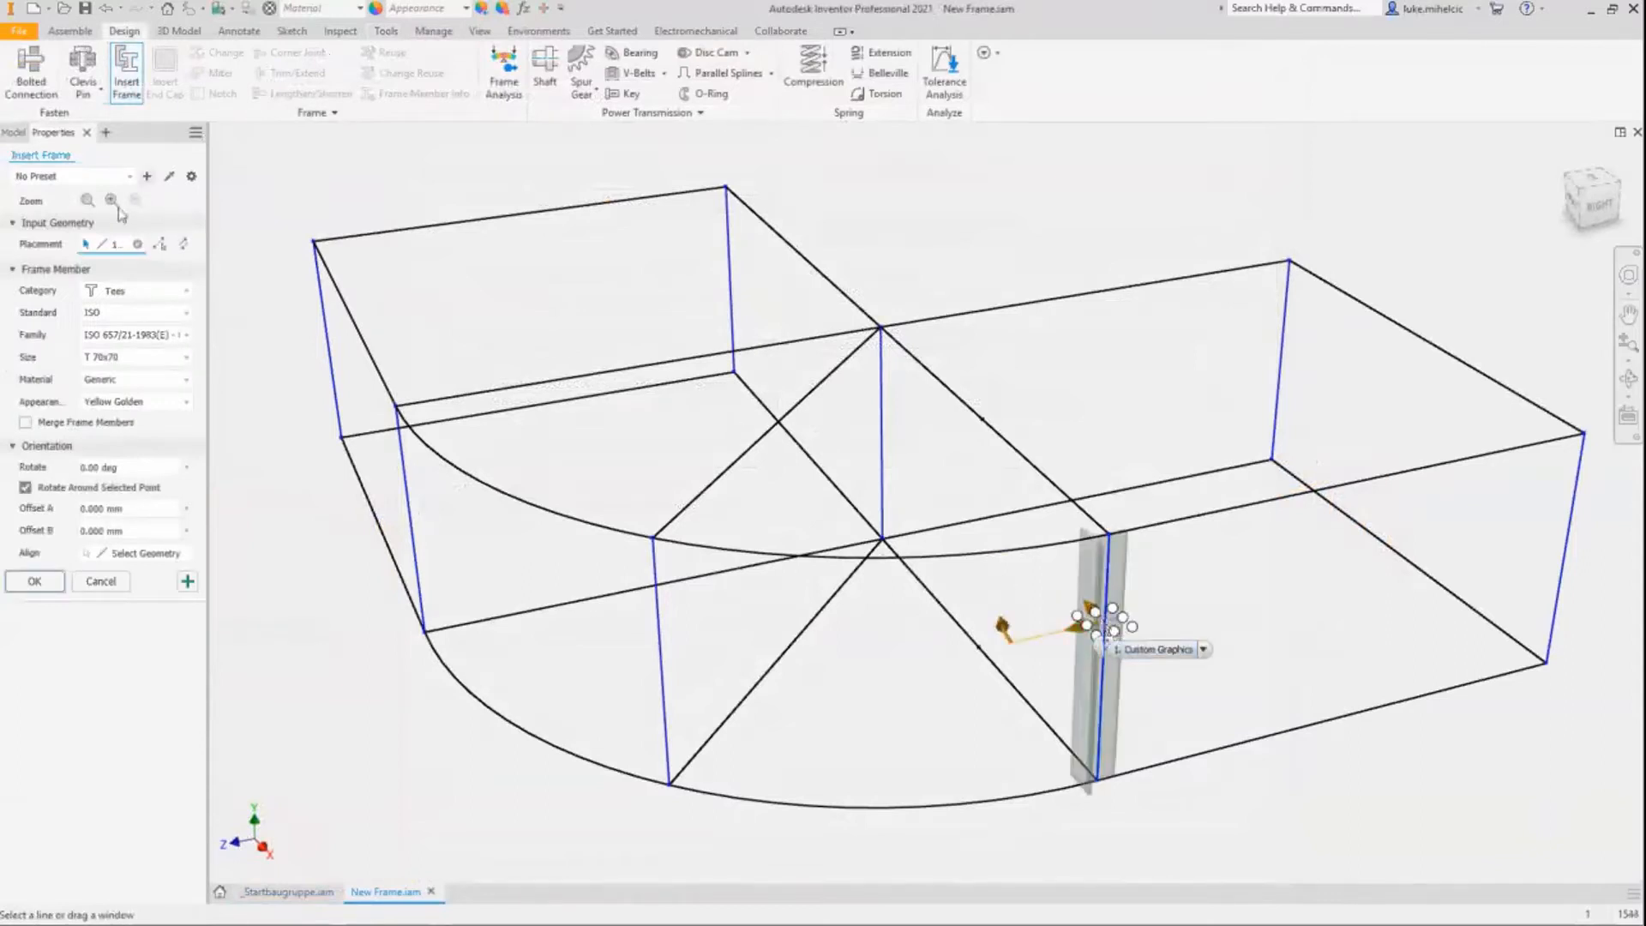
pyautogui.click(114, 293)
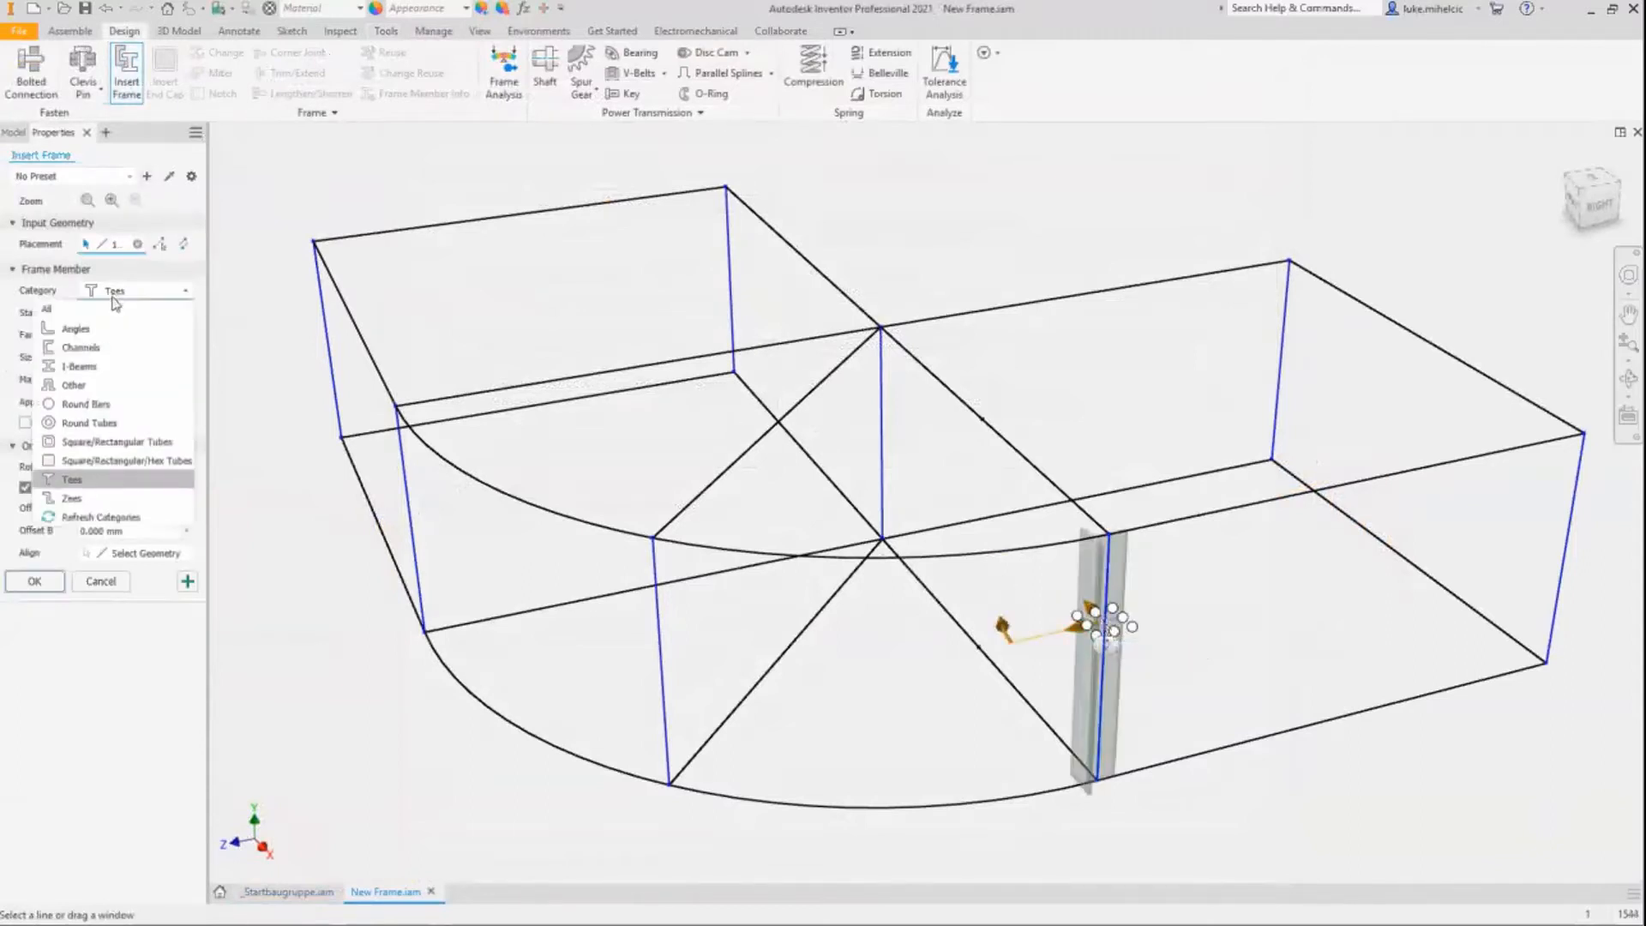
pyautogui.click(79, 367)
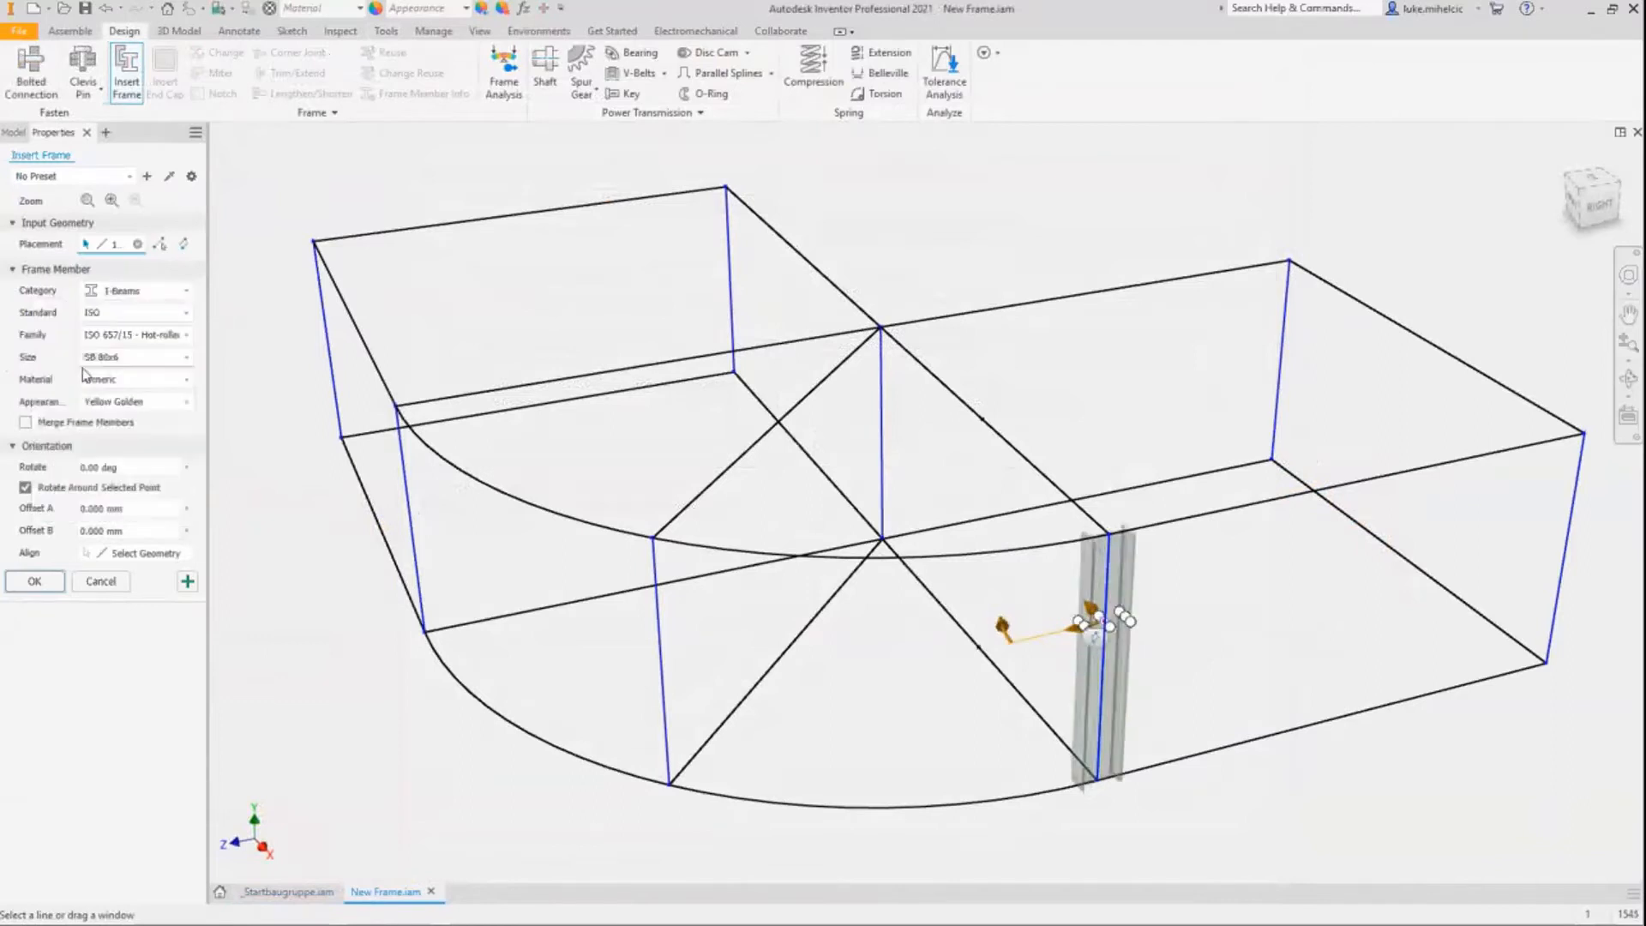
pyautogui.click(129, 178)
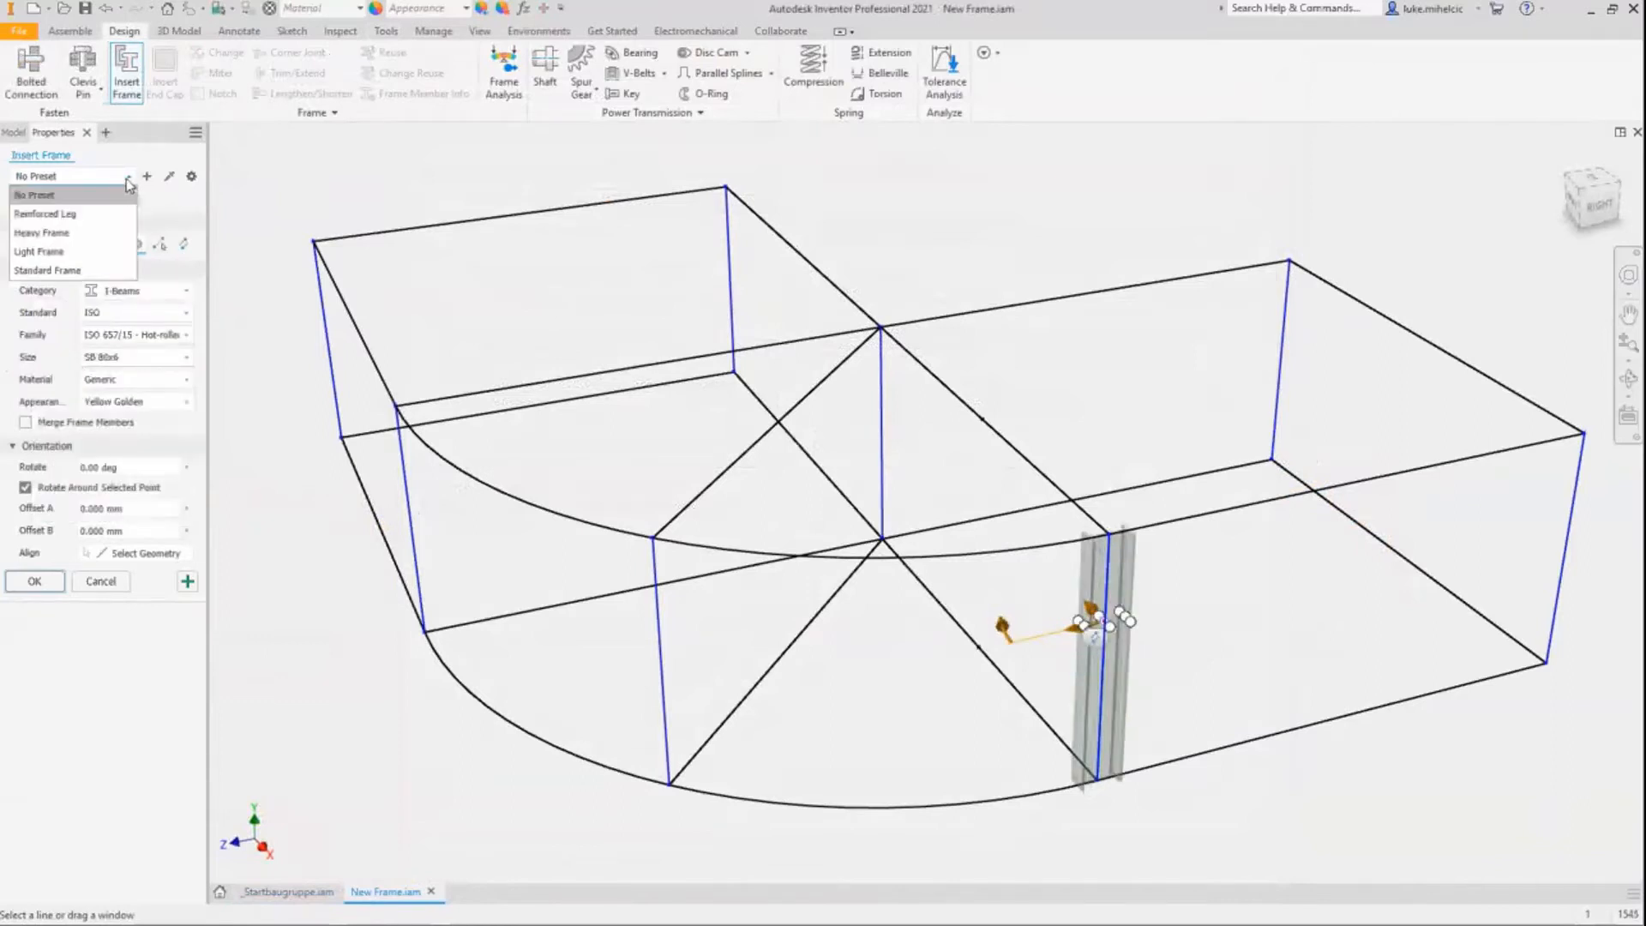
pyautogui.click(68, 216)
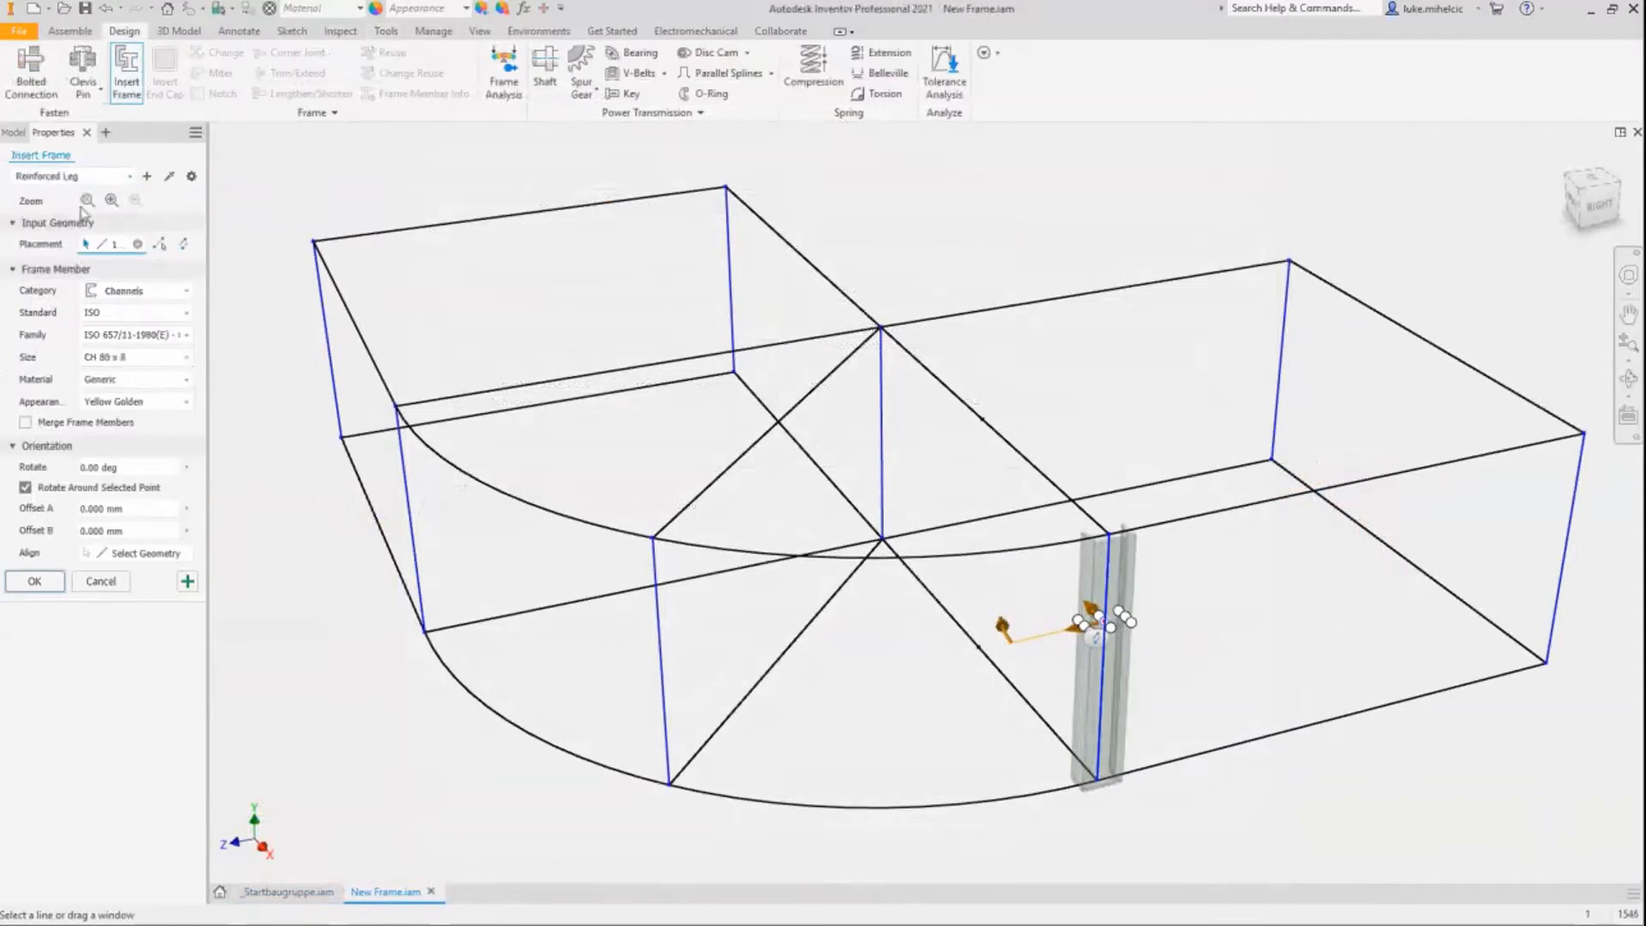
# Step: Anchor the channel profile to the placement line at the outer corner where its web meets the upper flange
pyautogui.click(86, 202)
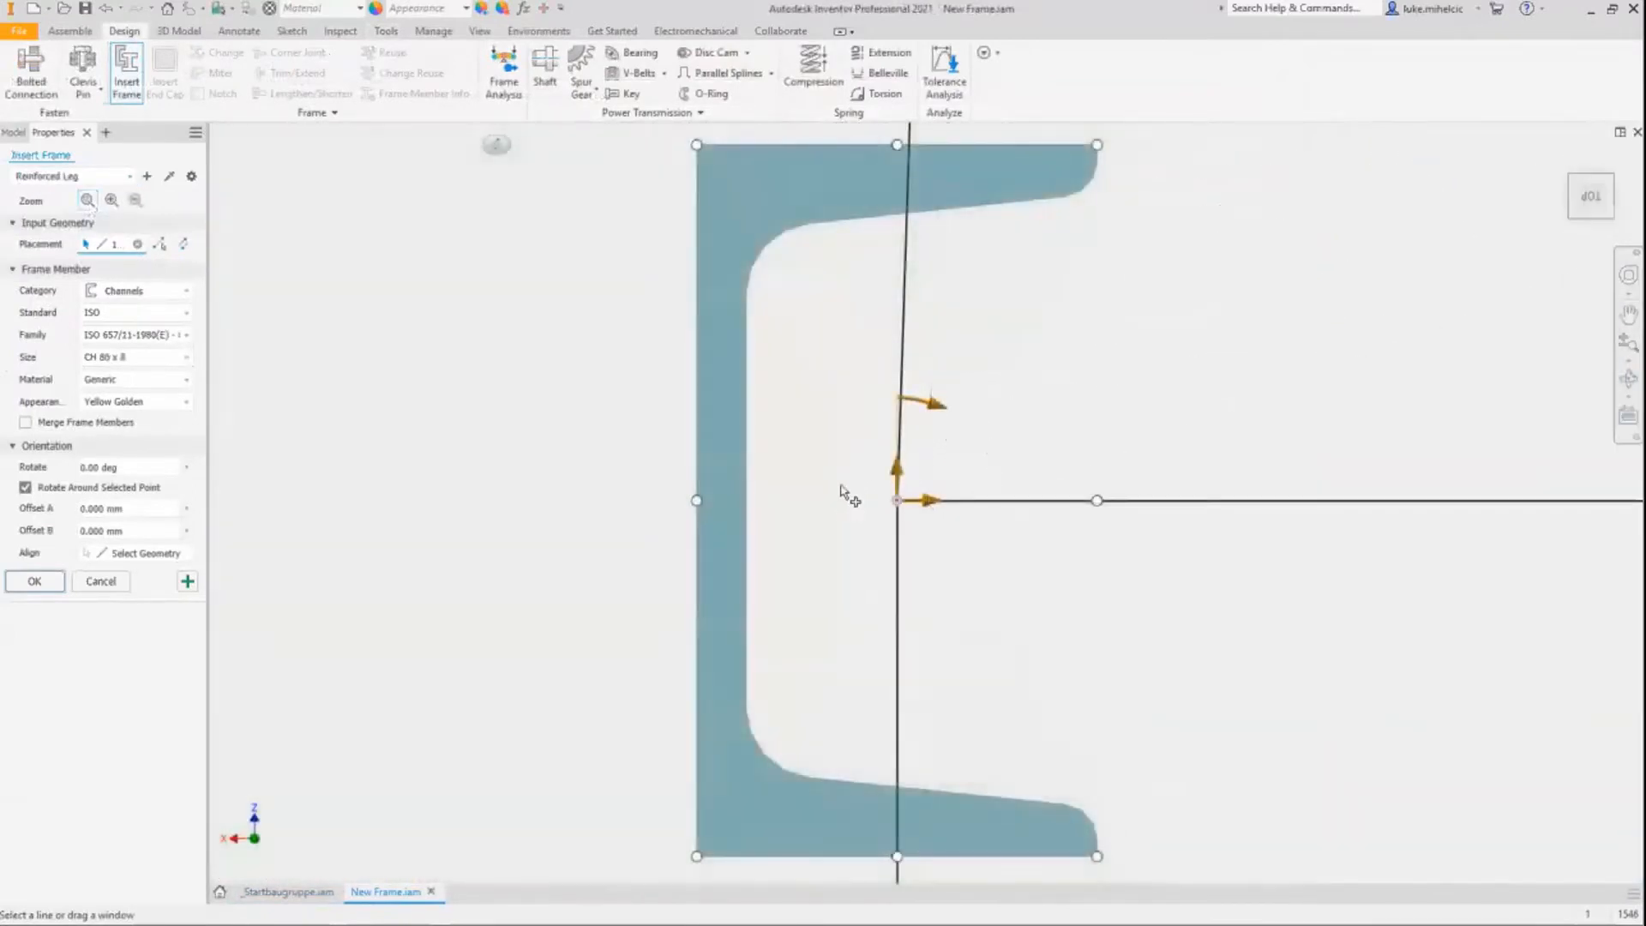
pyautogui.moveTo(943, 420); pyautogui.dragTo(926, 371)
pyautogui.click(541, 500)
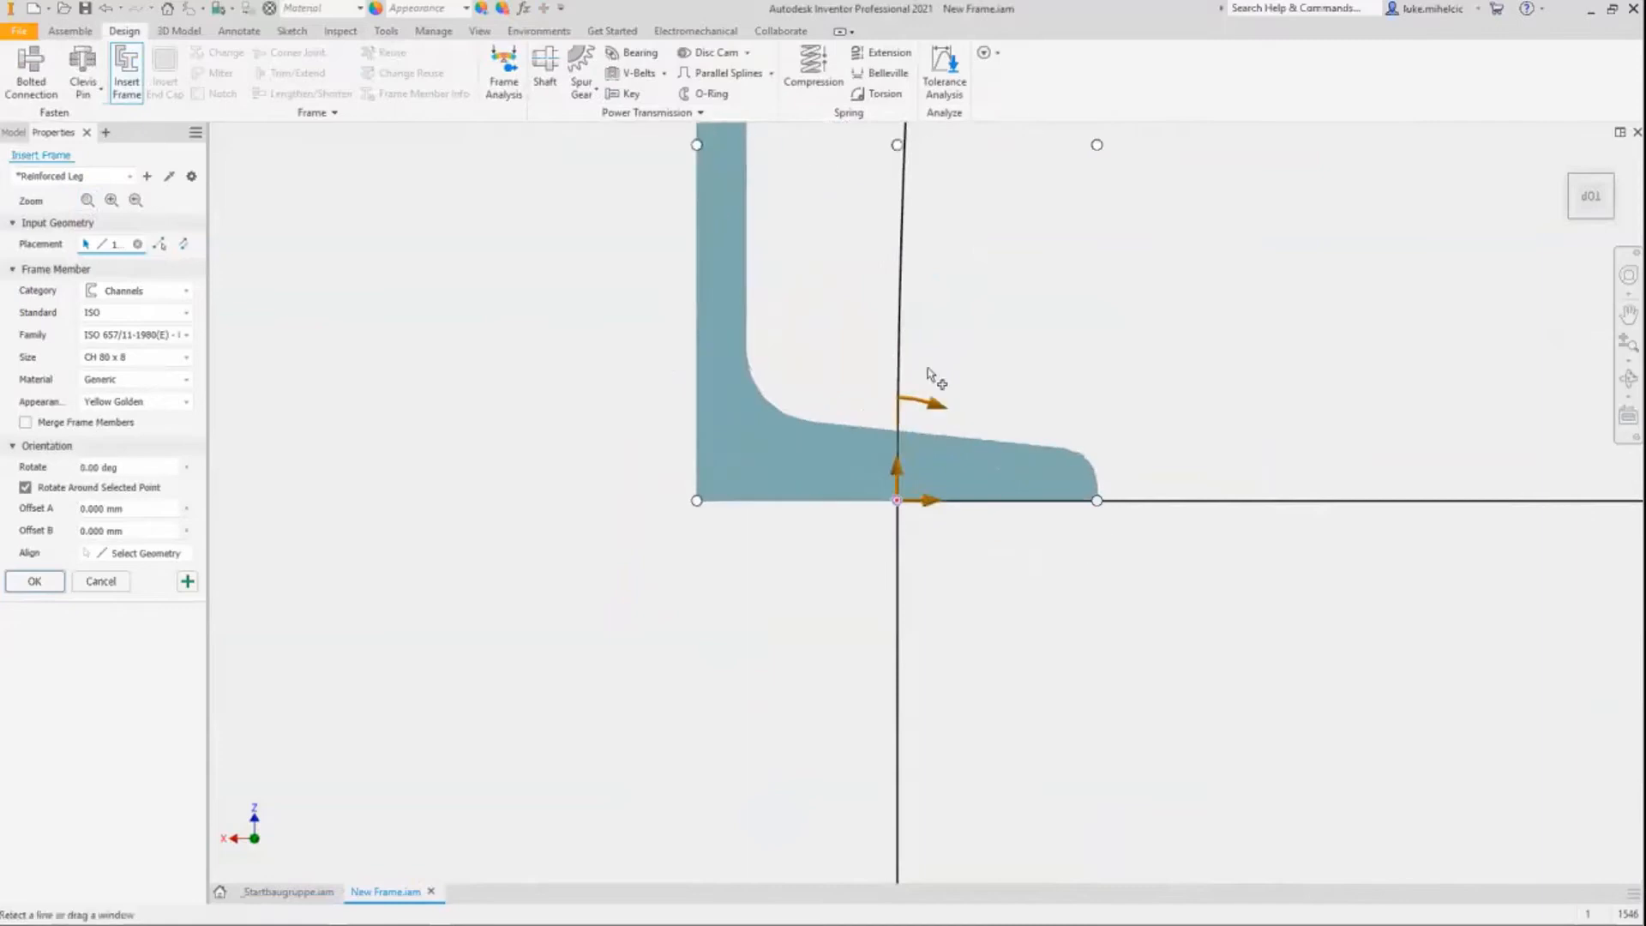
pyautogui.click(897, 146)
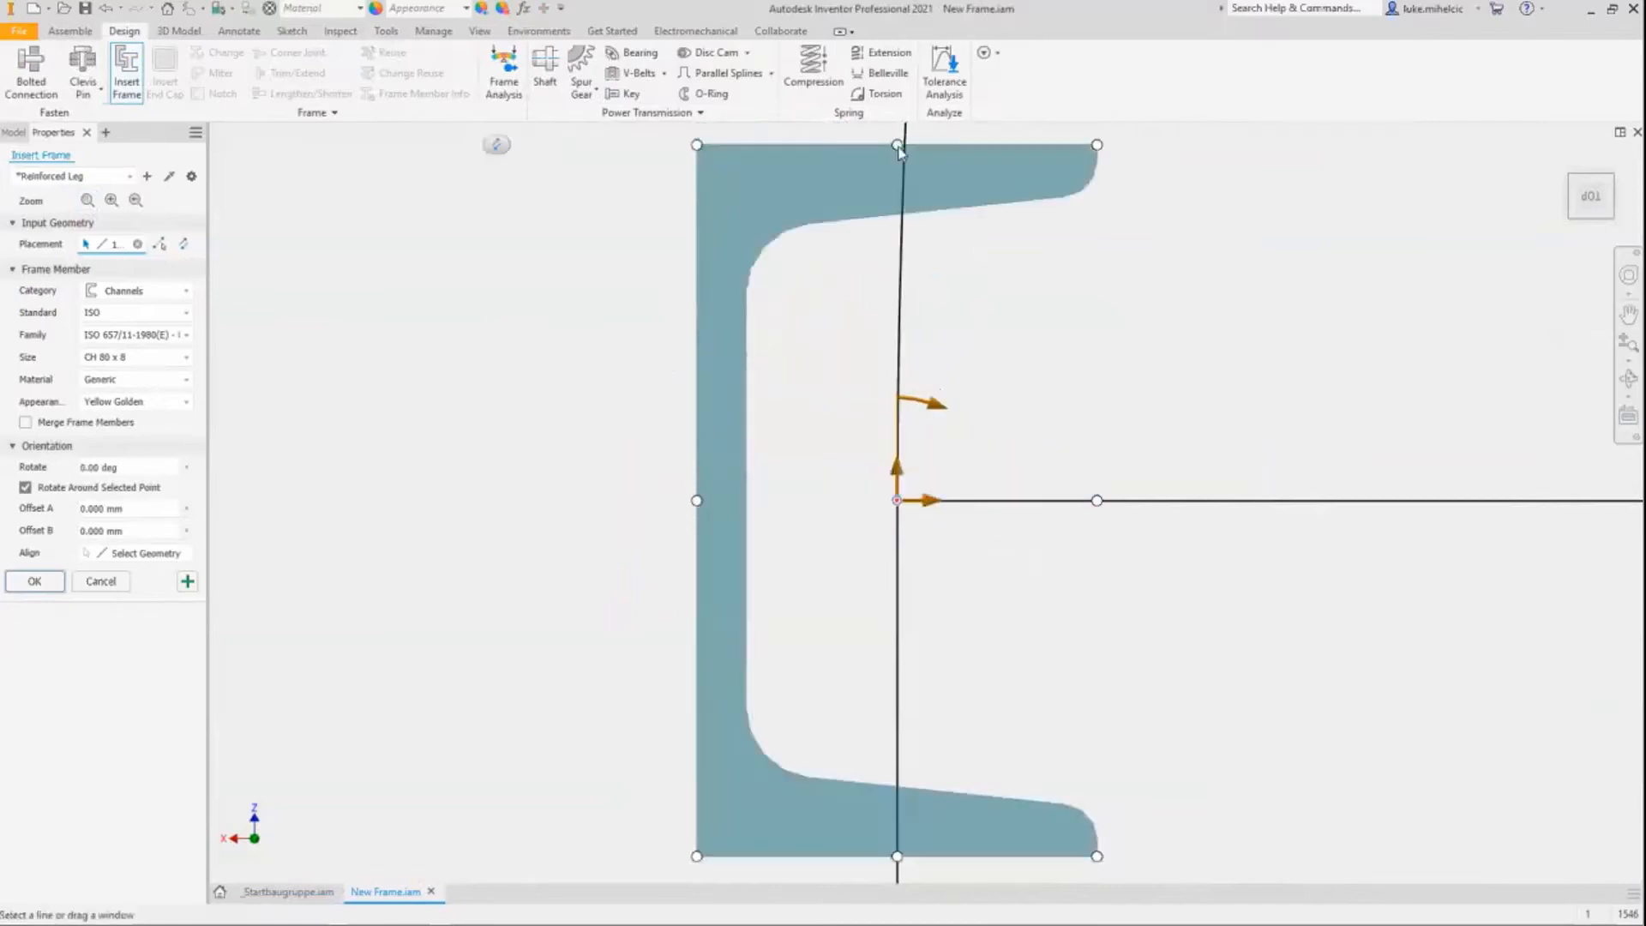
pyautogui.click(697, 146)
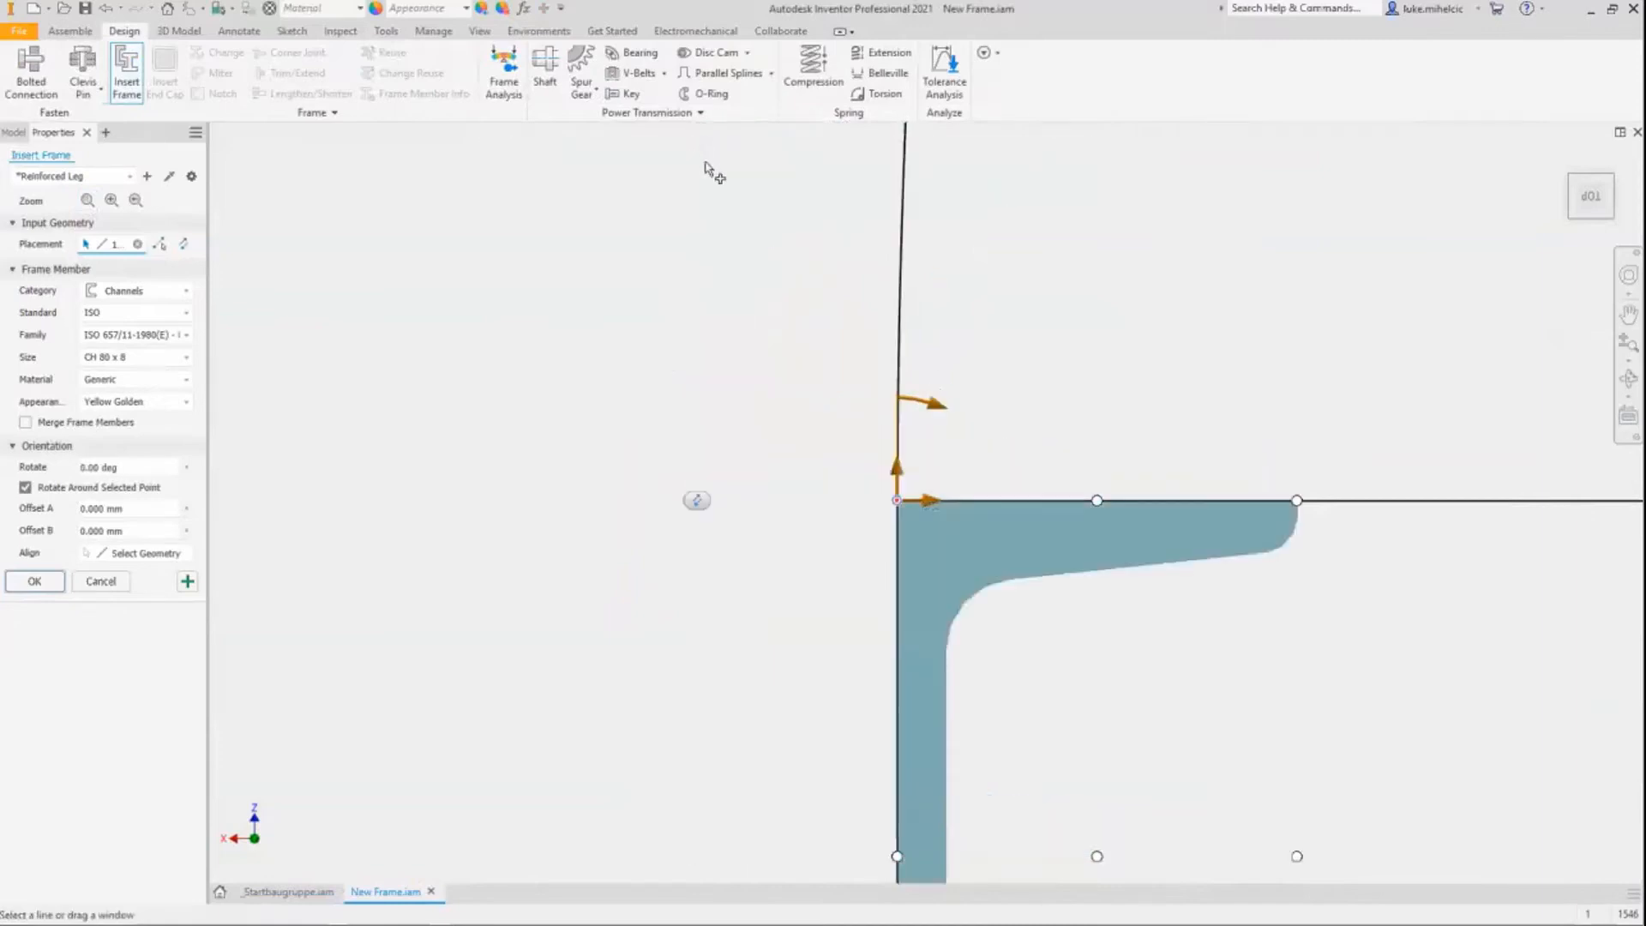
pyautogui.click(136, 201)
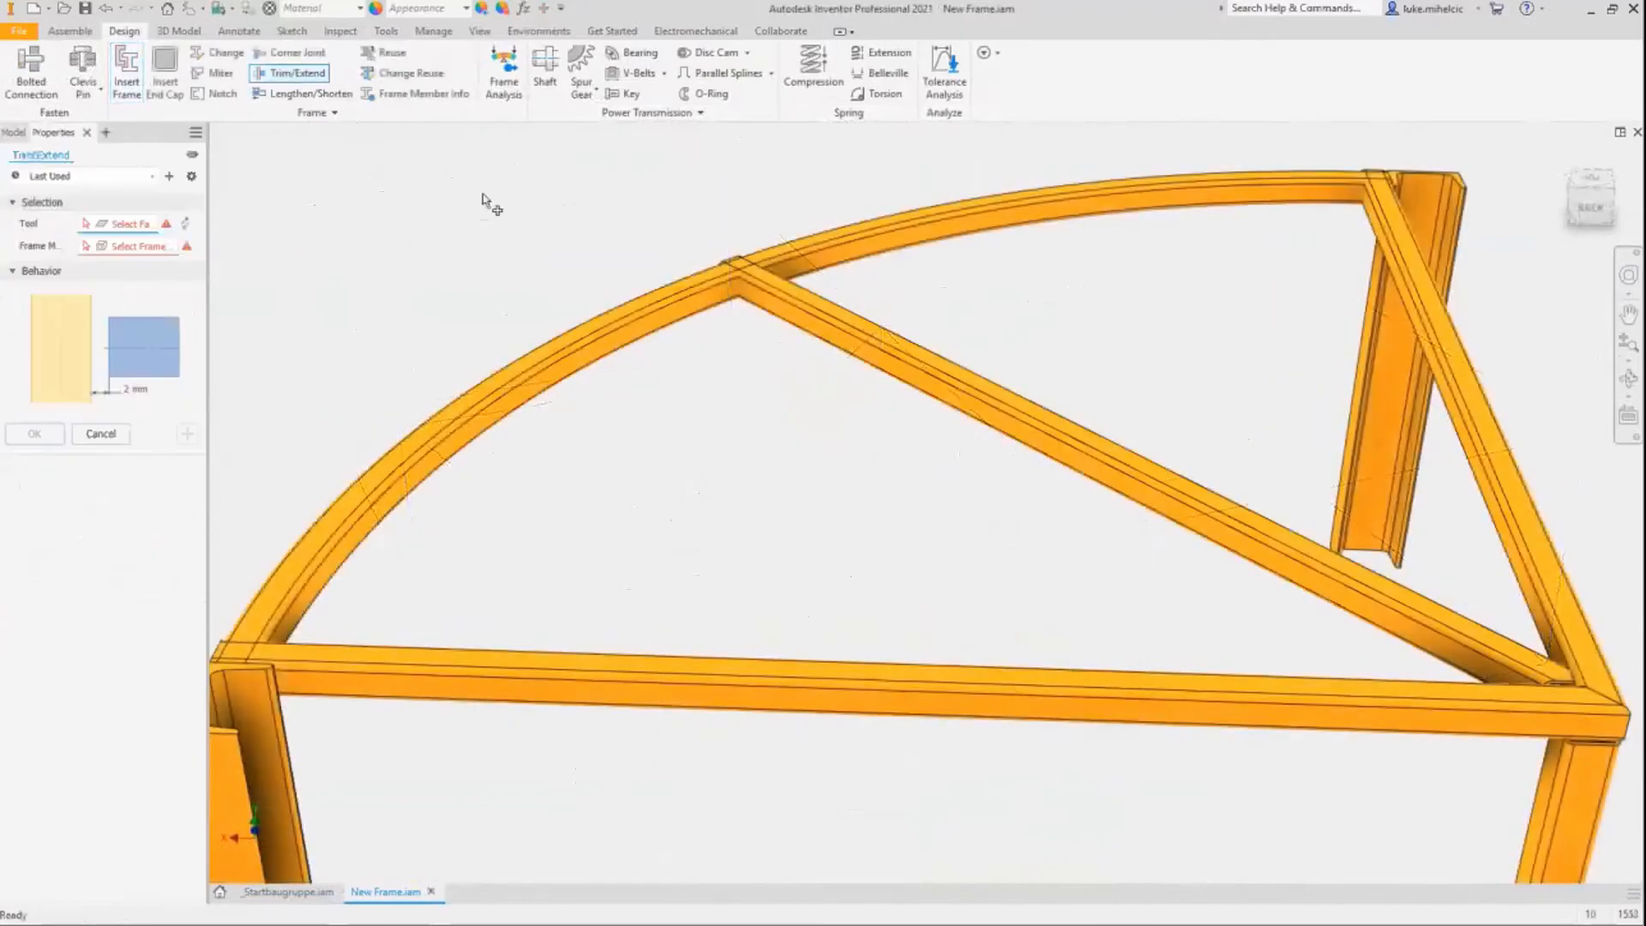
# Step: Trim/extend the three straight tubes that meet the arc to the inner face of the curved tube
pyautogui.click(652, 334)
pyautogui.click(526, 665)
pyautogui.click(900, 368)
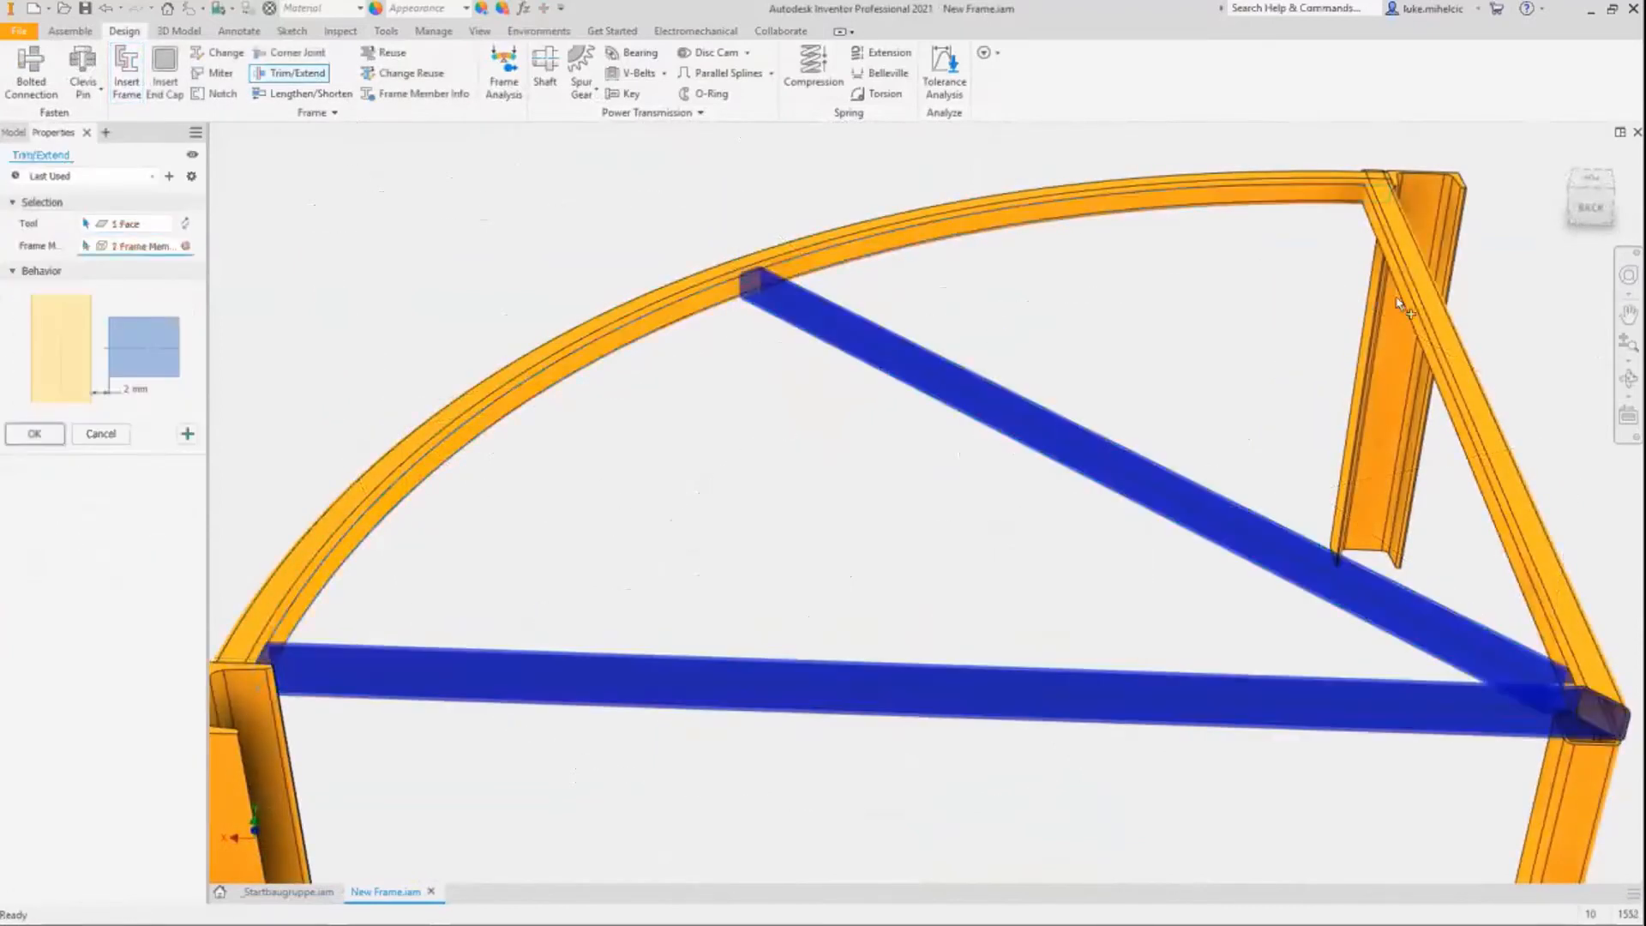
pyautogui.click(1406, 305)
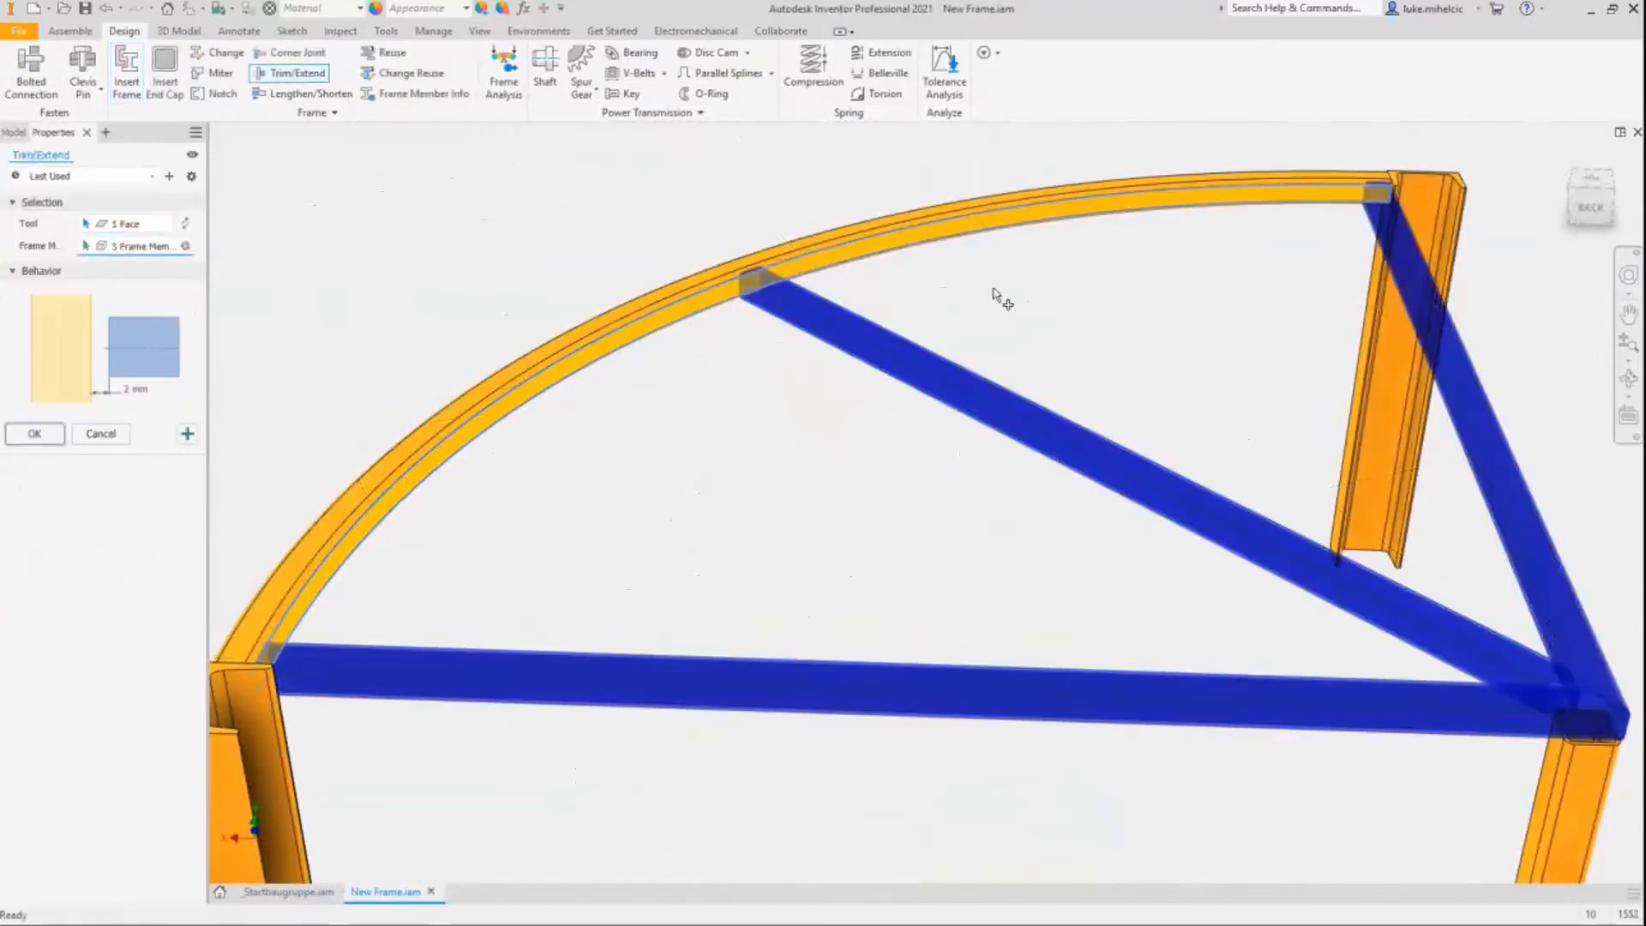
pyautogui.click(34, 433)
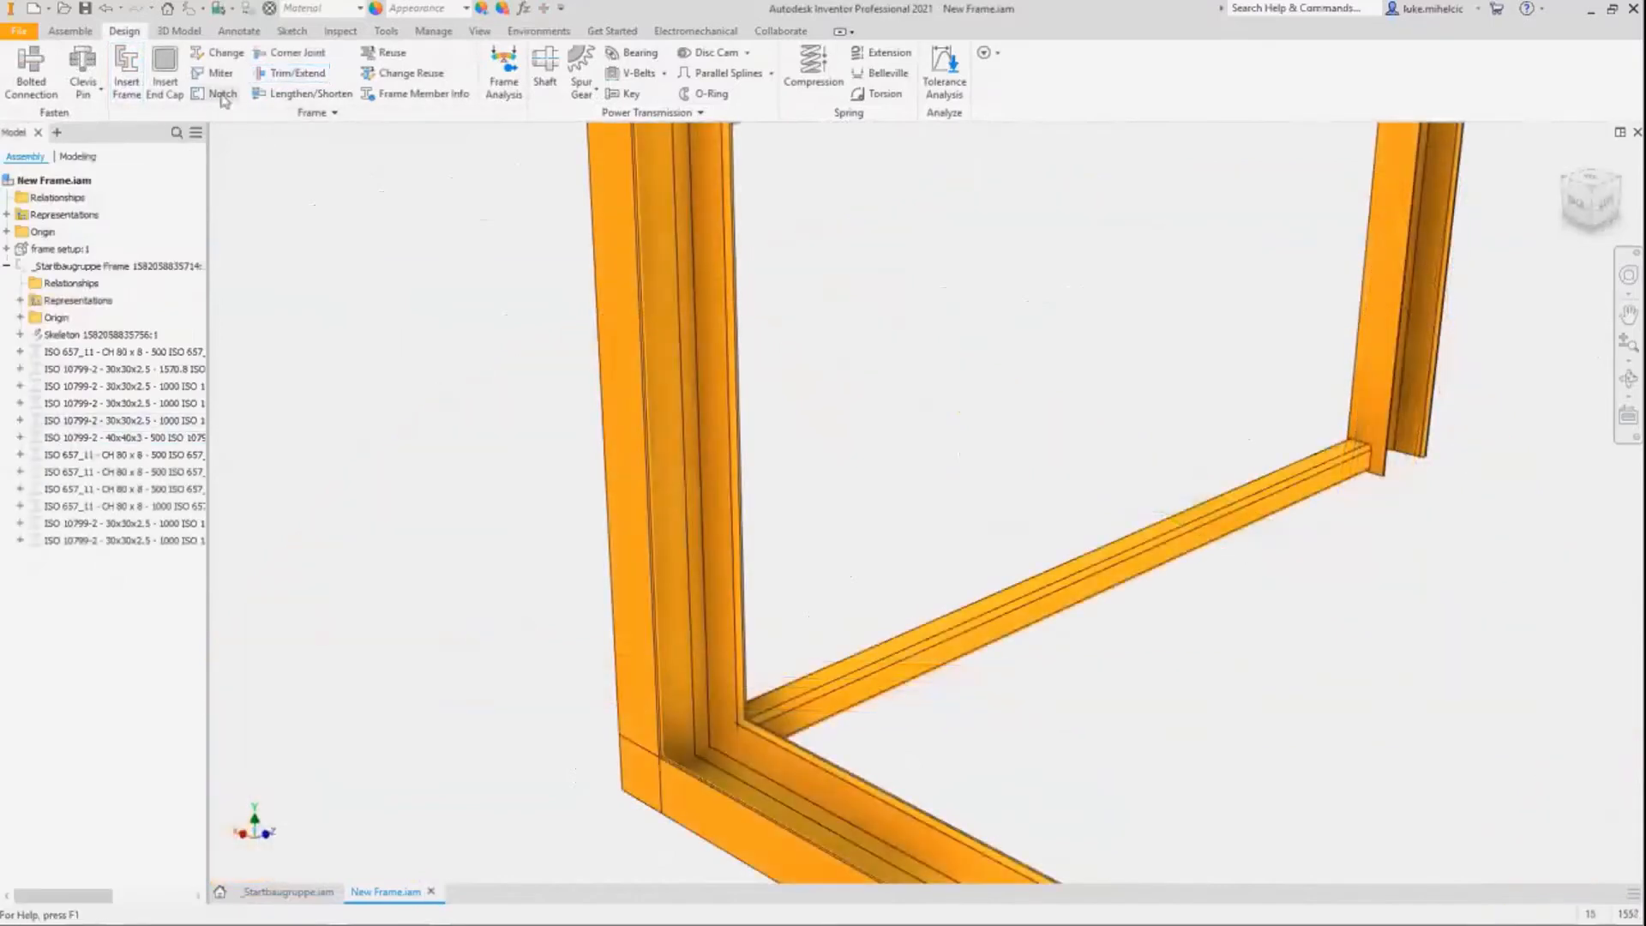
# Step: Select the lower horizontal channel at the frame corner as the member to notch, keeping the Basic Profile
pyautogui.click(222, 94)
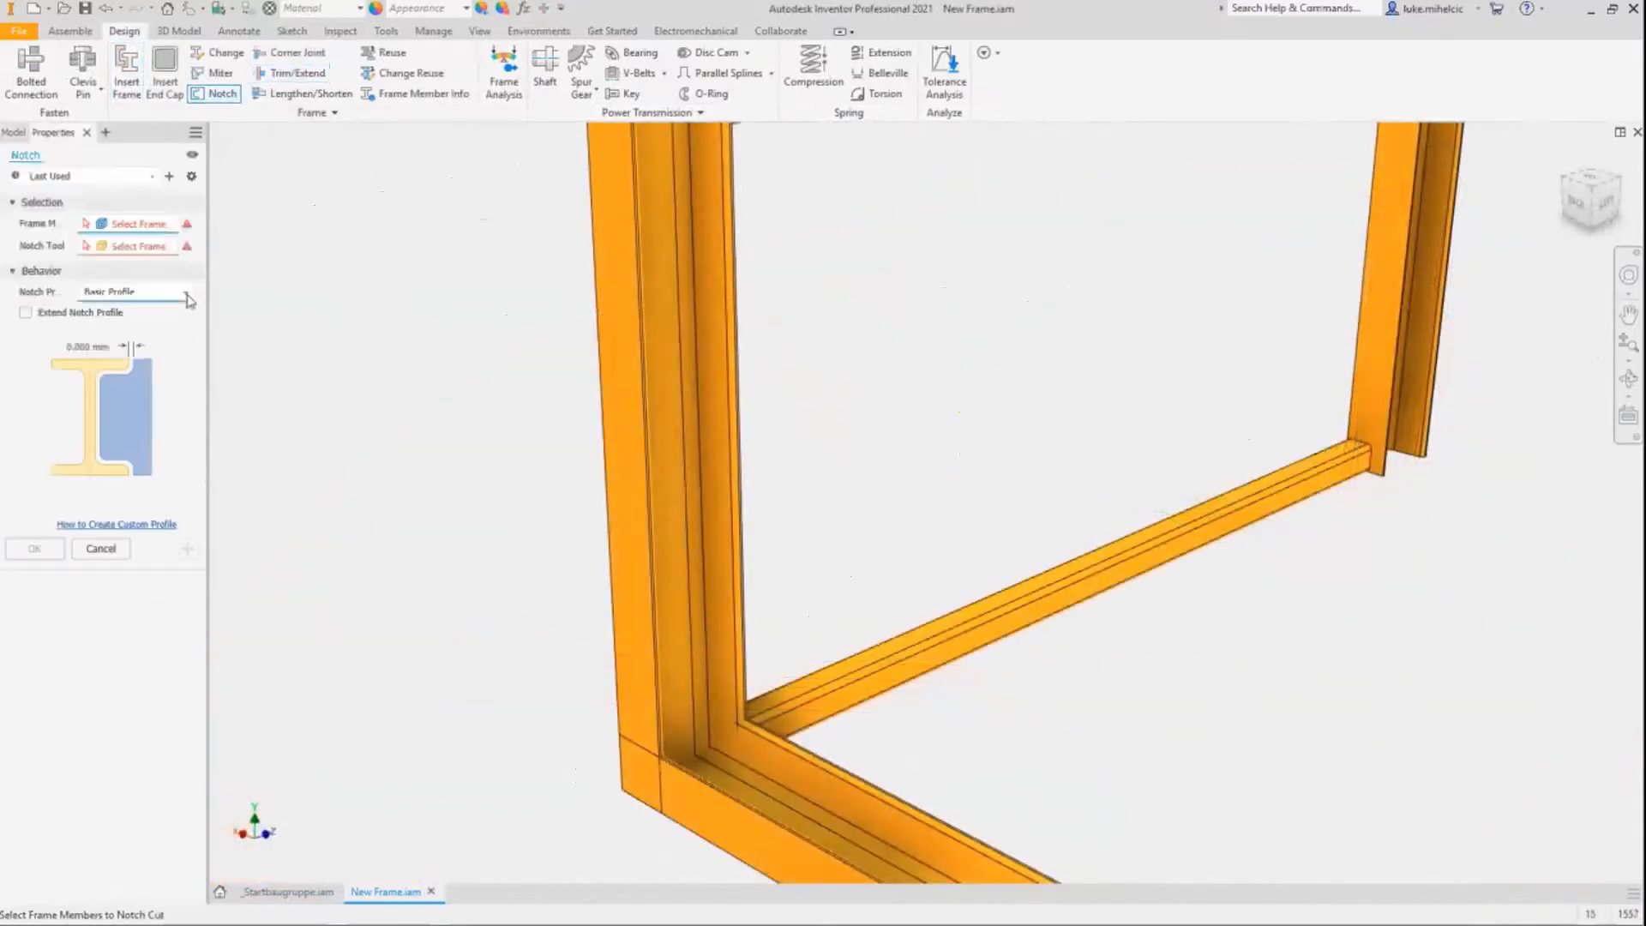
pyautogui.click(188, 295)
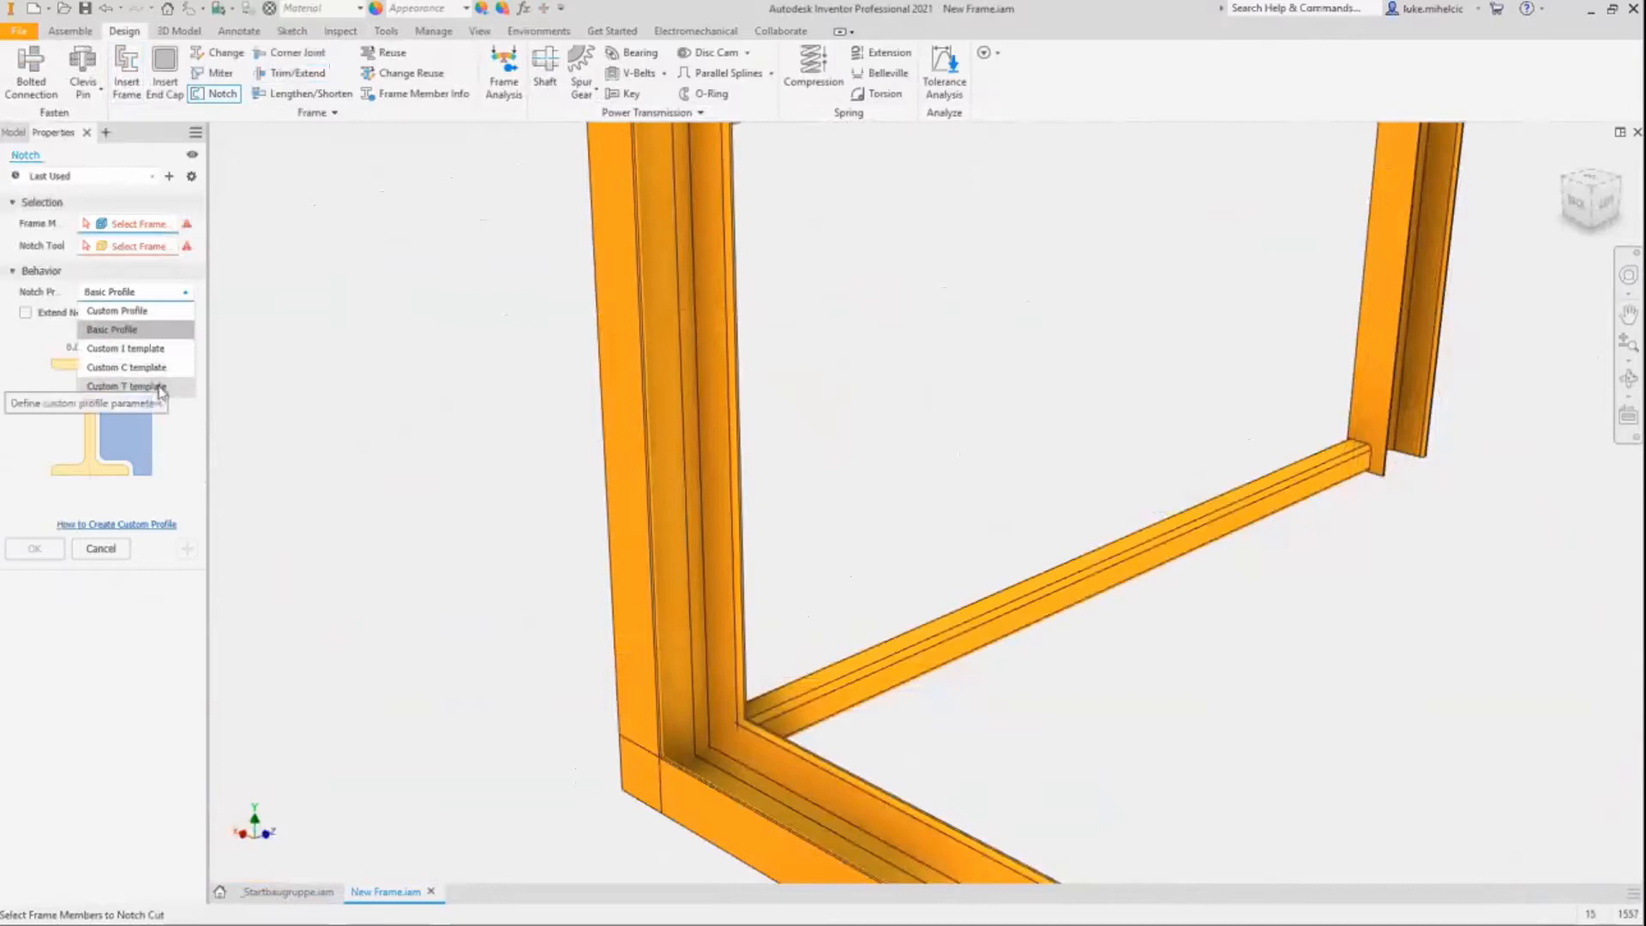
pyautogui.click(369, 497)
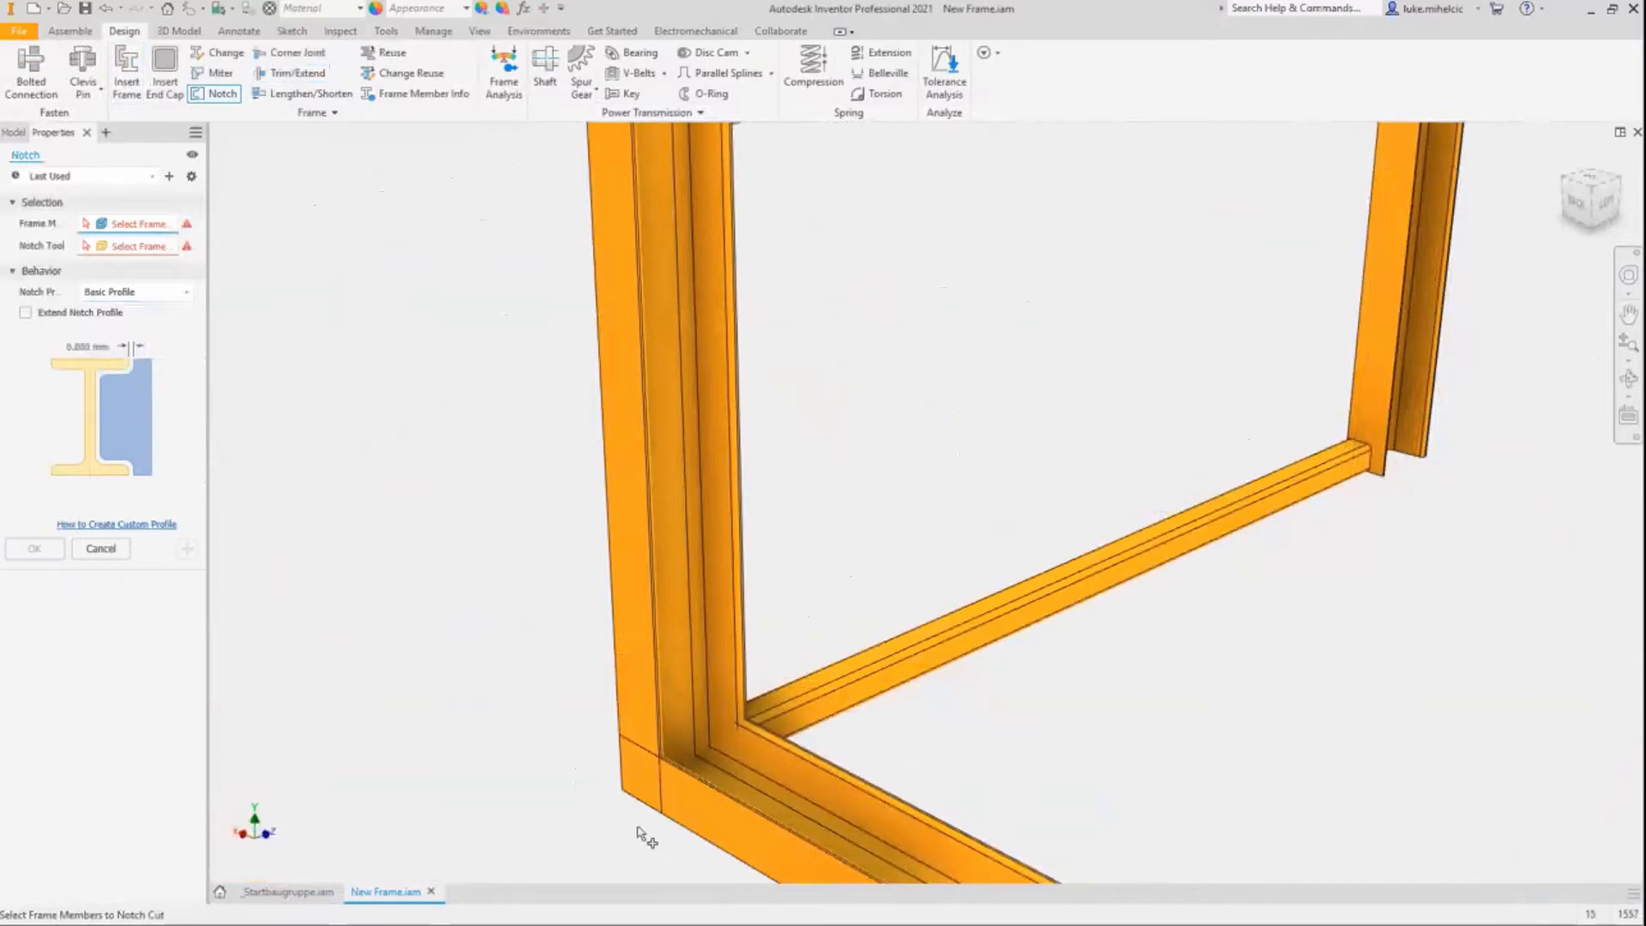
pyautogui.click(775, 851)
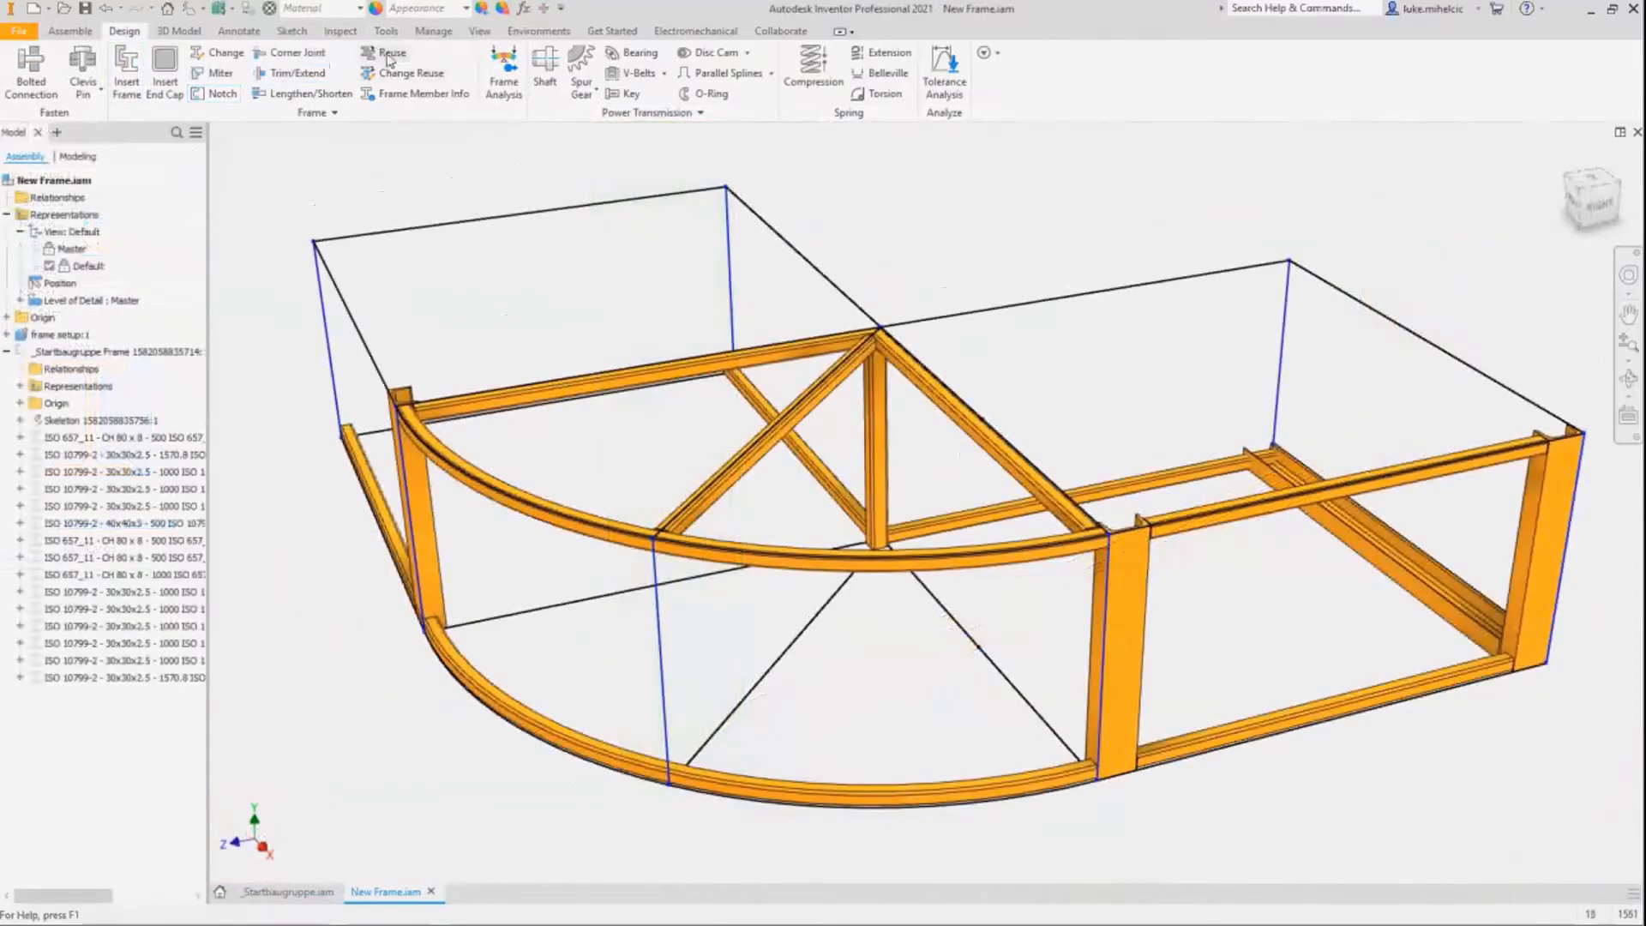
# Step: Reuse the far right channel leg on the three rear vertical lines and the one at the middle of the front curve
pyautogui.click(391, 54)
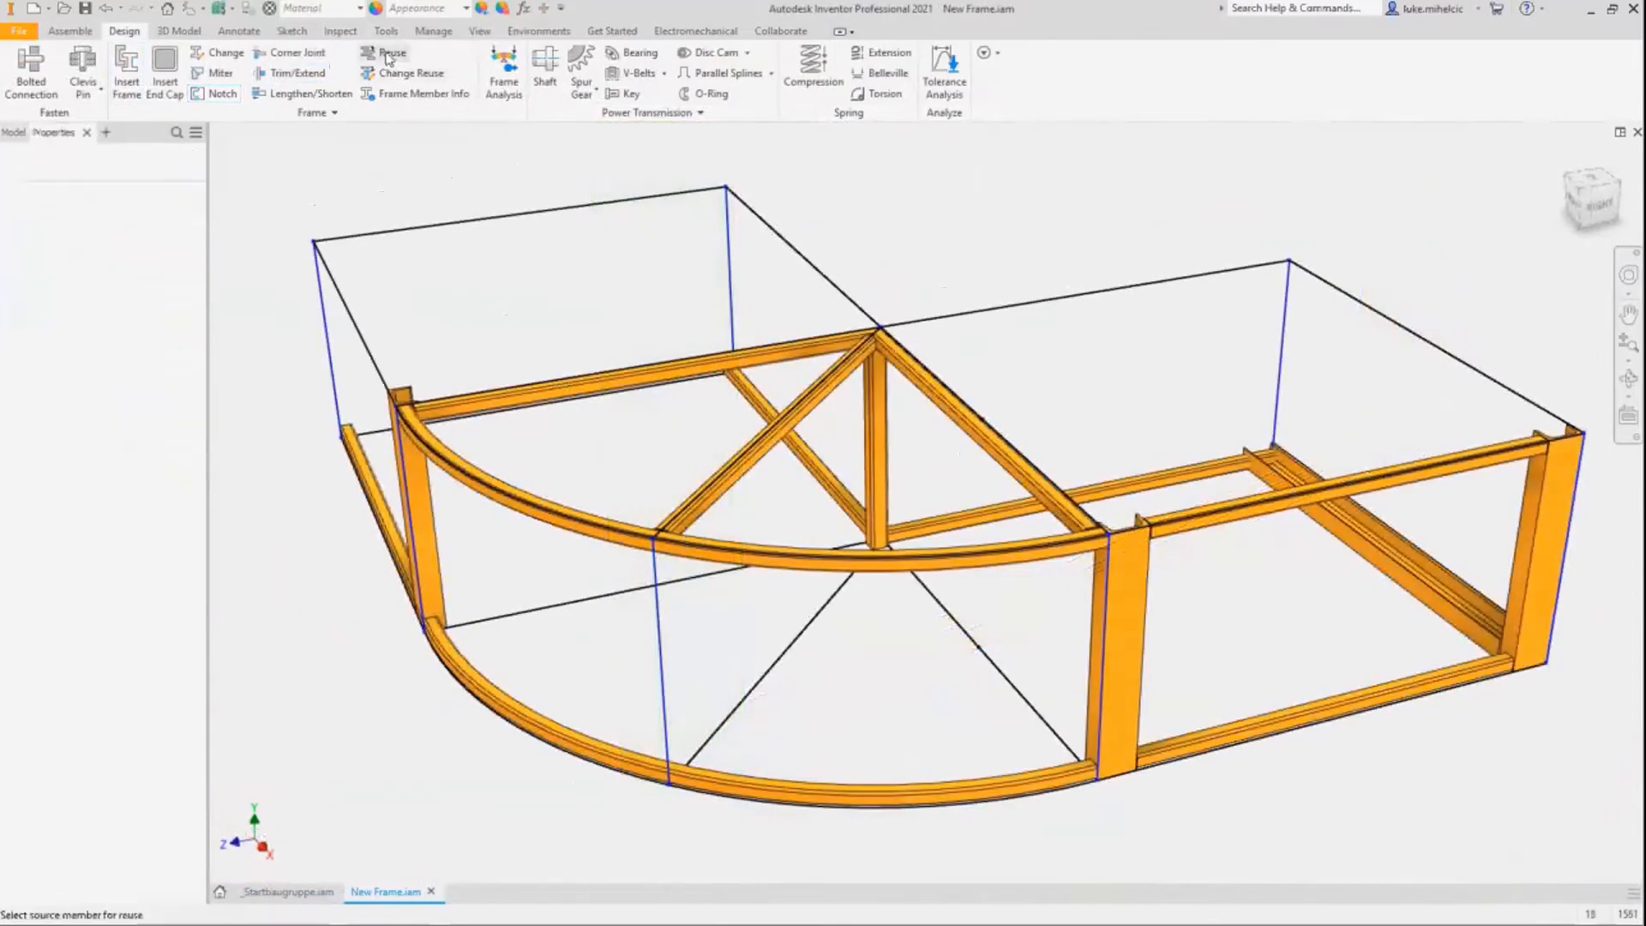
pyautogui.click(1524, 551)
pyautogui.moveTo(1376, 186); pyautogui.dragTo(302, 712)
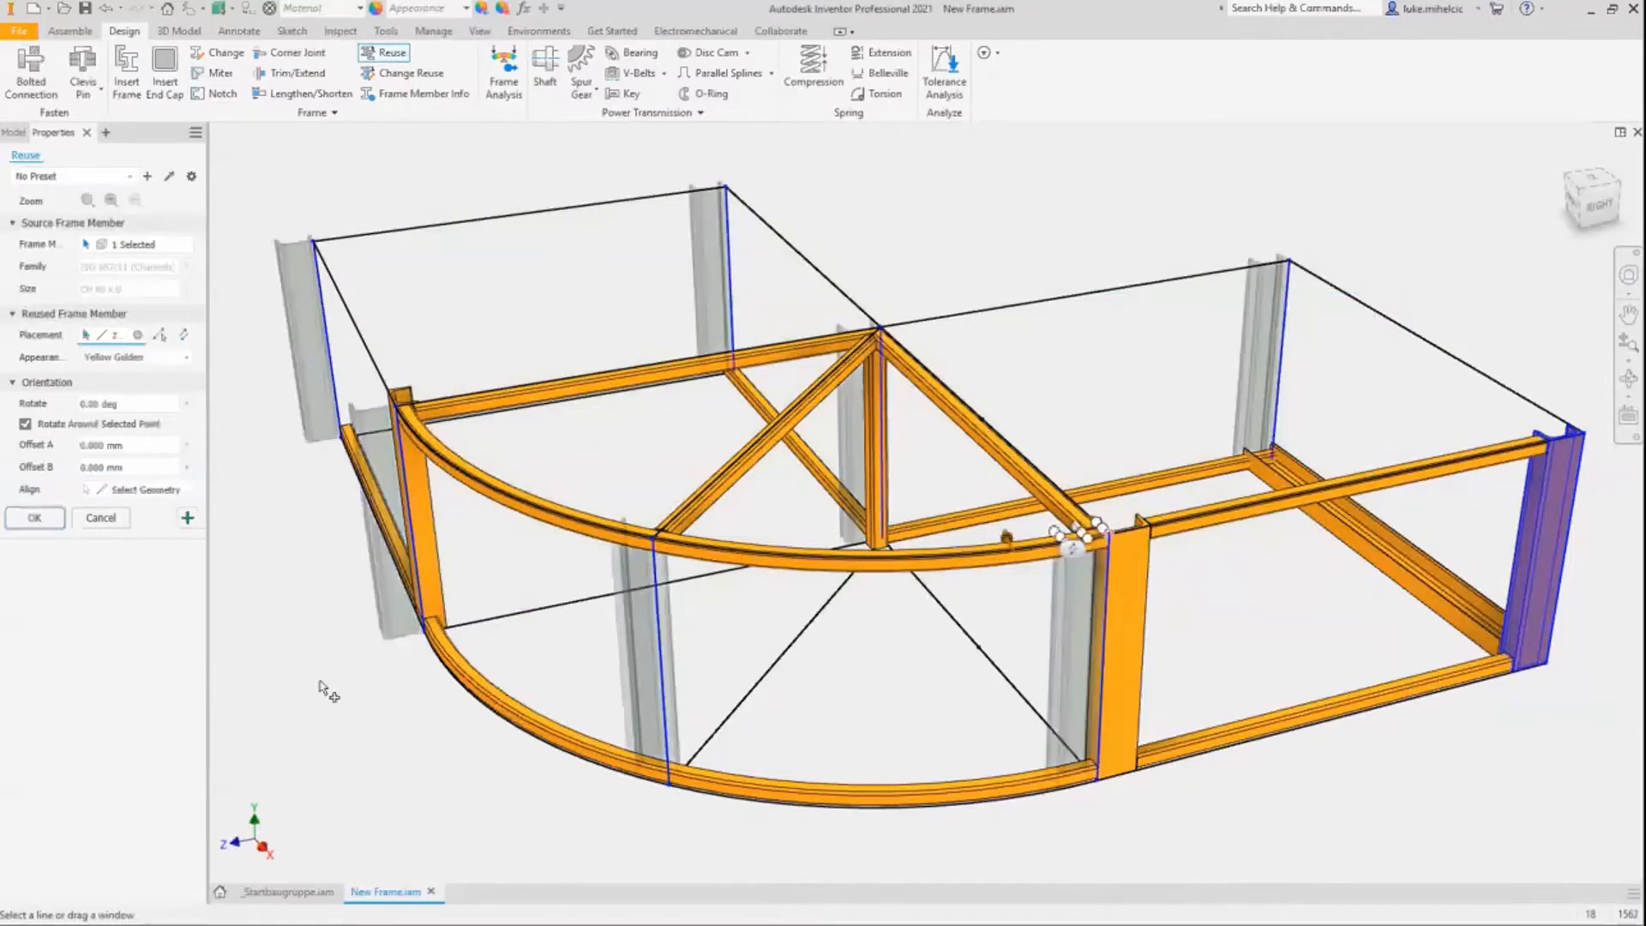
pyautogui.click(882, 455)
pyautogui.click(1102, 629)
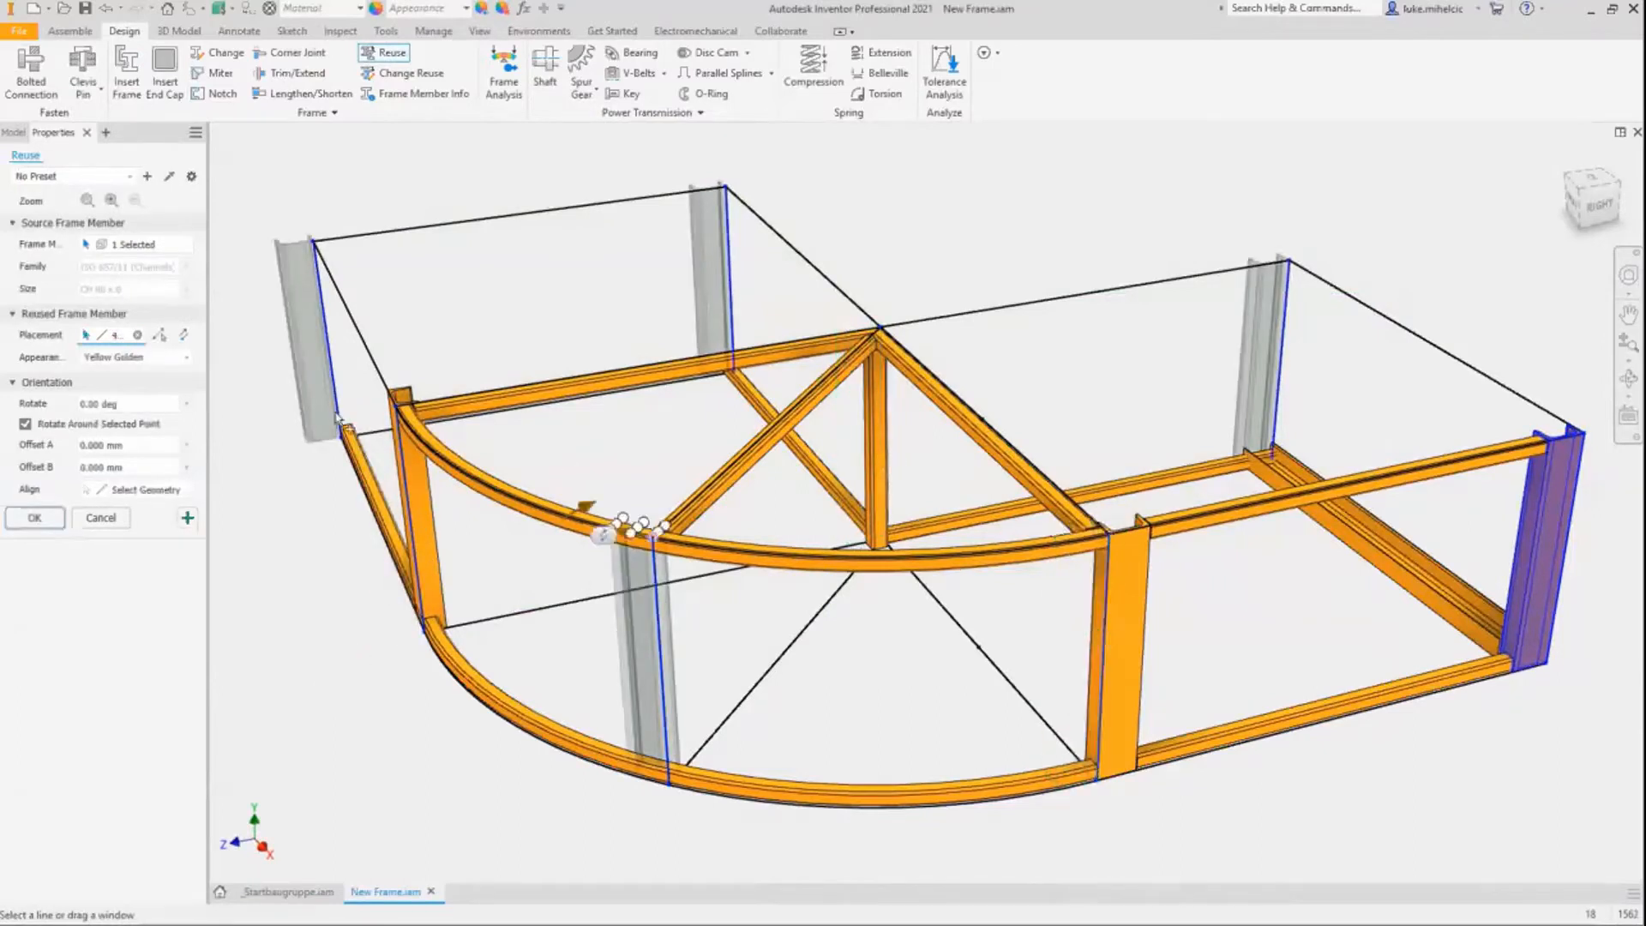
pyautogui.click(35, 519)
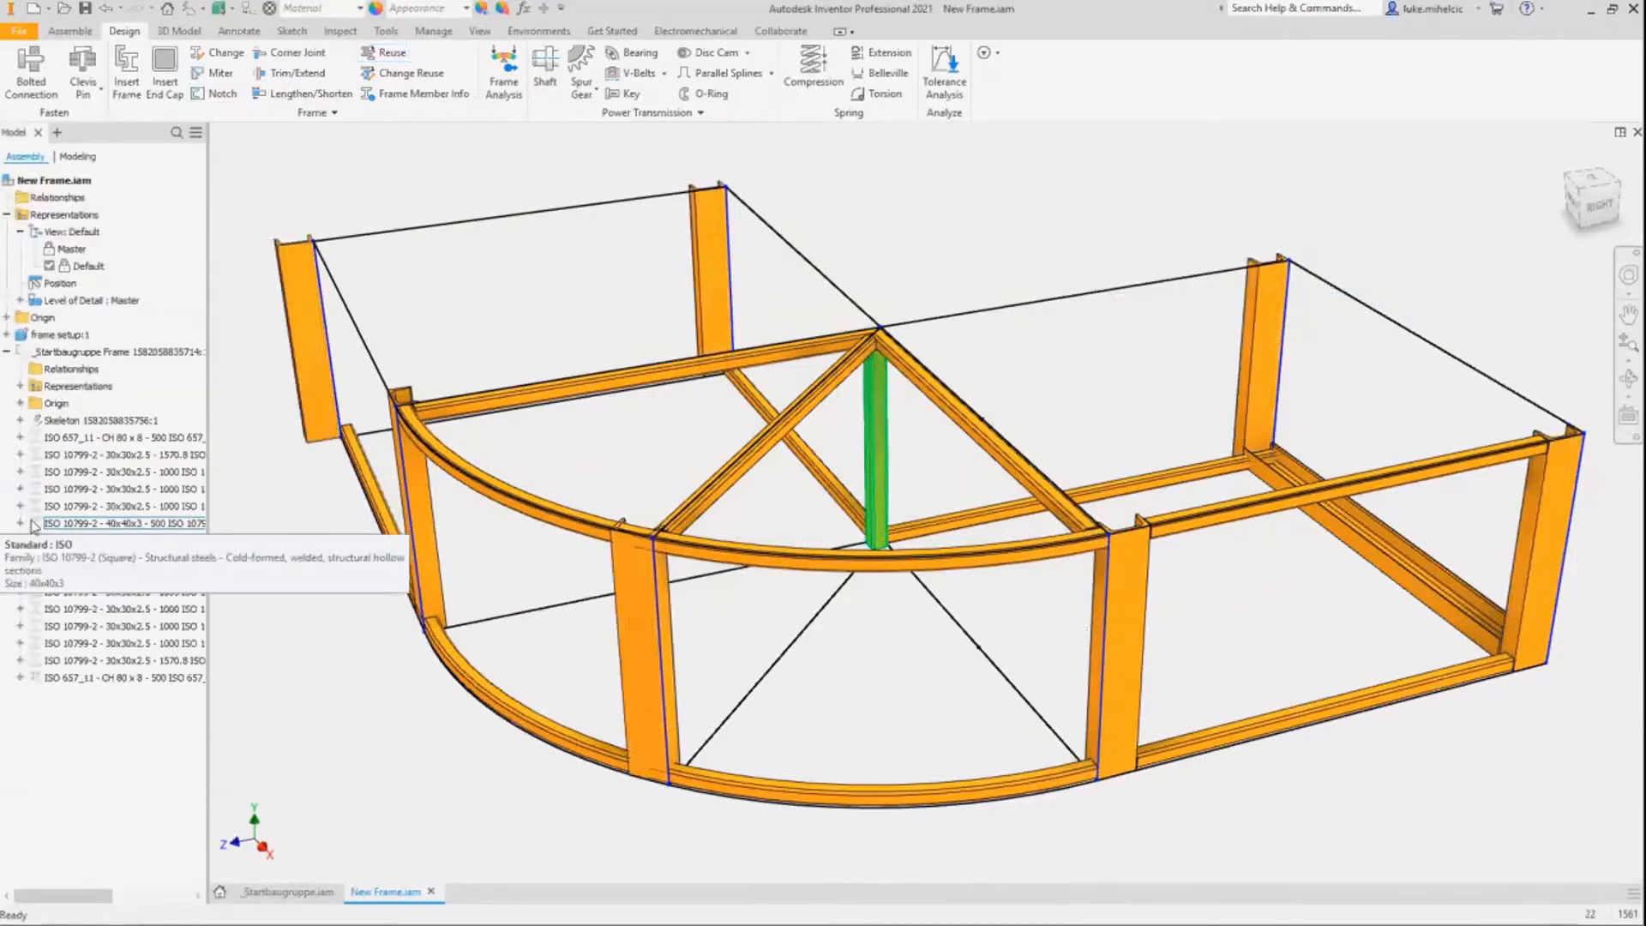
# Step: Flip the ends of the reused leg at the middle of the front curve with Change Reuse
pyautogui.click(403, 75)
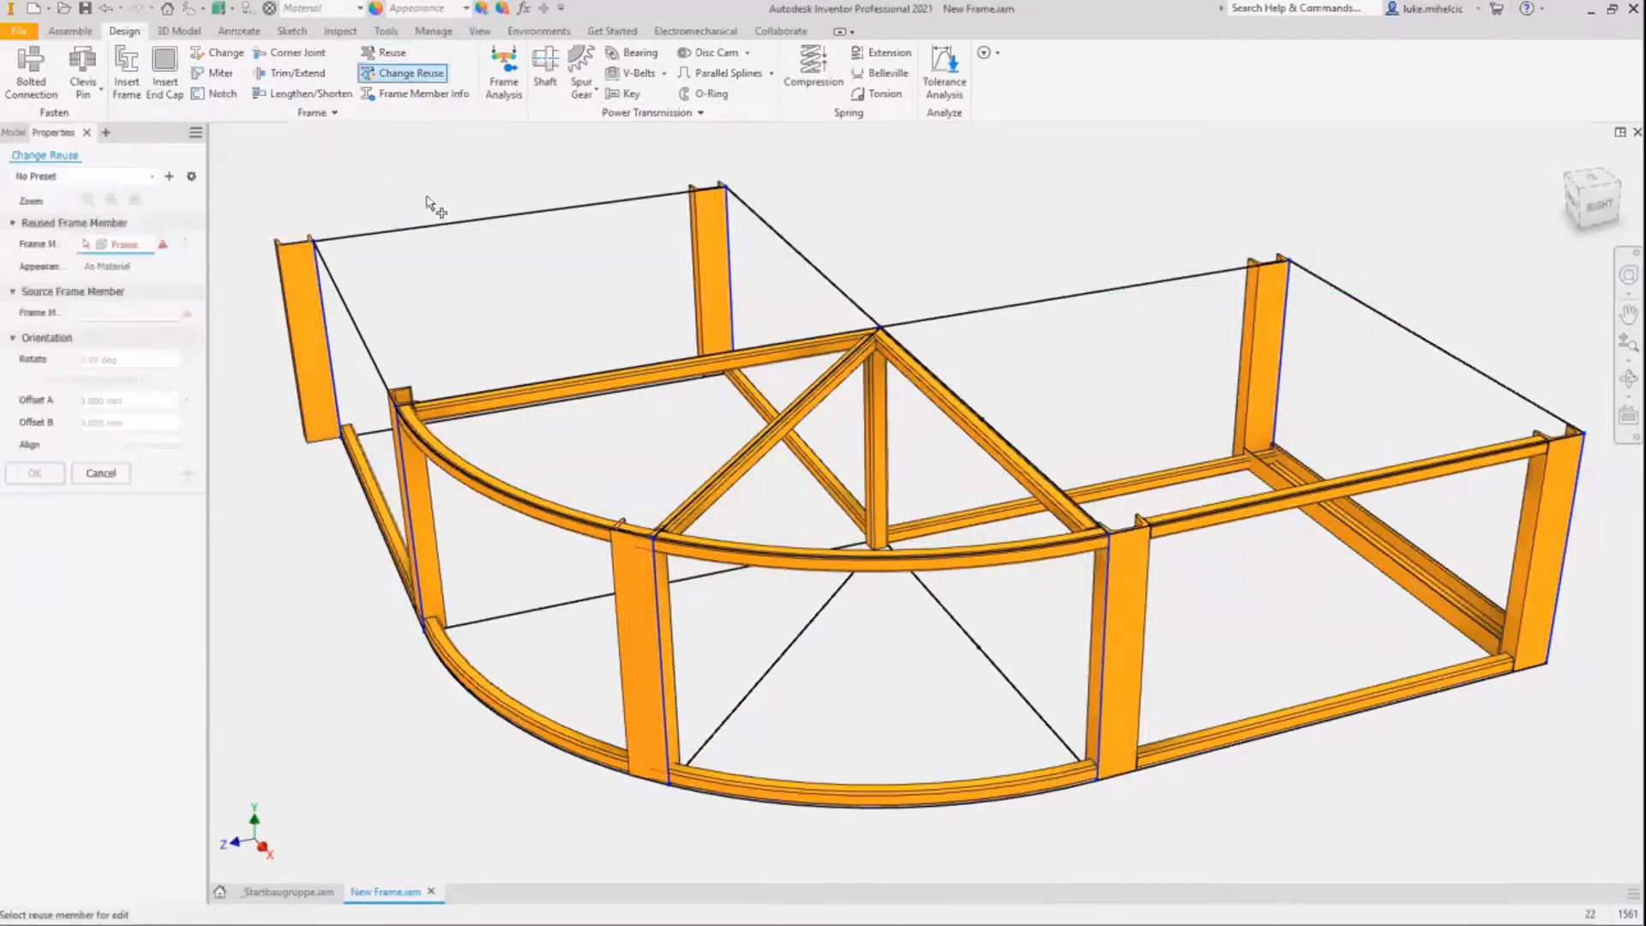
pyautogui.click(634, 603)
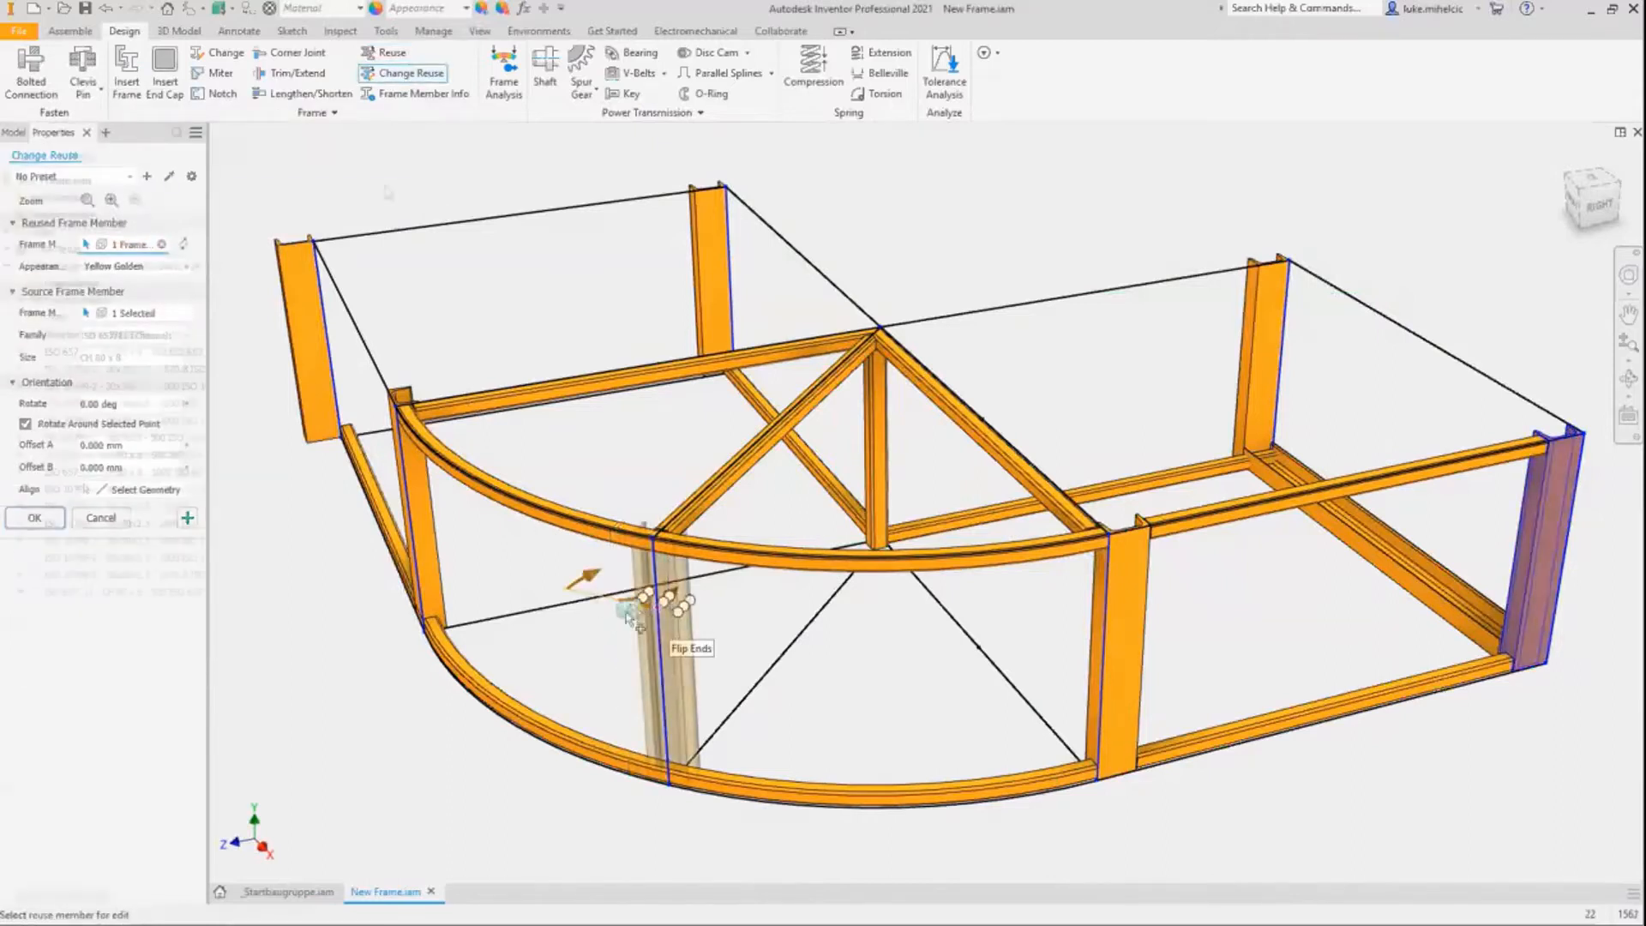
# Step: Rotate the reused leg at the far rear corner of the open bay by 180 degrees with Change Reuse
pyautogui.click(403, 75)
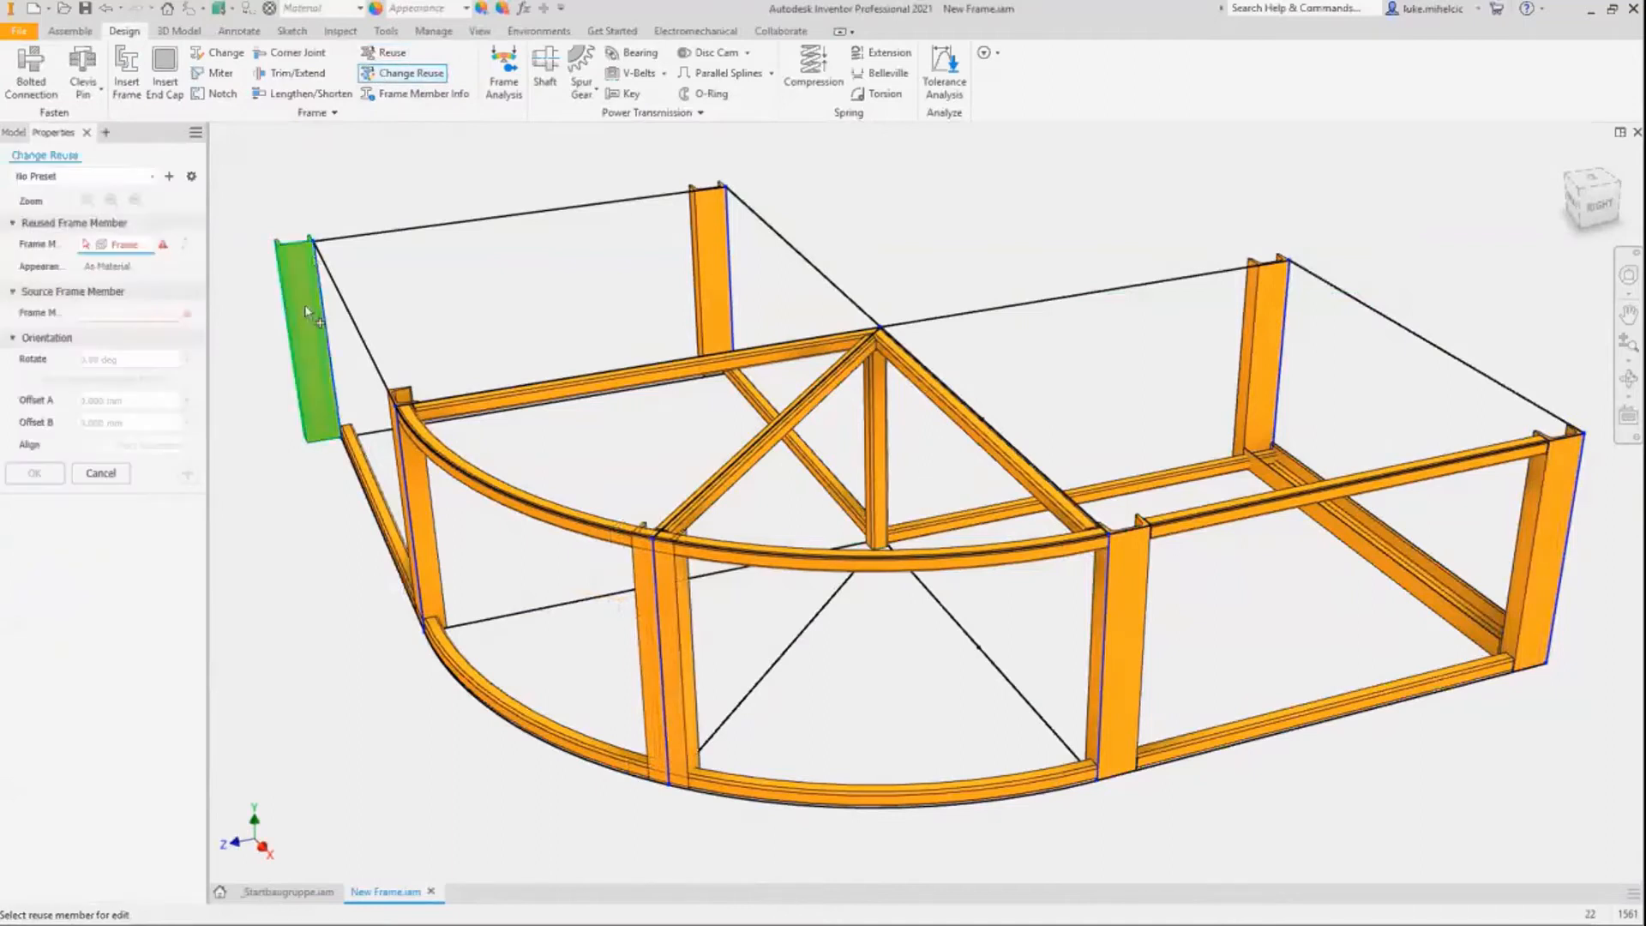
pyautogui.click(310, 273)
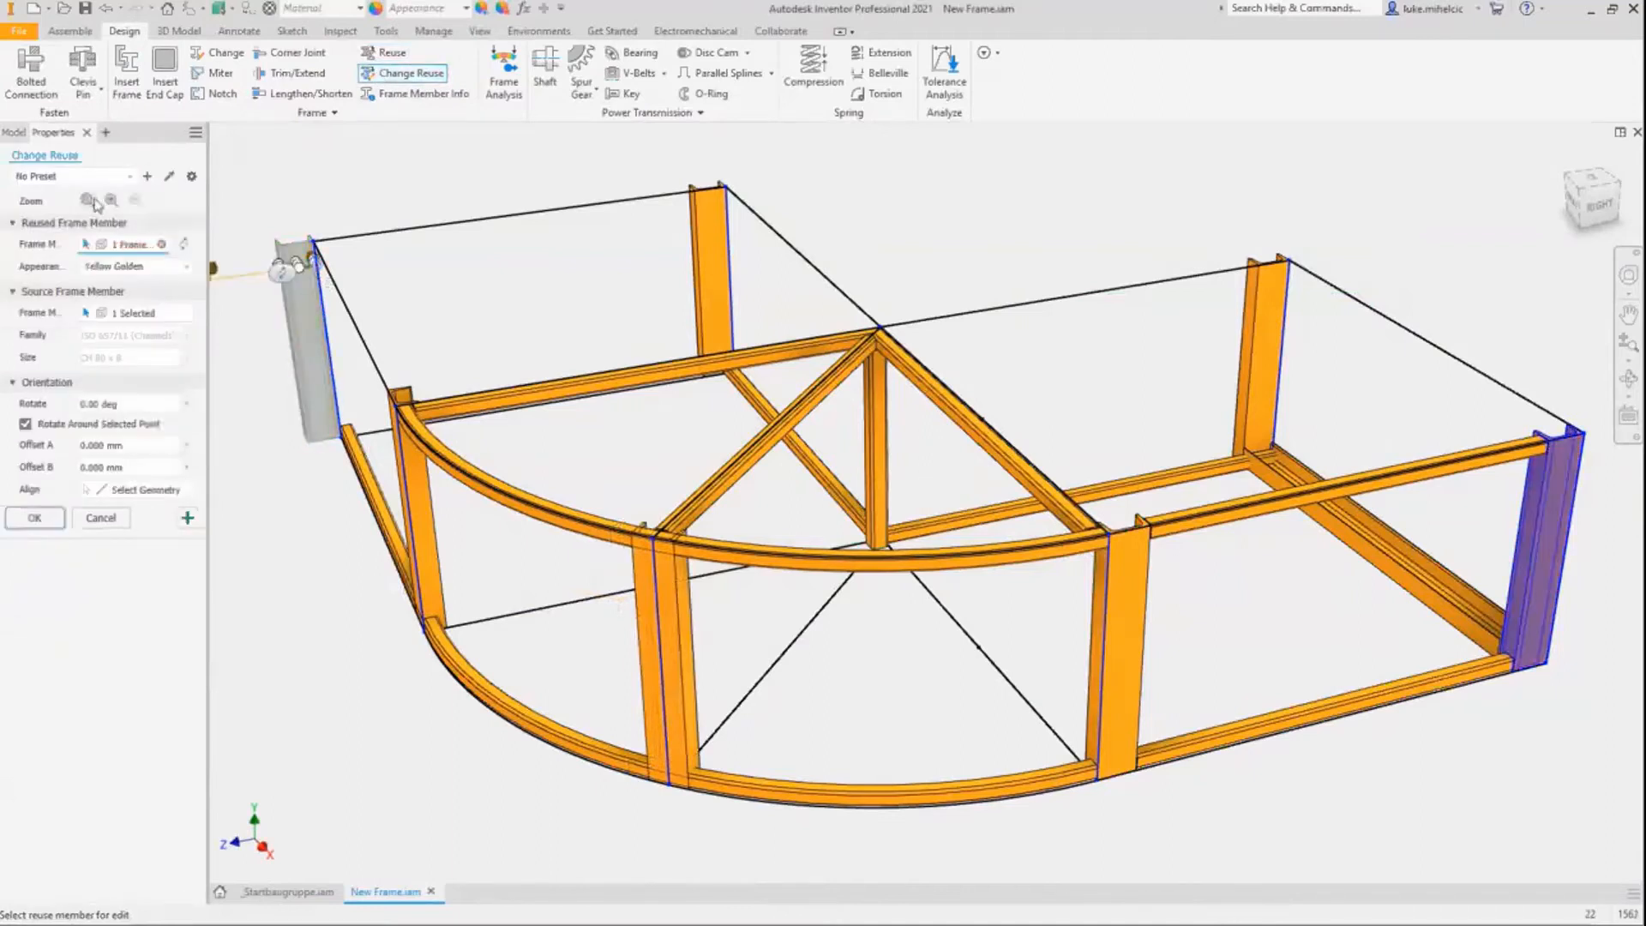
pyautogui.click(89, 201)
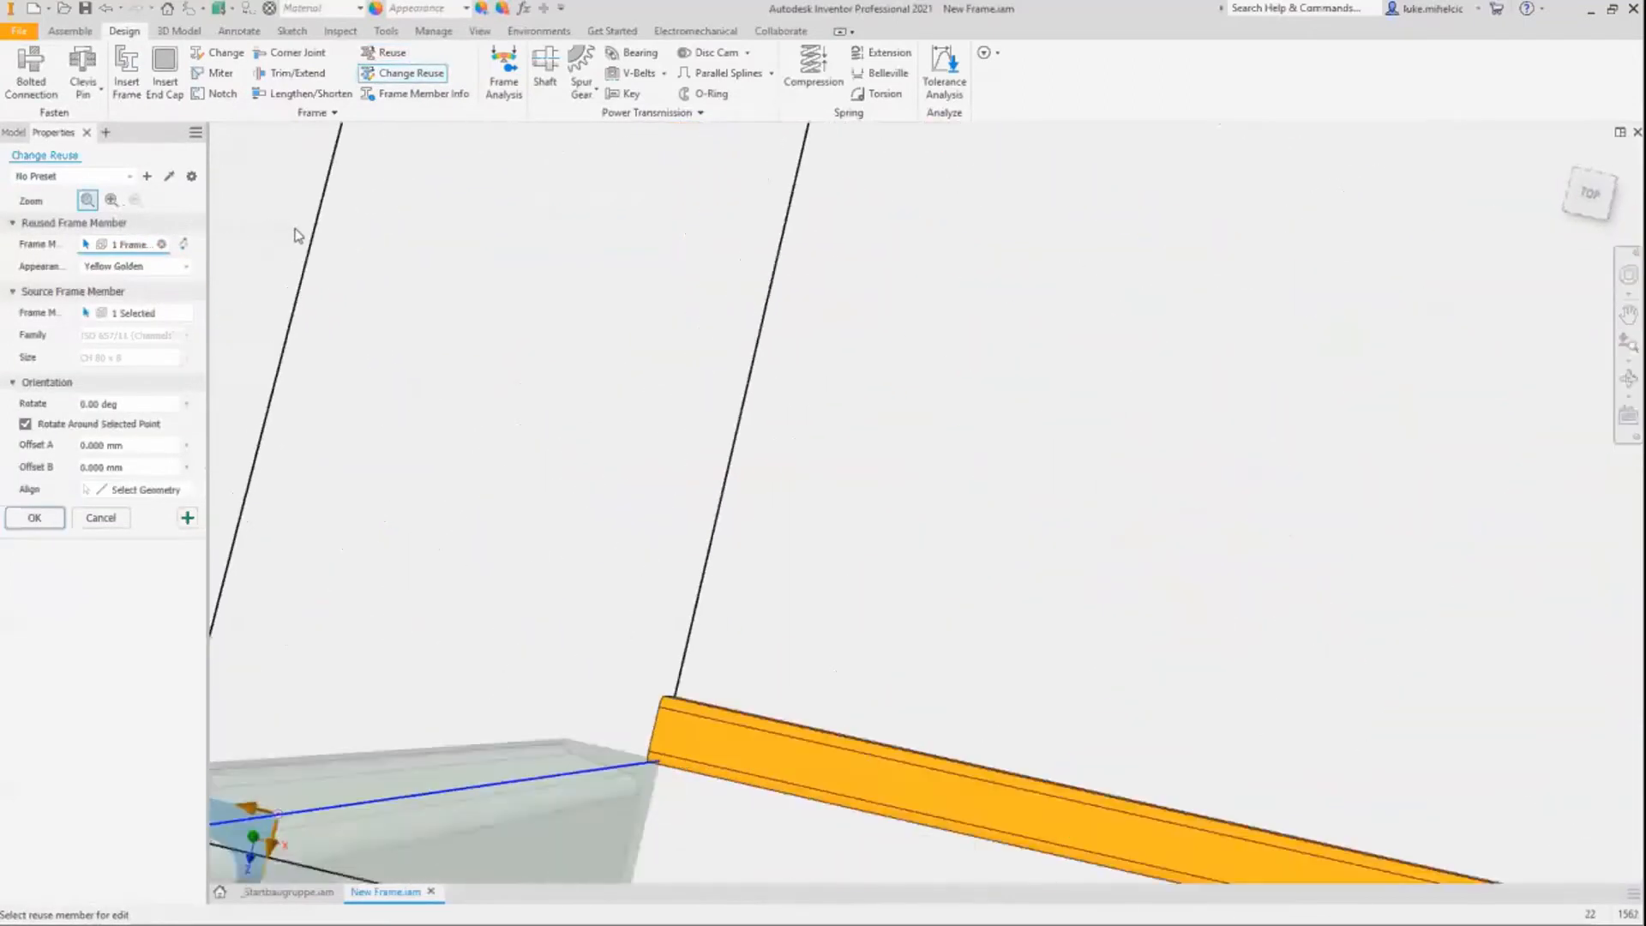
pyautogui.scroll(-8, 776, 401)
pyautogui.scroll(-3, 789, 378)
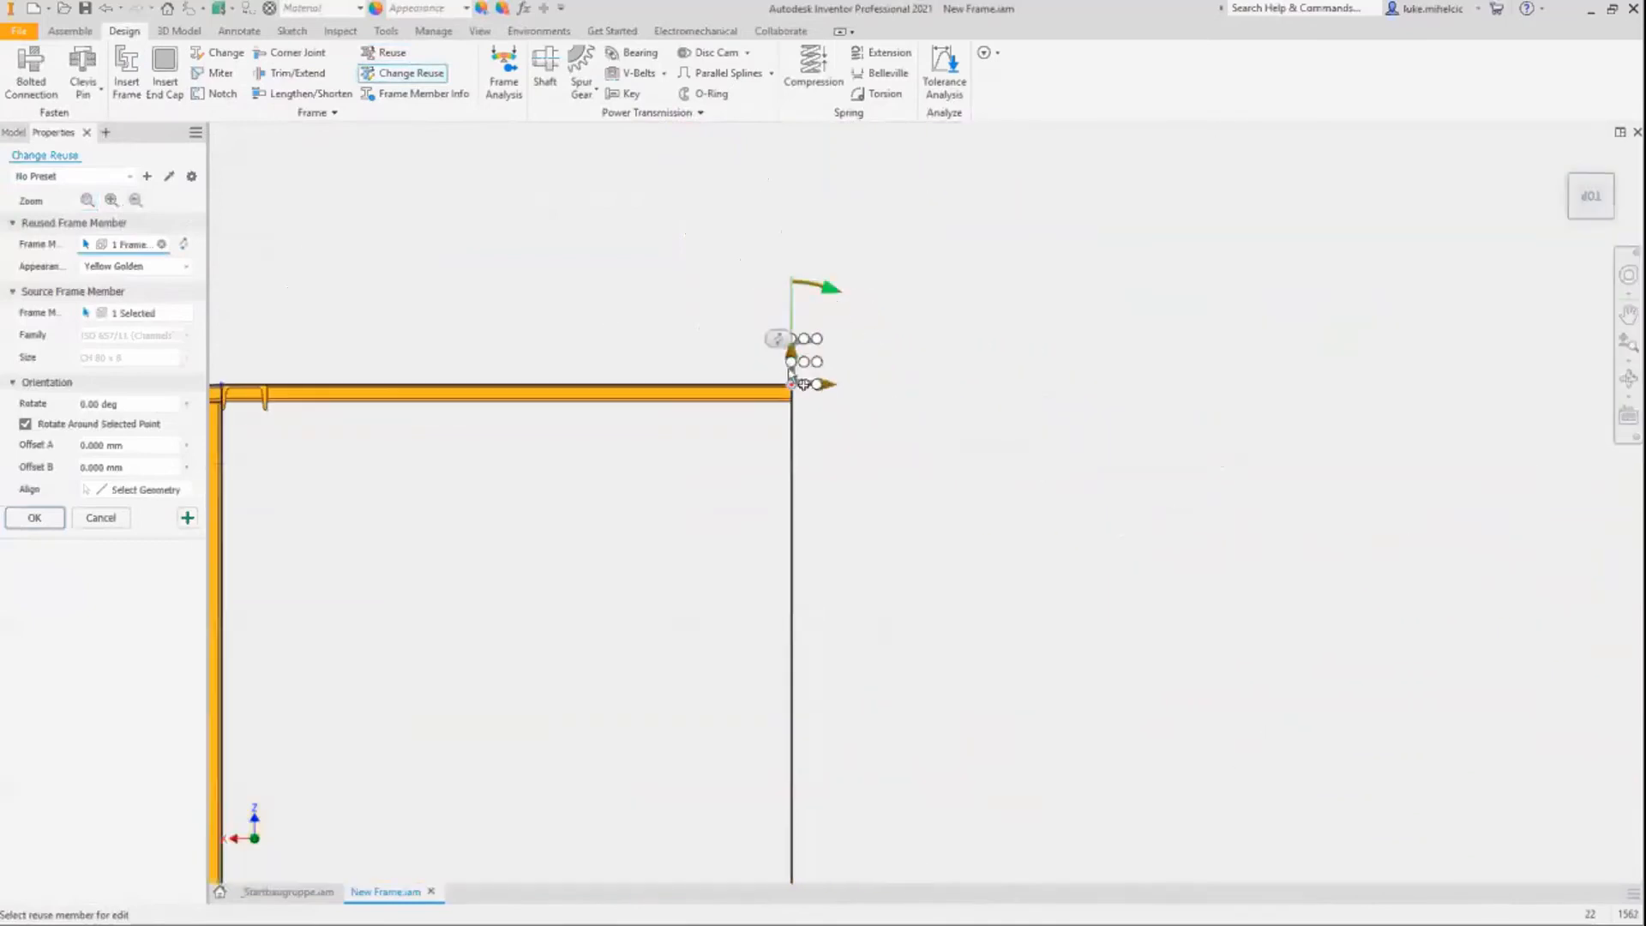
pyautogui.moveTo(840, 304); pyautogui.dragTo(776, 478)
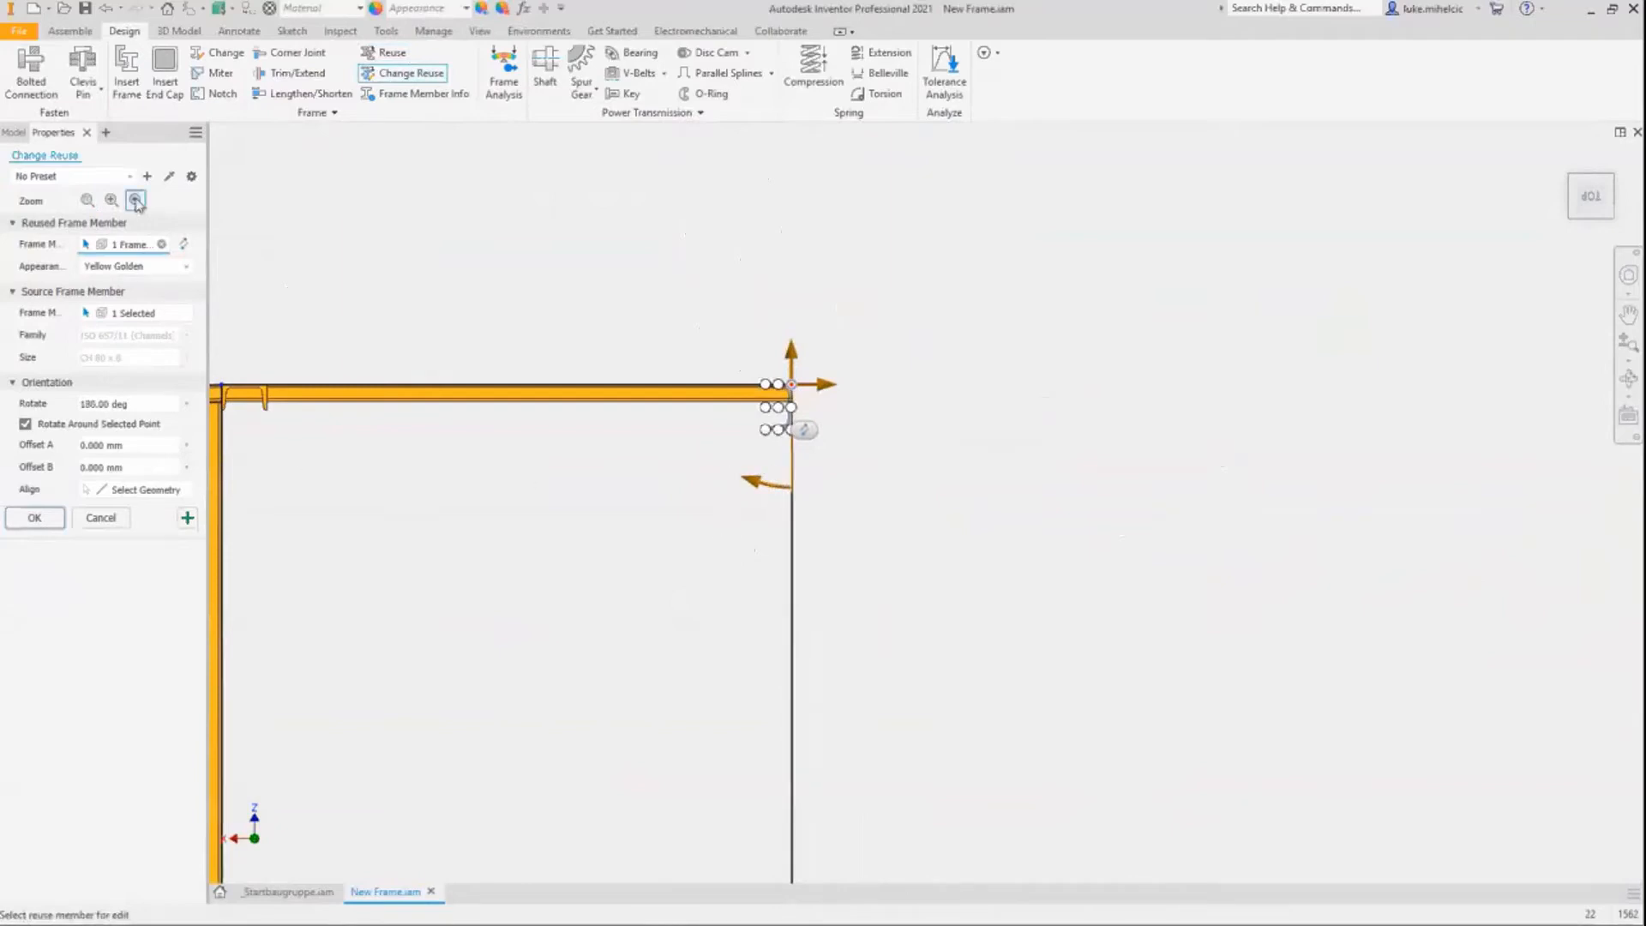
pyautogui.click(135, 200)
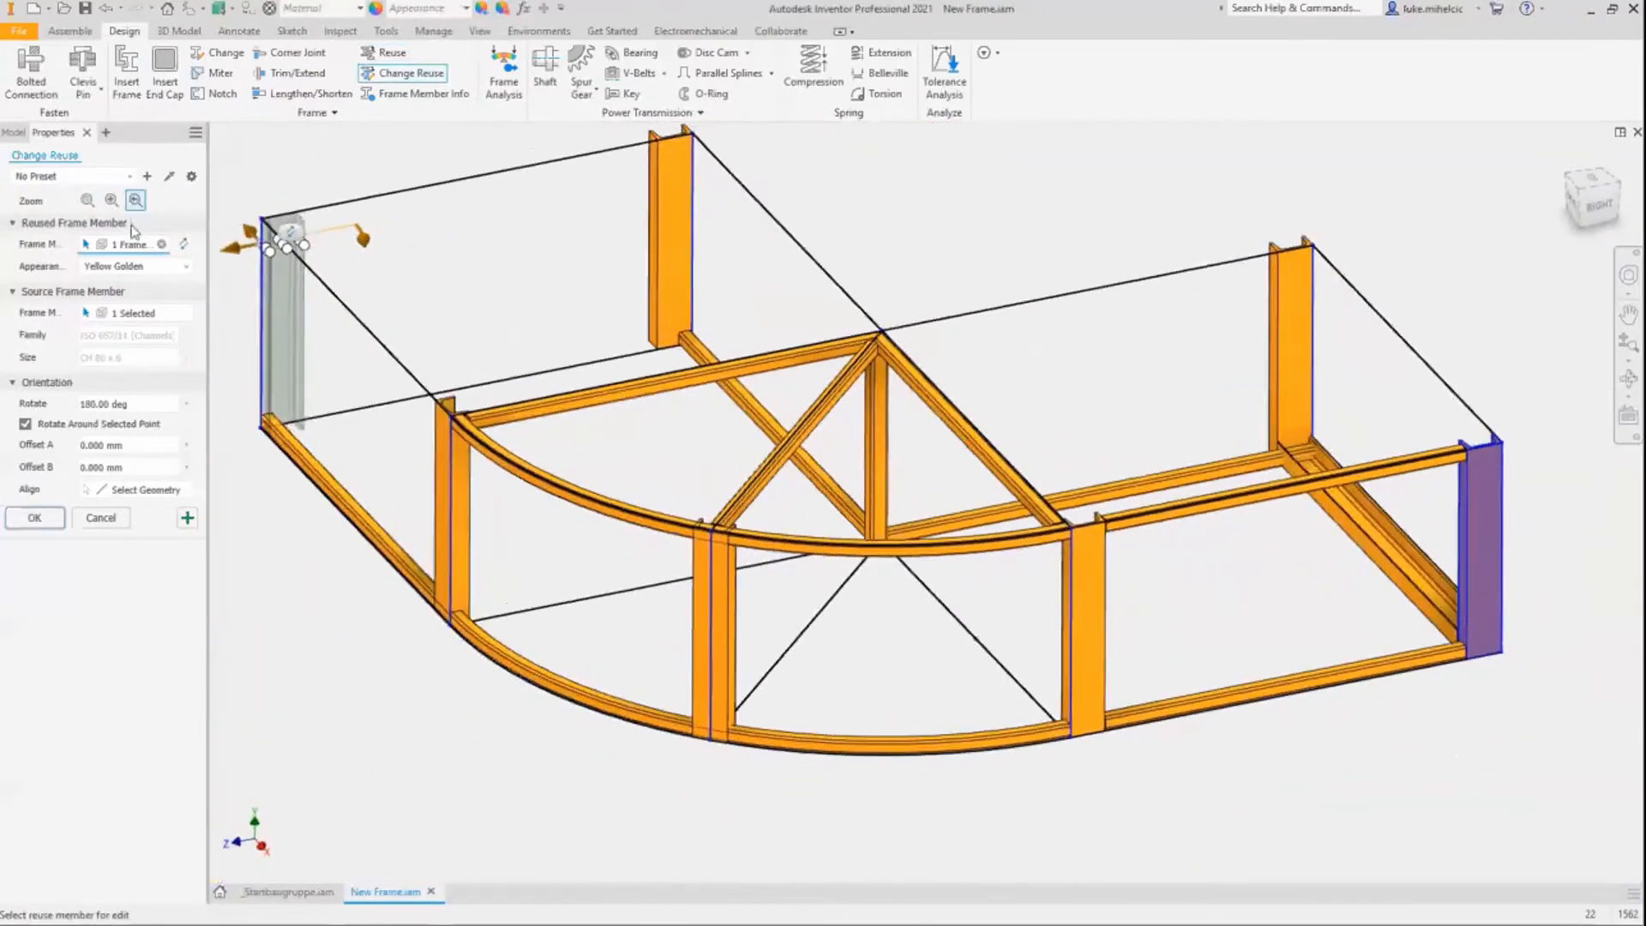
pyautogui.click(34, 518)
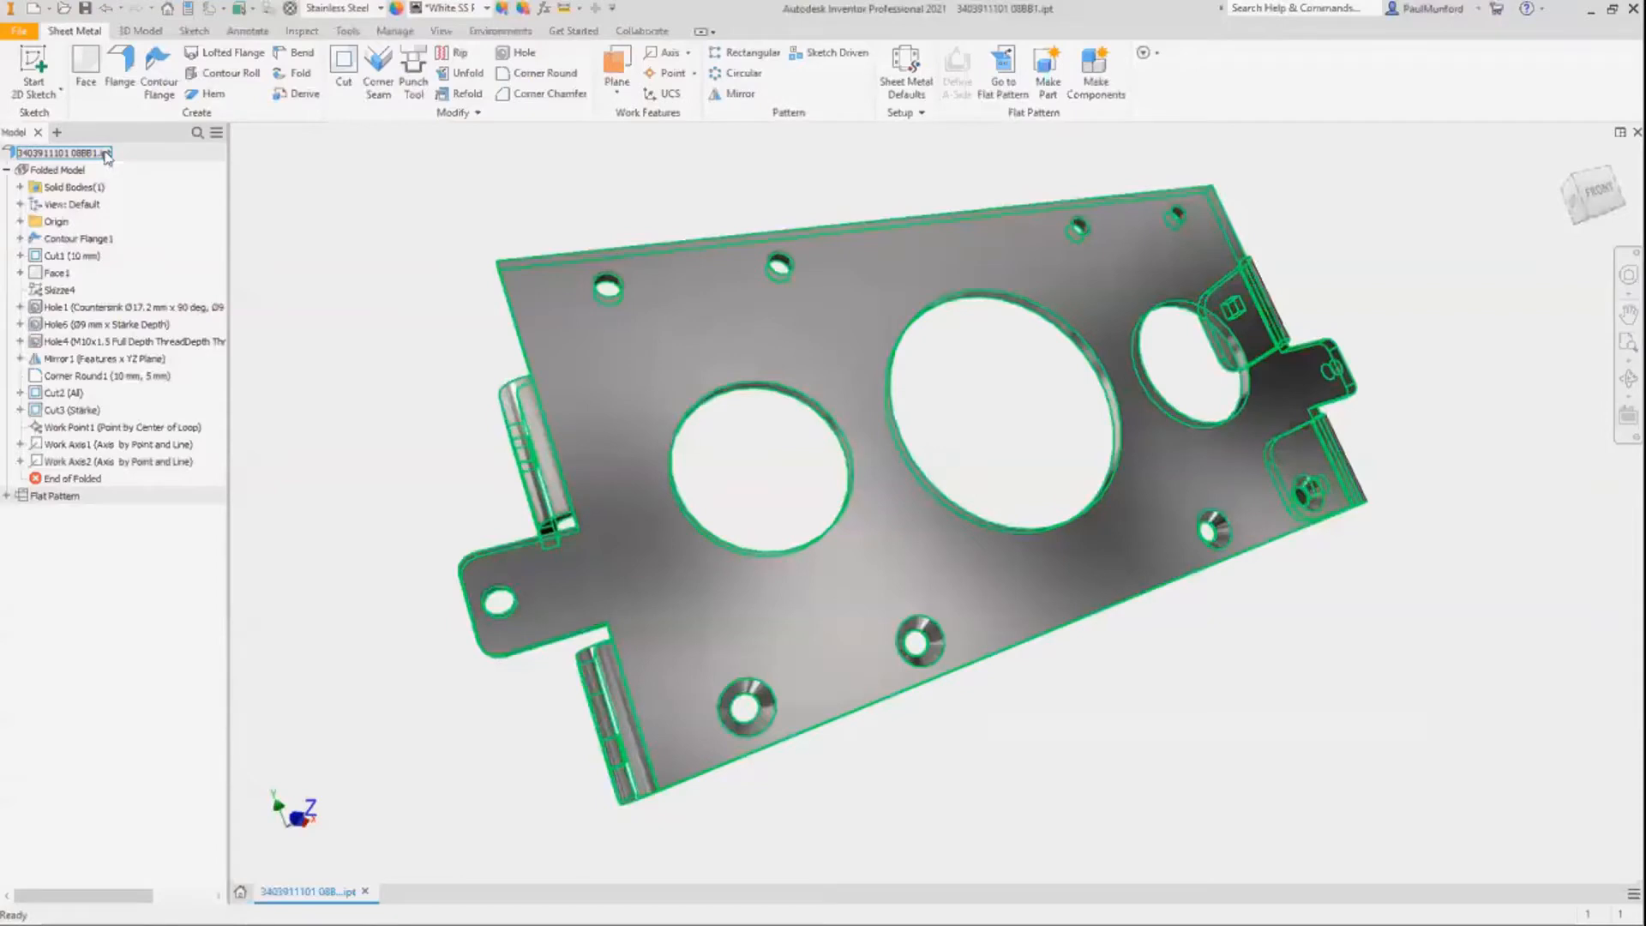
# Step: Create a drawing of the sheet metal part from Template SM IPT.dwg using the ADSK IPT SM A1 sheet format
pyautogui.rightClick(106, 157)
pyautogui.click(141, 186)
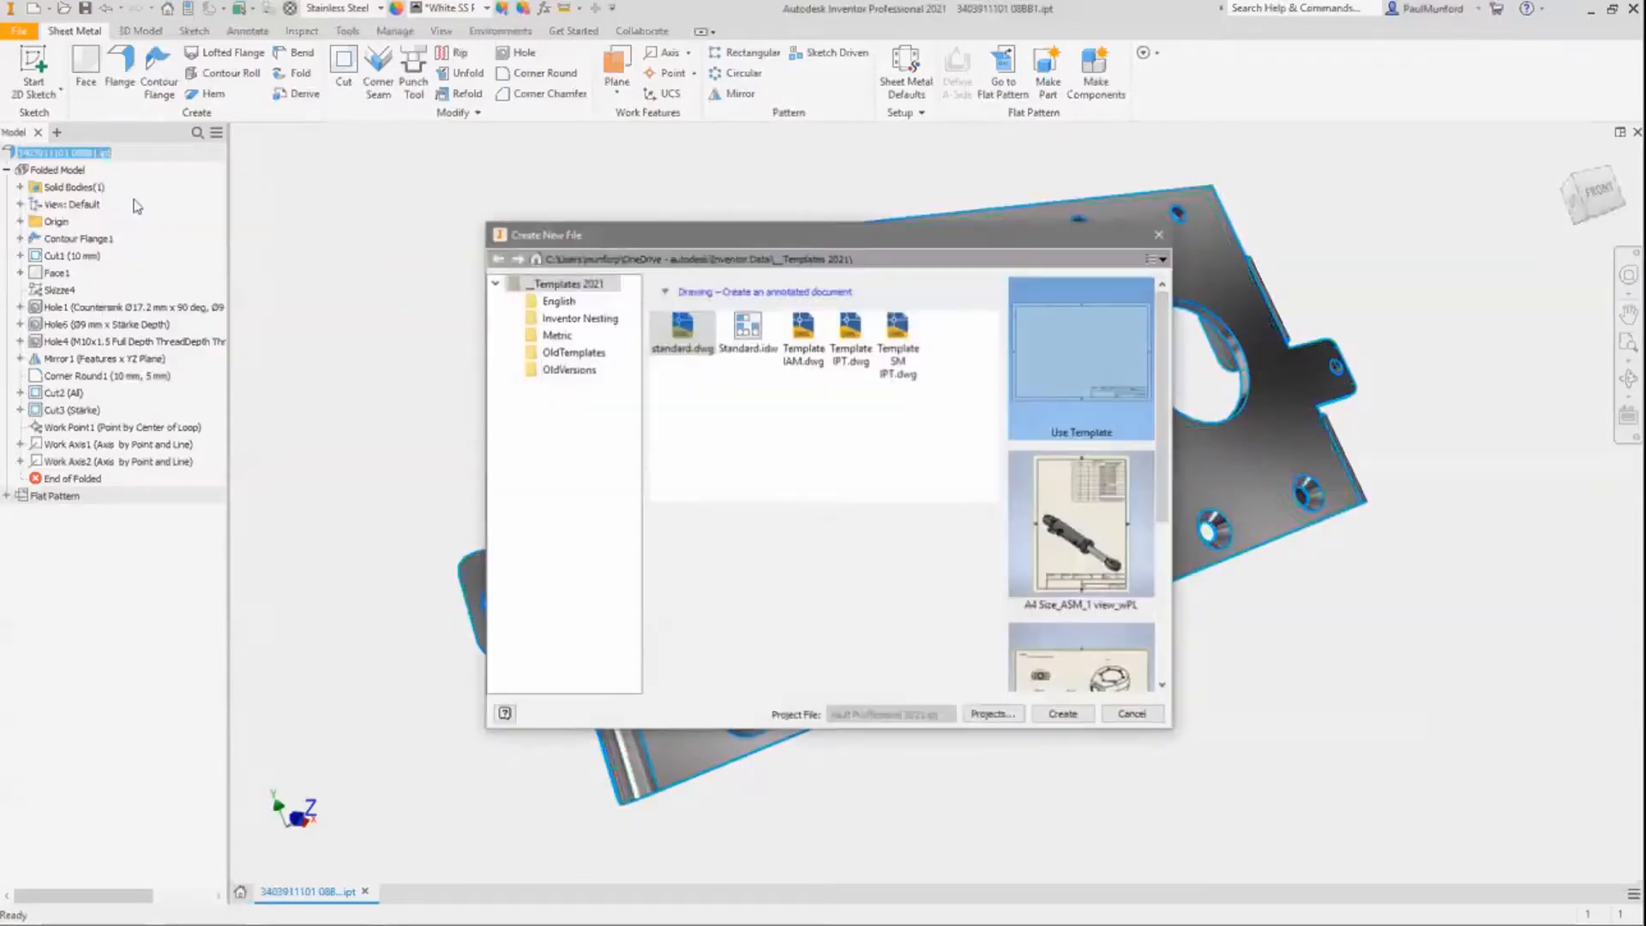
pyautogui.click(850, 330)
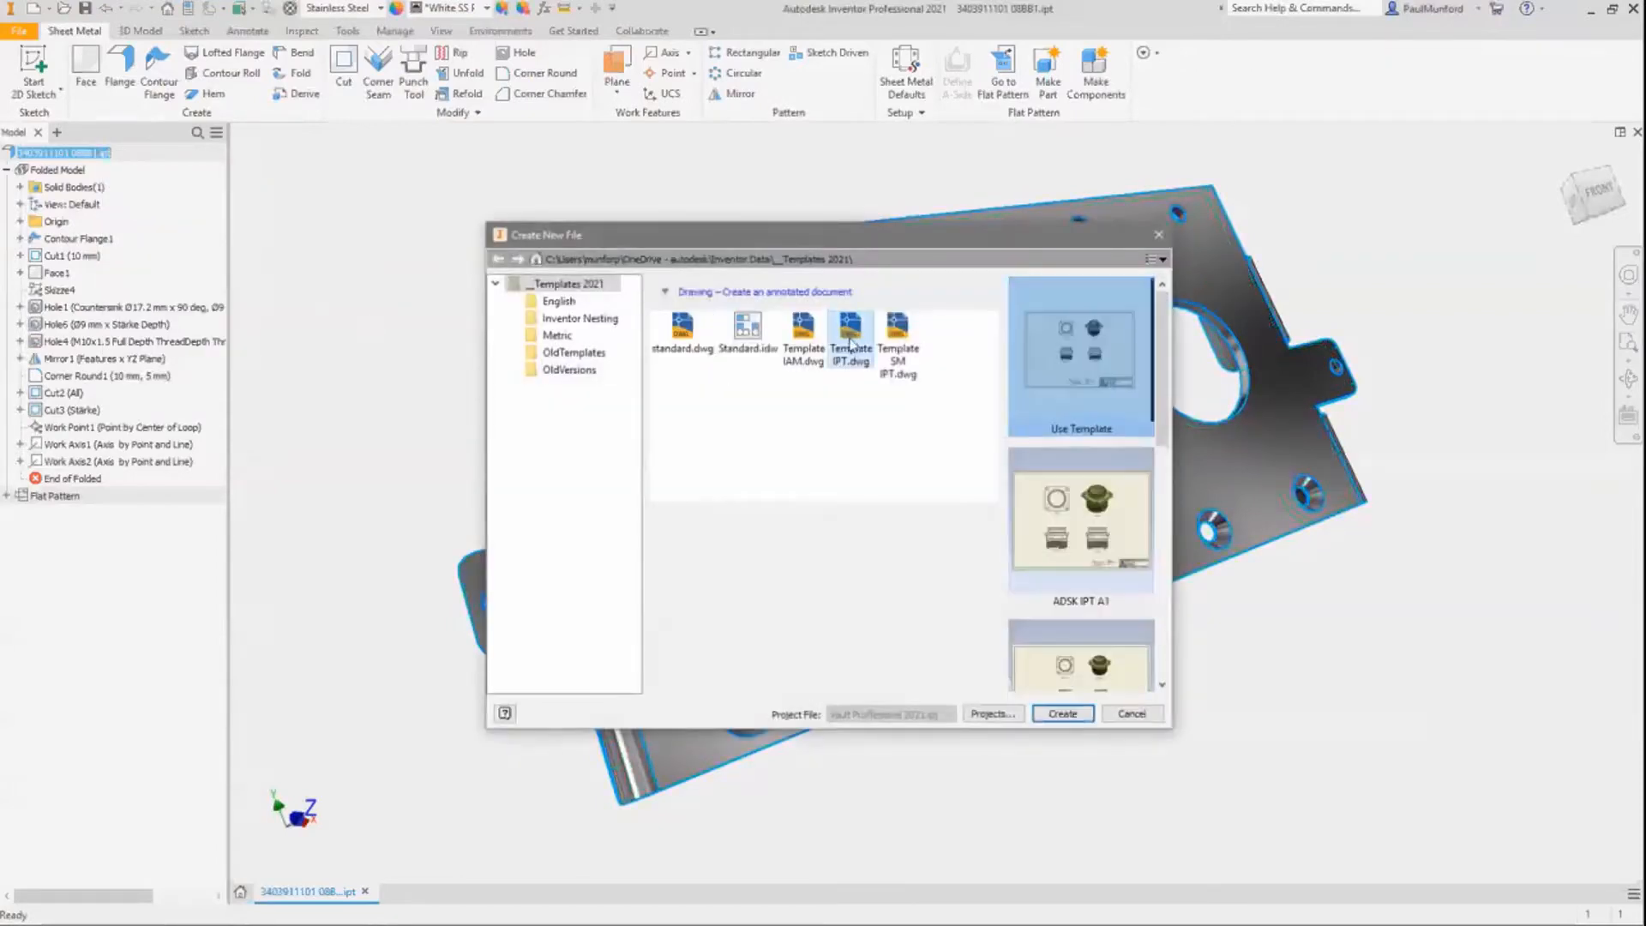
pyautogui.click(898, 332)
pyautogui.moveTo(1165, 341); pyautogui.dragTo(1163, 585)
pyautogui.moveTo(1163, 584); pyautogui.dragTo(1163, 352)
pyautogui.click(1116, 503)
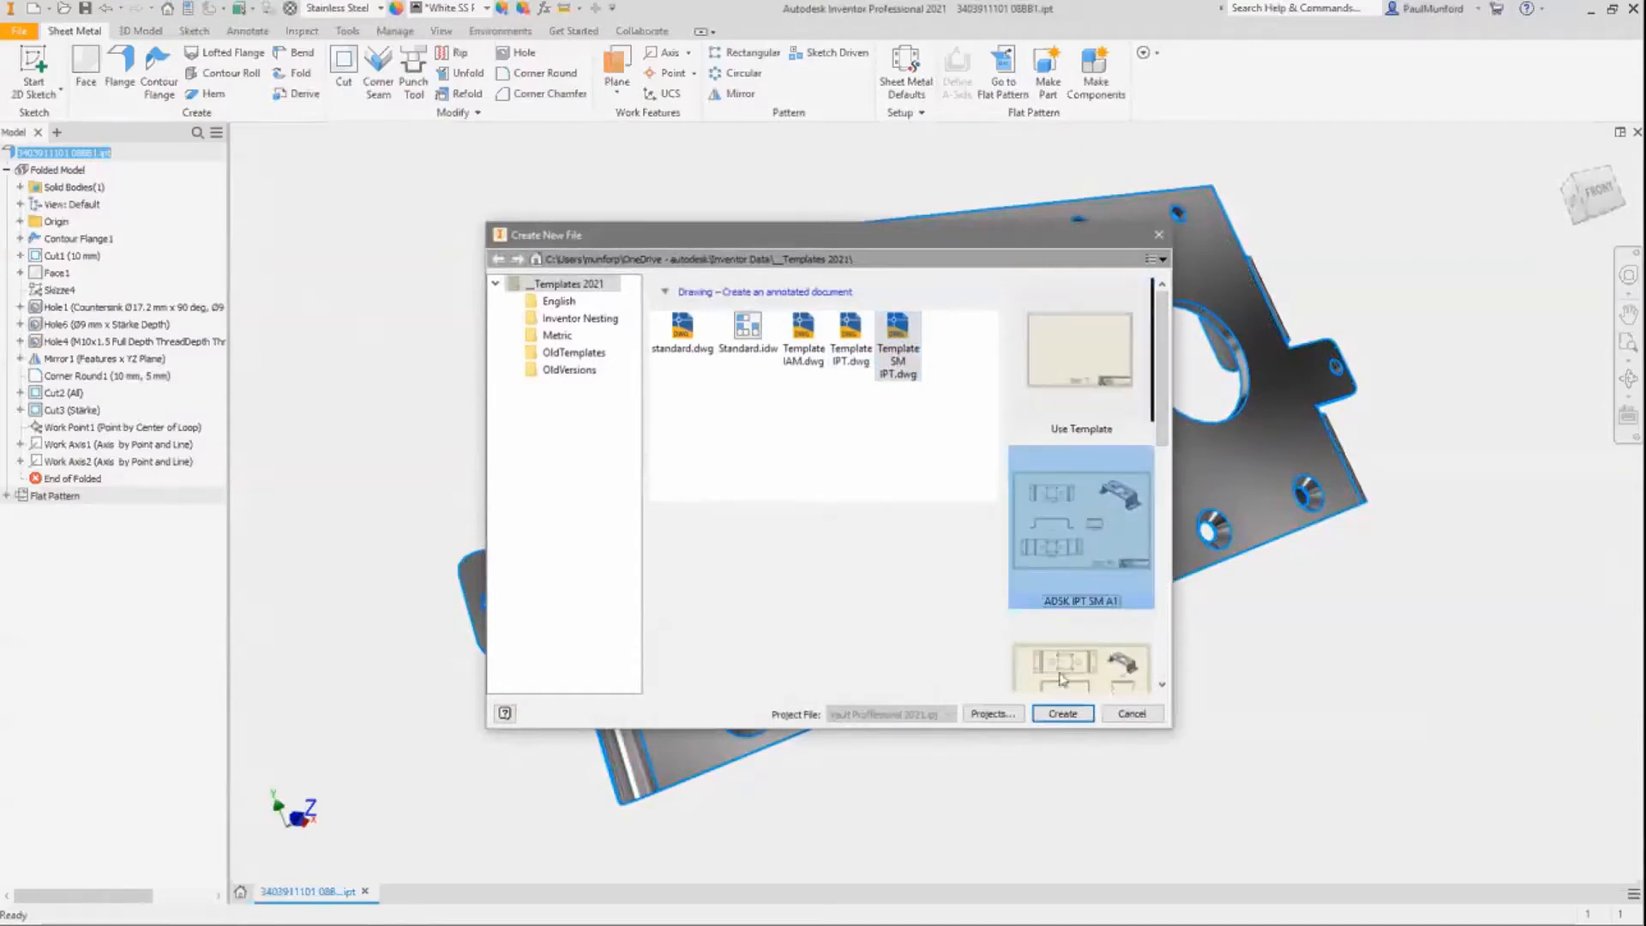
pyautogui.click(1063, 714)
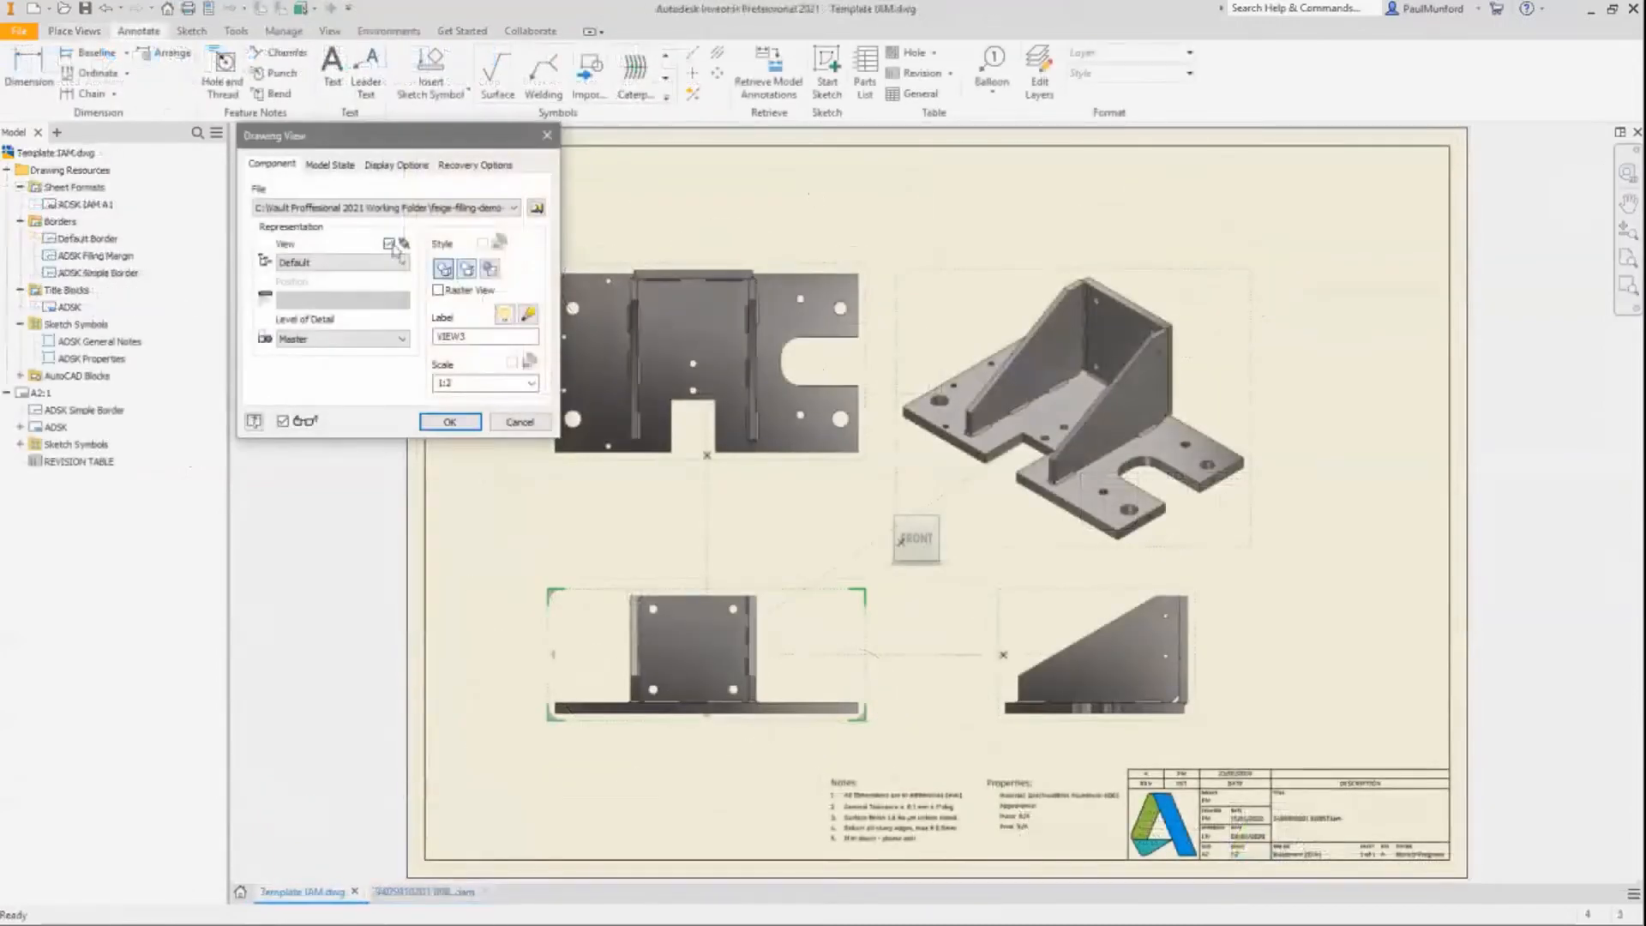
# Step: Place the bracket assembly's 1:2 drawing views and save the A2 sheet as a sheet format named ADSK IAM A2
pyautogui.click(396, 165)
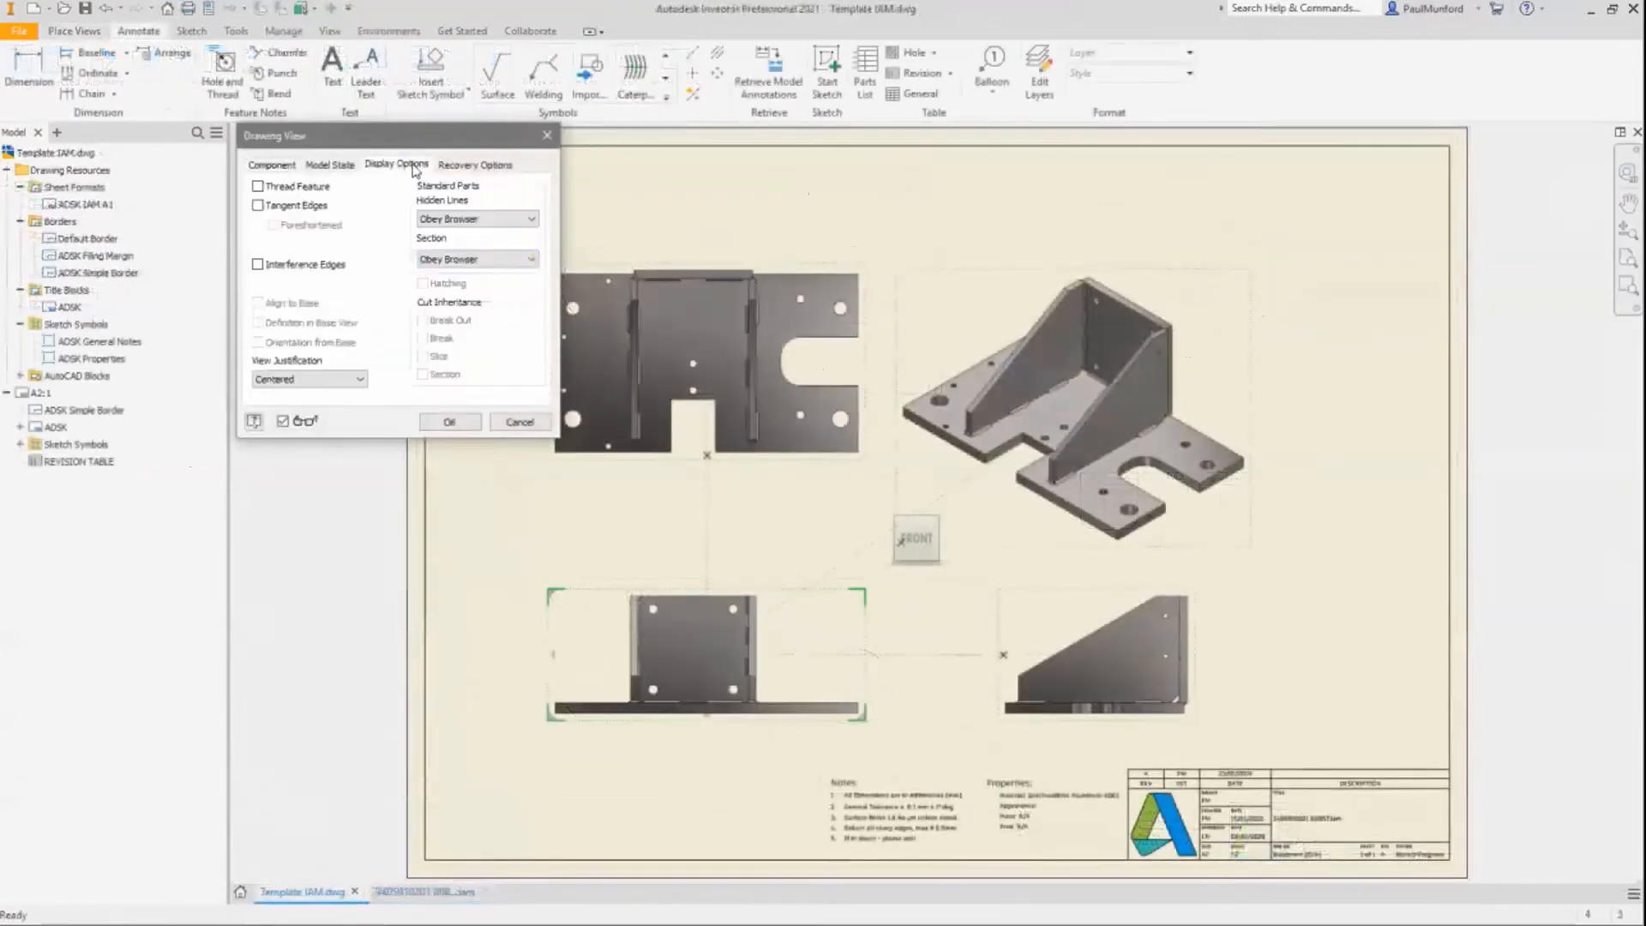
pyautogui.click(449, 422)
pyautogui.rightClick(43, 398)
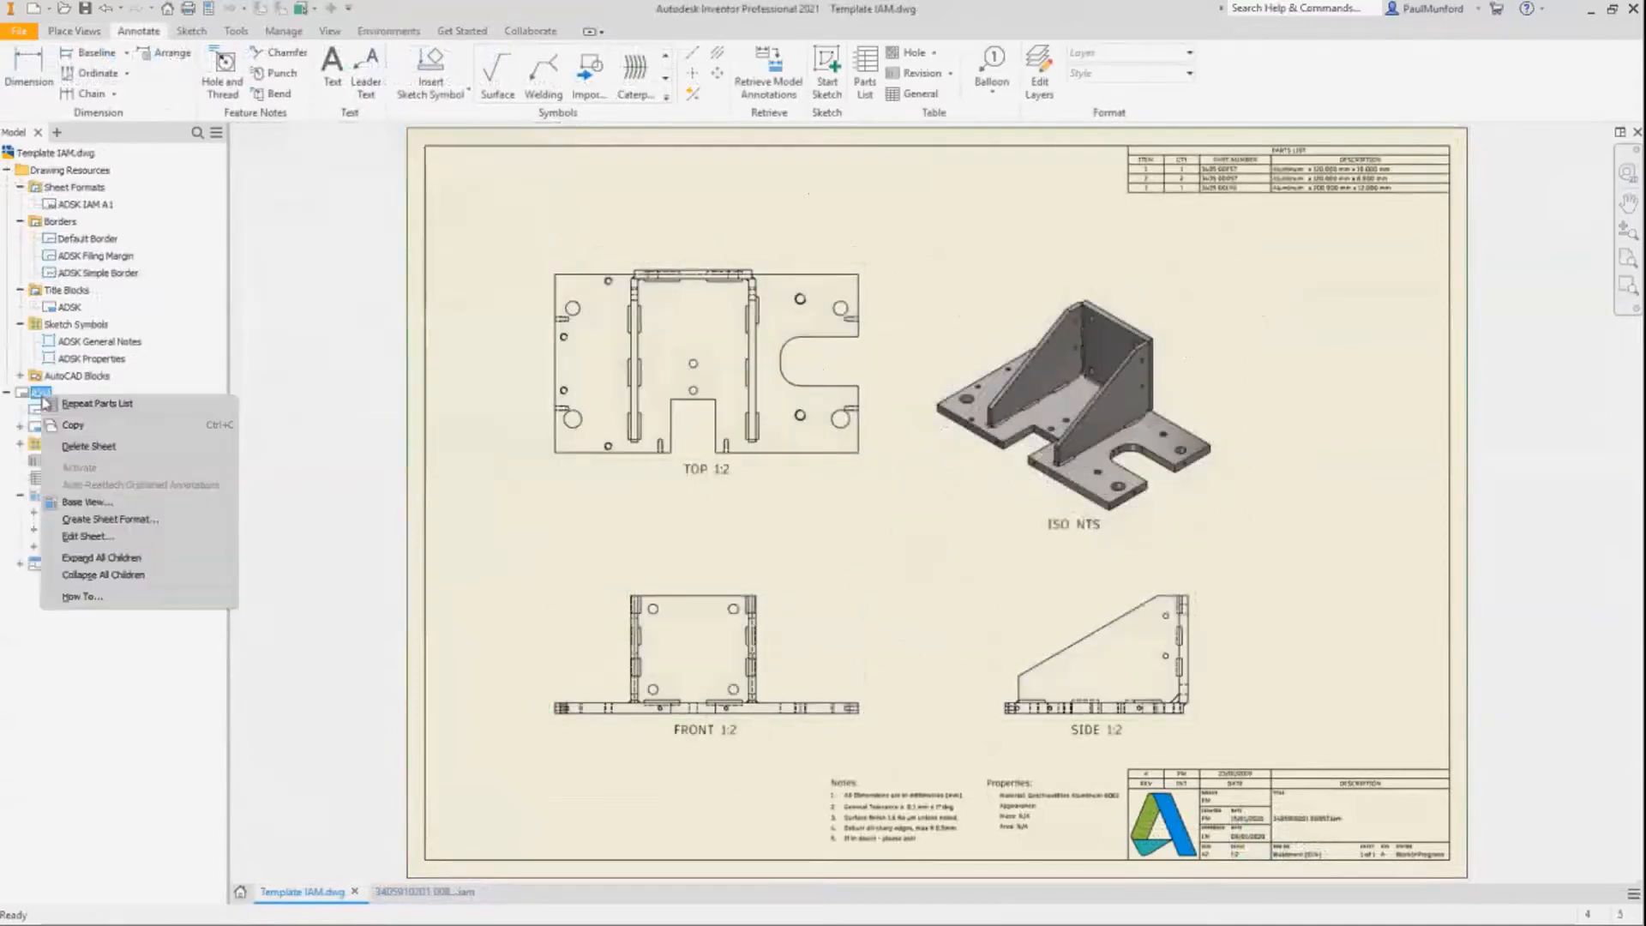
pyautogui.click(158, 525)
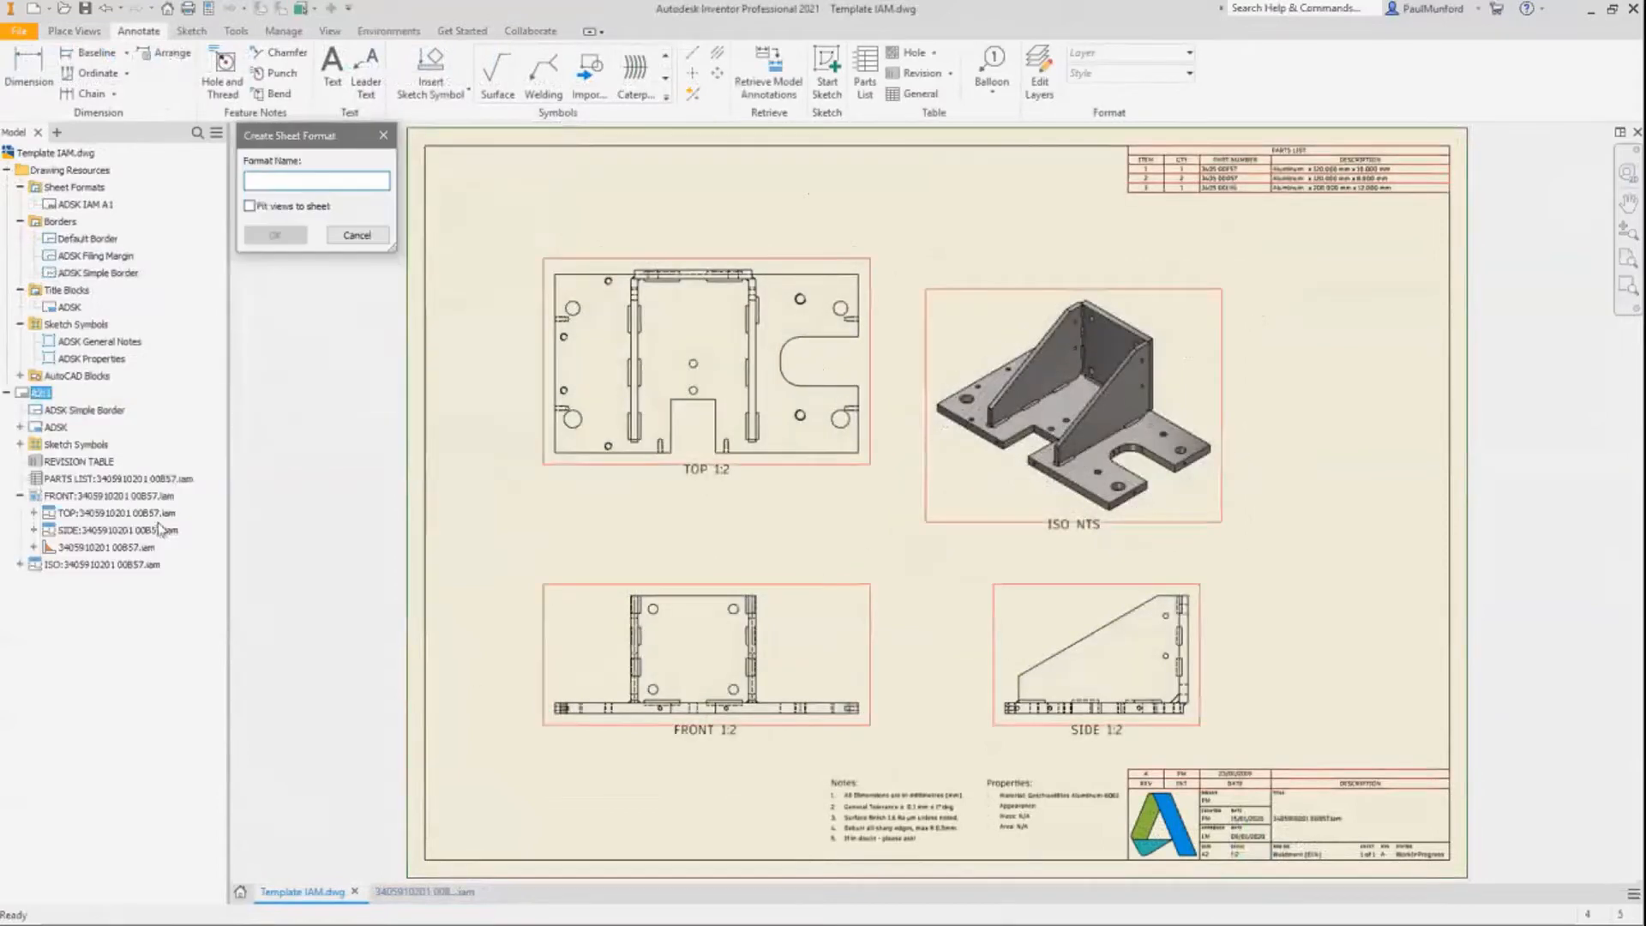
pyautogui.write('ADSK IAM A2')
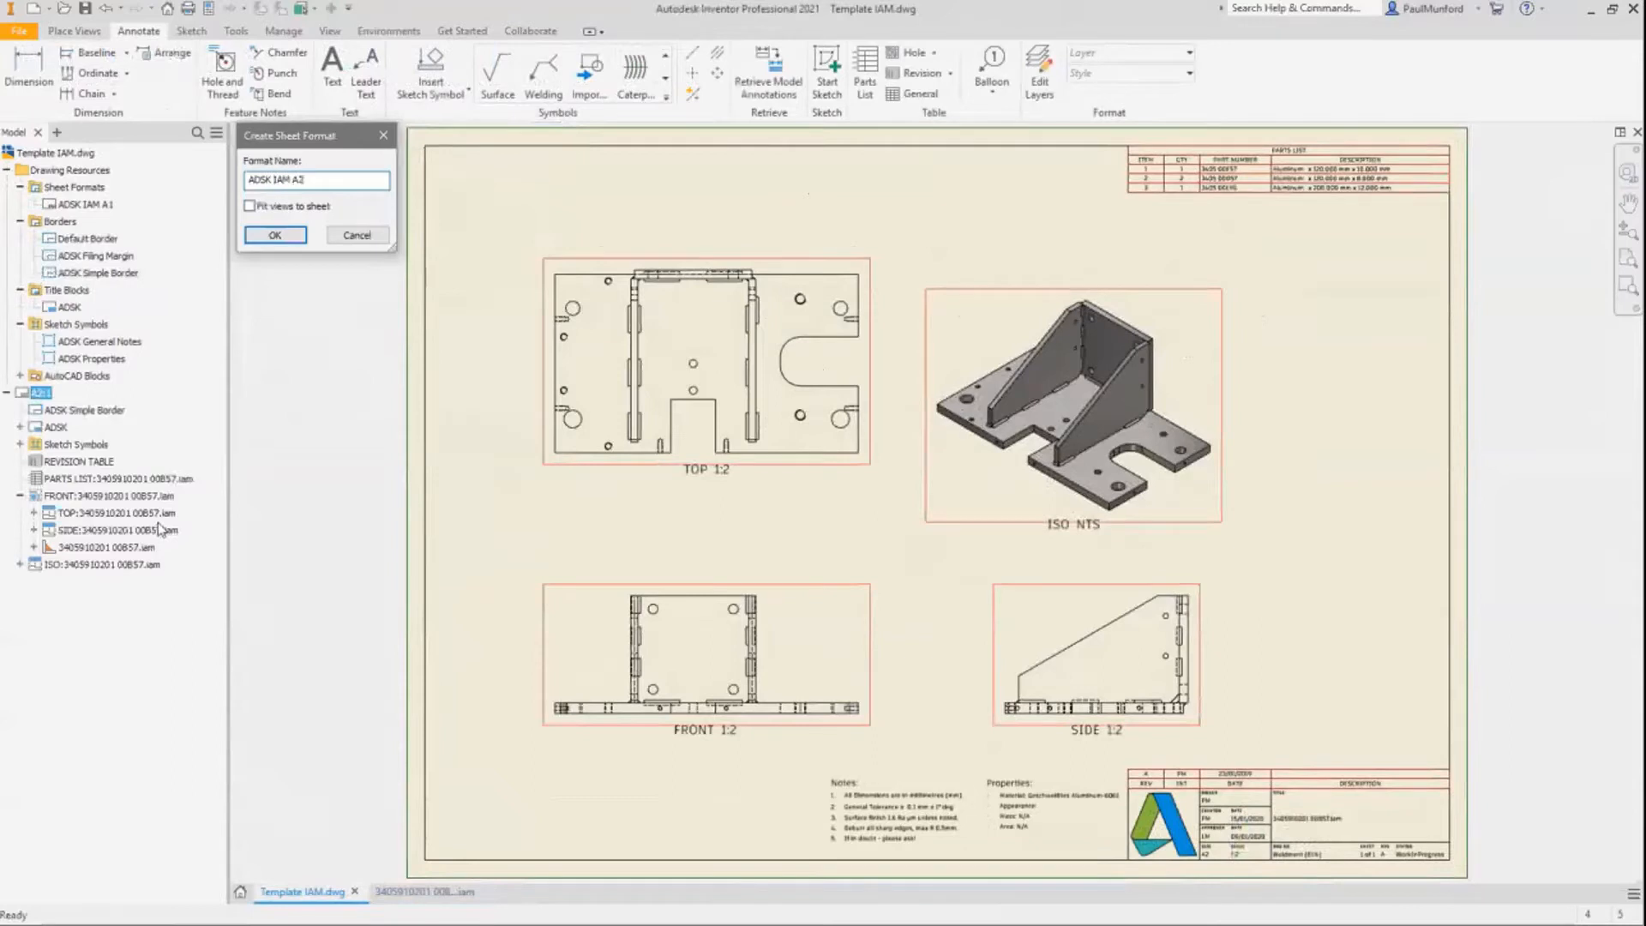
pyautogui.click(257, 235)
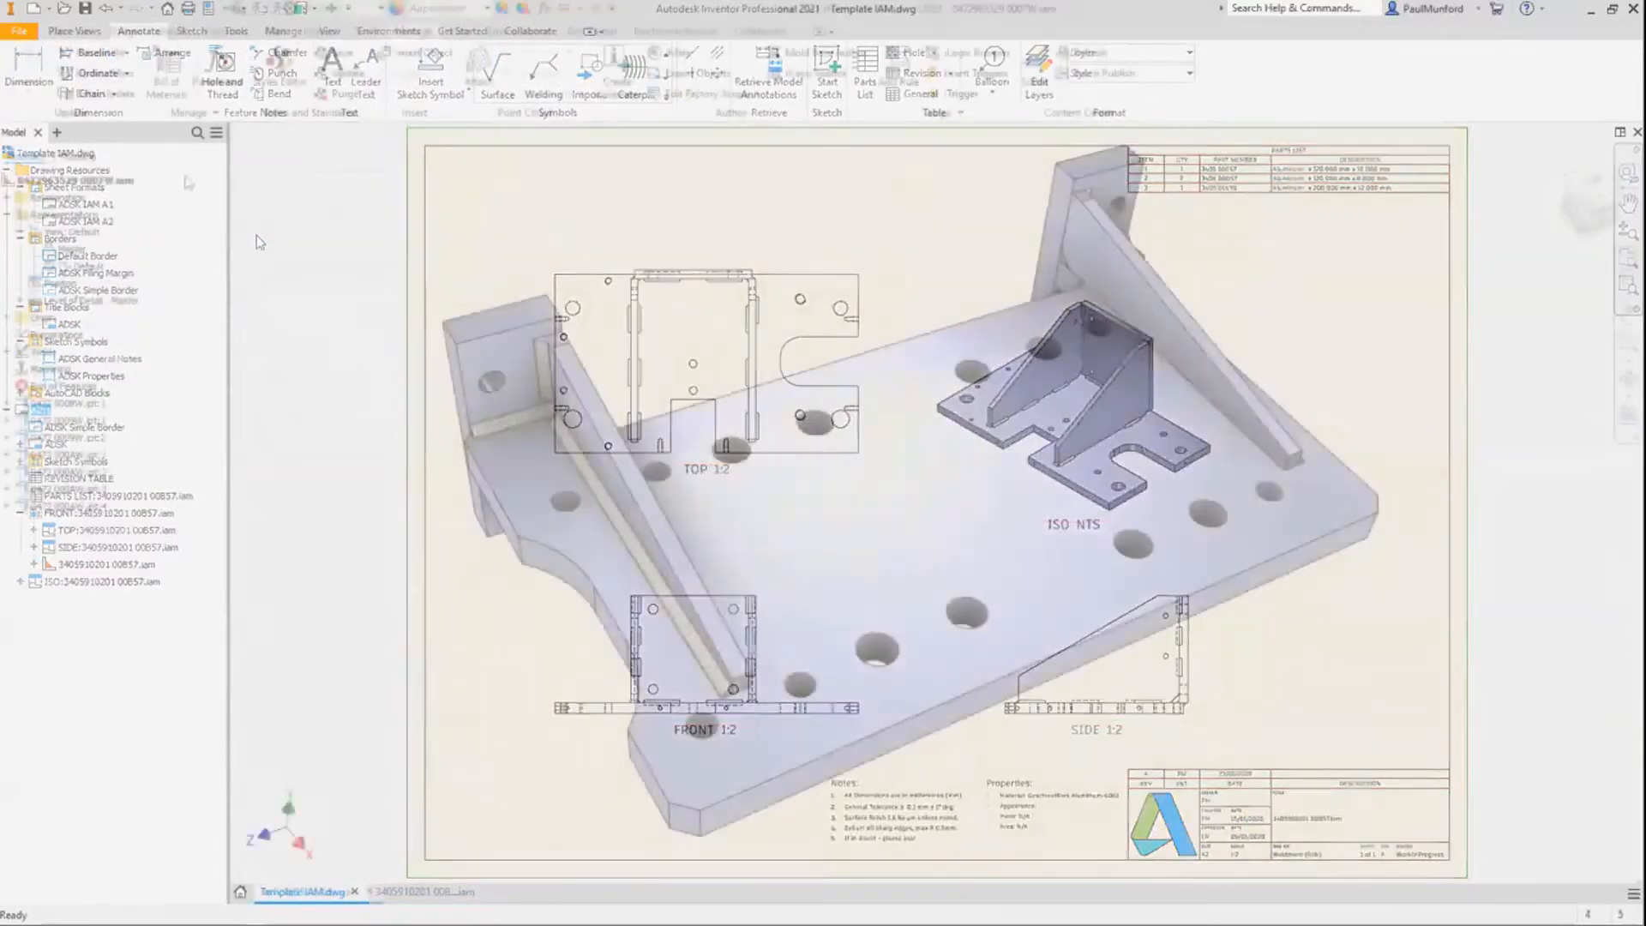
# Step: Create a drawing of the welded assembly from Template IAM.dwg using the ADSK IAM A2 sheet format
pyautogui.hotkey('ctrl', 'n')
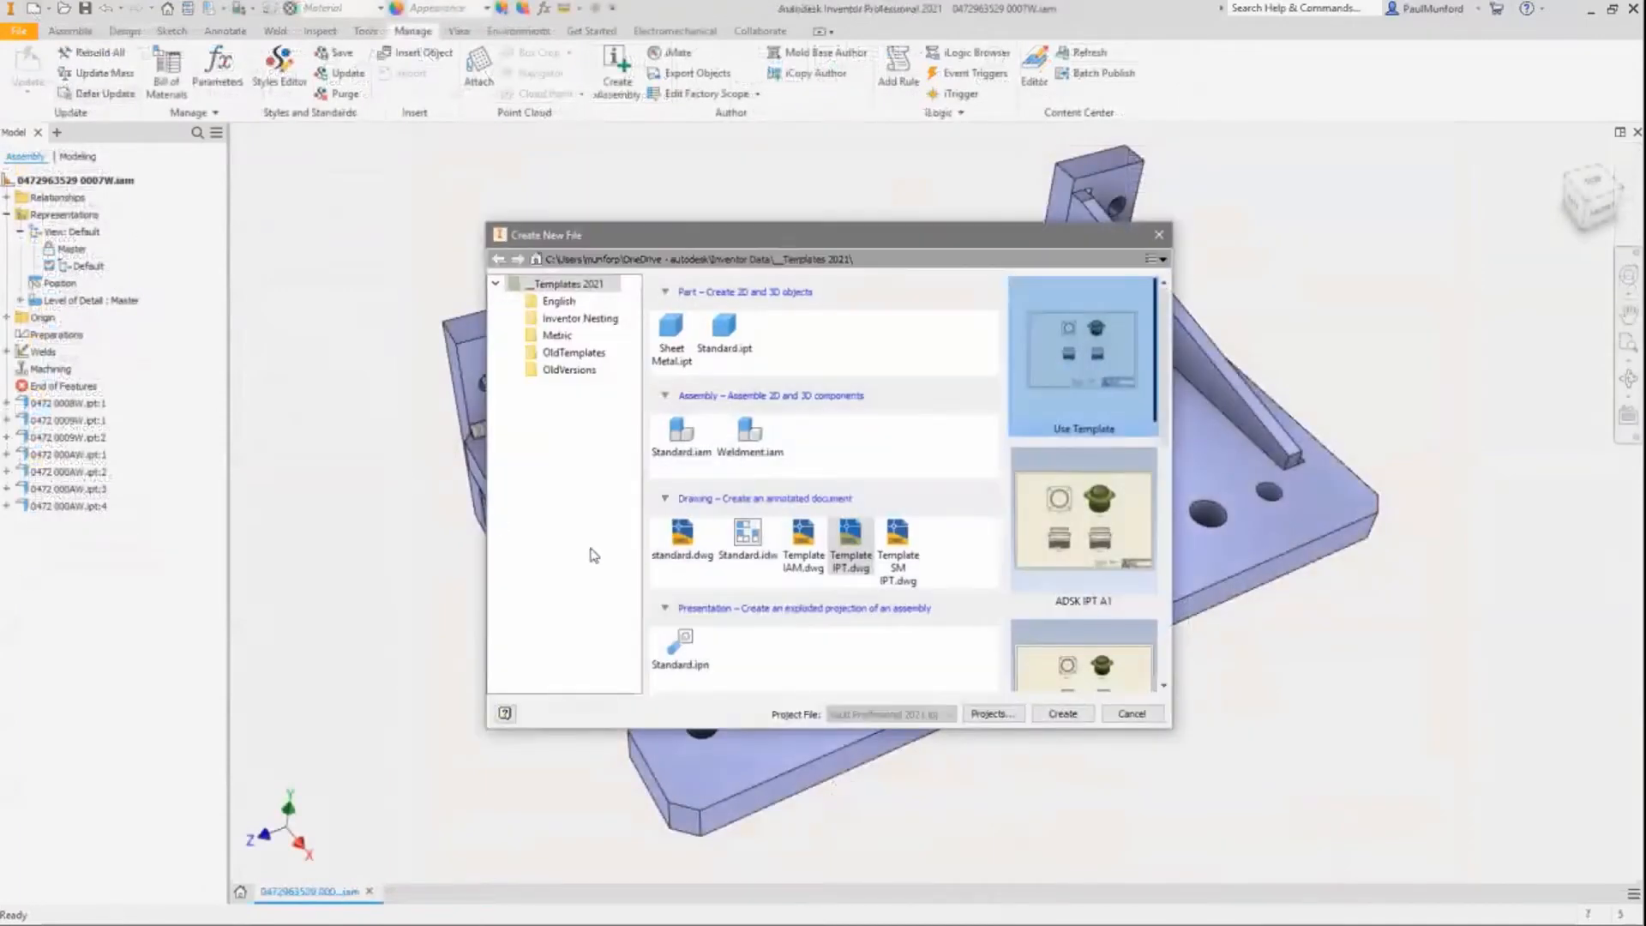
pyautogui.click(803, 540)
pyautogui.moveTo(1164, 438); pyautogui.dragTo(1160, 491)
pyautogui.scroll(-3, 1159, 491)
pyautogui.click(1082, 364)
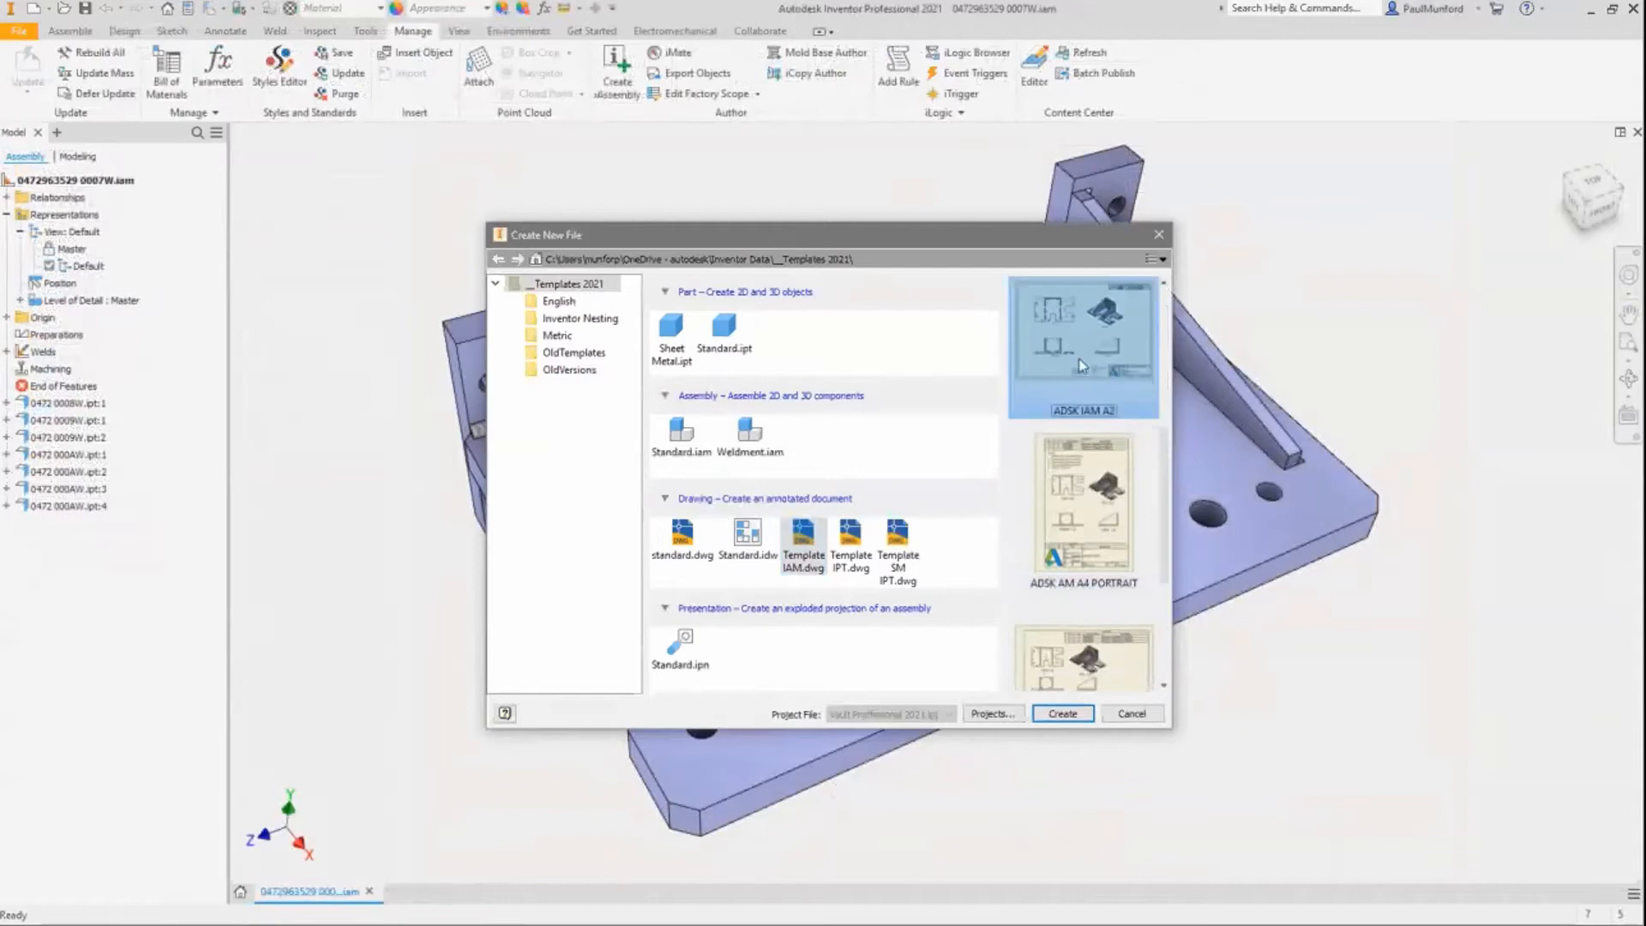
pyautogui.click(1062, 714)
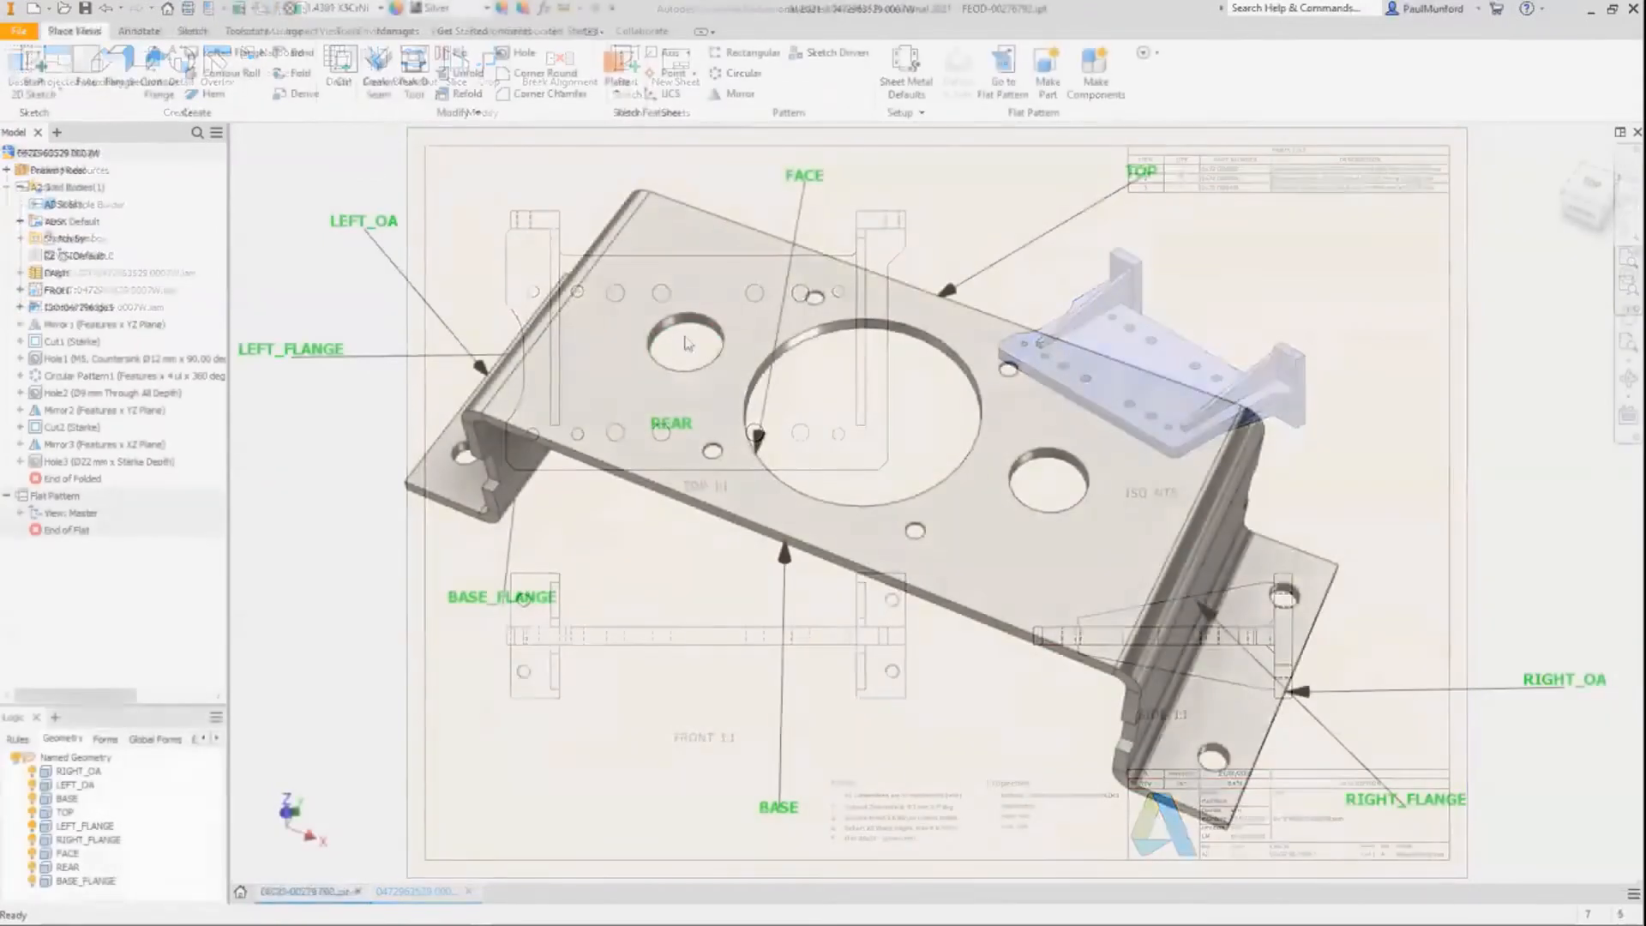
# Step: Assign the entity name HOLE_LEFT_DIA to the inner face of the round hole near the left flange
pyautogui.rightClick(701, 321)
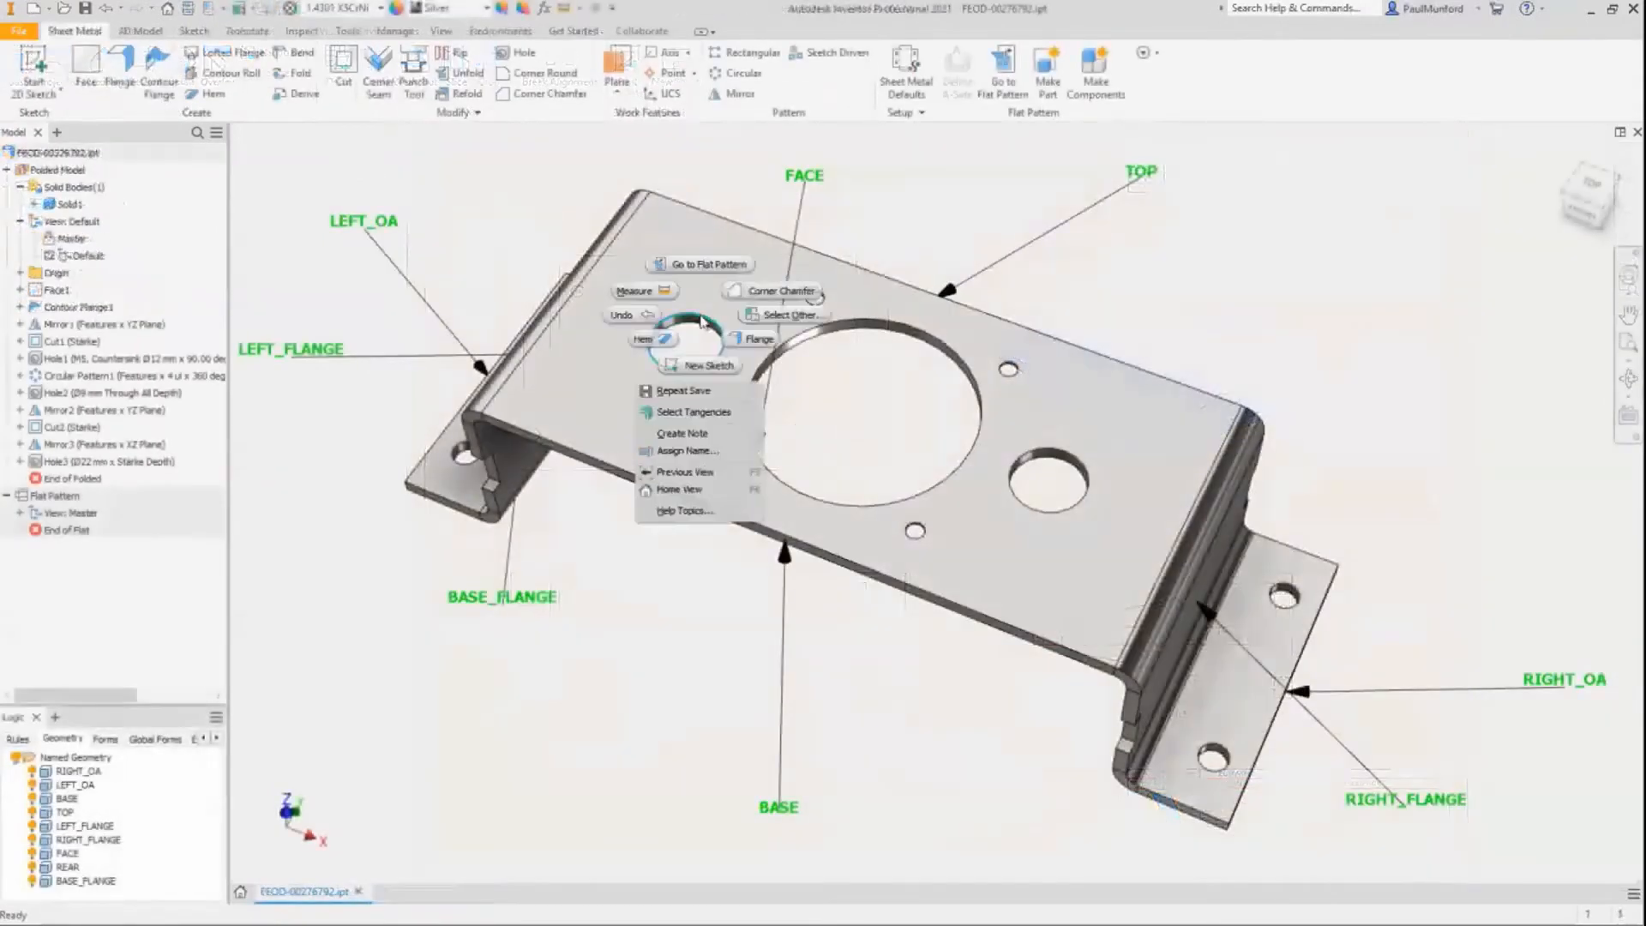
pyautogui.click(713, 449)
pyautogui.write('HOLE')
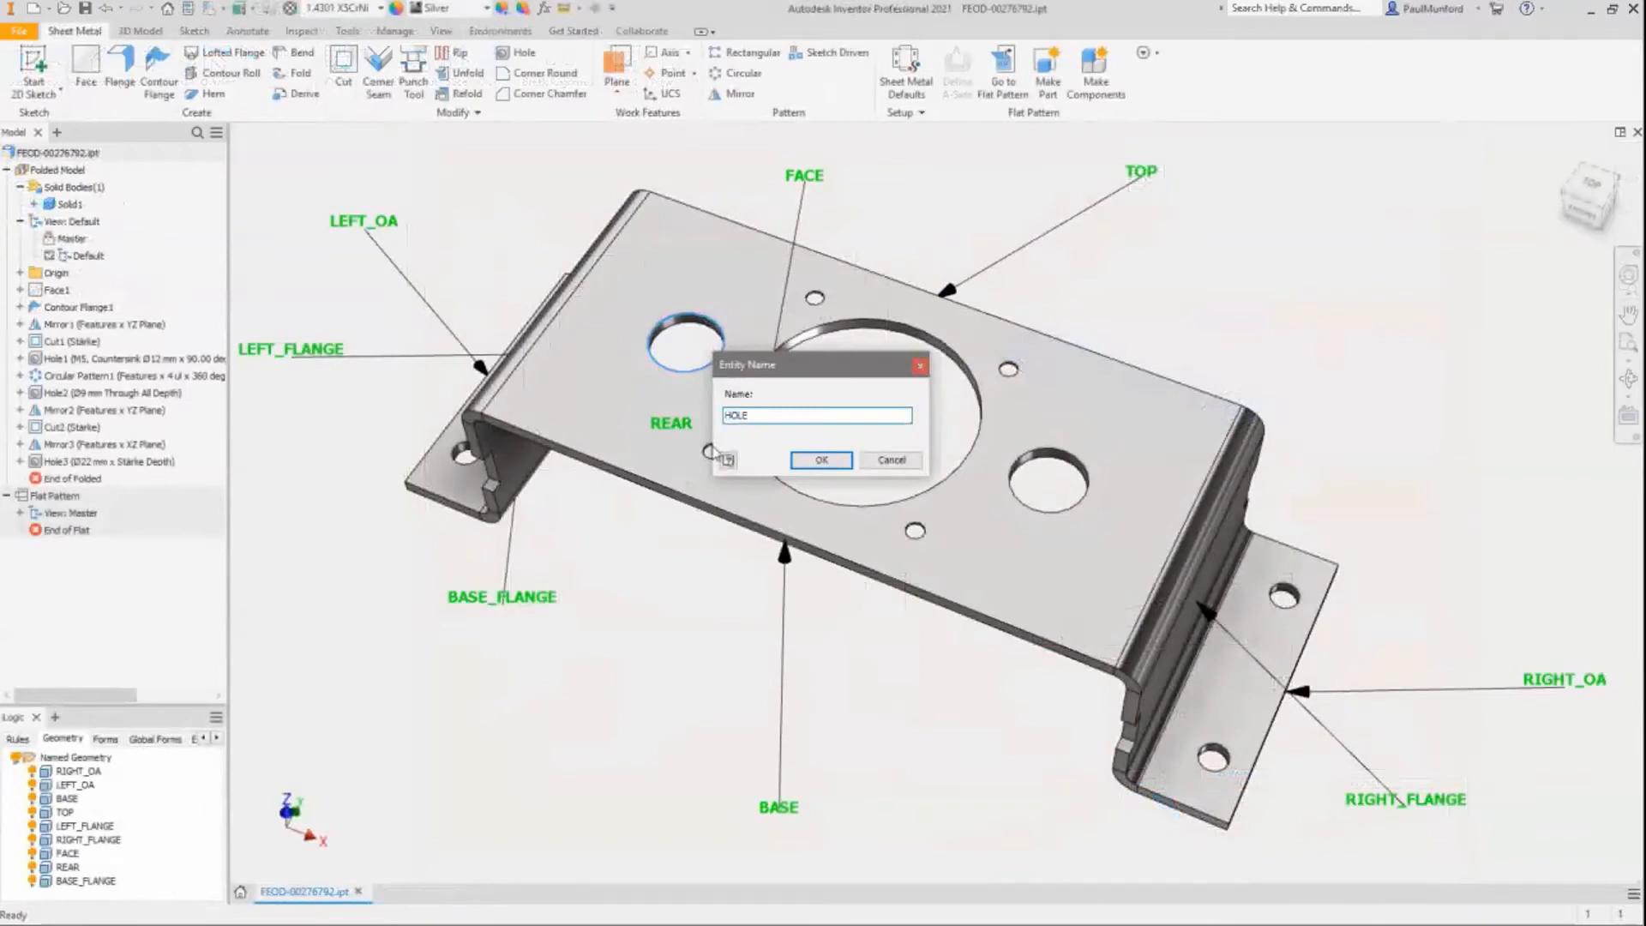
pyautogui.write('_LEFT_DIA')
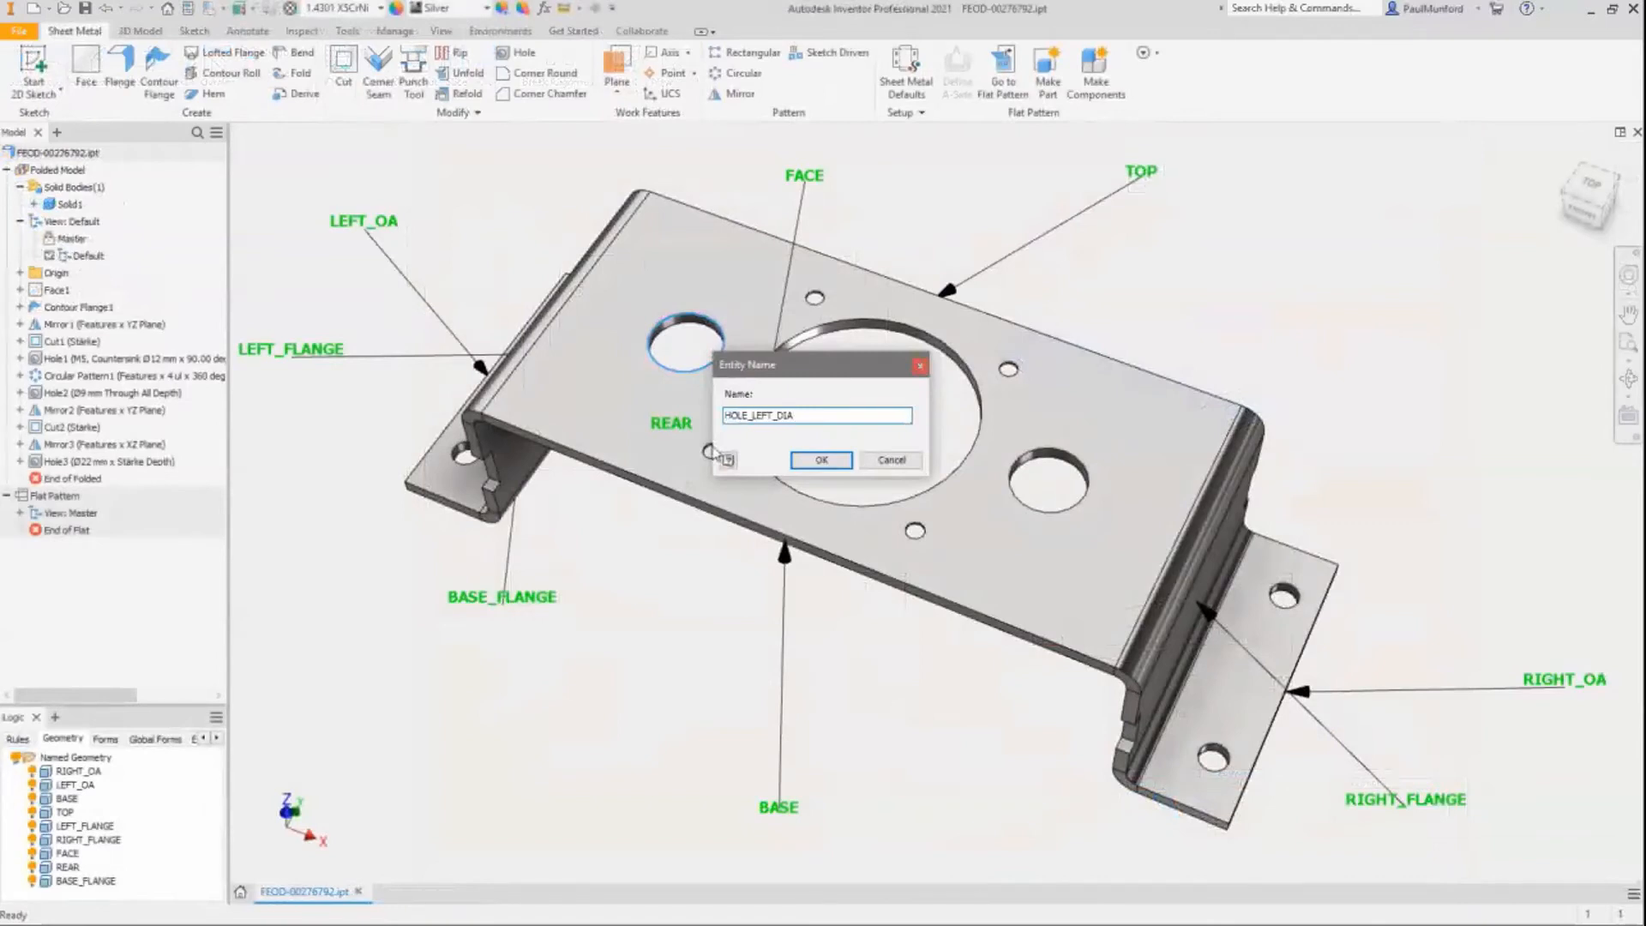
pyautogui.click(822, 460)
# Step: Start assigning an entity name beginning with HOLE to the inner face of the large centre hole
pyautogui.rightClick(929, 341)
pyautogui.click(914, 471)
pyautogui.write('HOLE')
# Step: Review the dimensioning code in the ADD_DIMENSIONS rule, close it and open the Drawing Configurator form
pyautogui.moveTo(1382, 426); pyautogui.dragTo(1382, 576)
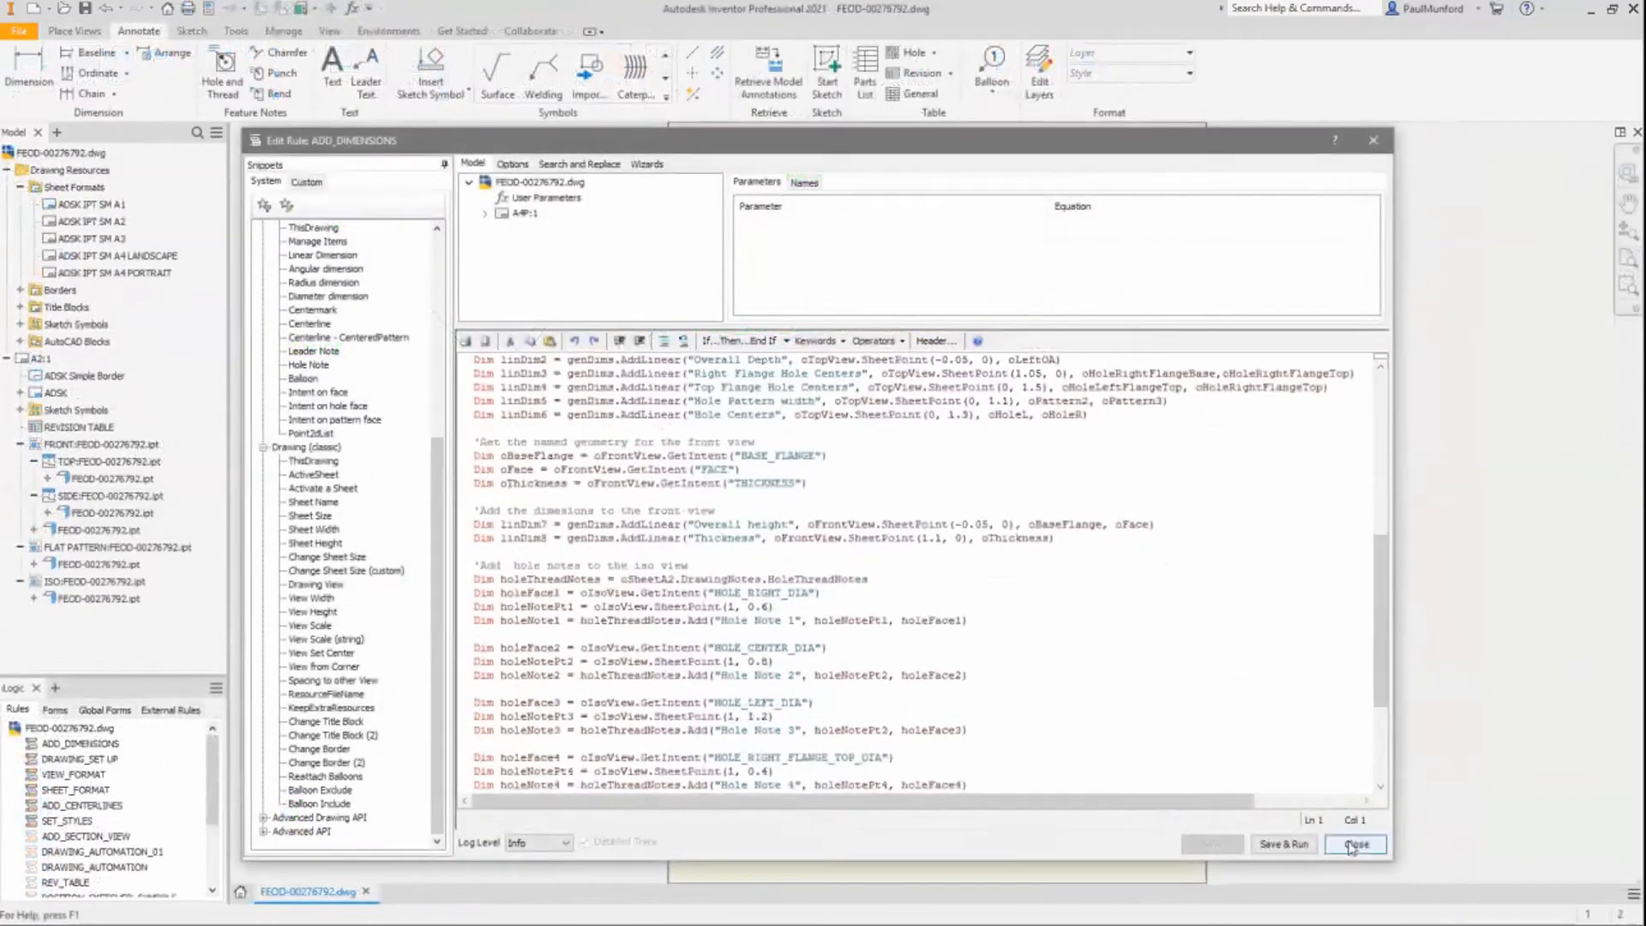
pyautogui.click(1354, 845)
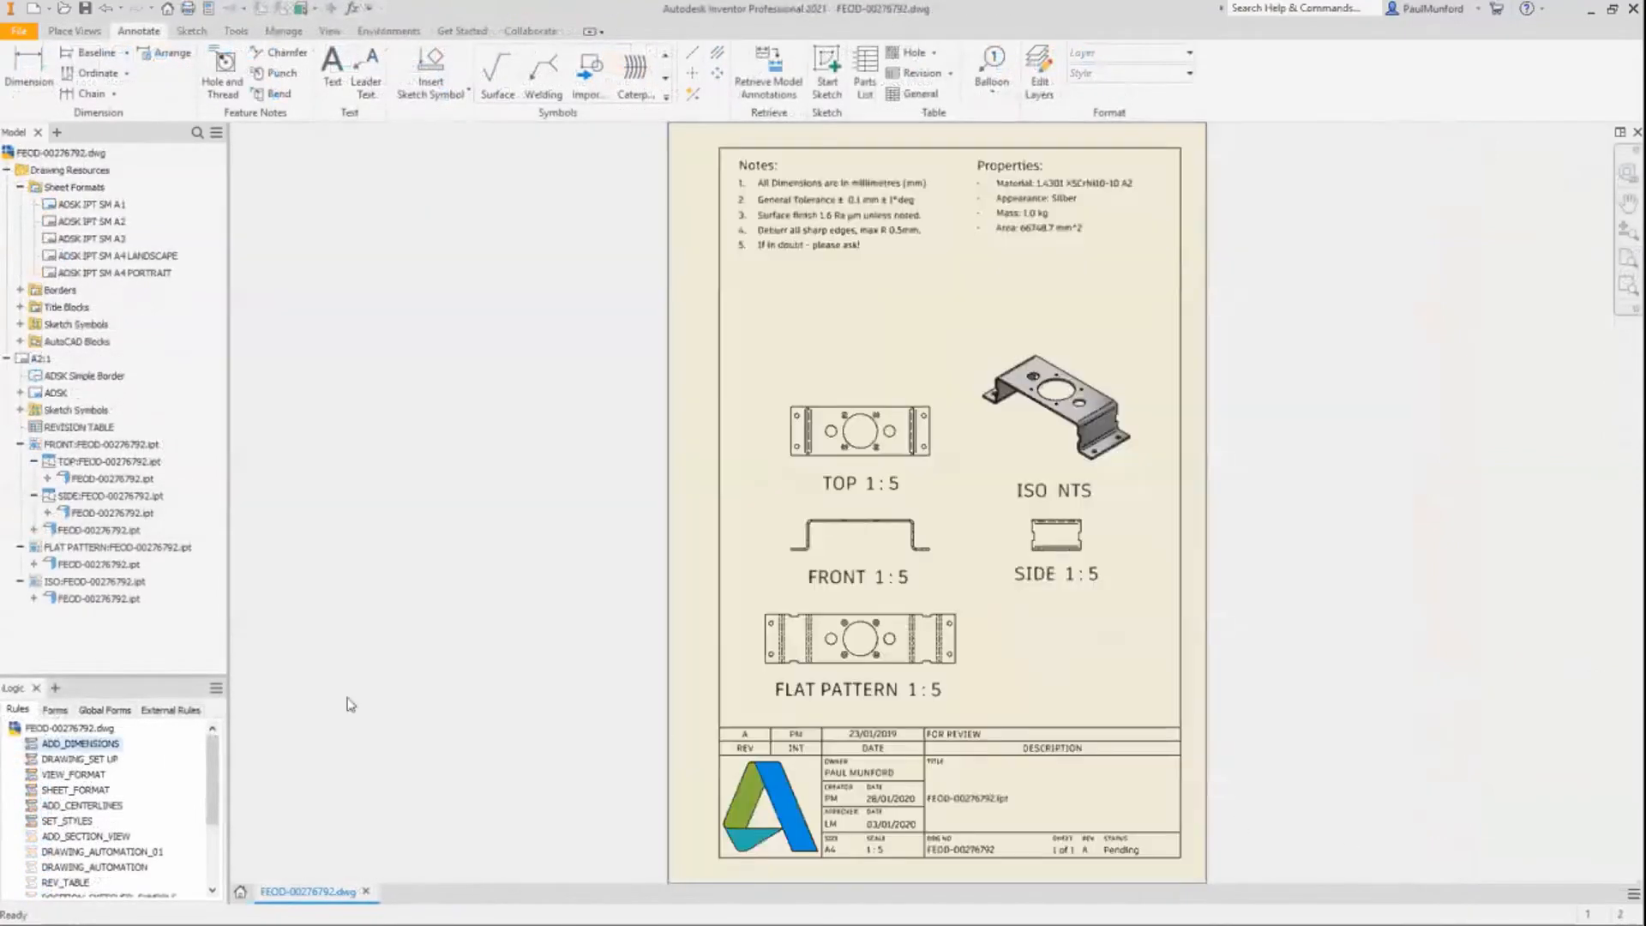
pyautogui.click(54, 709)
pyautogui.click(62, 770)
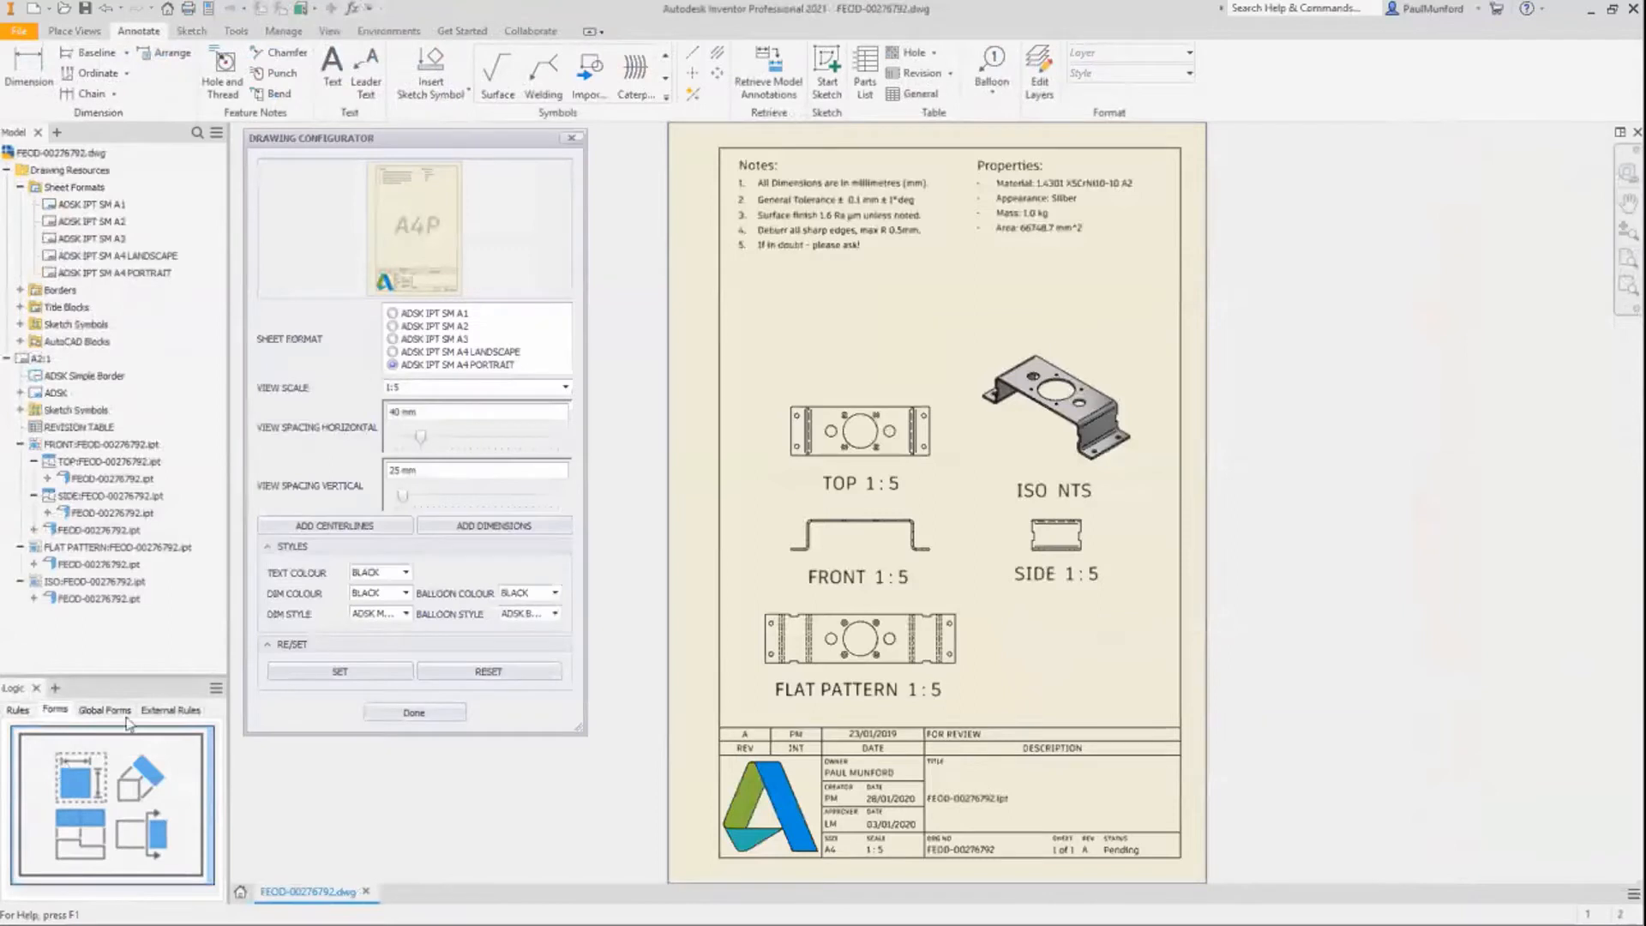
# Step: Configure the drawing with sheet format ADSK IPT SM A2, view scale 1:2, and view spacing of 90 mm horizontally and 60 mm vertically
pyautogui.click(397, 339)
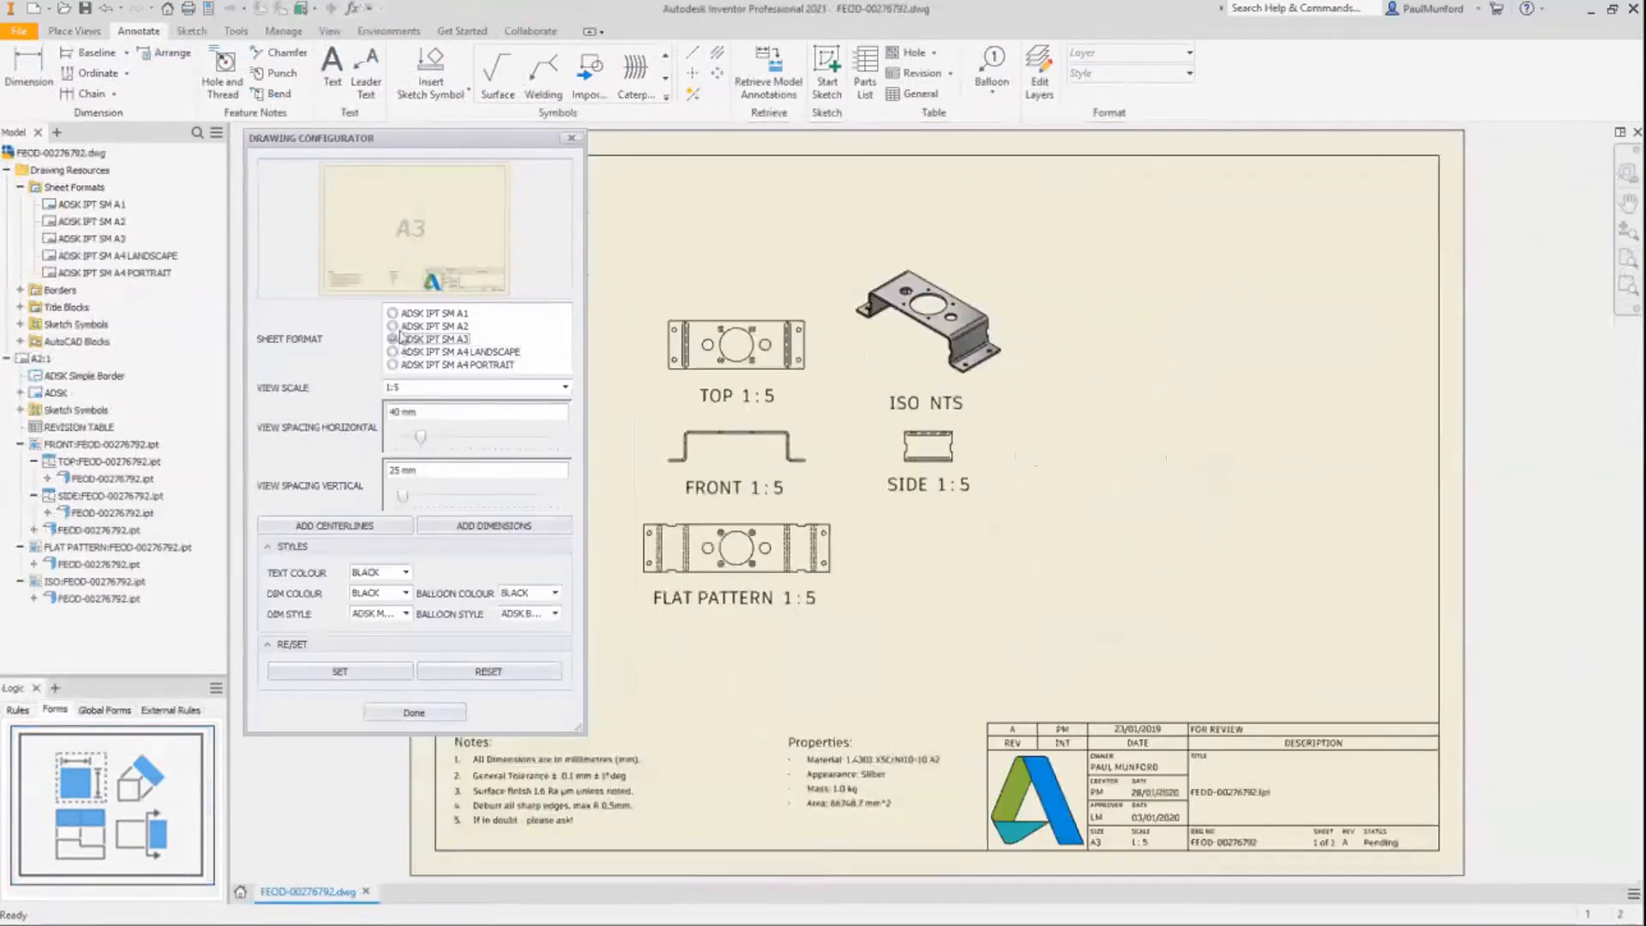
pyautogui.click(396, 327)
pyautogui.click(449, 391)
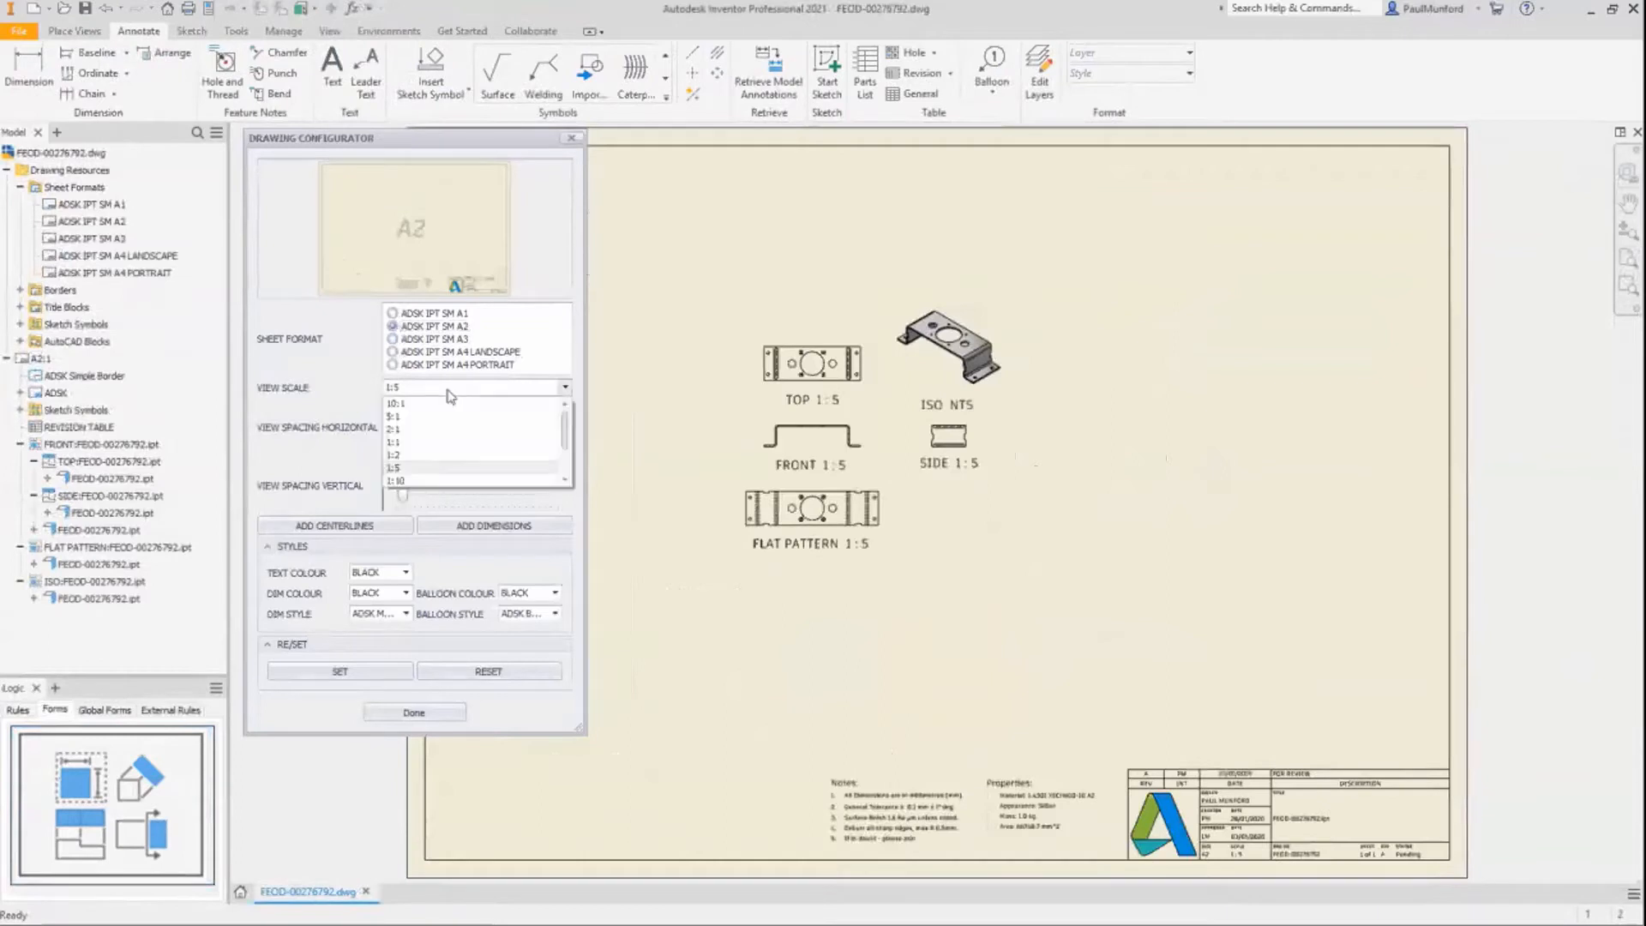
pyautogui.click(439, 463)
pyautogui.moveTo(428, 439); pyautogui.dragTo(483, 437)
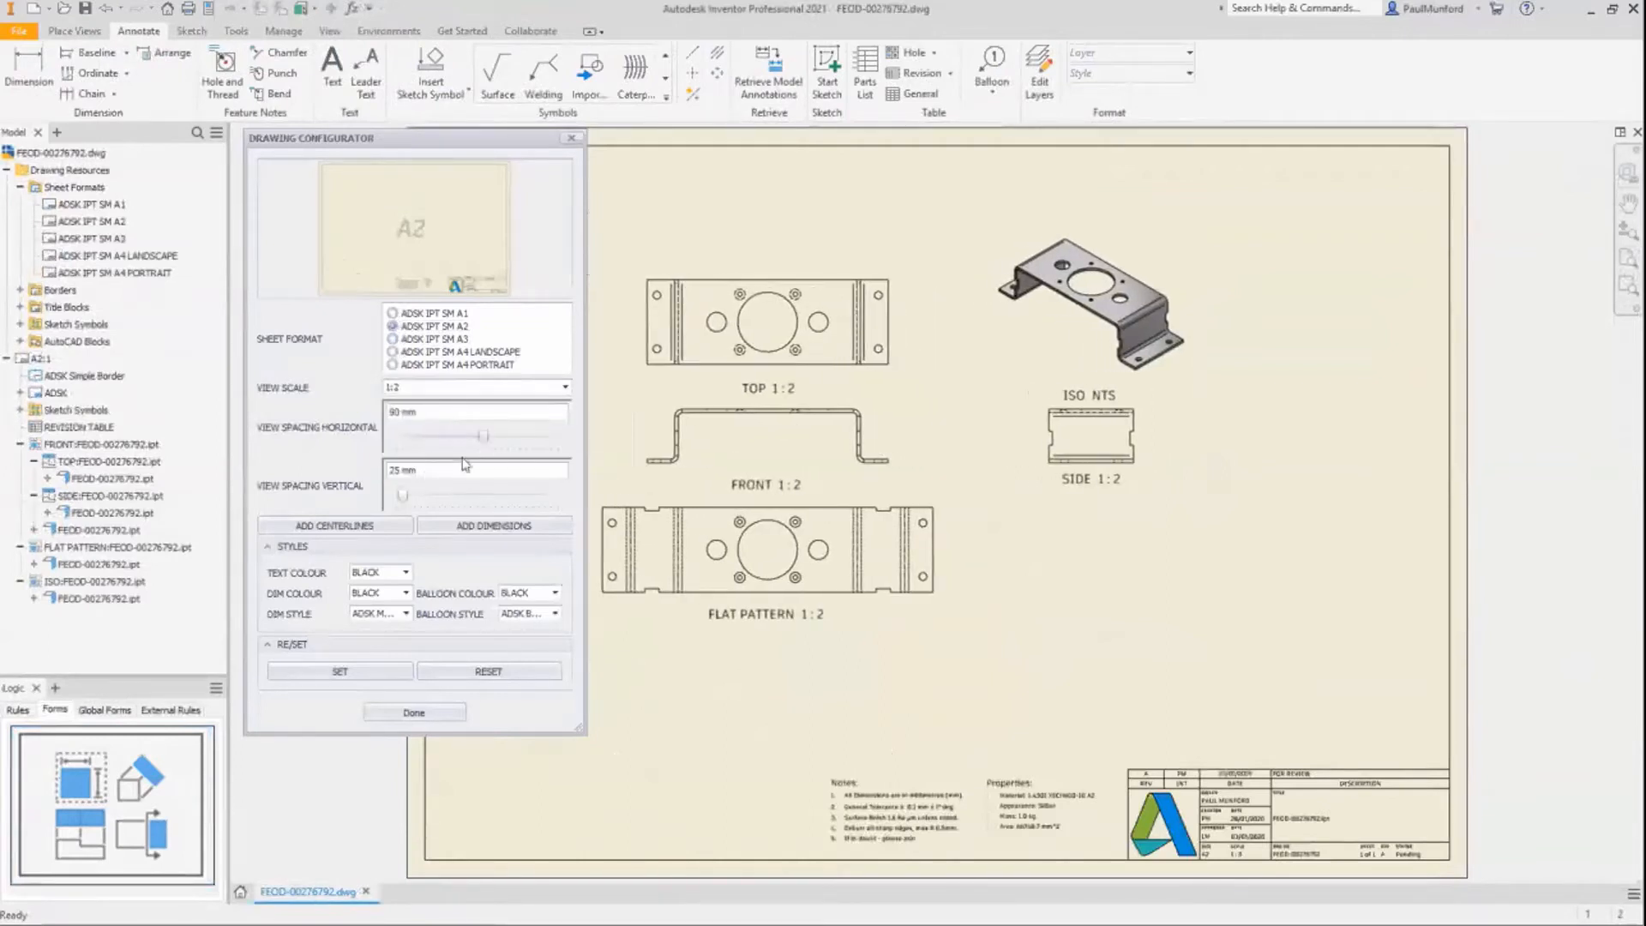
pyautogui.moveTo(434, 501); pyautogui.dragTo(449, 501)
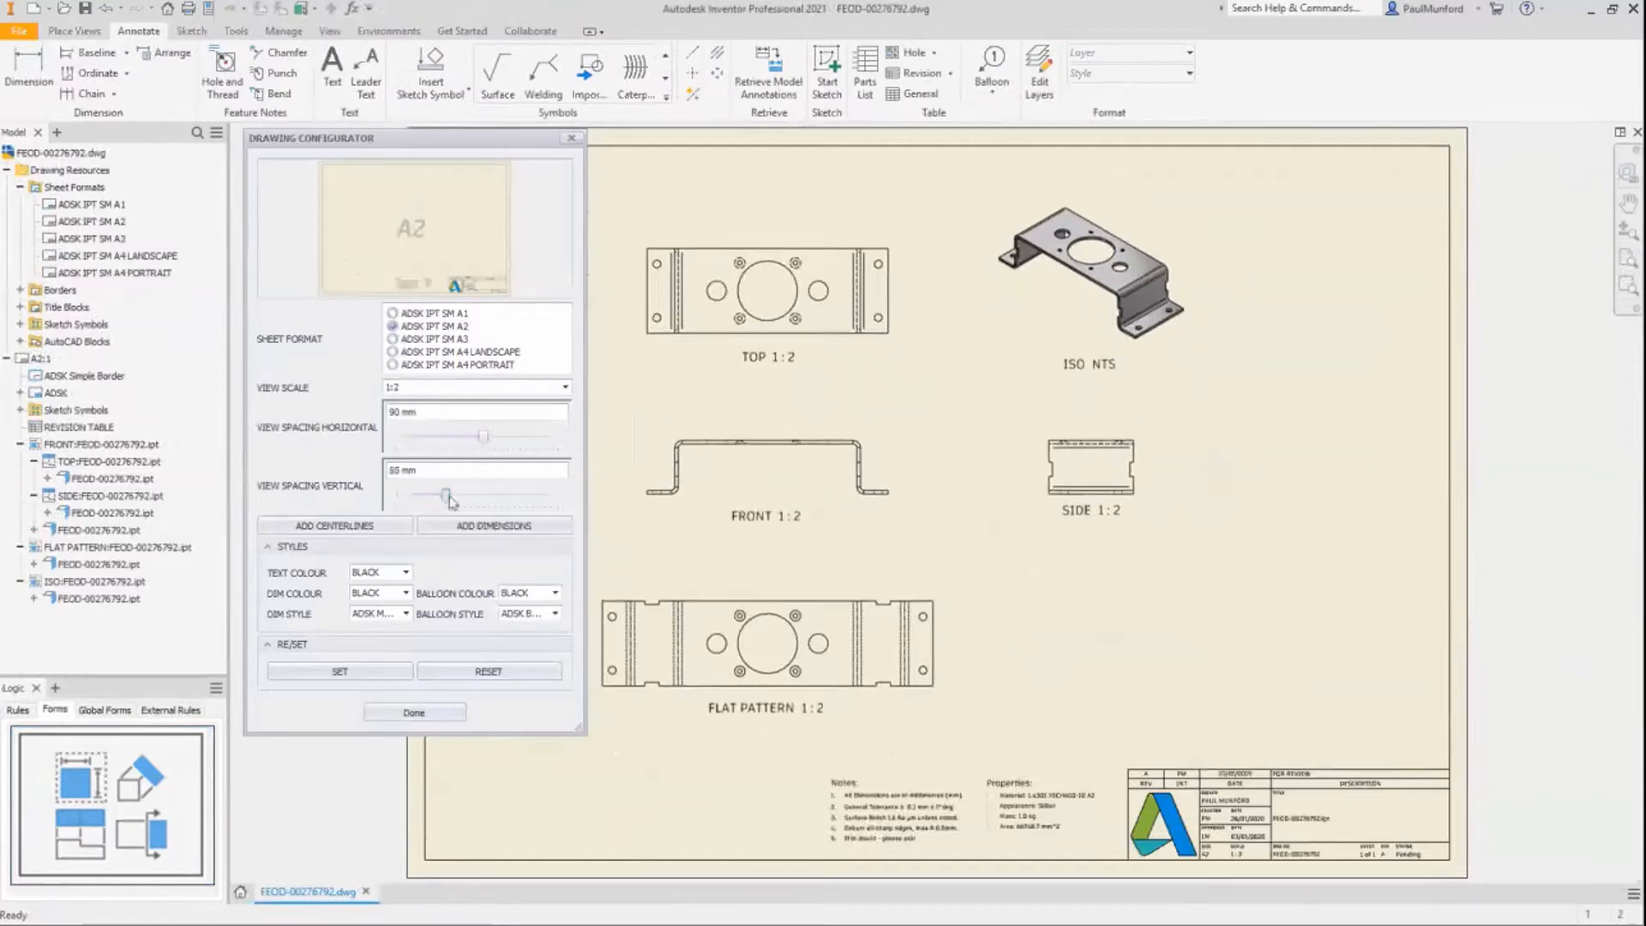
# Step: Add automatic centerlines and dimensions to the drawing views from the Drawing Configurator
pyautogui.click(390, 527)
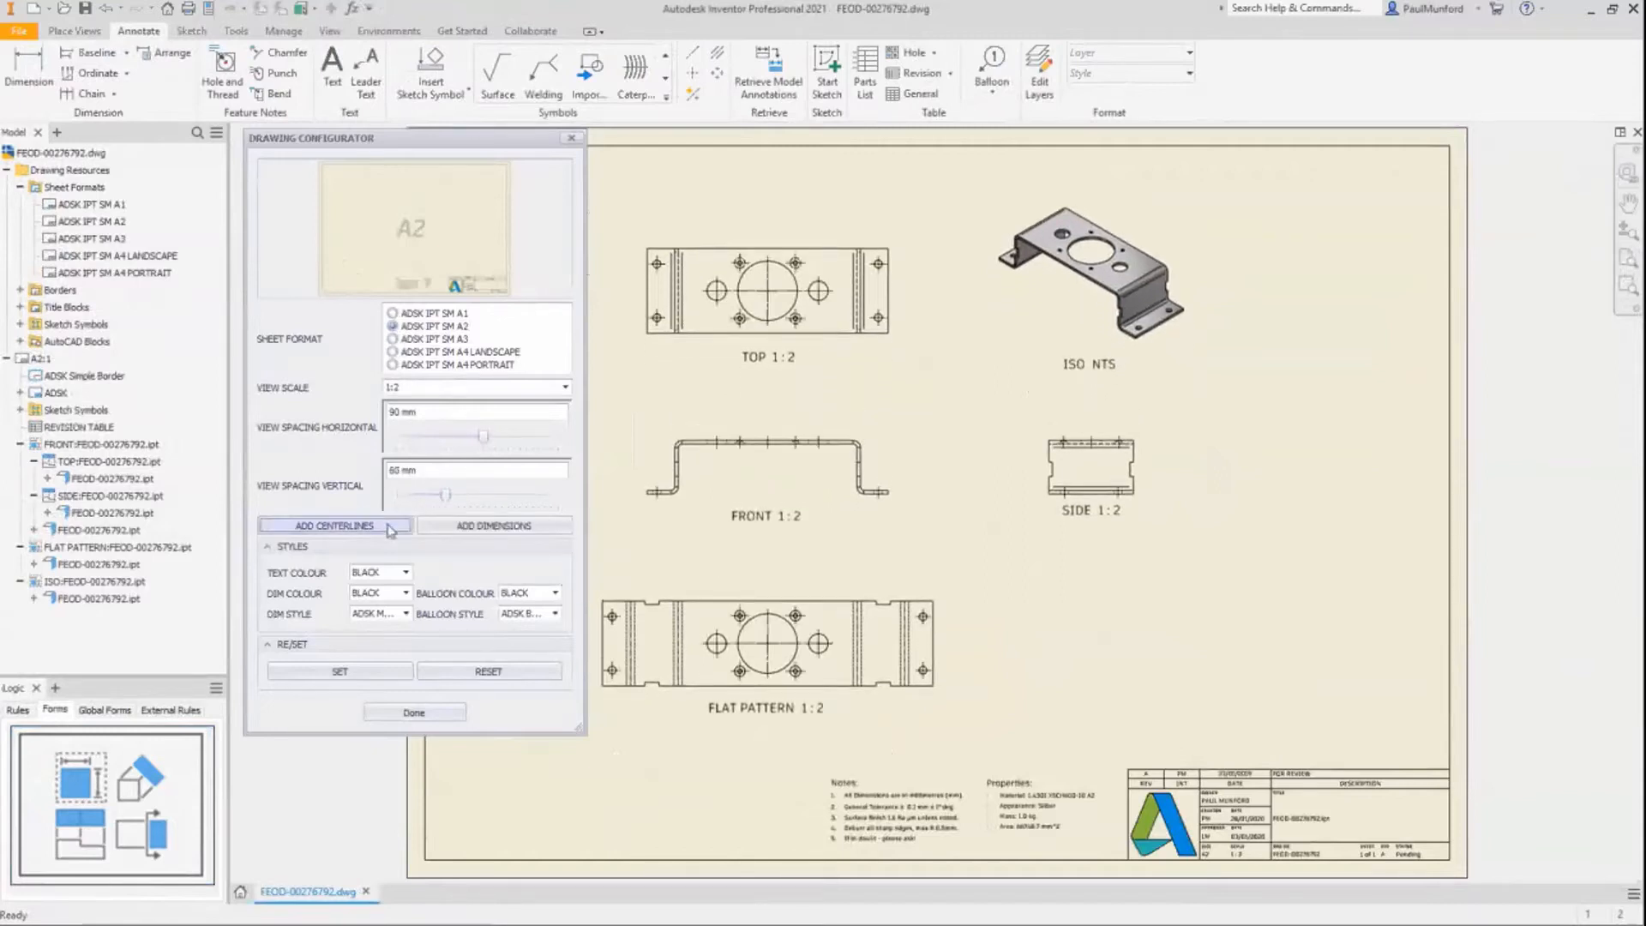
pyautogui.click(454, 529)
# Step: Set the text colour and the dimension colour to BLUE and finish the Drawing Configurator
pyautogui.click(405, 573)
pyautogui.click(361, 627)
pyautogui.click(406, 573)
pyautogui.click(403, 602)
pyautogui.click(406, 594)
pyautogui.click(401, 623)
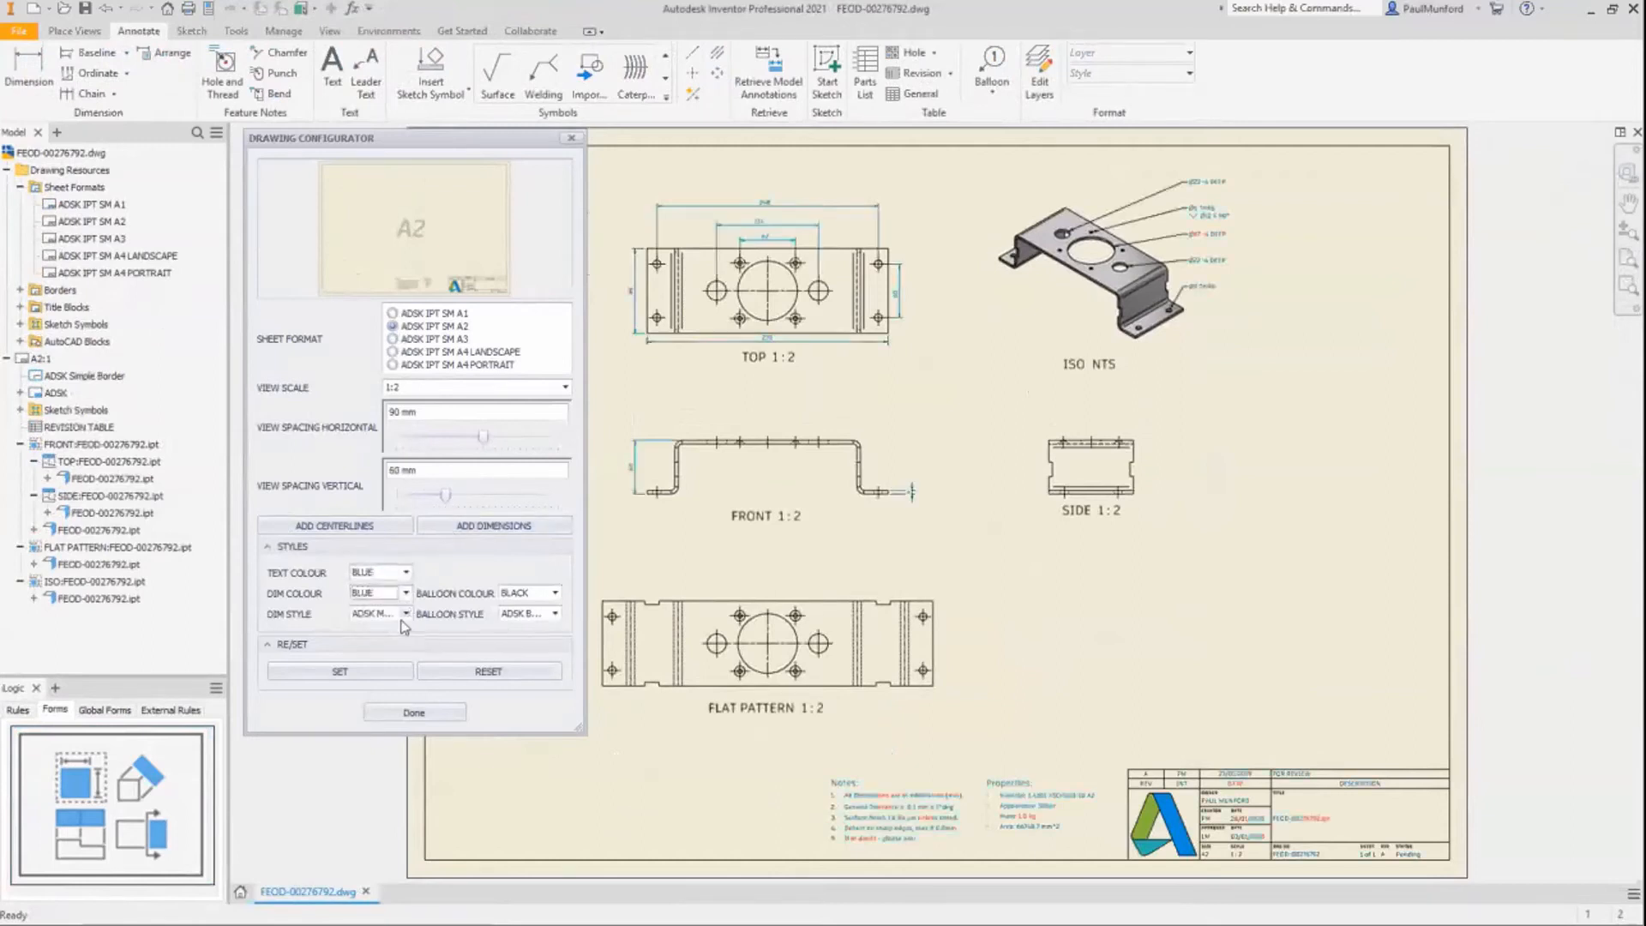
pyautogui.click(387, 713)
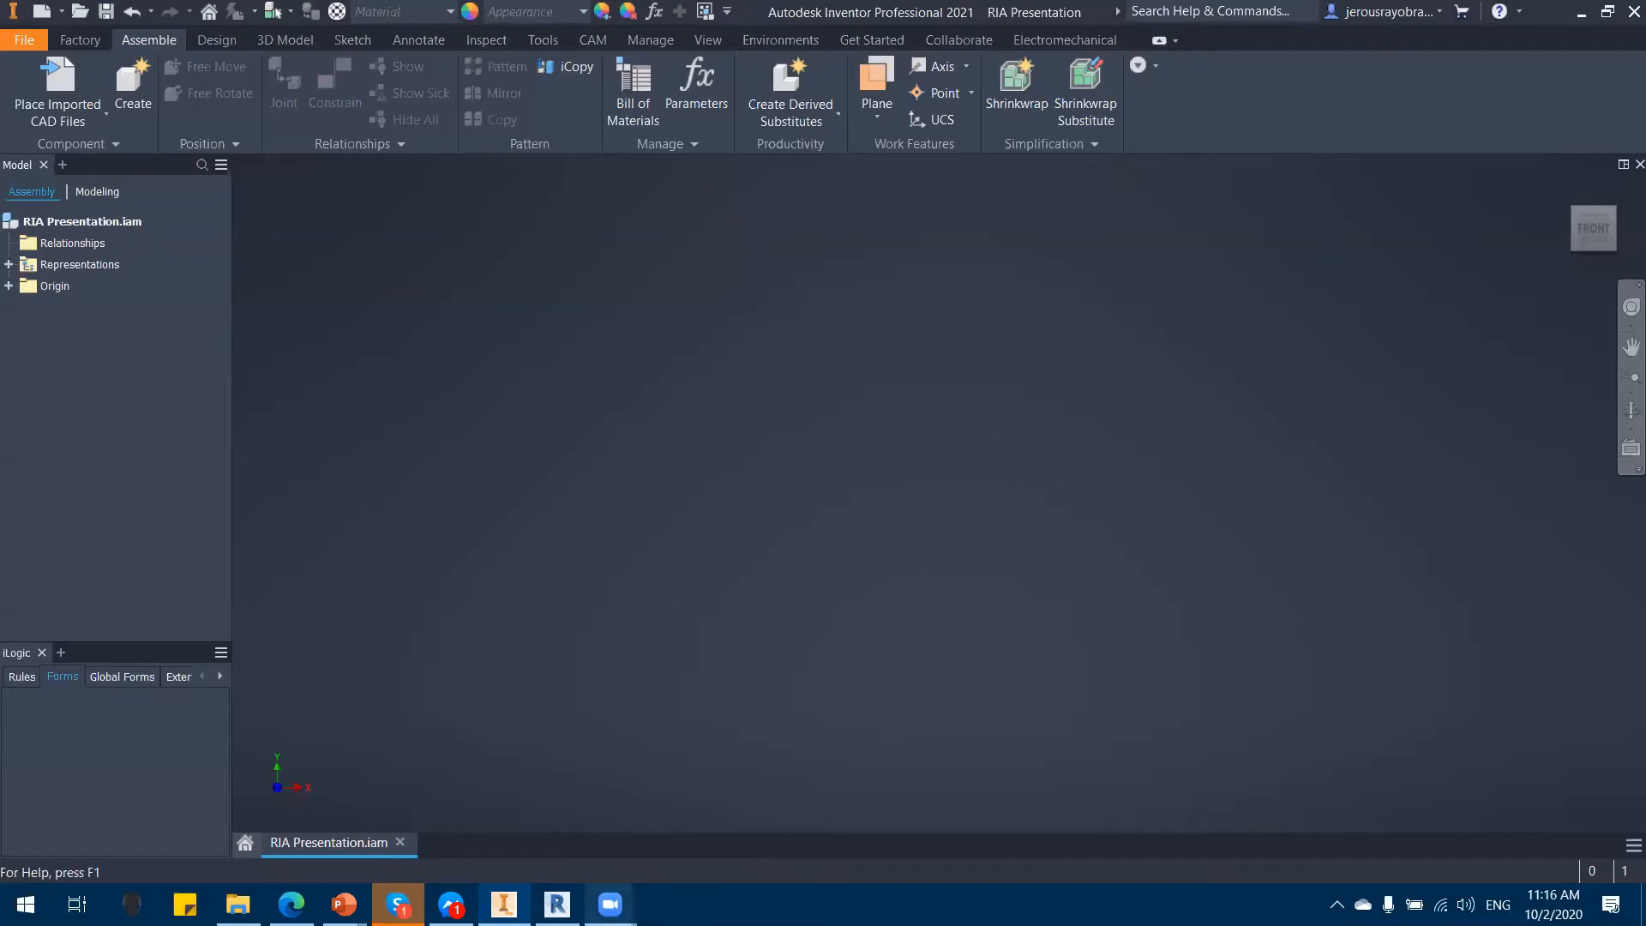
pyautogui.click(557, 904)
pyautogui.hotkey('alt', 'Tab')
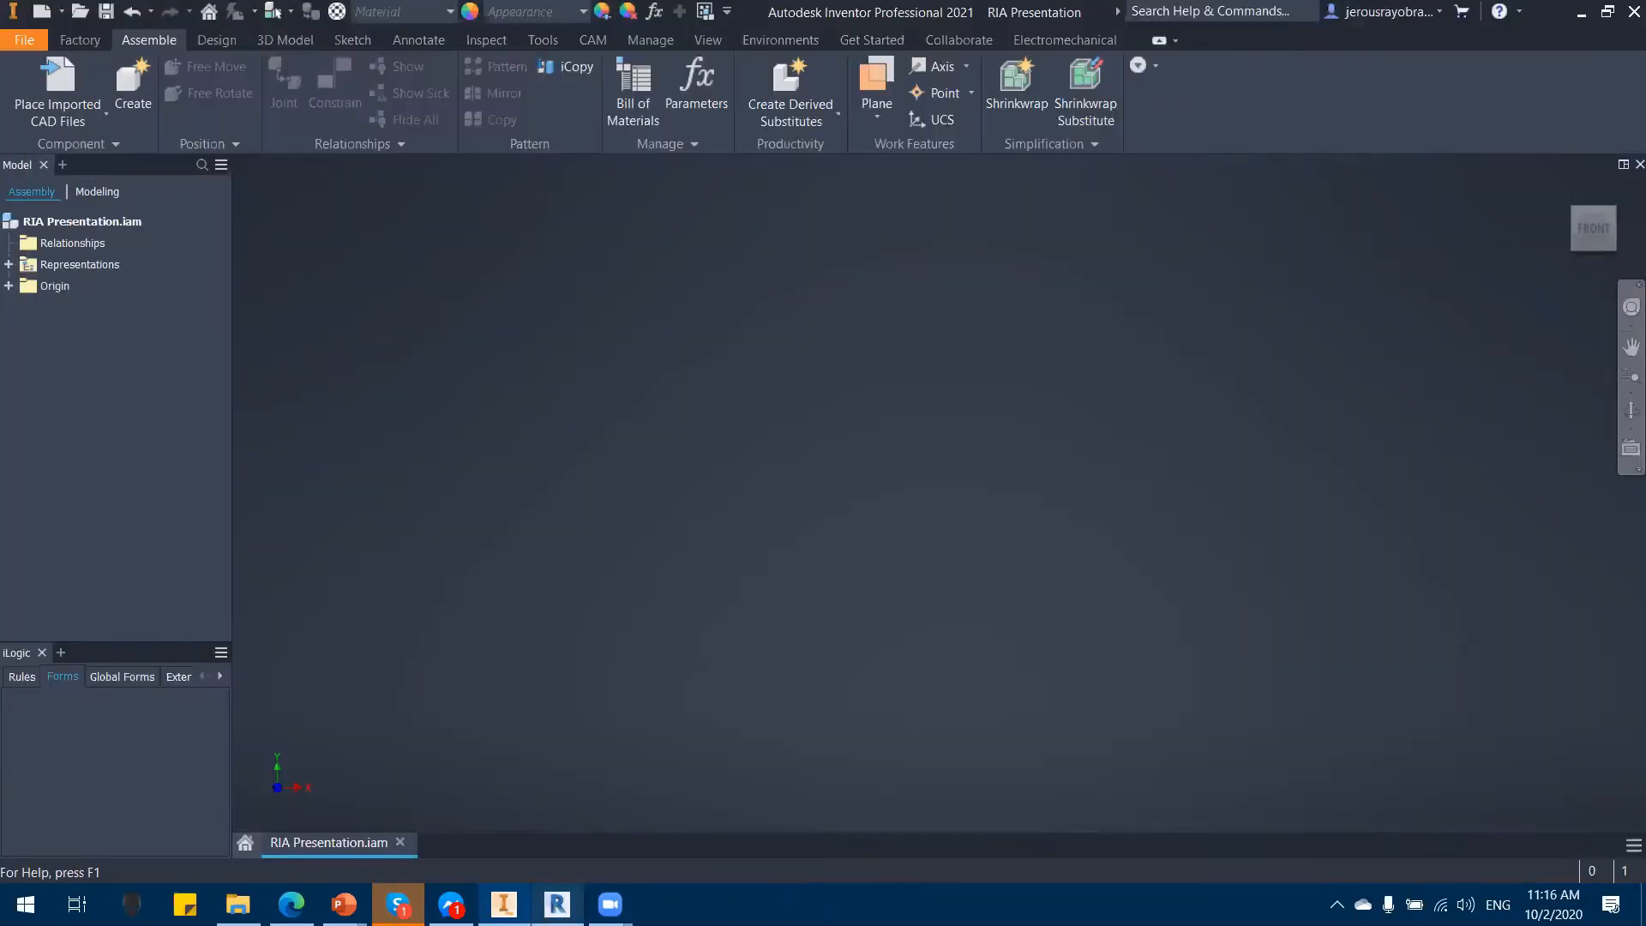
pyautogui.click(558, 905)
pyautogui.click(557, 905)
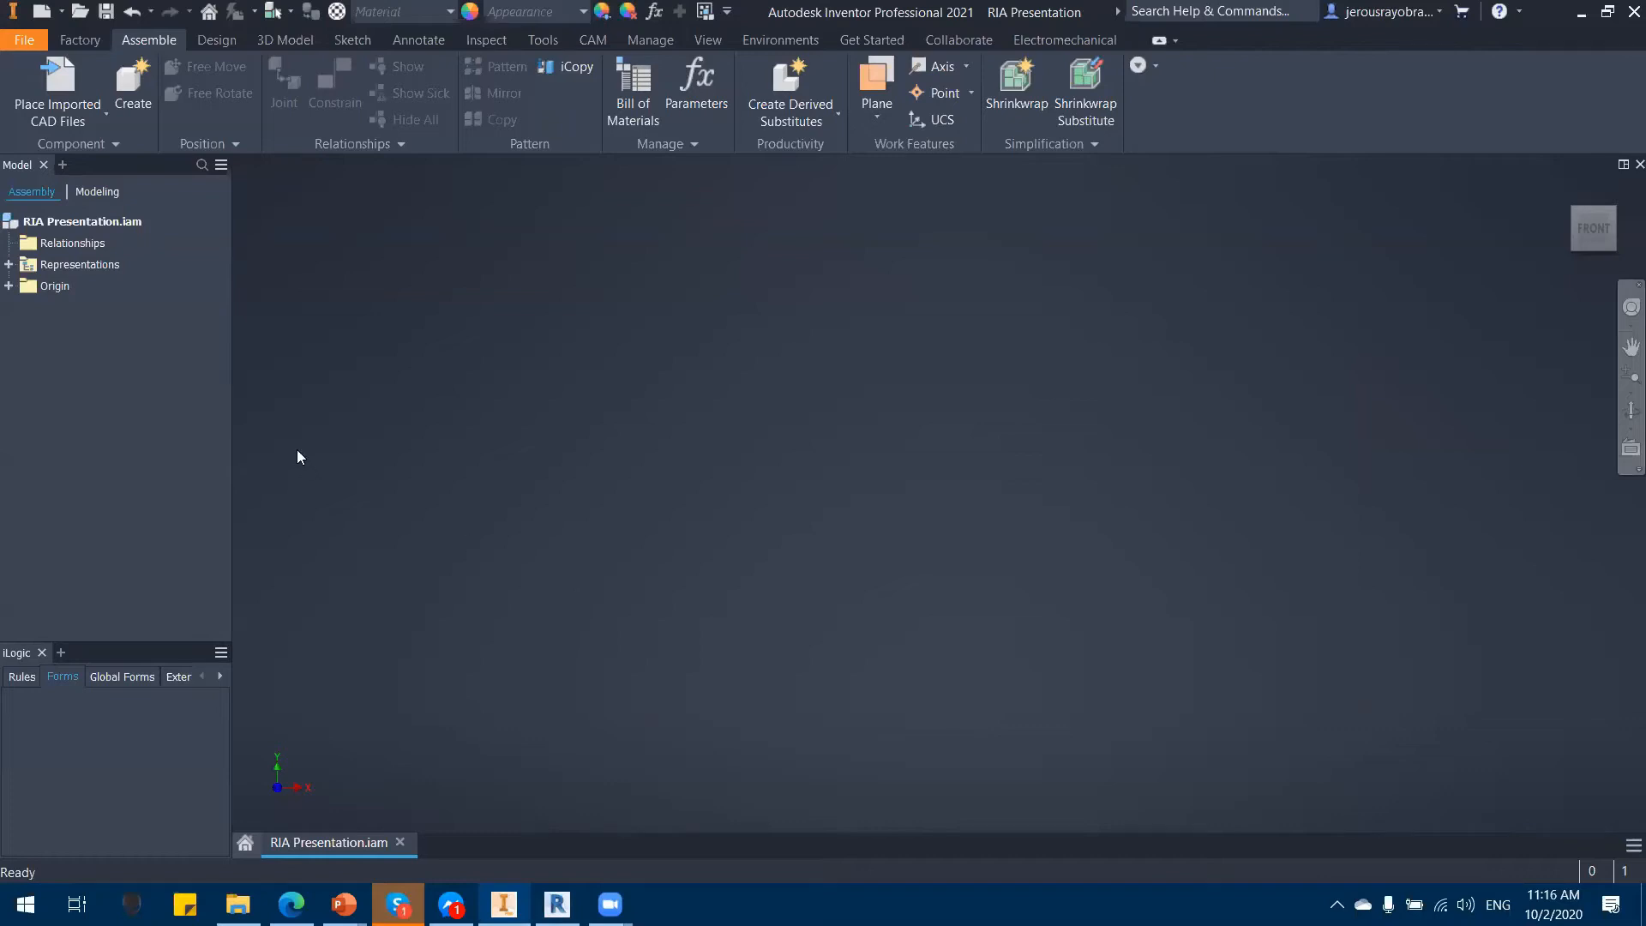
# Step: Create a new part file
pyautogui.click(41, 17)
pyautogui.doubleClick(692, 324)
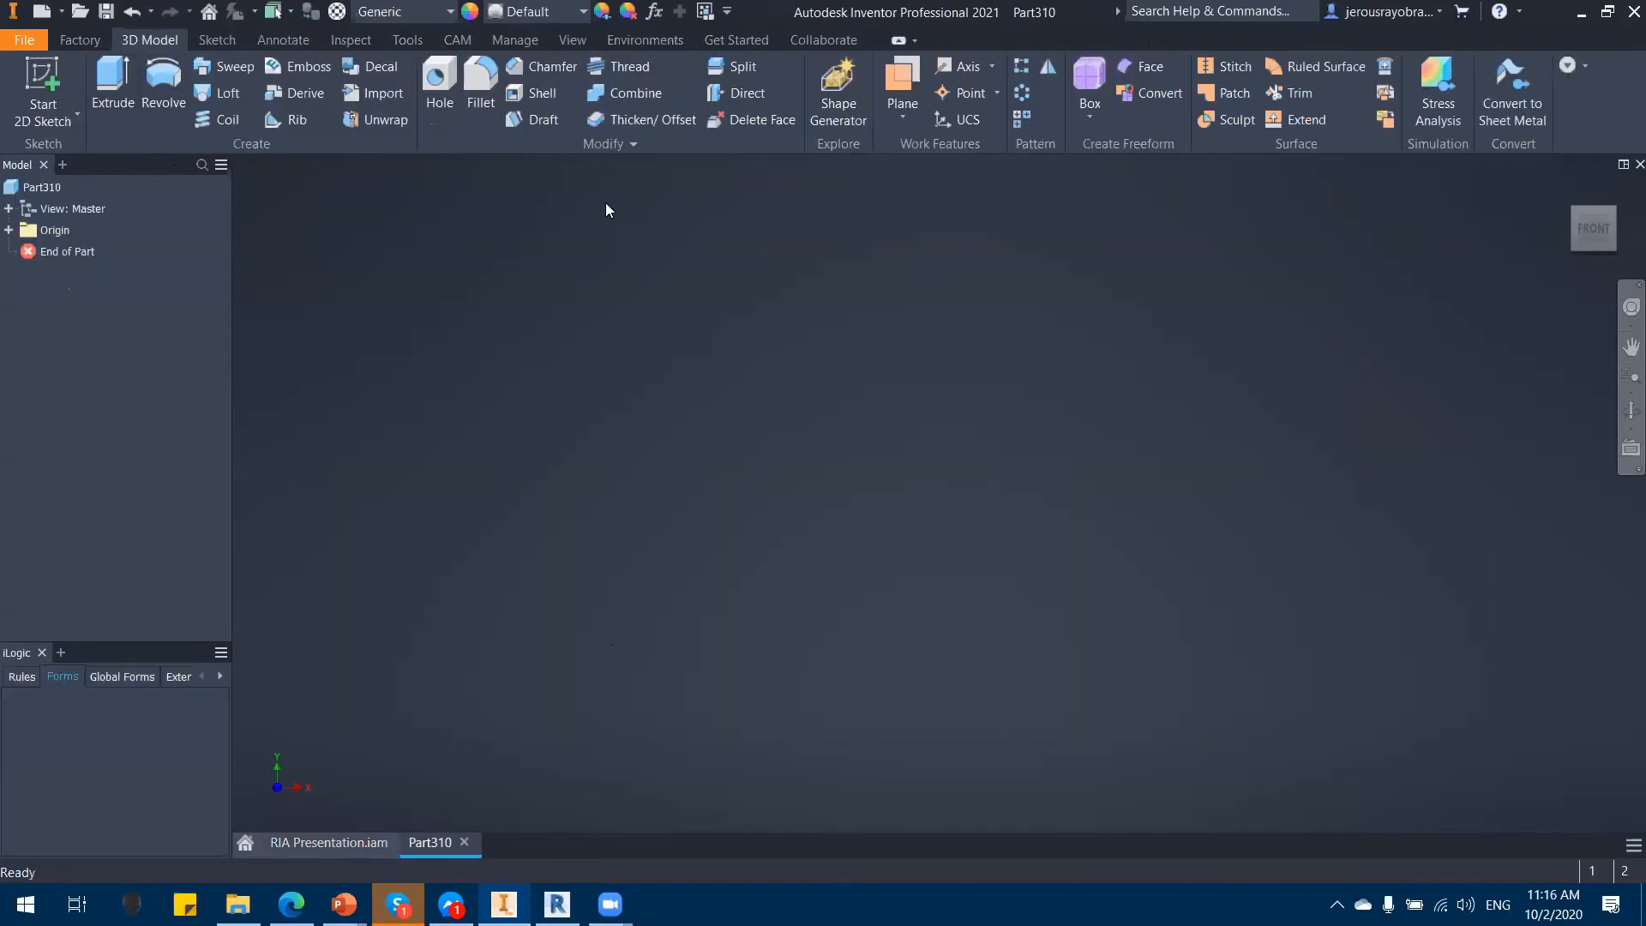
# Step: Sketch a two-point rectangle around the origin on the horizontal origin plane and finish the sketch
pyautogui.click(113, 90)
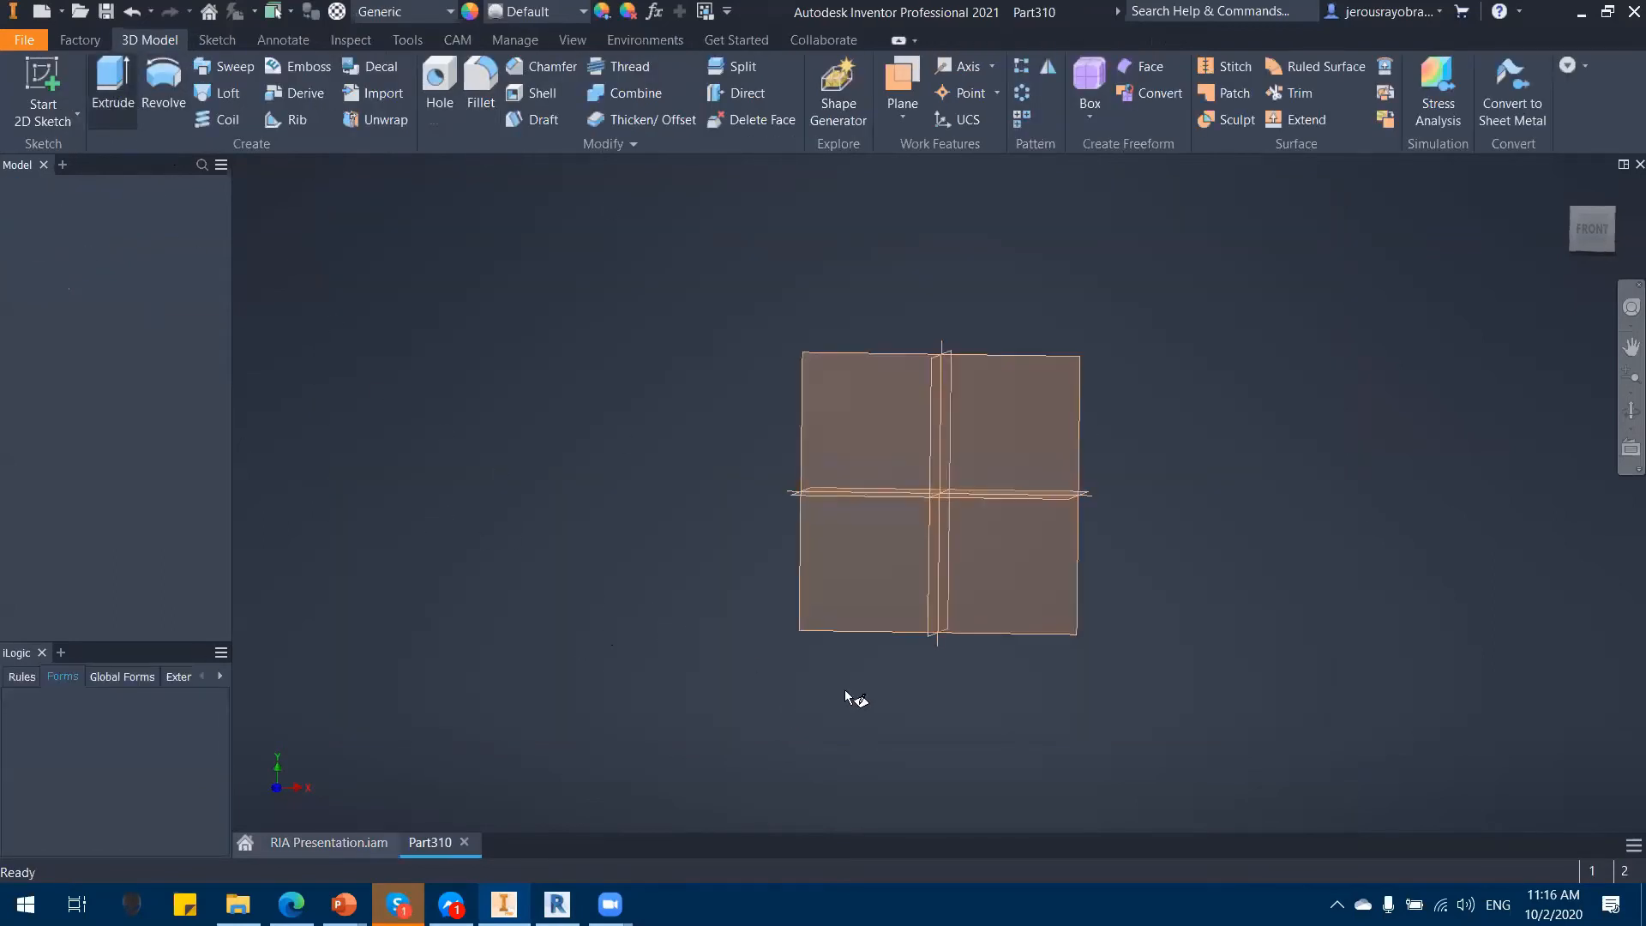
pyautogui.click(976, 545)
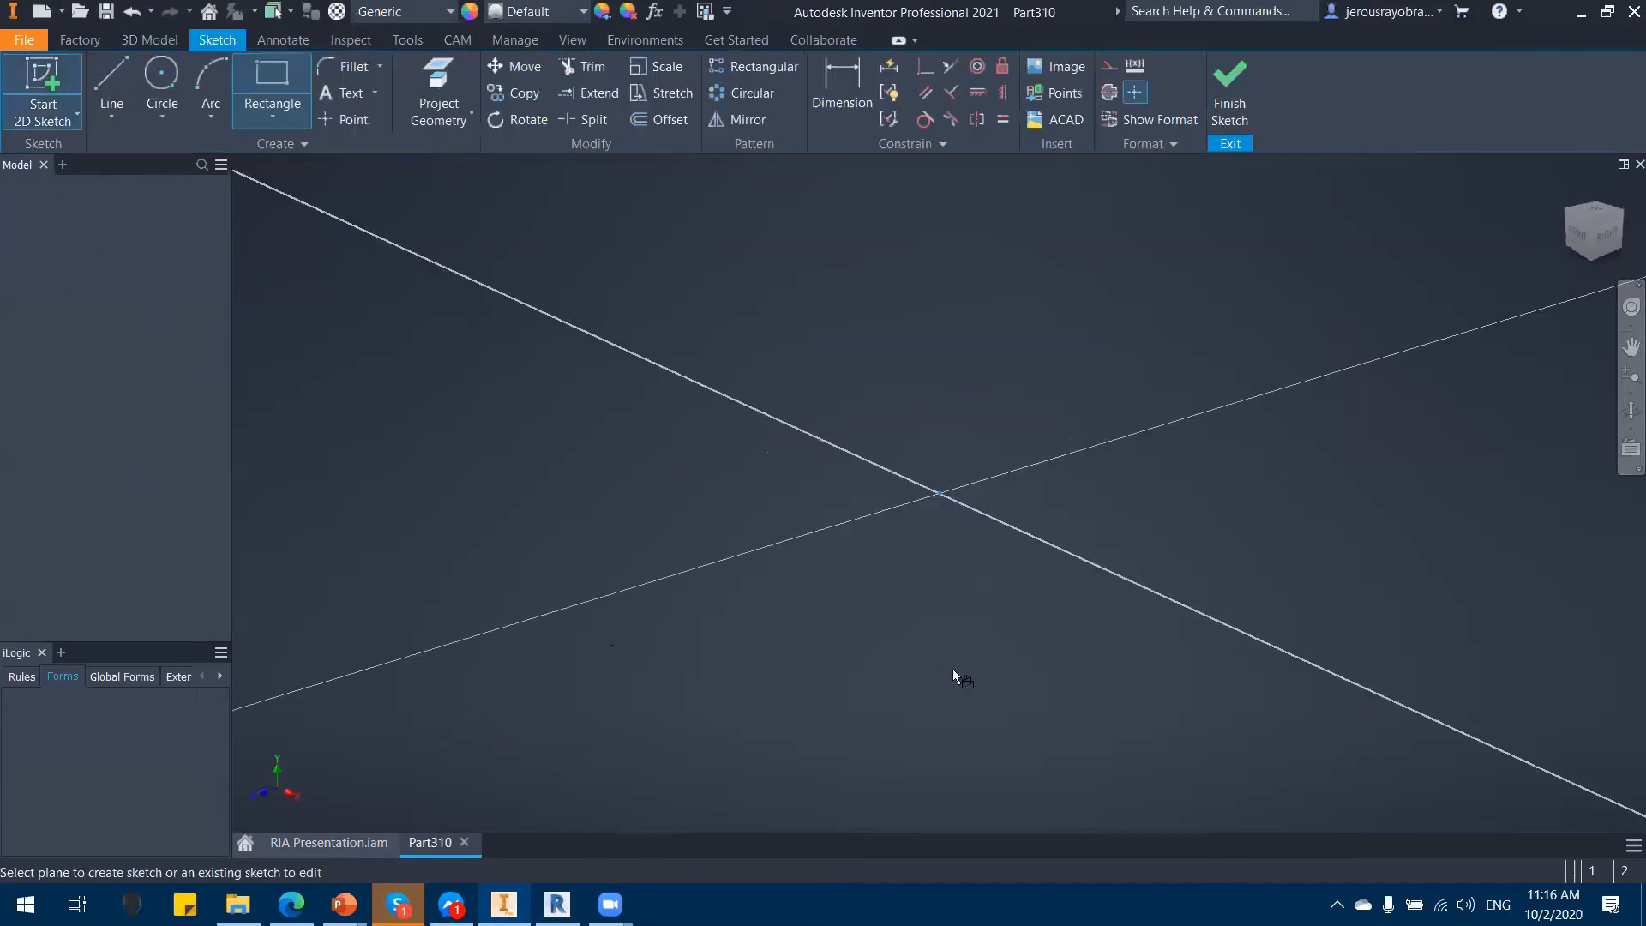
pyautogui.click(262, 69)
pyautogui.click(718, 323)
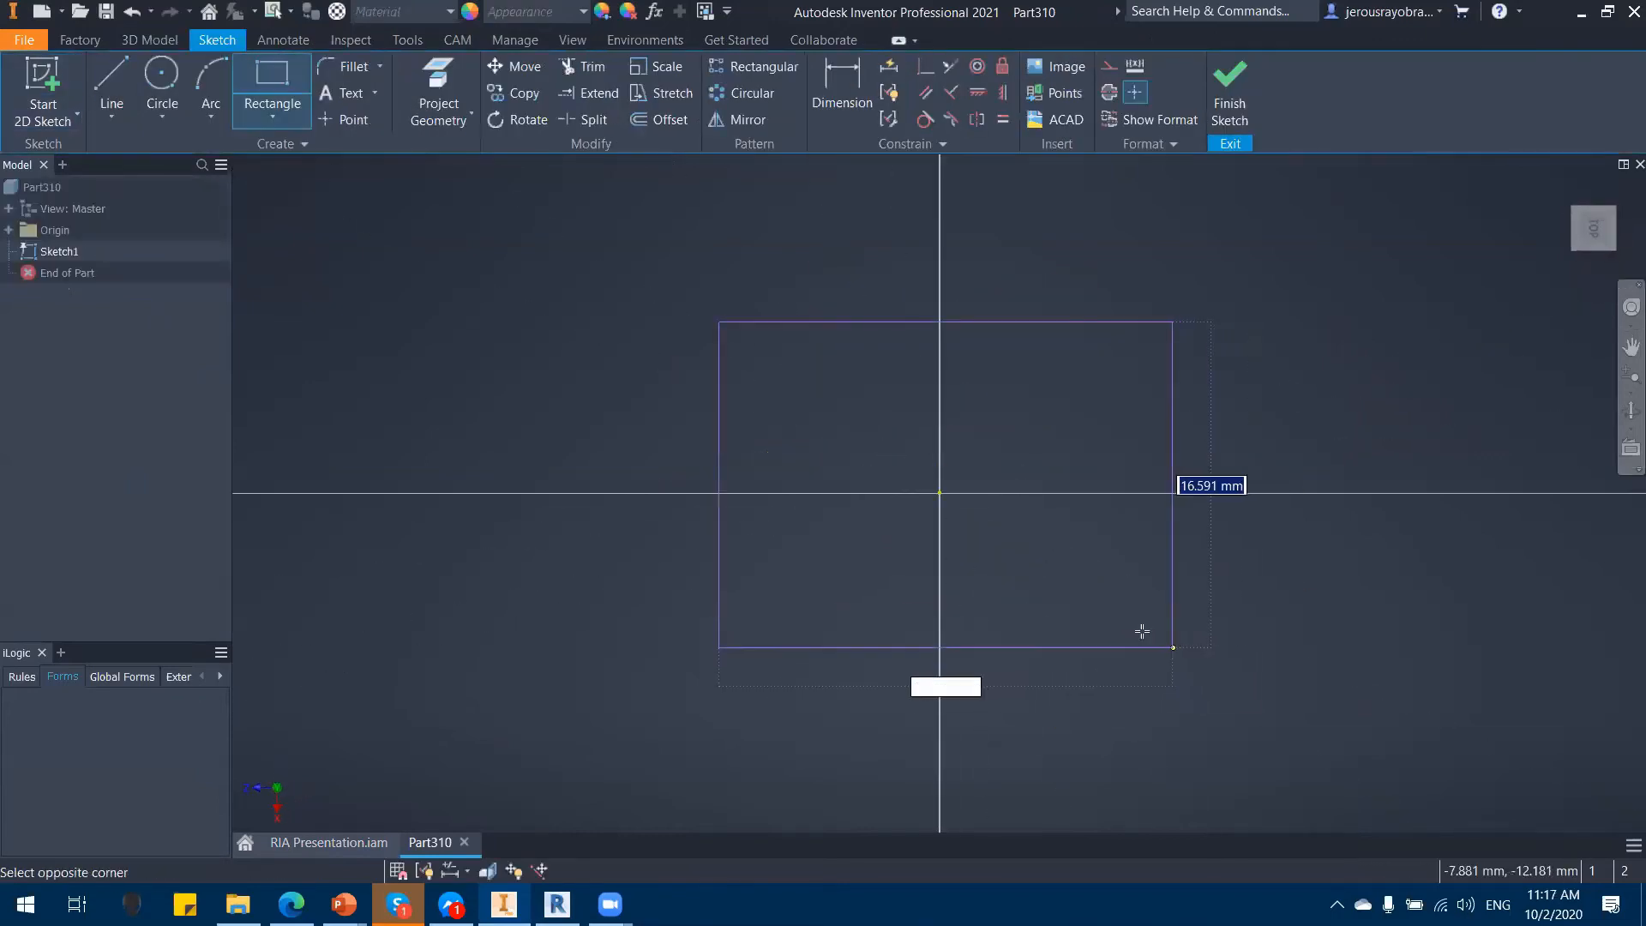
pyautogui.click(1169, 621)
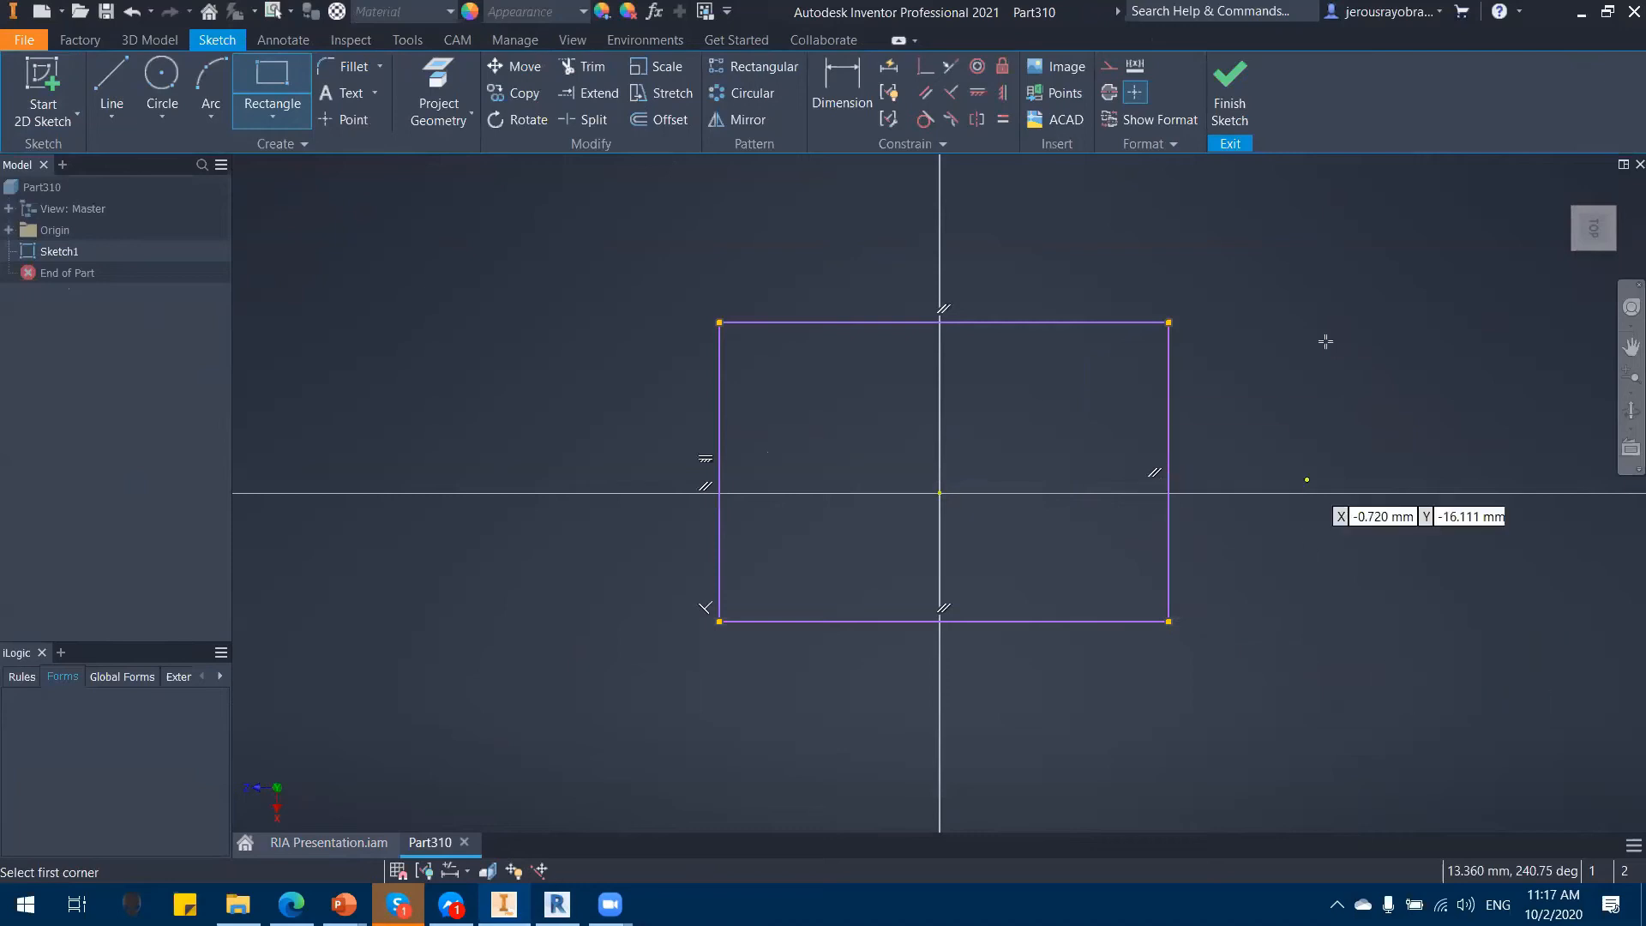
pyautogui.click(1228, 83)
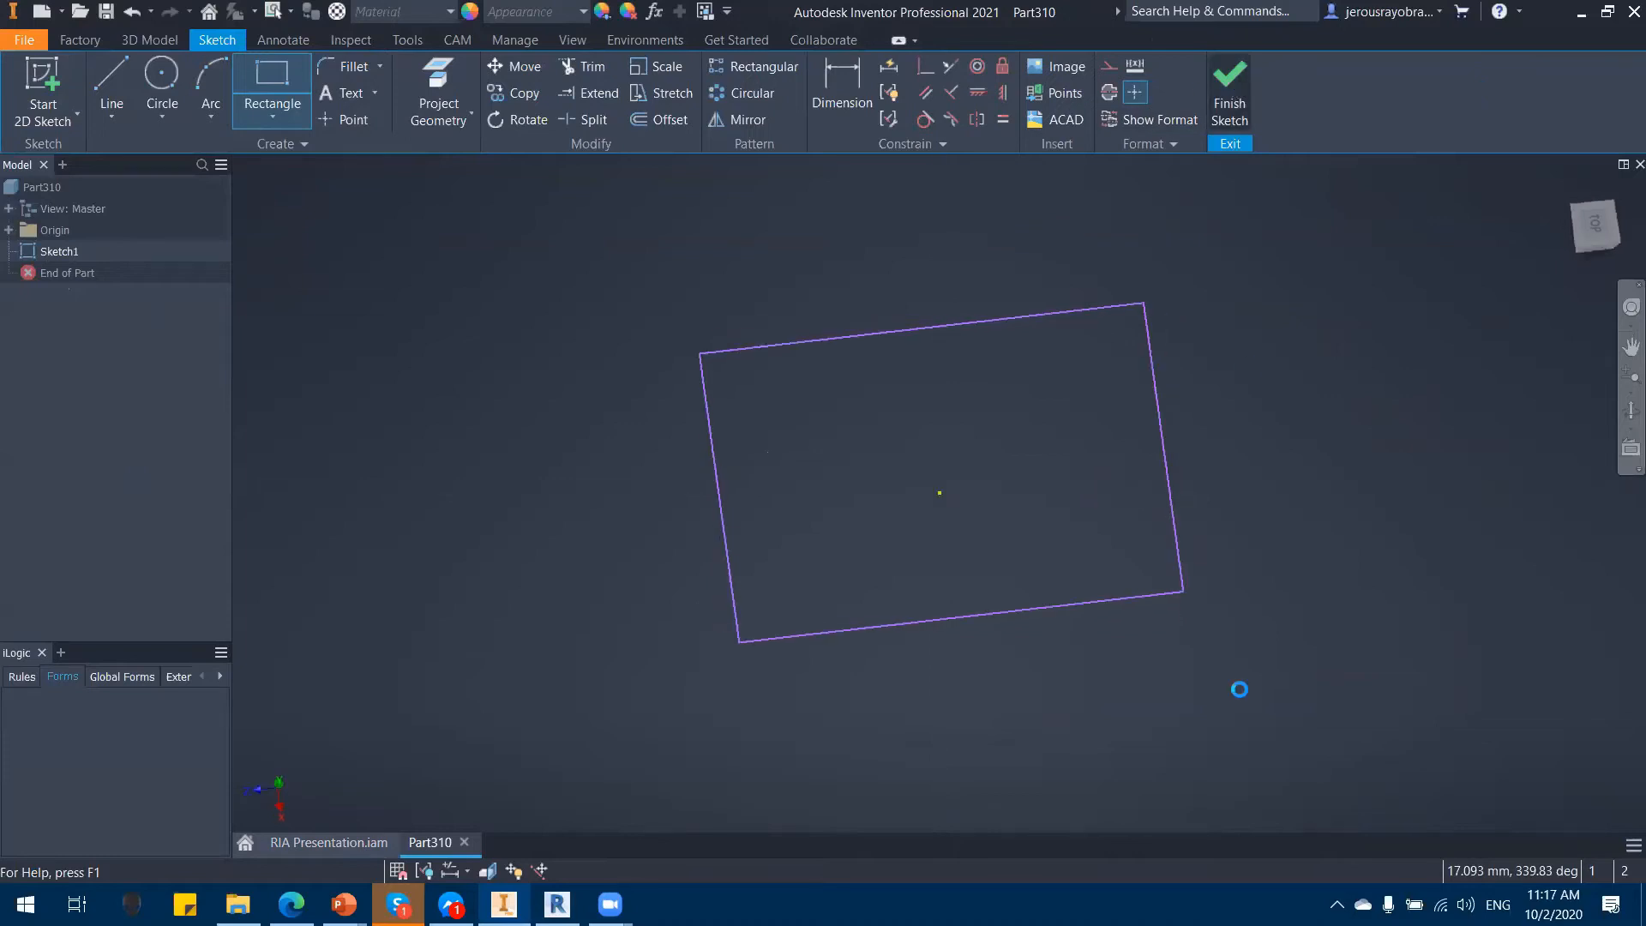
# Step: Extrude the rectangle profile upward 10 mm with a taper of 0.00 deg as a new solid
pyautogui.press('e')
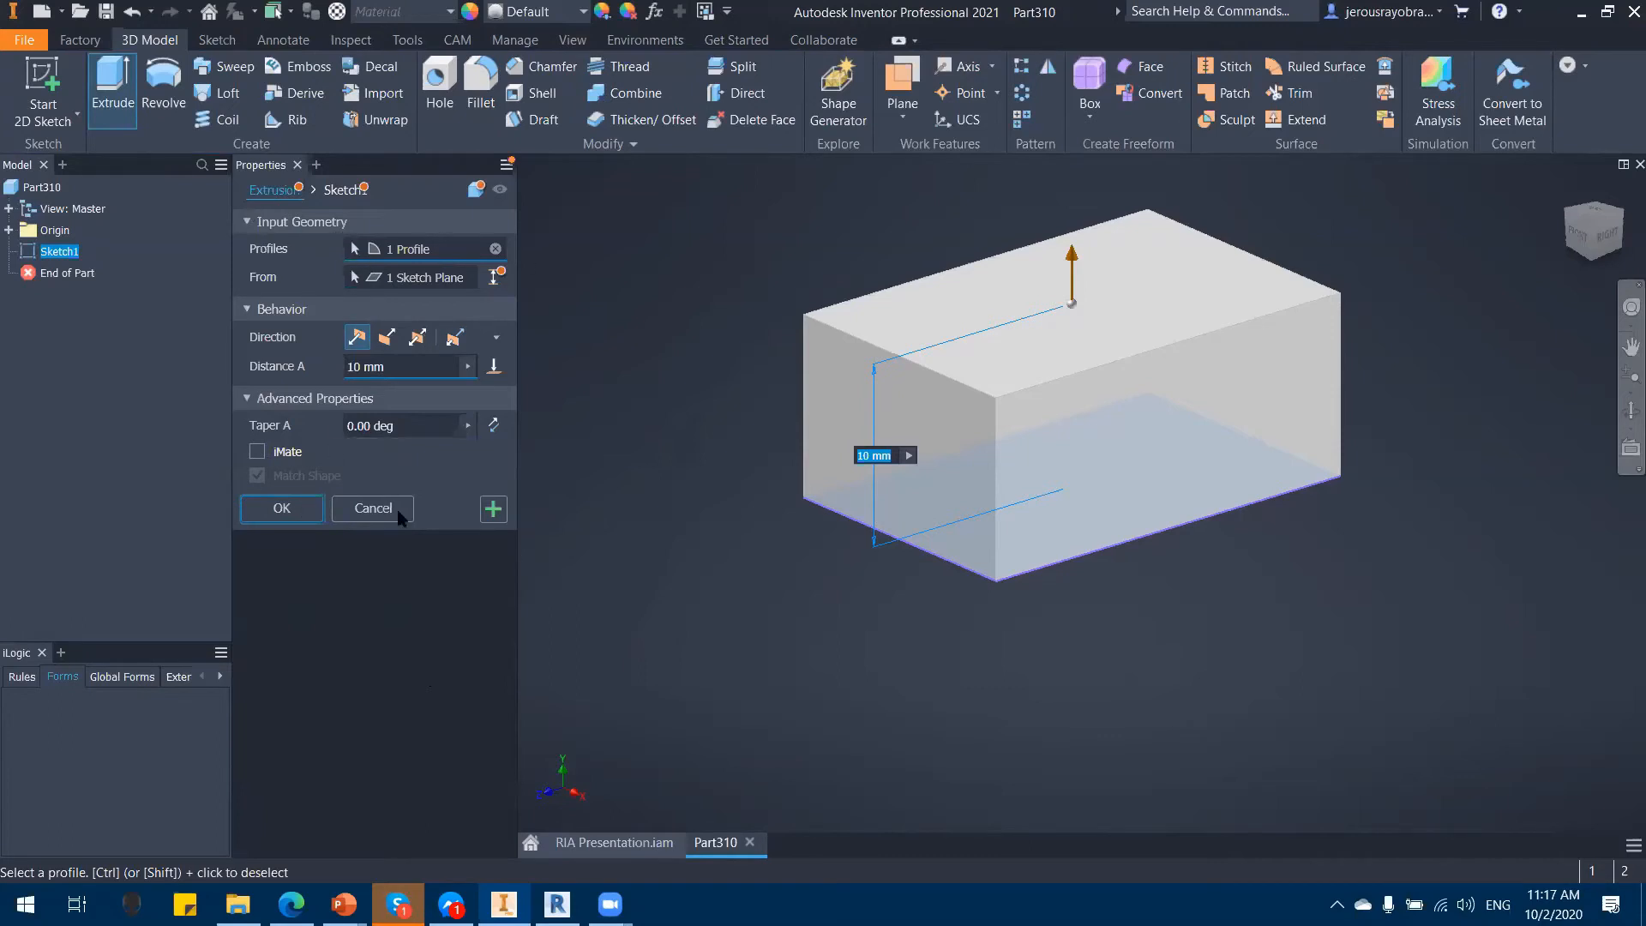
pyautogui.moveTo(261, 164); pyautogui.dragTo(41, 289)
pyautogui.moveTo(34, 167); pyautogui.dragTo(255, 244)
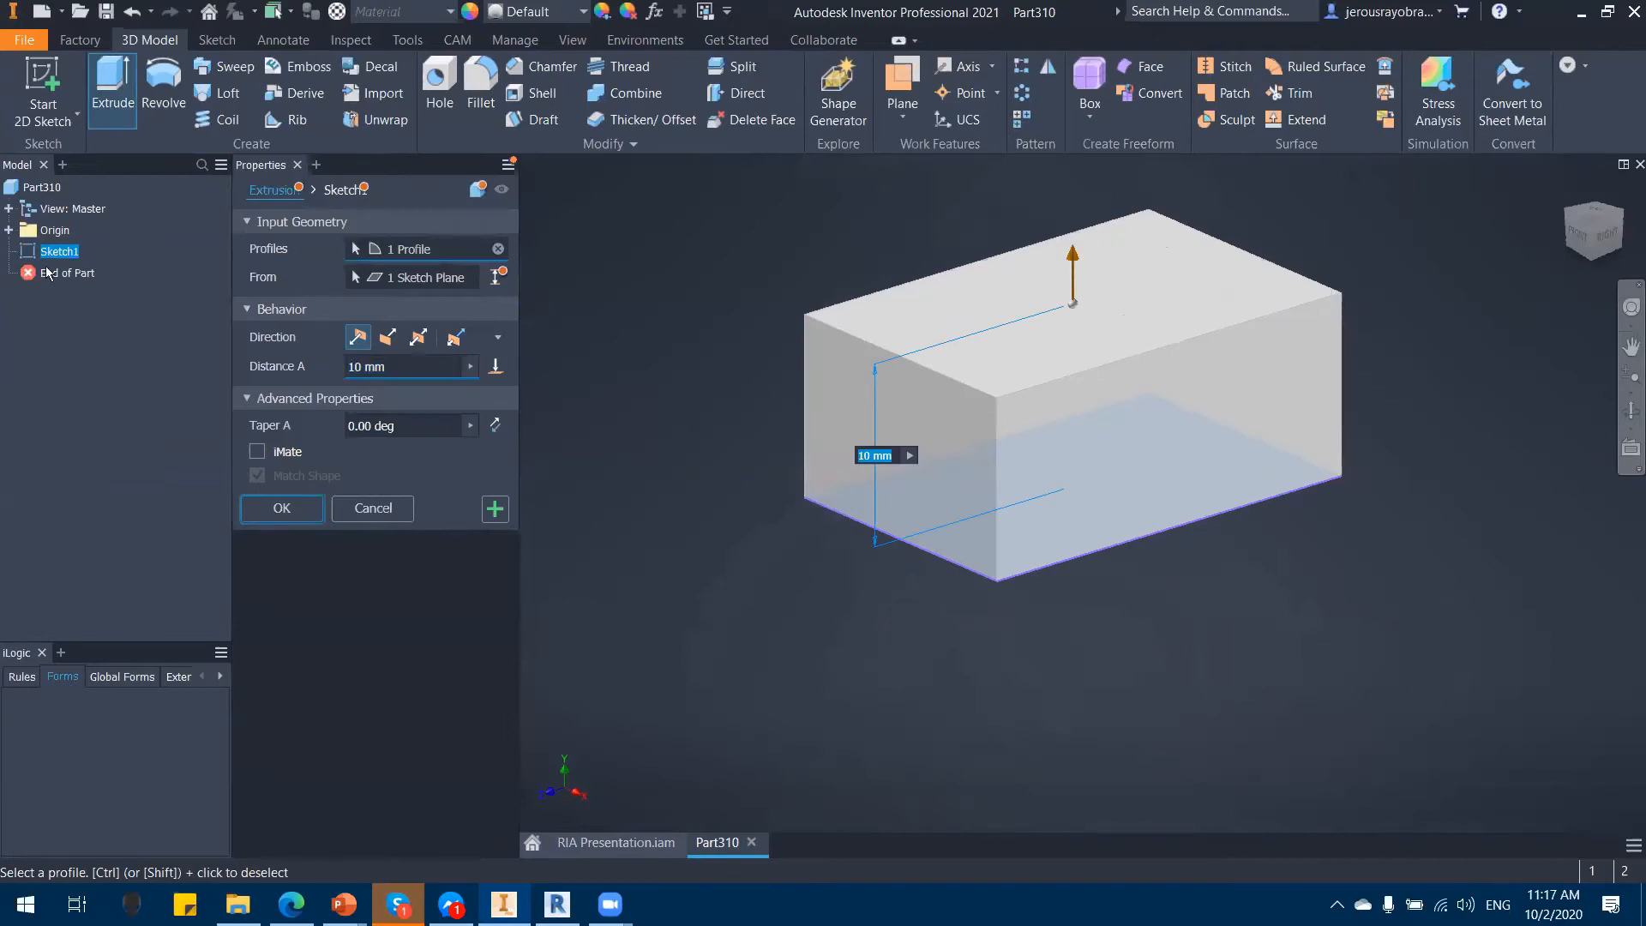
pyautogui.click(282, 508)
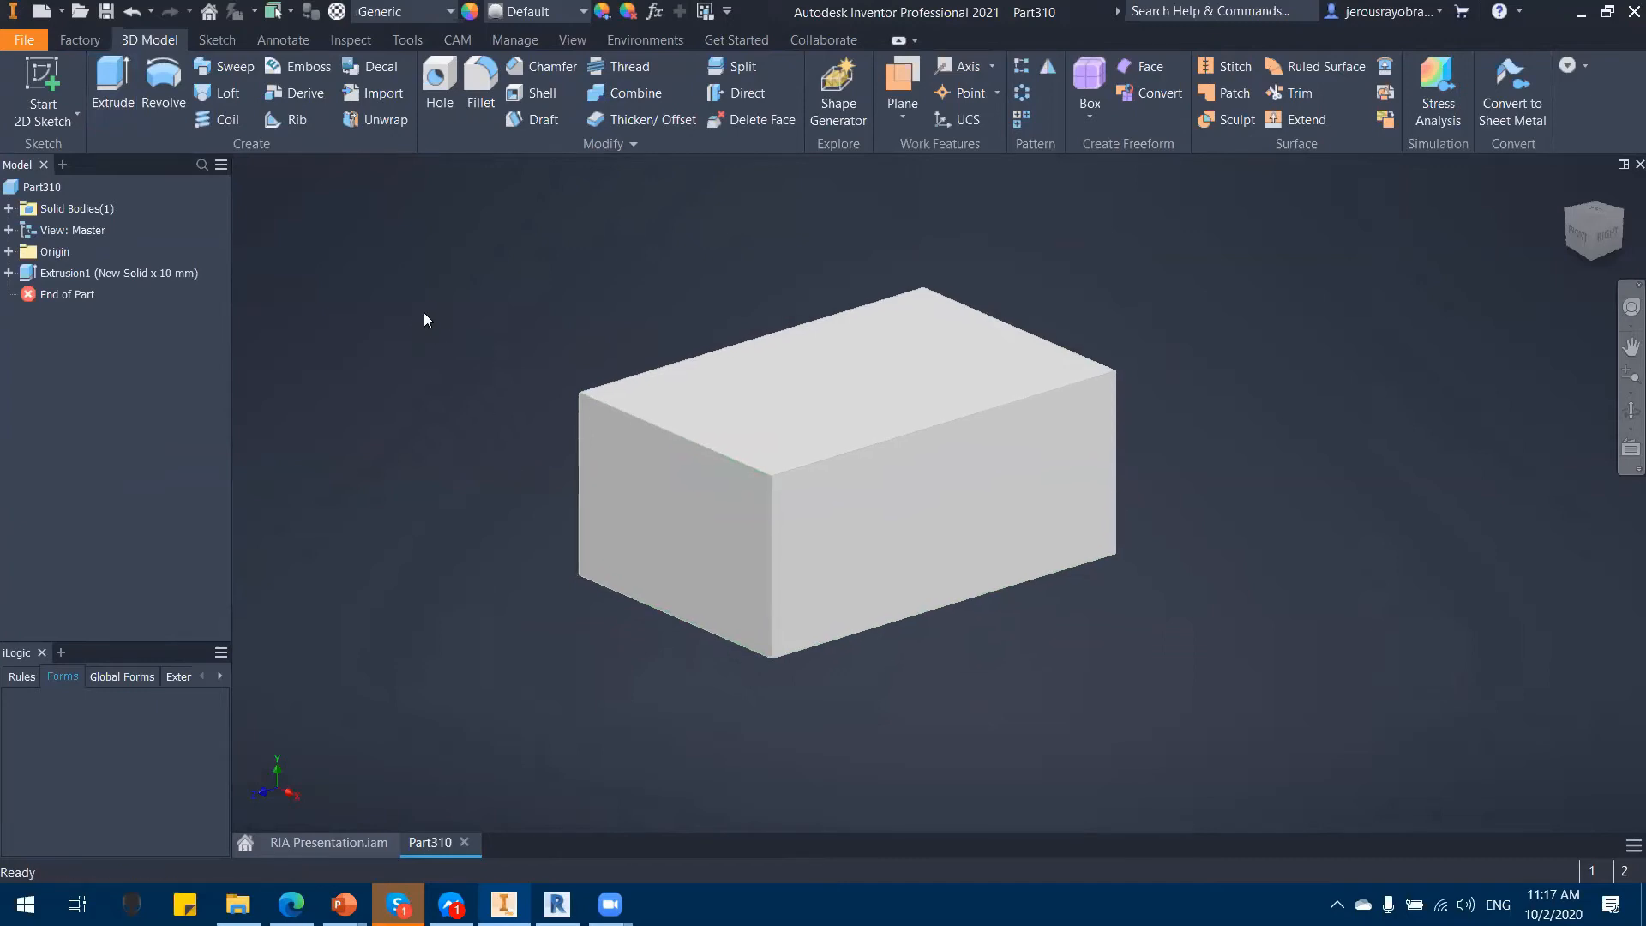
pyautogui.moveTo(513, 258); pyautogui.dragTo(410, 310, button='middle')
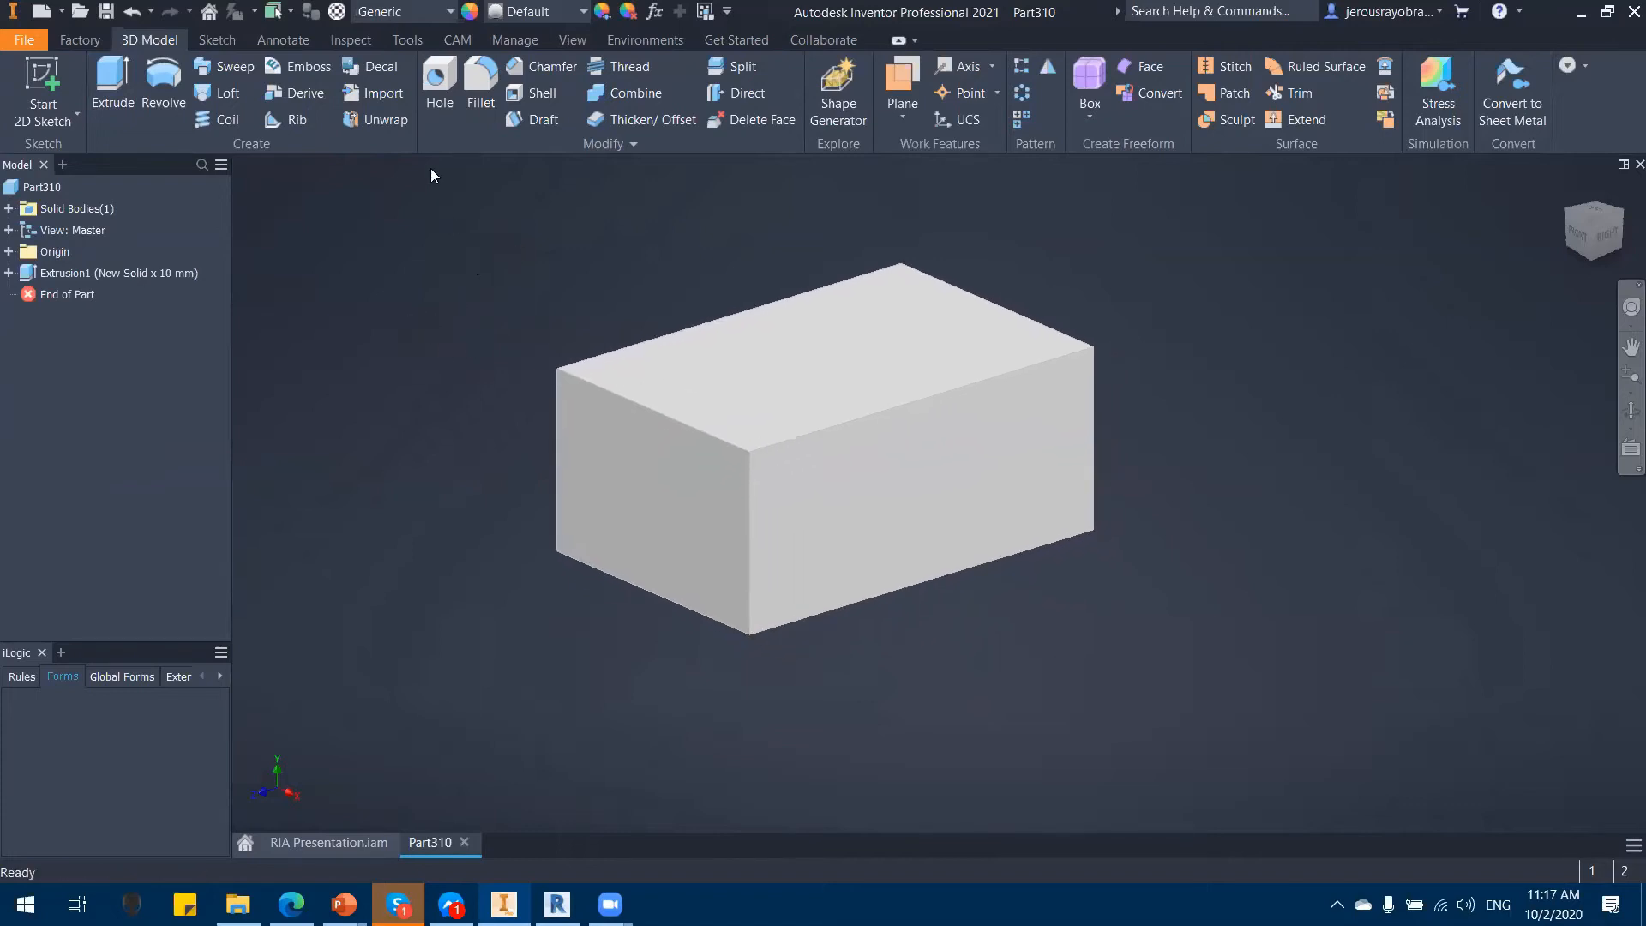
pyautogui.click(481, 90)
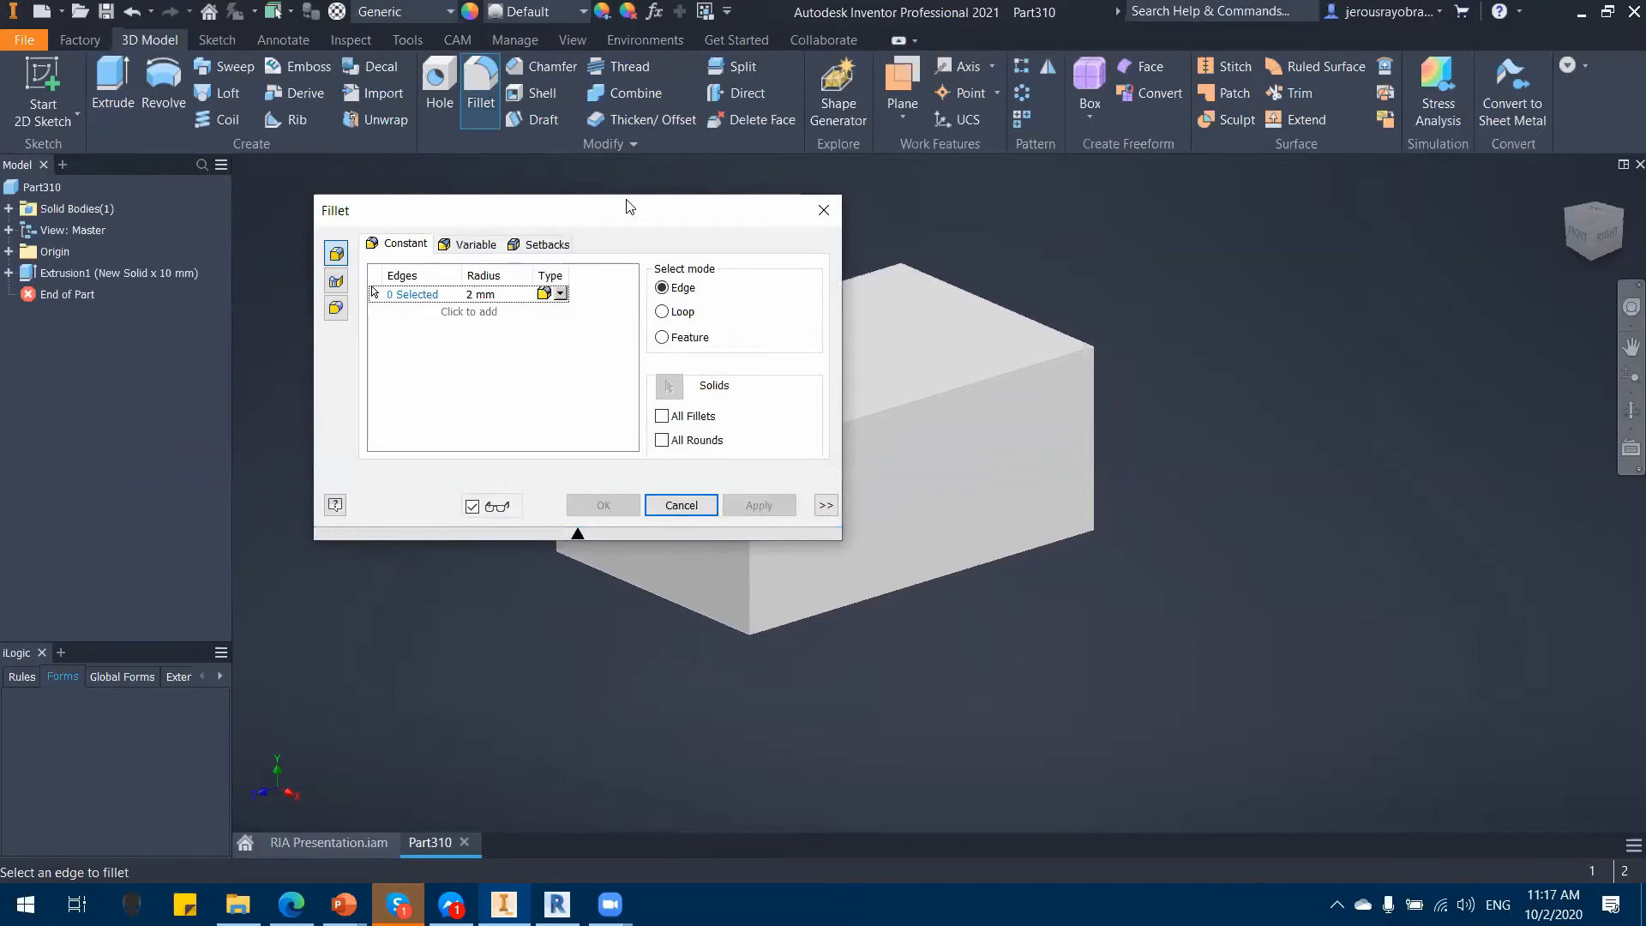
pyautogui.moveTo(629, 206); pyautogui.dragTo(1270, 263)
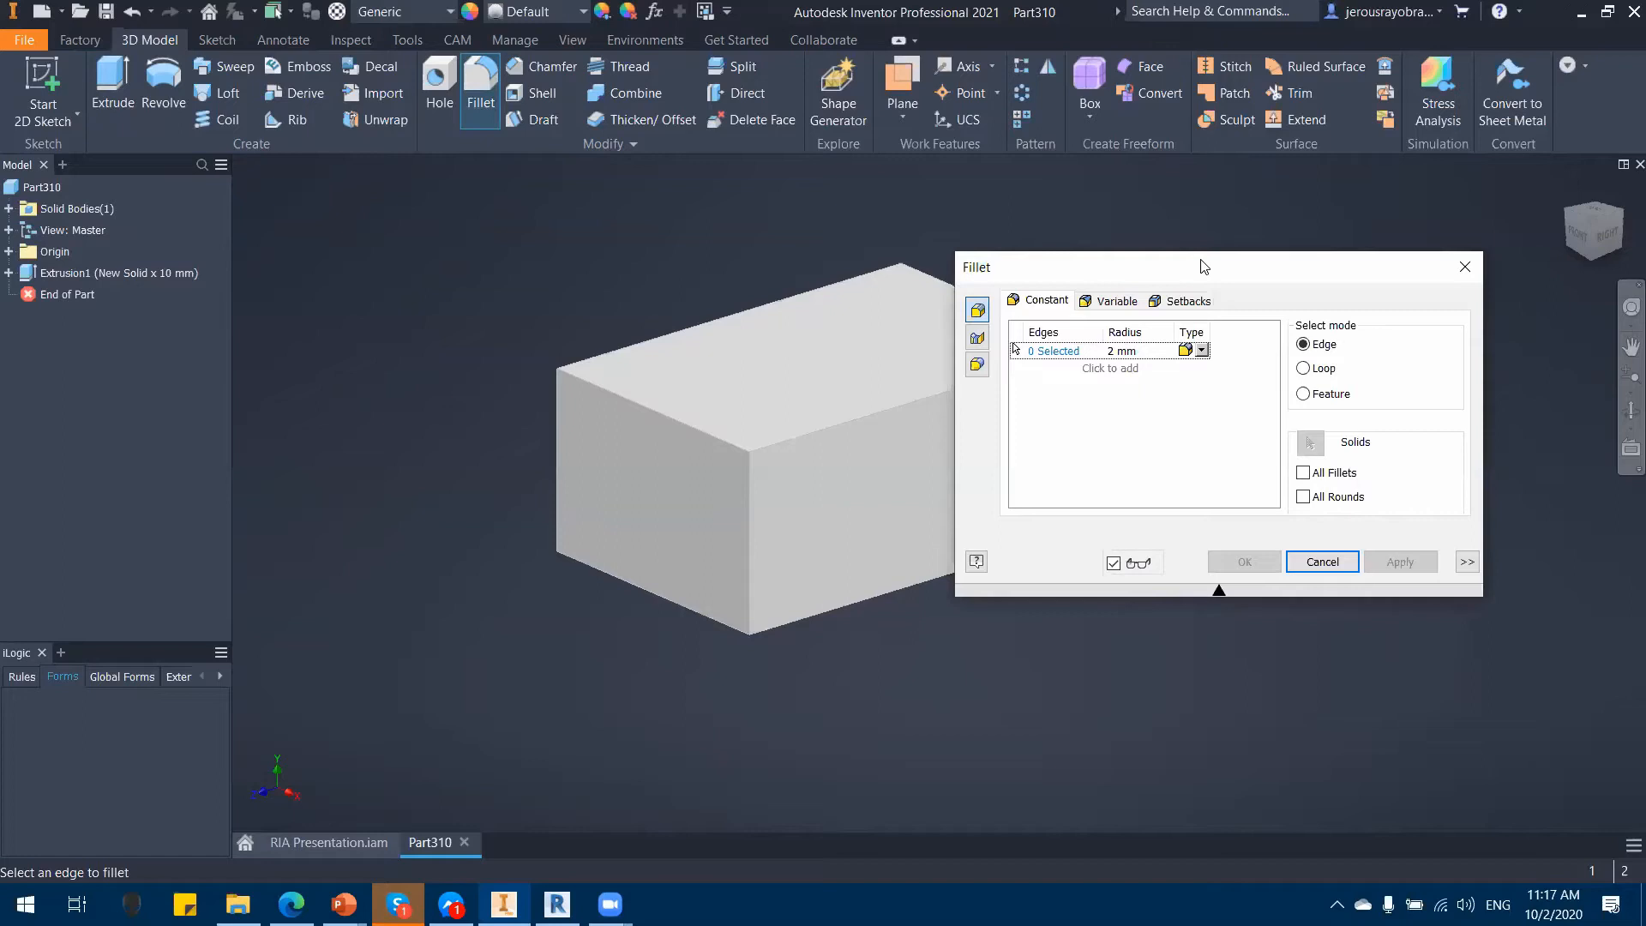
pyautogui.moveTo(1201, 265); pyautogui.dragTo(1166, 267)
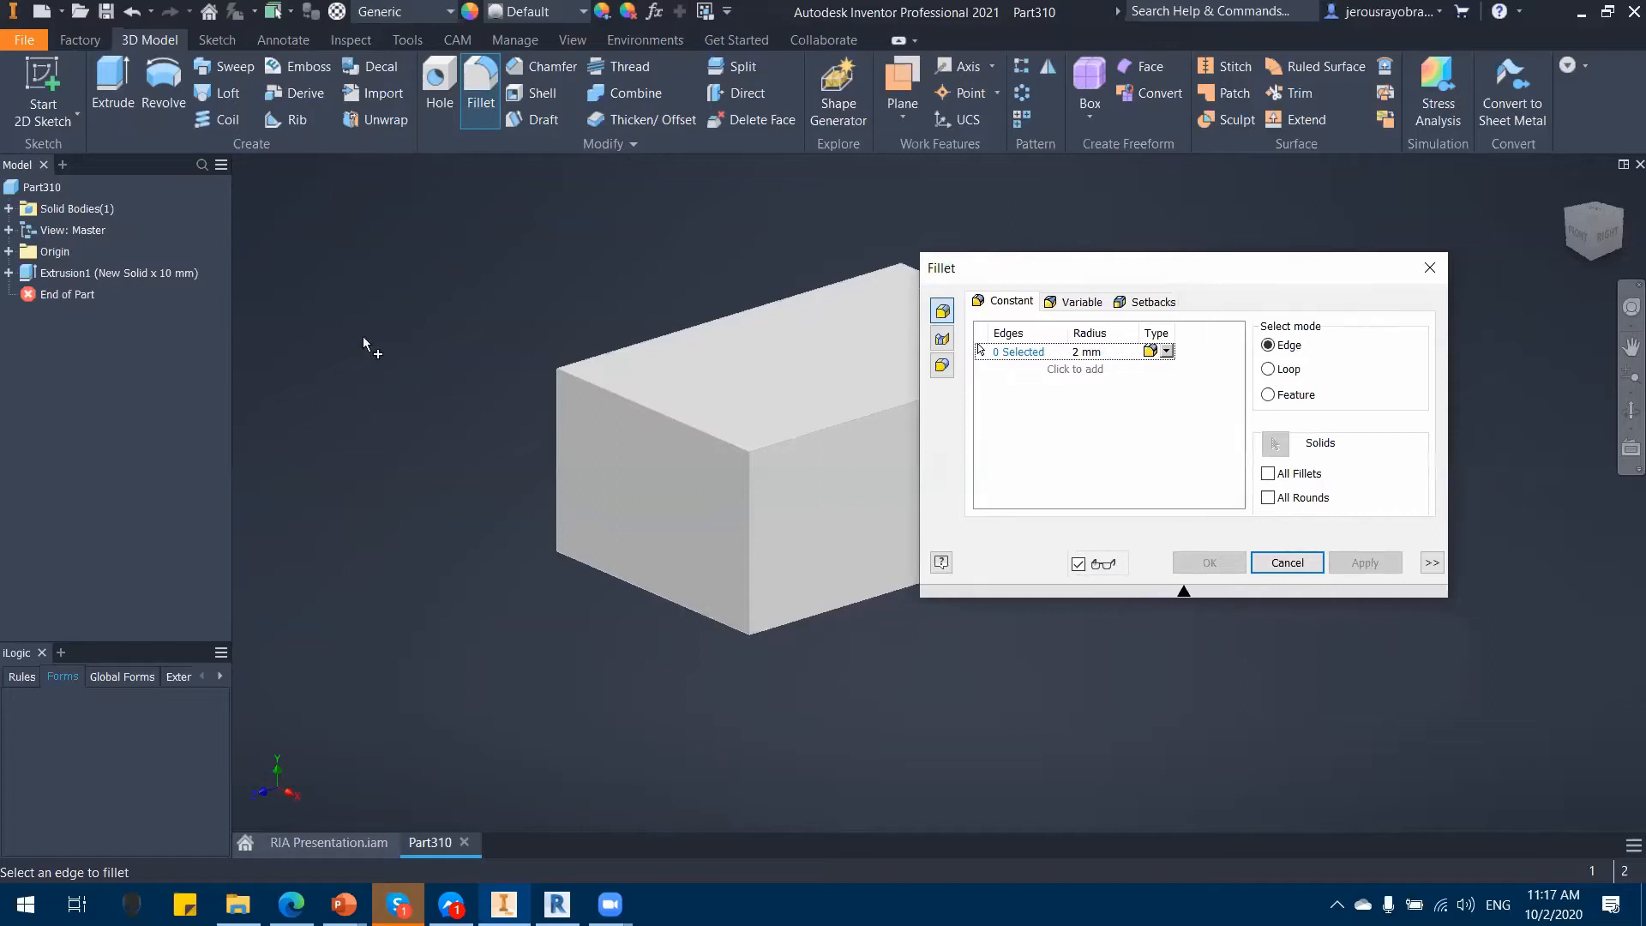
pyautogui.click(1288, 570)
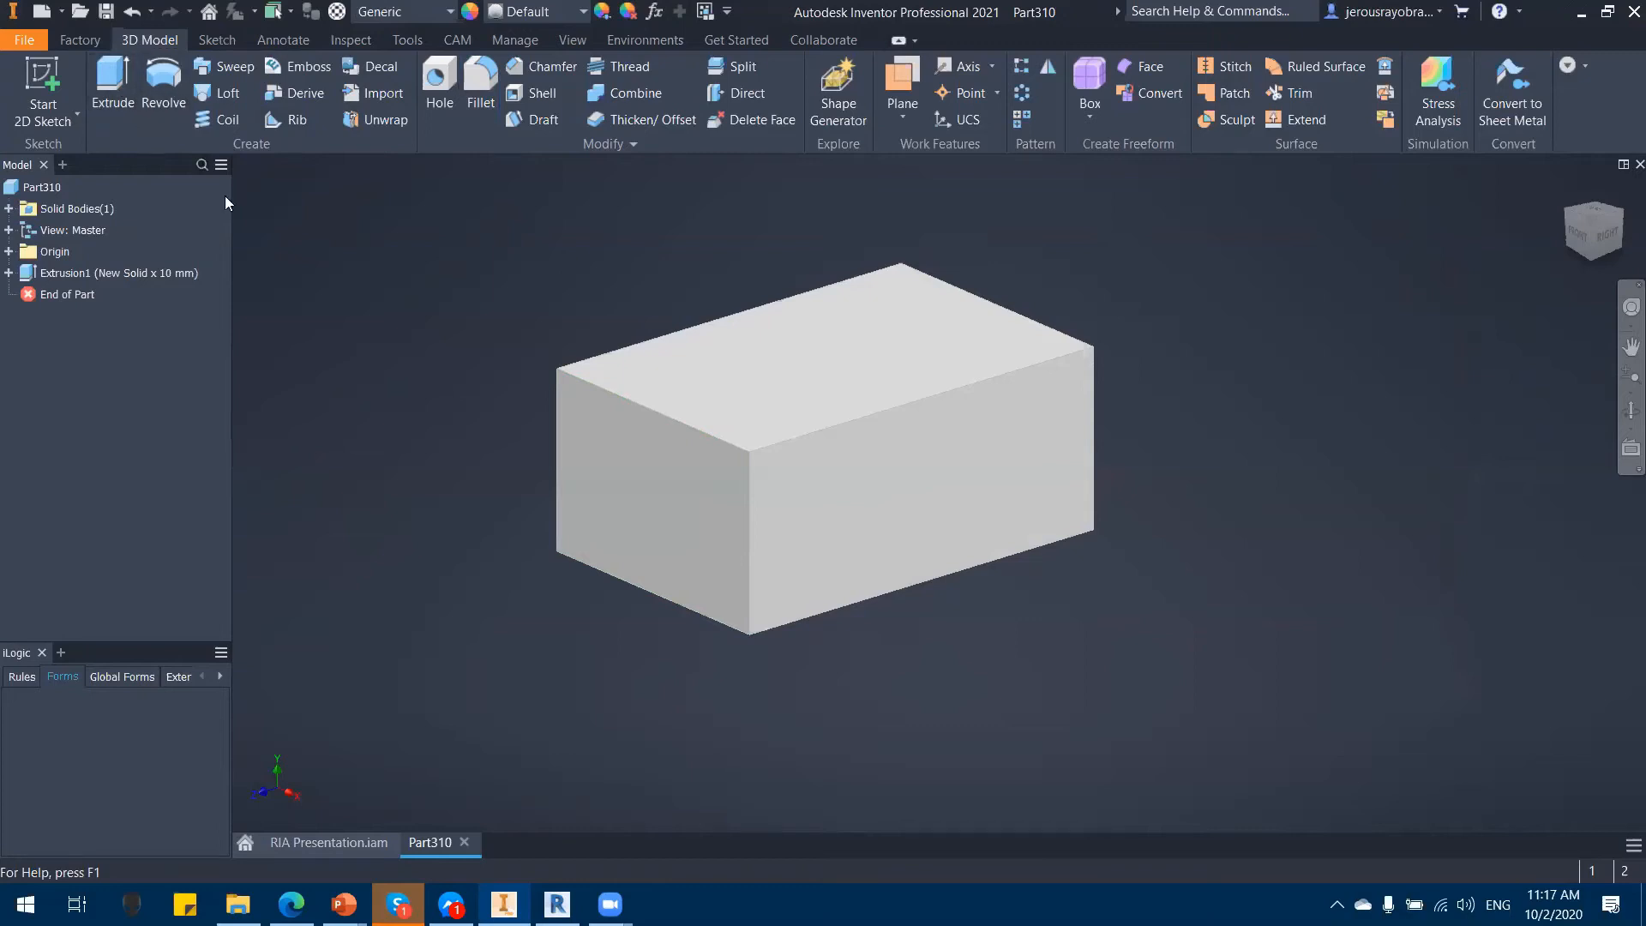
# Step: Close the part with the box extrusion without saving its changes
pyautogui.doubleClick(34, 274)
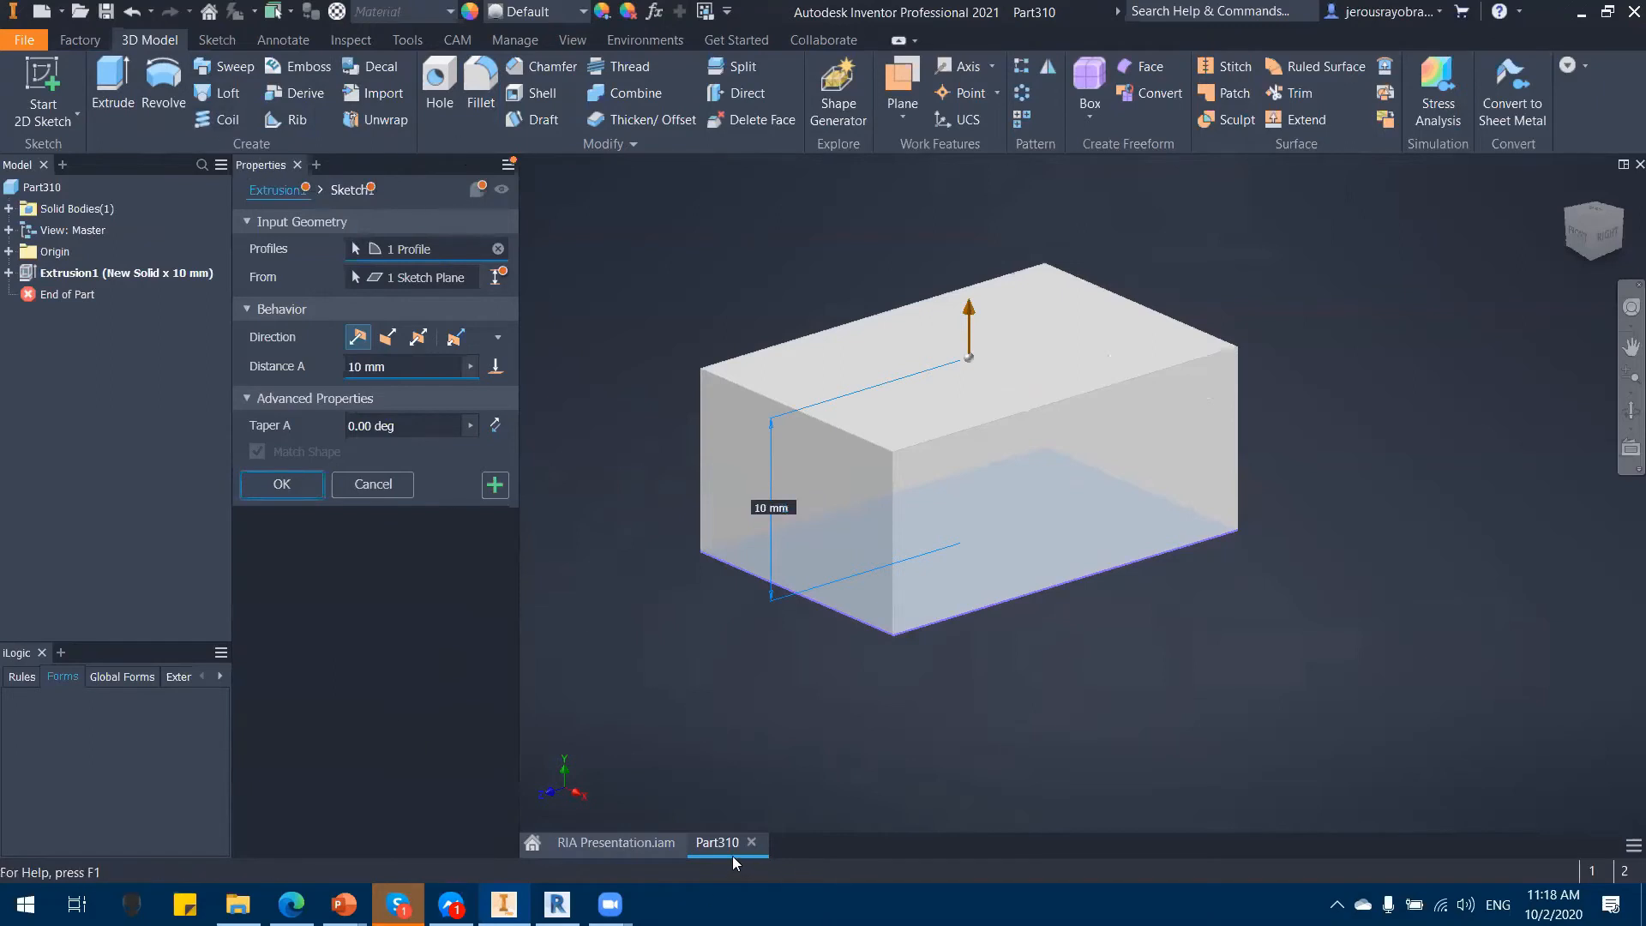
pyautogui.click(751, 842)
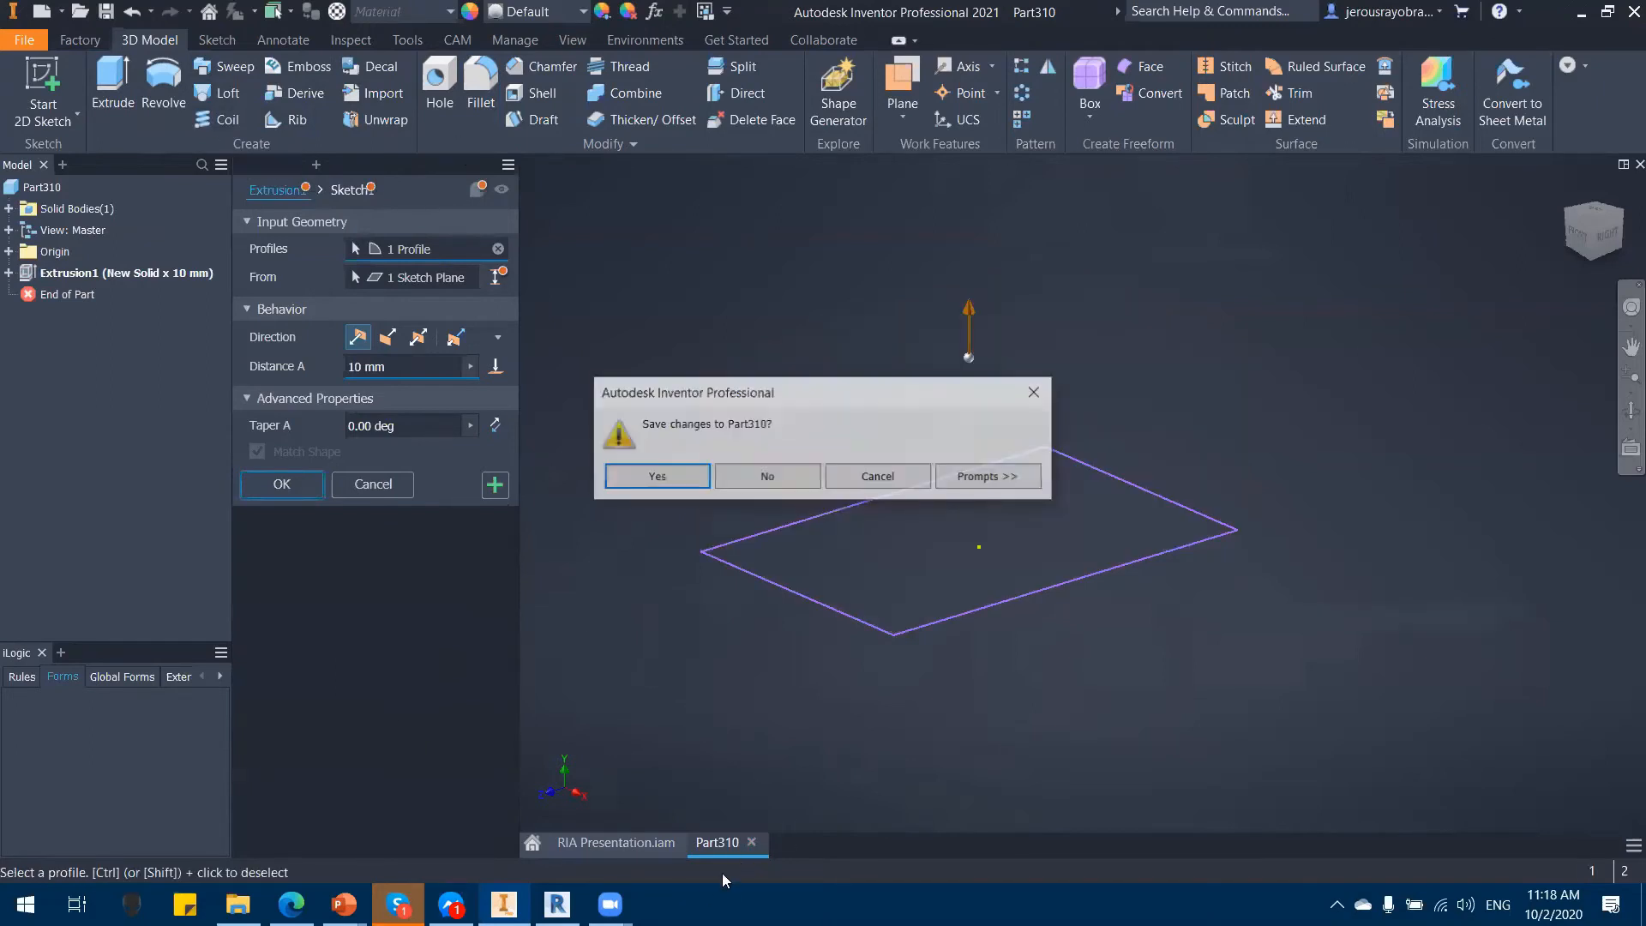
pyautogui.click(765, 476)
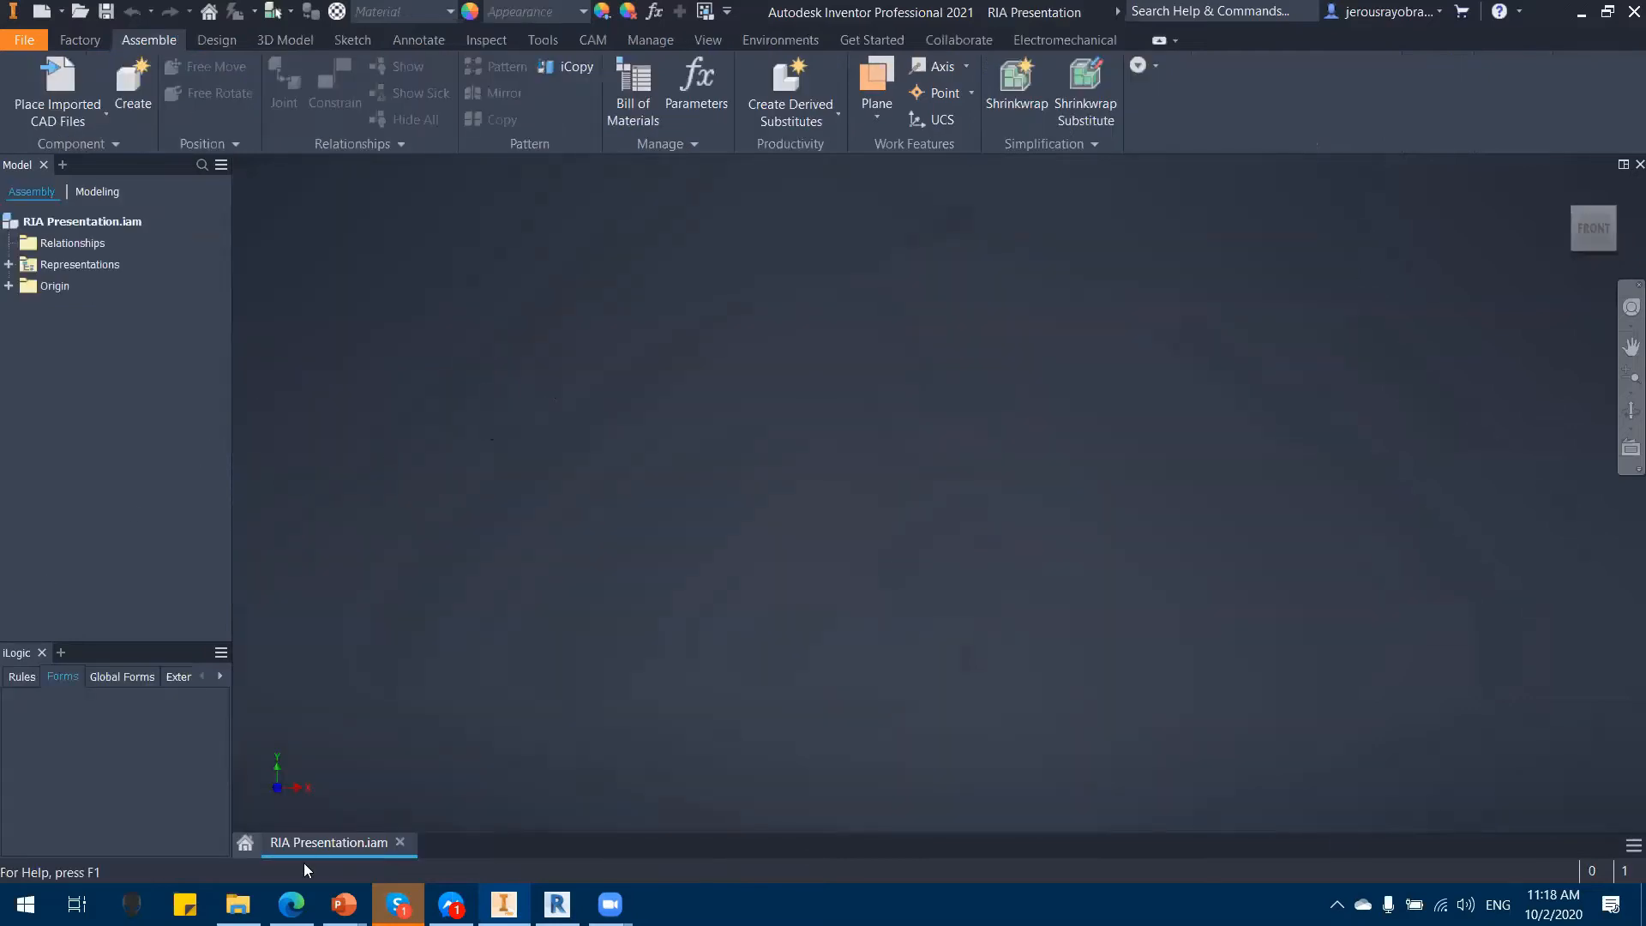
# Step: Go to the home page and review the Highlight New options and the What's New page
pyautogui.click(244, 847)
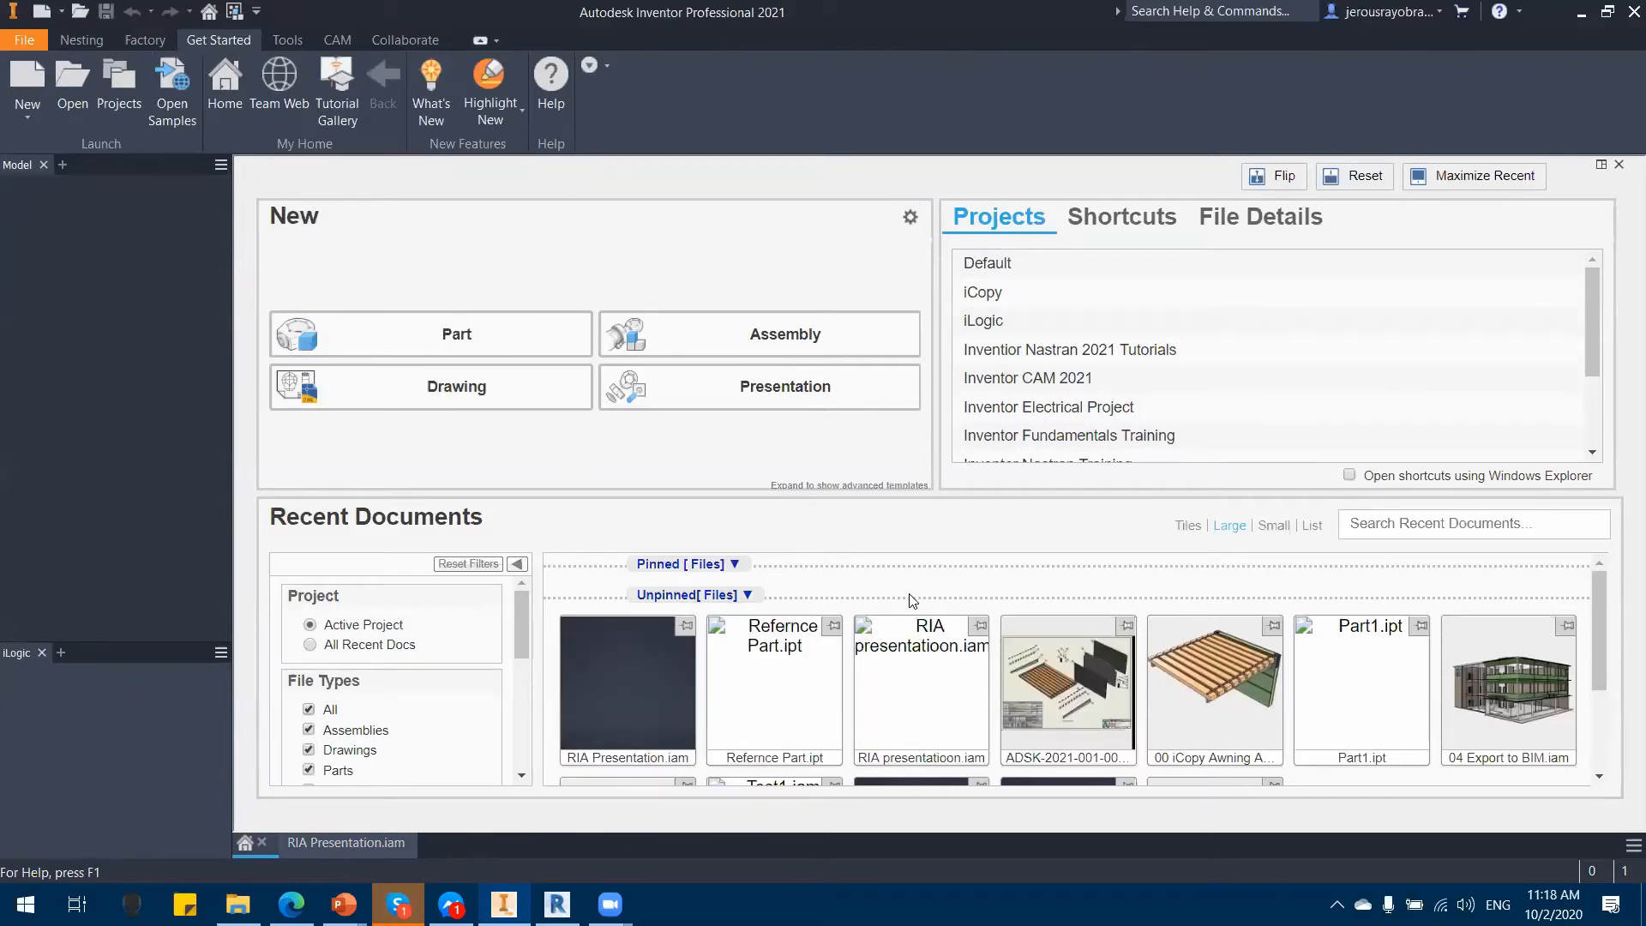
pyautogui.scroll(-2, 908, 599)
pyautogui.scroll(2, 934, 635)
pyautogui.moveTo(936, 654)
pyautogui.click(482, 125)
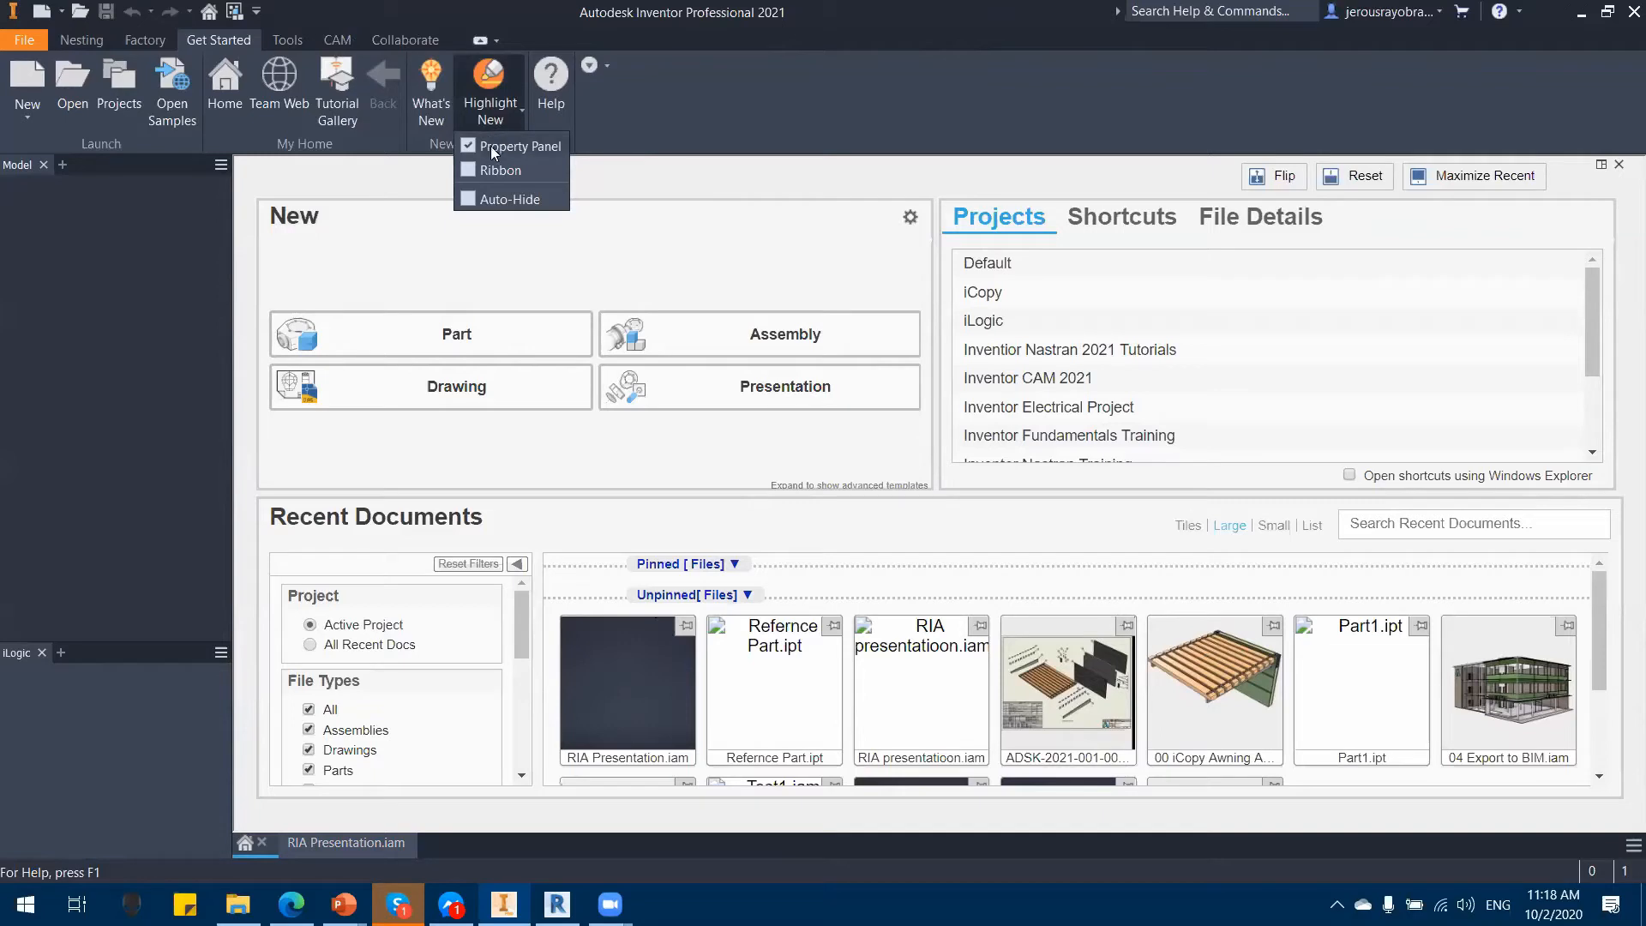
pyautogui.click(490, 110)
pyautogui.click(490, 110)
pyautogui.click(485, 96)
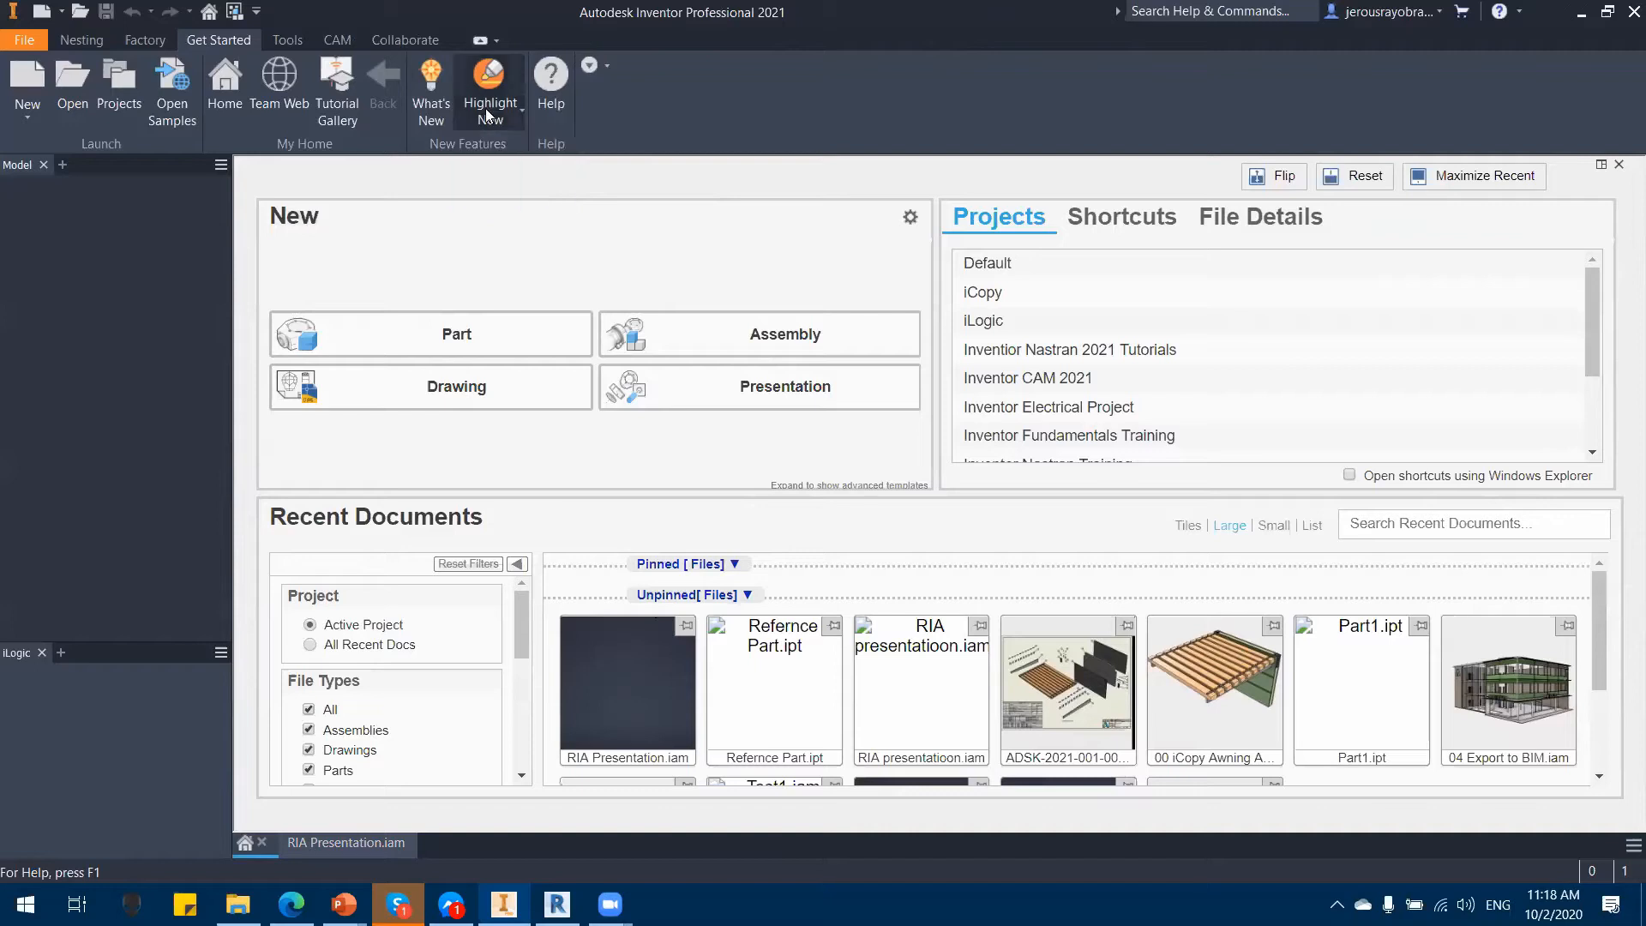
pyautogui.click(437, 110)
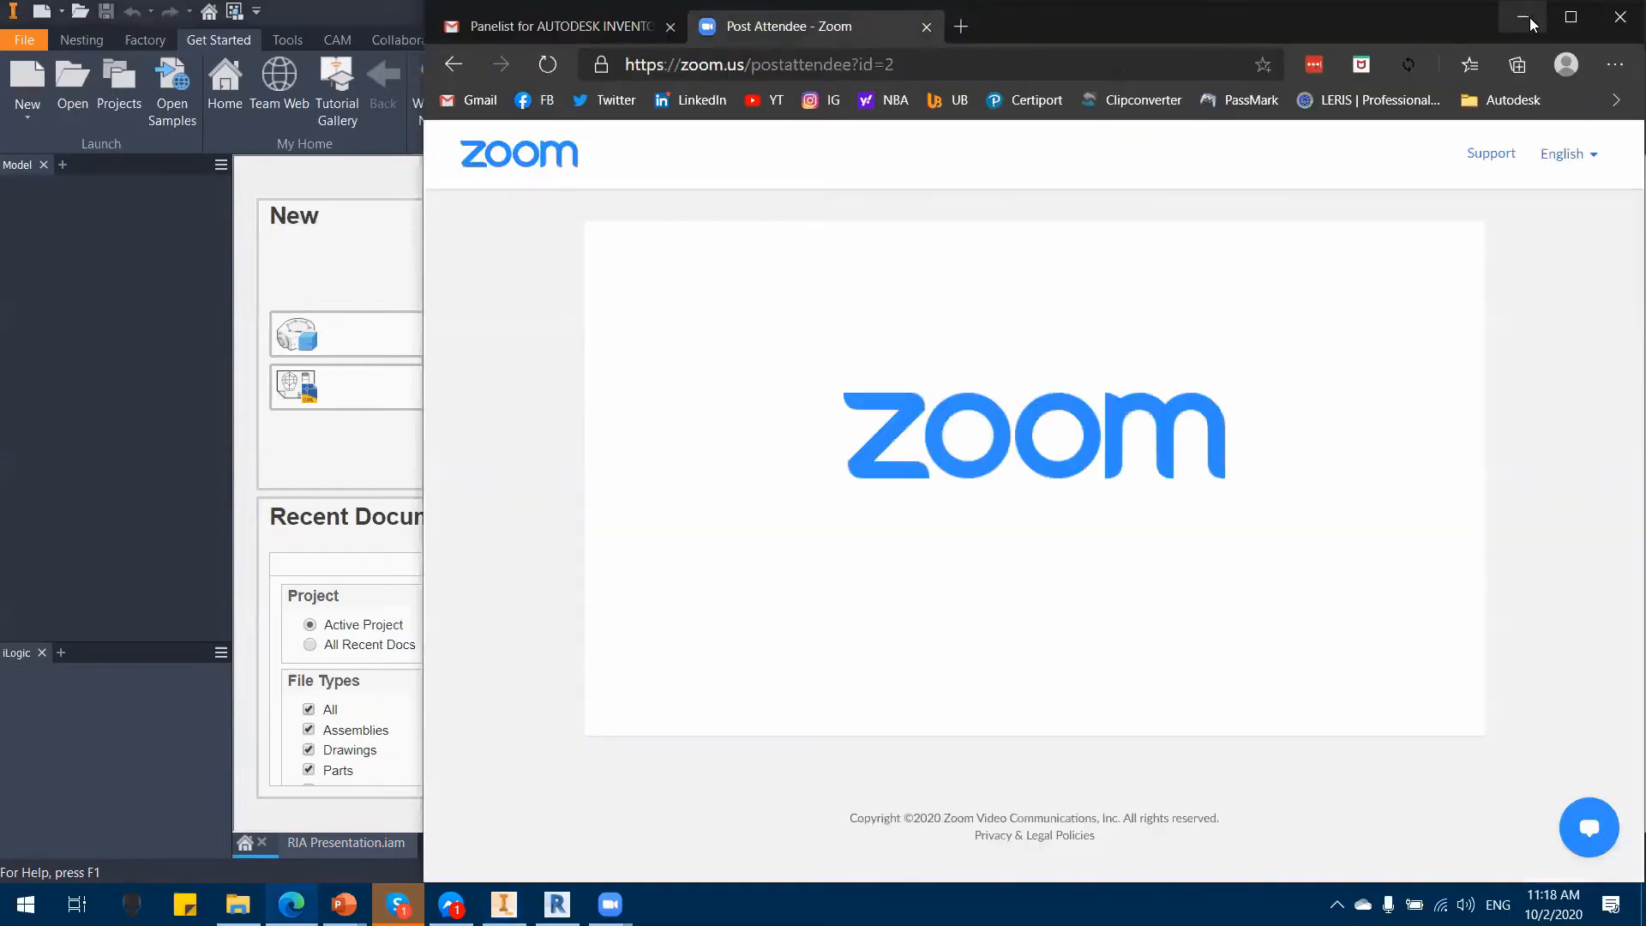
pyautogui.click(1523, 18)
# Step: Enable new-feature highlighting for the ribbon and set the baseline release to 2018
pyautogui.click(467, 107)
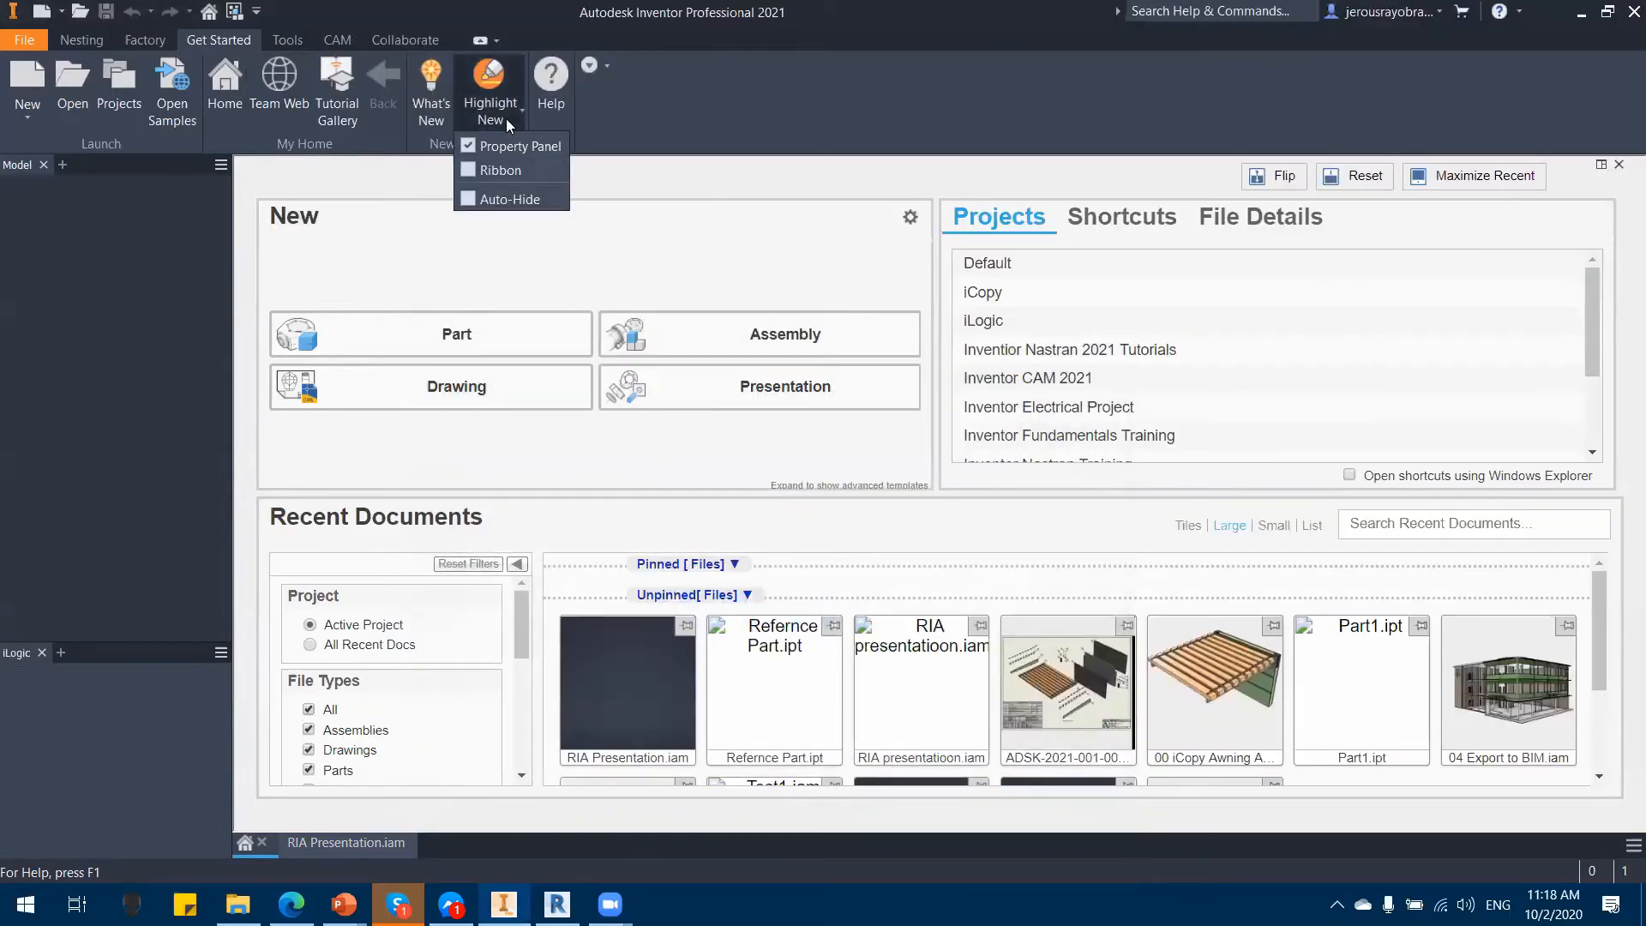
pyautogui.click(507, 152)
pyautogui.click(499, 171)
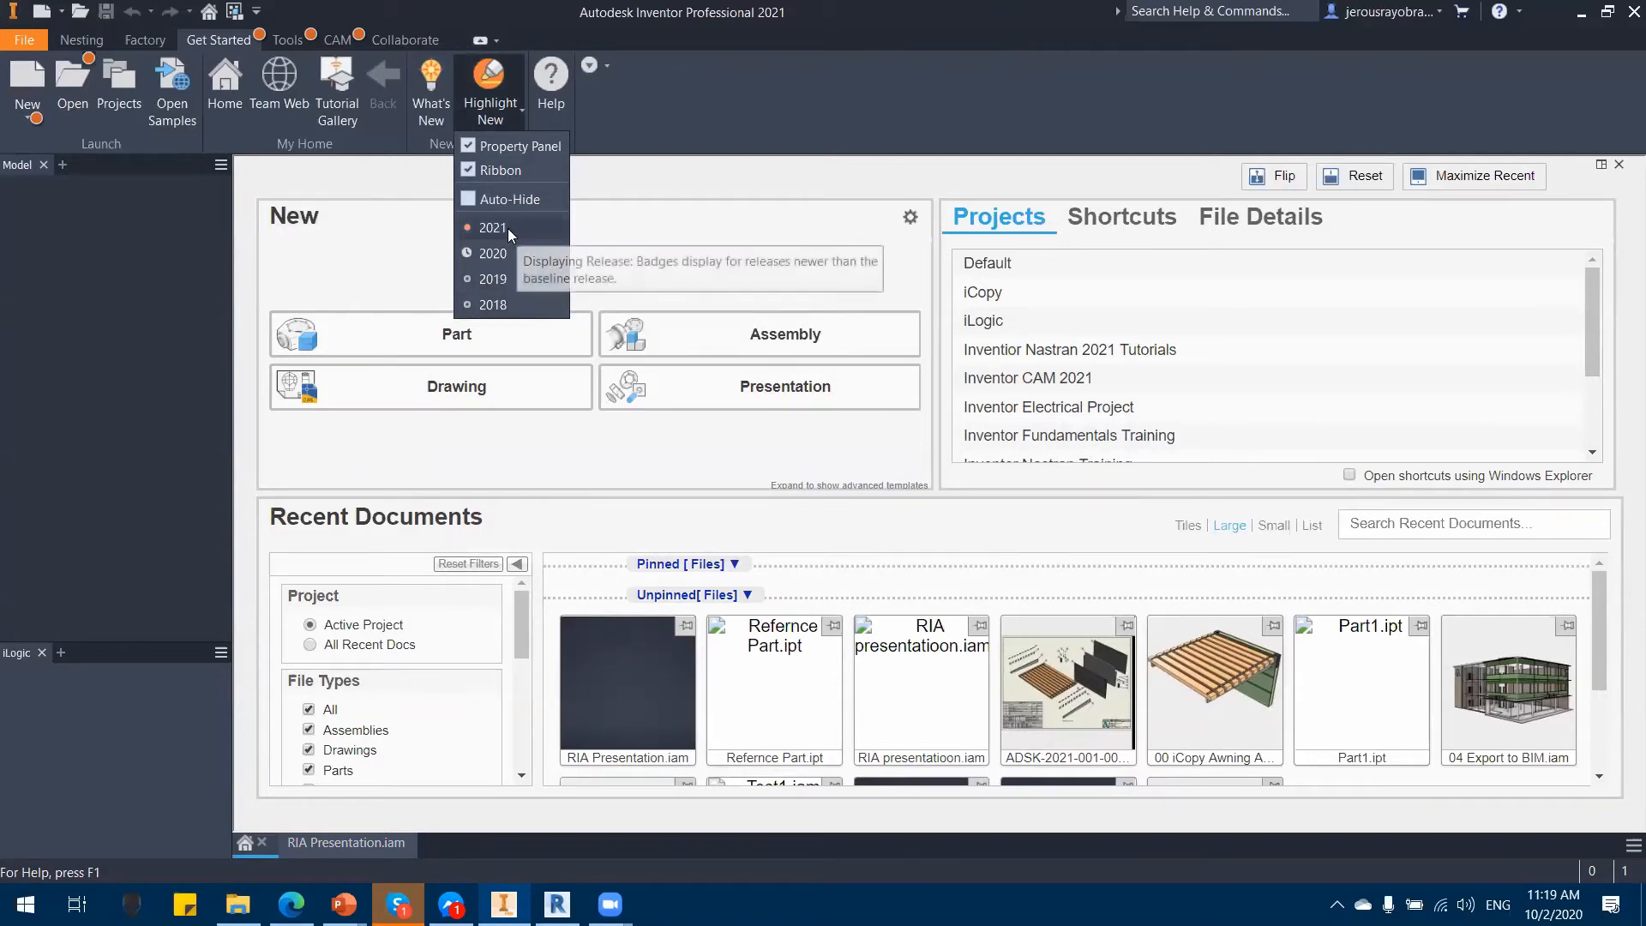
pyautogui.click(515, 305)
# Step: Turn off new-feature highlighting for the ribbon and property panel, and return to the RIA Presentation.iam assembly
pyautogui.click(491, 118)
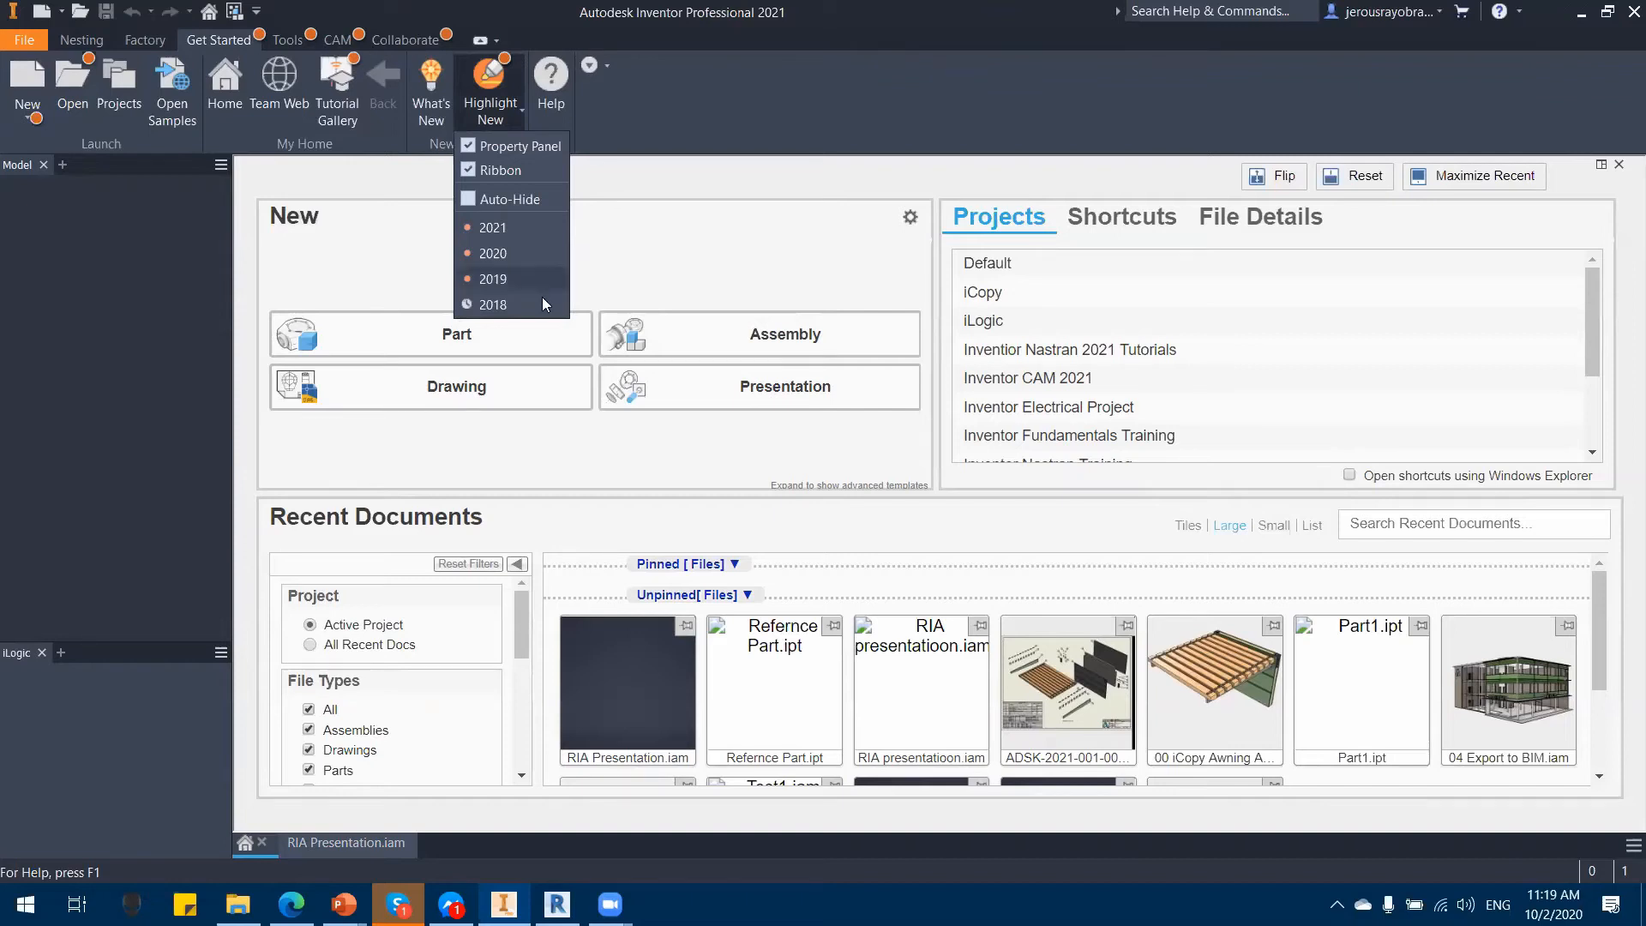
pyautogui.click(468, 169)
pyautogui.click(470, 148)
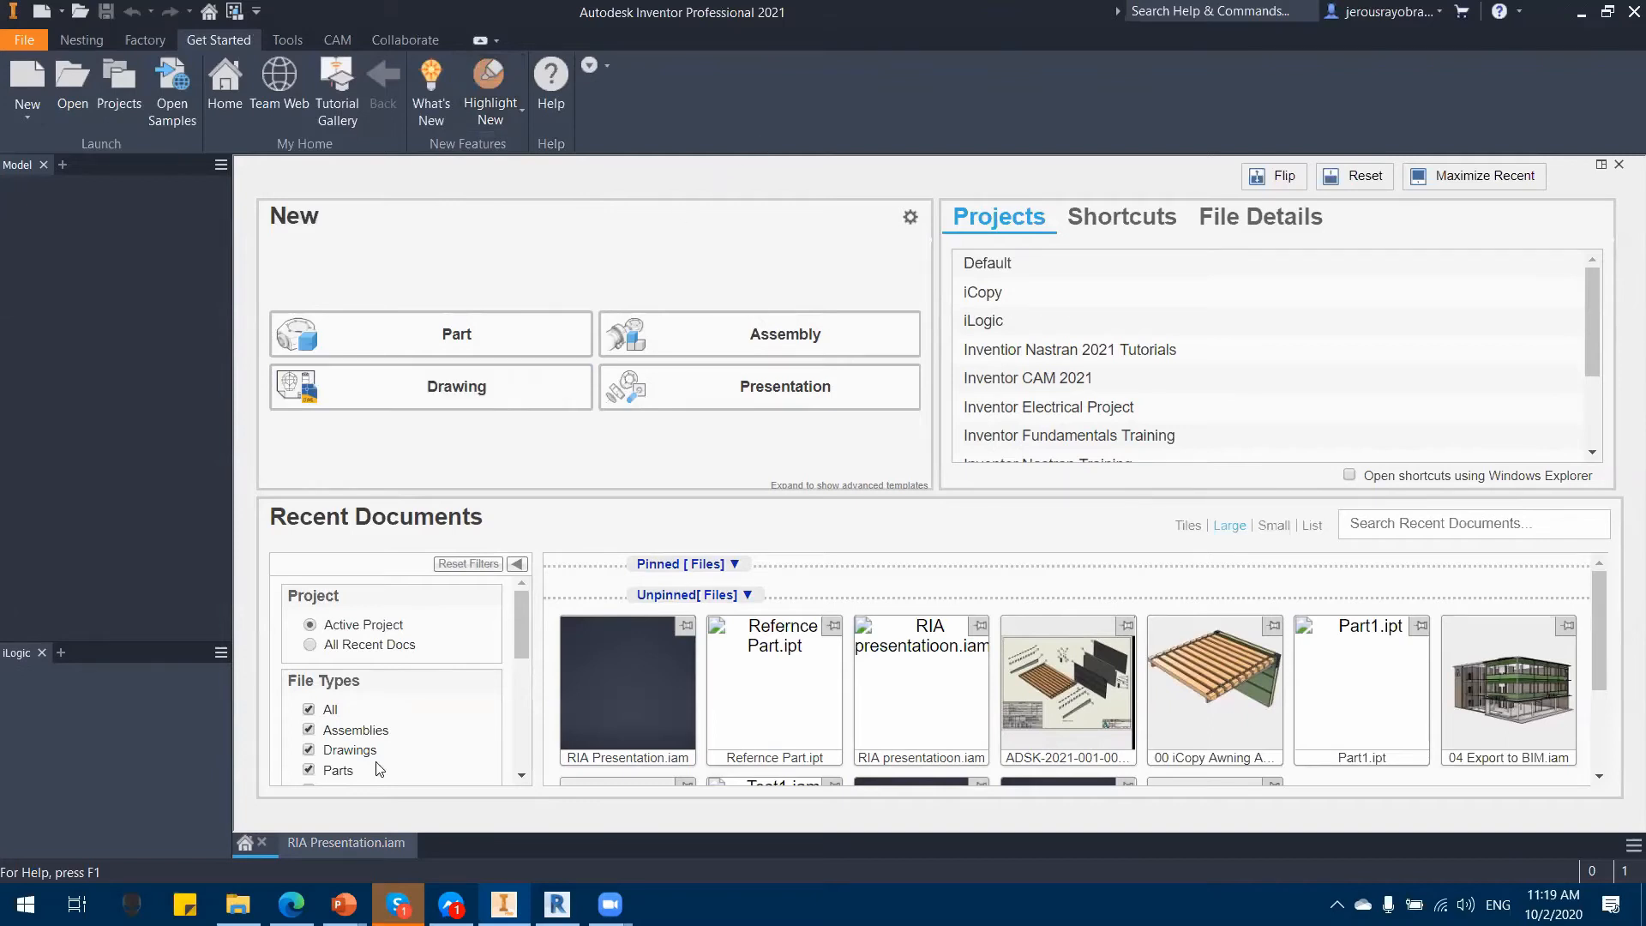
pyautogui.click(343, 844)
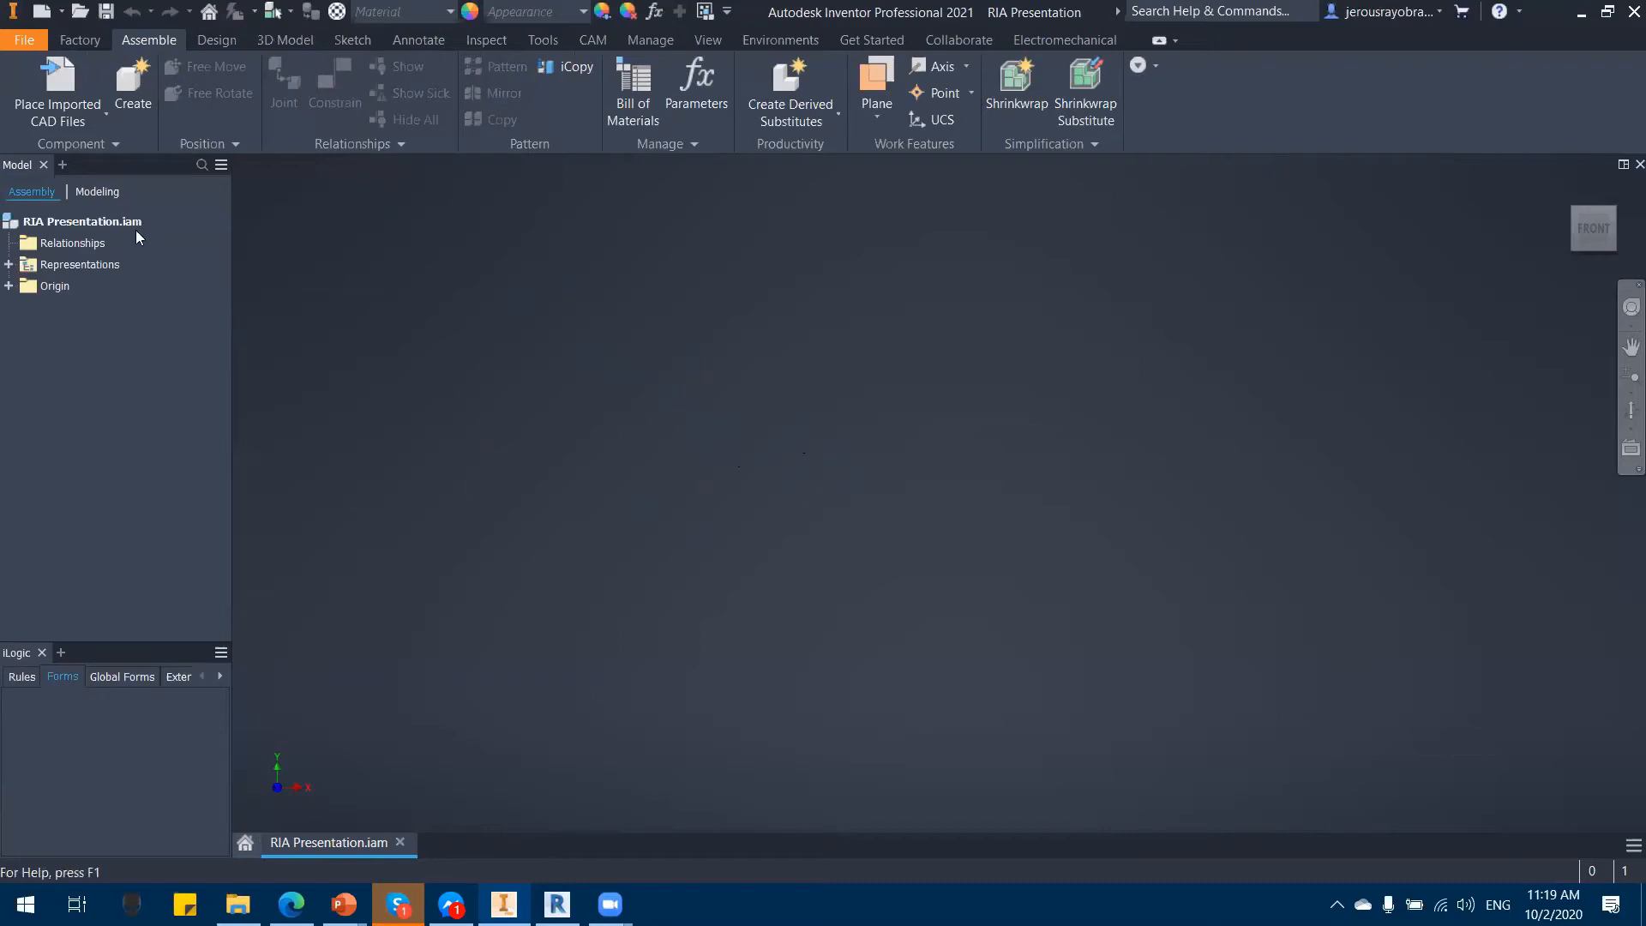
# Step: Switch to Revit, open the model AS-AK-00-ZZ-M3-A-00001 and compare its 3D and 3D Exterior Solar Shading views
pyautogui.click(557, 905)
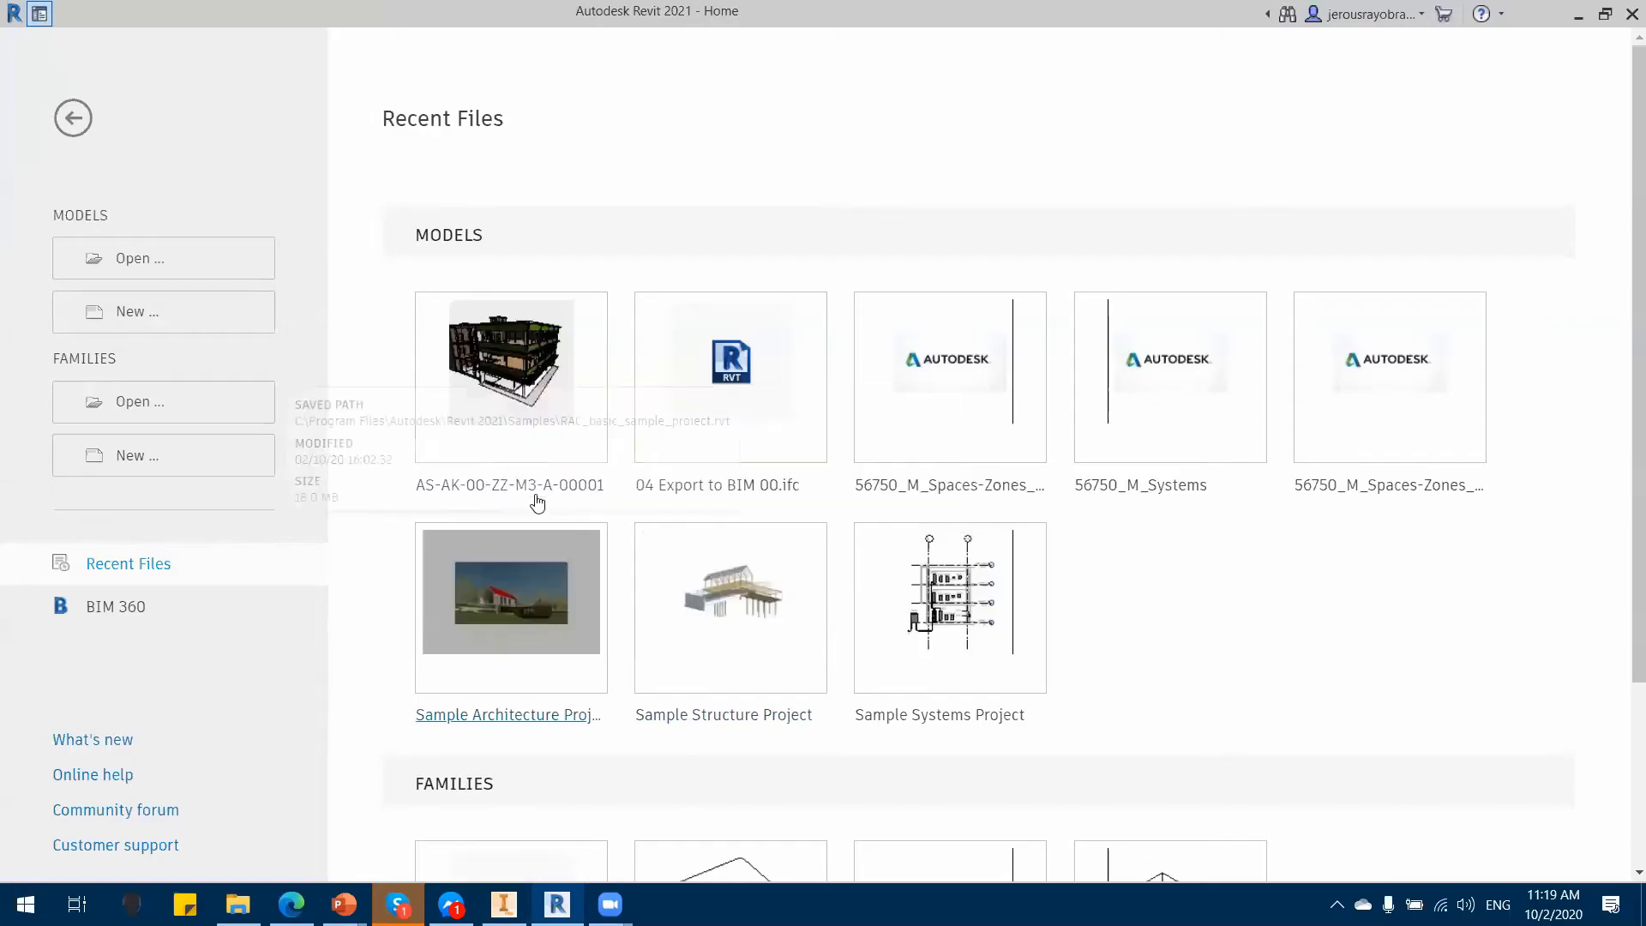
pyautogui.click(557, 393)
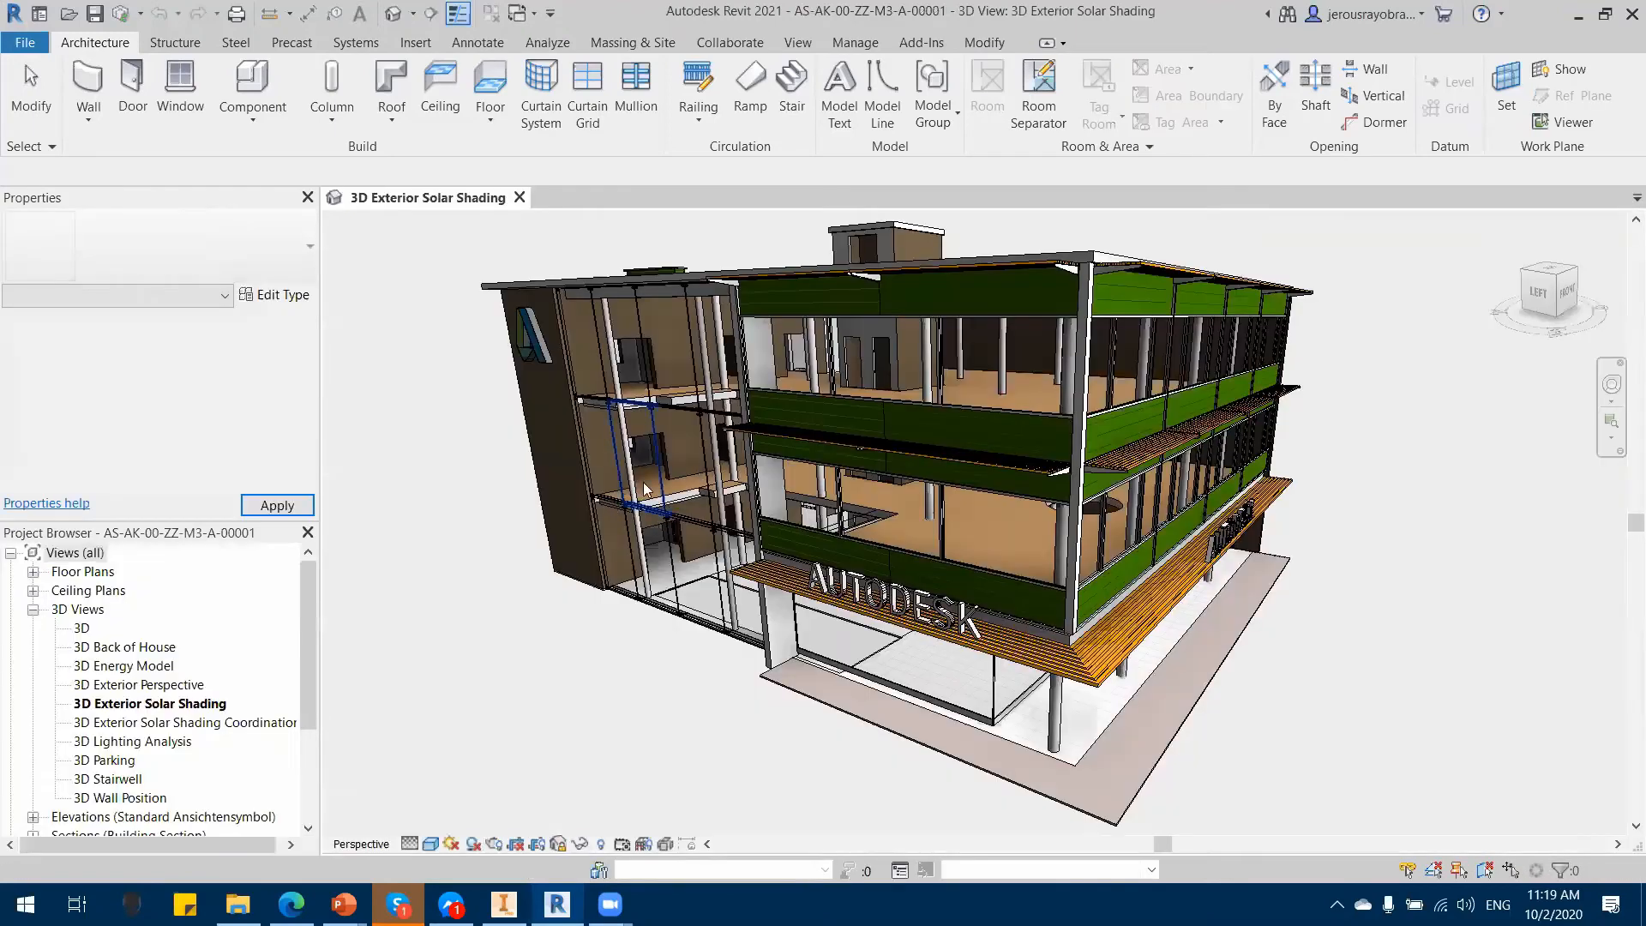
pyautogui.doubleClick(82, 628)
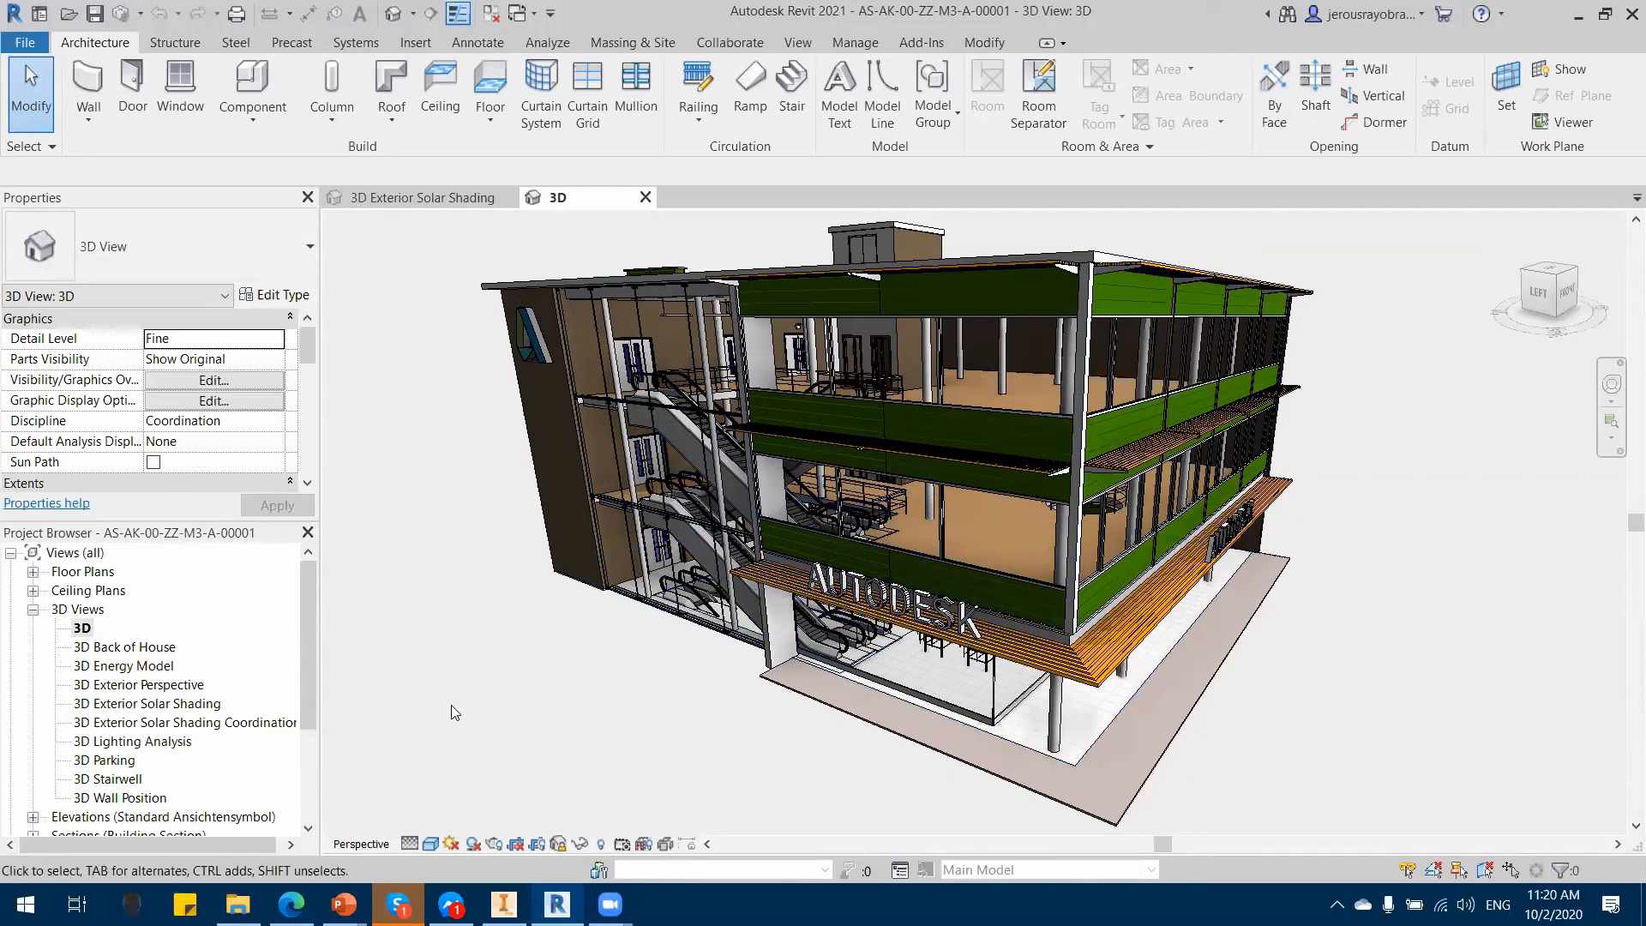
pyautogui.doubleClick(169, 705)
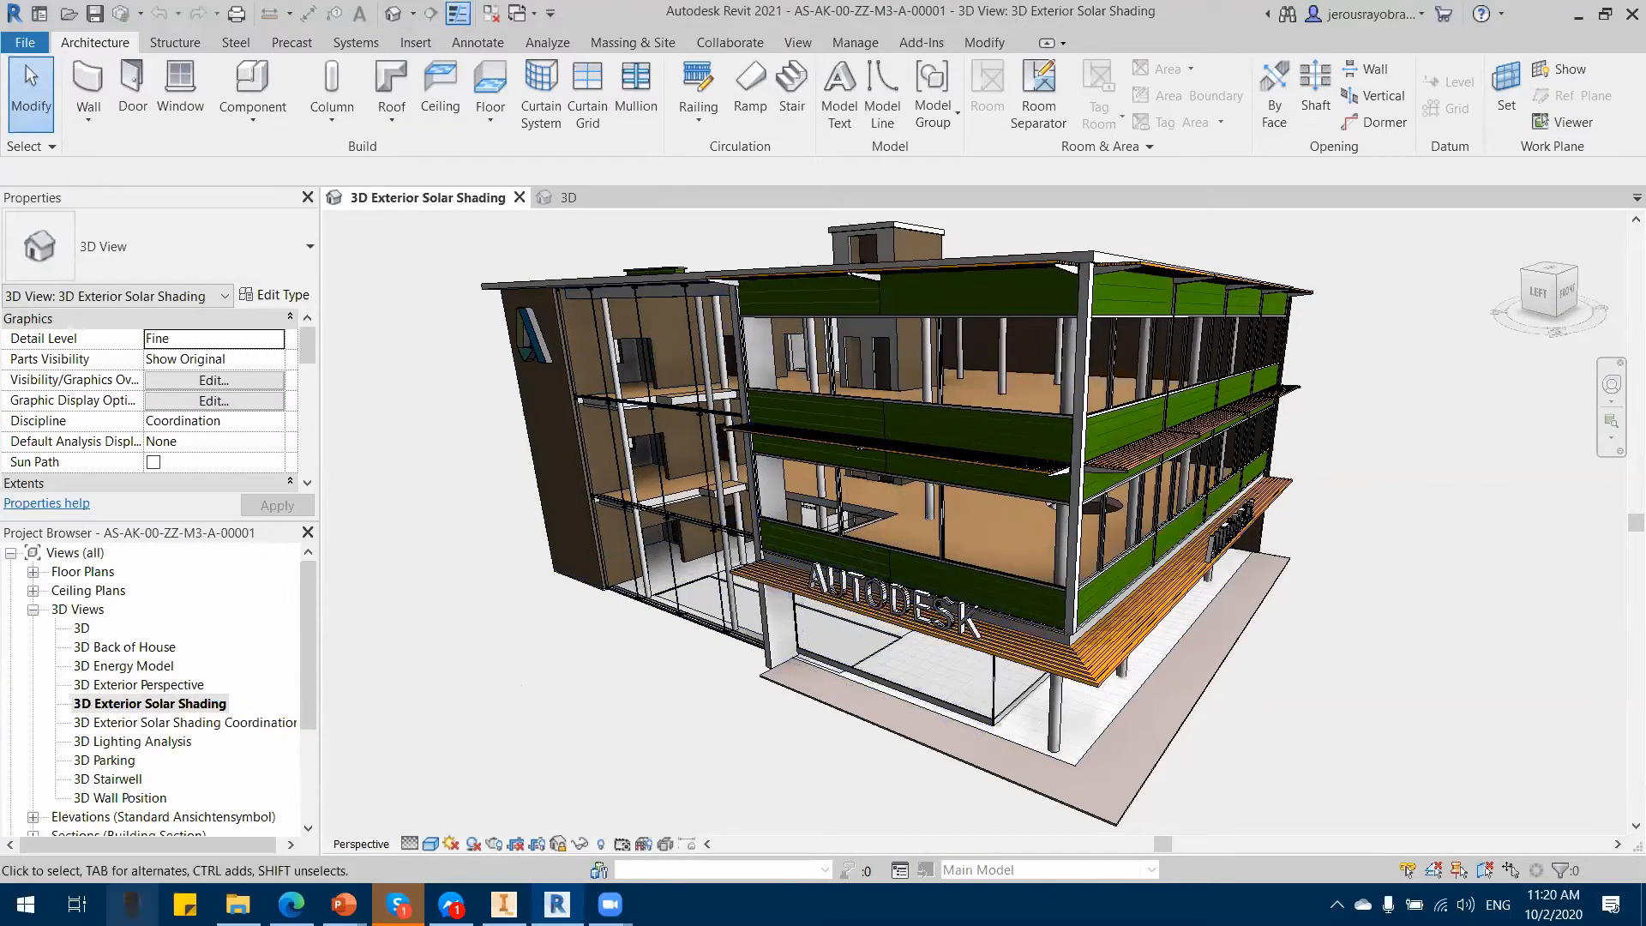
# Step: Switch to Inventor and start placing the Revit file AS-AK-00-ZZ-M3-A-00001 from the 01 Revit Dataset folder as an imported CAD file
pyautogui.click(504, 904)
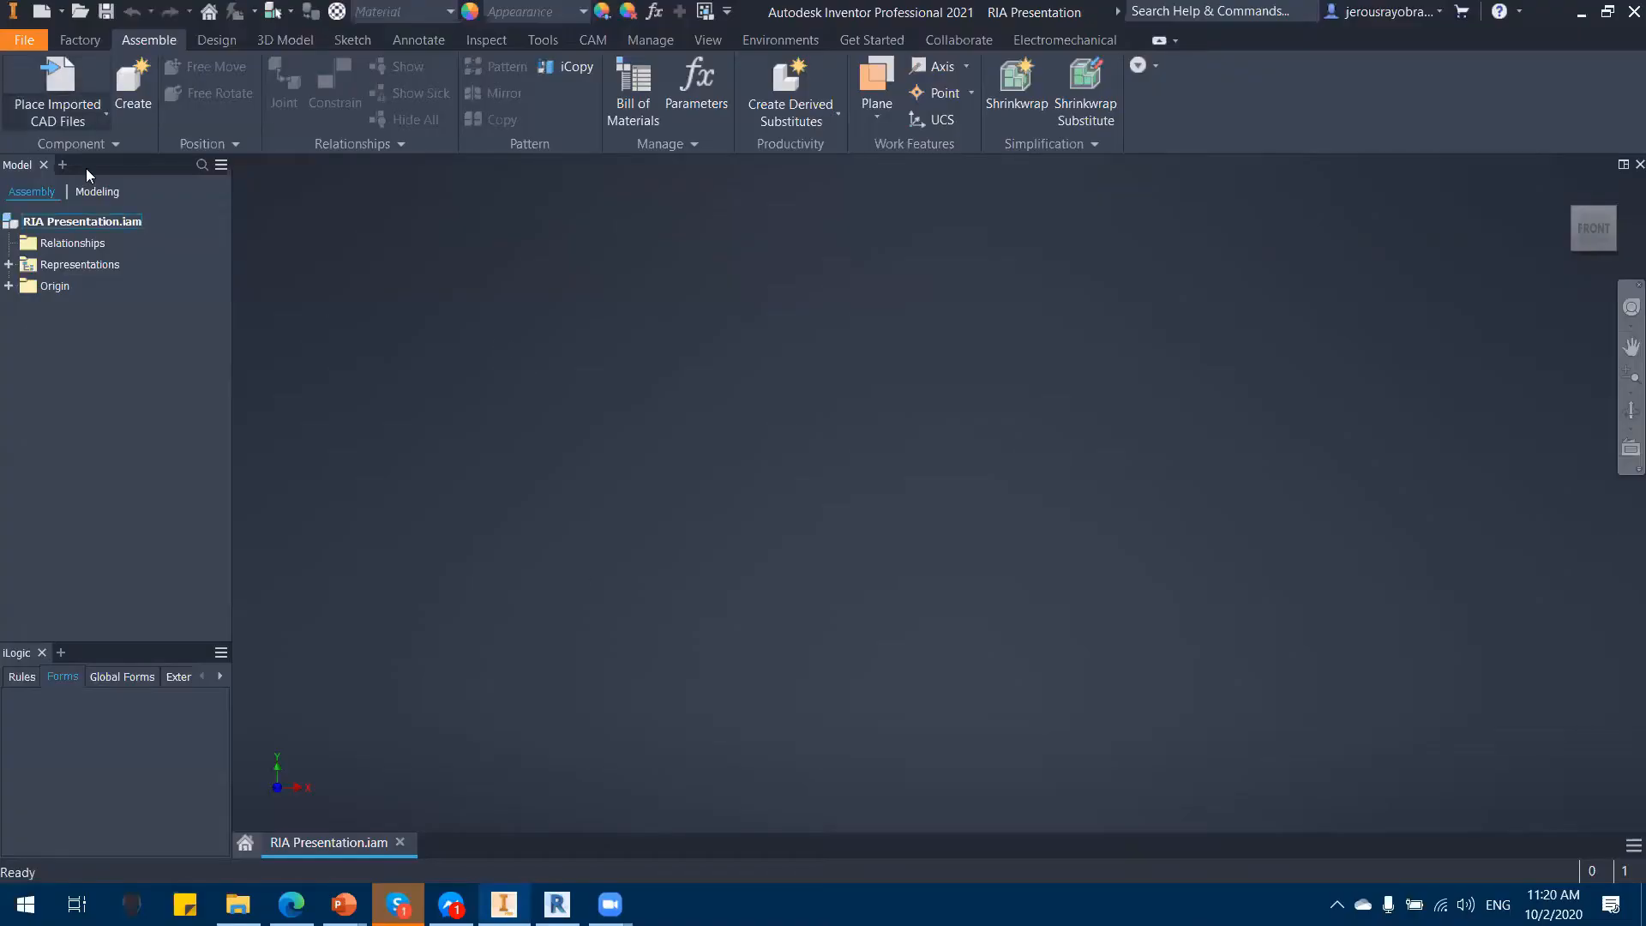
pyautogui.click(106, 112)
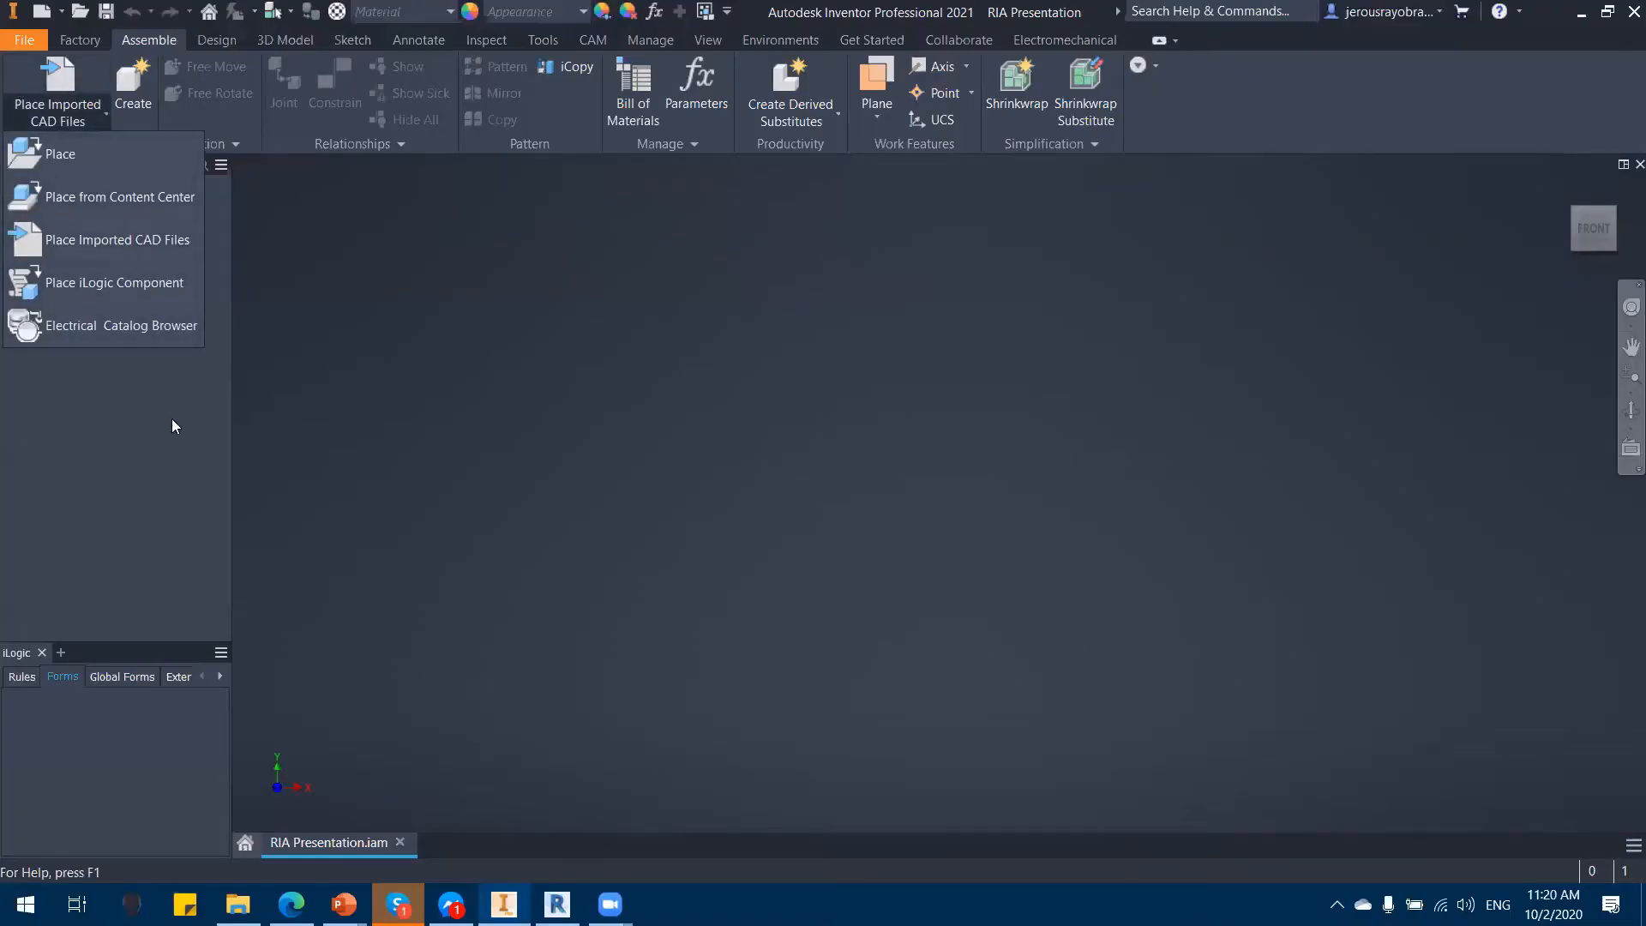
pyautogui.click(118, 243)
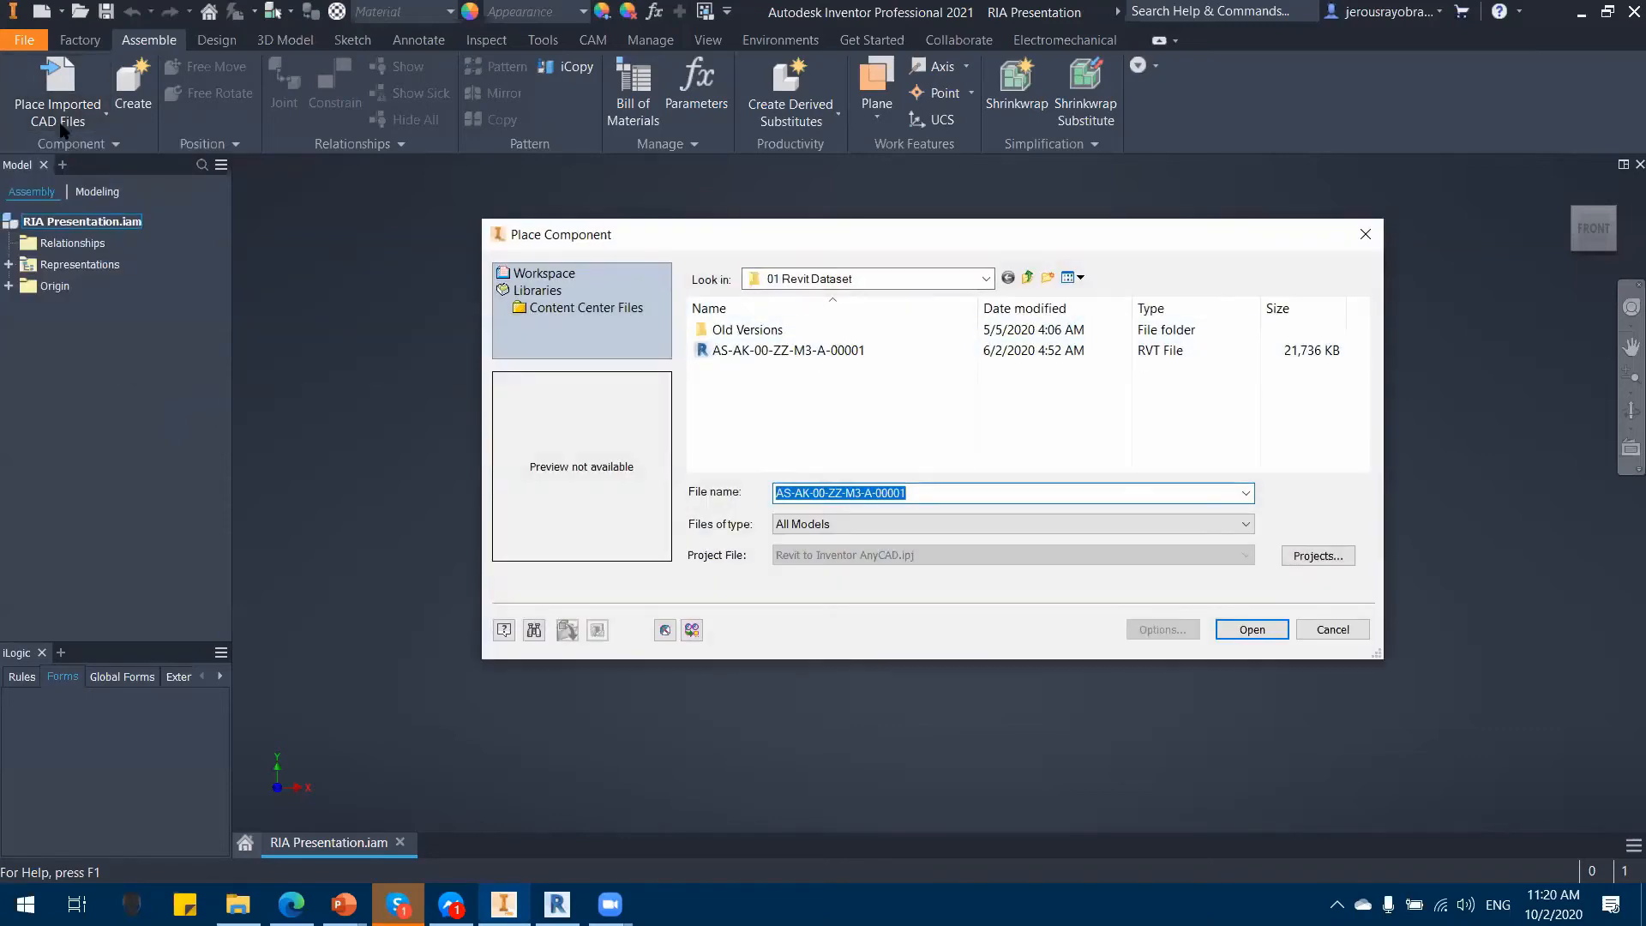
pyautogui.click(798, 350)
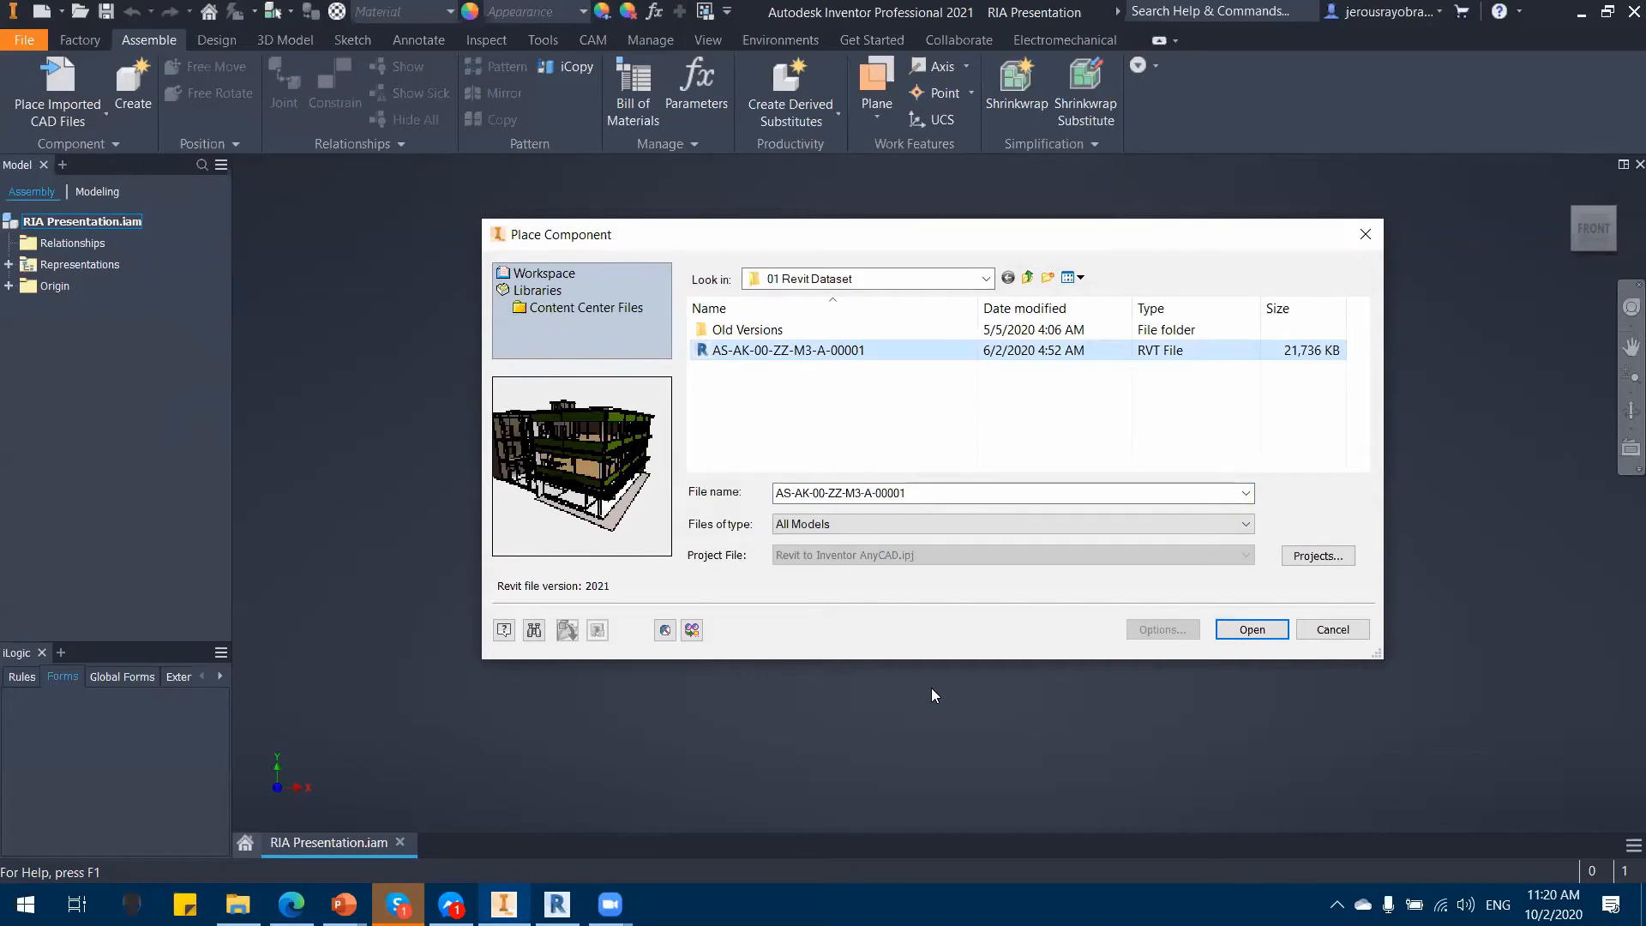
pyautogui.click(1254, 631)
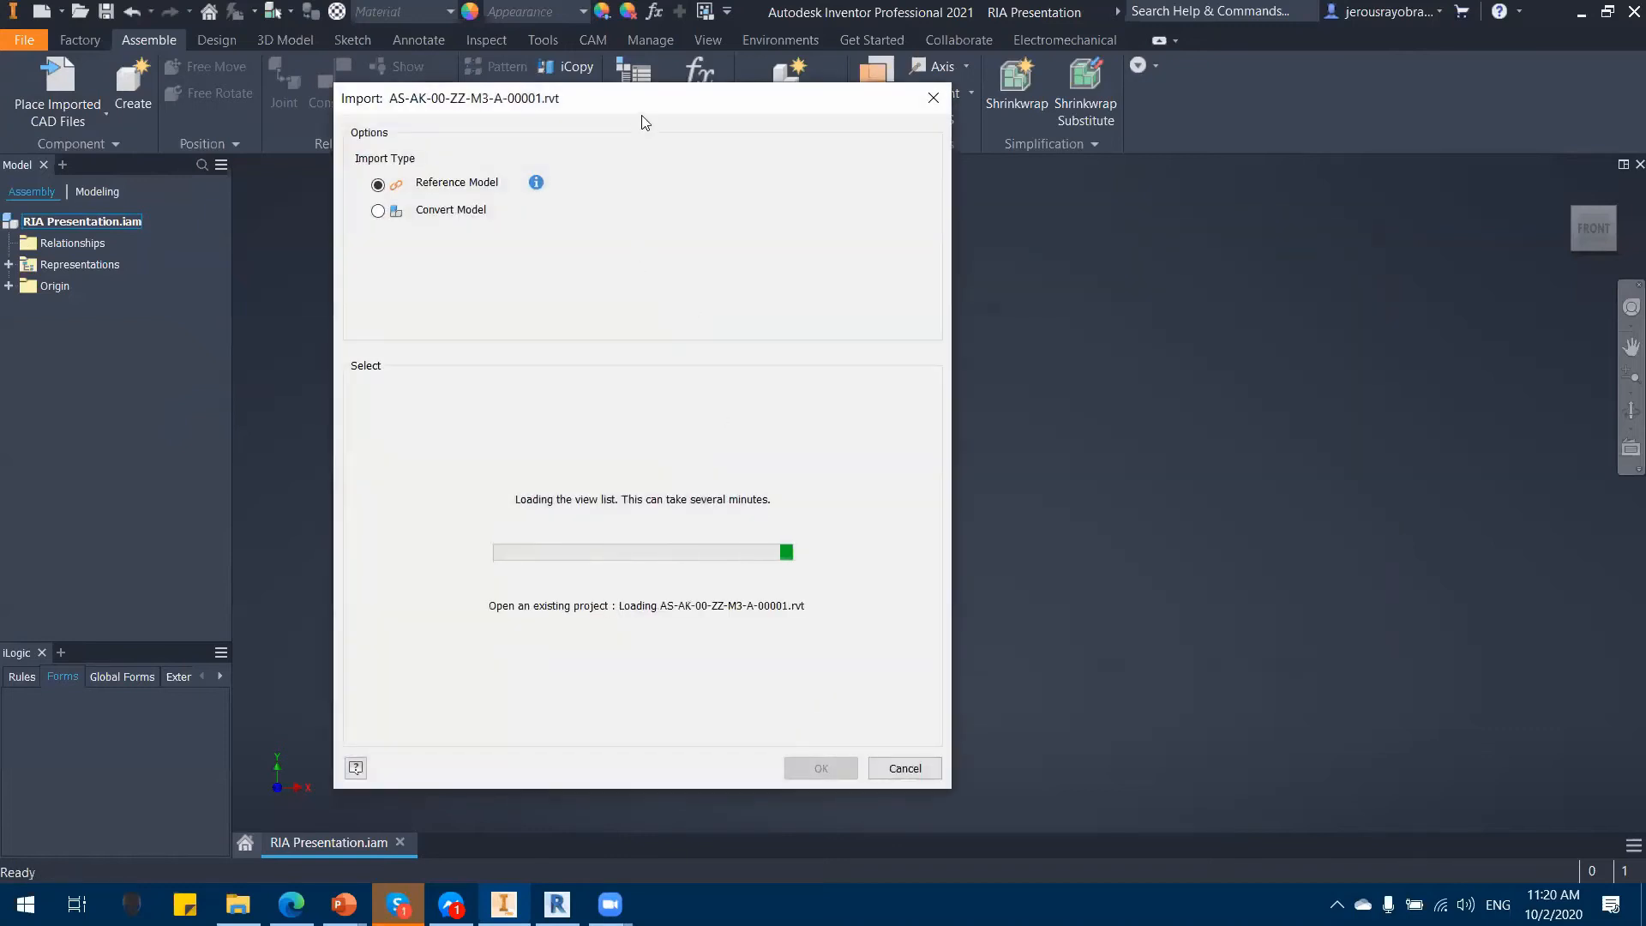
pyautogui.moveTo(626, 103); pyautogui.dragTo(674, 77)
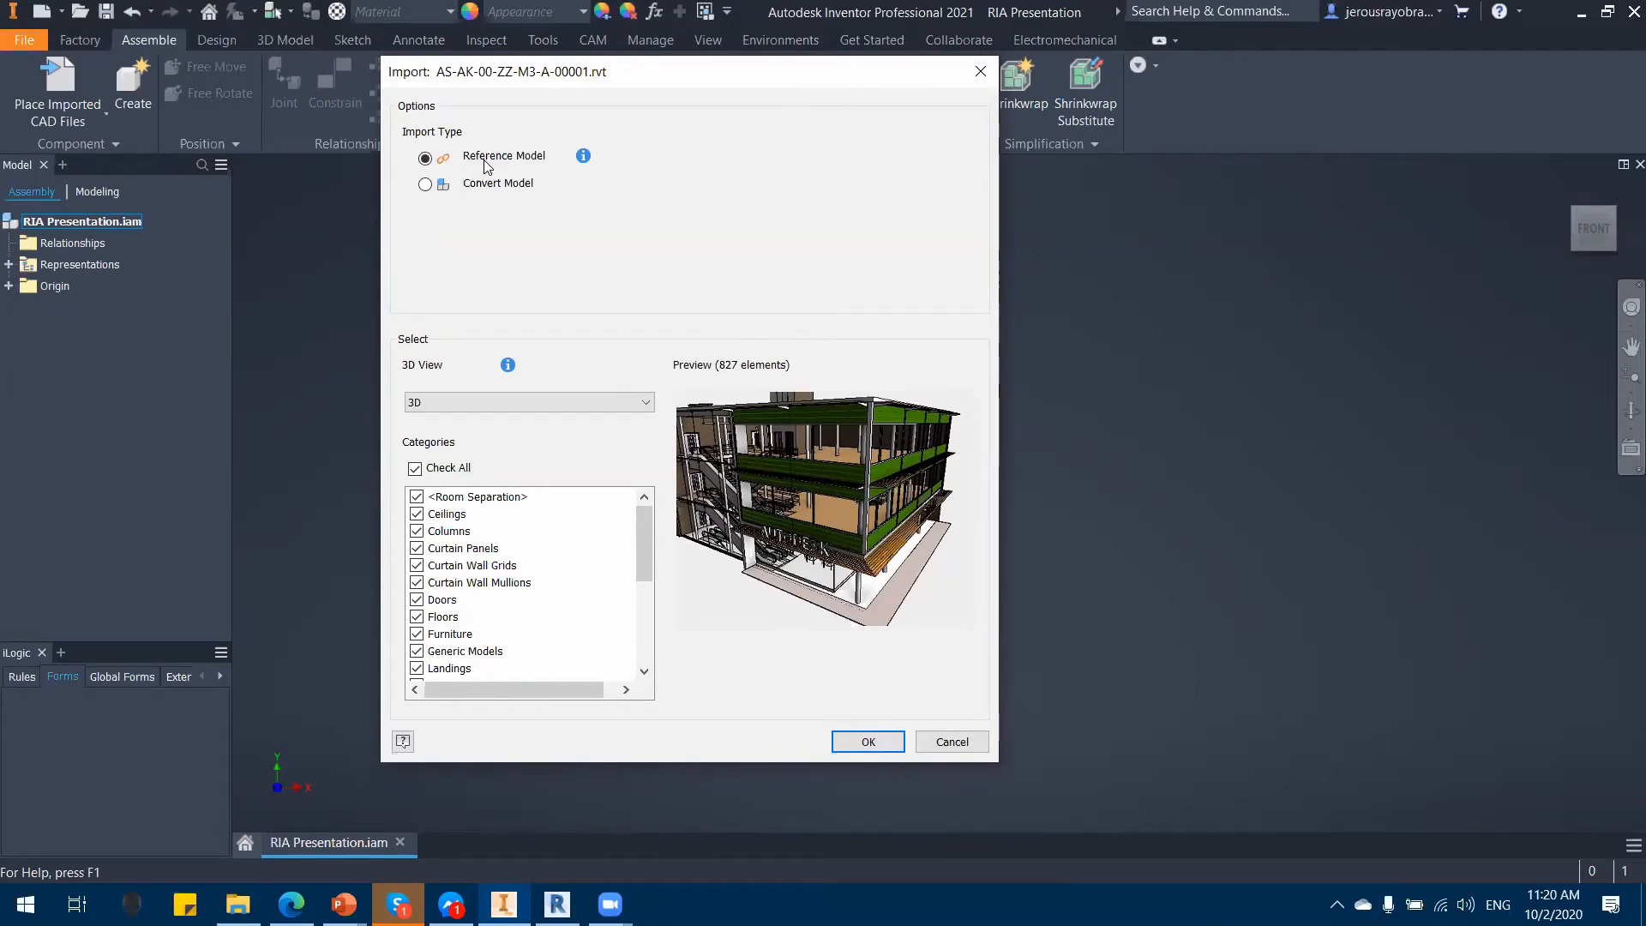
# Step: Choose the 3D Exterior Solar Shading view for the Reference Model import and compare it with the same view in Revit
pyautogui.click(534, 404)
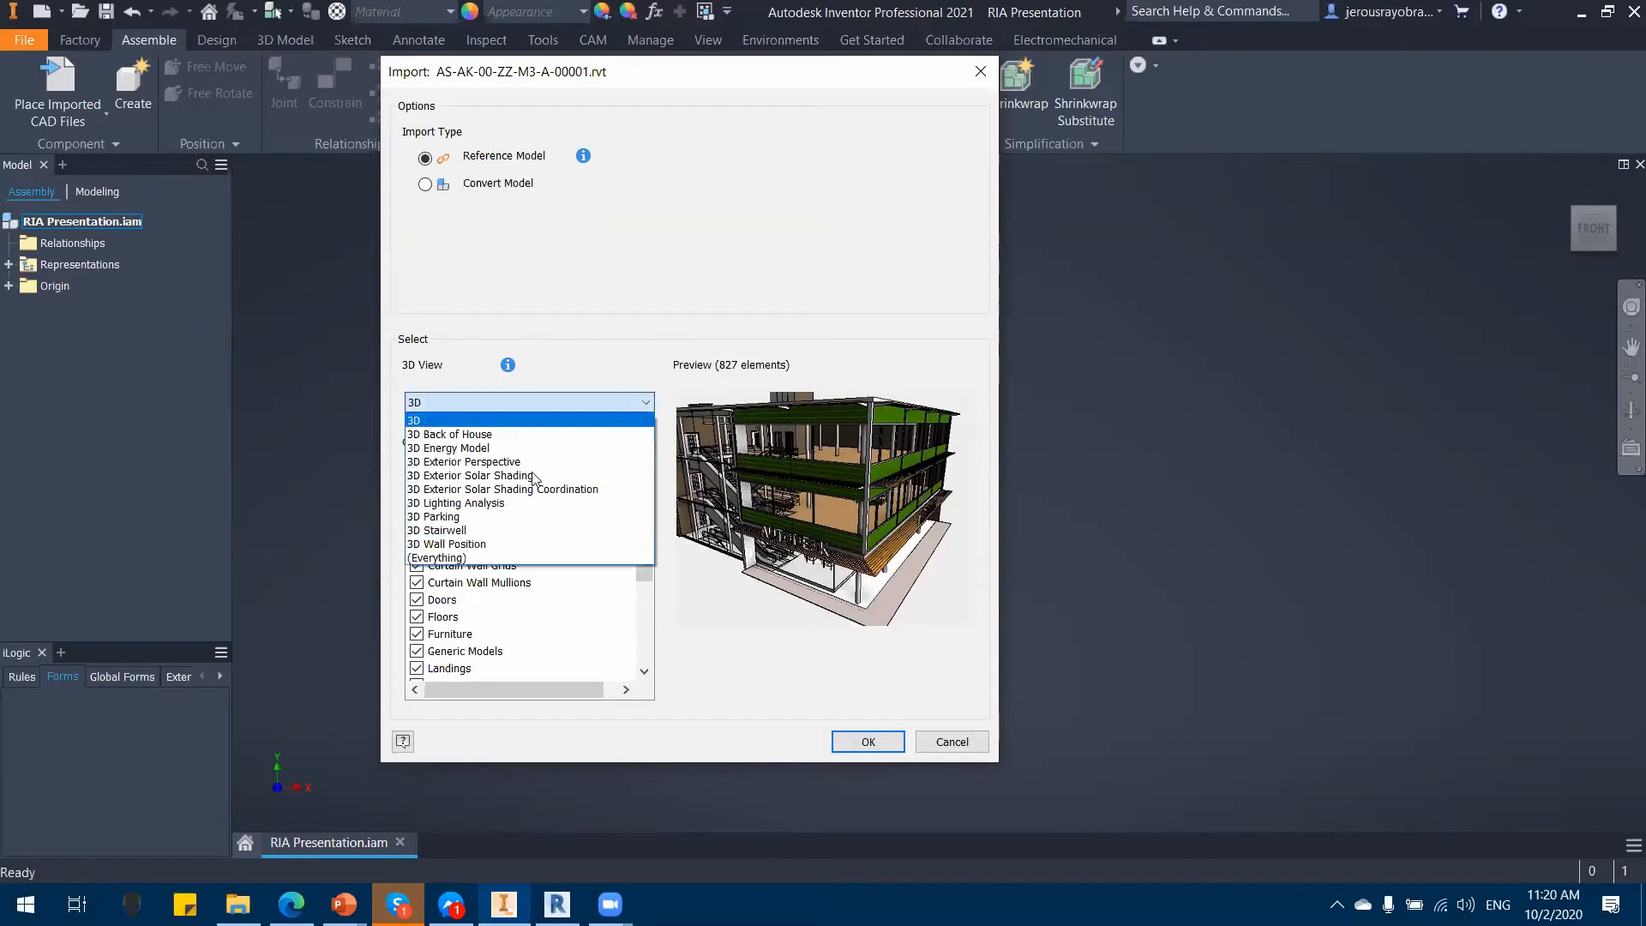
pyautogui.click(460, 406)
pyautogui.click(459, 406)
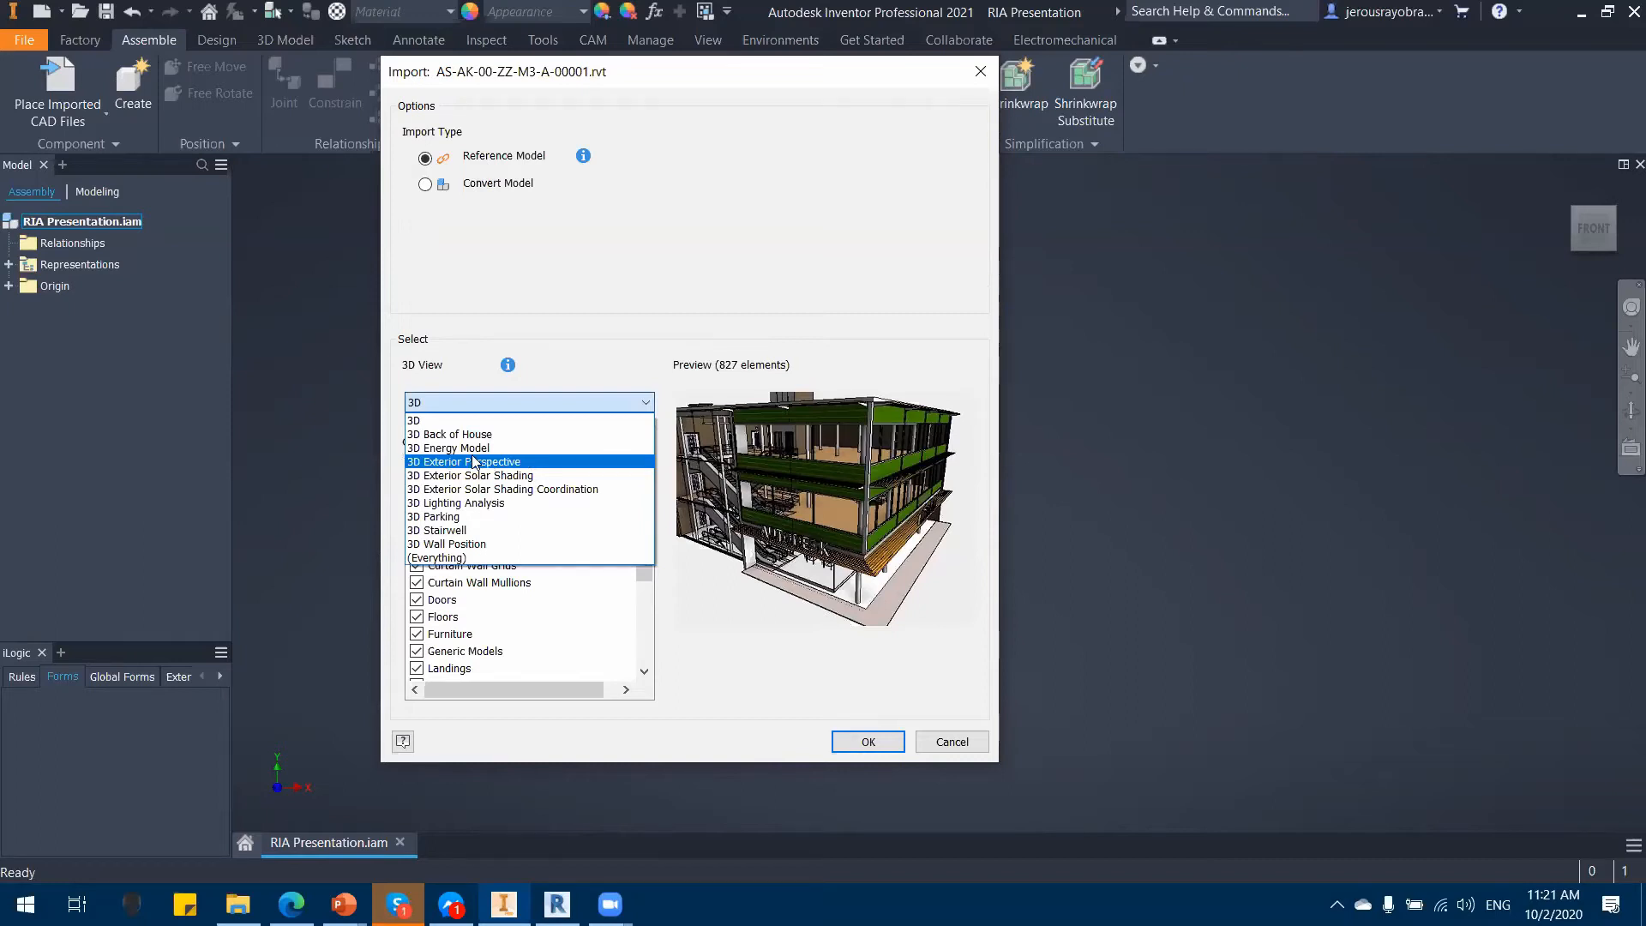
pyautogui.click(454, 422)
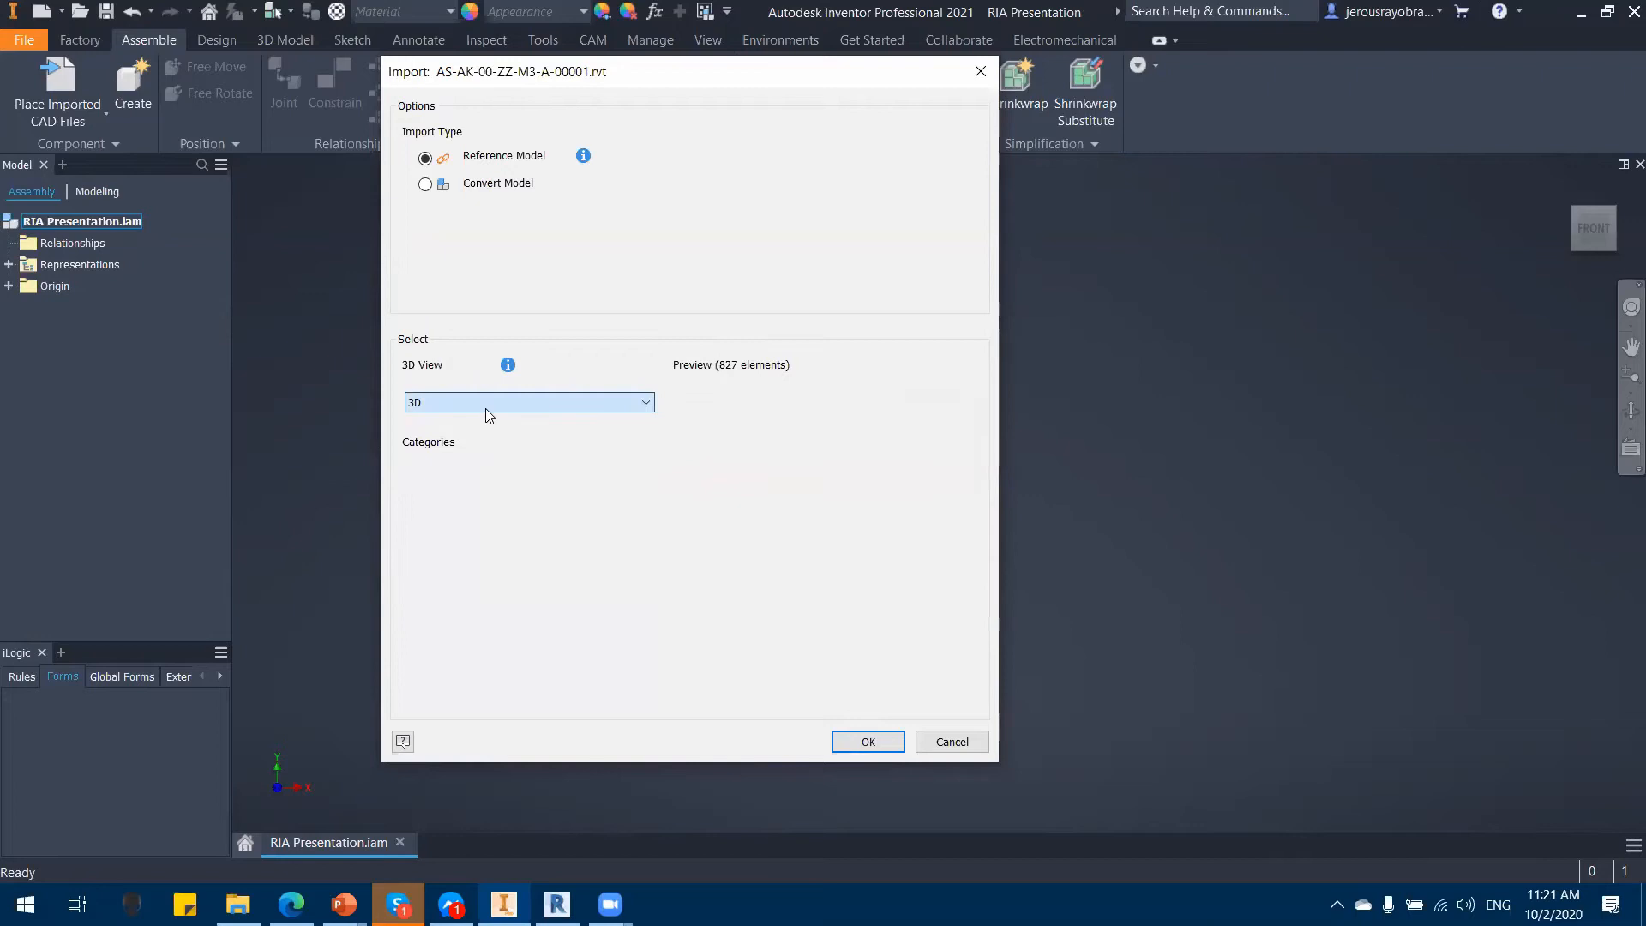
pyautogui.click(631, 412)
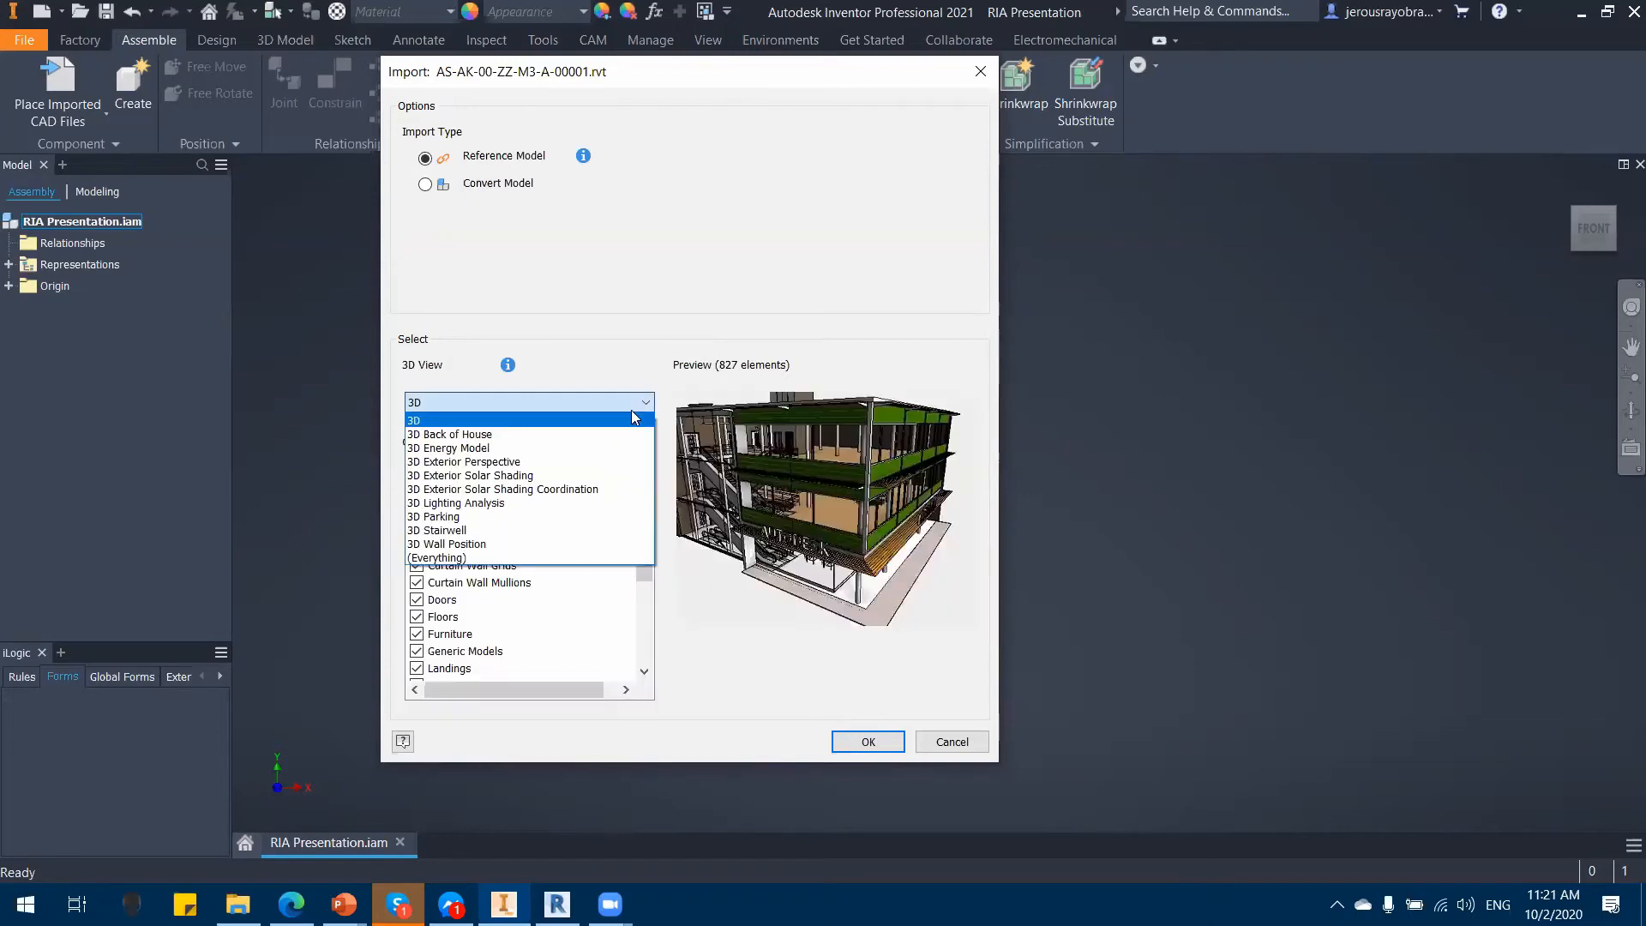
pyautogui.click(485, 477)
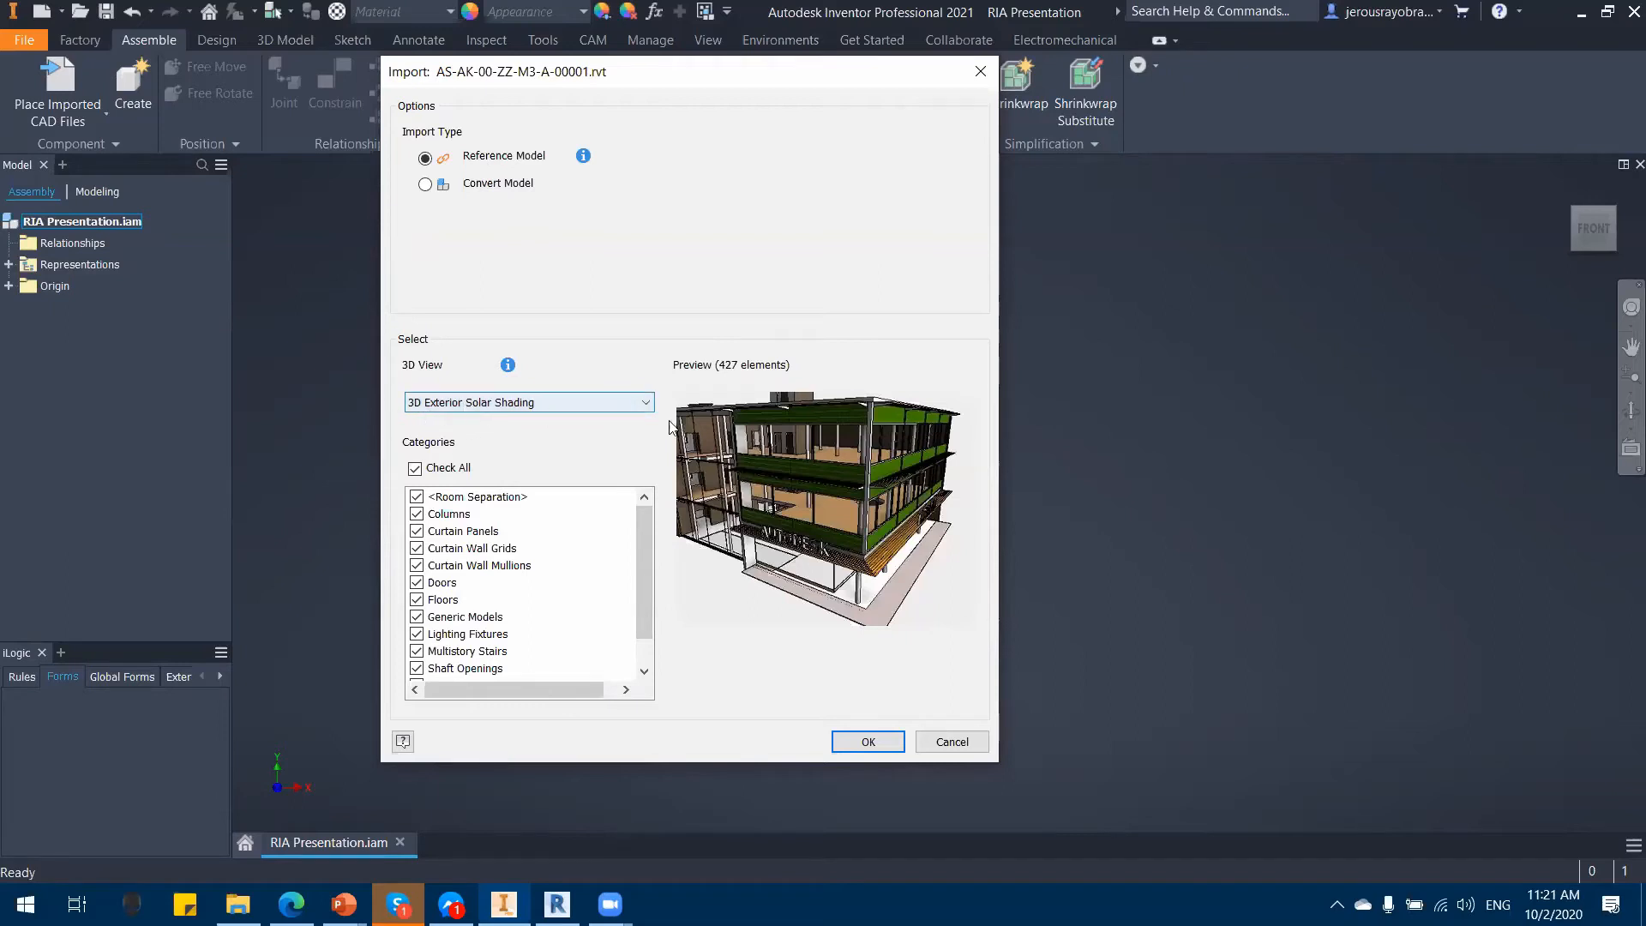
pyautogui.click(557, 904)
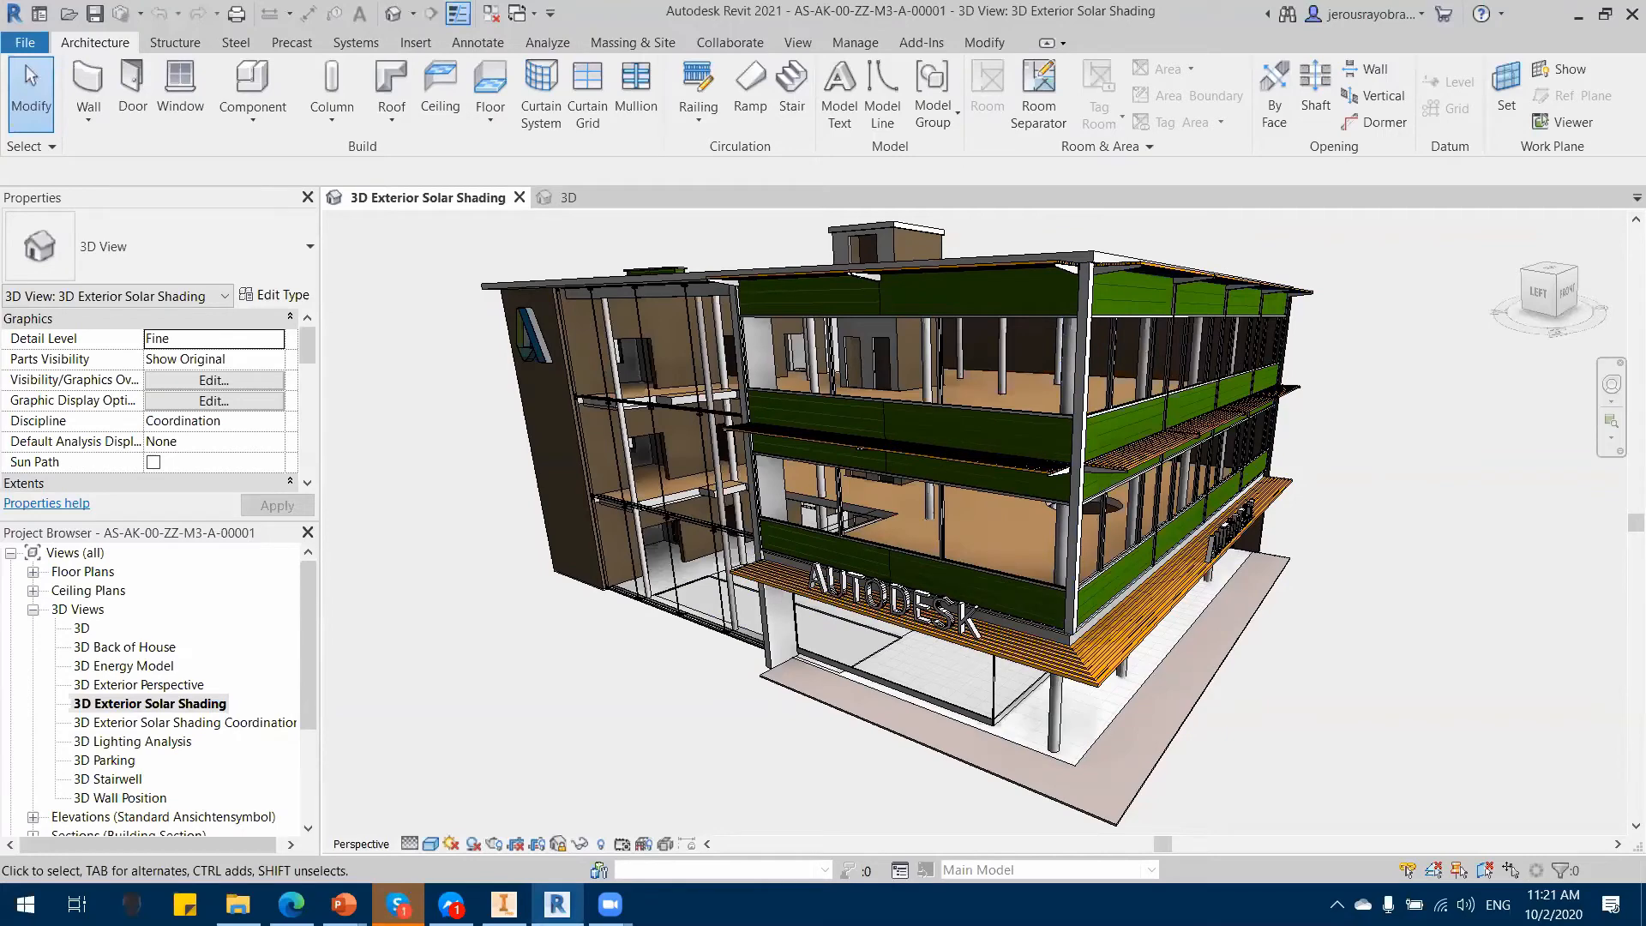
pyautogui.moveTo(557, 905)
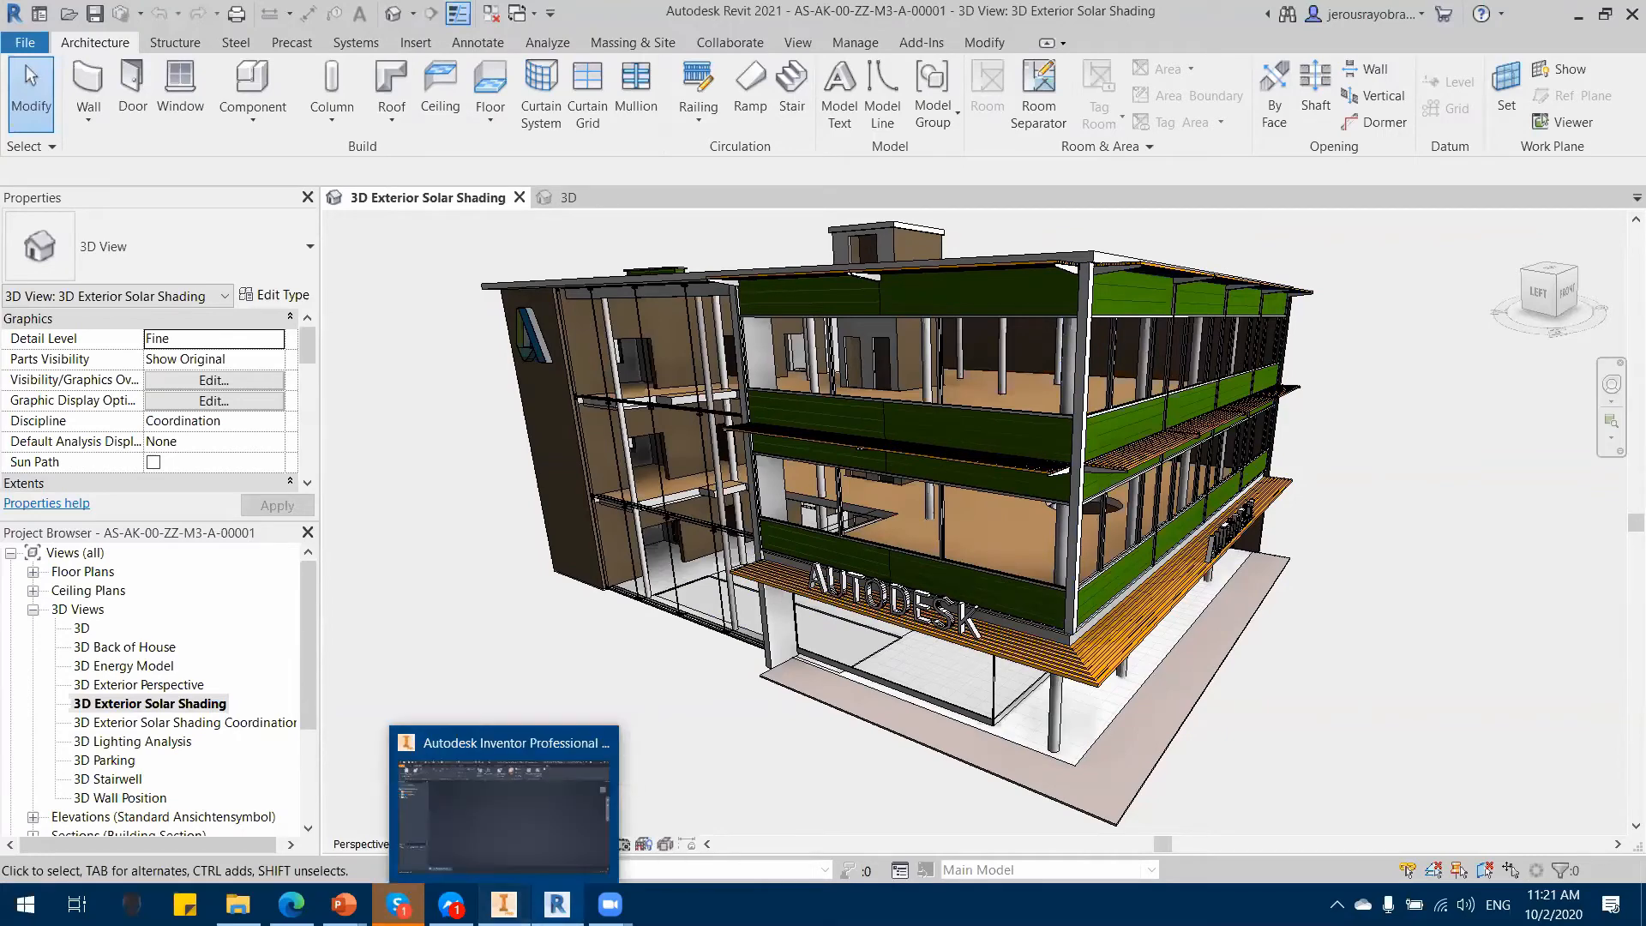
pyautogui.click(504, 905)
# Step: Import the chosen Revit view despite its element count, place it grounded at the origin and end the placement
pyautogui.click(864, 743)
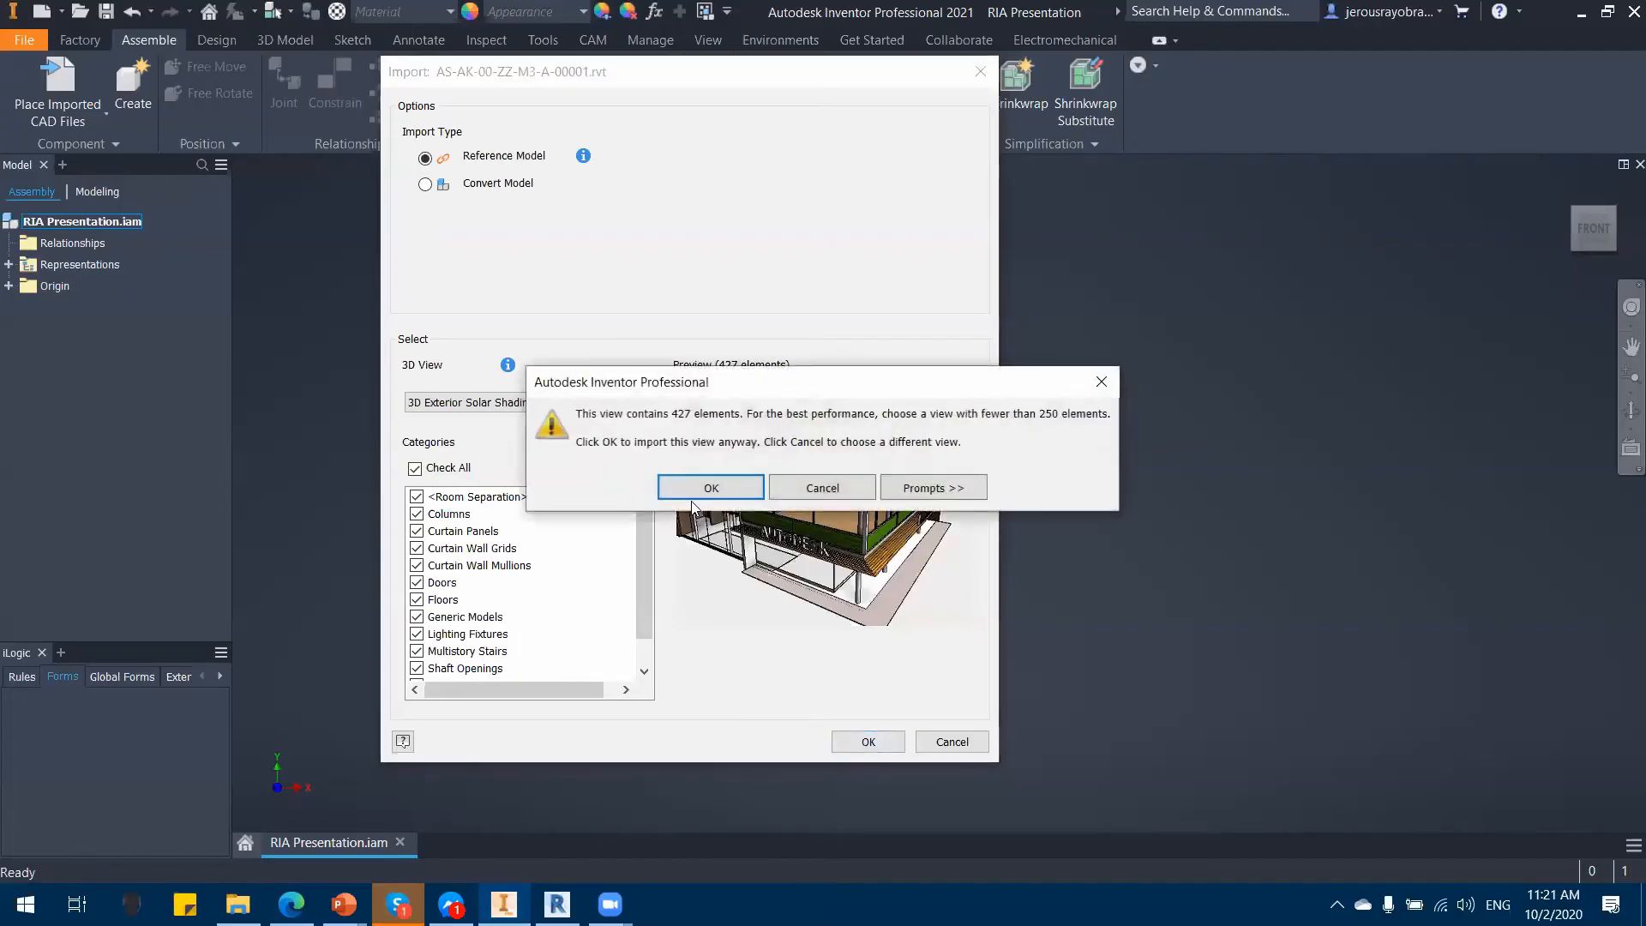
pyautogui.click(705, 487)
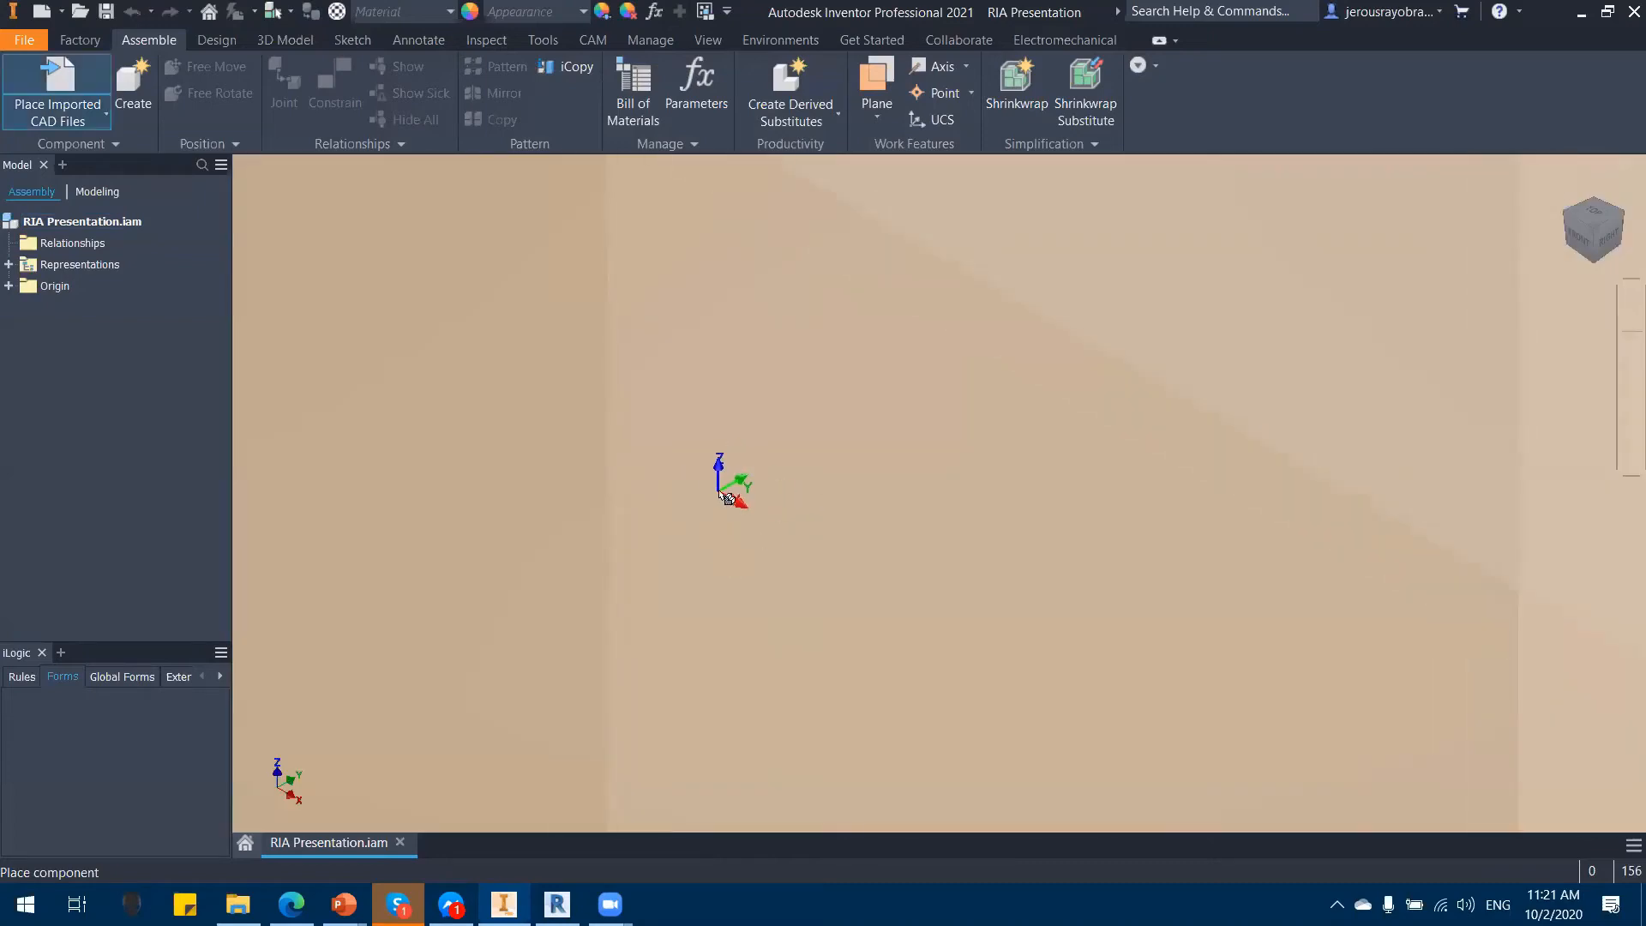
pyautogui.scroll(5, 727, 497)
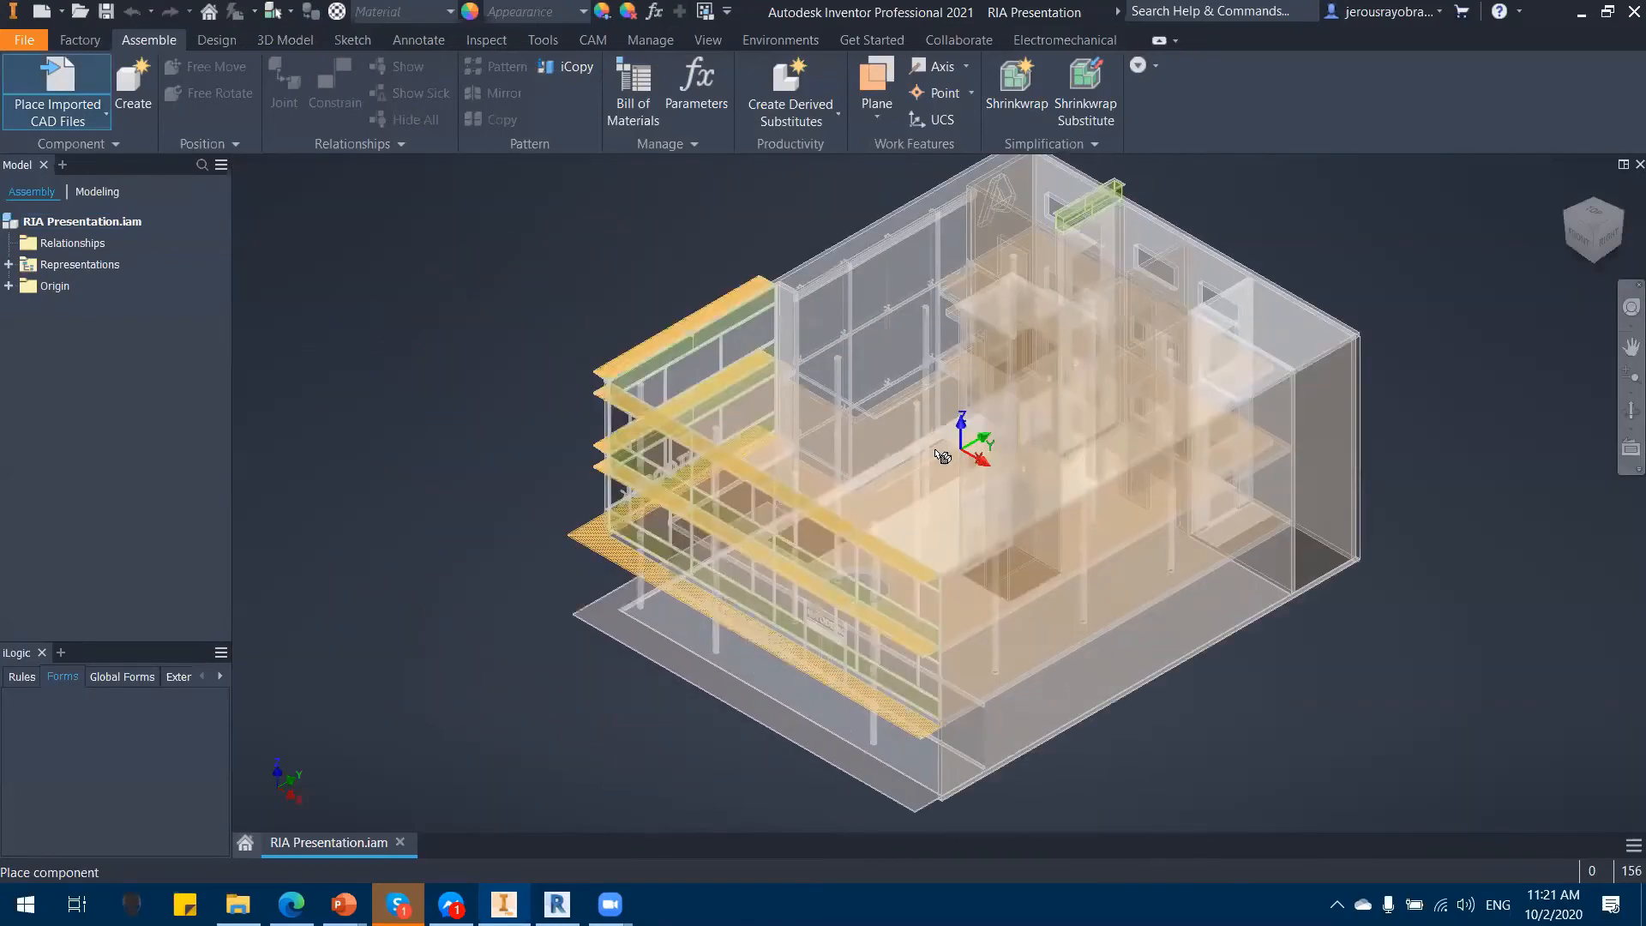
pyautogui.rightClick(758, 437)
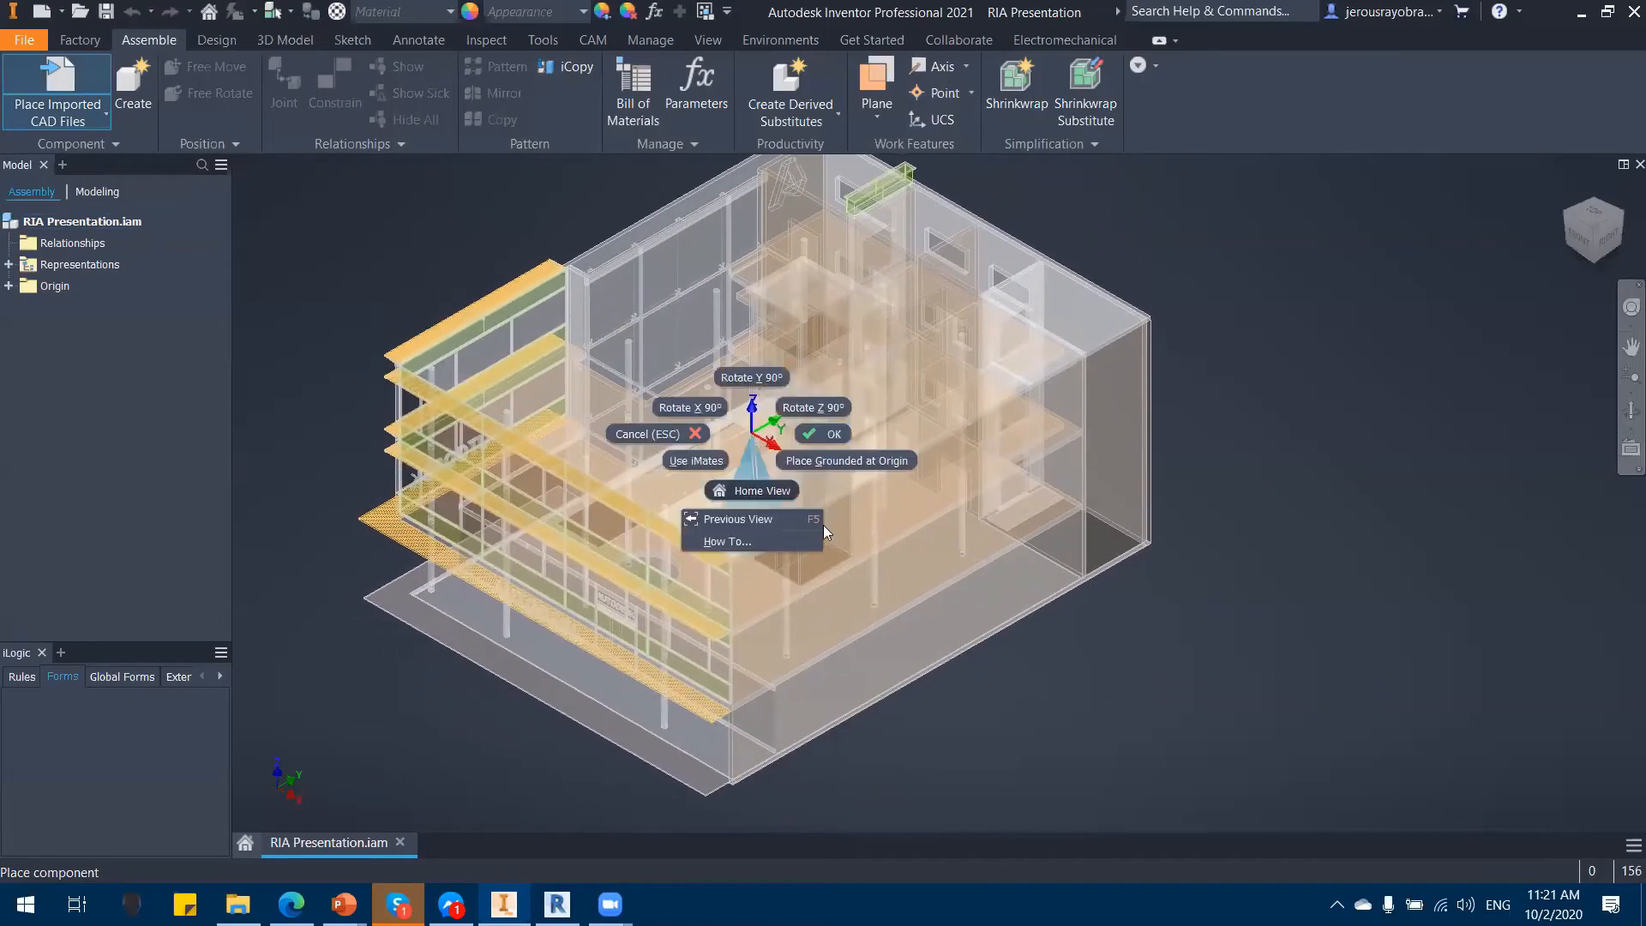
pyautogui.click(851, 463)
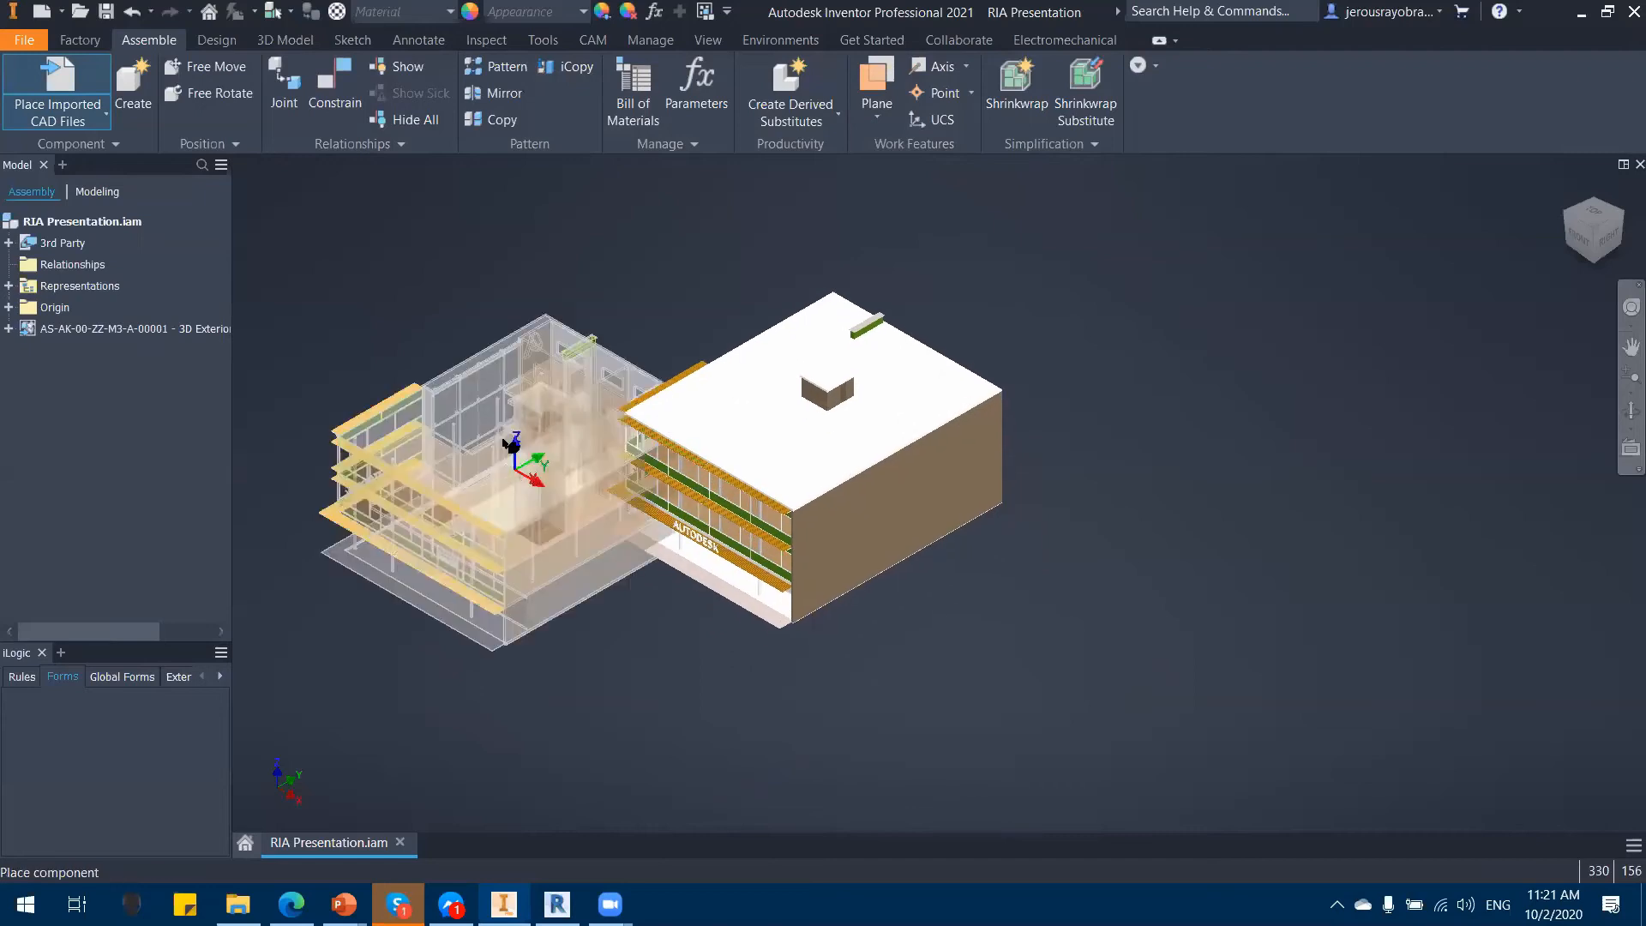
pyautogui.rightClick(463, 384)
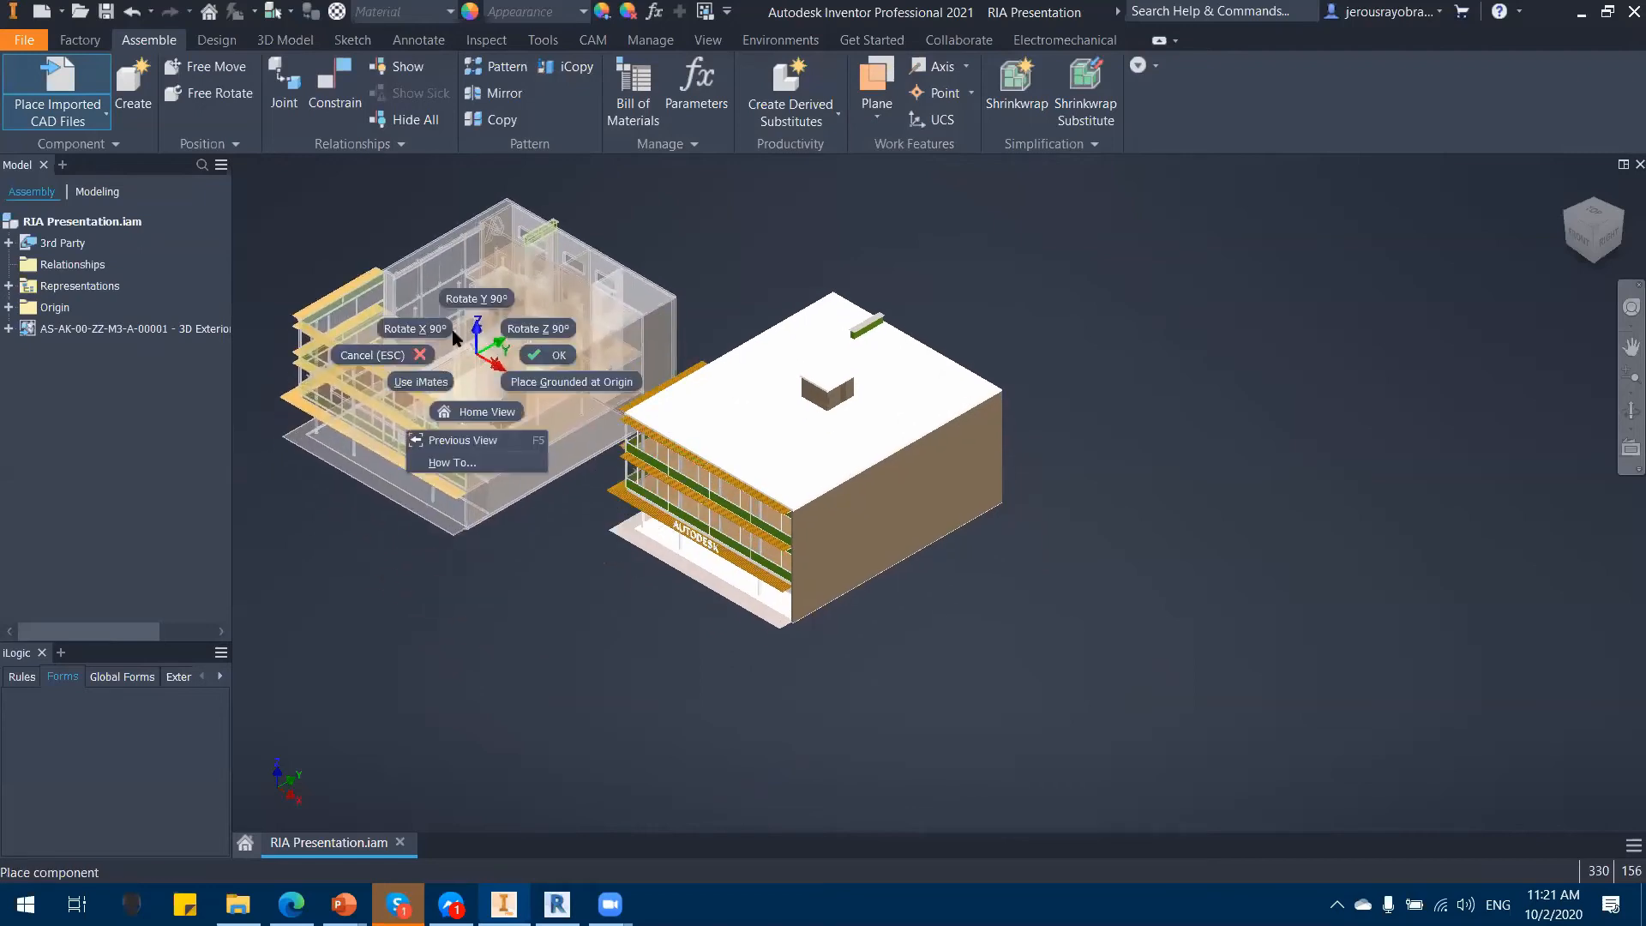
pyautogui.click(397, 371)
# Step: Examine the imported building from its glazed front corner, comparing its facade and signage with the Revit model
pyautogui.keyDown('shift'); pyautogui.moveTo(666, 573); pyautogui.dragTo(824, 533, button='middle'); pyautogui.keyUp('shift')
pyautogui.scroll(6, 685, 415)
pyautogui.moveTo(697, 411); pyautogui.dragTo(821, 472, button='middle')
pyautogui.scroll(-3, 799, 453)
pyautogui.keyDown('shift'); pyautogui.moveTo(878, 521); pyautogui.dragTo(880, 550, button='middle'); pyautogui.keyUp('shift')
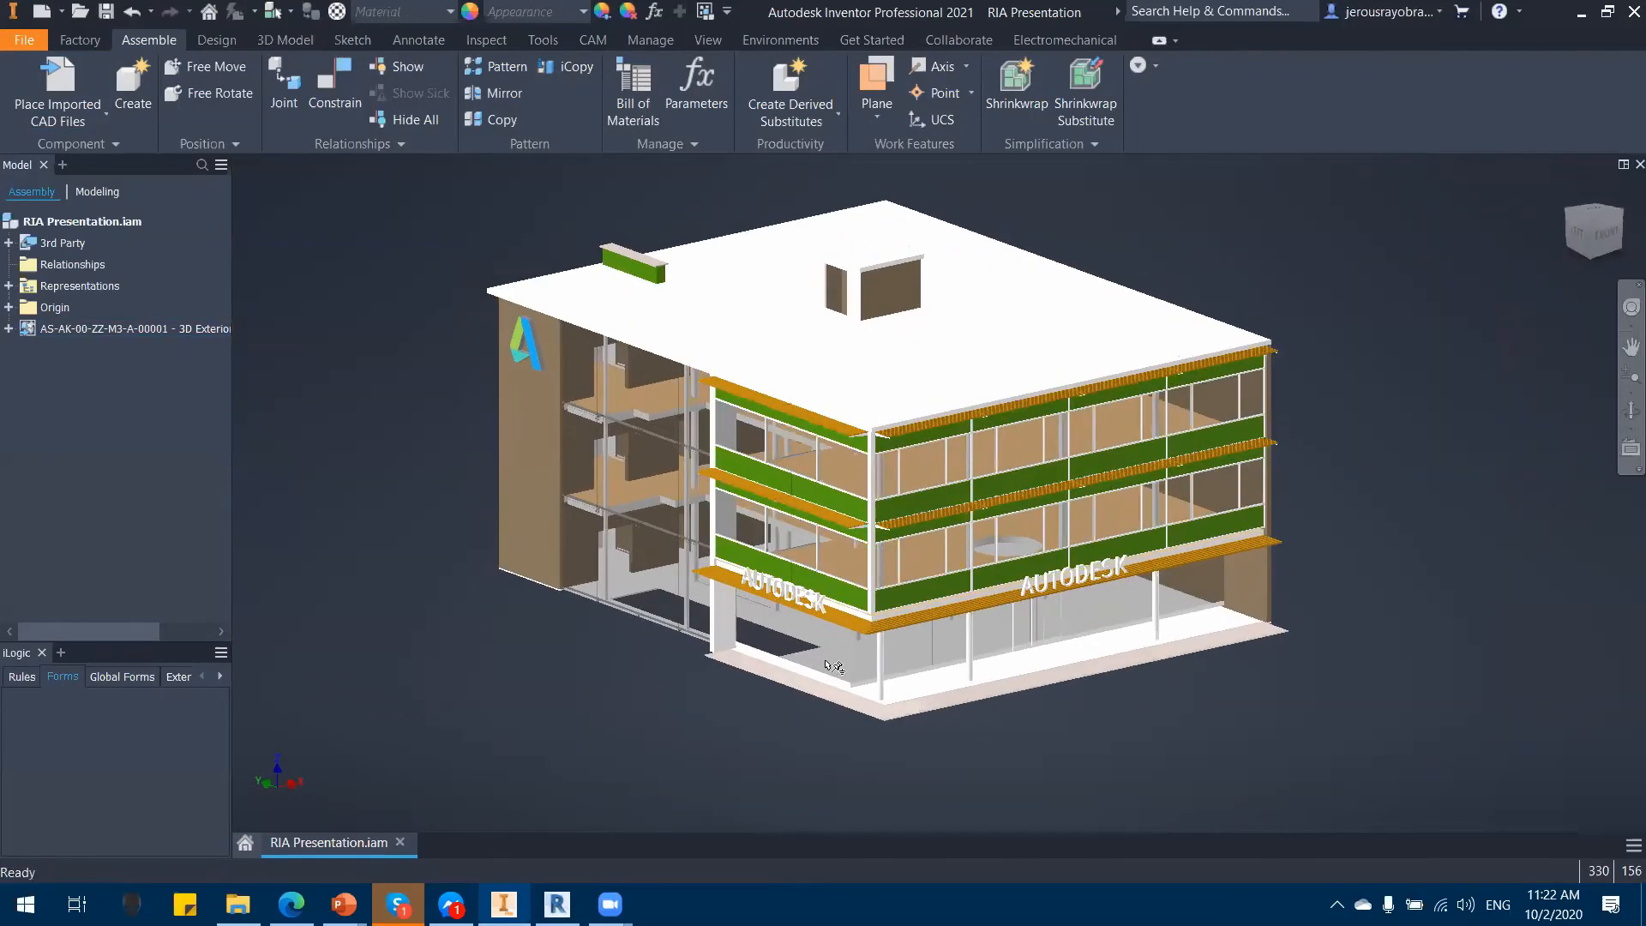
pyautogui.click(557, 904)
pyautogui.click(557, 904)
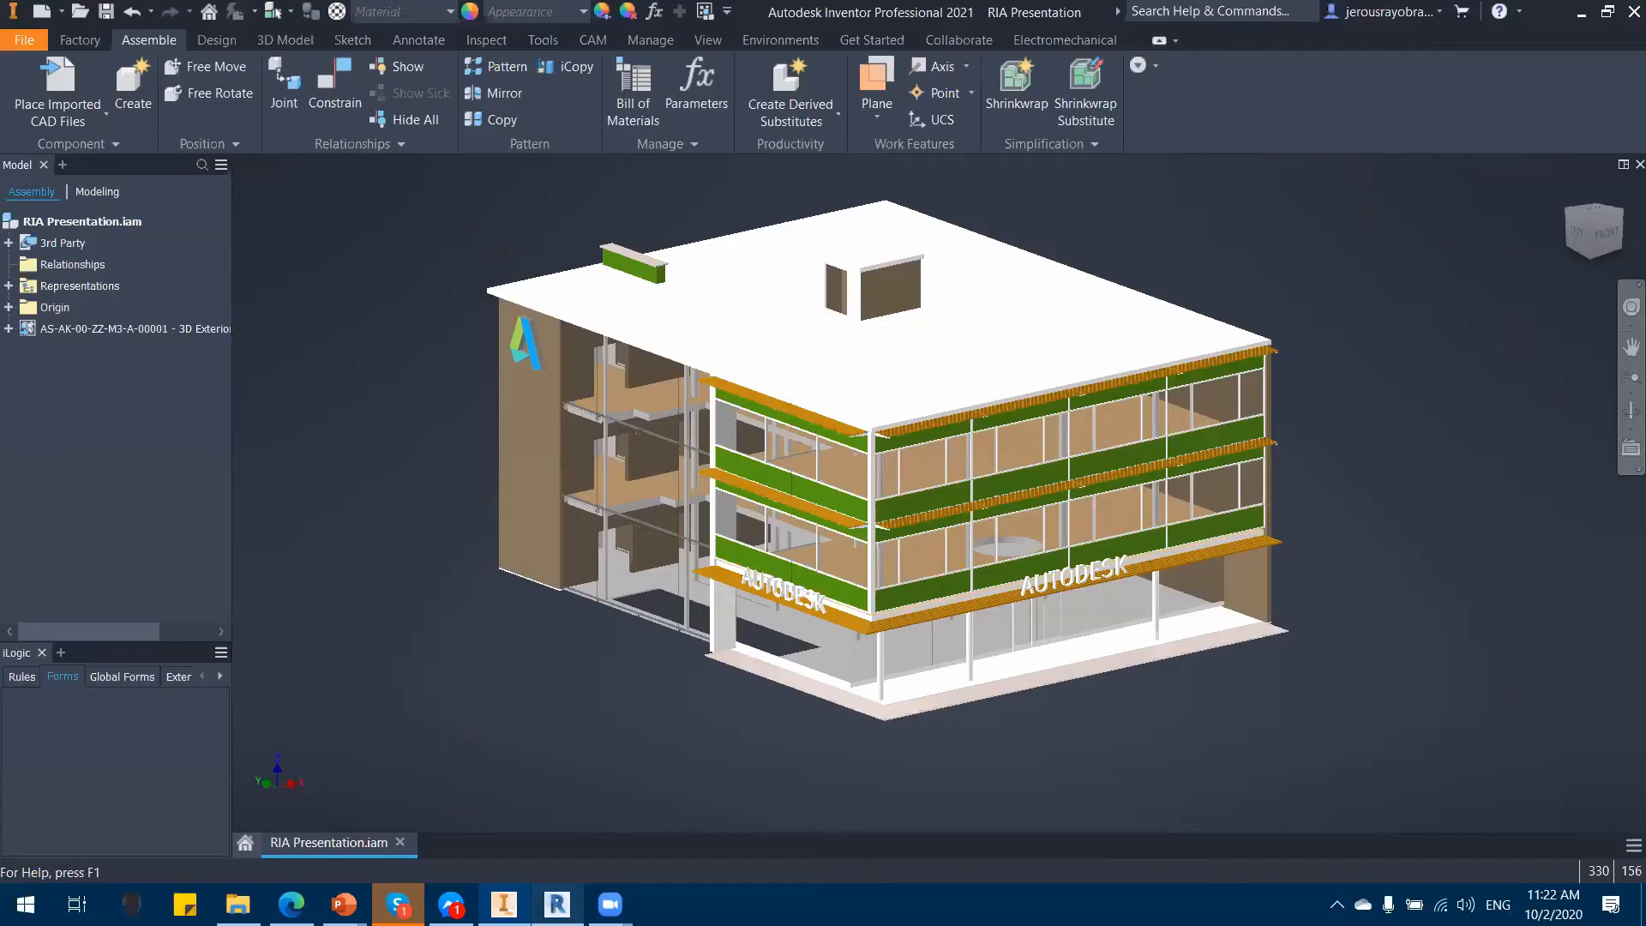
pyautogui.keyDown('shift'); pyautogui.moveTo(672, 672); pyautogui.dragTo(762, 672, button='middle'); pyautogui.keyUp('shift')
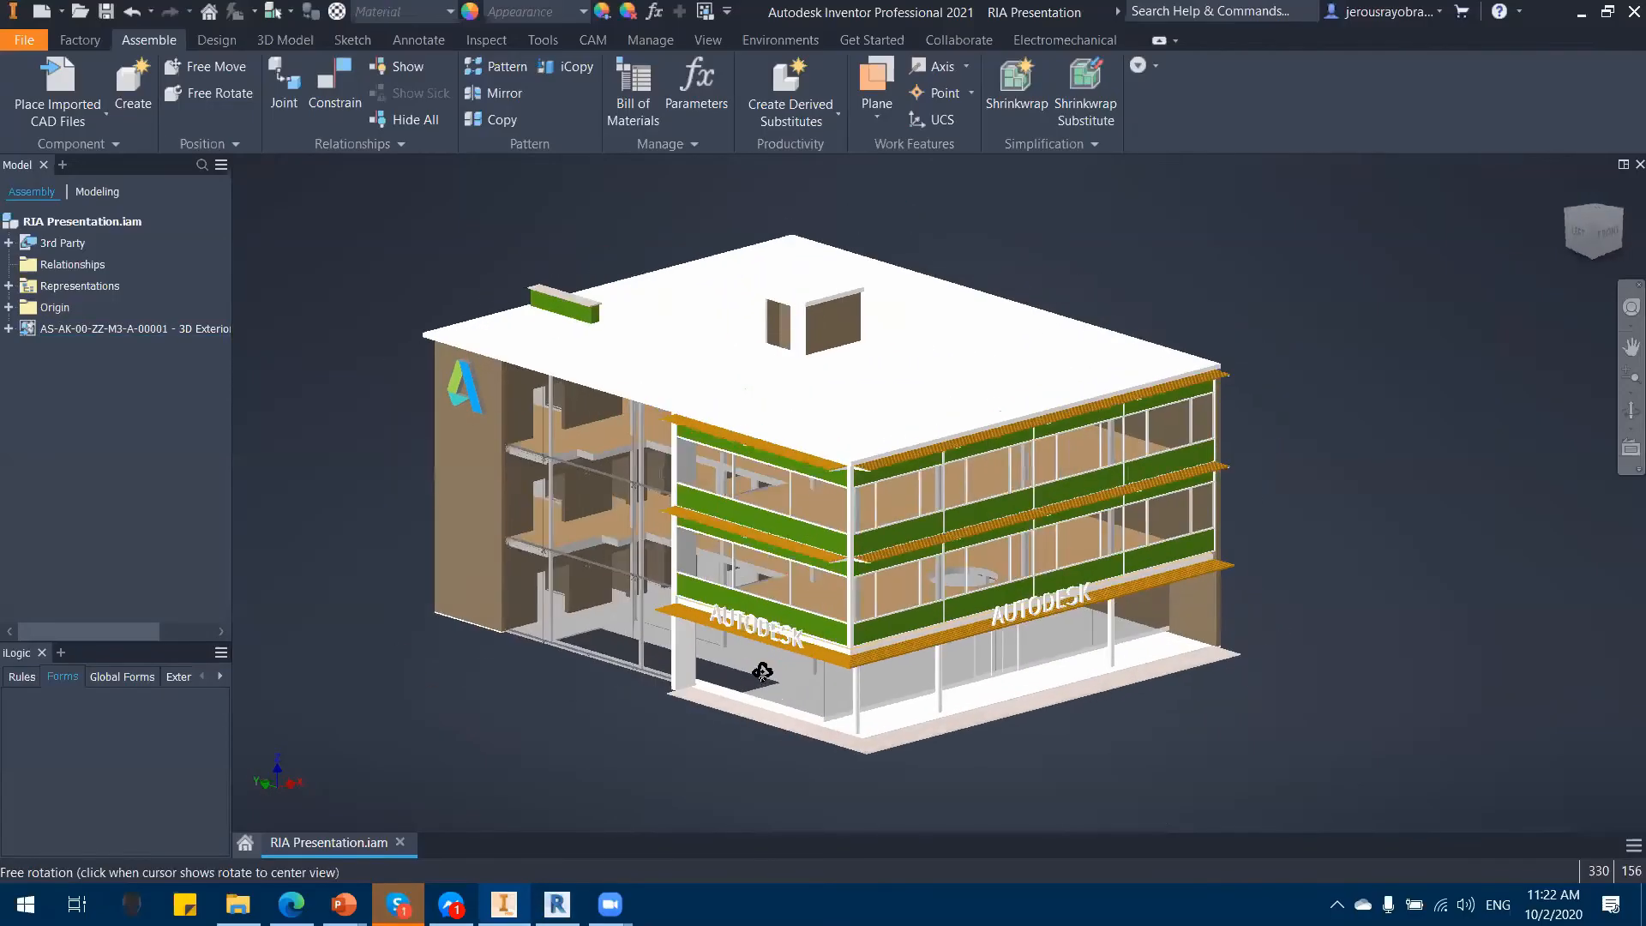
pyautogui.scroll(4, 762, 673)
pyautogui.scroll(-5, 759, 669)
pyautogui.scroll(3, 772, 660)
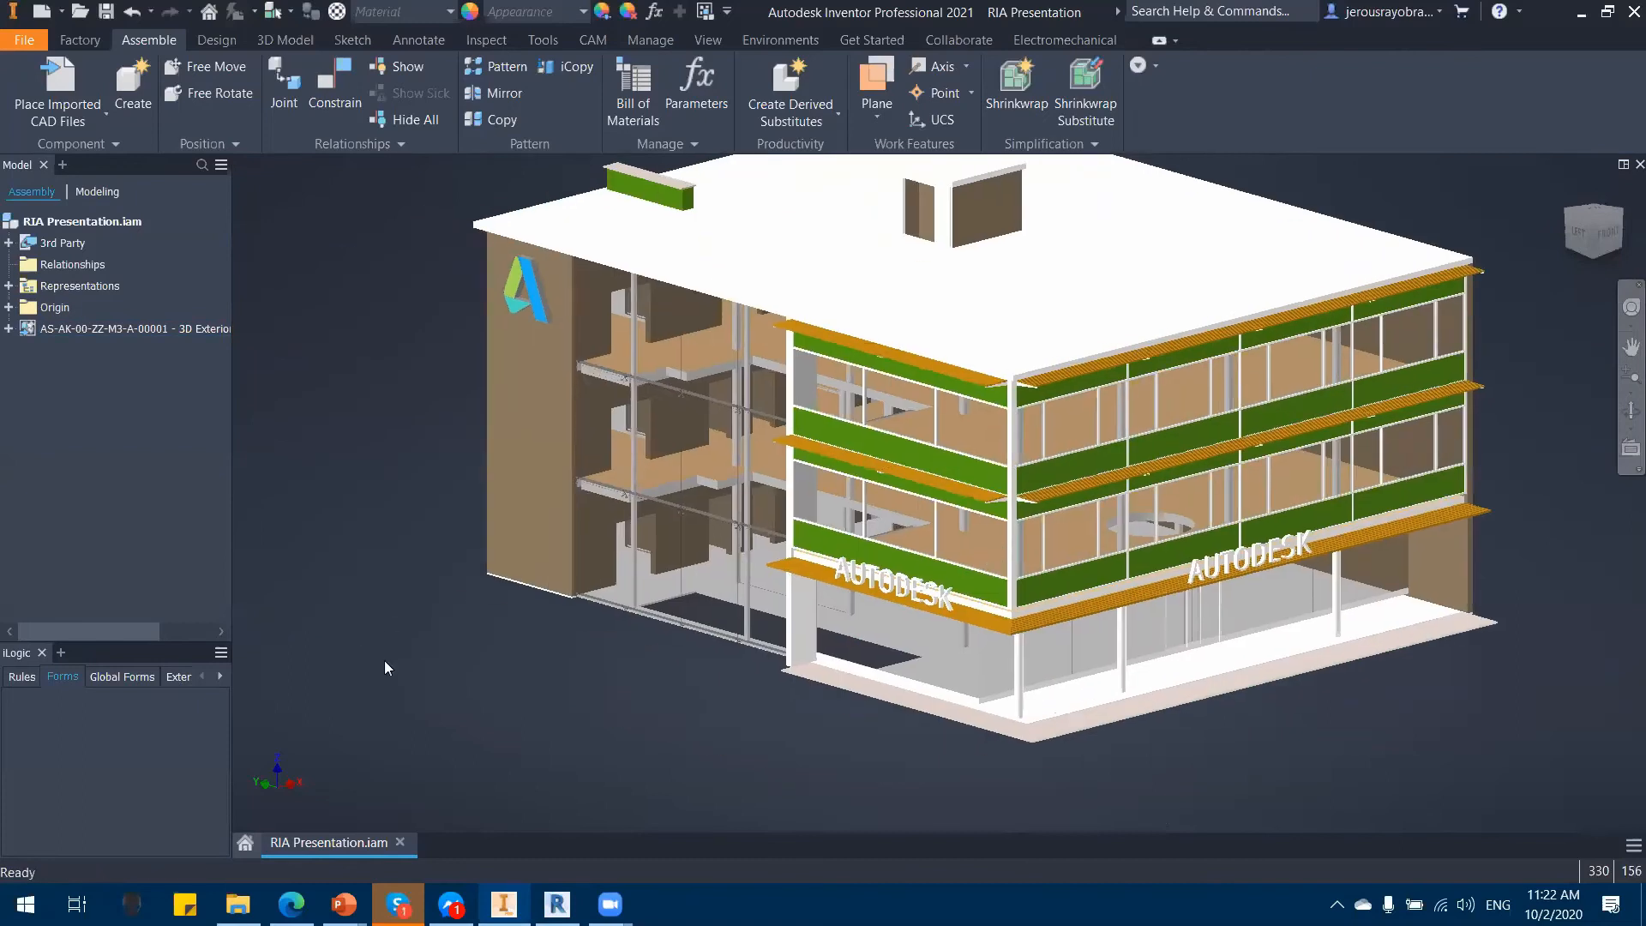
# Step: Set the selection filter to Part Priority and inspect the individual sunshade panels on the building's facade
pyautogui.rightClick(432, 674)
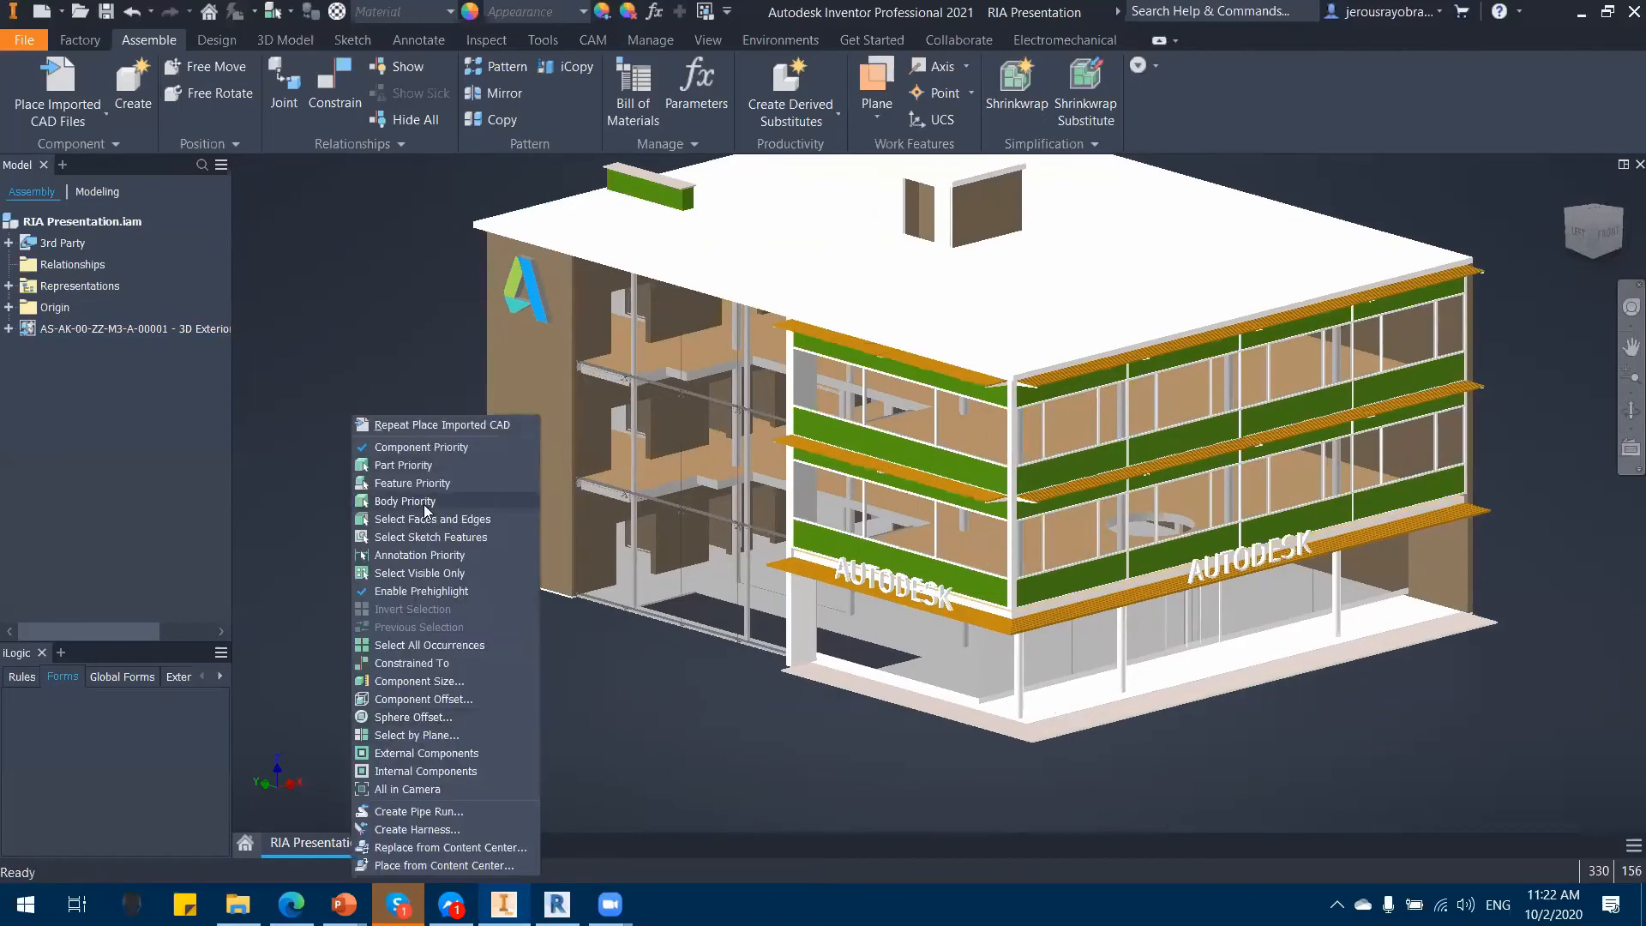
pyautogui.click(422, 461)
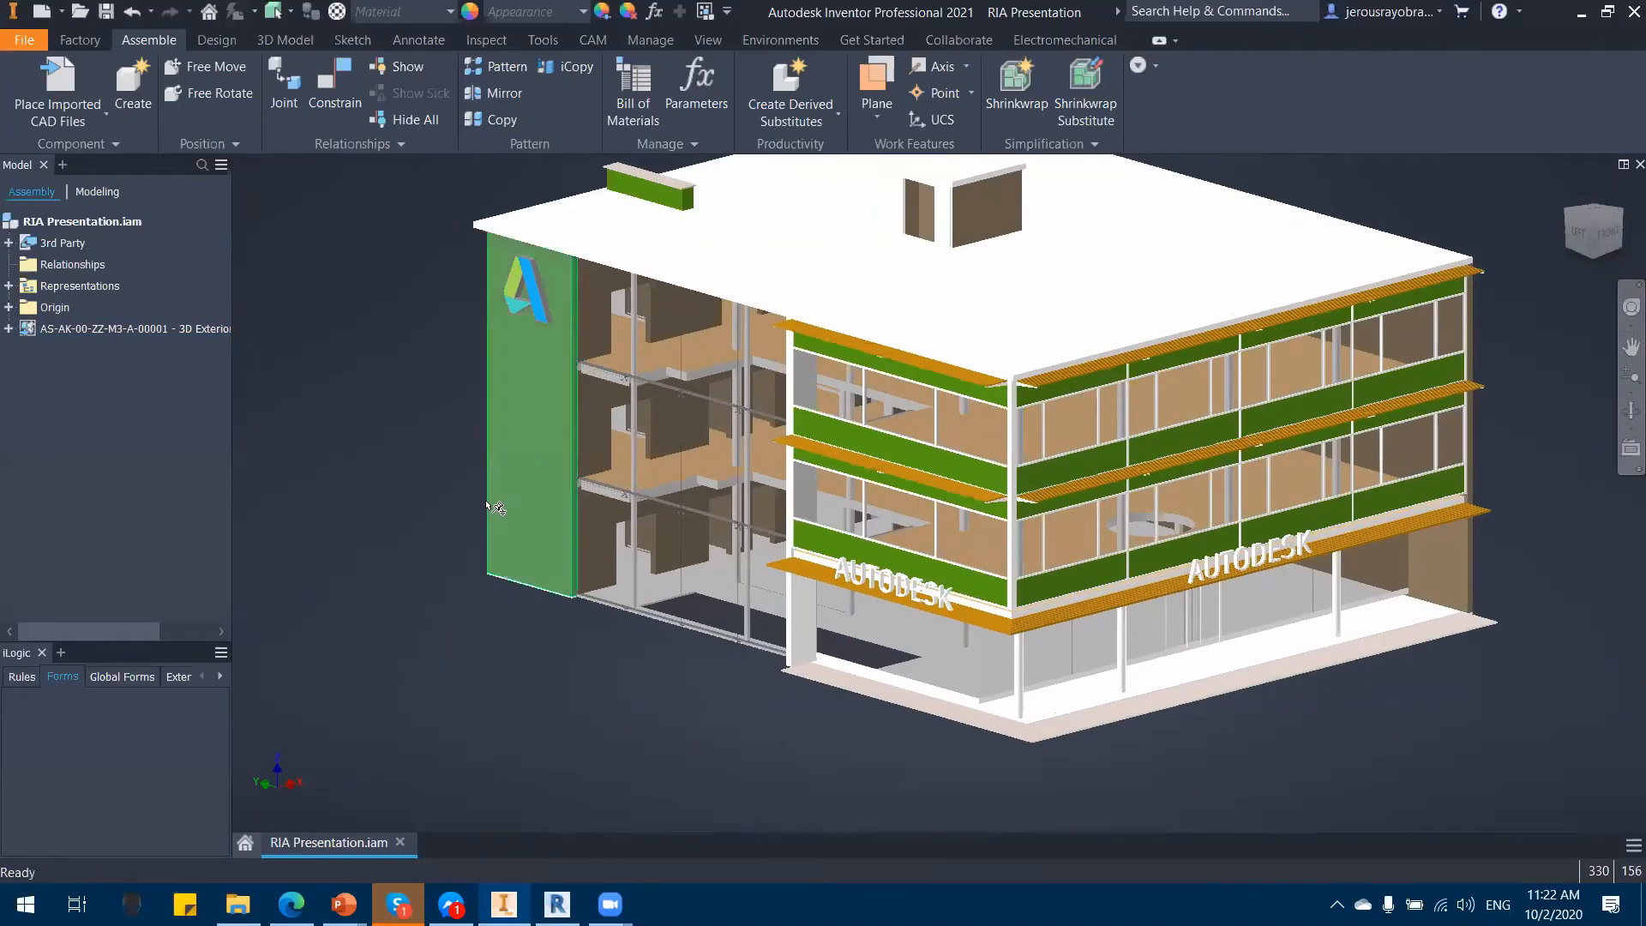
pyautogui.moveTo(867, 431); pyautogui.dragTo(811, 463, button='middle')
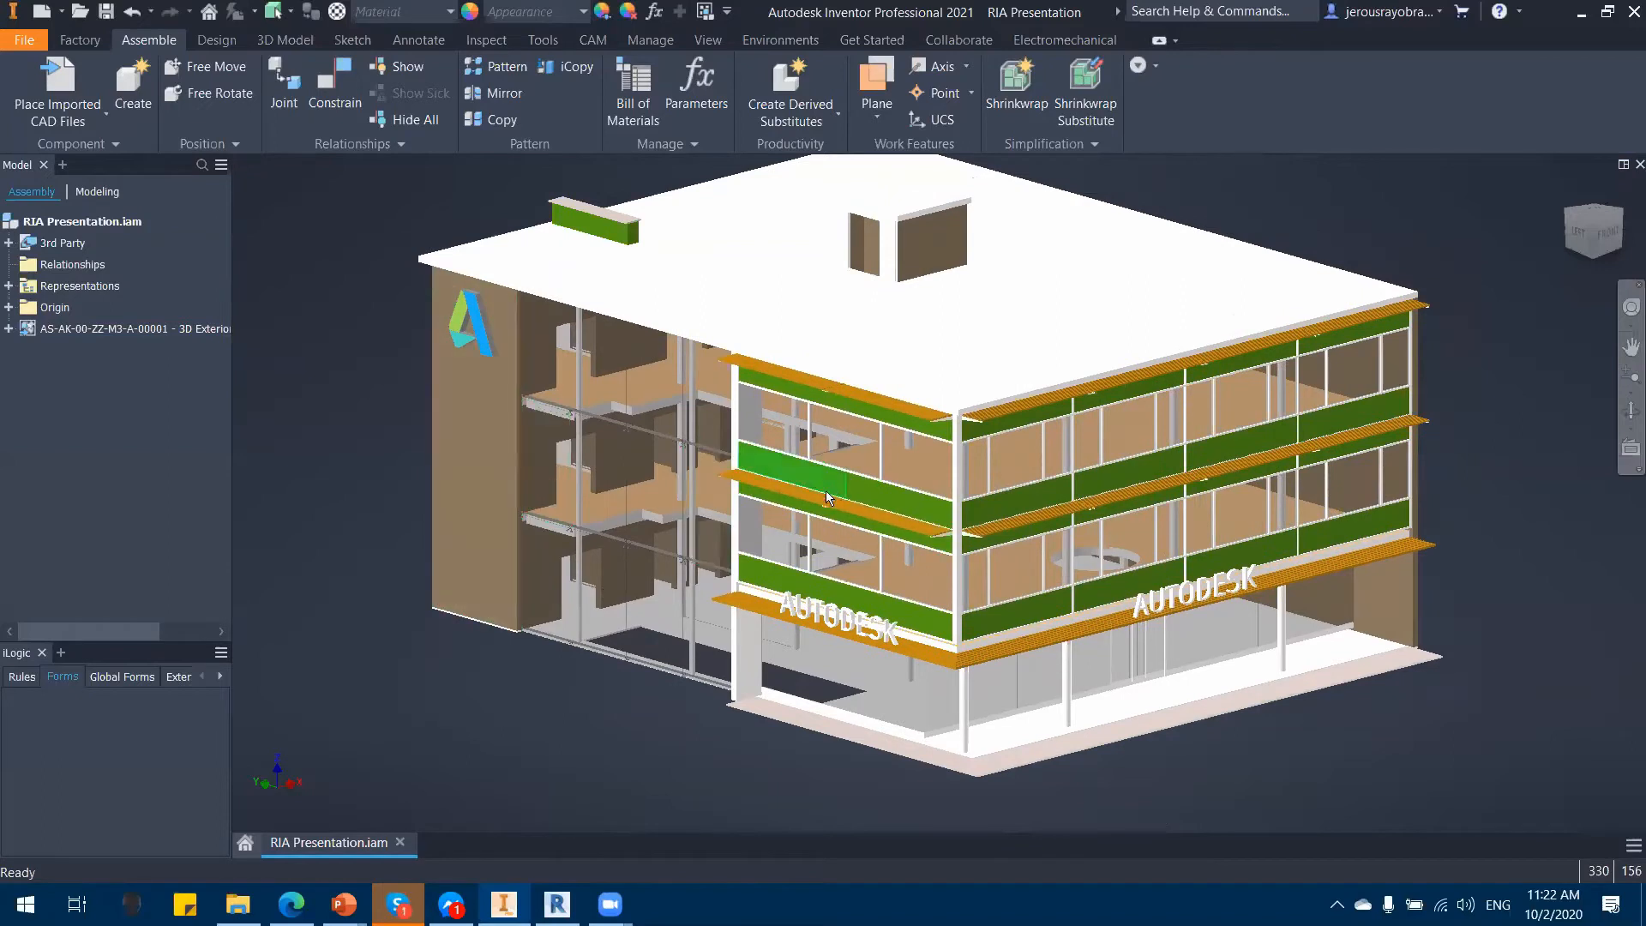
pyautogui.scroll(5, 933, 548)
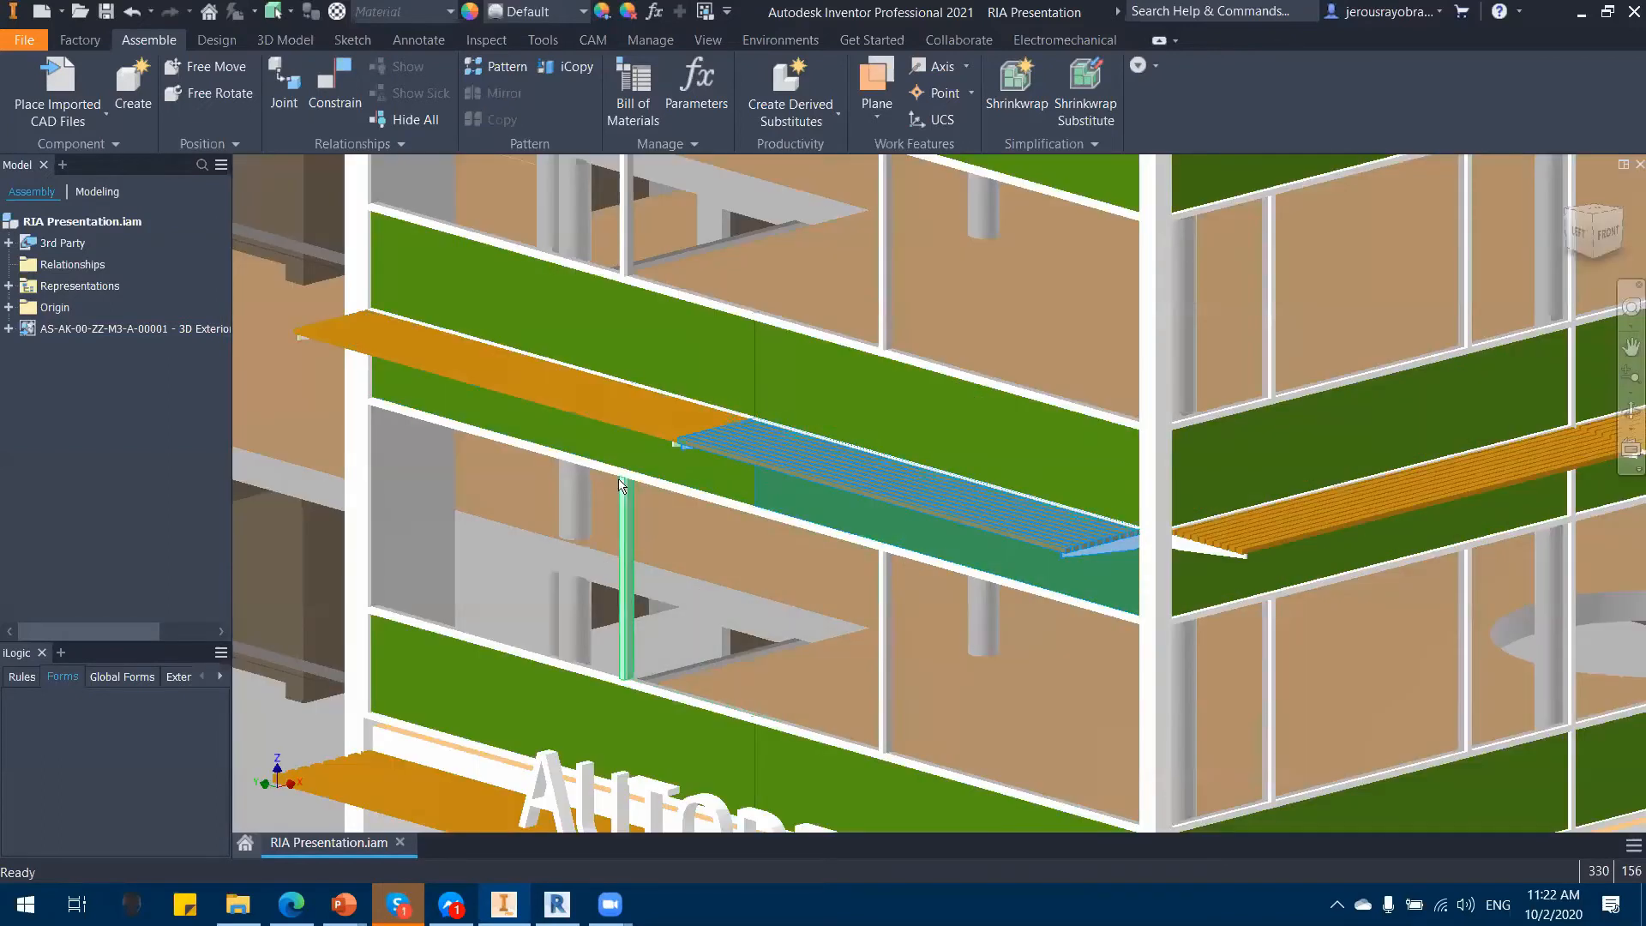
pyautogui.scroll(3, 610, 449)
pyautogui.scroll(-5, 730, 472)
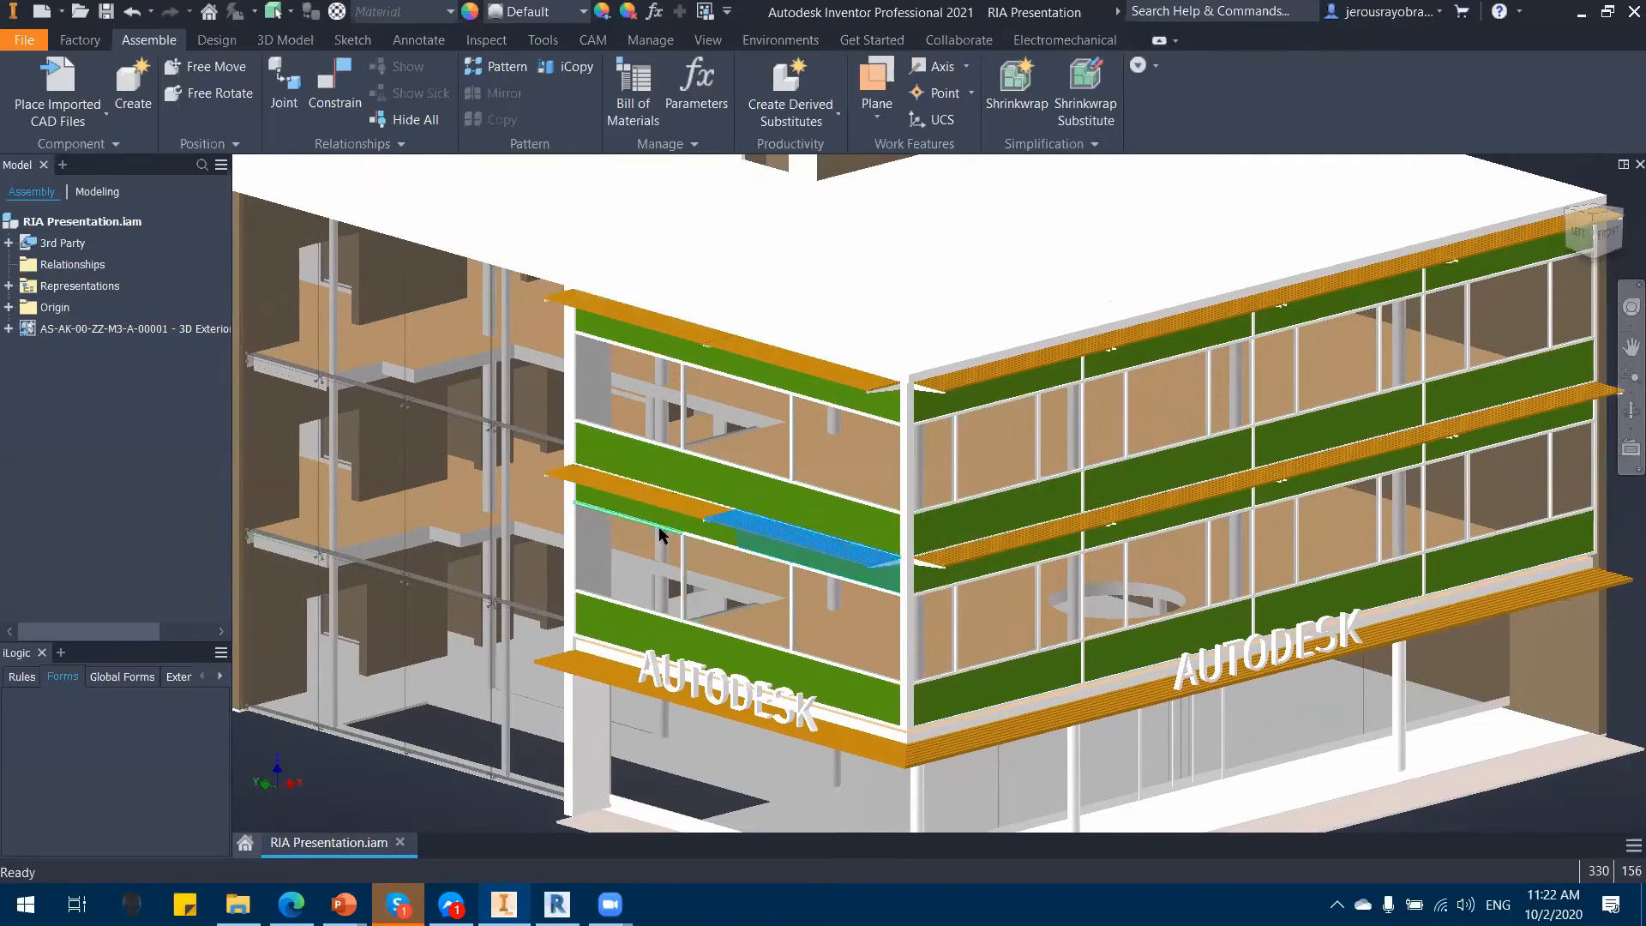
pyautogui.scroll(5, 661, 509)
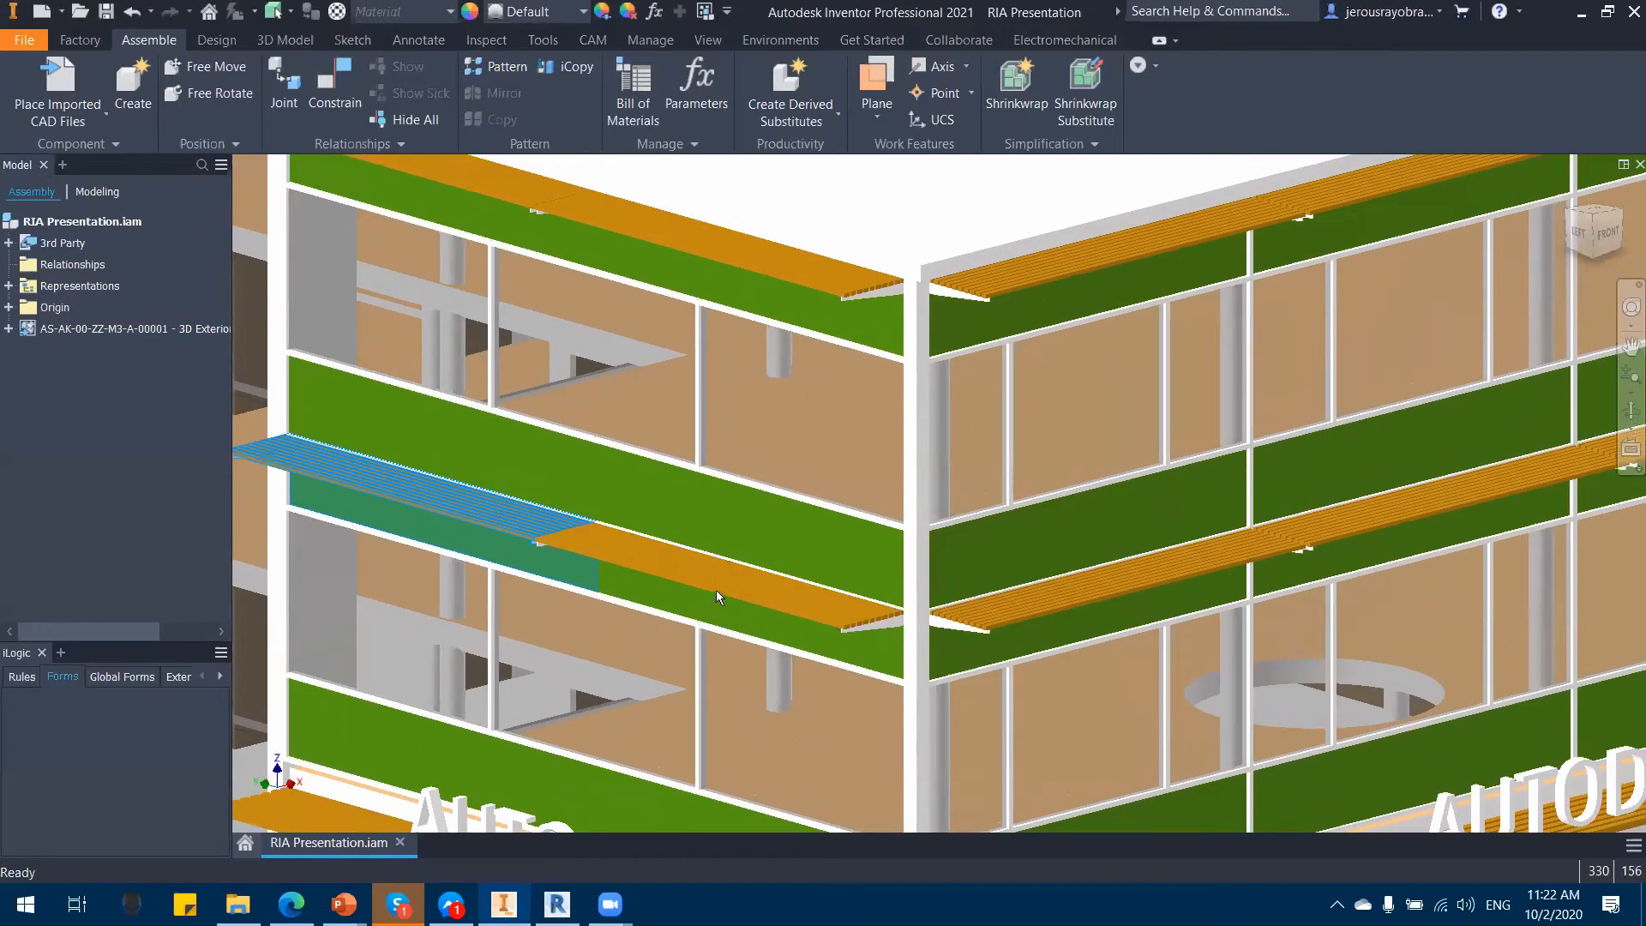
# Step: Start opening a file and browse to the Revit to Inventor AnyCAD folder
pyautogui.click(25, 41)
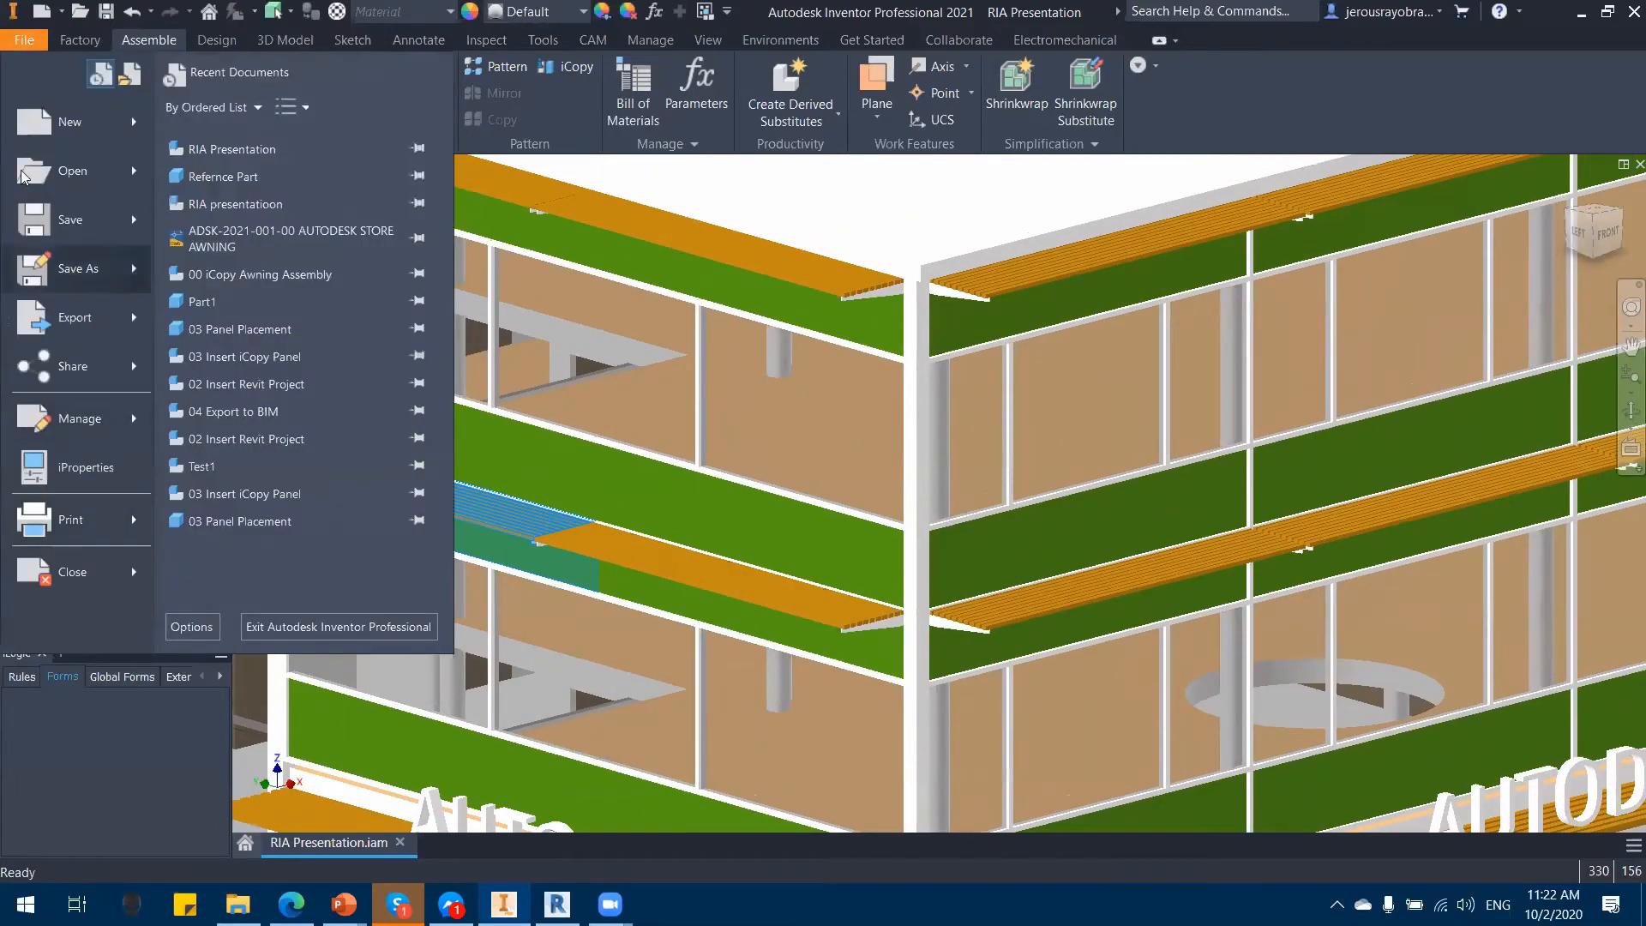
pyautogui.click(71, 172)
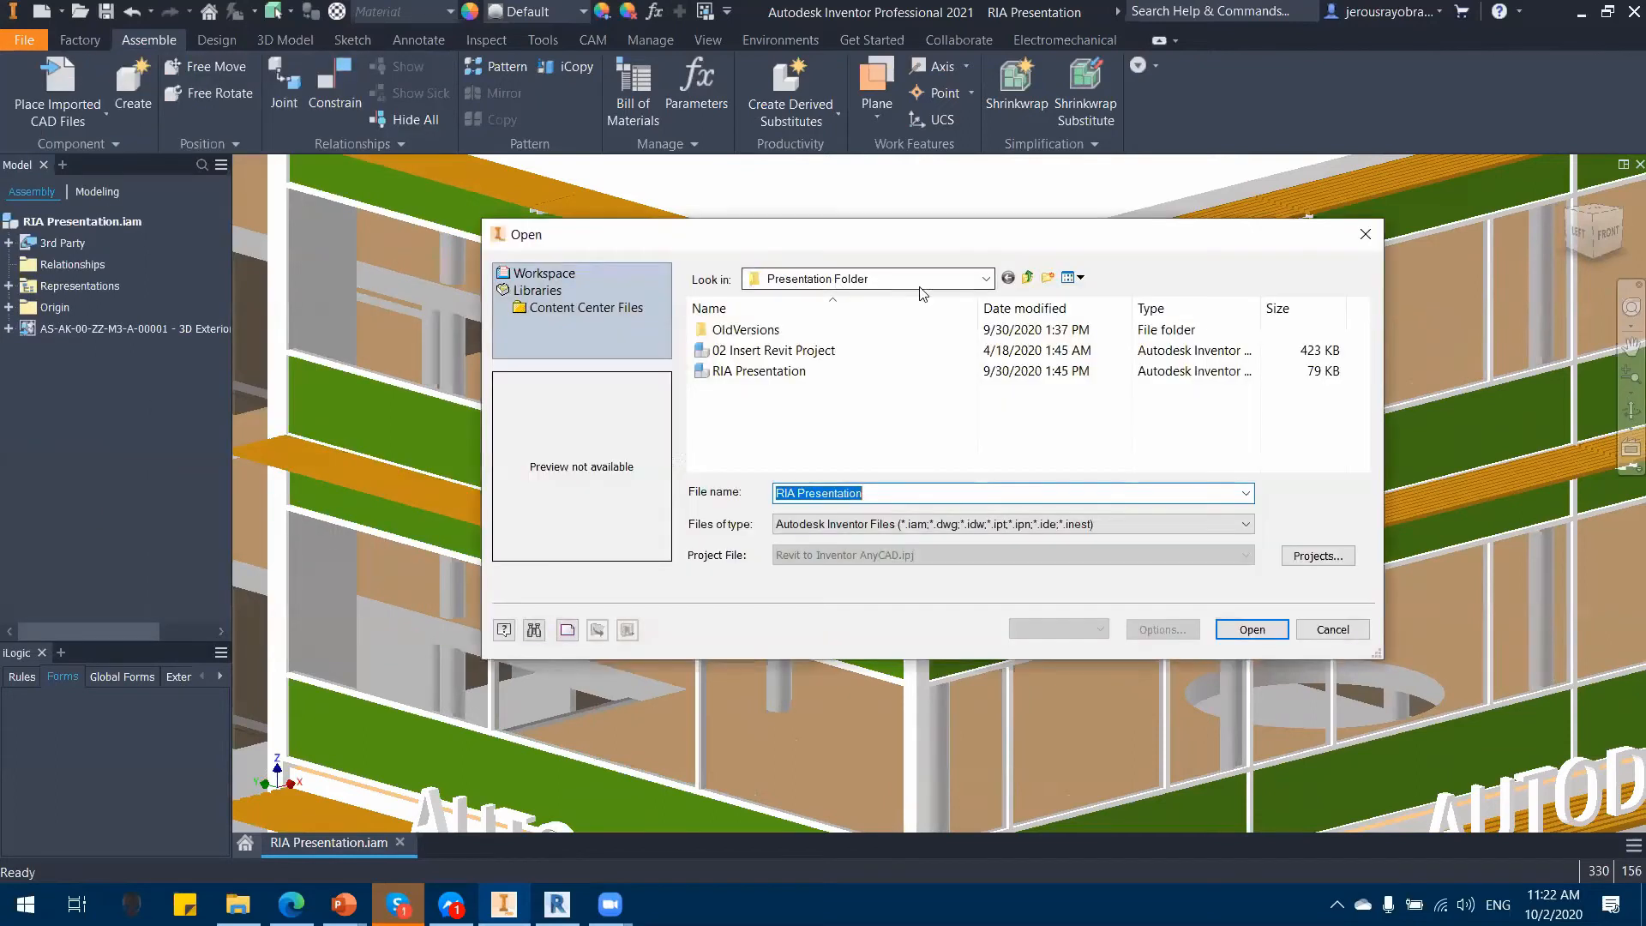
pyautogui.click(1030, 278)
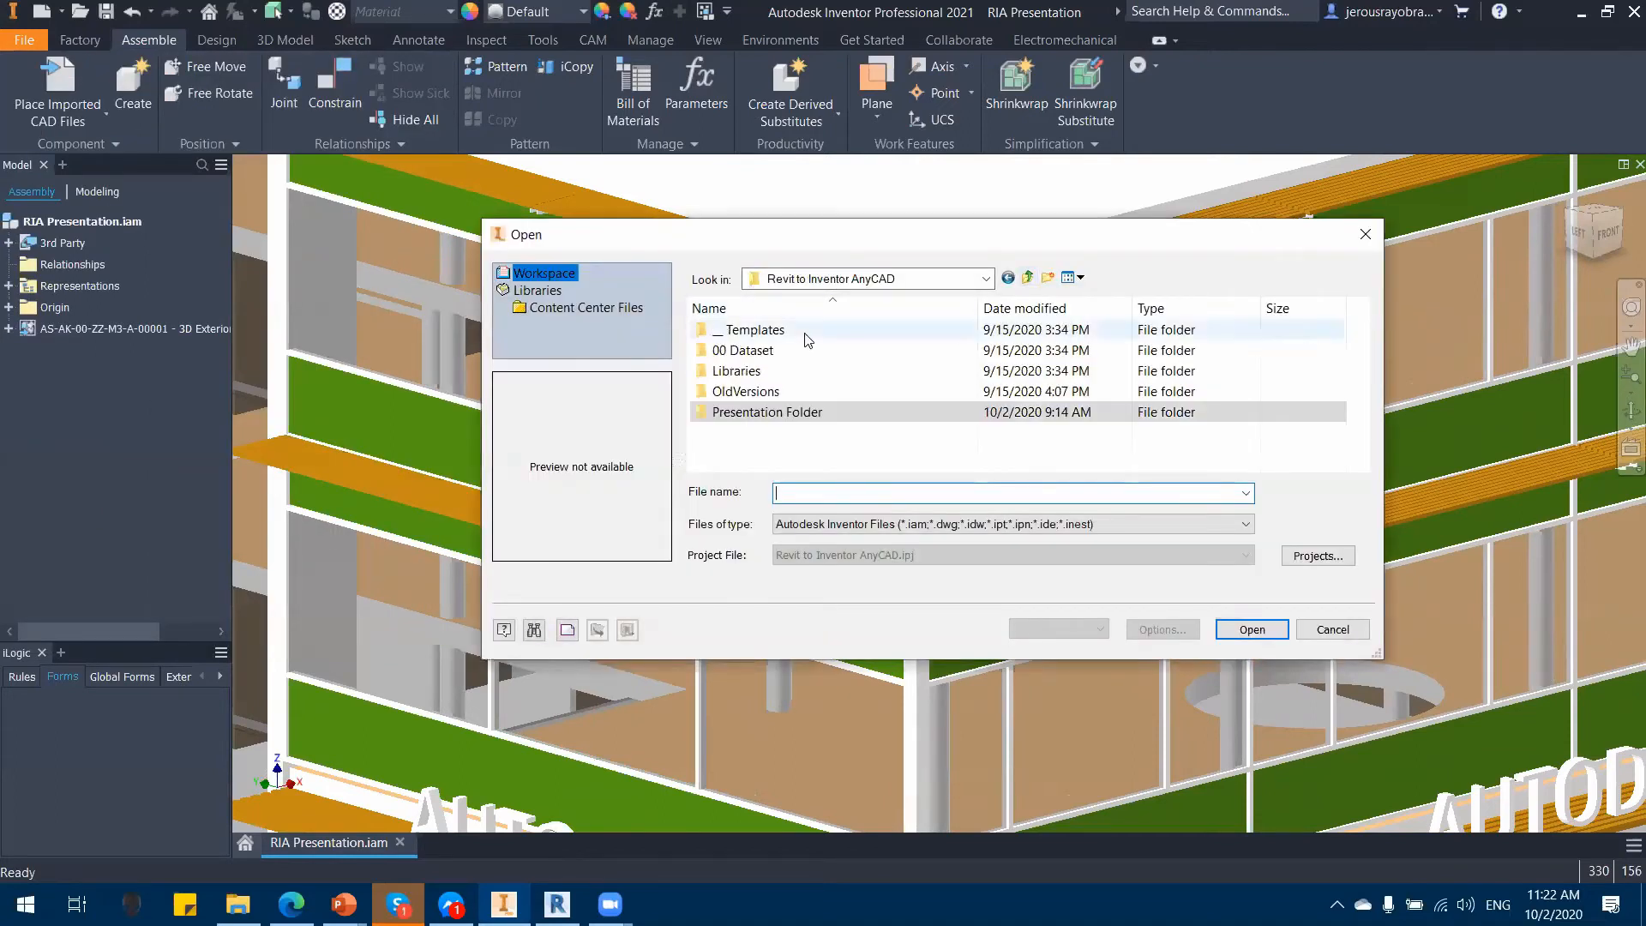
pyautogui.click(1028, 279)
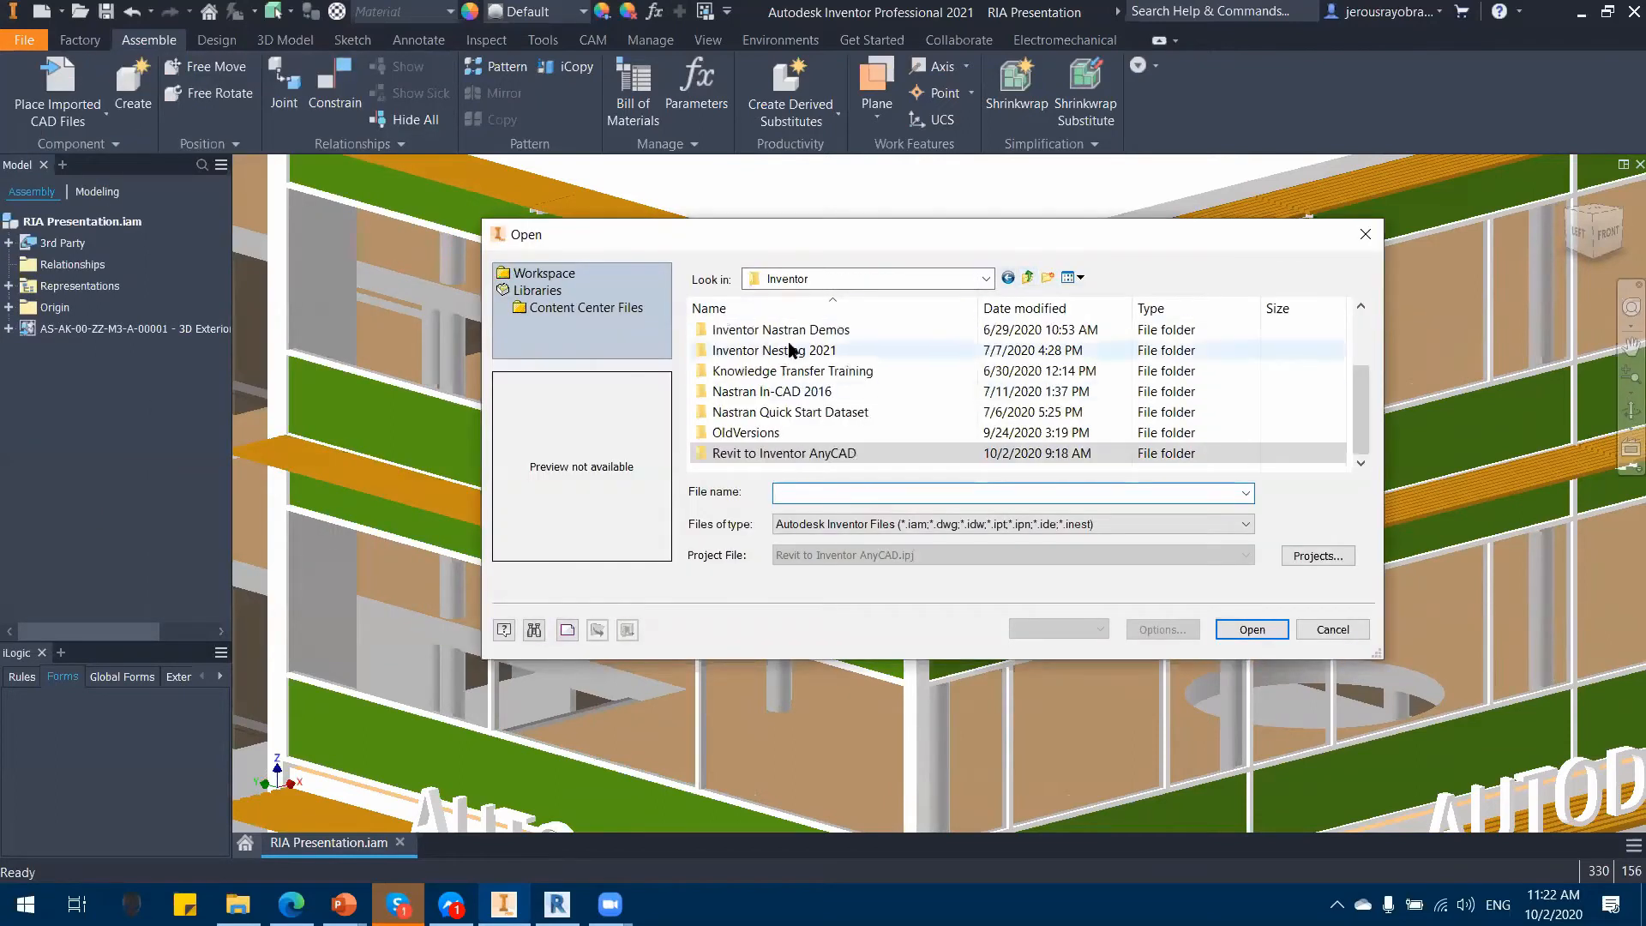
pyautogui.scroll(3, 776, 347)
pyautogui.doubleClick(754, 331)
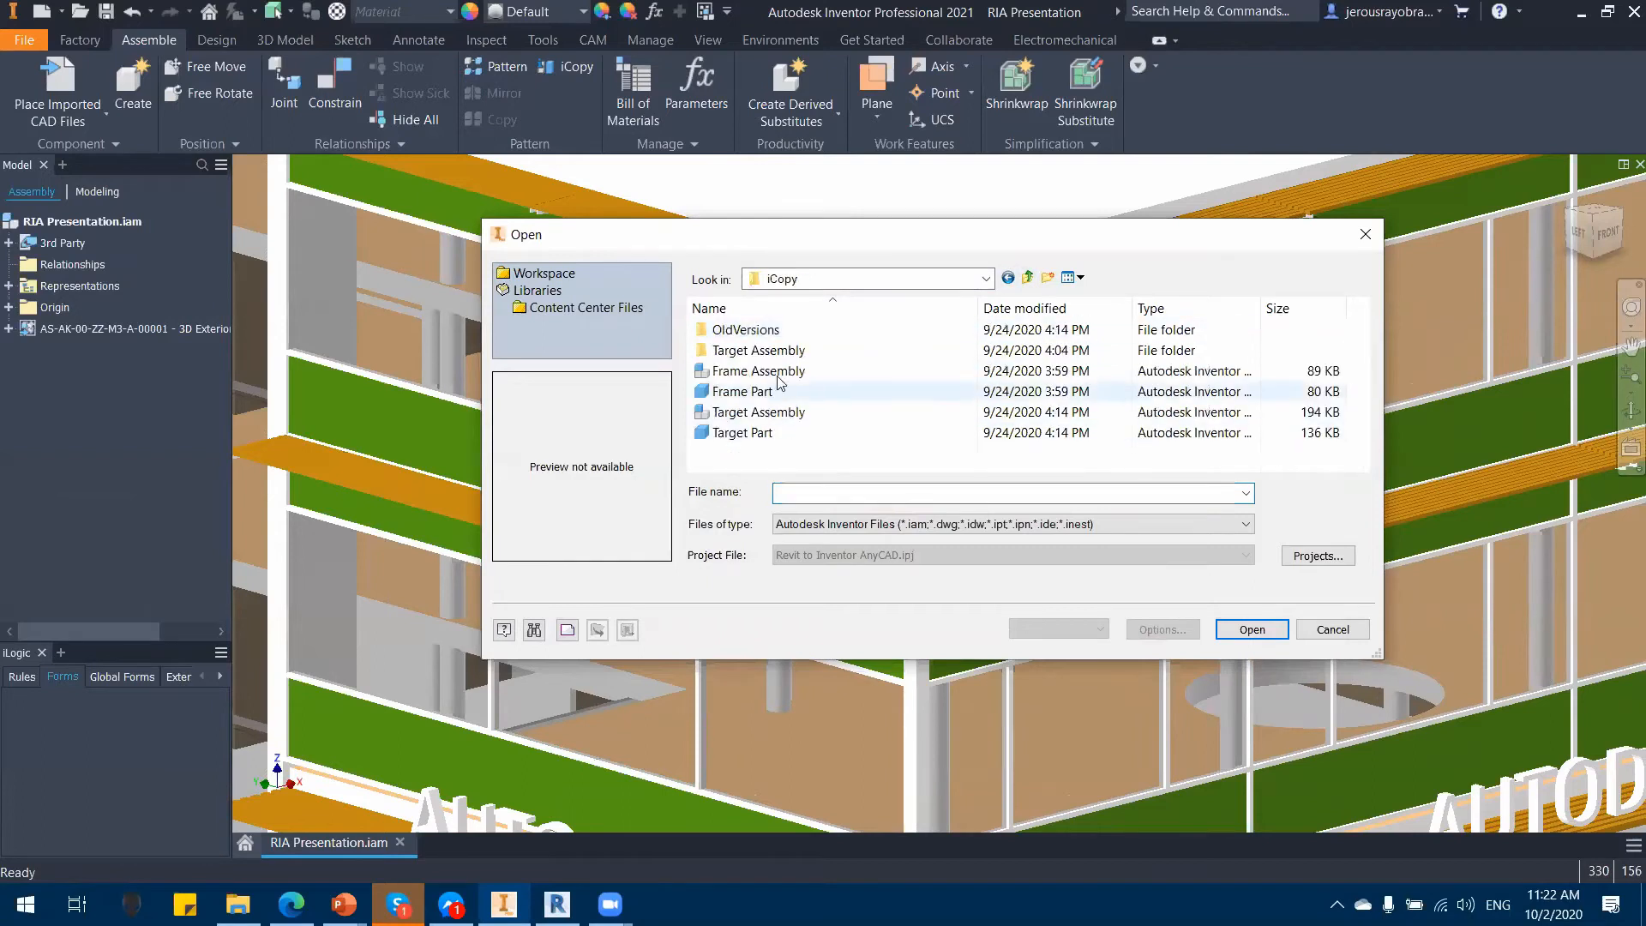
pyautogui.click(1028, 279)
pyautogui.scroll(-3, 772, 386)
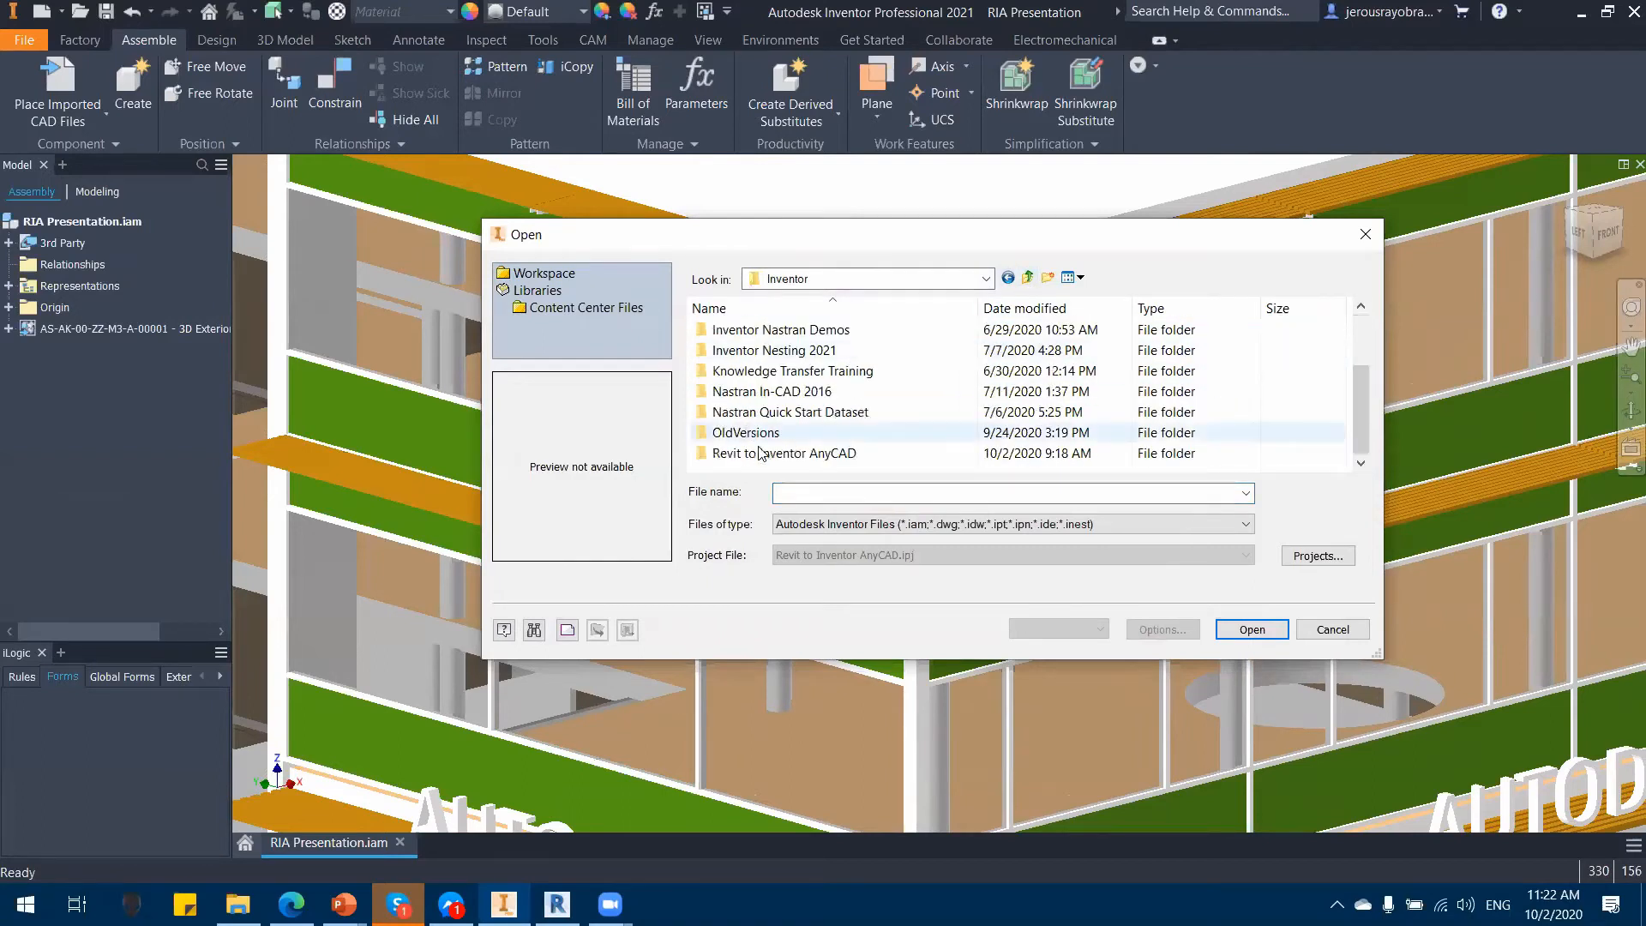
pyautogui.doubleClick(772, 449)
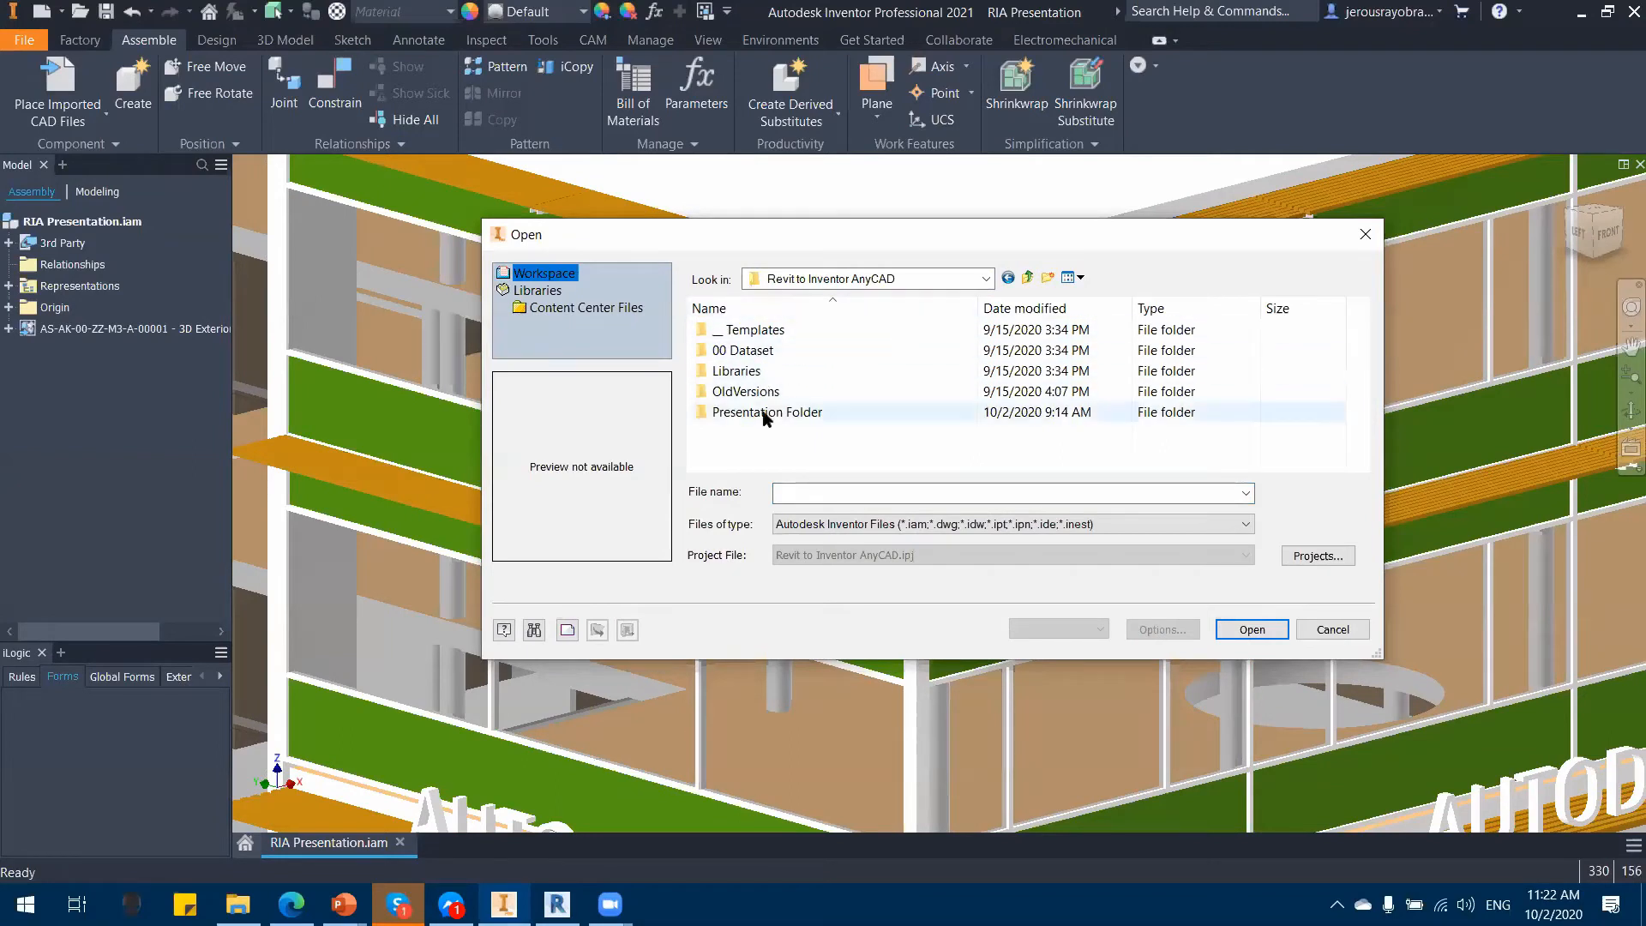
# Step: Open 00 iCopy Awning Assembly from the 00 Dataset folder, inside __ iCopy Master and its 00 iCopy Master subfolder
pyautogui.doubleClick(759, 350)
pyautogui.doubleClick(761, 333)
pyautogui.doubleClick(761, 333)
pyautogui.scroll(-3, 762, 410)
pyautogui.scroll(4, 760, 411)
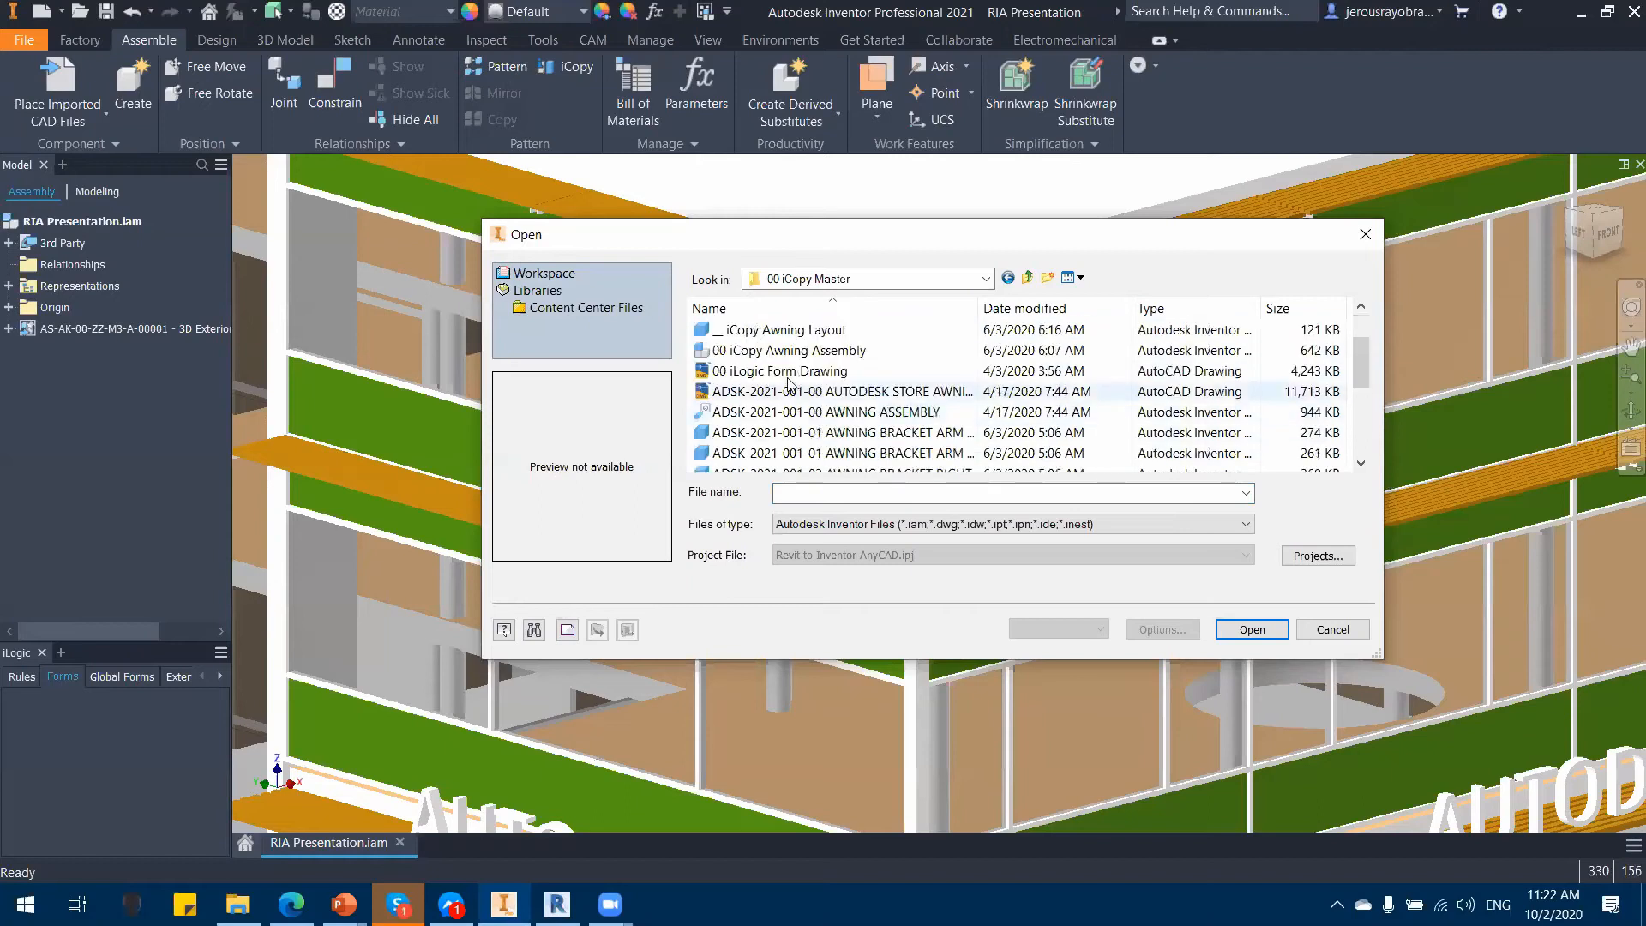
pyautogui.click(776, 350)
pyautogui.click(1243, 632)
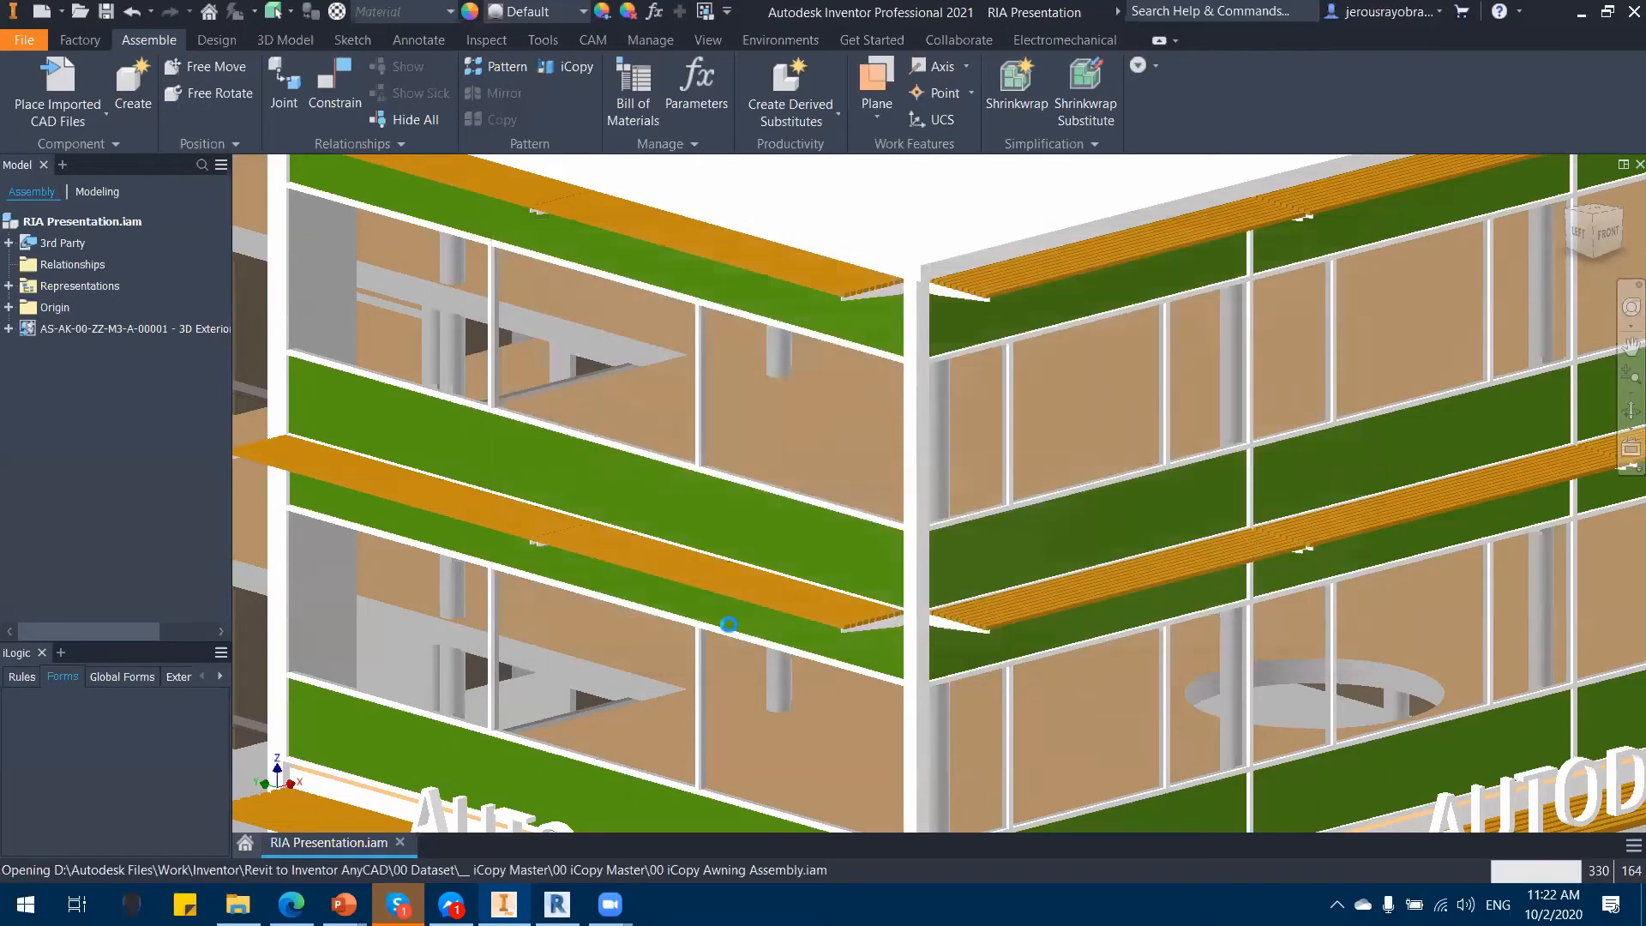
pyautogui.click(711, 514)
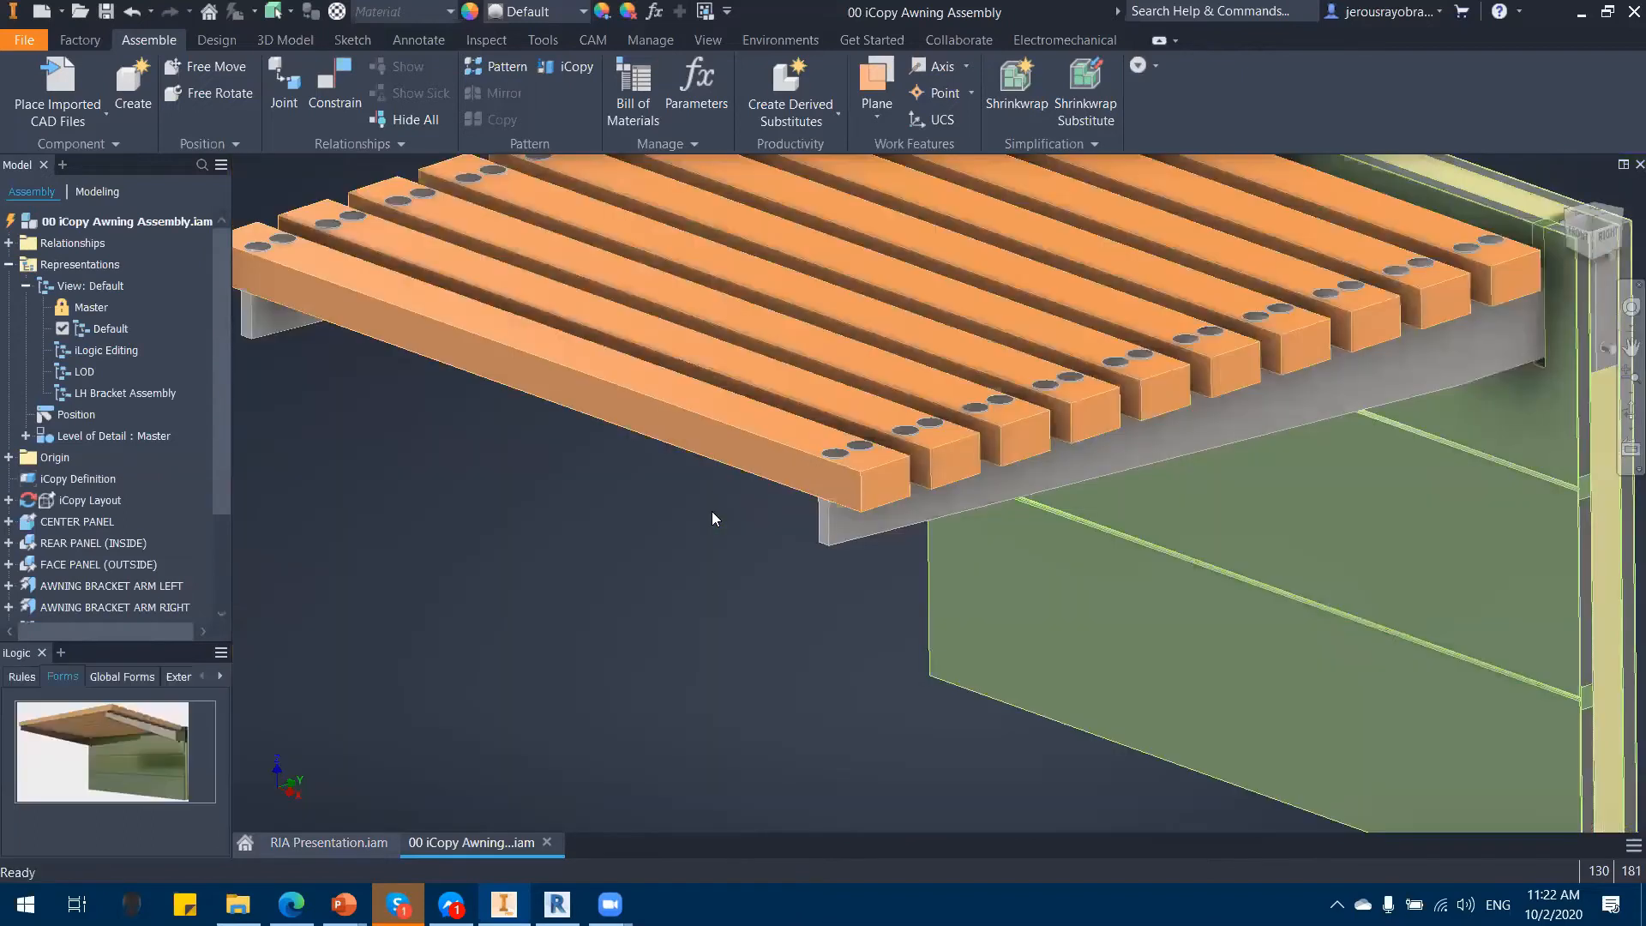
# Step: Examine the awning assembly's slats, bracket and panel, and compare them with the sunshades on the building in RIA Presentation
pyautogui.scroll(-5, 827, 632)
pyautogui.moveTo(830, 630); pyautogui.dragTo(779, 608, button='middle')
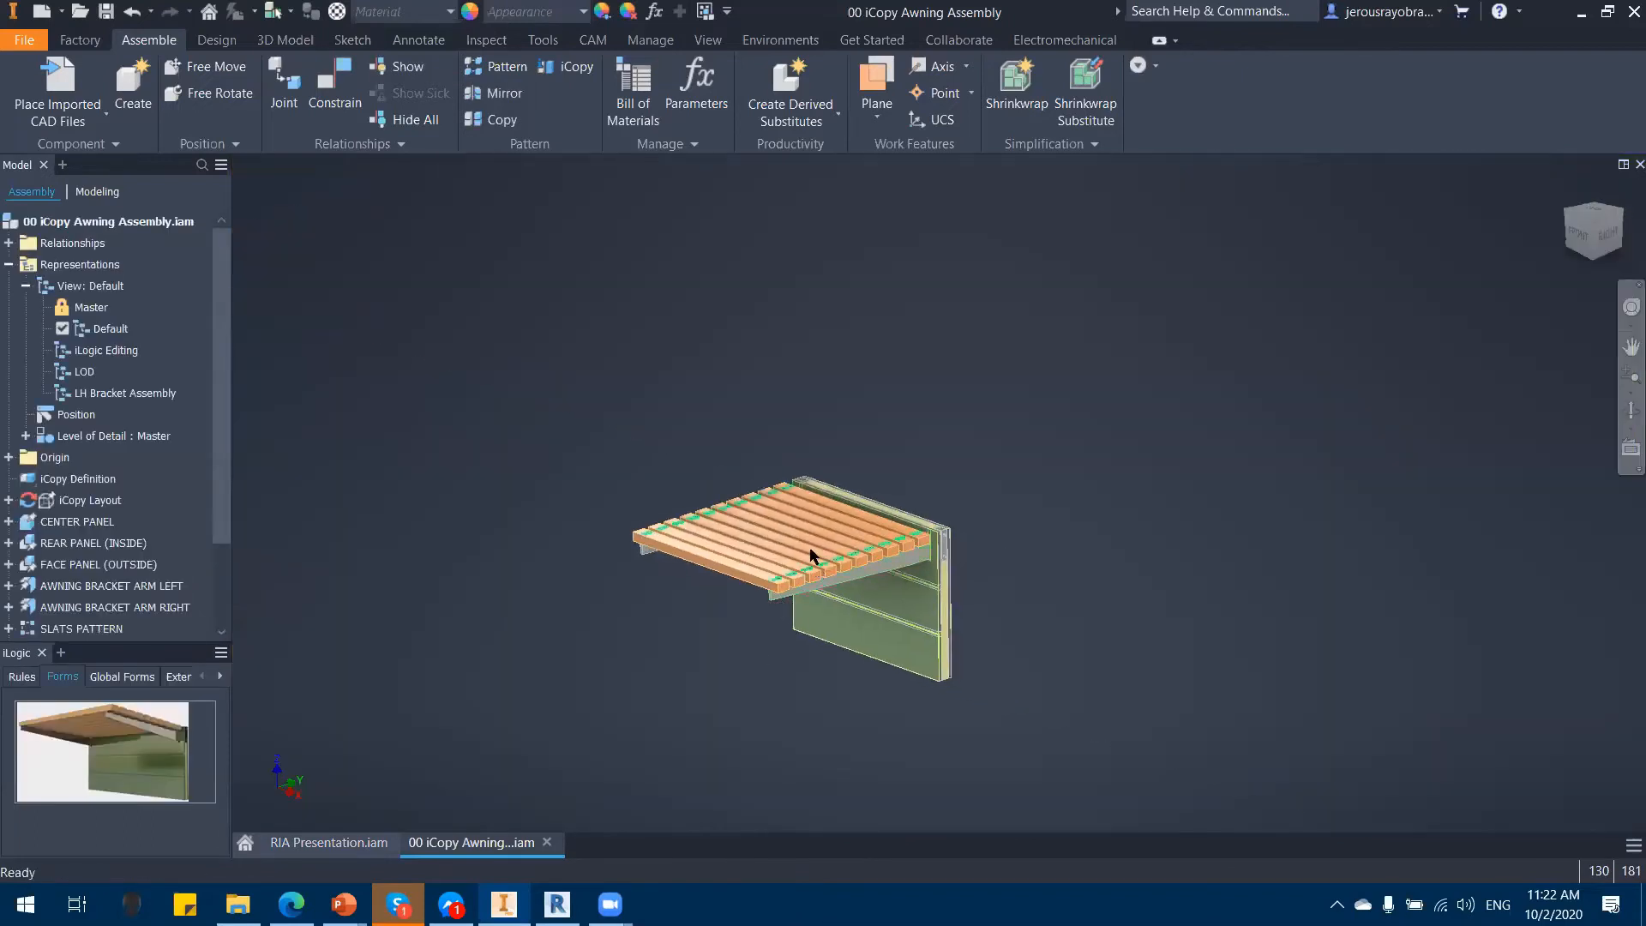
pyautogui.scroll(5, 785, 564)
pyautogui.scroll(-5, 761, 633)
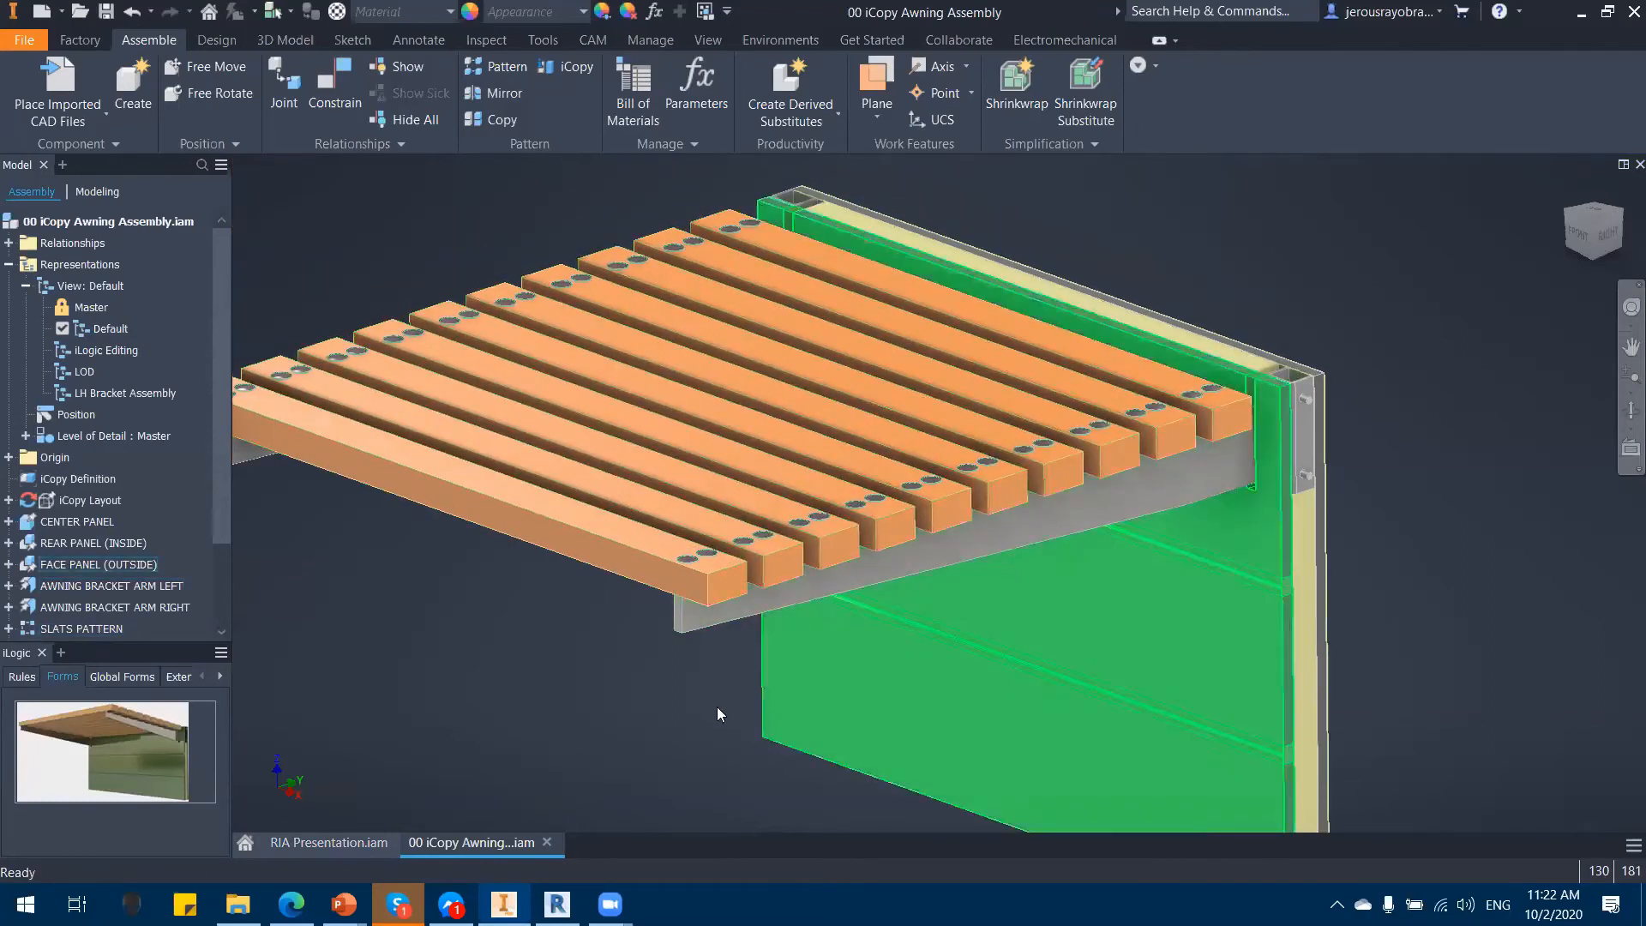
pyautogui.scroll(-3, 712, 617)
pyautogui.scroll(3, 532, 622)
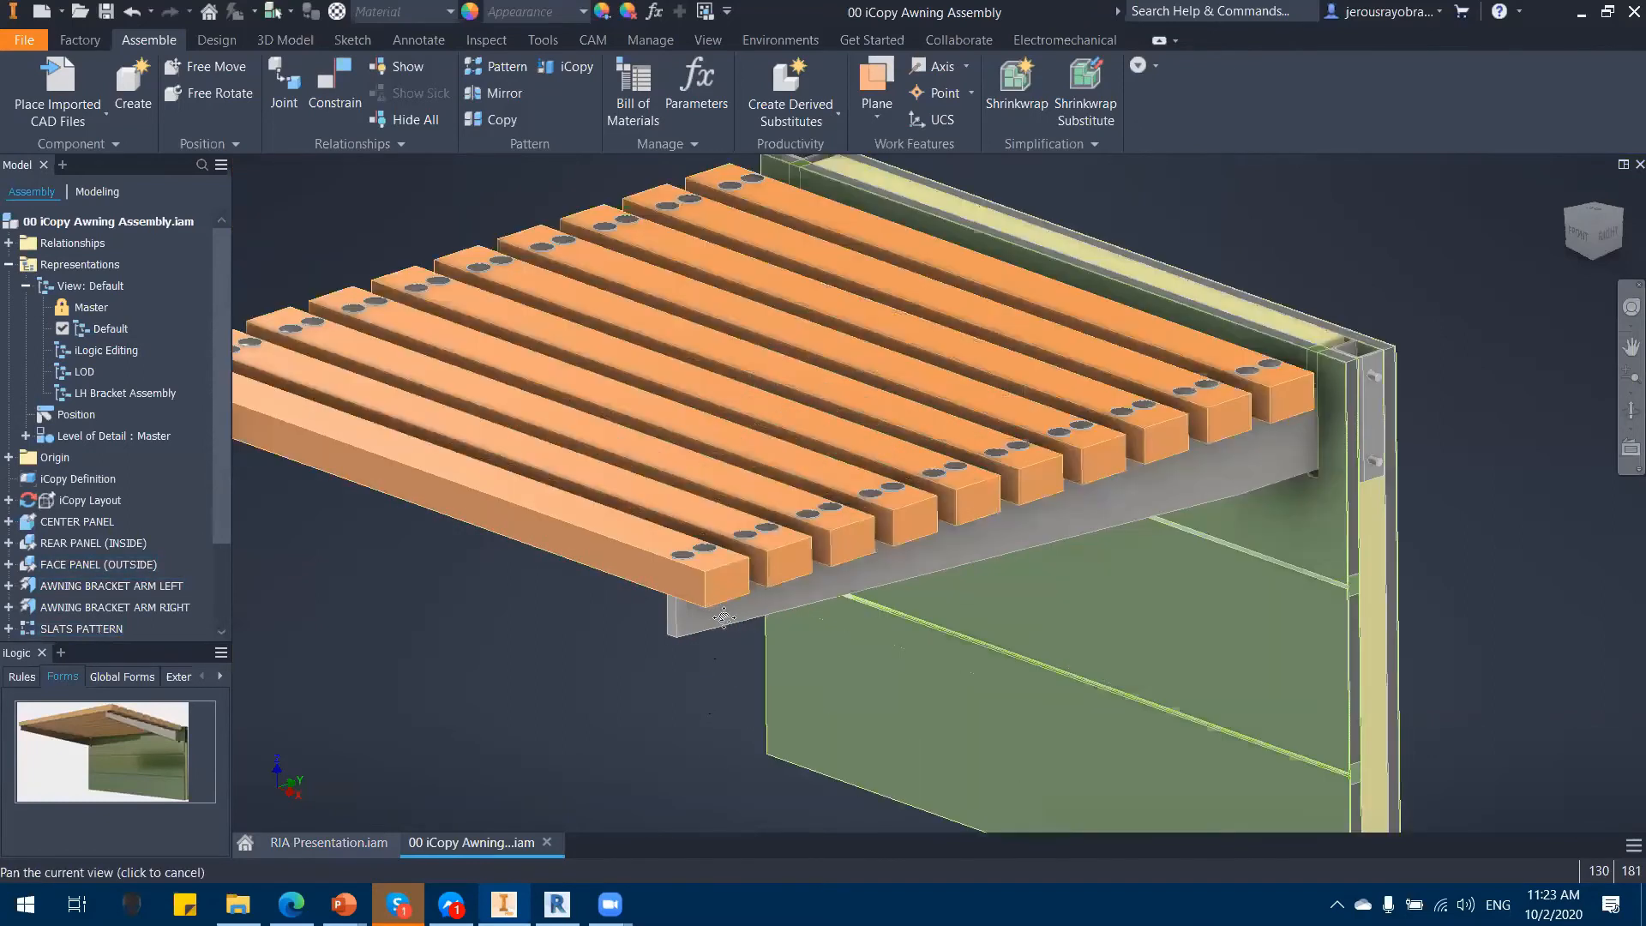
pyautogui.click(335, 842)
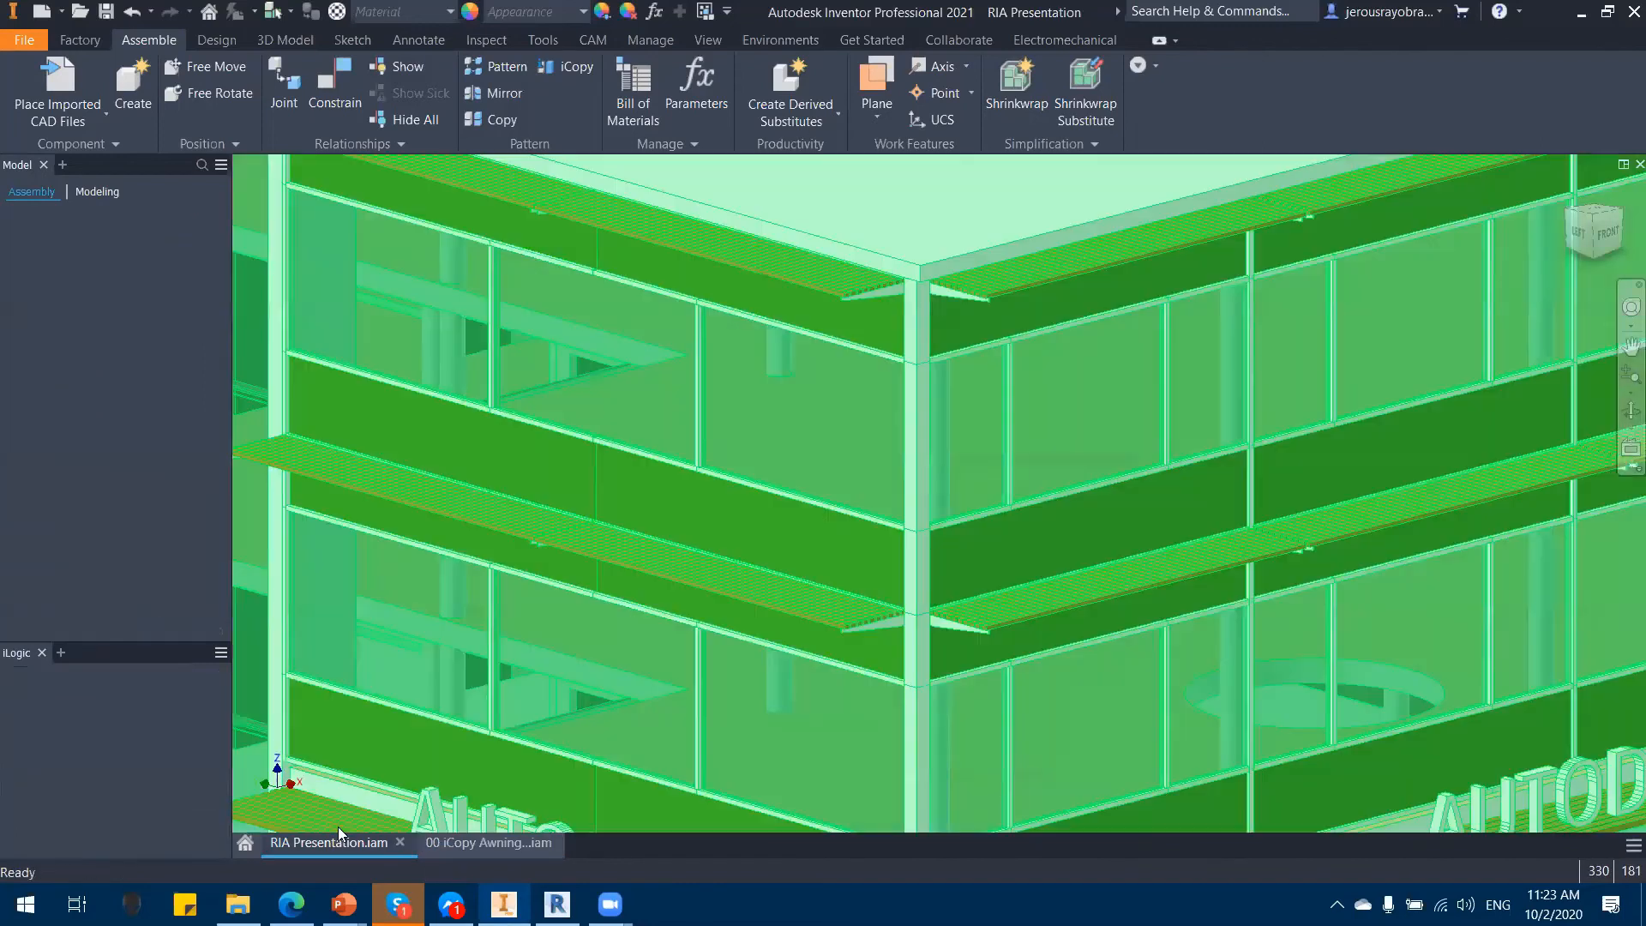
pyautogui.scroll(5, 1108, 641)
pyautogui.scroll(2, 1108, 641)
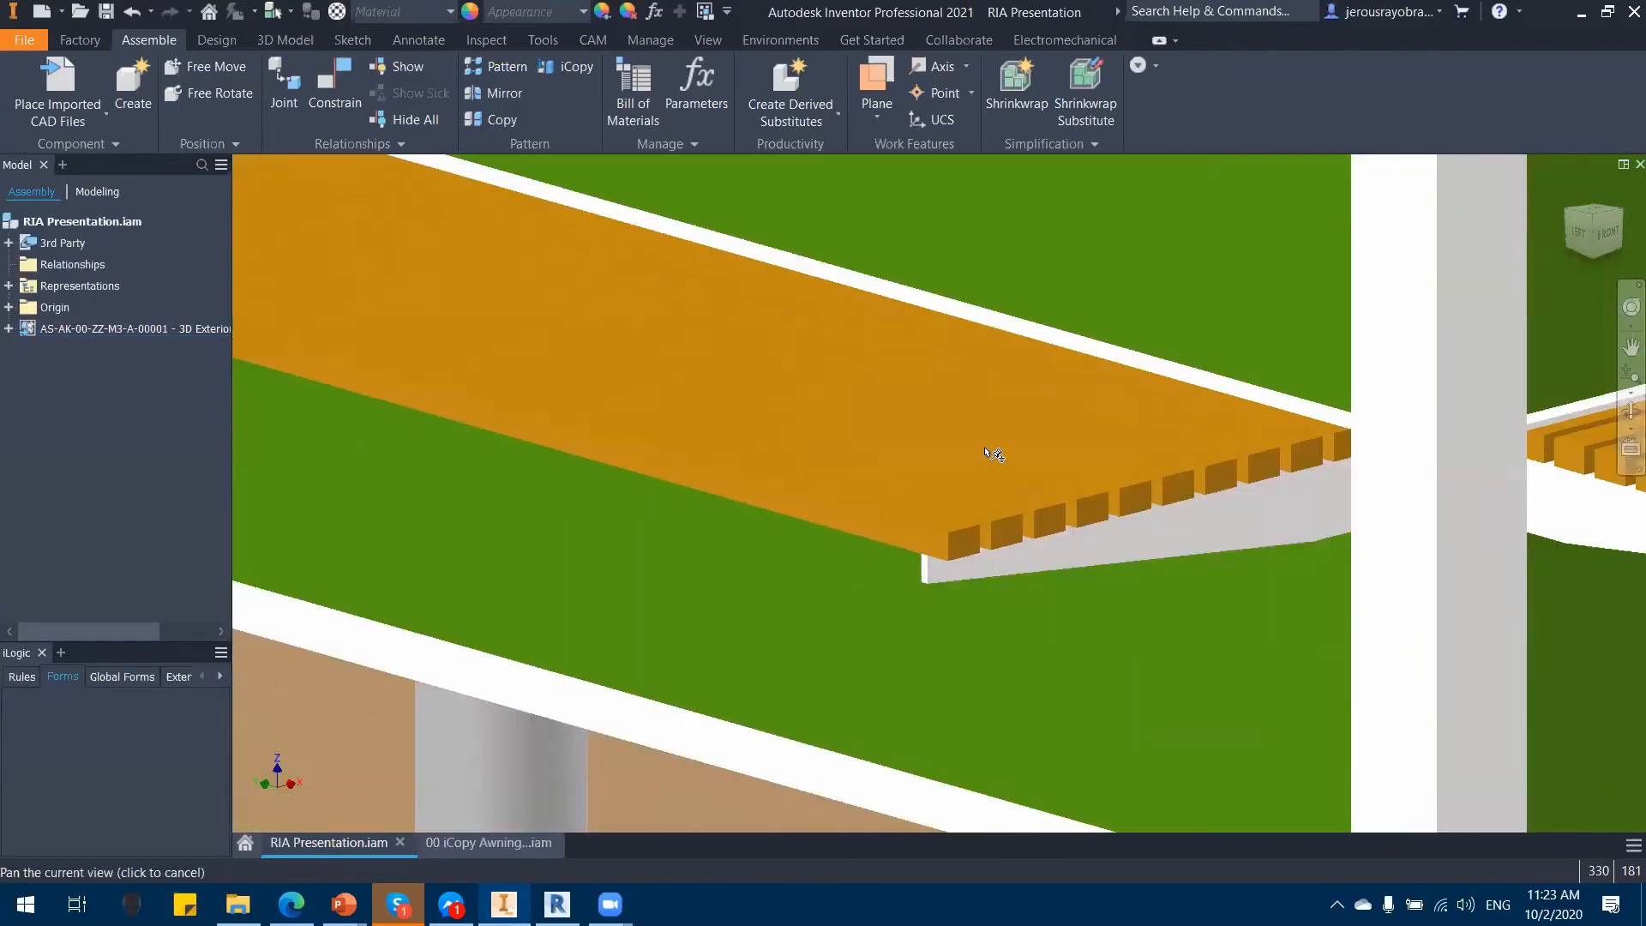
pyautogui.scroll(-7, 943, 555)
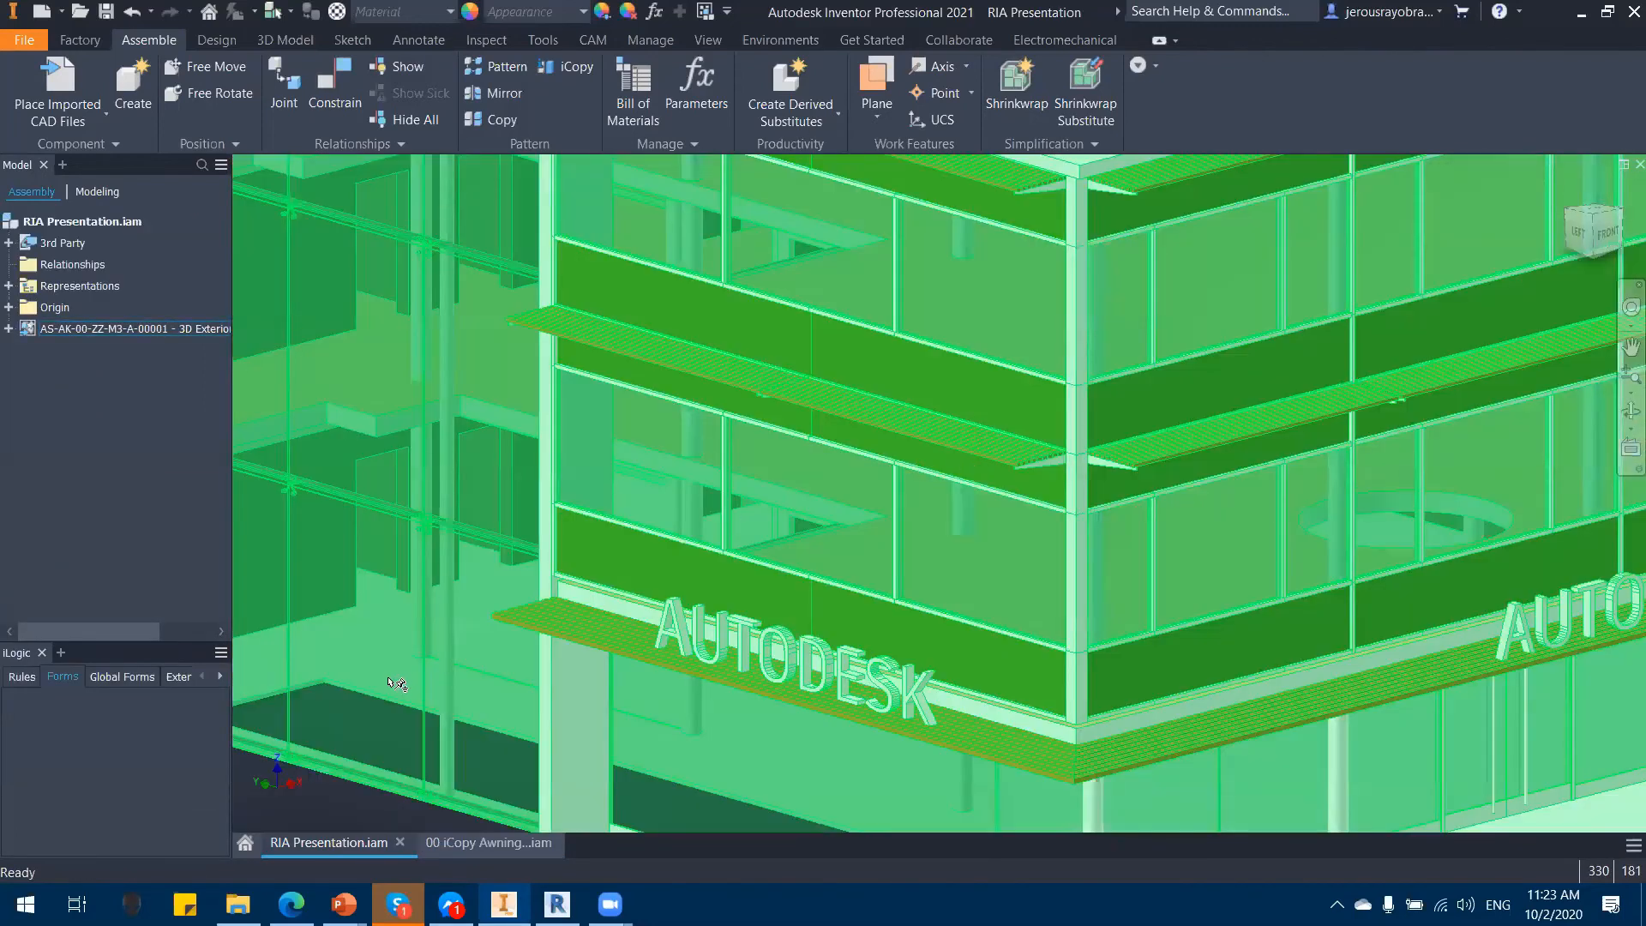
pyautogui.scroll(5, 930, 425)
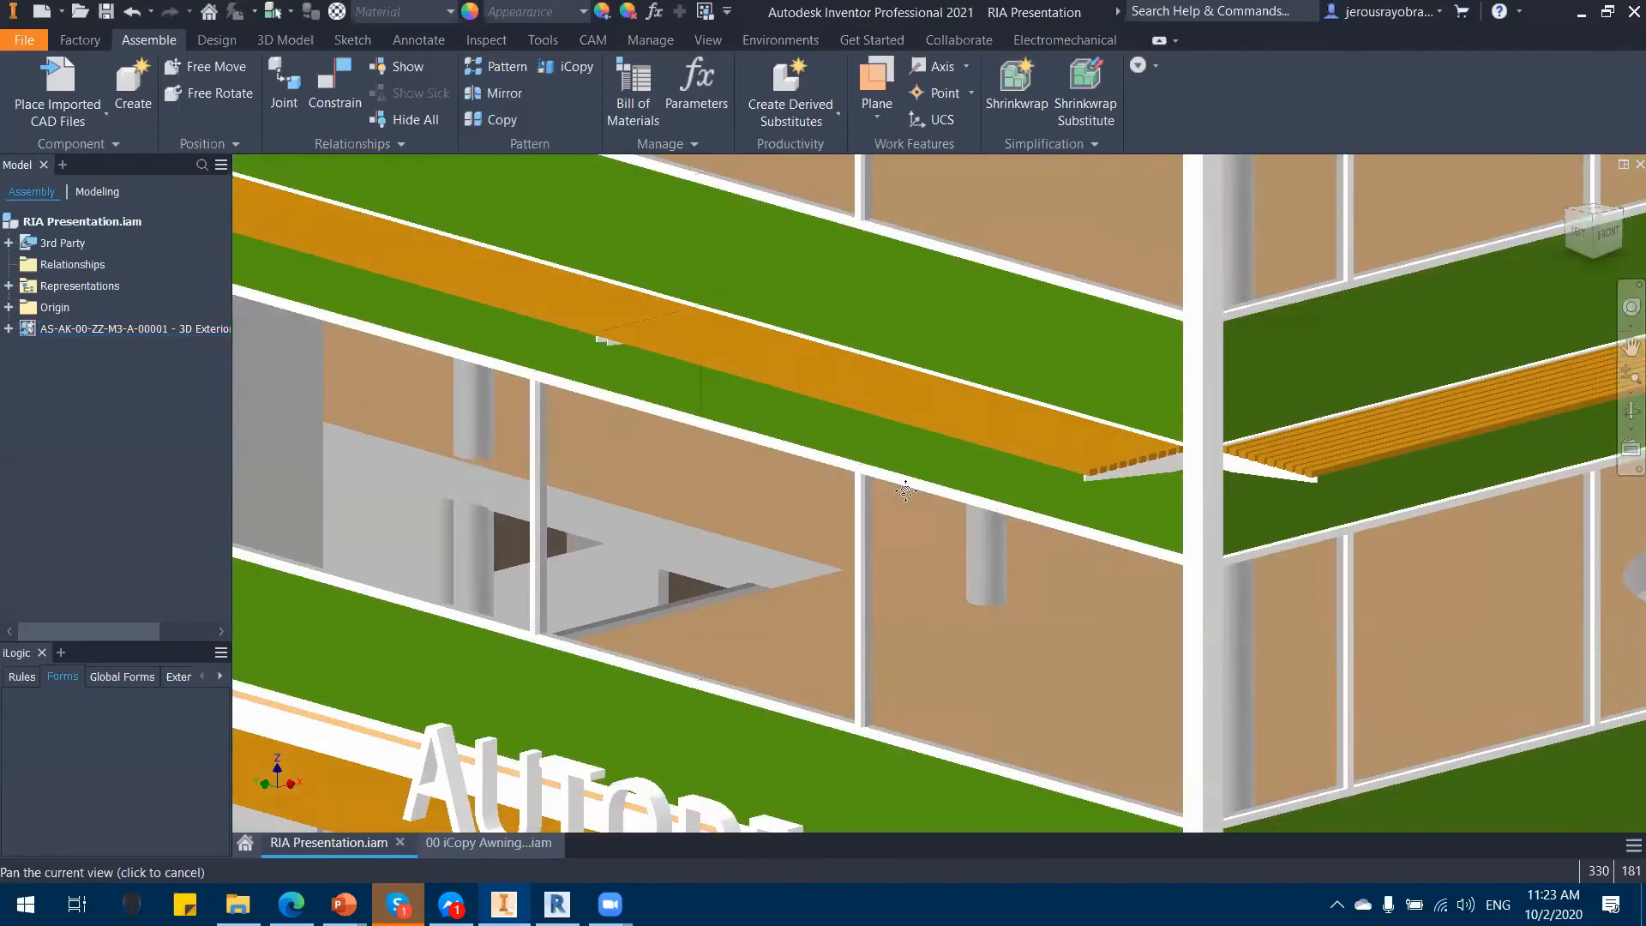
# Step: Select the sunshade panel beside the building's front corner on the middle level and locate it in the model browser
pyautogui.press('F6')
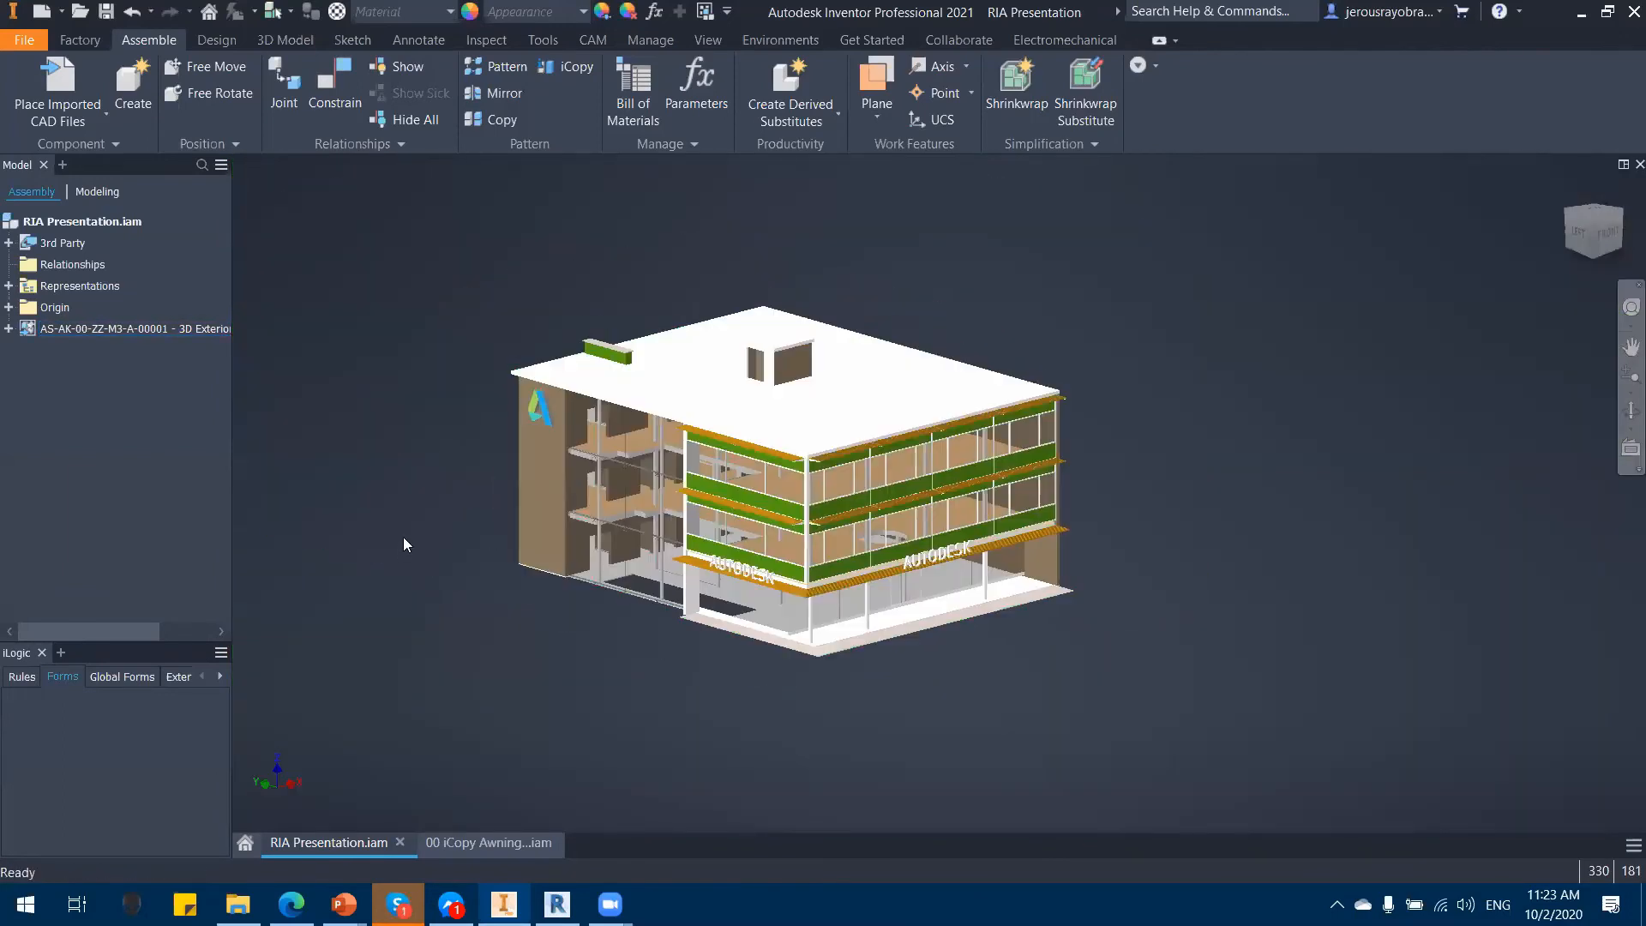
pyautogui.rightClick(403, 537)
pyautogui.click(475, 482)
pyautogui.scroll(4, 819, 513)
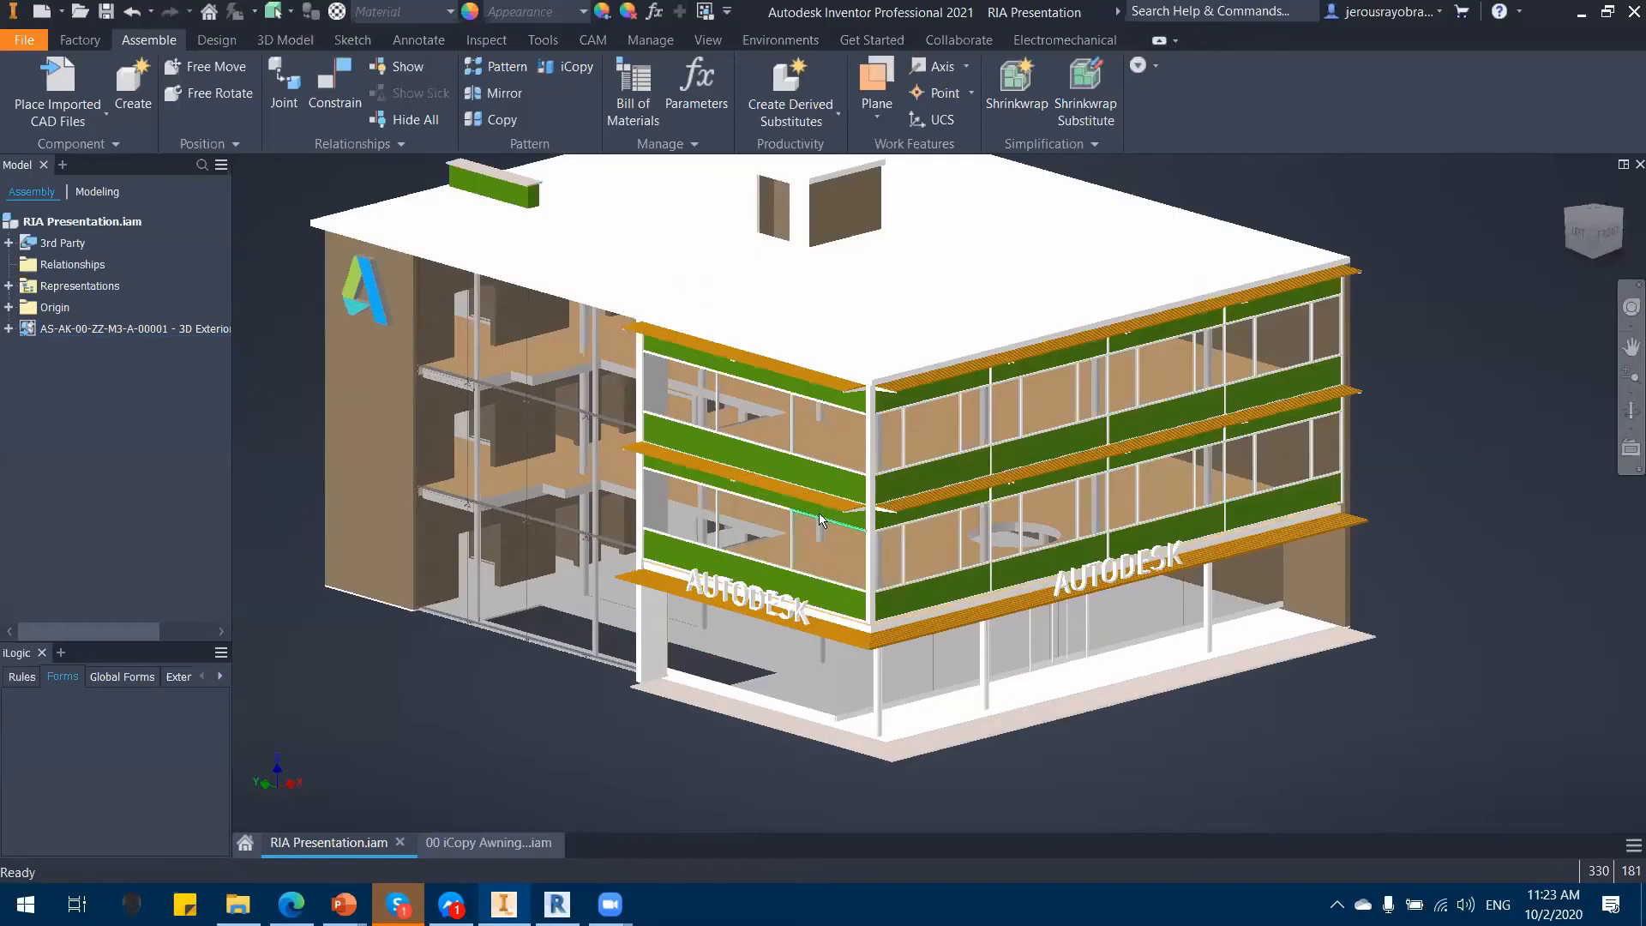
pyautogui.scroll(5, 840, 505)
pyautogui.rightClick(841, 508)
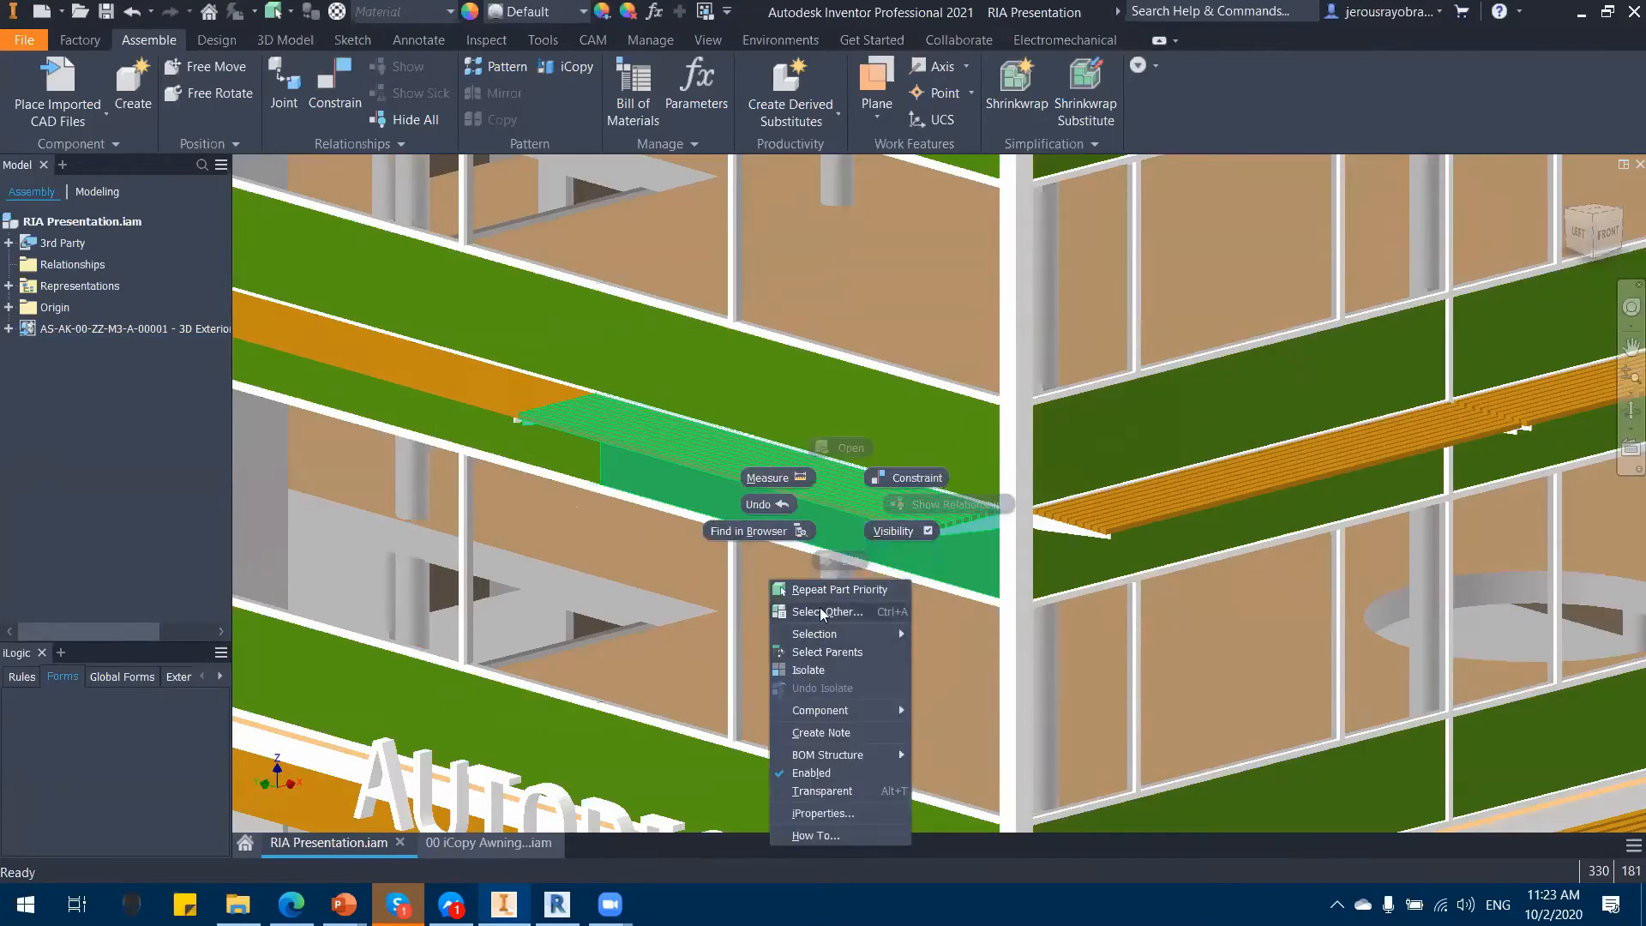
pyautogui.click(749, 533)
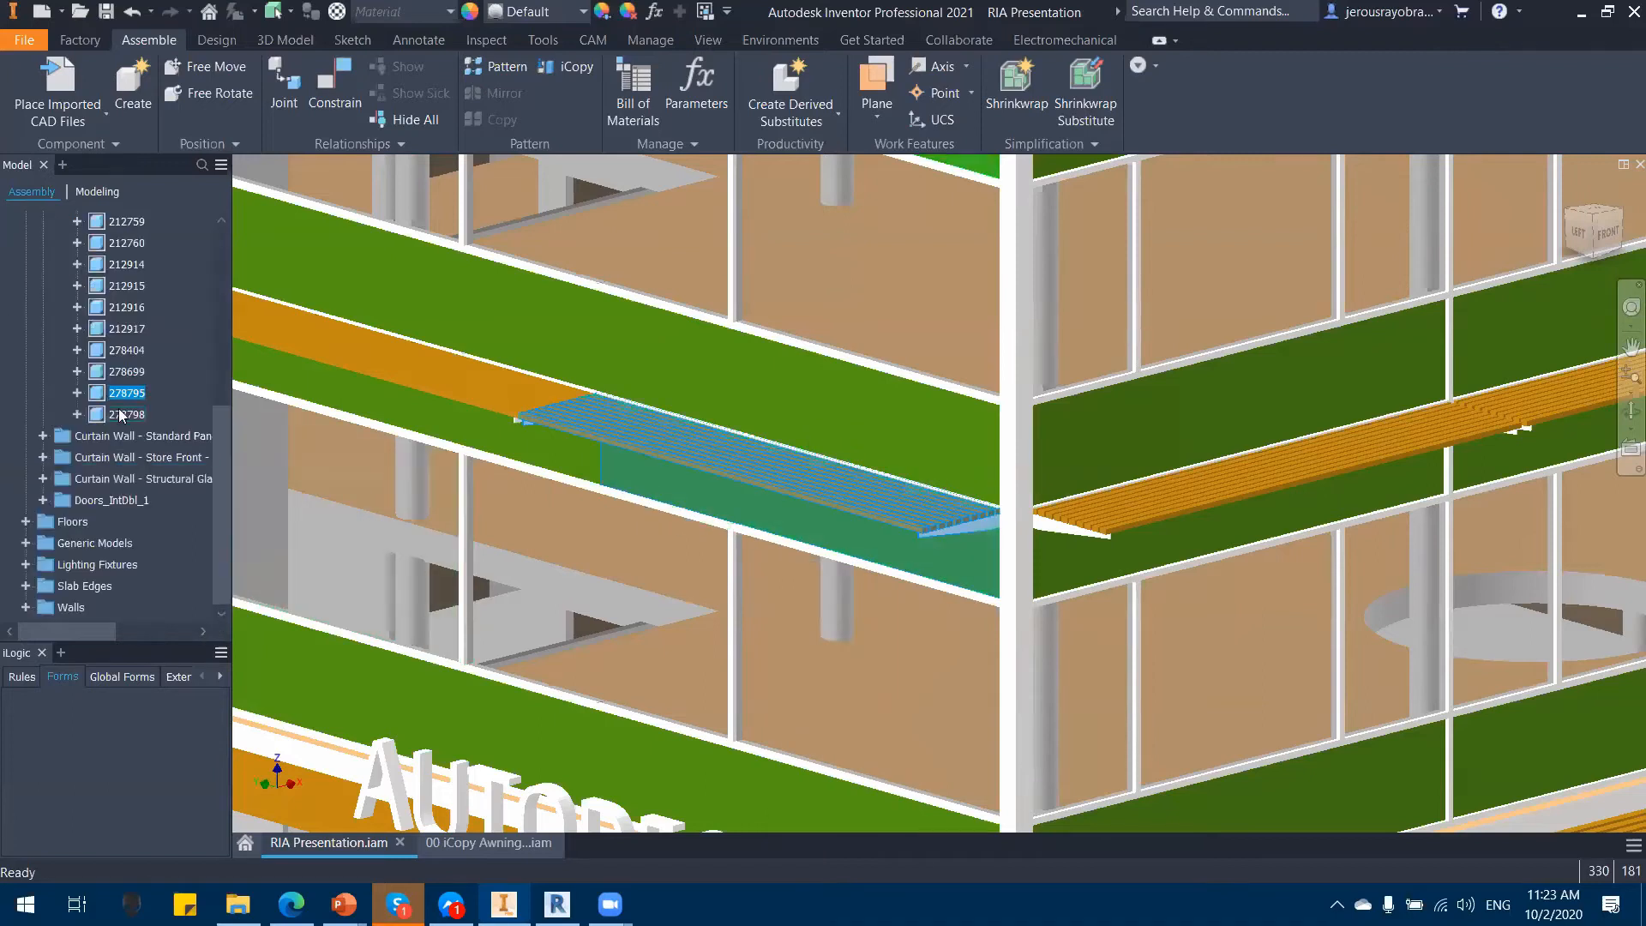
# Step: Hide all Curtain Wall - Awning components of the building, from 212757 through 278798
pyautogui.scroll(-1, 126, 420)
pyautogui.click(128, 310)
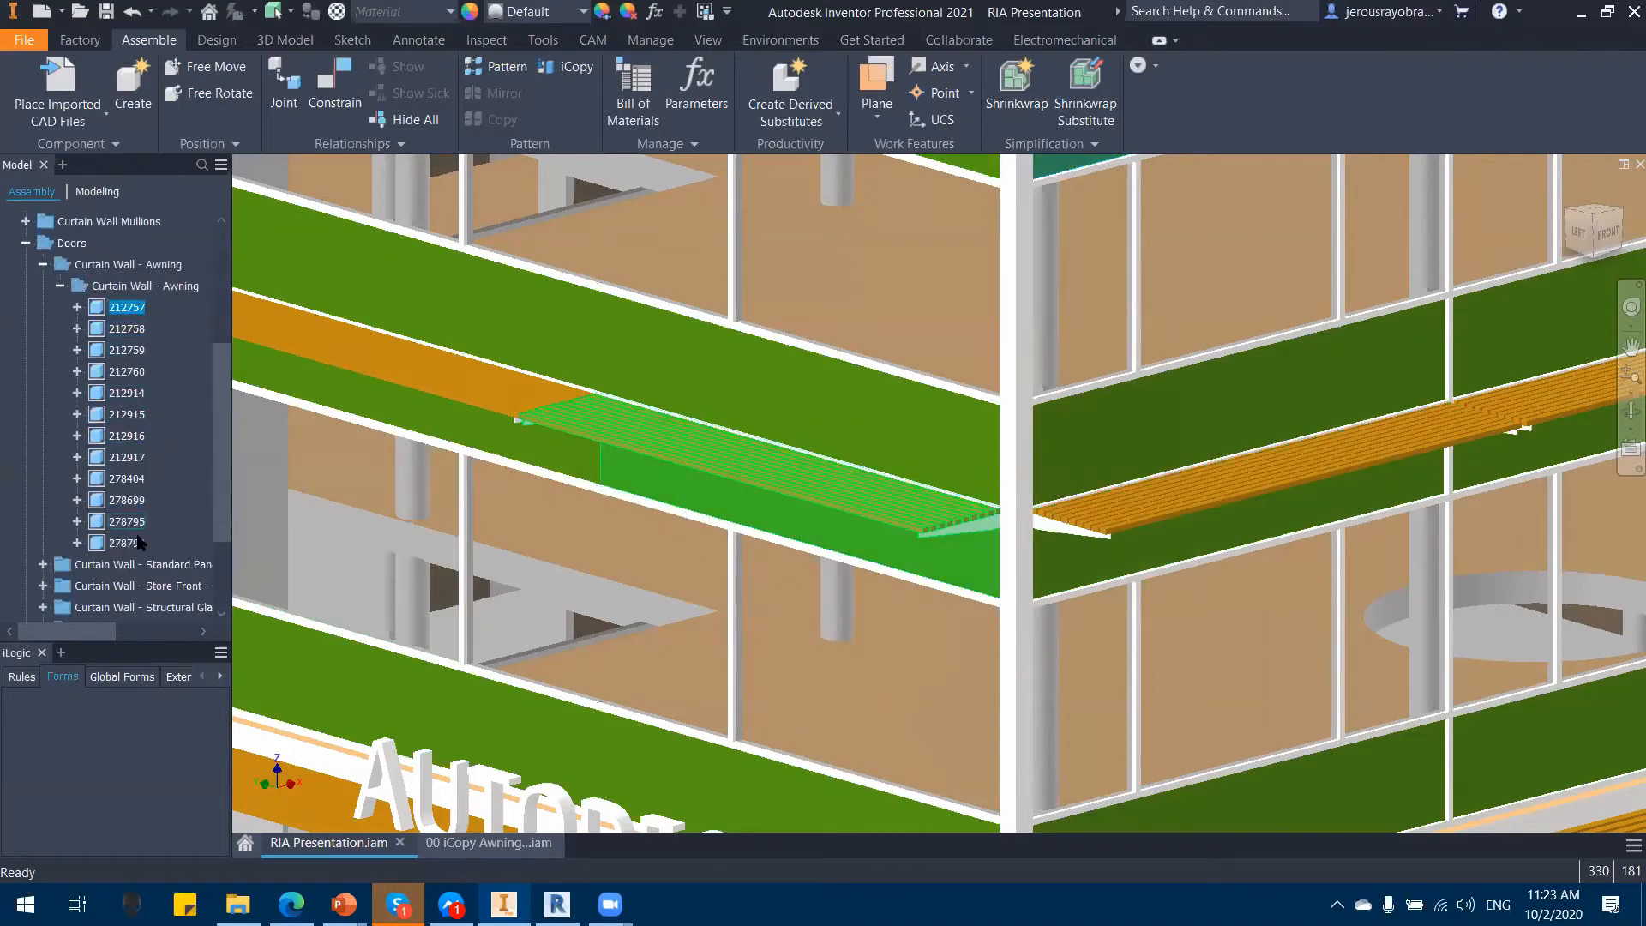
pyautogui.keyDown('shift'); pyautogui.click(138, 543); pyautogui.keyUp('shift')
pyautogui.press('F6')
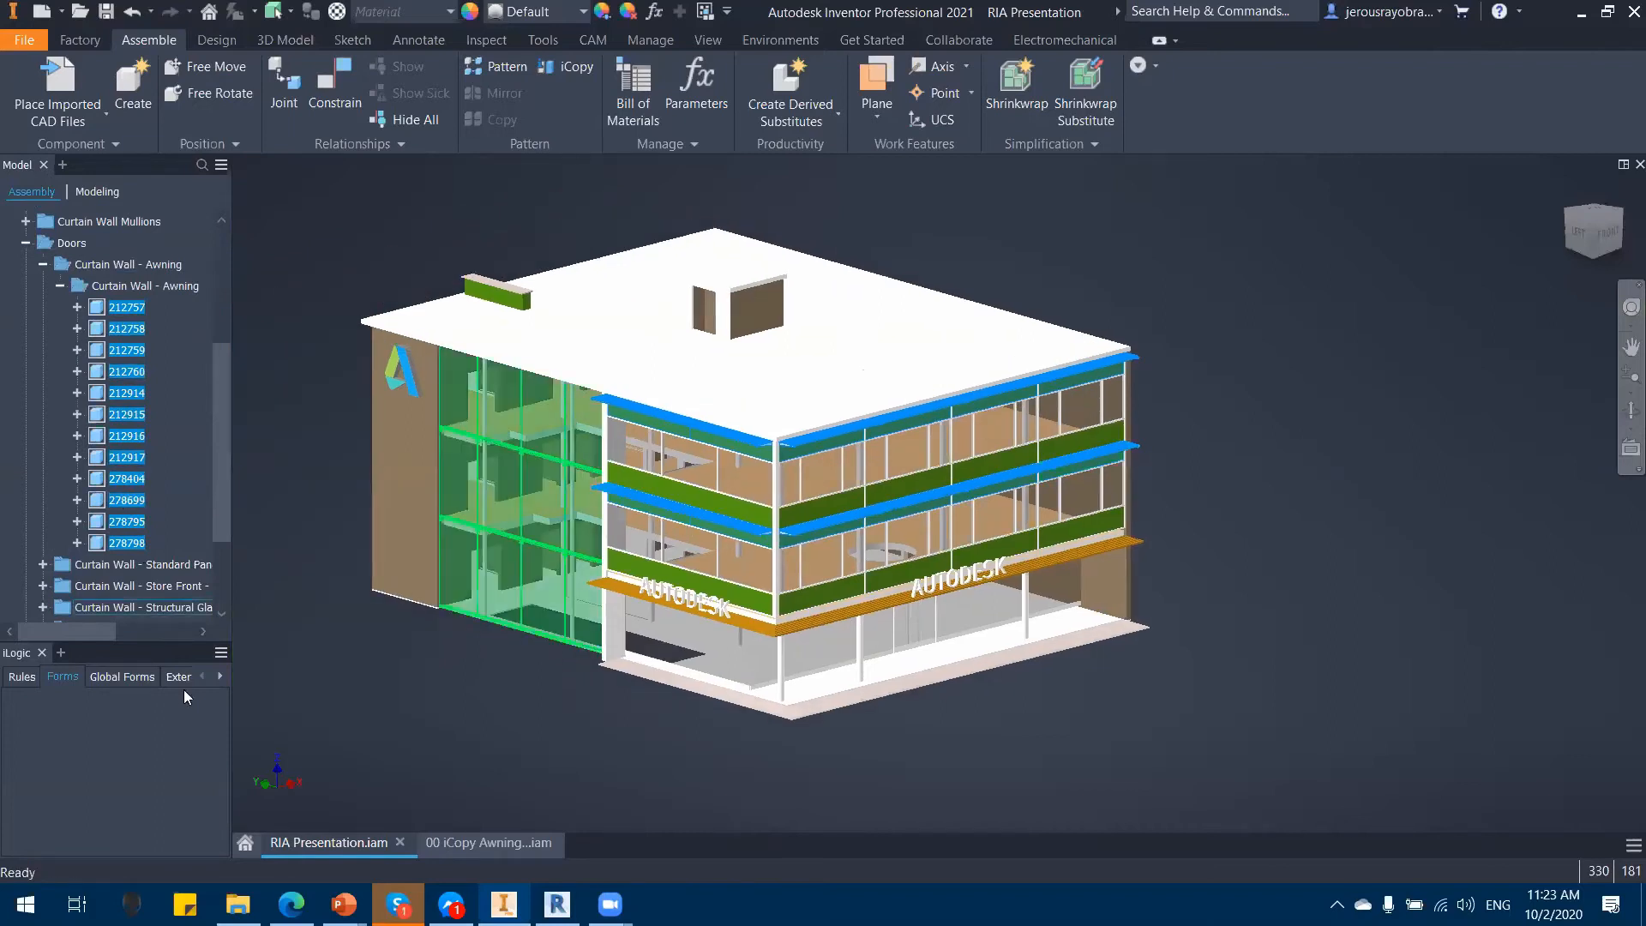
pyautogui.rightClick(137, 482)
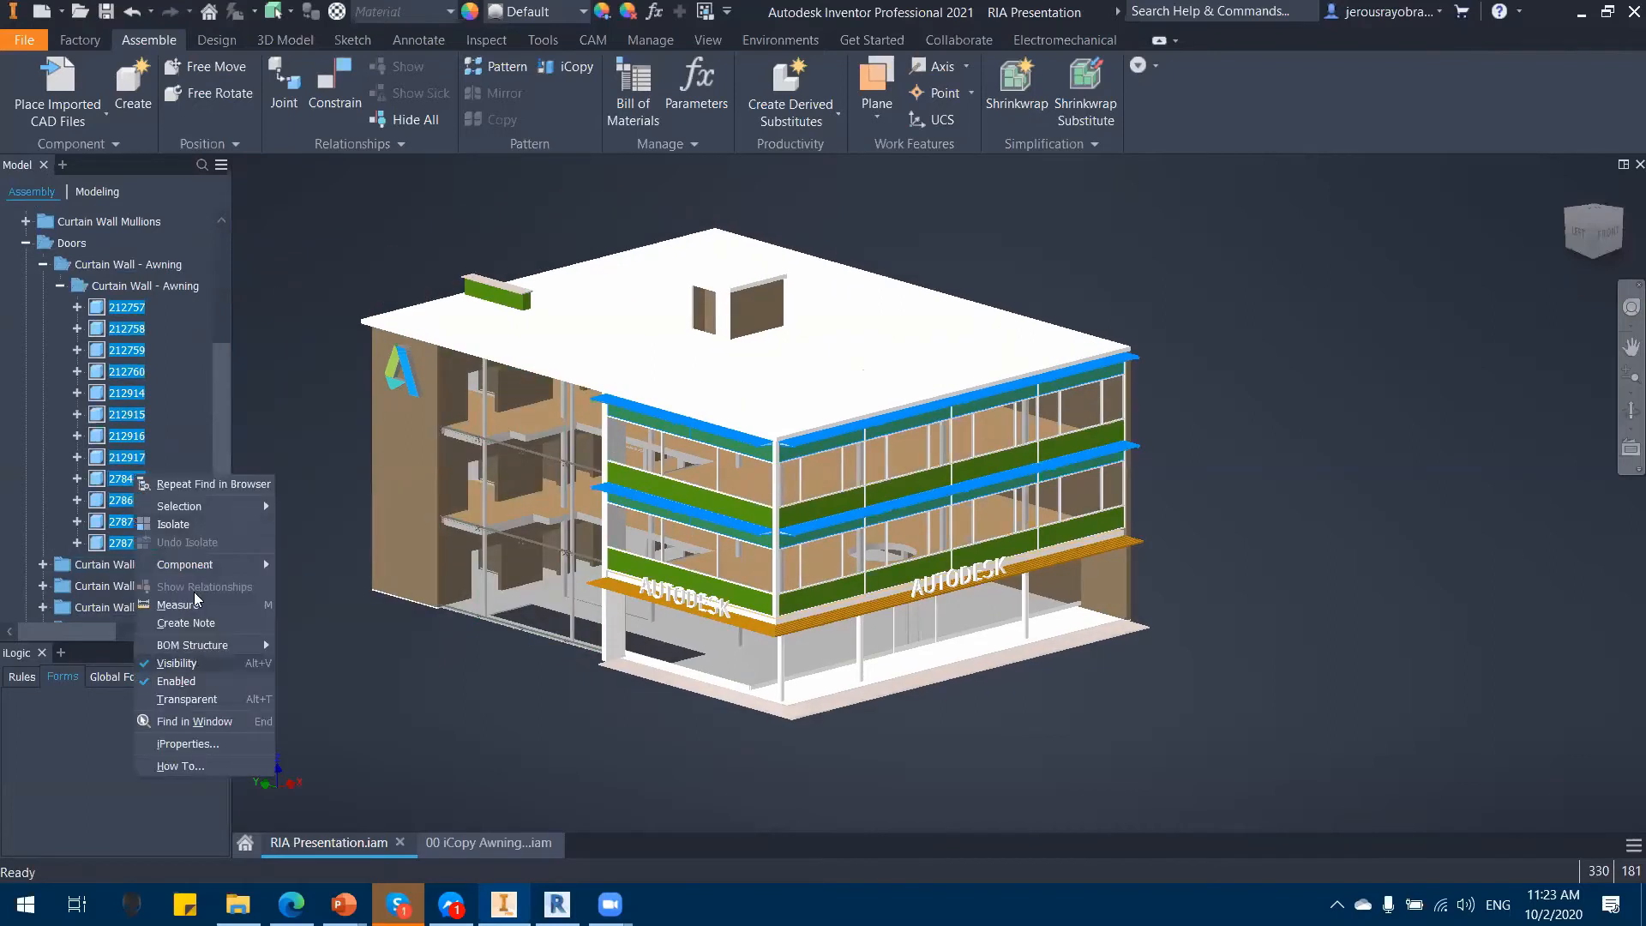
pyautogui.click(172, 665)
pyautogui.click(485, 354)
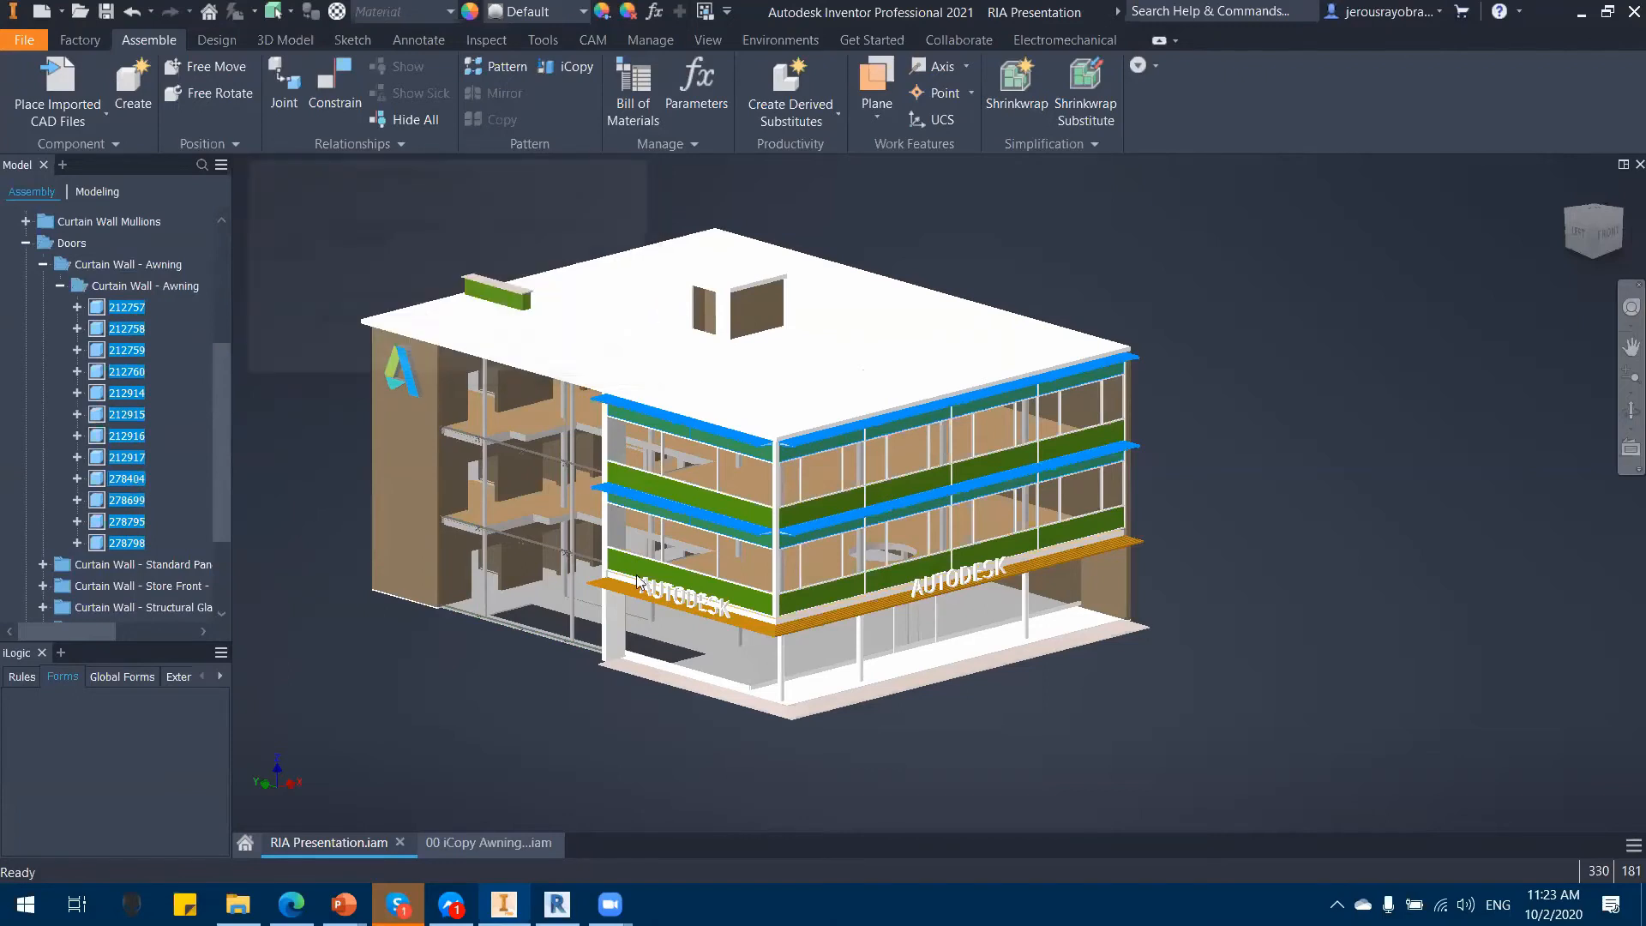
# Step: Inspect the facade openings at the building's corner, then return to the awning assembly and view it as a whole
pyautogui.scroll(10, 766, 522)
pyautogui.moveTo(768, 521)
pyautogui.mouseDown(button='middle')
pyautogui.moveTo(753, 533)
pyautogui.moveTo(774, 547)
pyautogui.mouseUp(button='middle')
pyautogui.scroll(2, 809, 563)
pyautogui.scroll(-4, 816, 578)
pyautogui.scroll(4, 813, 579)
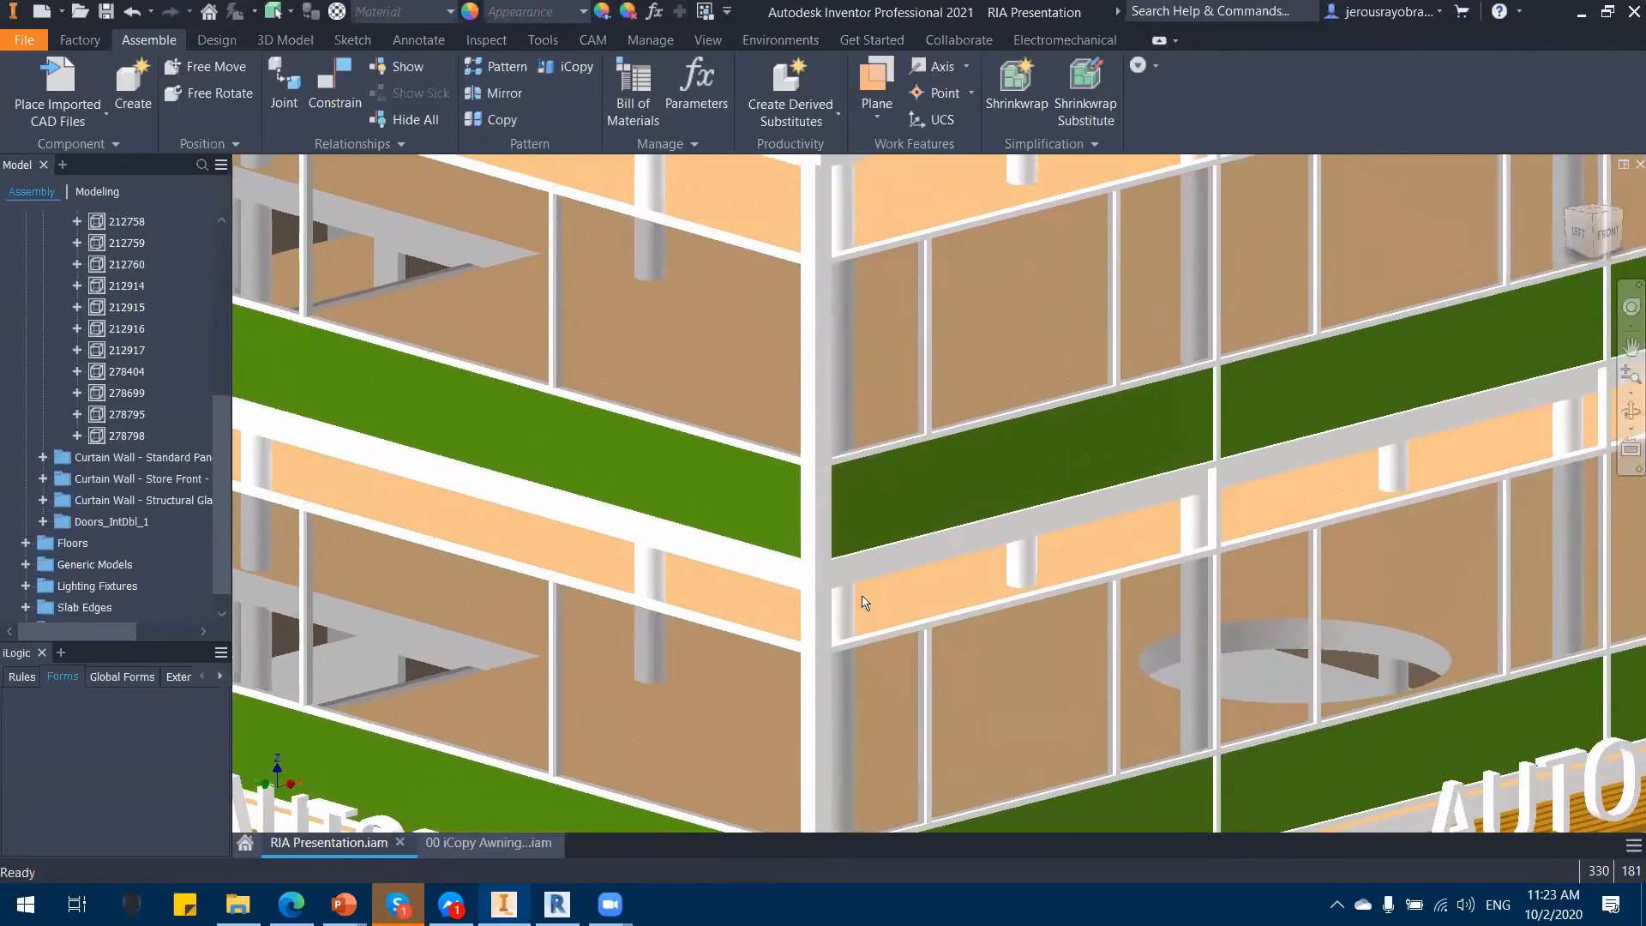
pyautogui.click(480, 843)
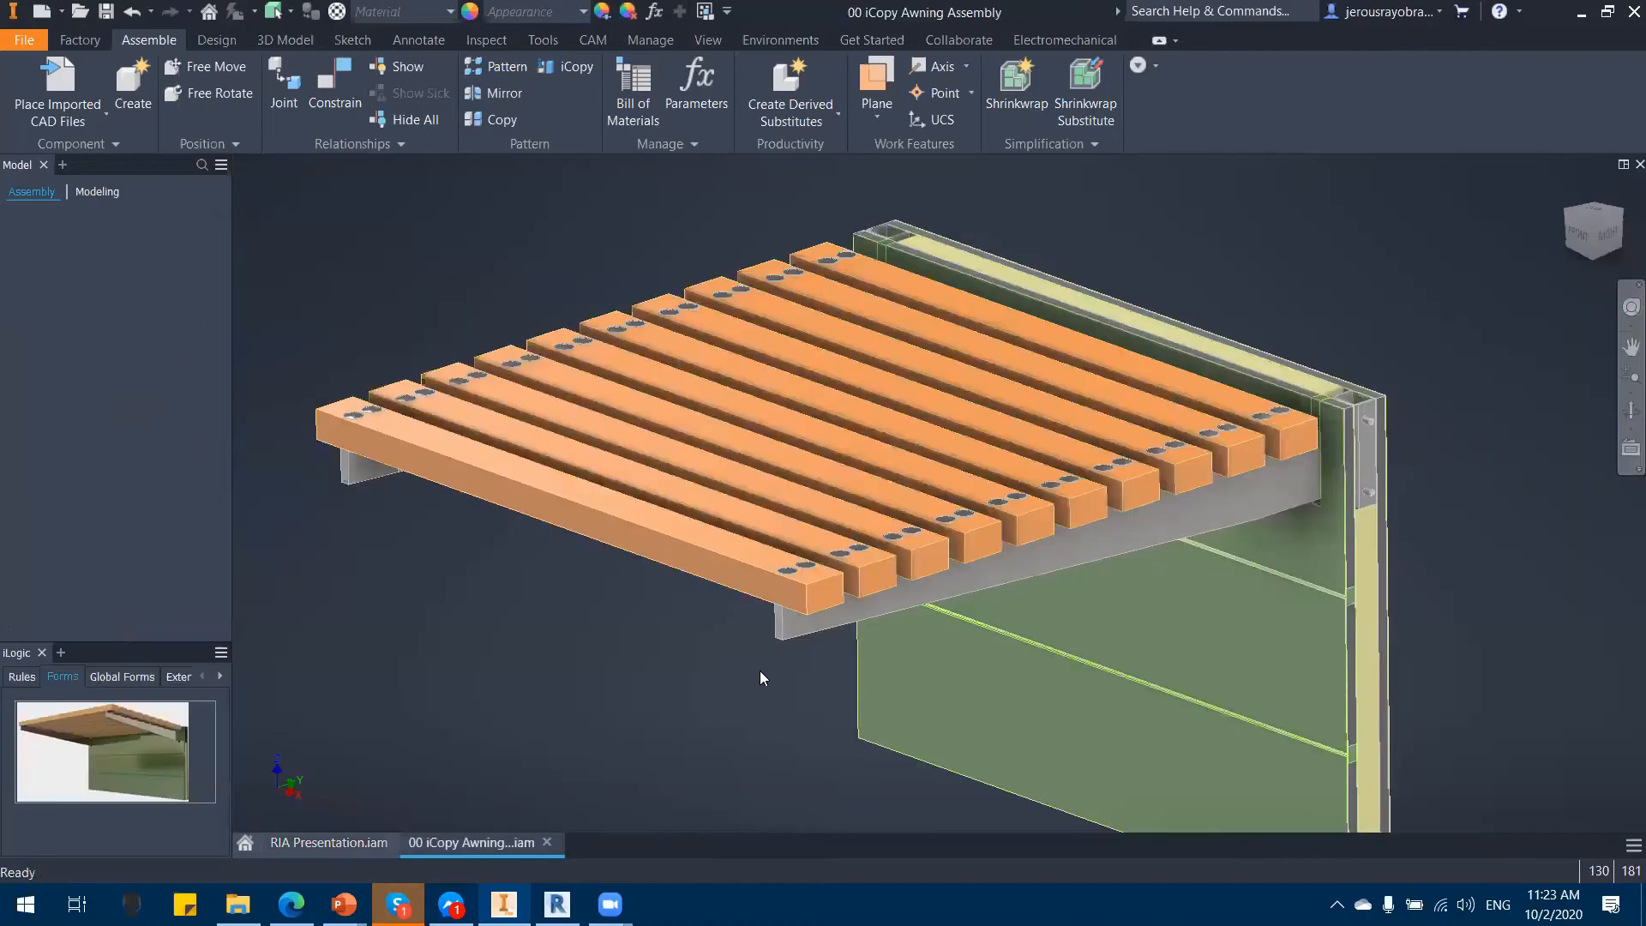
pyautogui.moveTo(764, 673); pyautogui.dragTo(759, 580, button='middle')
pyautogui.scroll(-4, 760, 581)
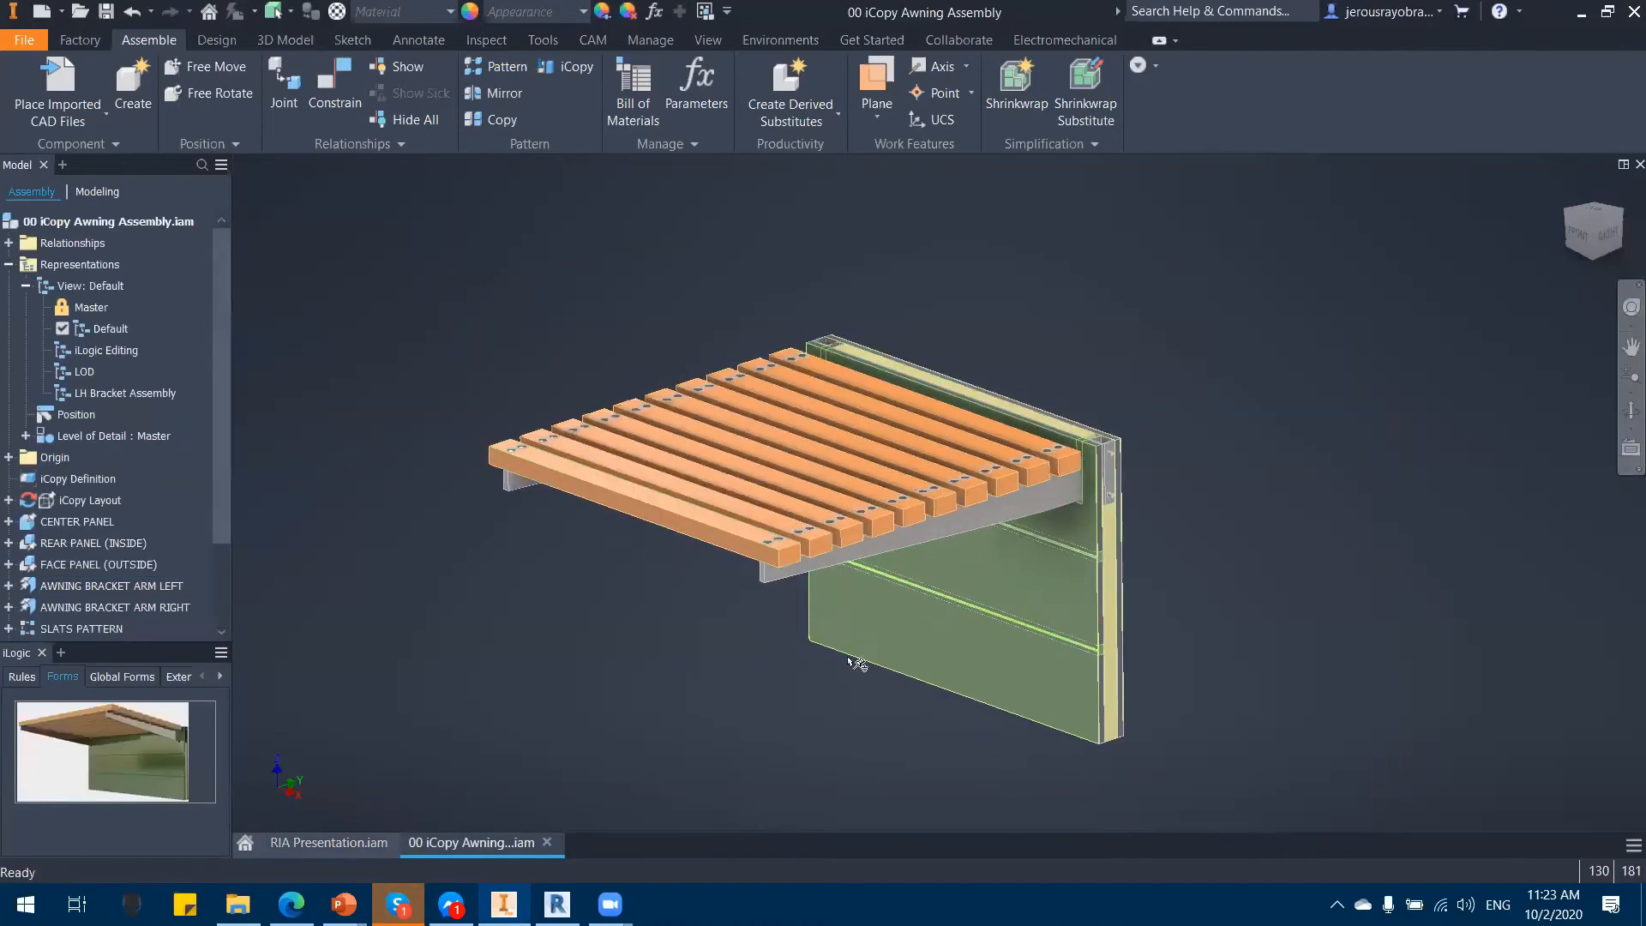
pyautogui.moveTo(721, 675); pyautogui.dragTo(836, 645, button='middle')
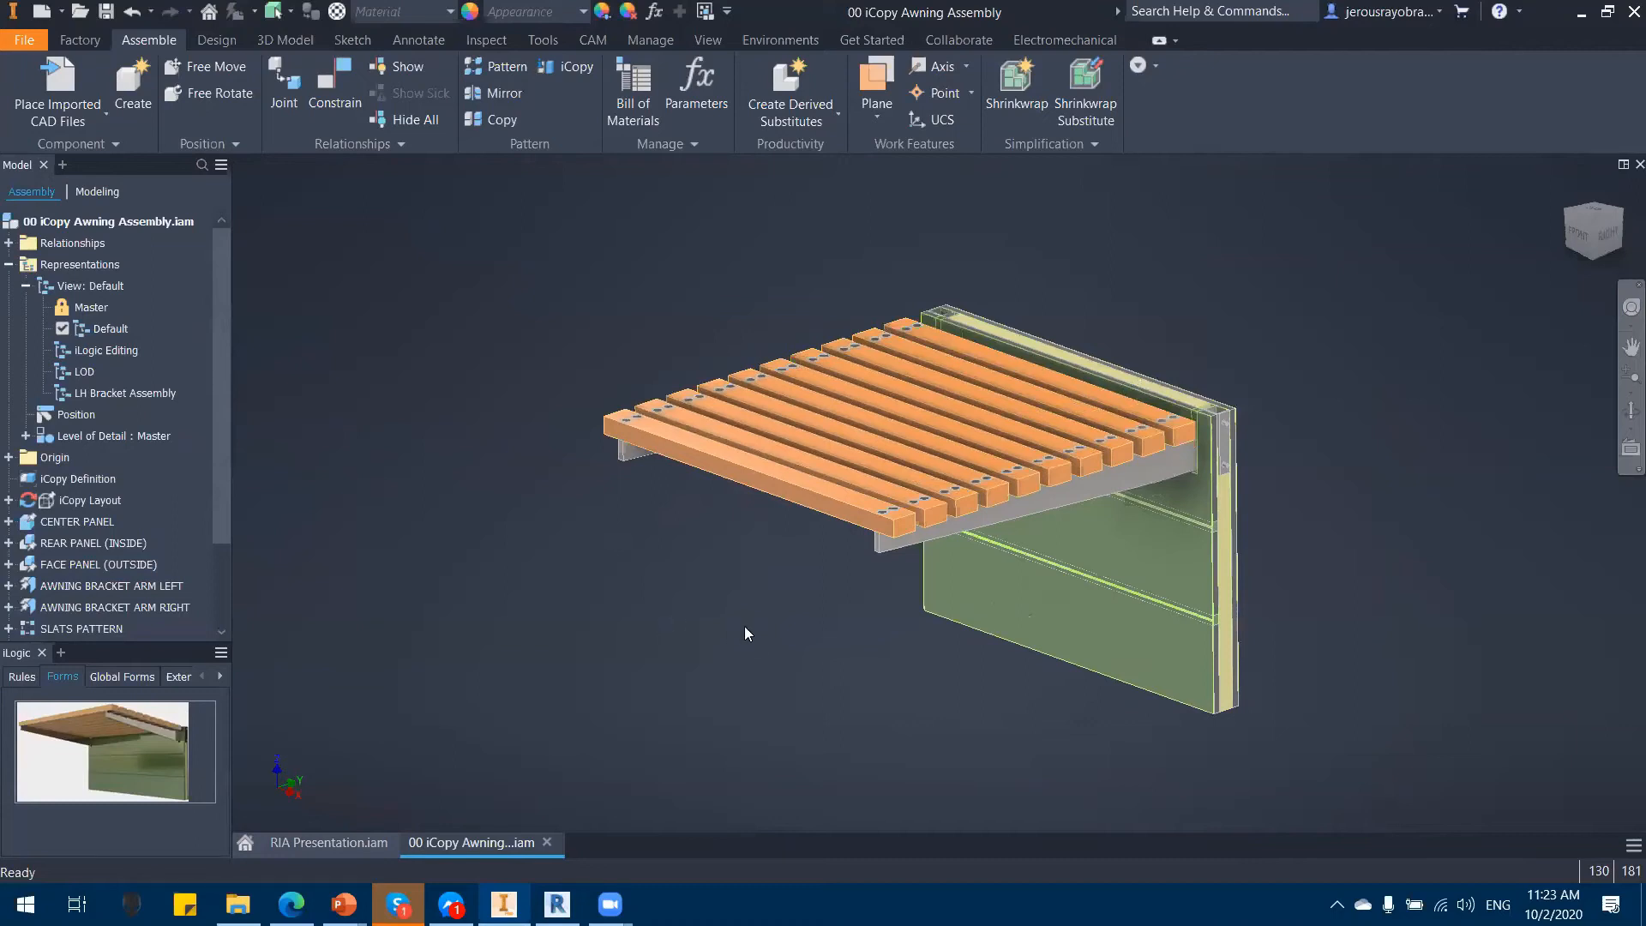
pyautogui.moveTo(894, 588); pyautogui.dragTo(1071, 577, button='middle')
pyautogui.moveTo(614, 597); pyautogui.dragTo(649, 604, button='middle')
# Step: In the Panel Configuration form, apply a 1300 mm depth, 10 degree angle, 60 mm slat gap and 60 mm slat thickness
pyautogui.click(129, 776)
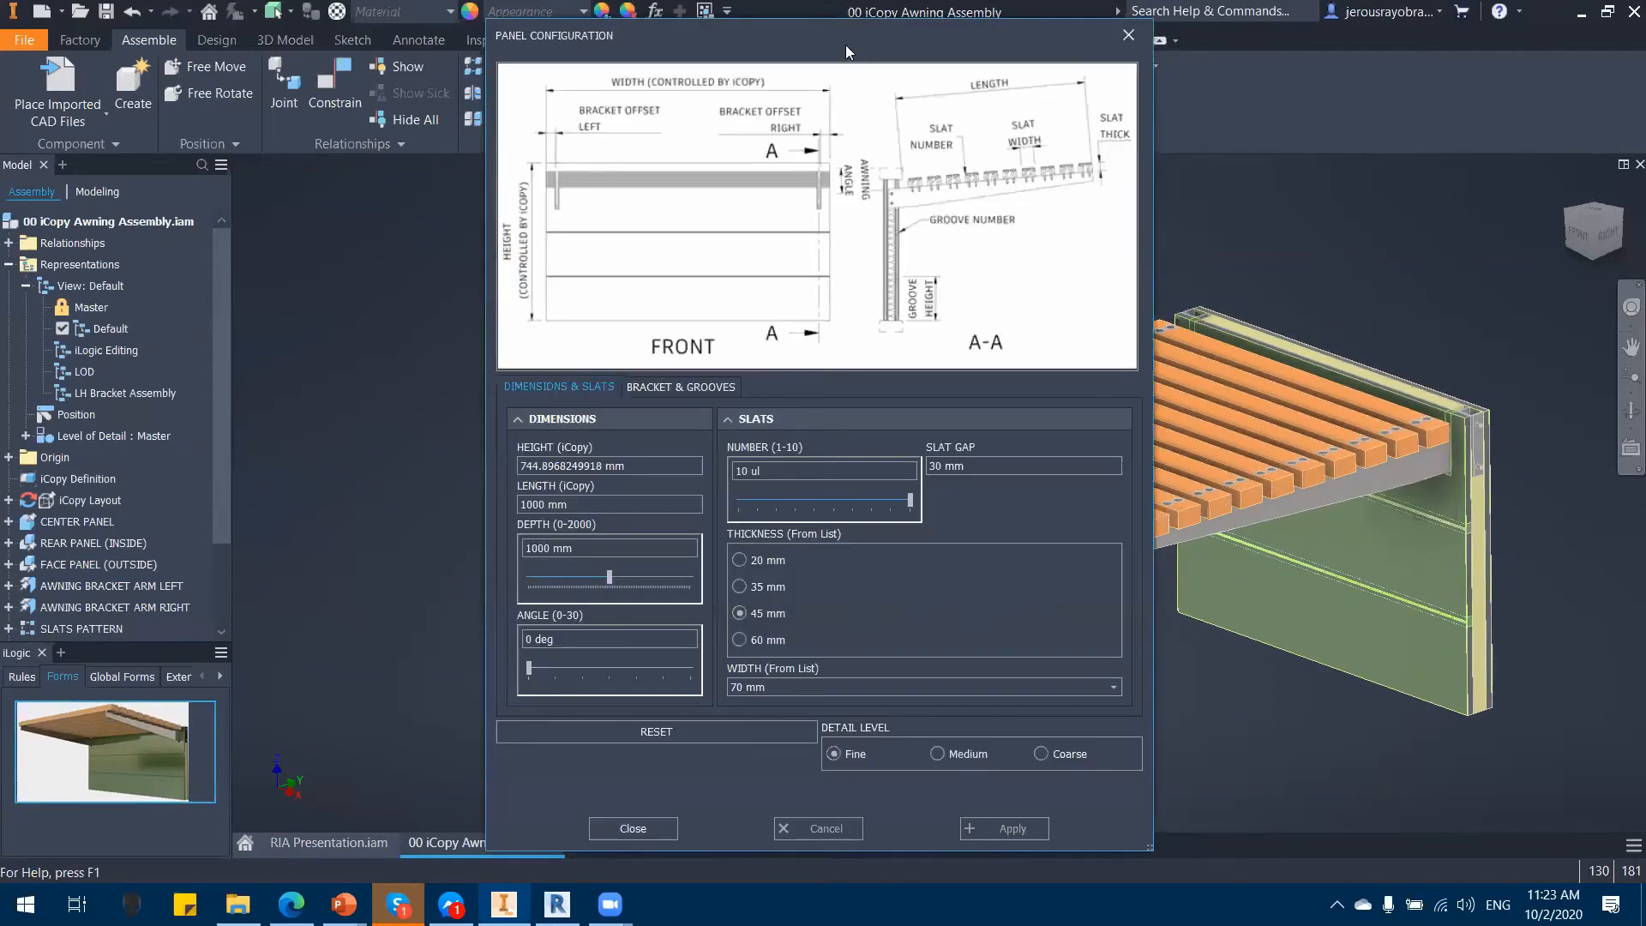
pyautogui.moveTo(845, 45); pyautogui.dragTo(534, 26)
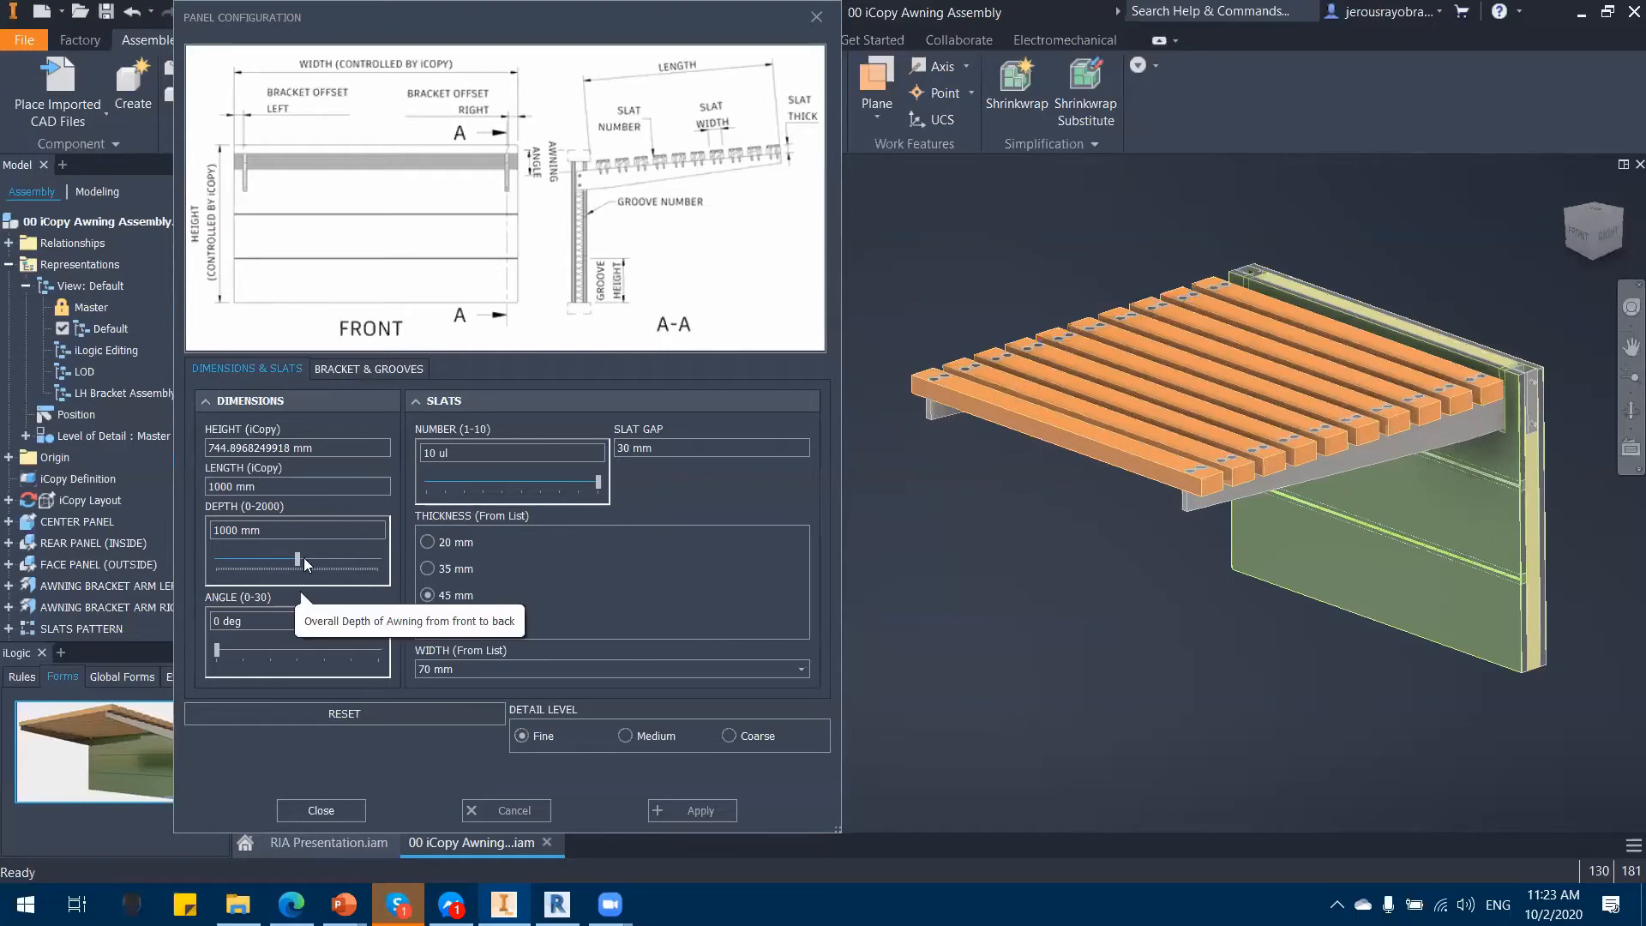
pyautogui.moveTo(314, 559); pyautogui.dragTo(319, 563)
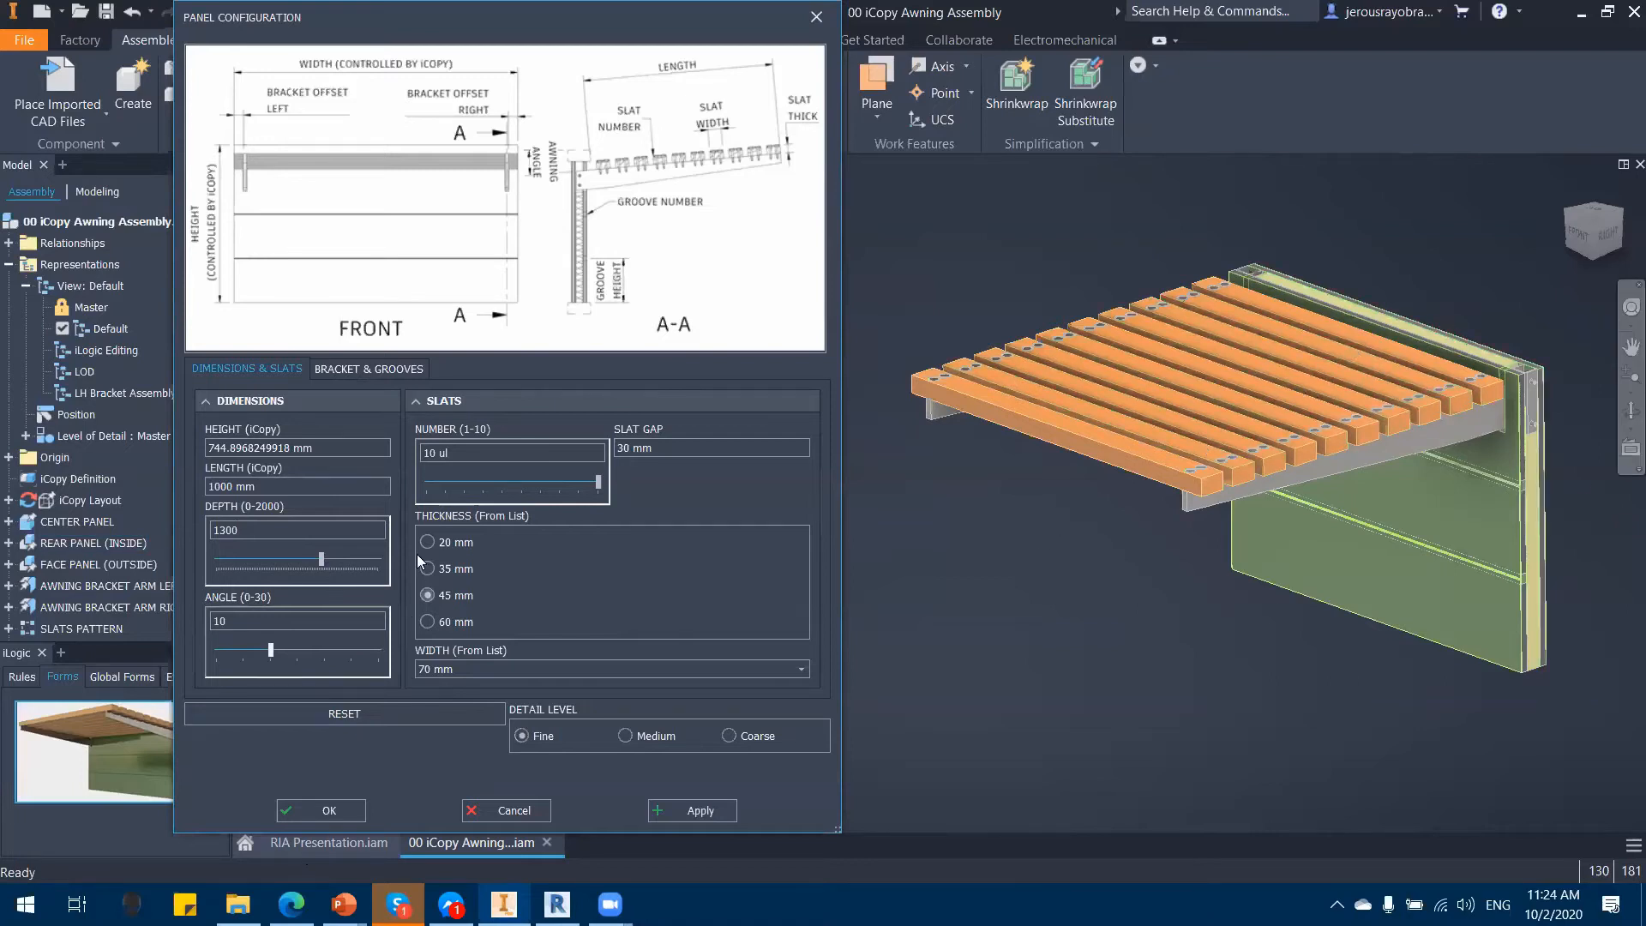
pyautogui.click(453, 571)
pyautogui.click(693, 811)
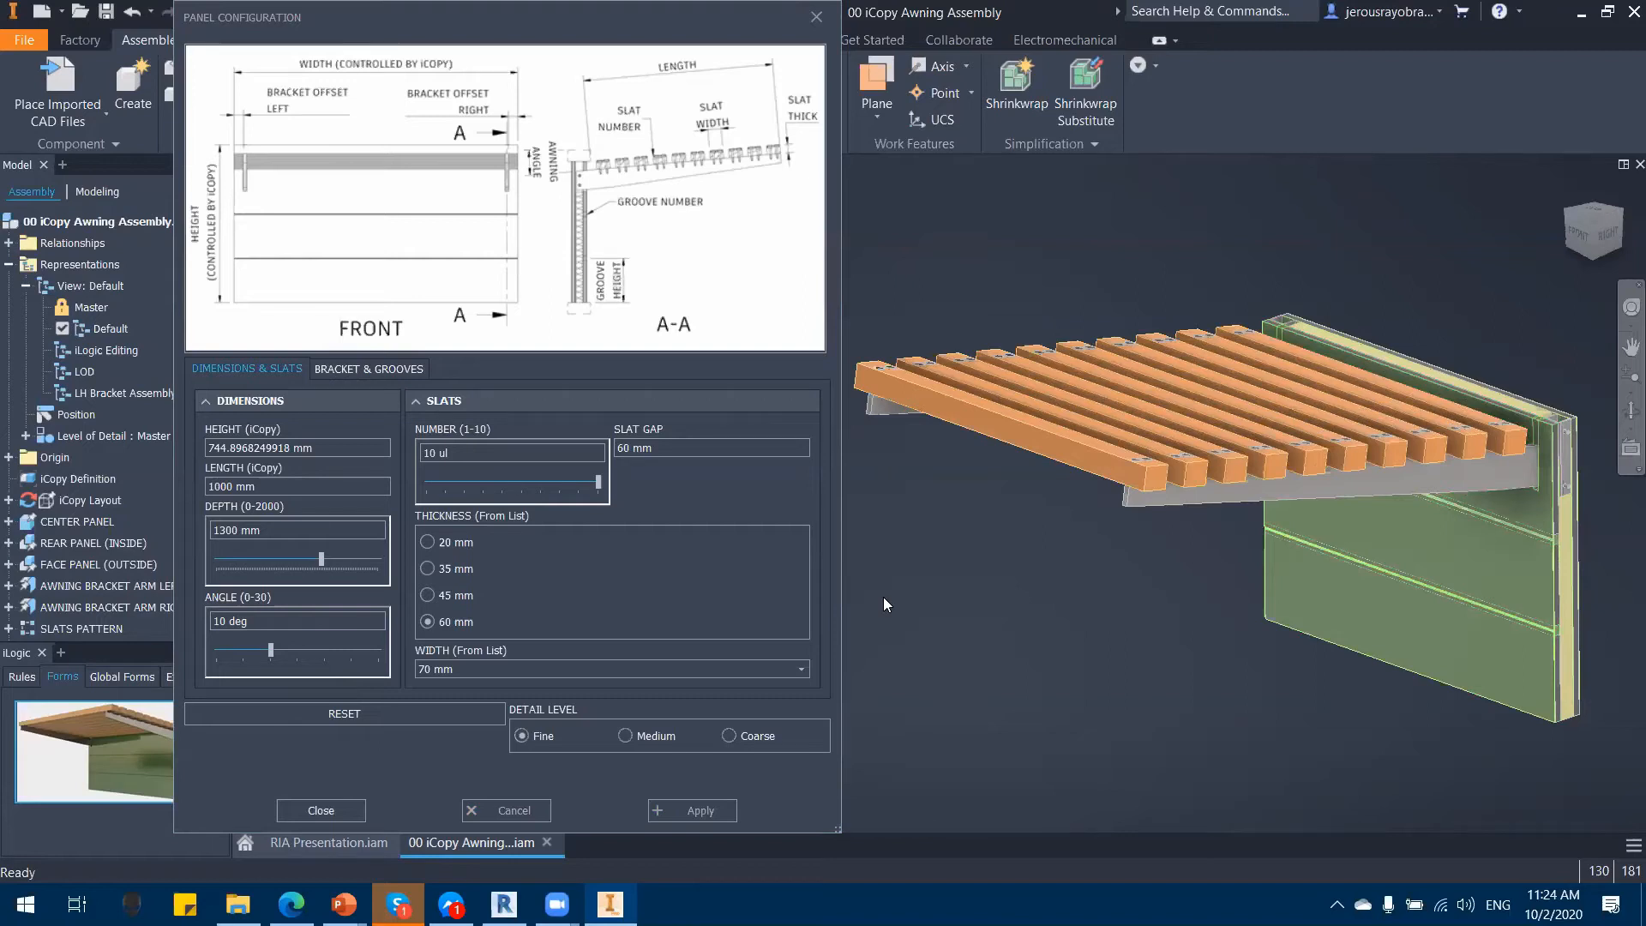
# Step: Reset the awning's panel configuration to its defaults and close the form
pyautogui.click(372, 717)
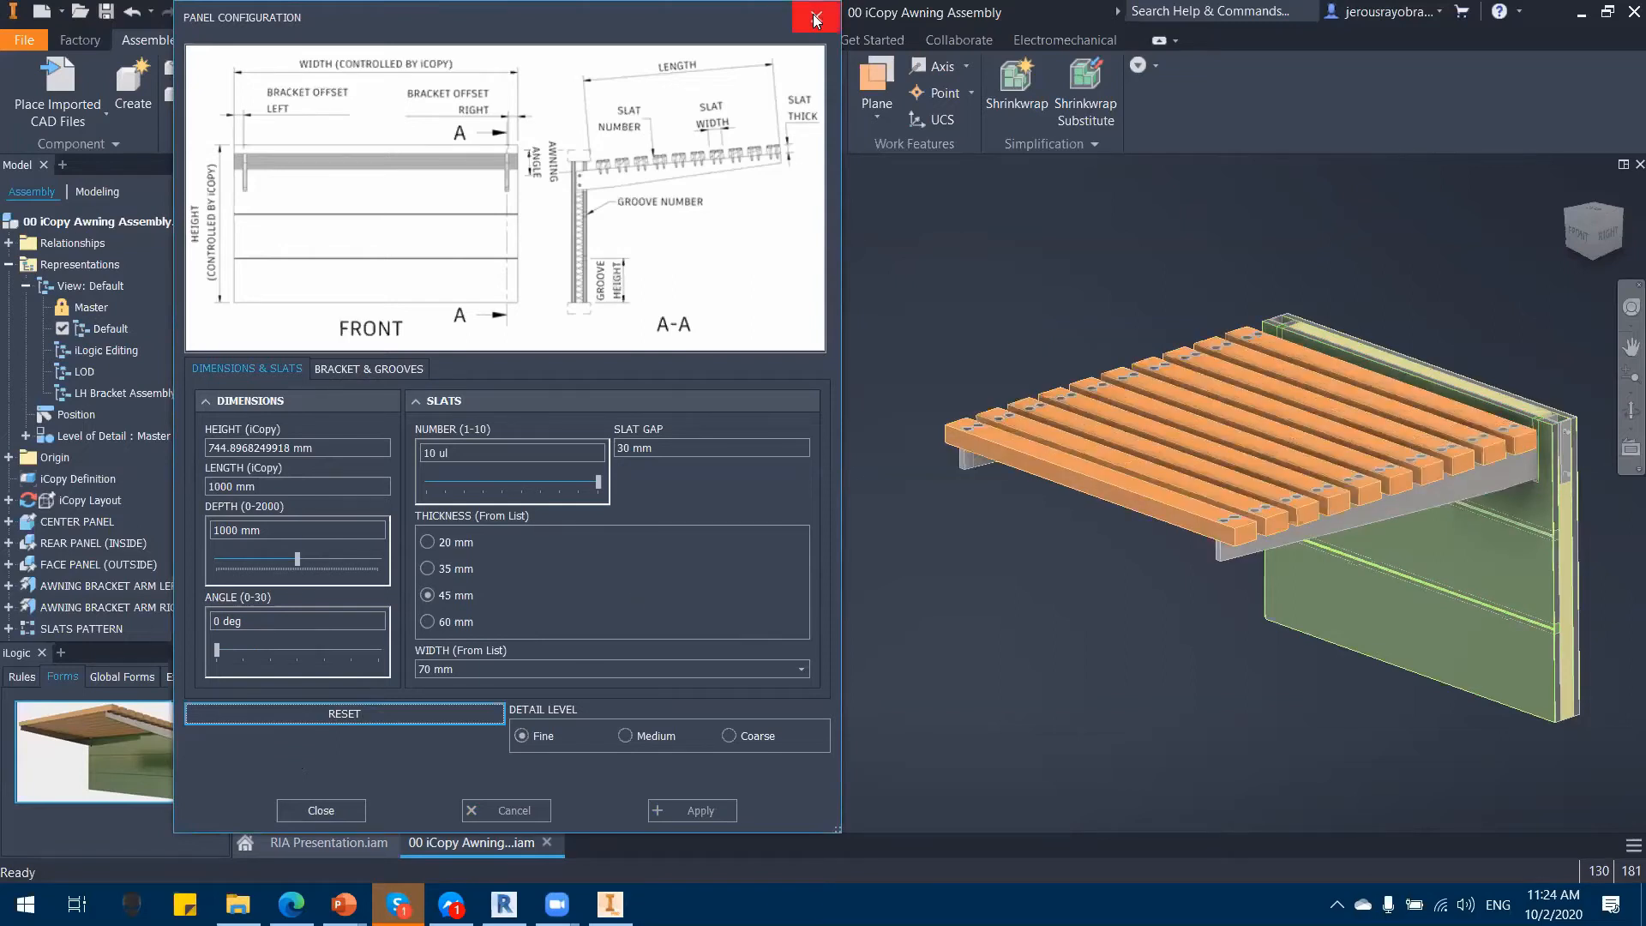
pyautogui.moveTo(858, 583); pyautogui.dragTo(581, 559, button='middle')
pyautogui.moveTo(711, 562); pyautogui.dragTo(455, 520, button='middle')
pyautogui.scroll(3, 671, 548)
pyautogui.scroll(-2, 602, 580)
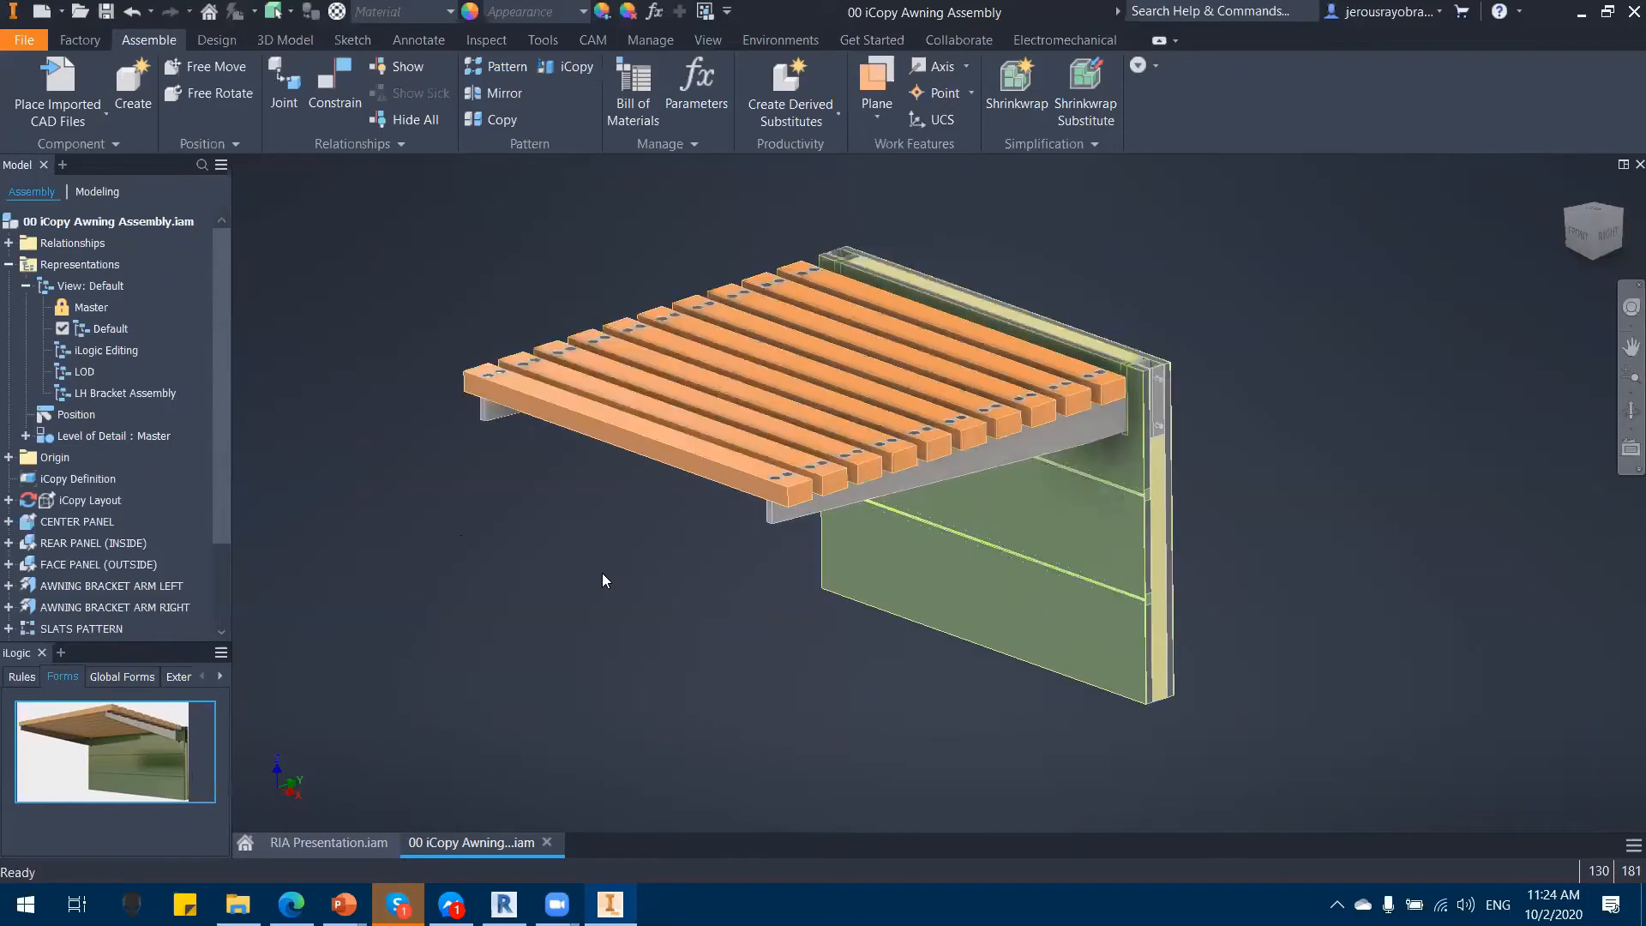
# Step: Open the drawing ADSK-2021-001-00 AUTODESK STORE AWNING from the 00 iCopy Master folder and accept the deferred-updates notice
pyautogui.click(32, 43)
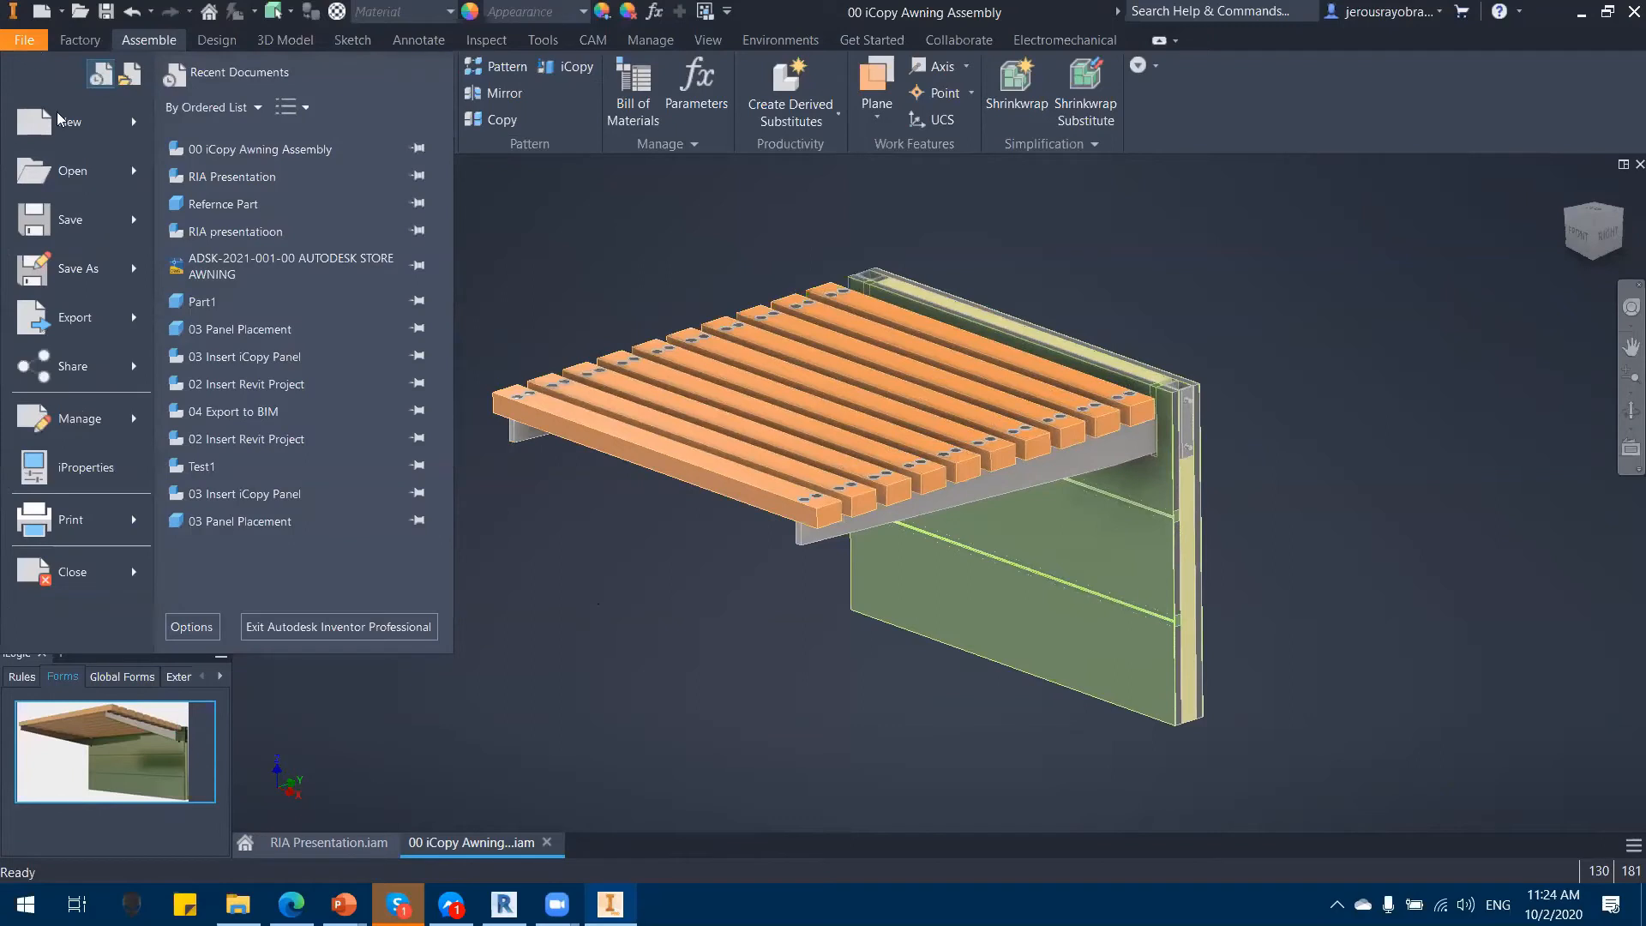
pyautogui.click(60, 170)
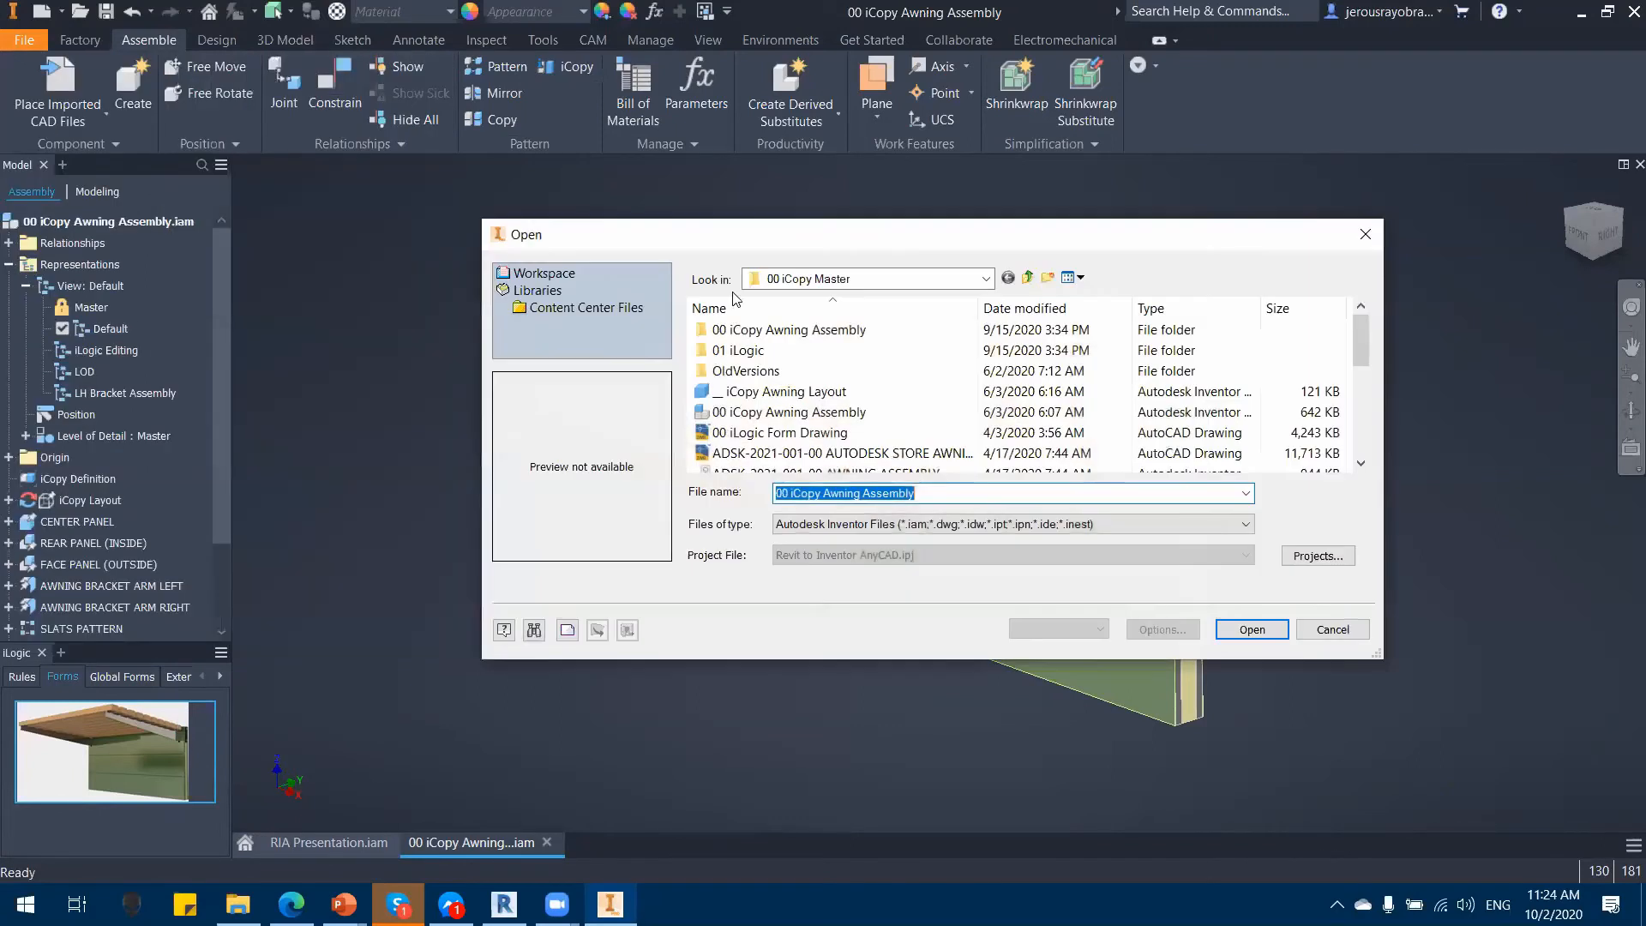
pyautogui.click(787, 453)
pyautogui.click(787, 433)
pyautogui.click(815, 455)
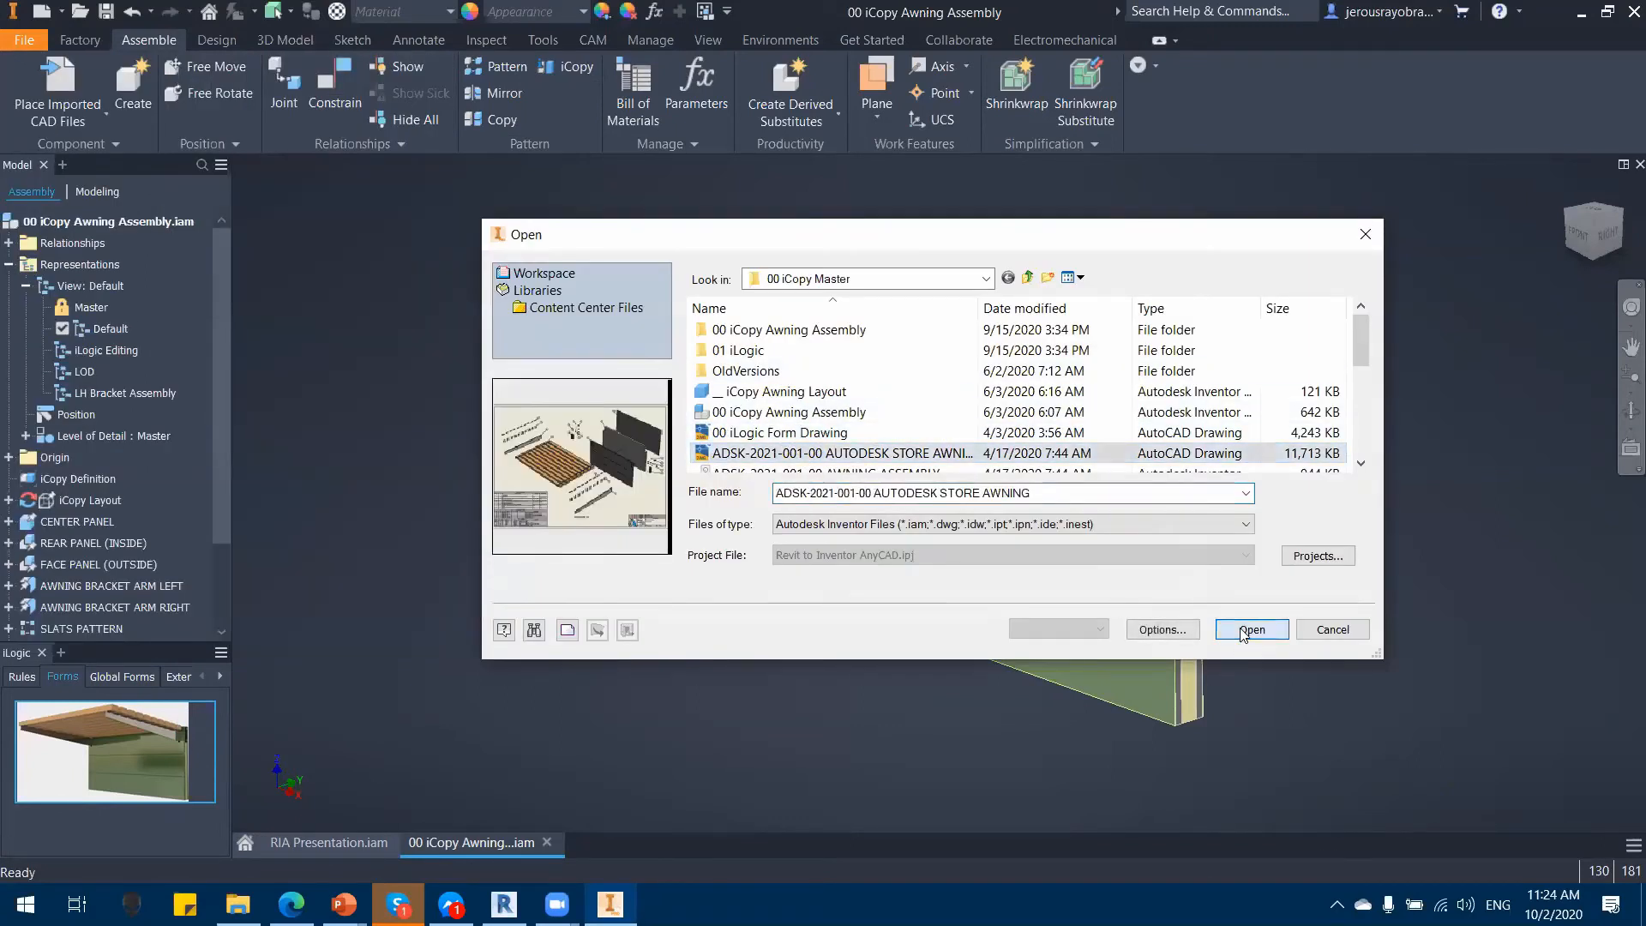
pyautogui.click(1245, 632)
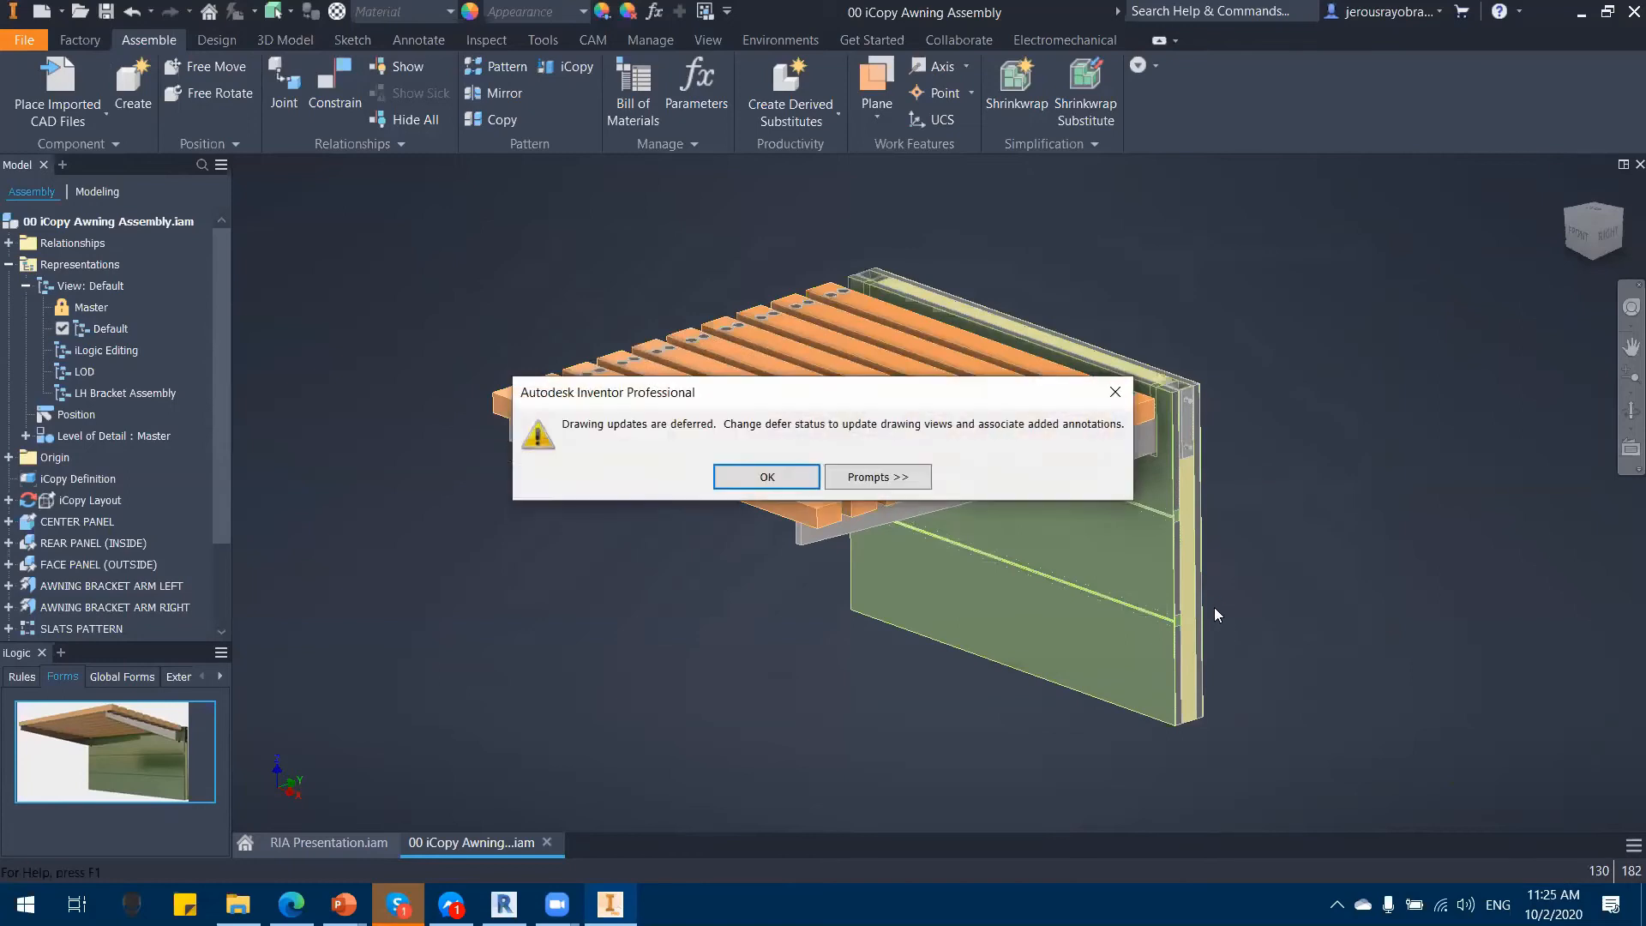
pyautogui.click(755, 480)
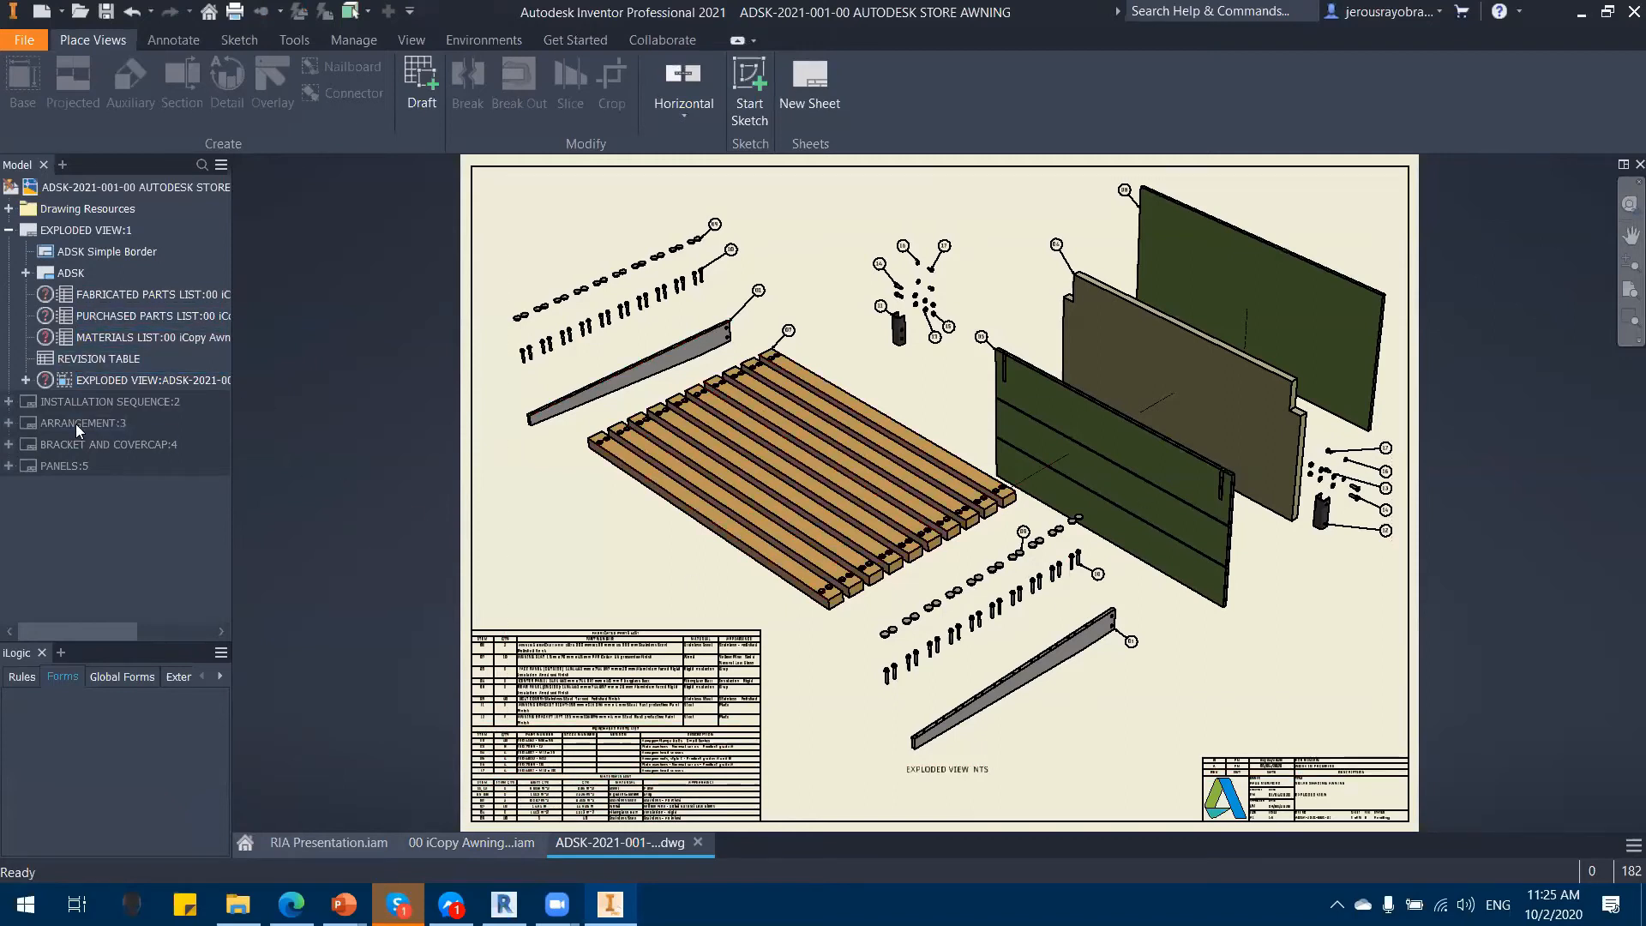
# Step: Activate the INSTALLATION SEQUENCE sheet and examine its bracket, canopy and panel installation views
pyautogui.doubleClick(94, 402)
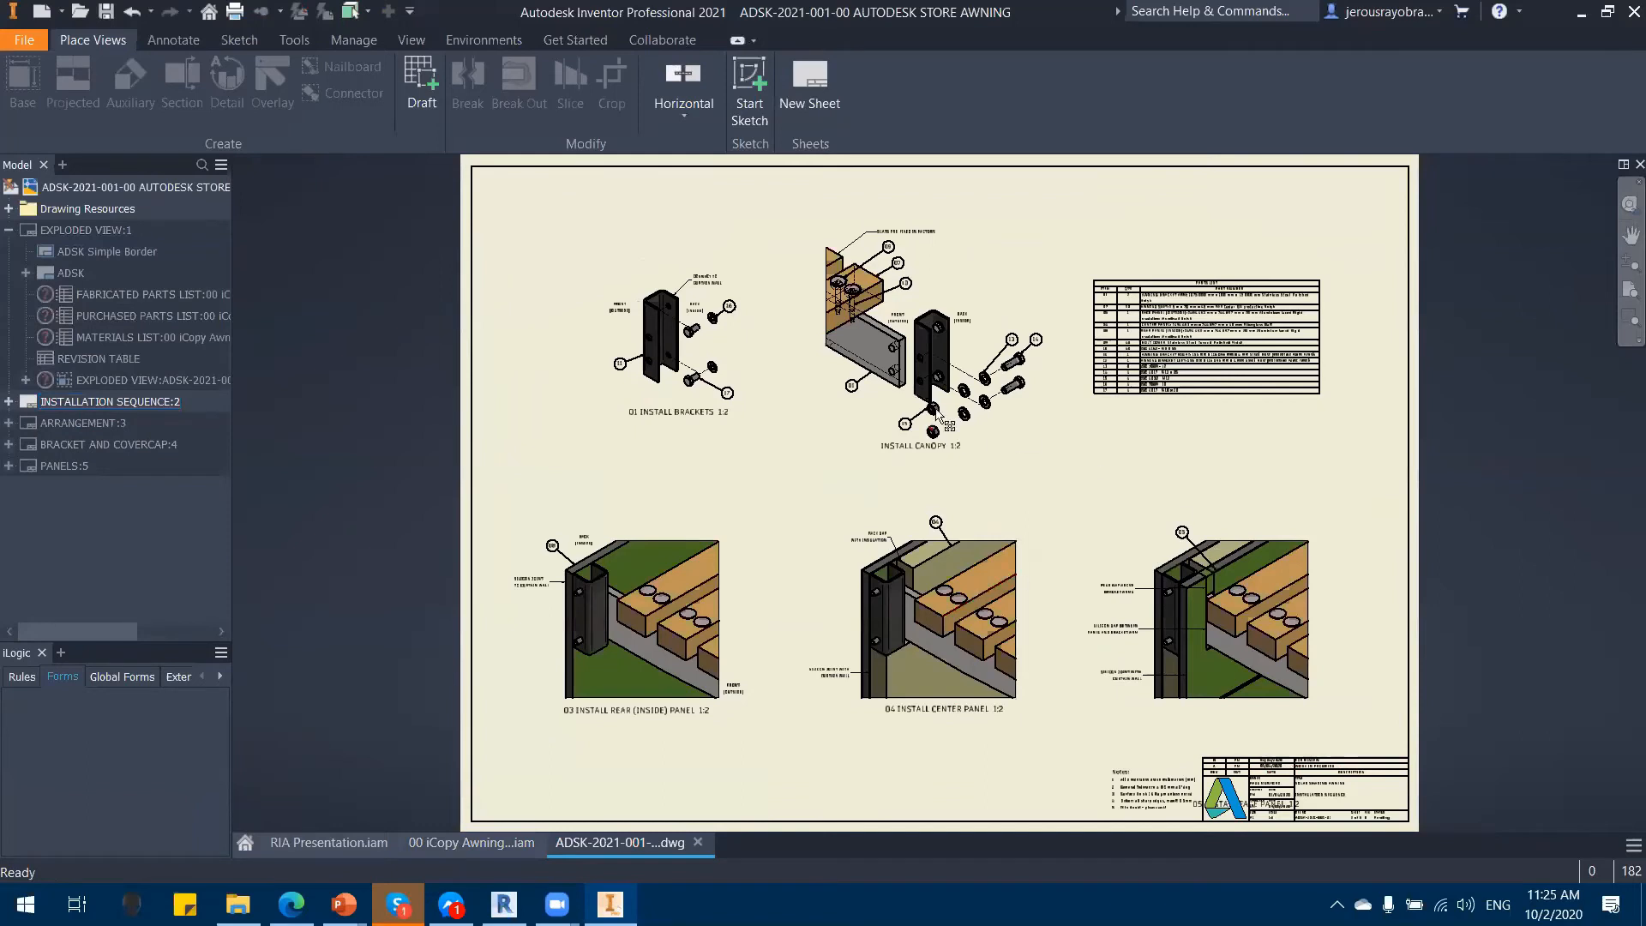
pyautogui.scroll(6, 980, 369)
pyautogui.moveTo(981, 368)
pyautogui.mouseDown(button='middle')
pyautogui.moveTo(886, 537)
pyautogui.moveTo(900, 544)
pyautogui.mouseUp(button='middle')
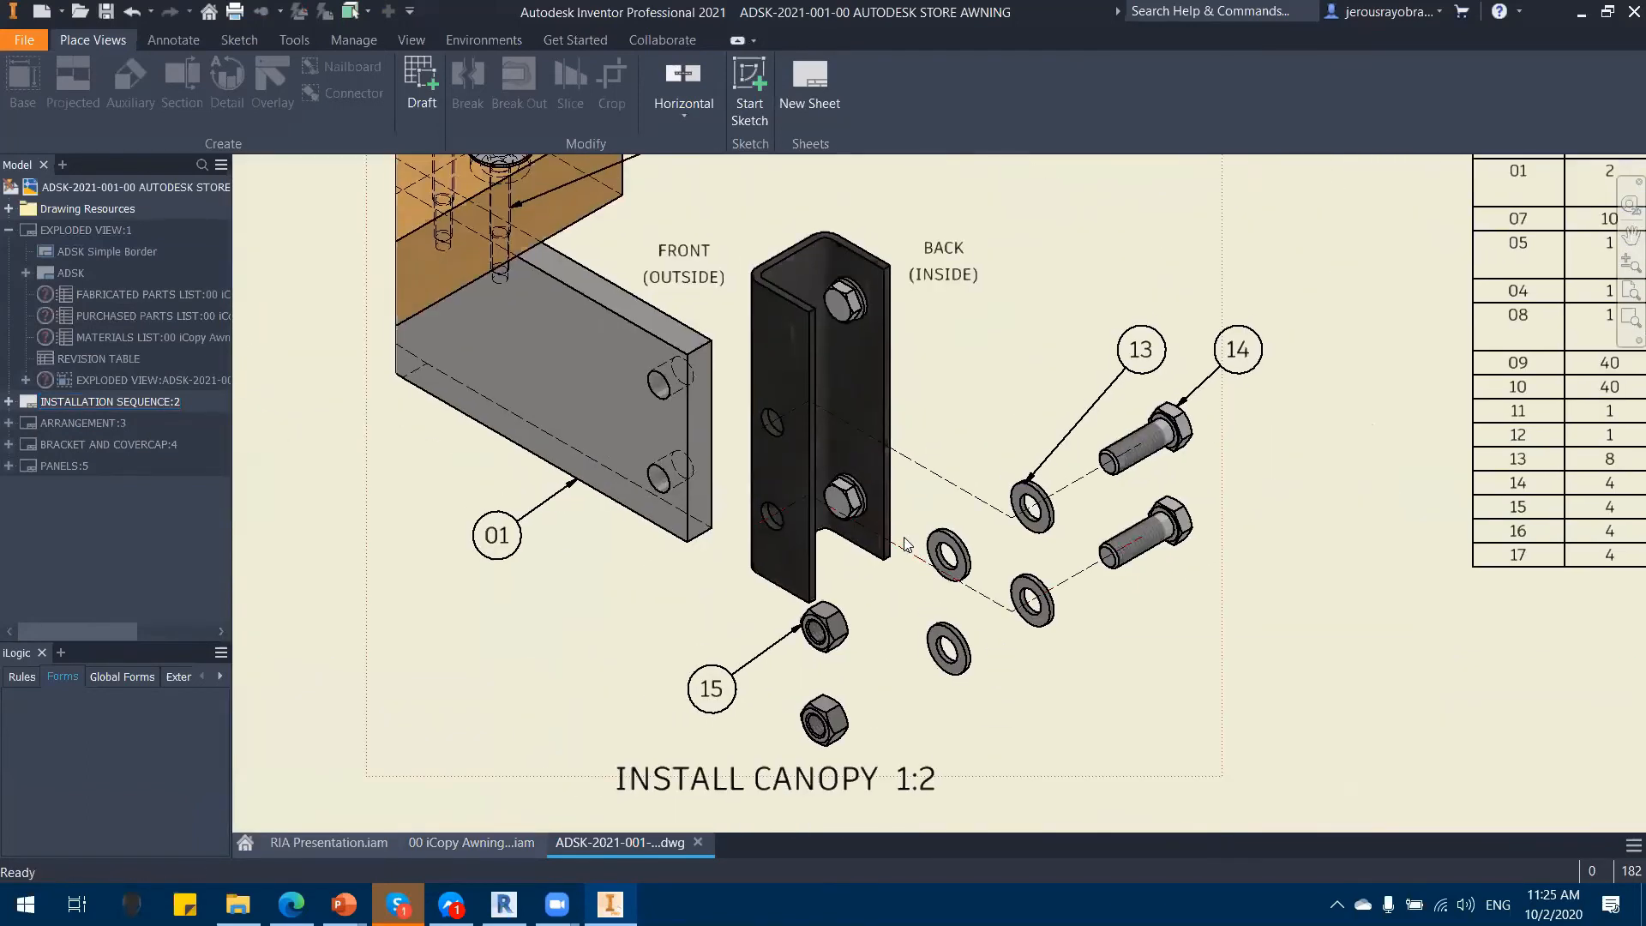
pyautogui.scroll(-5, 878, 615)
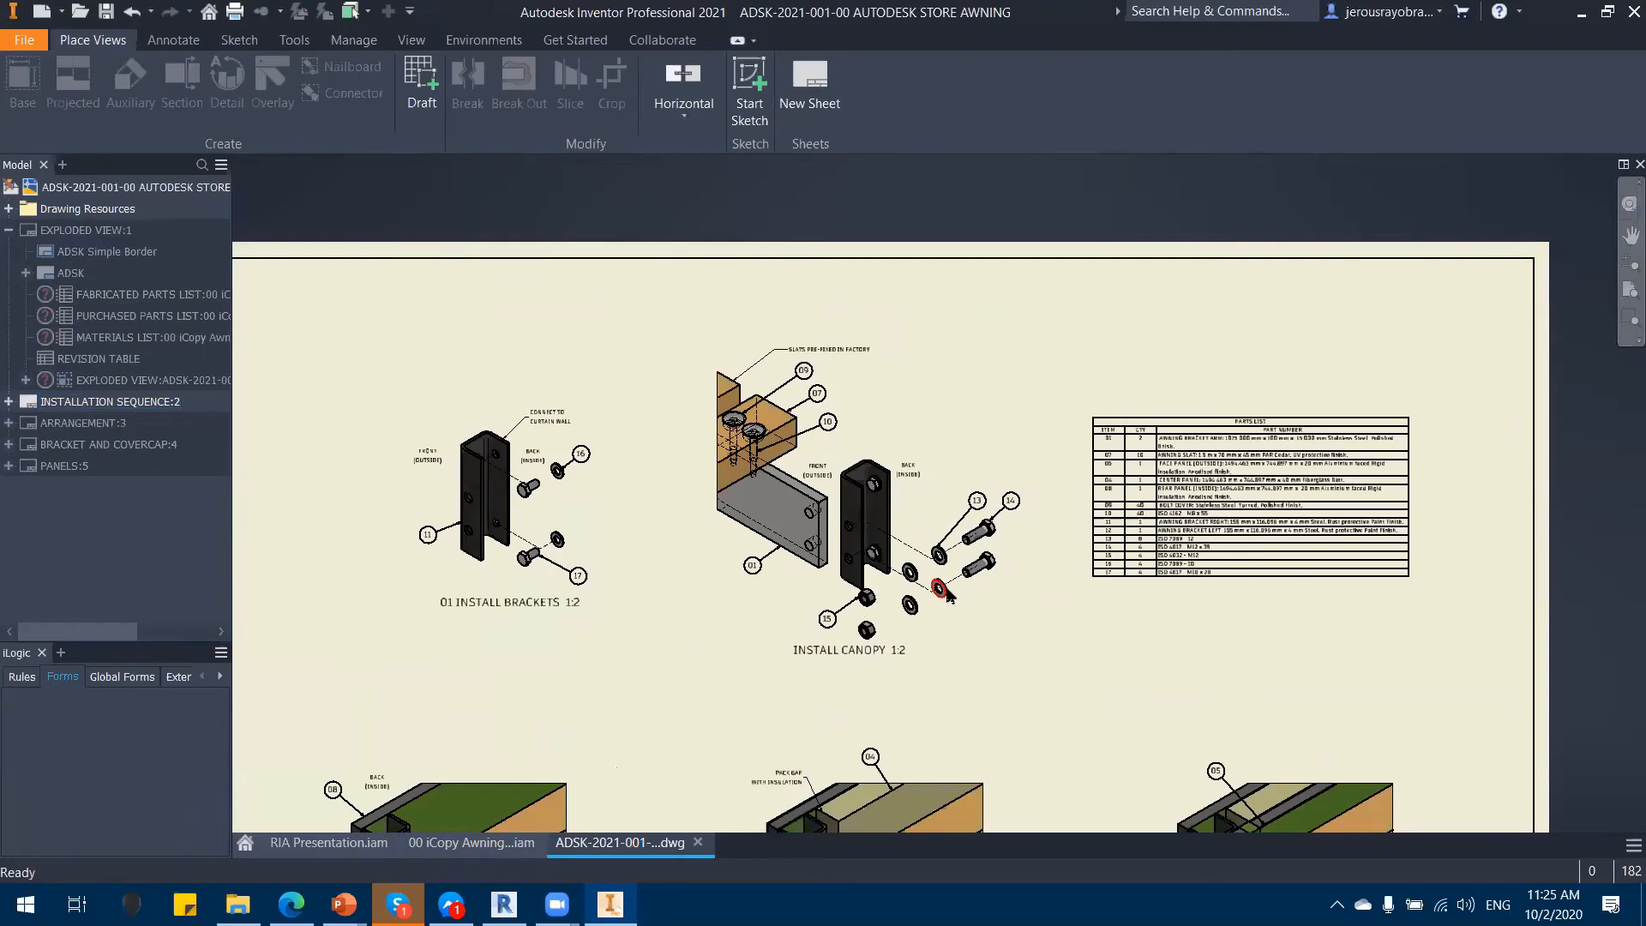
pyautogui.moveTo(948, 594)
pyautogui.scroll(-3, 536, 604)
pyautogui.moveTo(535, 604)
pyautogui.mouseDown(button='middle')
pyautogui.moveTo(652, 479)
pyautogui.moveTo(636, 453)
pyautogui.moveTo(723, 382)
pyautogui.mouseUp(button='middle')
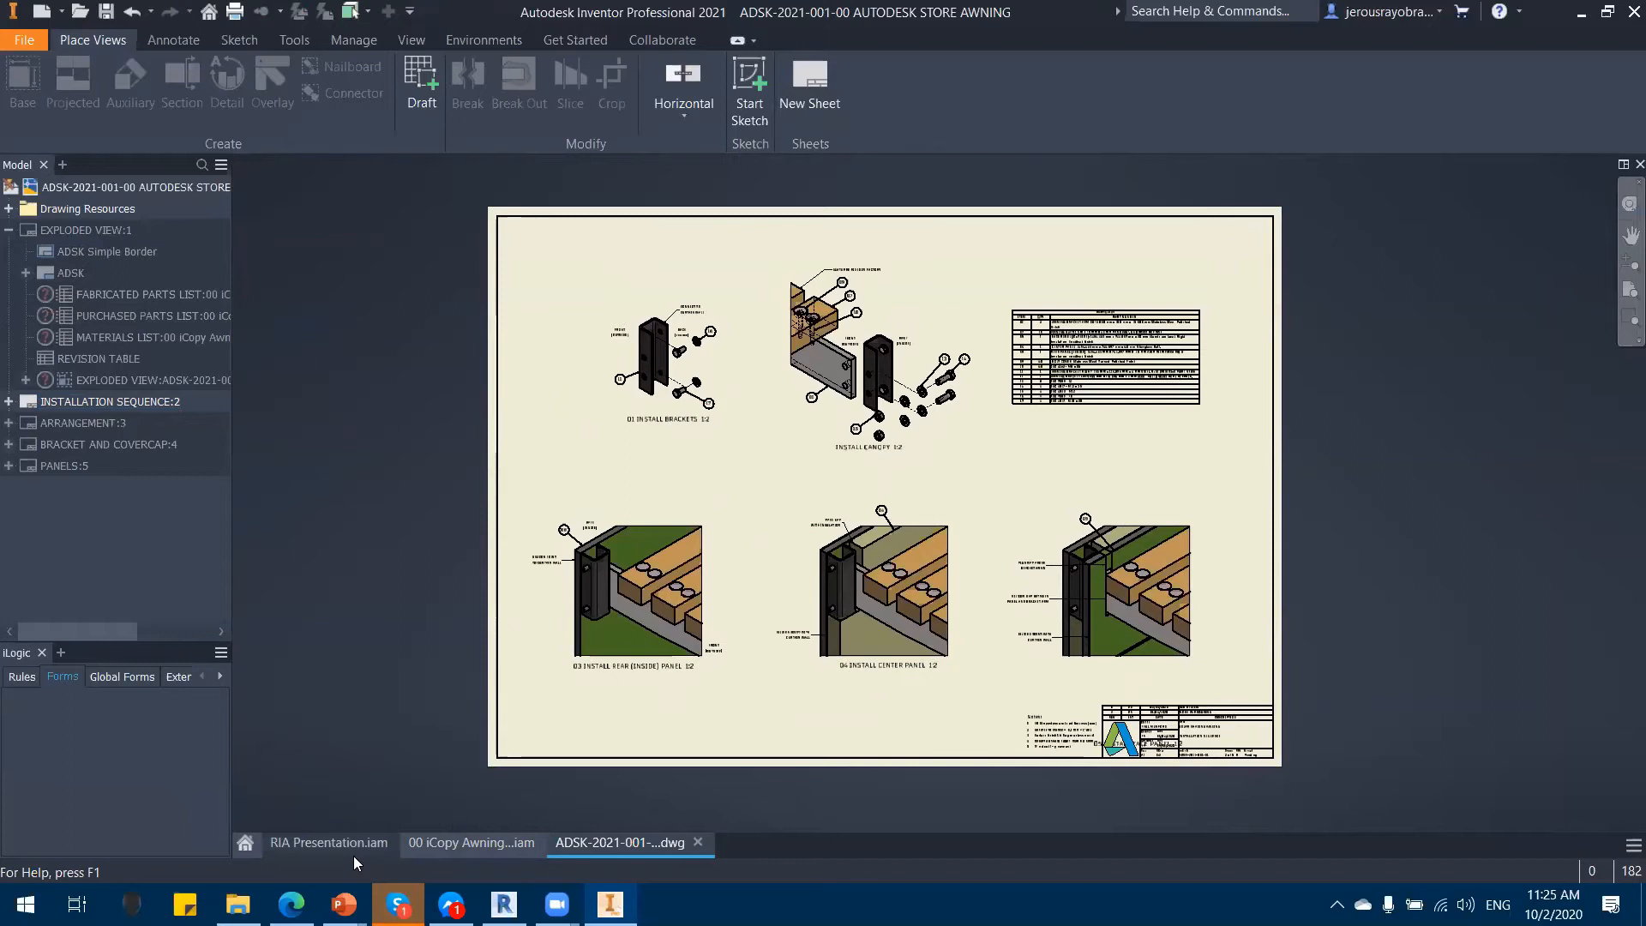
pyautogui.moveTo(353, 857)
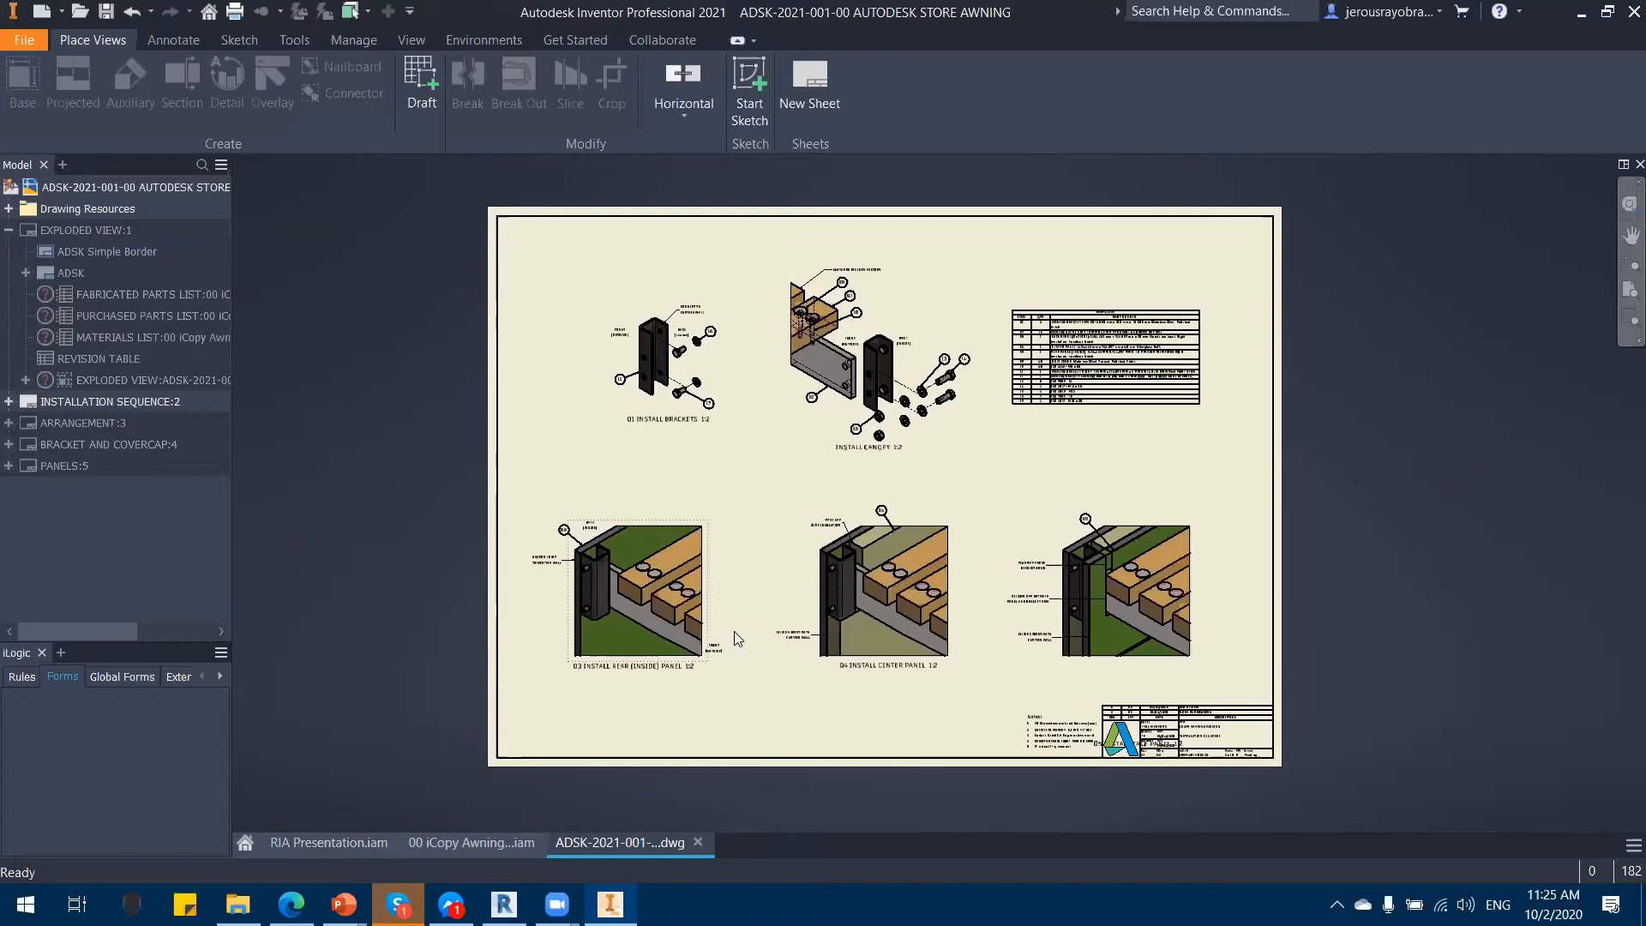
pyautogui.scroll(3, 755, 600)
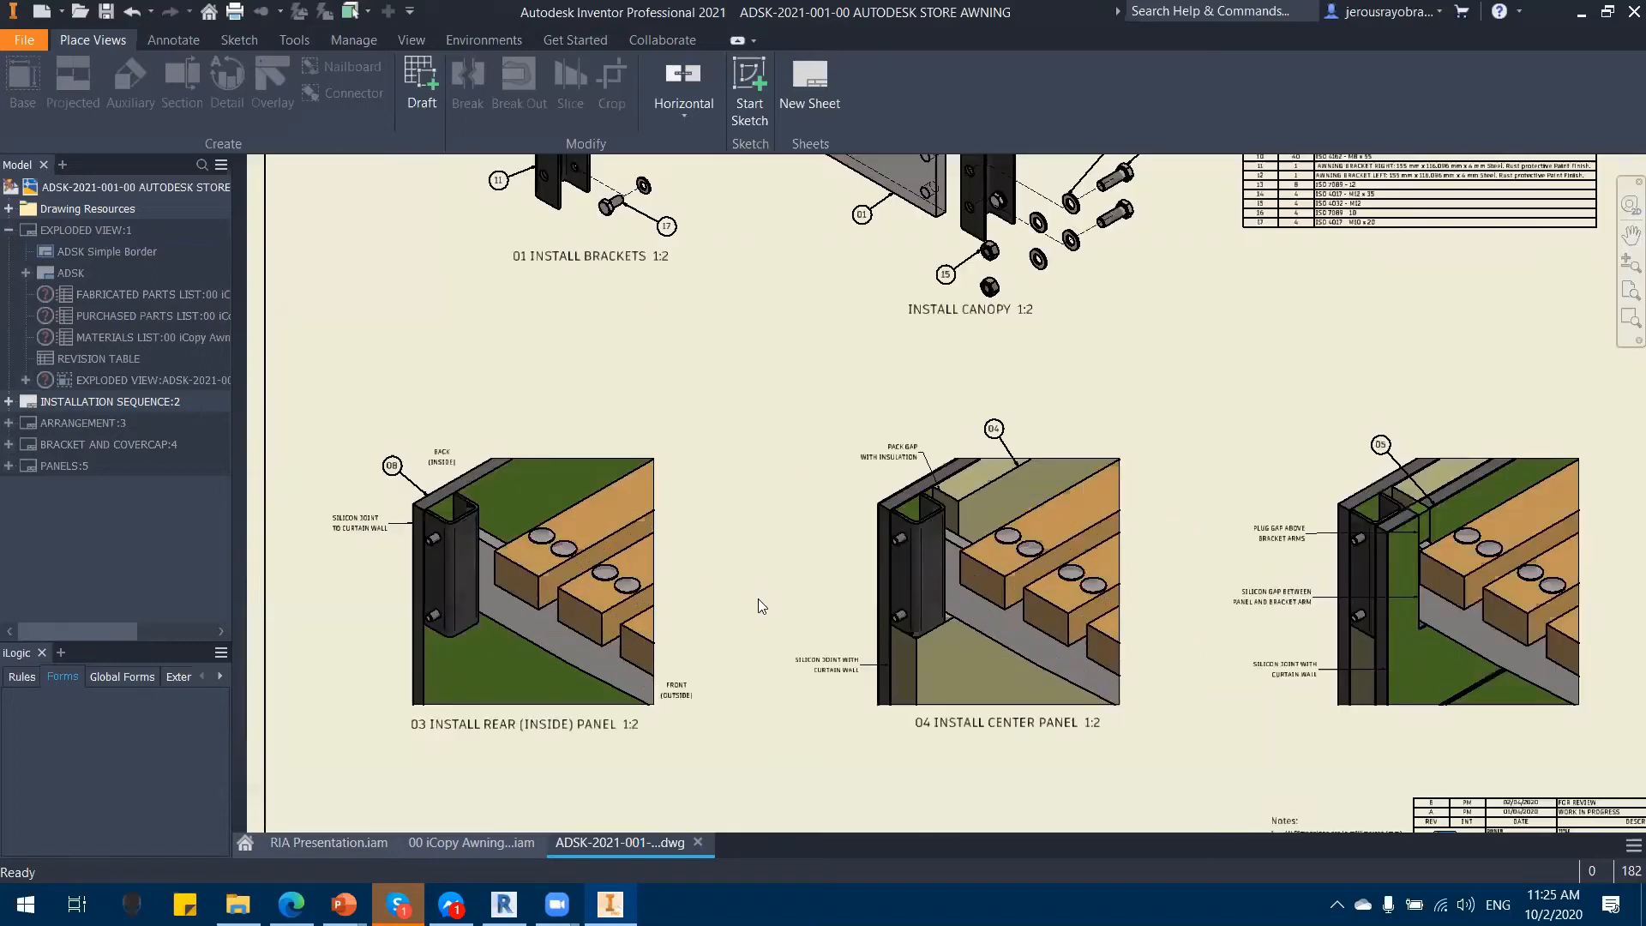
pyautogui.scroll(-2, 760, 598)
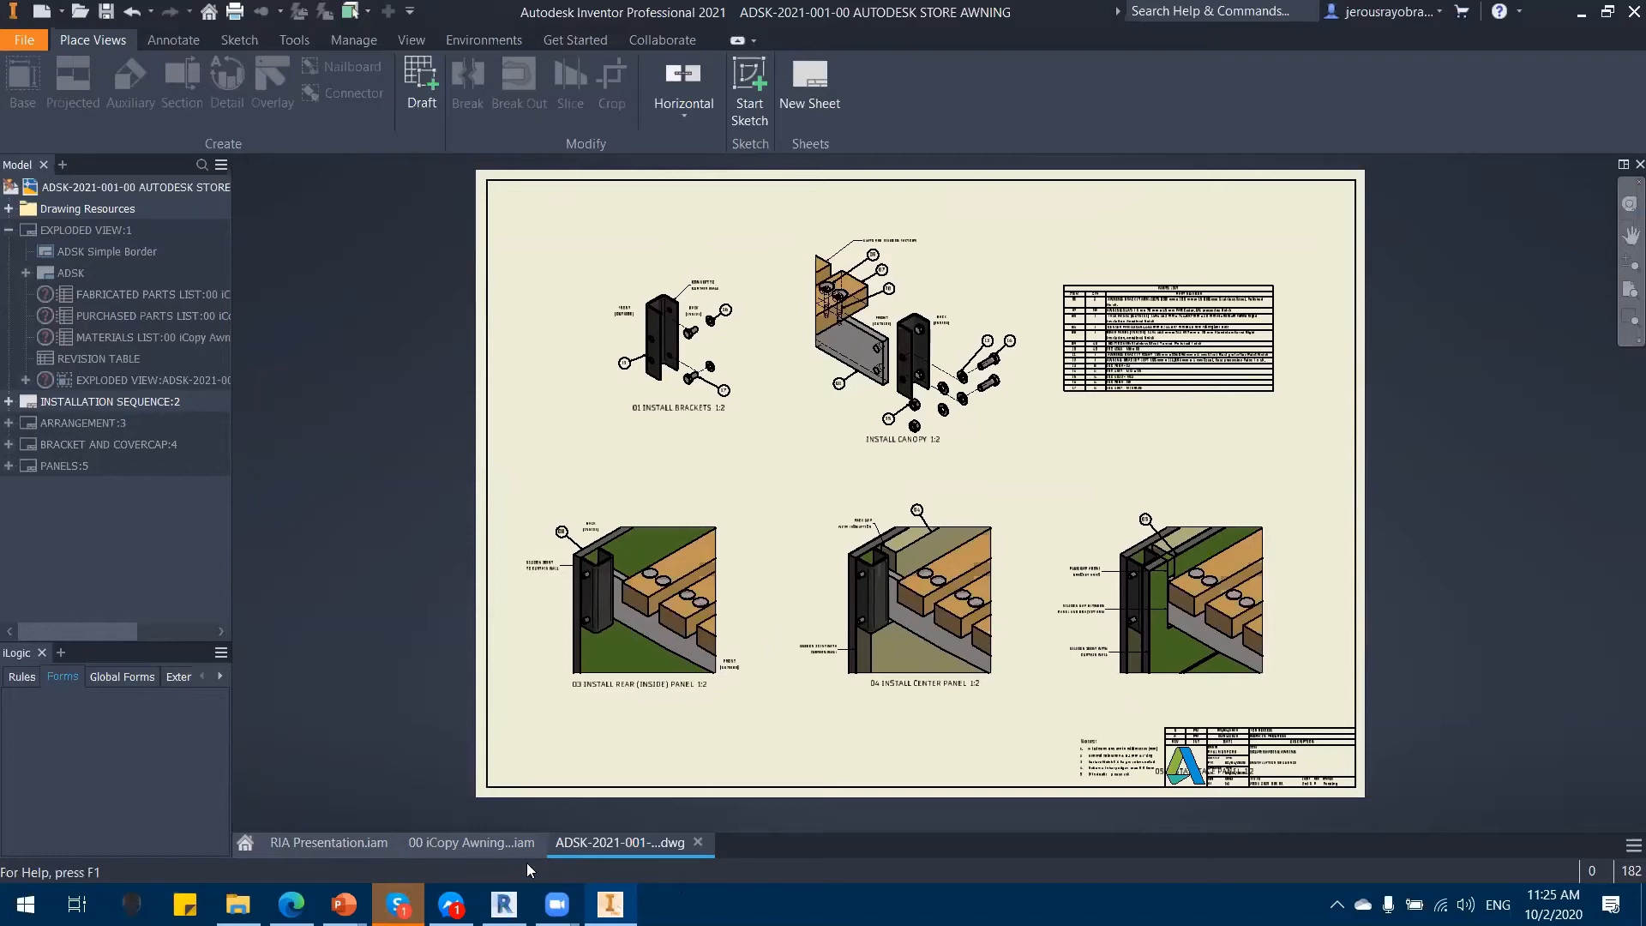
# Step: Compare the RIA Presentation building with the iCopy awning assembly, ending on the facade openings at the building's corner
pyautogui.click(336, 847)
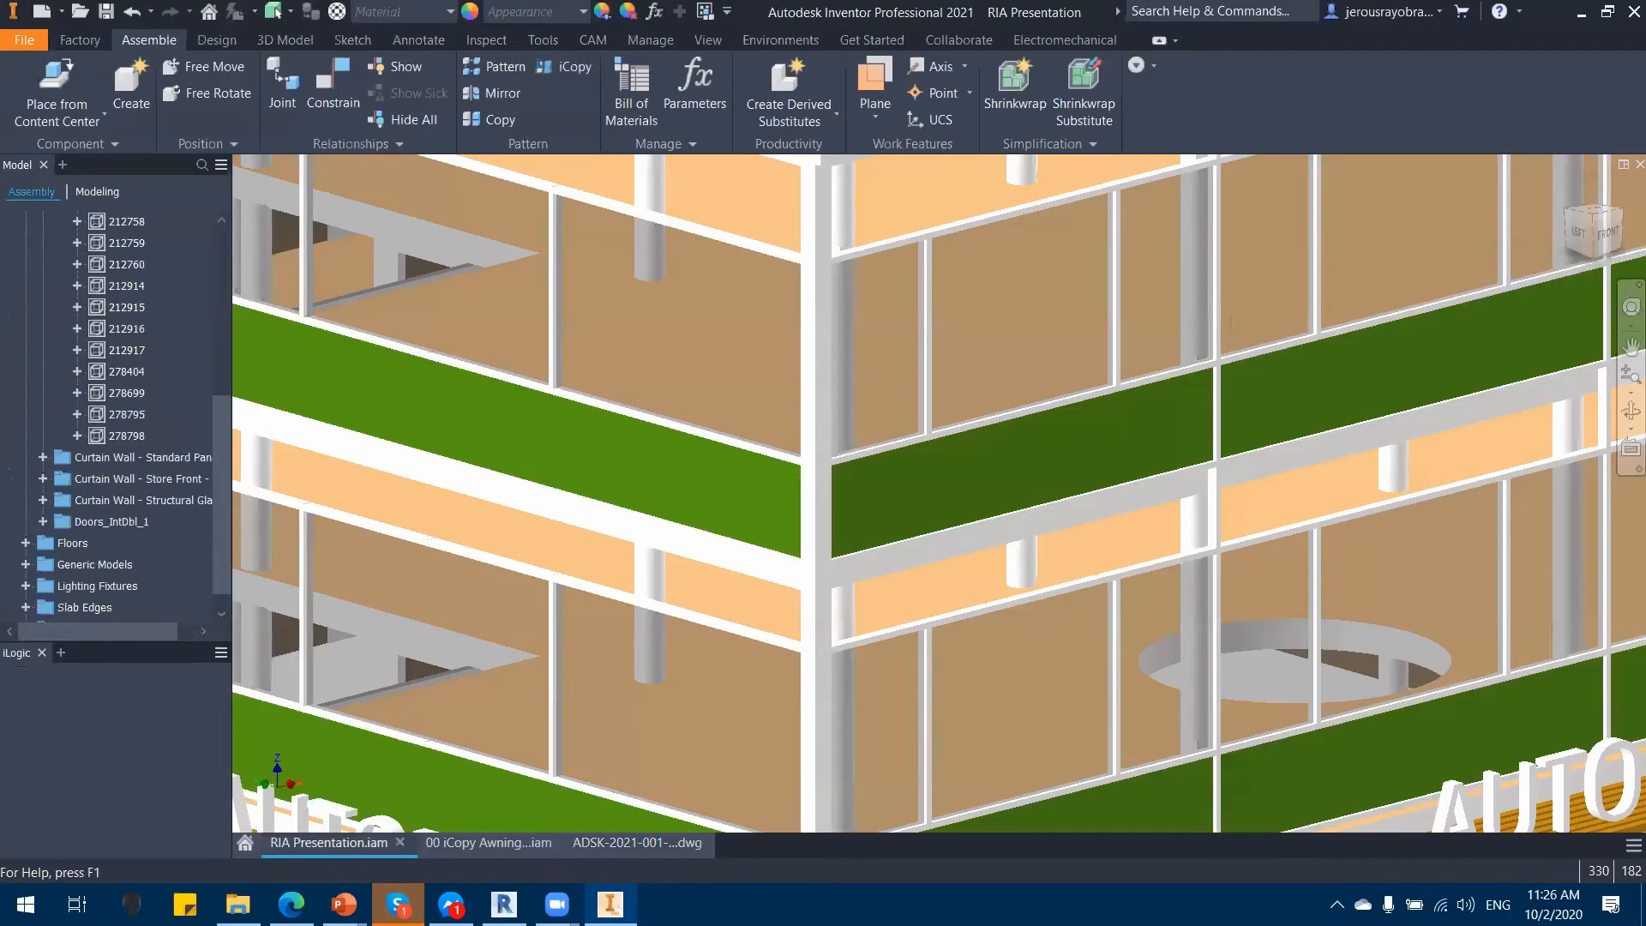
pyautogui.scroll(-4, 858, 525)
pyautogui.moveTo(858, 524); pyautogui.dragTo(929, 493, button='middle')
pyautogui.click(489, 843)
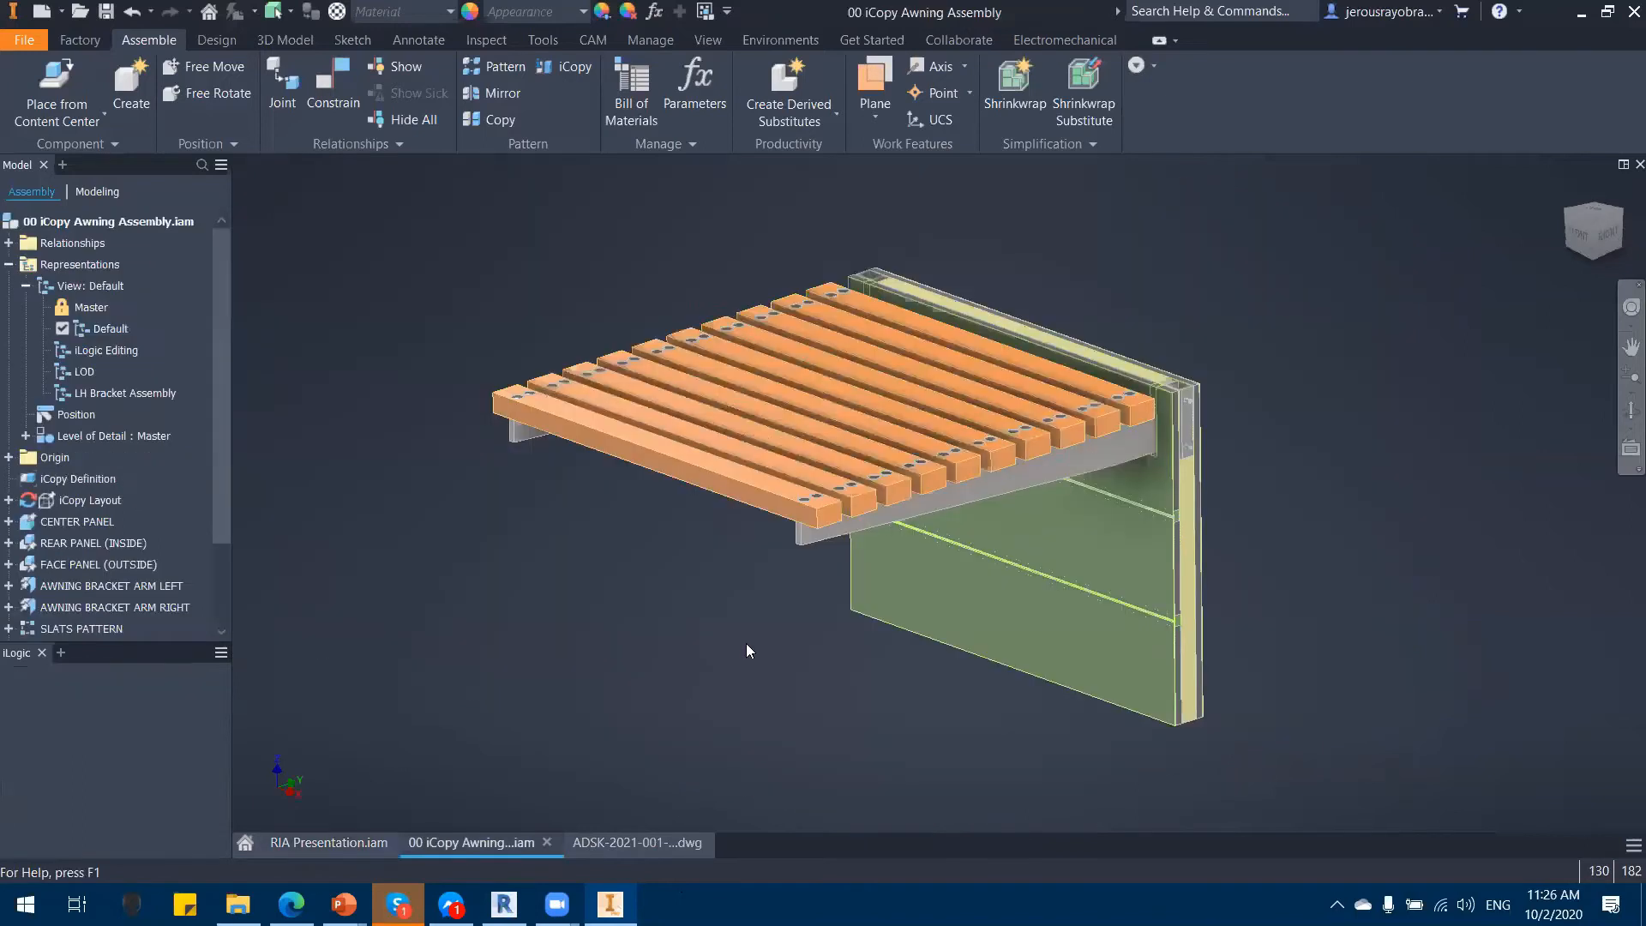
pyautogui.keyDown('shift'); pyautogui.moveTo(937, 580); pyautogui.dragTo(970, 595, button='middle'); pyautogui.keyUp('shift')
pyautogui.click(344, 844)
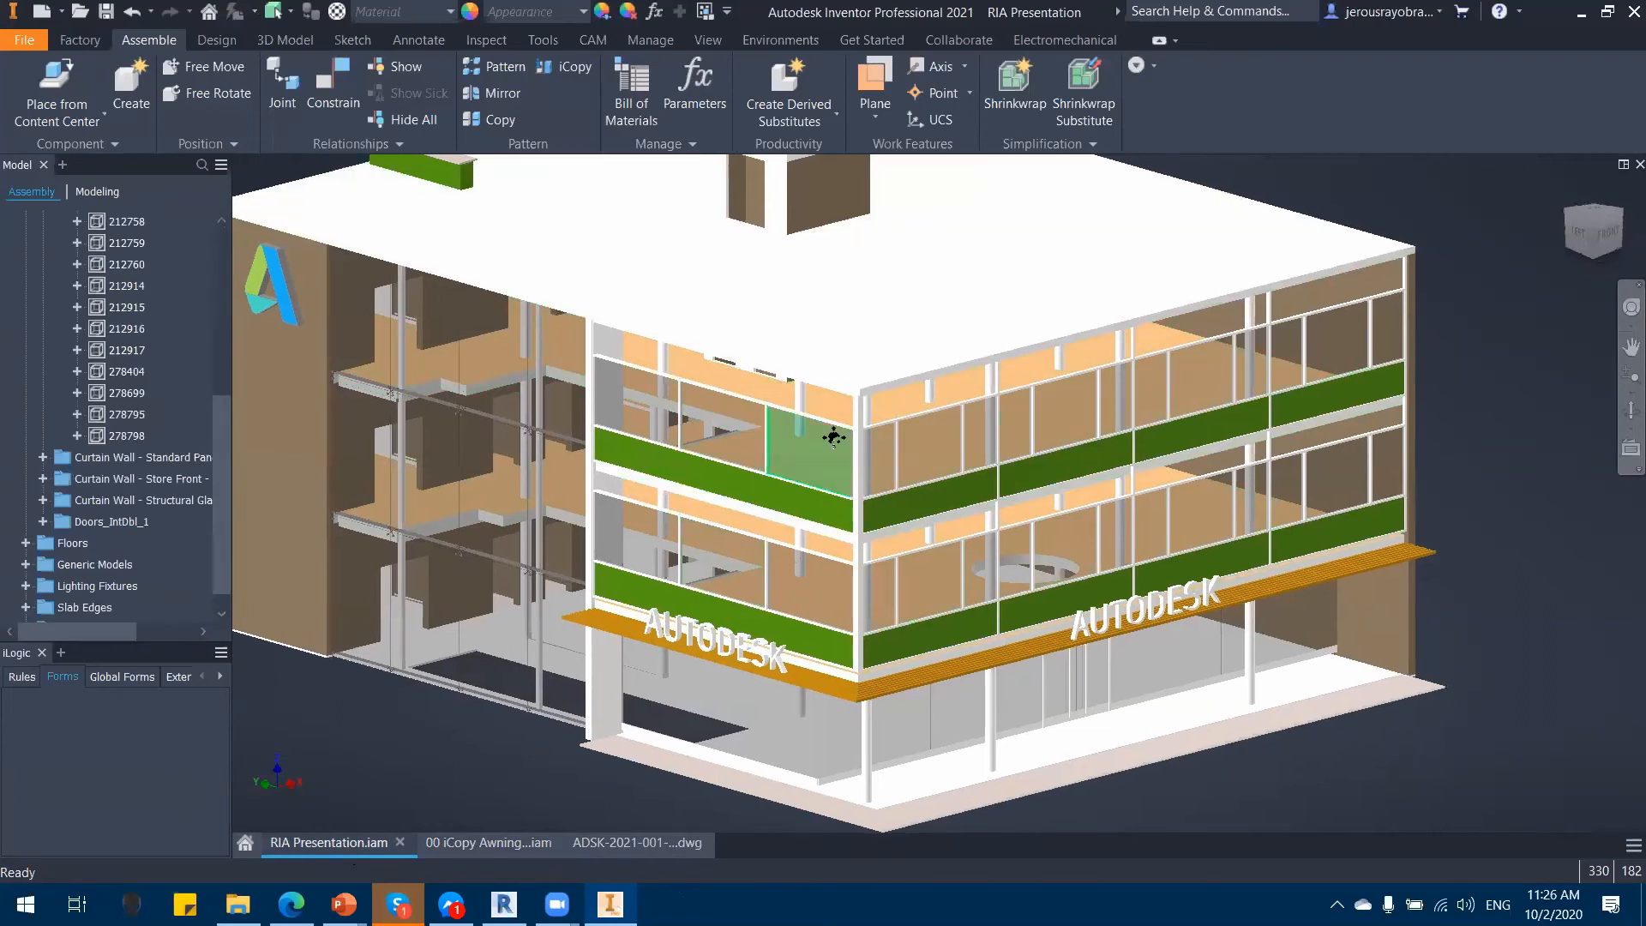
pyautogui.scroll(5, 806, 512)
pyautogui.scroll(-8, 836, 448)
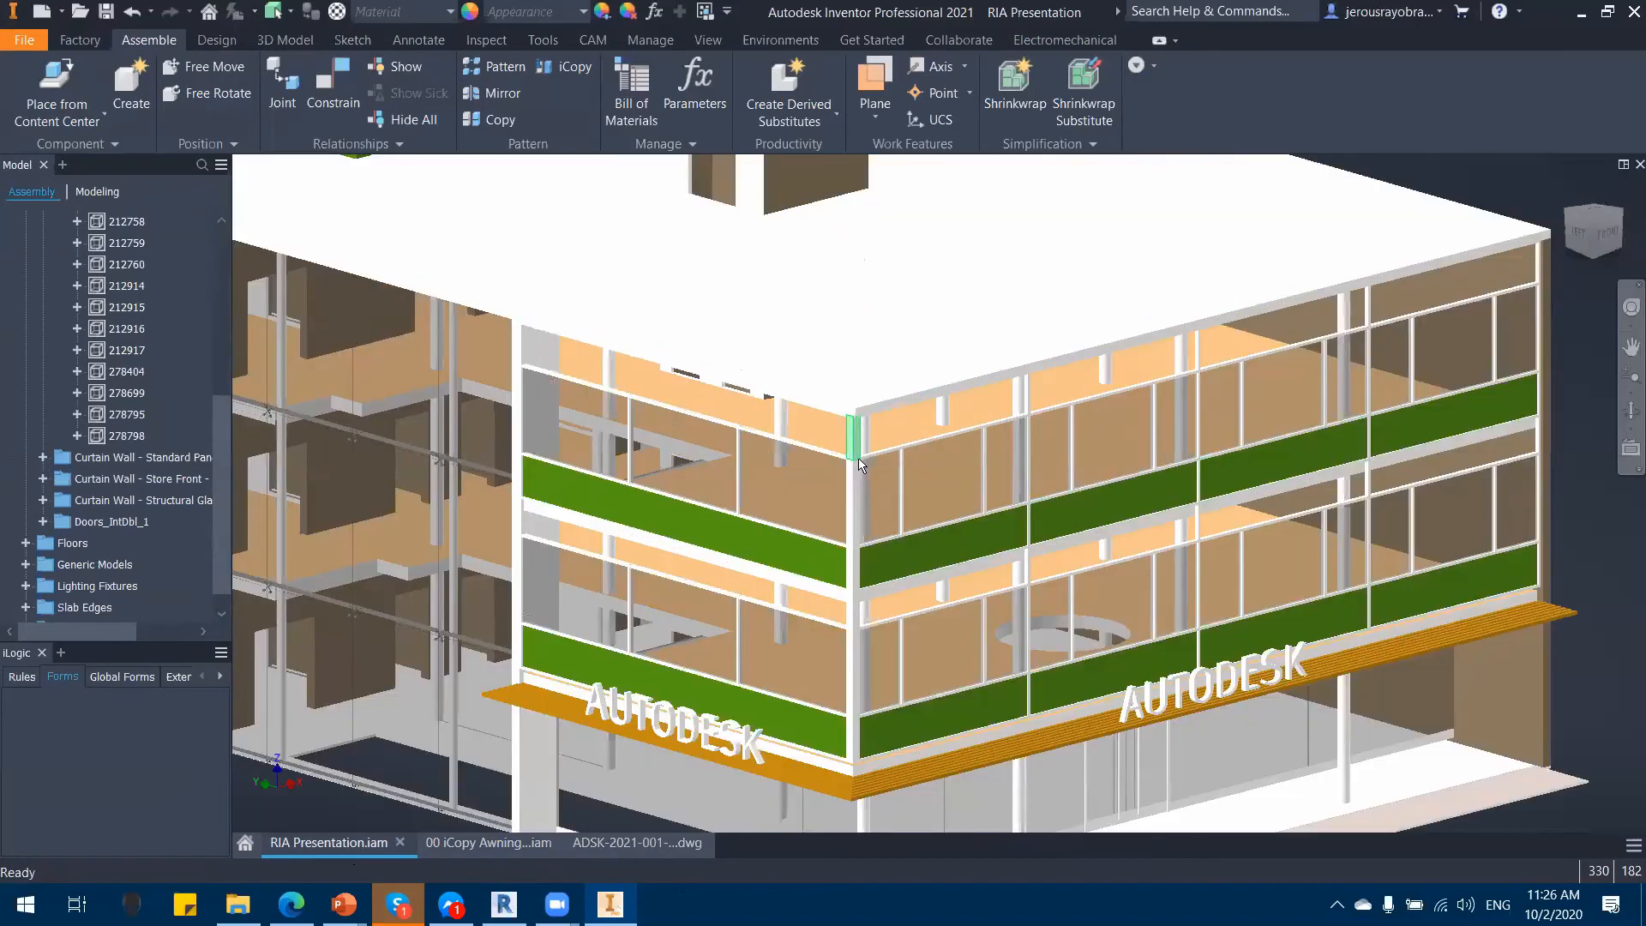
pyautogui.moveTo(860, 464); pyautogui.dragTo(837, 498, button='middle')
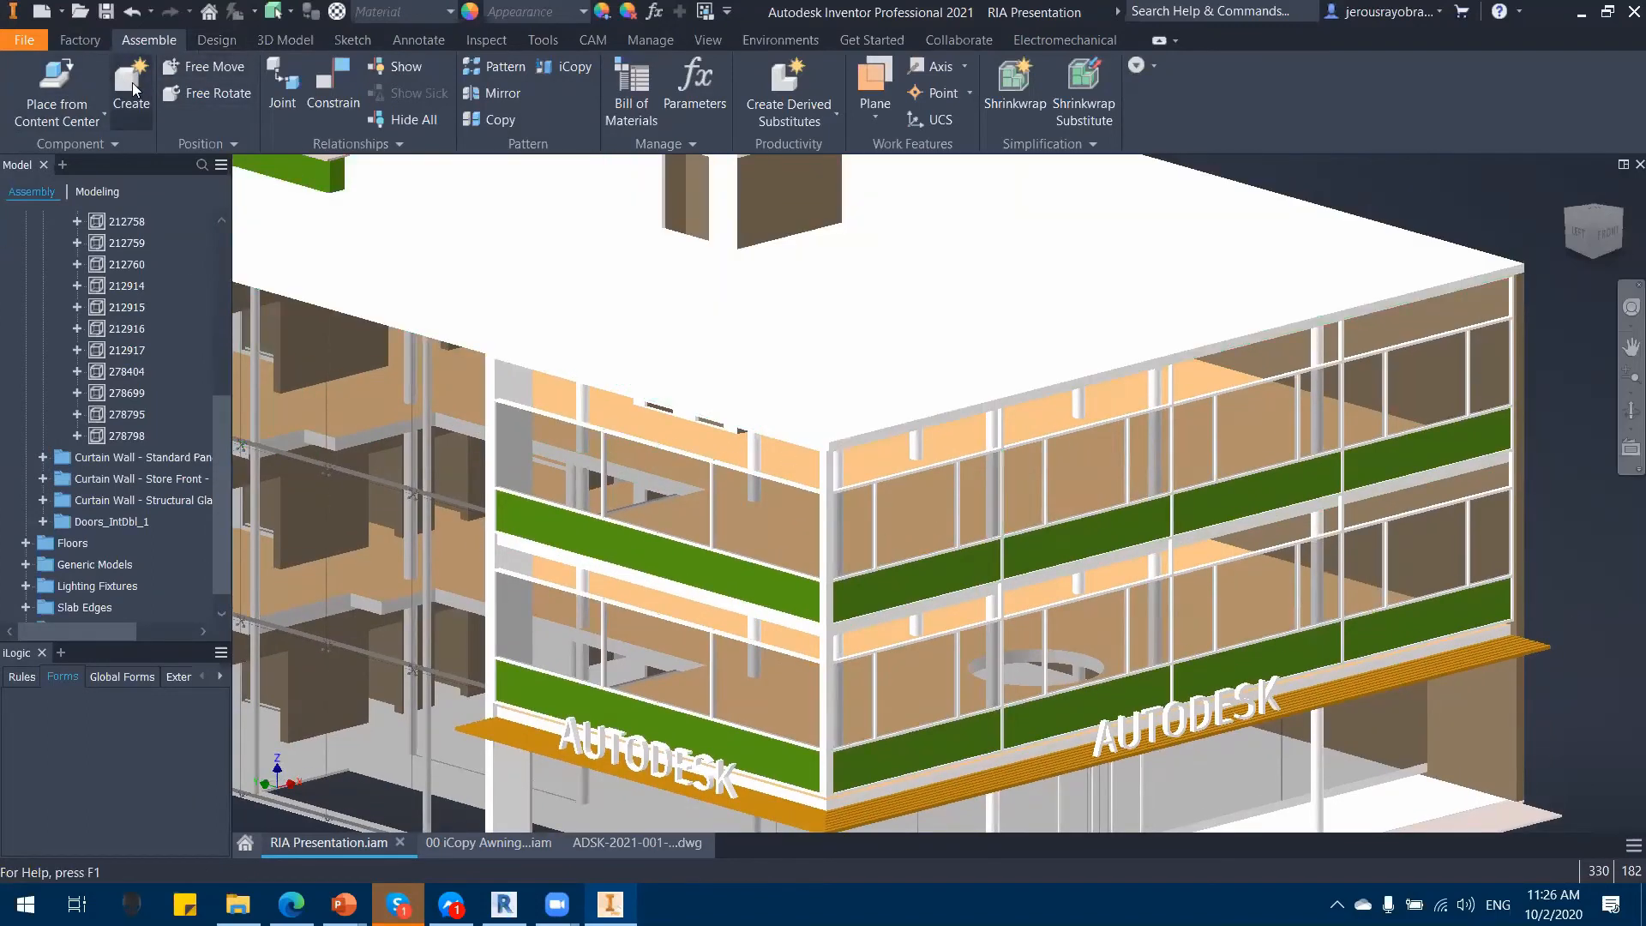
# Step: Create an in-place component named Reference Part from Standard.ipt, placed on the facade at the building's upper corner
pyautogui.click(132, 83)
pyautogui.write('Reference Part')
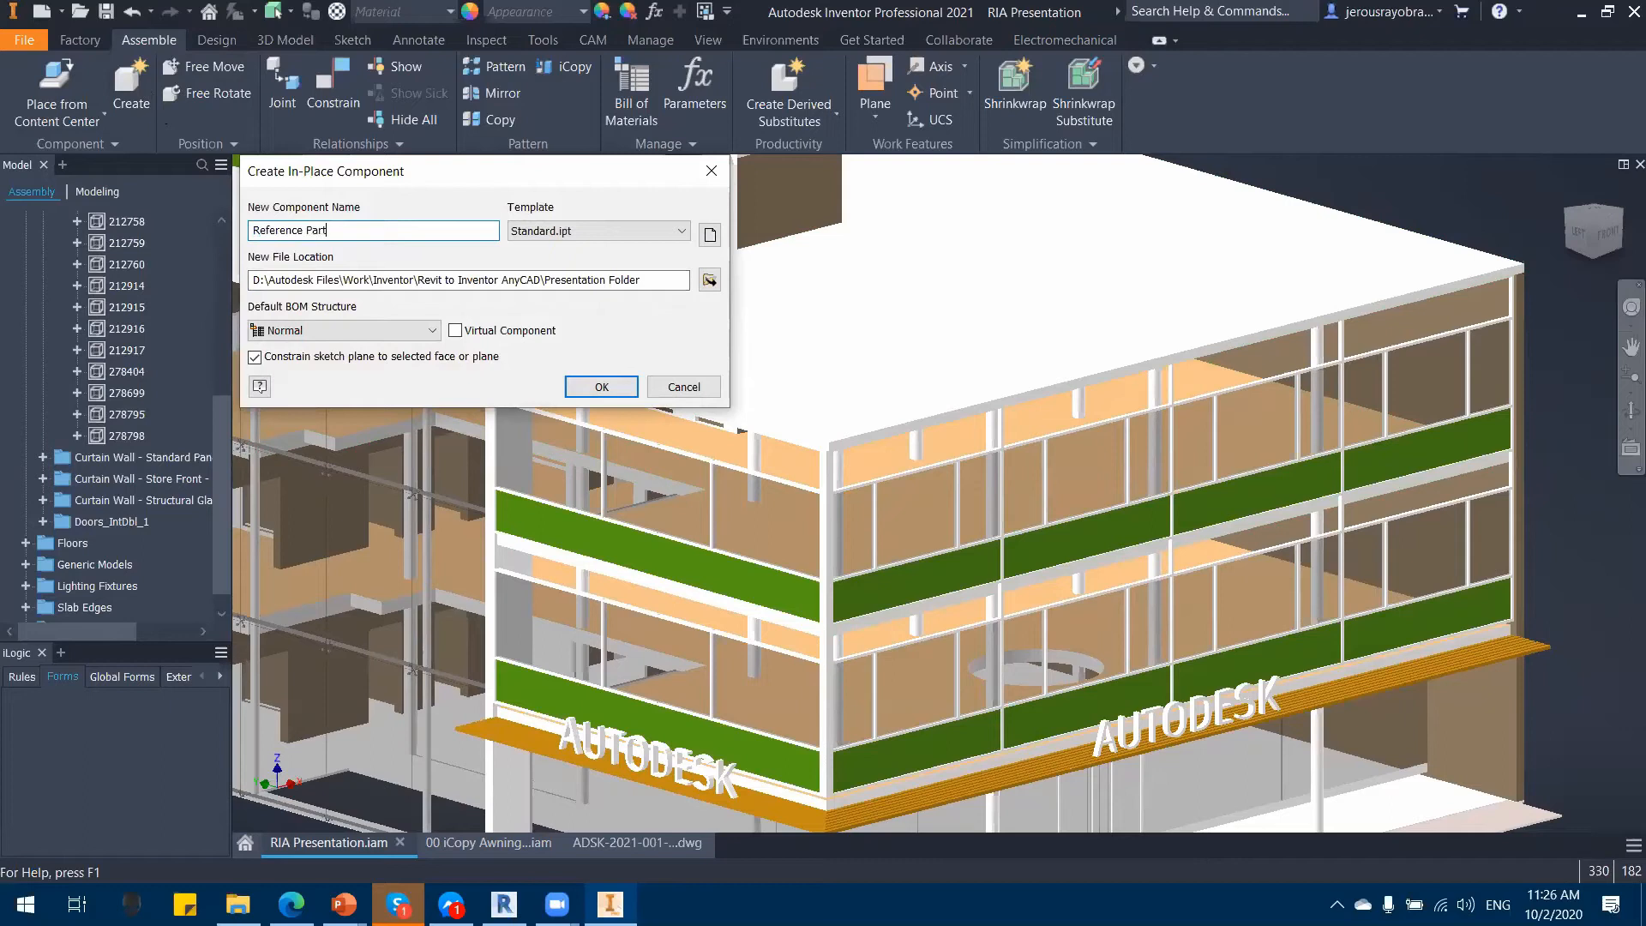
pyautogui.click(600, 387)
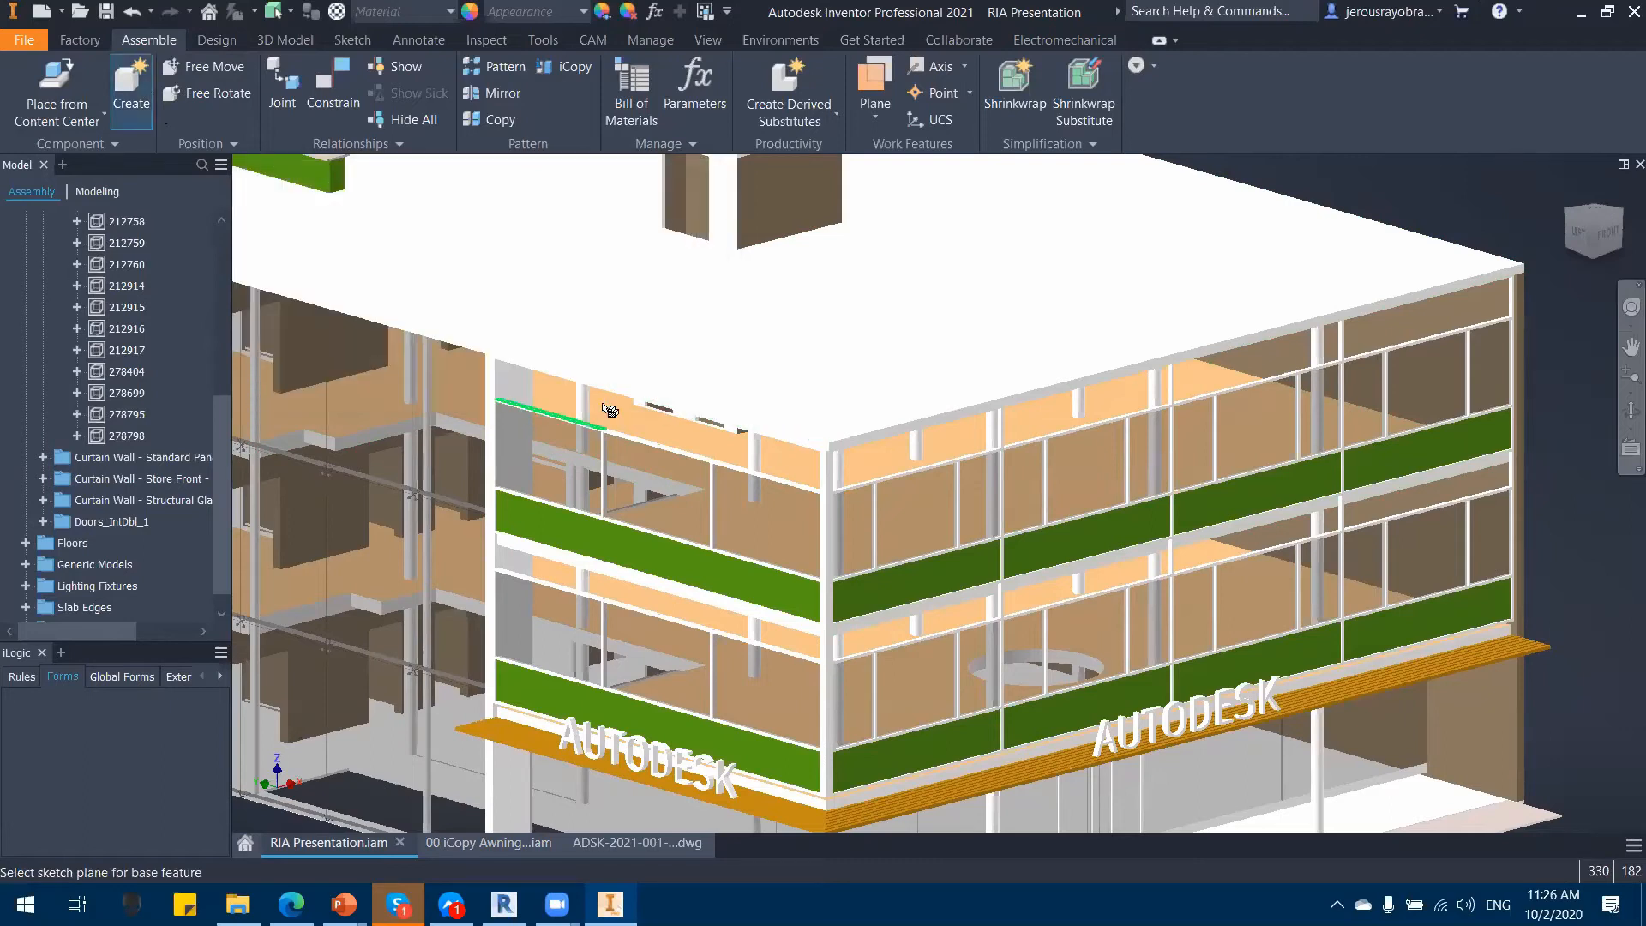
pyautogui.scroll(3, 834, 470)
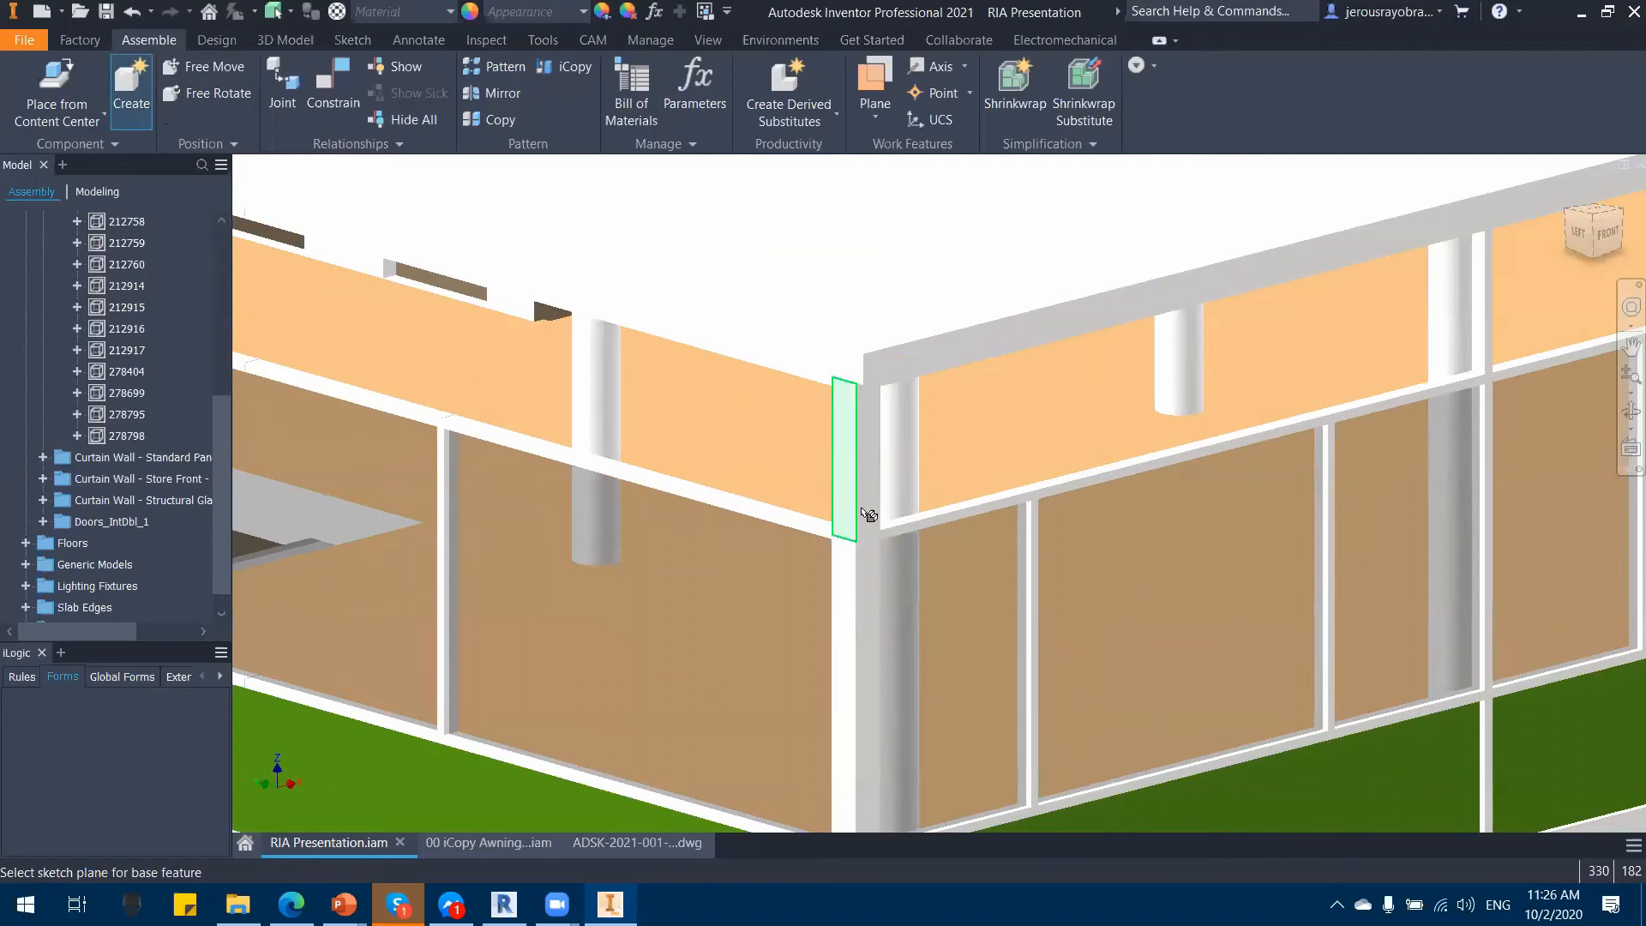
pyautogui.scroll(-5, 857, 517)
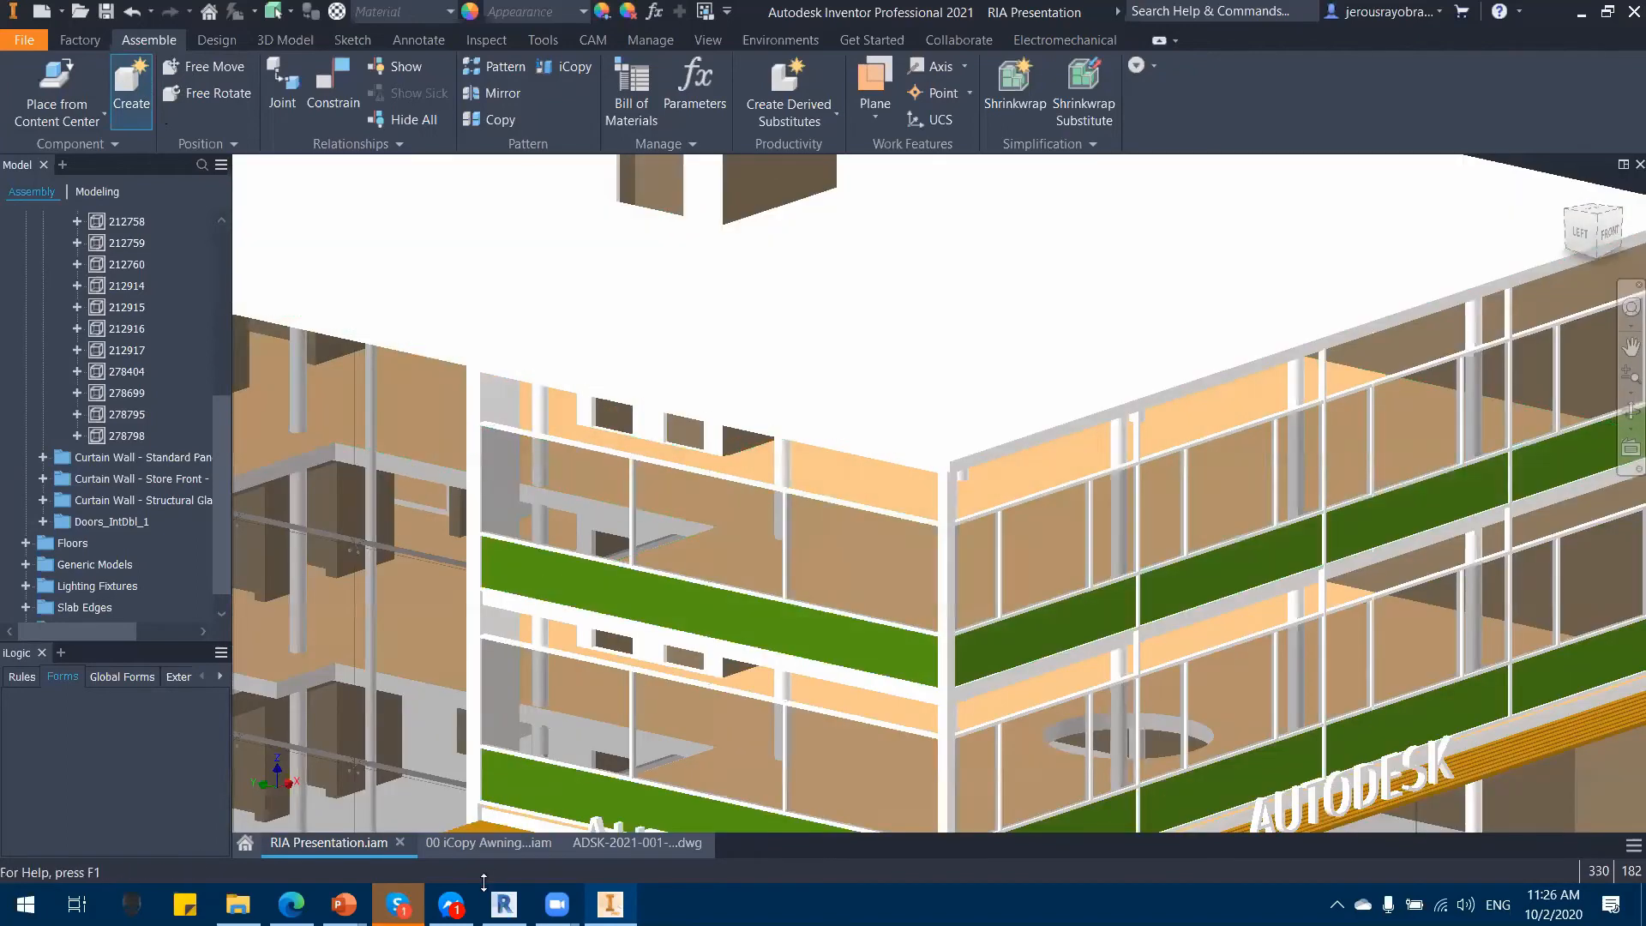
pyautogui.click(489, 844)
pyautogui.click(316, 849)
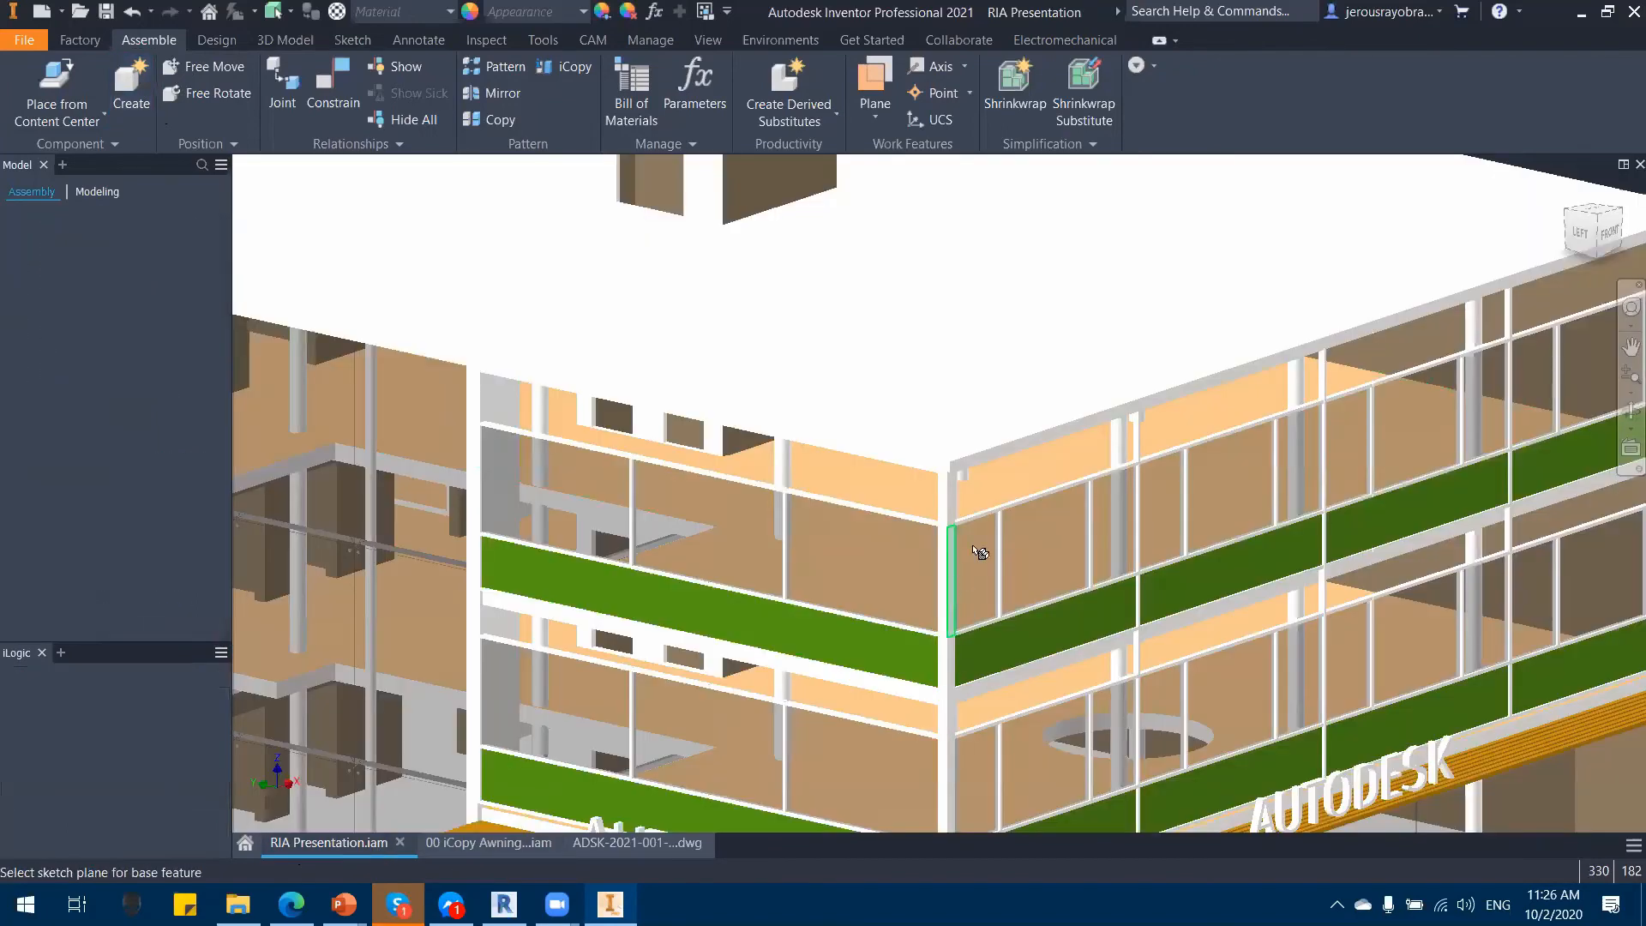
pyautogui.scroll(3, 952, 515)
pyautogui.scroll(2, 959, 506)
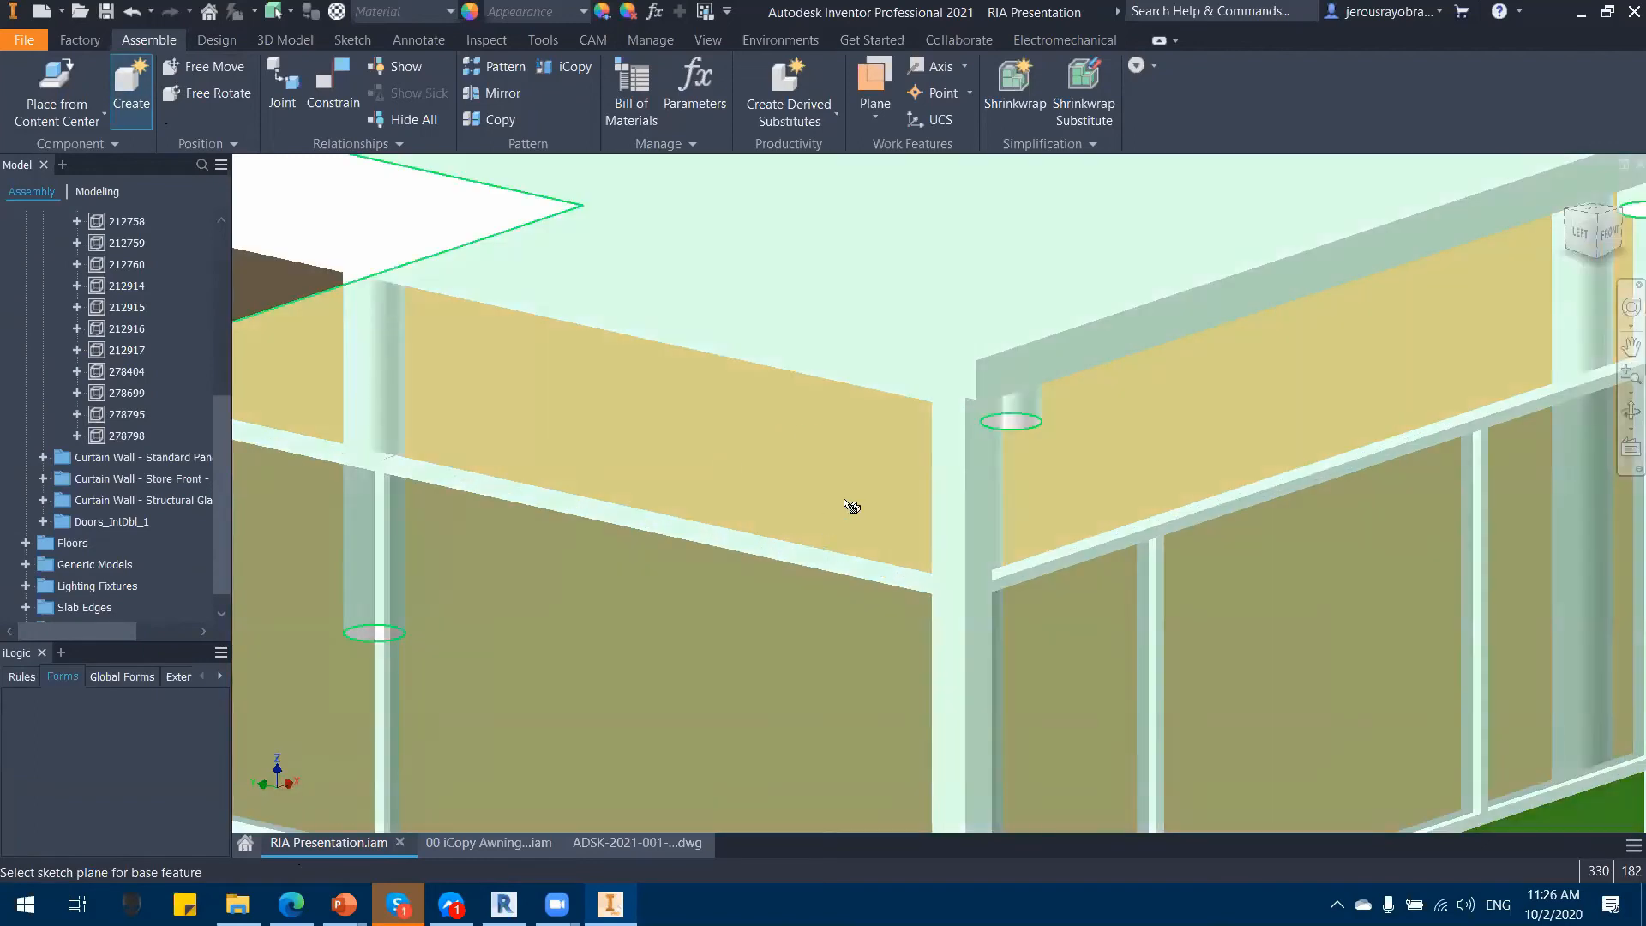
pyautogui.moveTo(844, 500); pyautogui.dragTo(919, 572, button='middle')
pyautogui.scroll(-2, 919, 572)
pyautogui.click(984, 588)
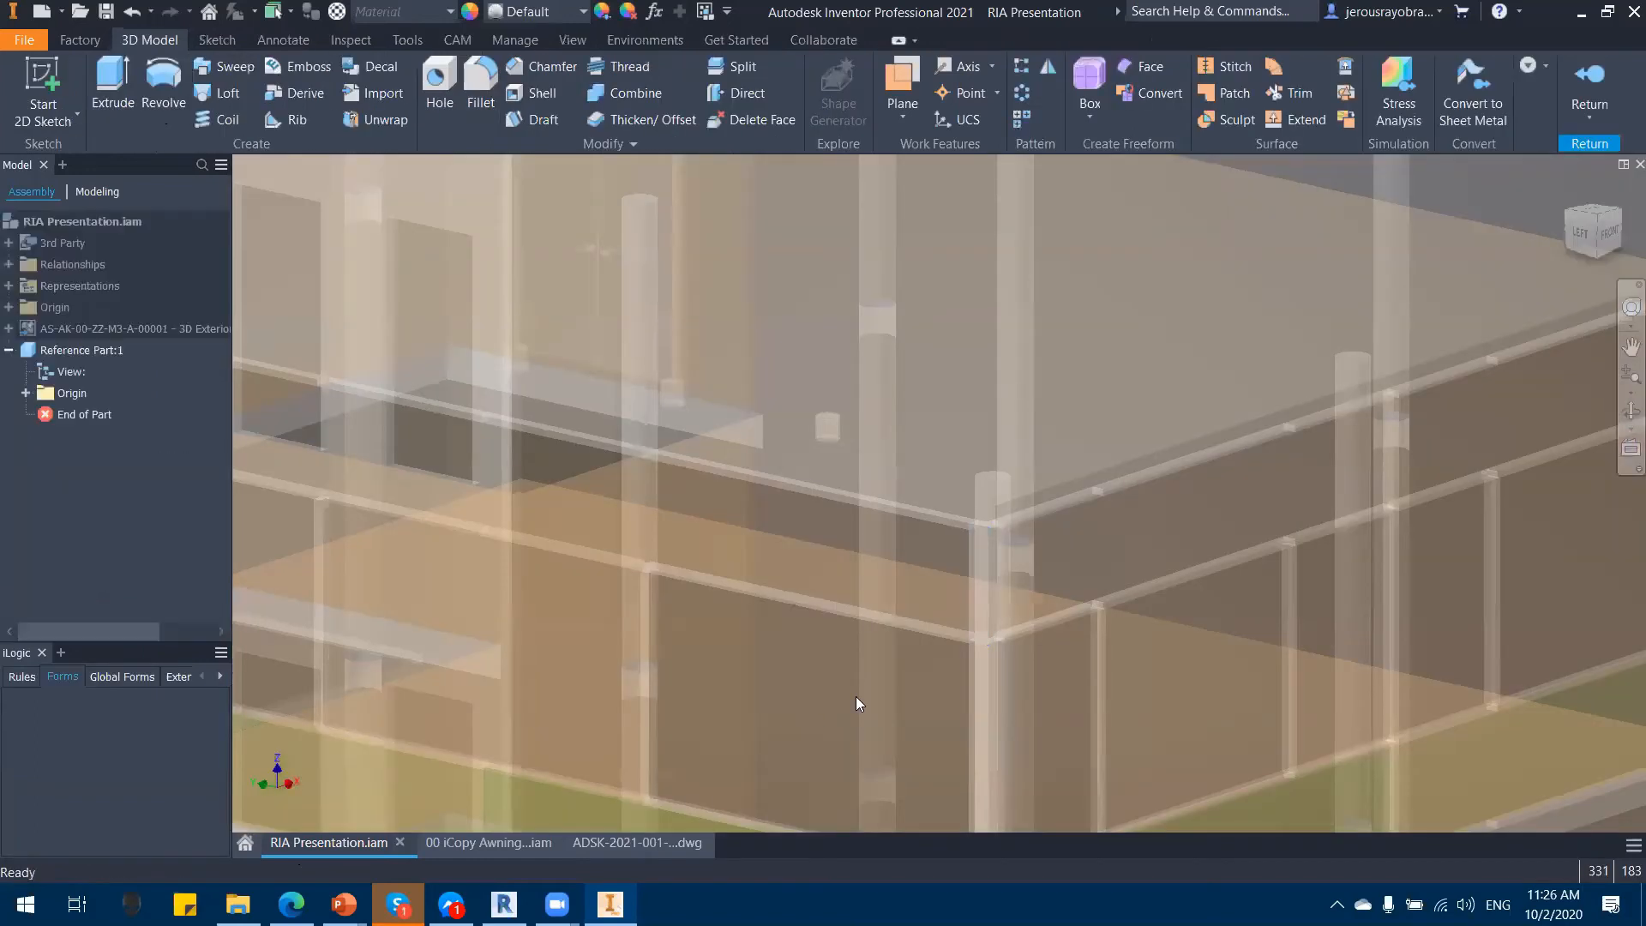
# Step: Start a 2D sketch in the Reference Part on the side face of the curtain wall's uppermost corner mullion
pyautogui.scroll(-5, 945, 626)
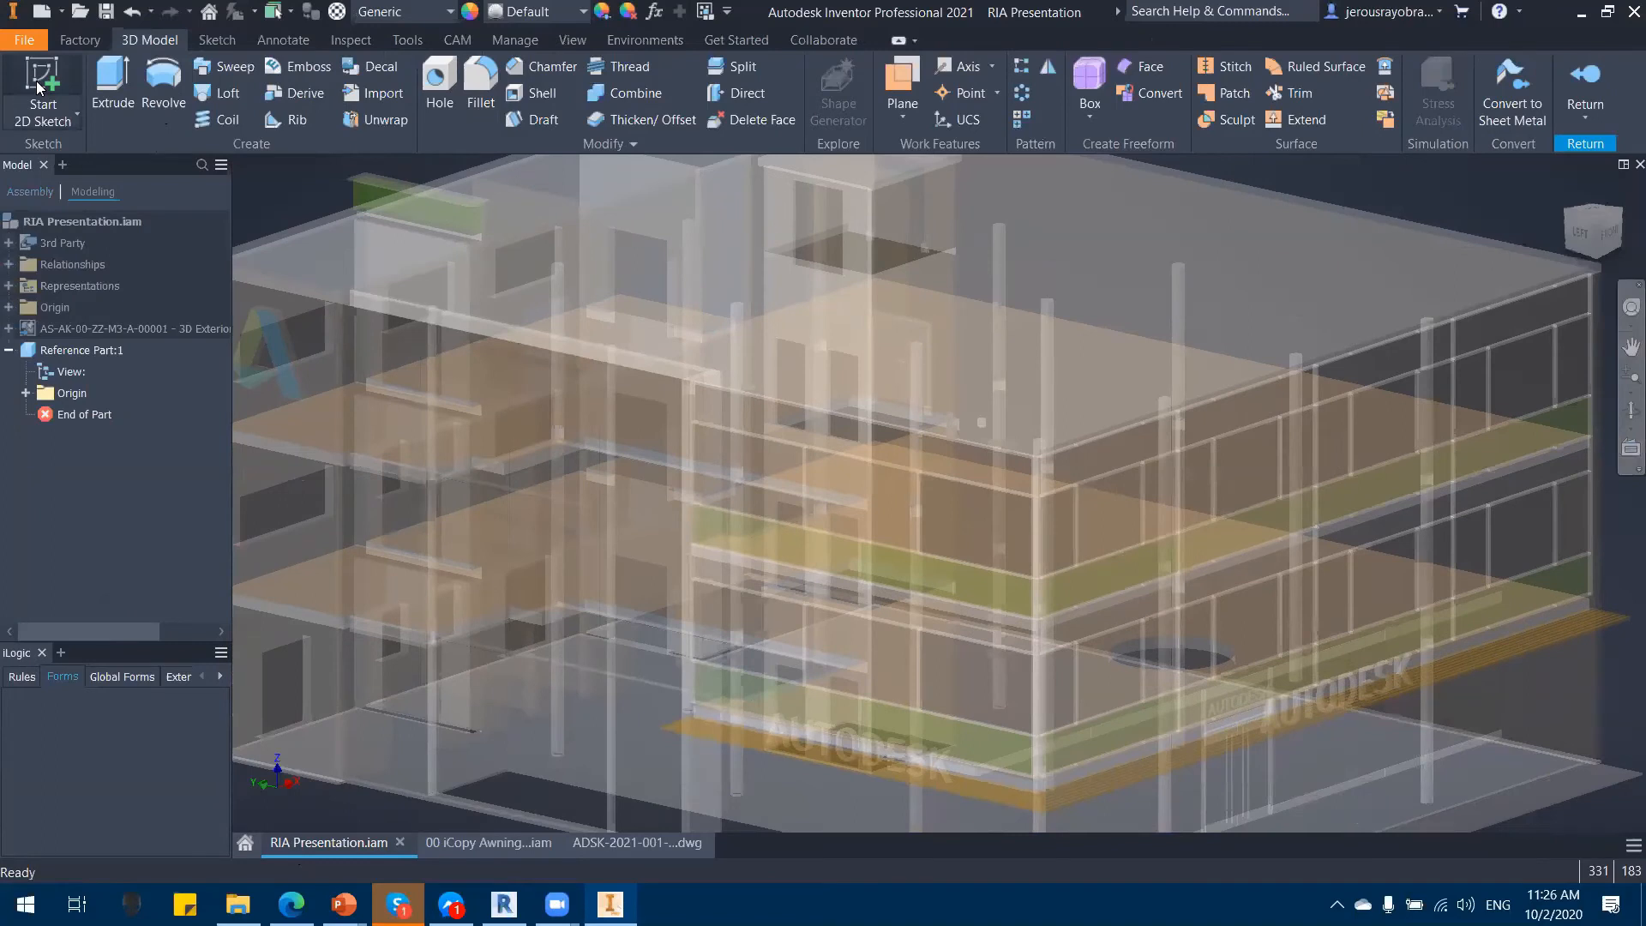
pyautogui.click(38, 87)
pyautogui.scroll(-3, 1248, 493)
pyautogui.moveTo(1249, 493)
pyautogui.keyDown('shift'); pyautogui.mouseDown(button='middle')
pyautogui.moveTo(1039, 567)
pyautogui.moveTo(1238, 394)
pyautogui.moveTo(1099, 484)
pyautogui.mouseUp(button='middle'); pyautogui.keyUp('shift')
pyautogui.scroll(3, 997, 574)
pyautogui.keyDown('shift'); pyautogui.moveTo(997, 576); pyautogui.dragTo(768, 656, button='middle'); pyautogui.keyUp('shift')
pyautogui.scroll(5, 768, 651)
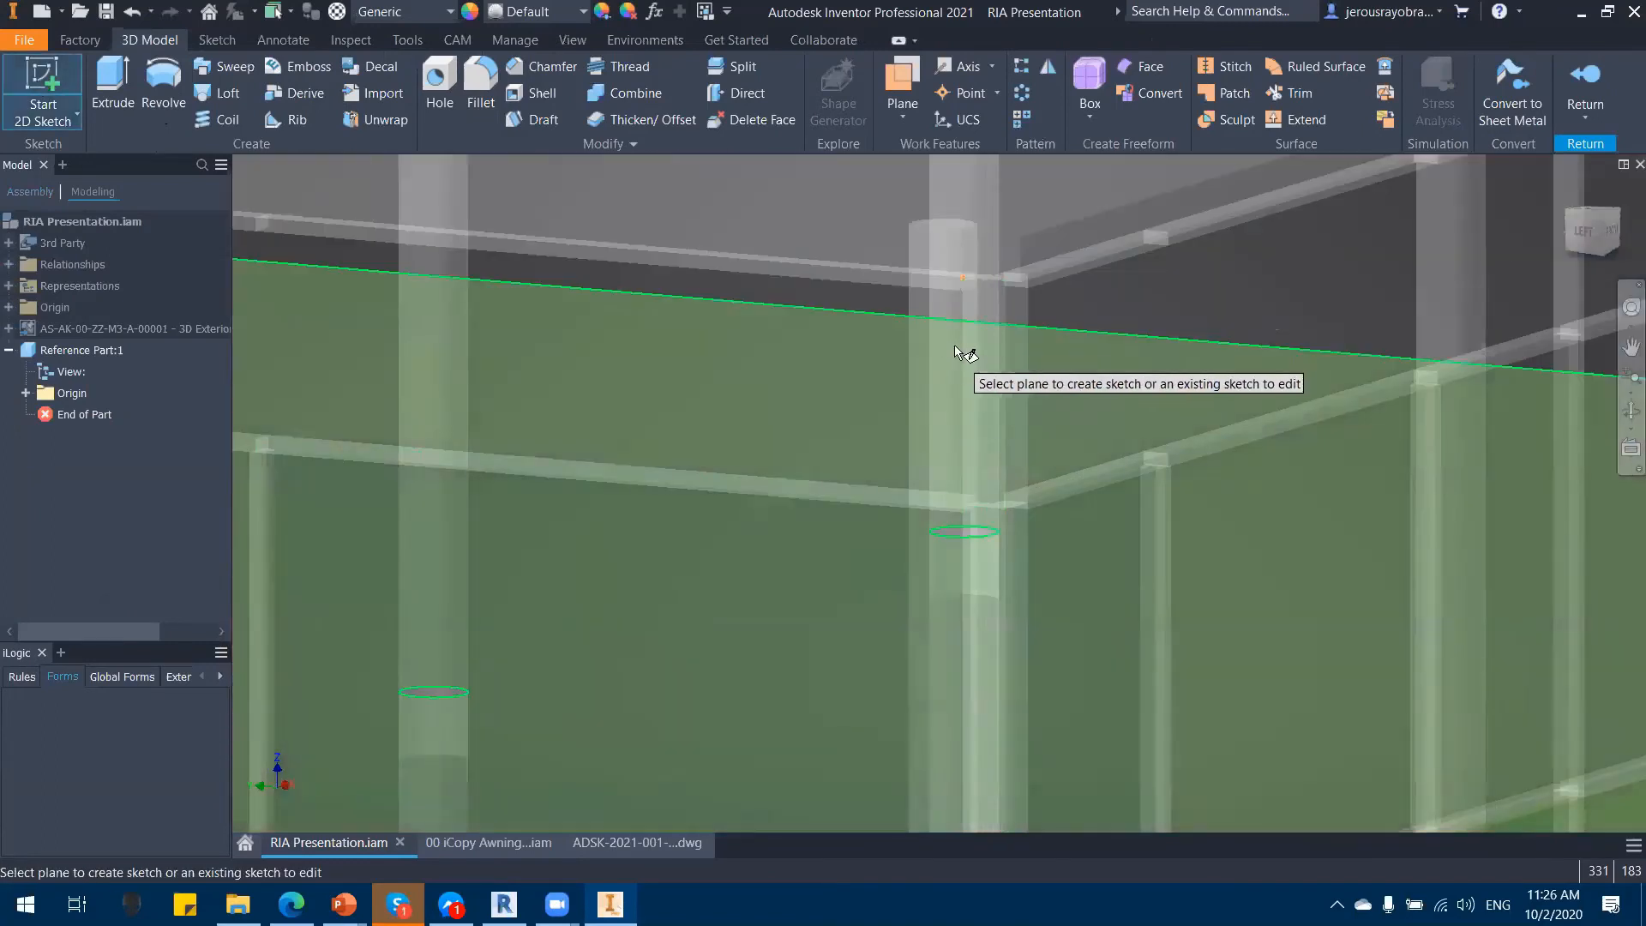
pyautogui.click(973, 400)
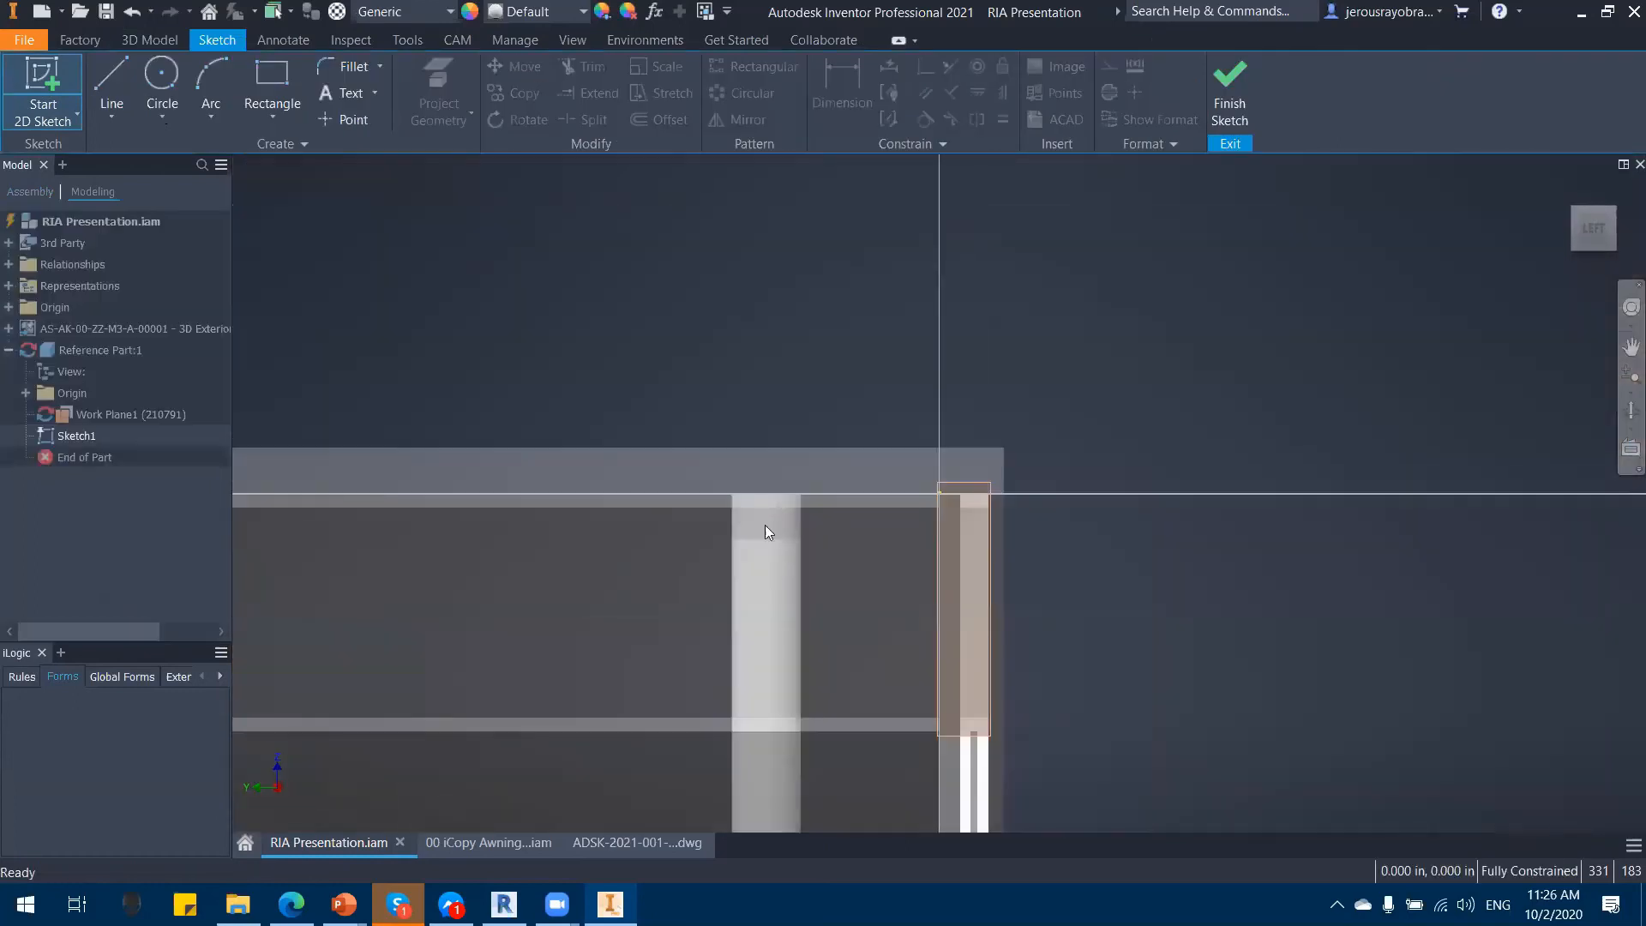
# Step: Project the top edge of the uppermost facade opening farthest from the building's corner into the sketch
pyautogui.scroll(-5, 765, 525)
pyautogui.moveTo(746, 508); pyautogui.dragTo(1034, 427, button='middle')
pyautogui.scroll(3, 695, 491)
pyautogui.moveTo(300, 461); pyautogui.dragTo(438, 518, button='middle')
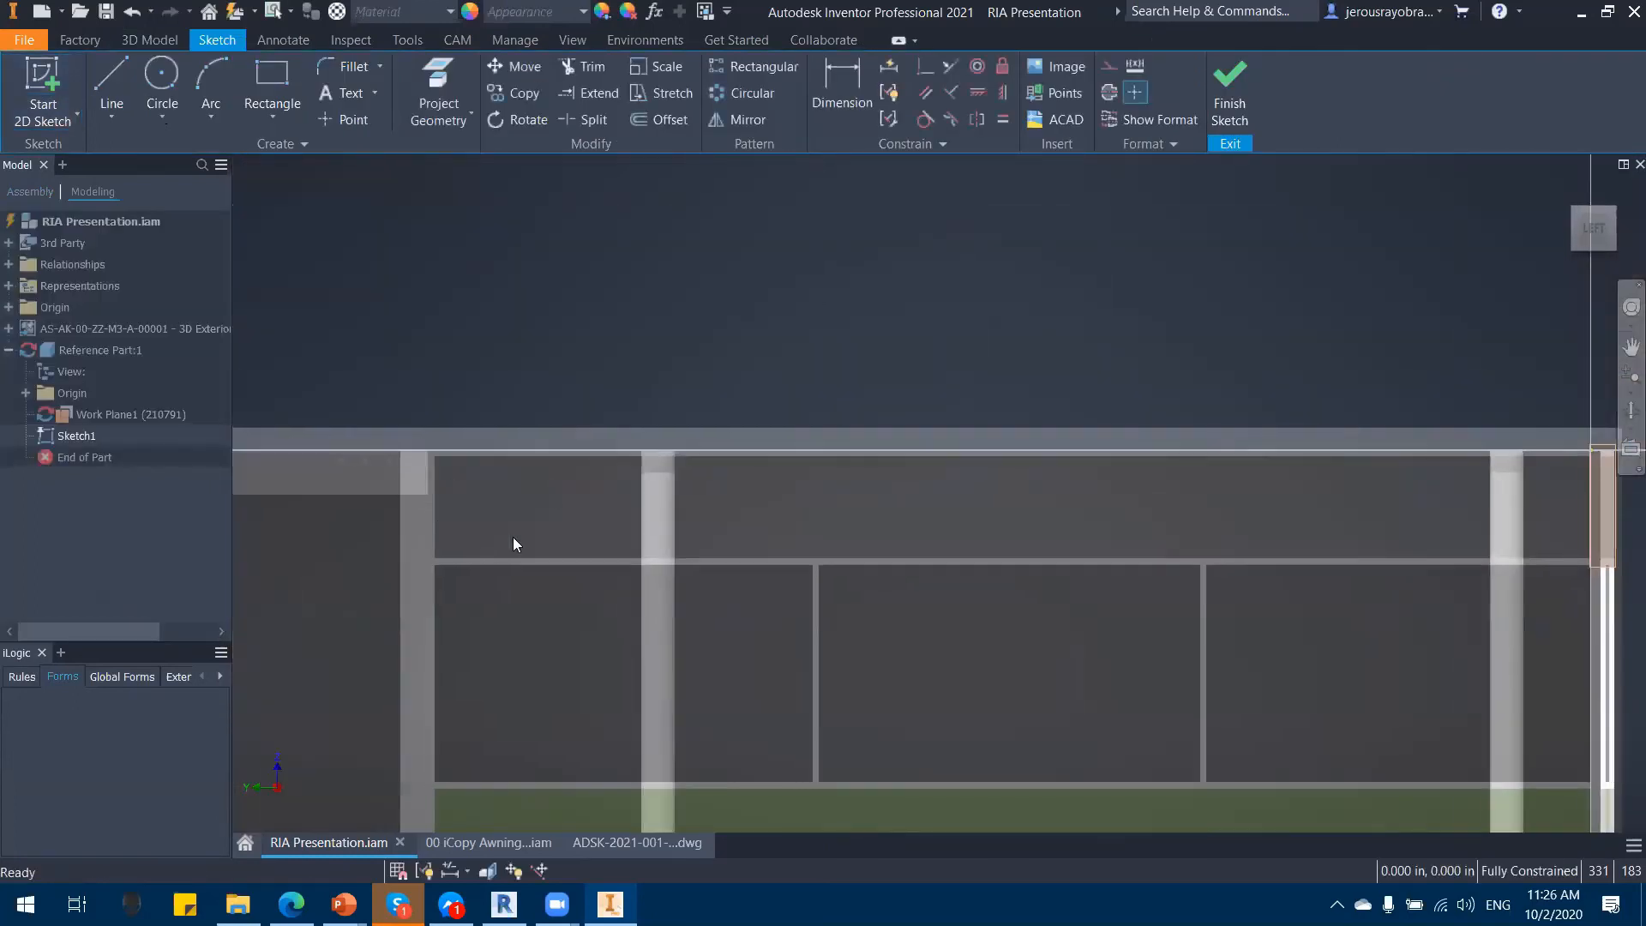
pyautogui.moveTo(1052, 509); pyautogui.dragTo(810, 379, button='middle')
pyautogui.scroll(-3, 857, 364)
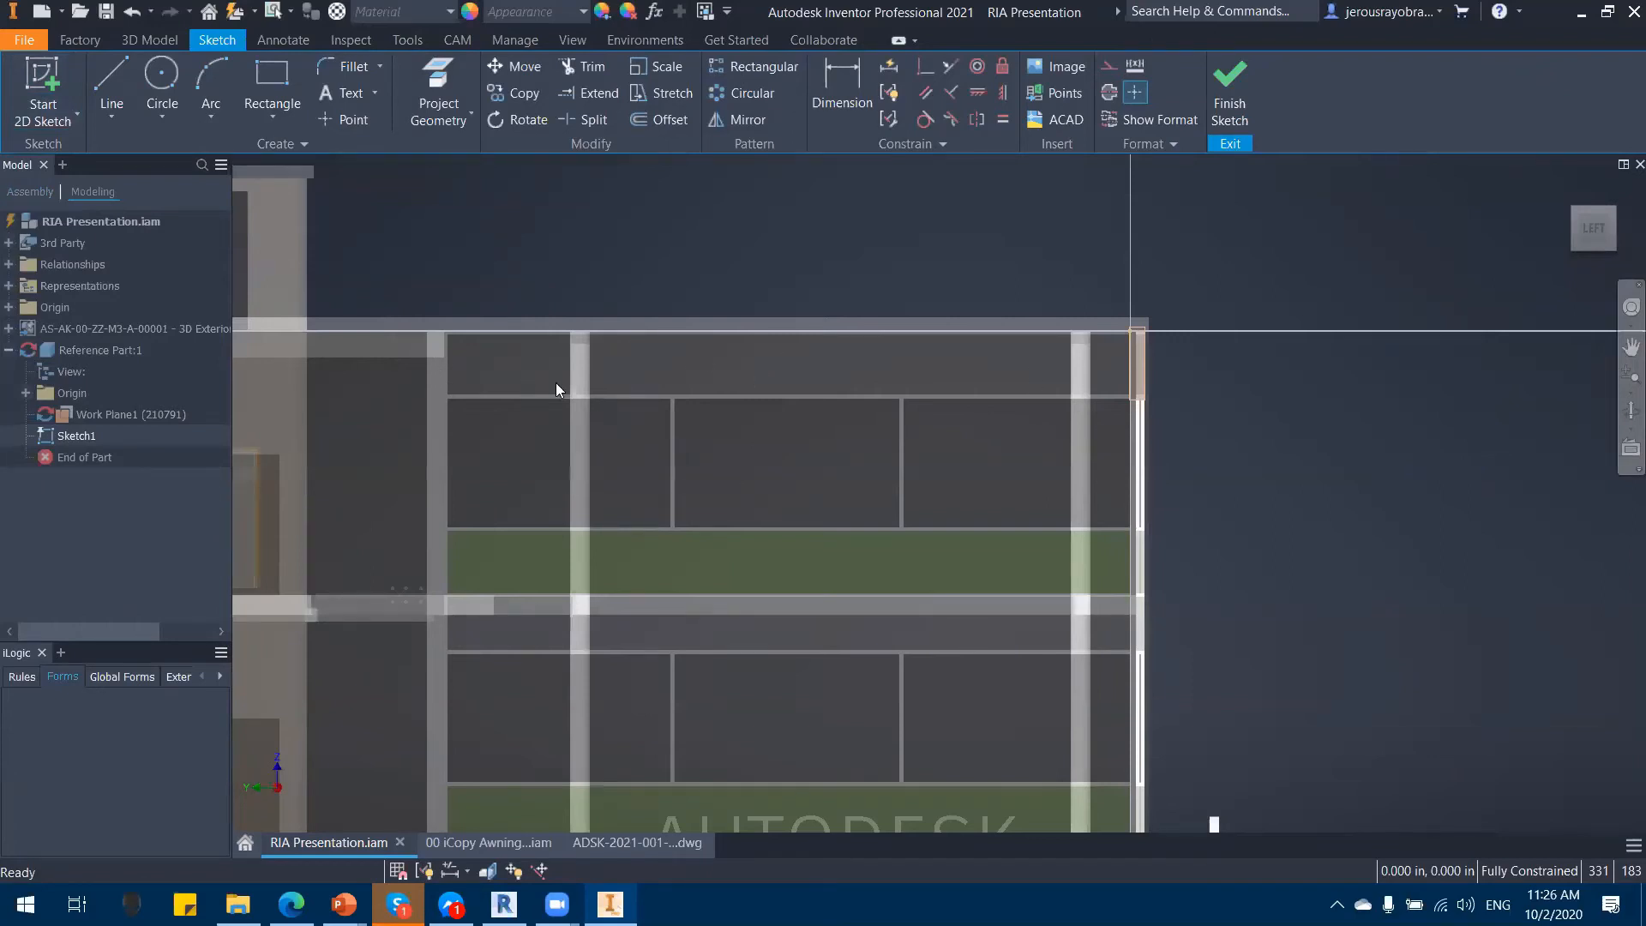
pyautogui.moveTo(521, 380); pyautogui.dragTo(540, 403, button='middle')
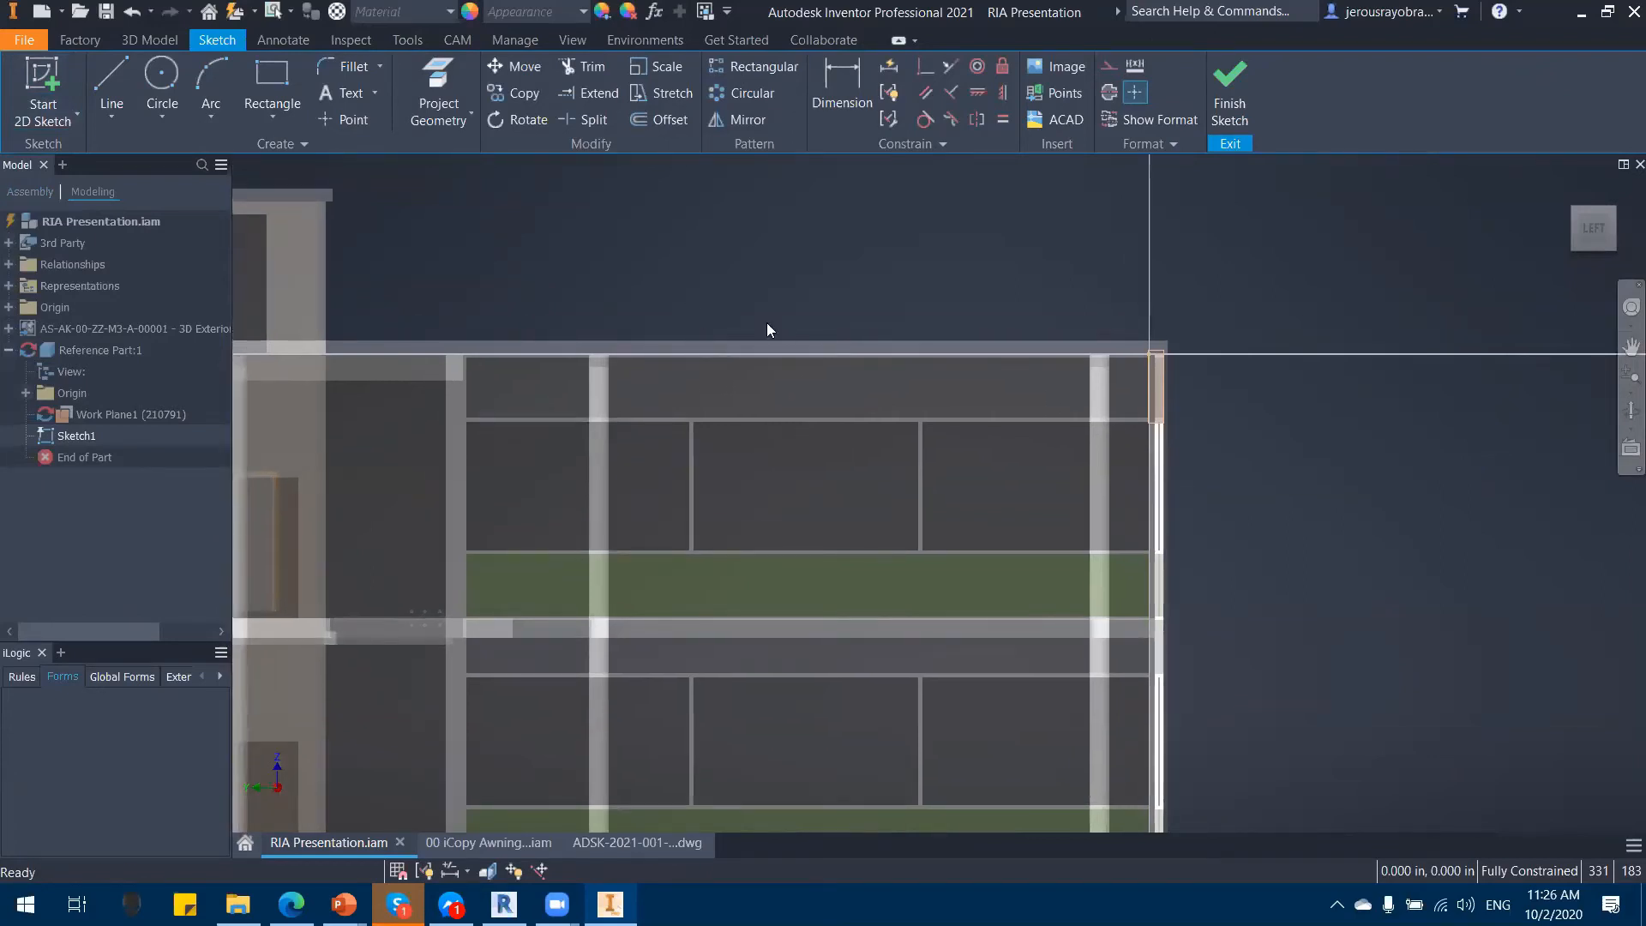
pyautogui.click(463, 94)
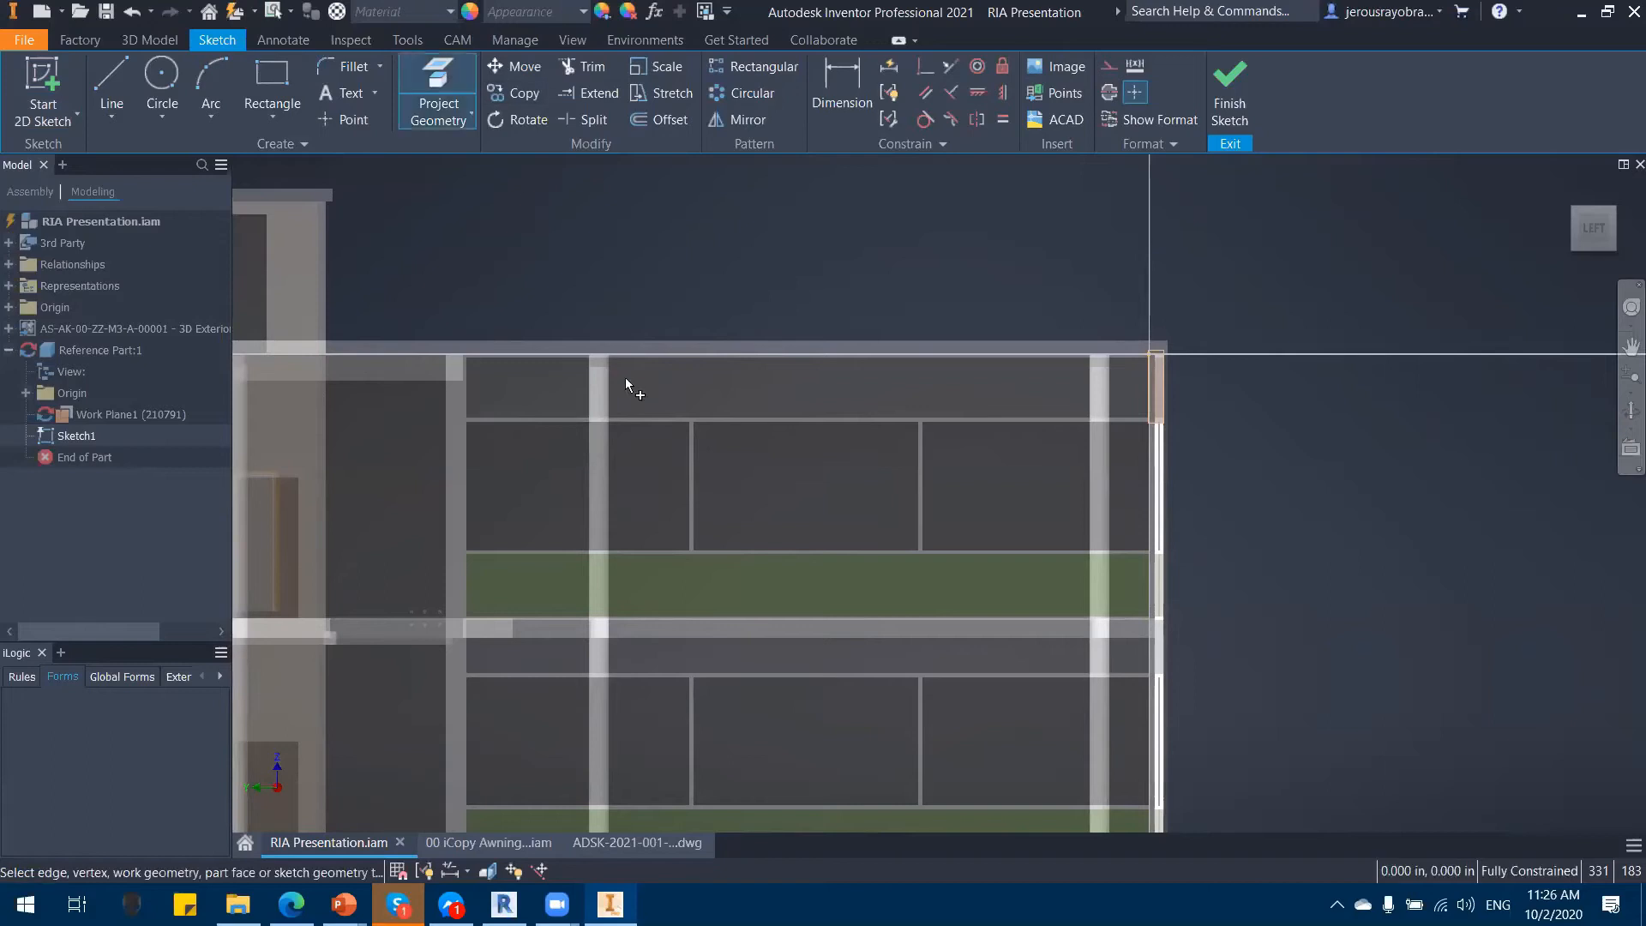
pyautogui.scroll(3, 625, 377)
pyautogui.click(486, 324)
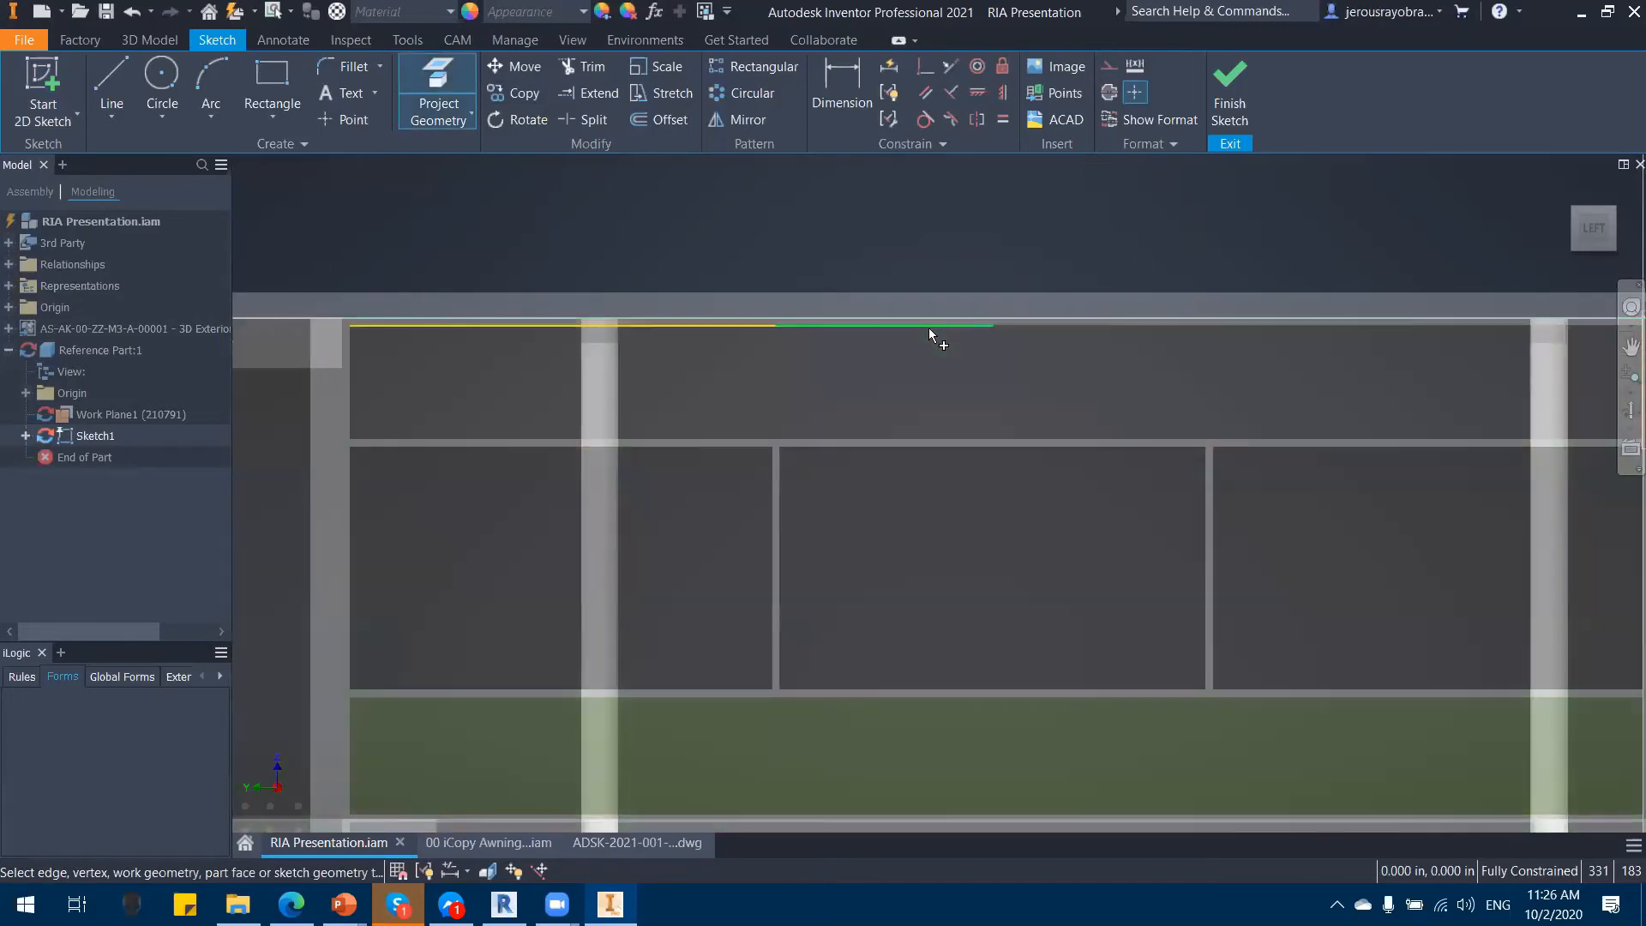
# Step: Project the remaining top edges and the bottom edges of the facade's uppermost opening row into the sketch as construction lines
pyautogui.click(1109, 66)
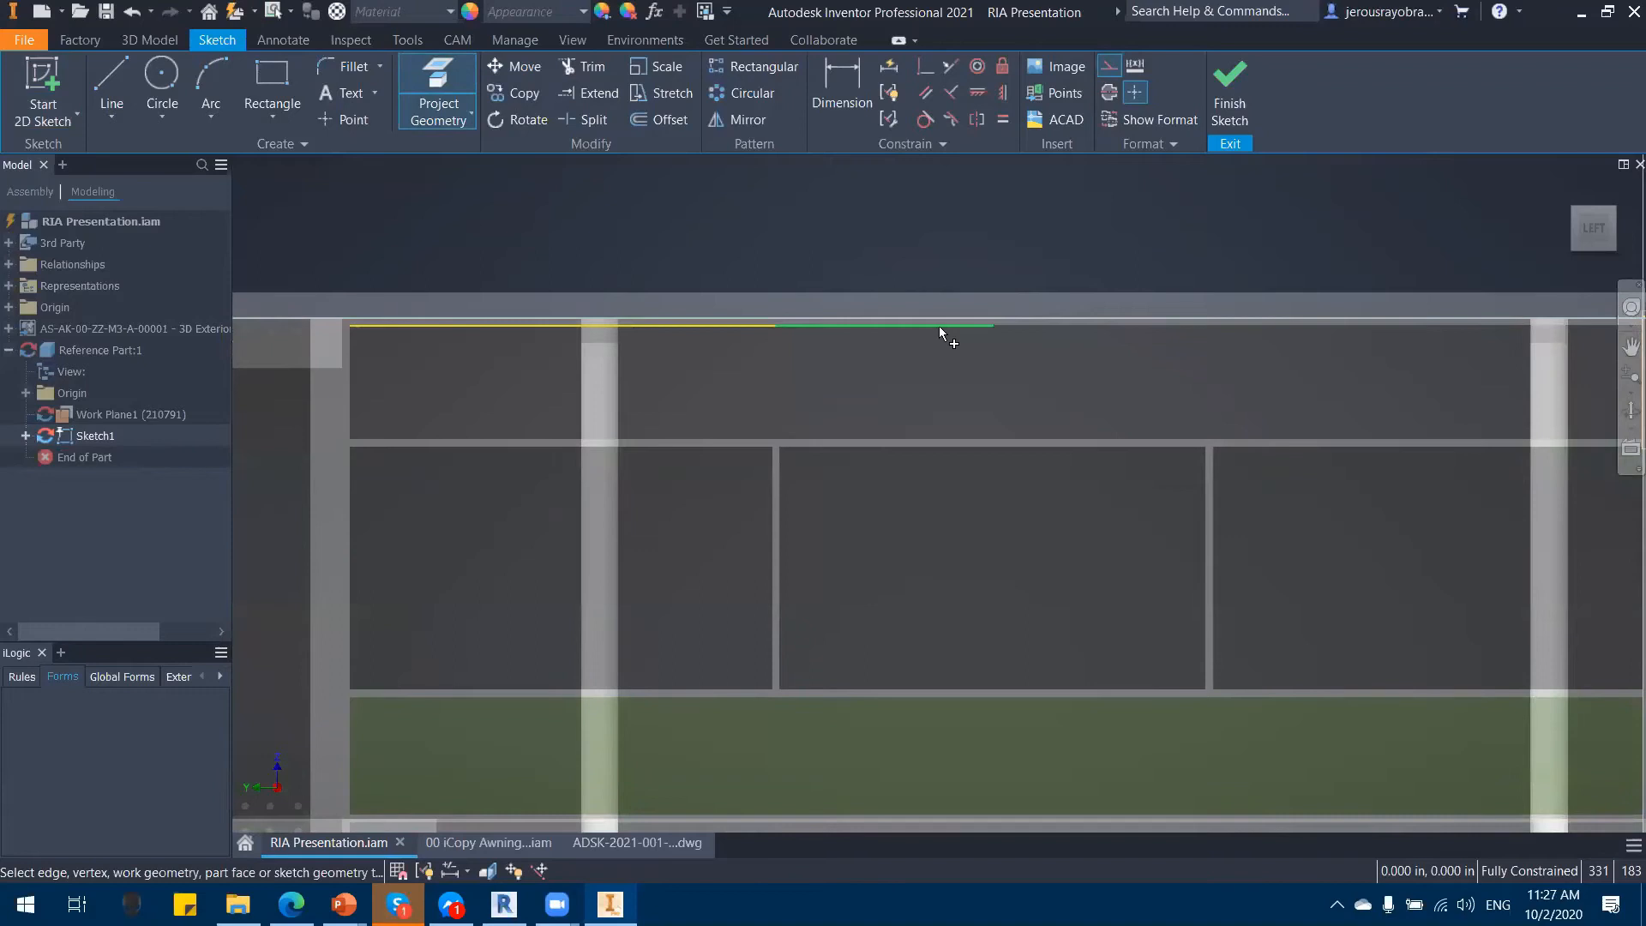
pyautogui.click(938, 326)
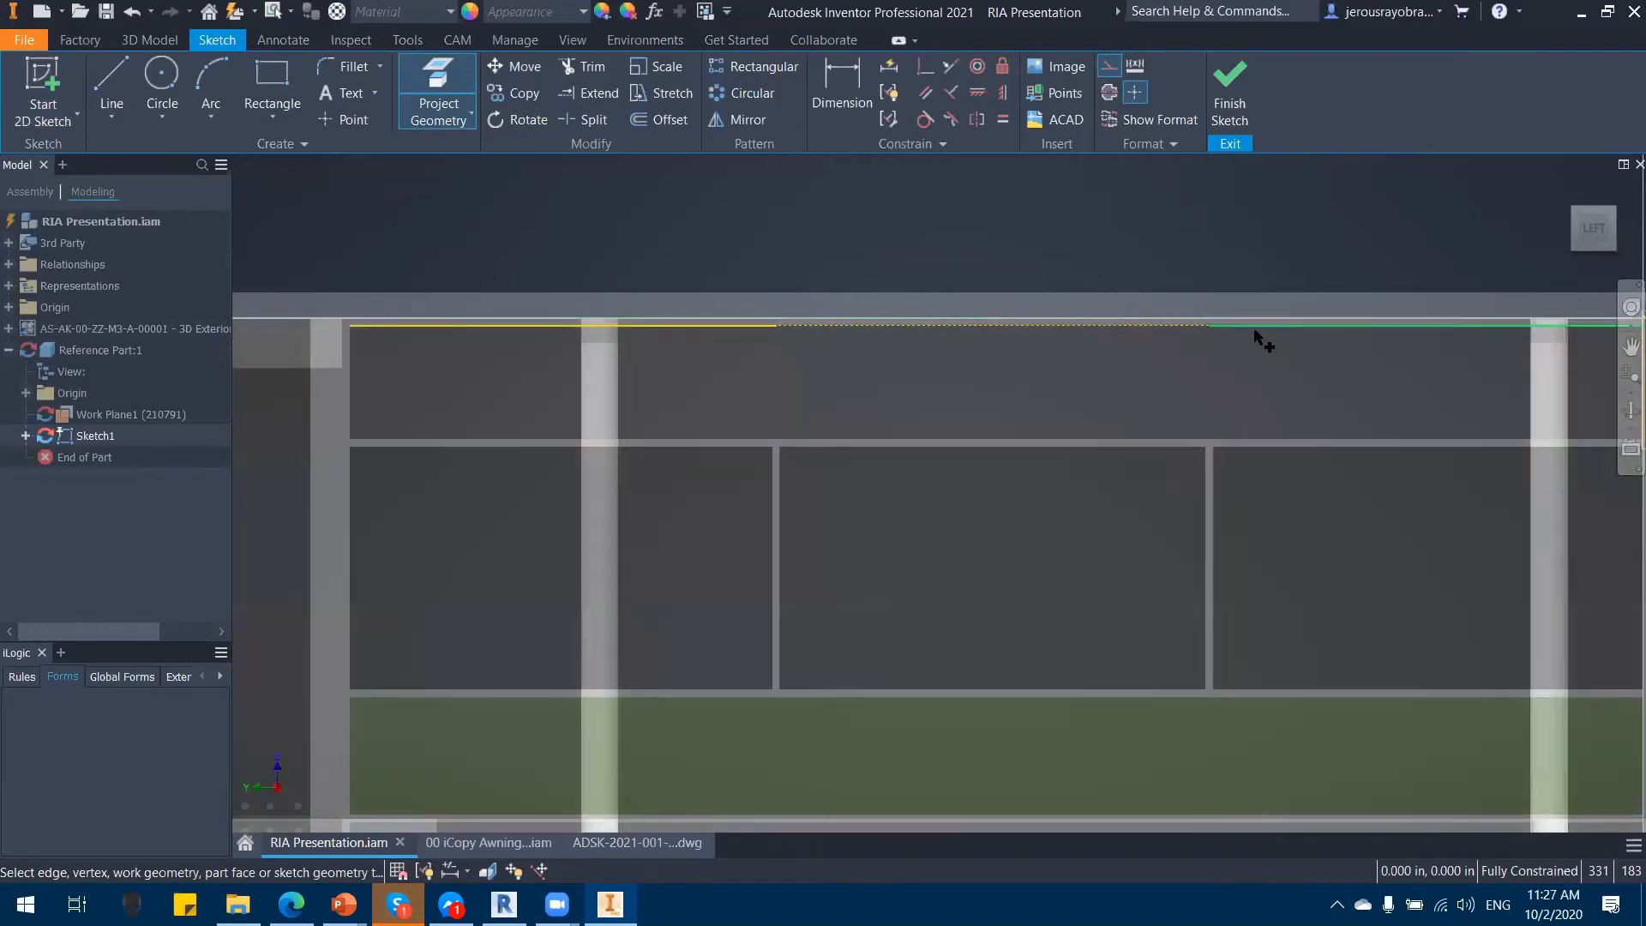
pyautogui.moveTo(1253, 327); pyautogui.dragTo(1090, 381, button='middle')
pyautogui.scroll(3, 948, 442)
pyautogui.moveTo(948, 442); pyautogui.dragTo(997, 476, button='middle')
pyautogui.scroll(-2, 997, 476)
pyautogui.click(460, 507)
pyautogui.click(939, 510)
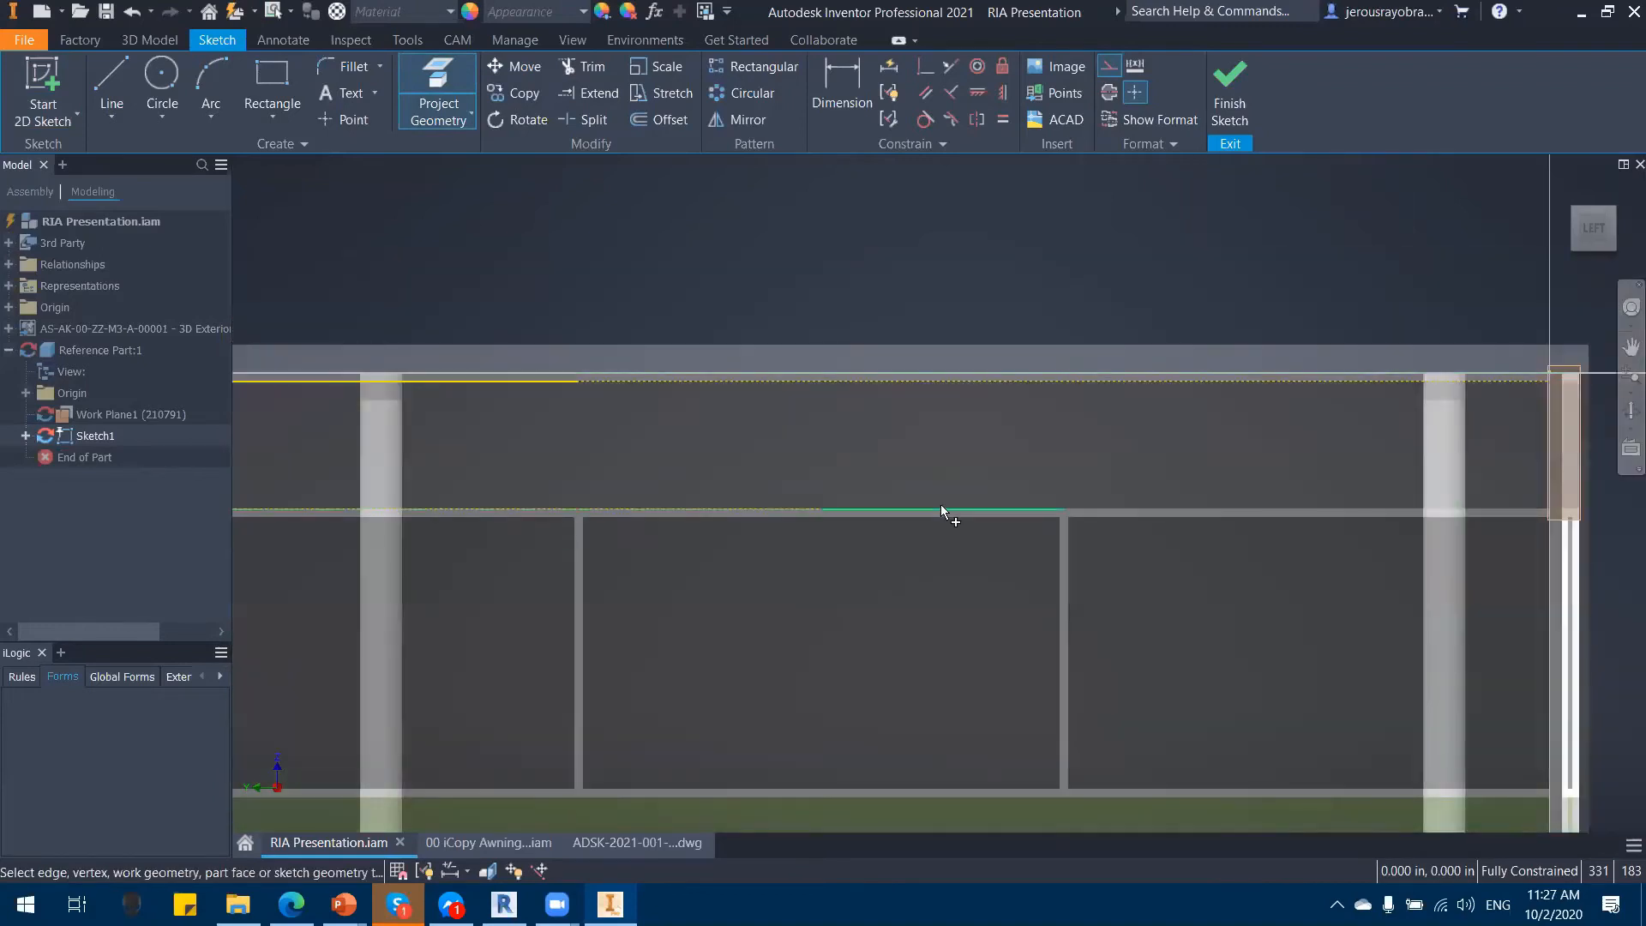
pyautogui.click(1149, 510)
pyautogui.moveTo(875, 456); pyautogui.dragTo(1014, 356, button='middle')
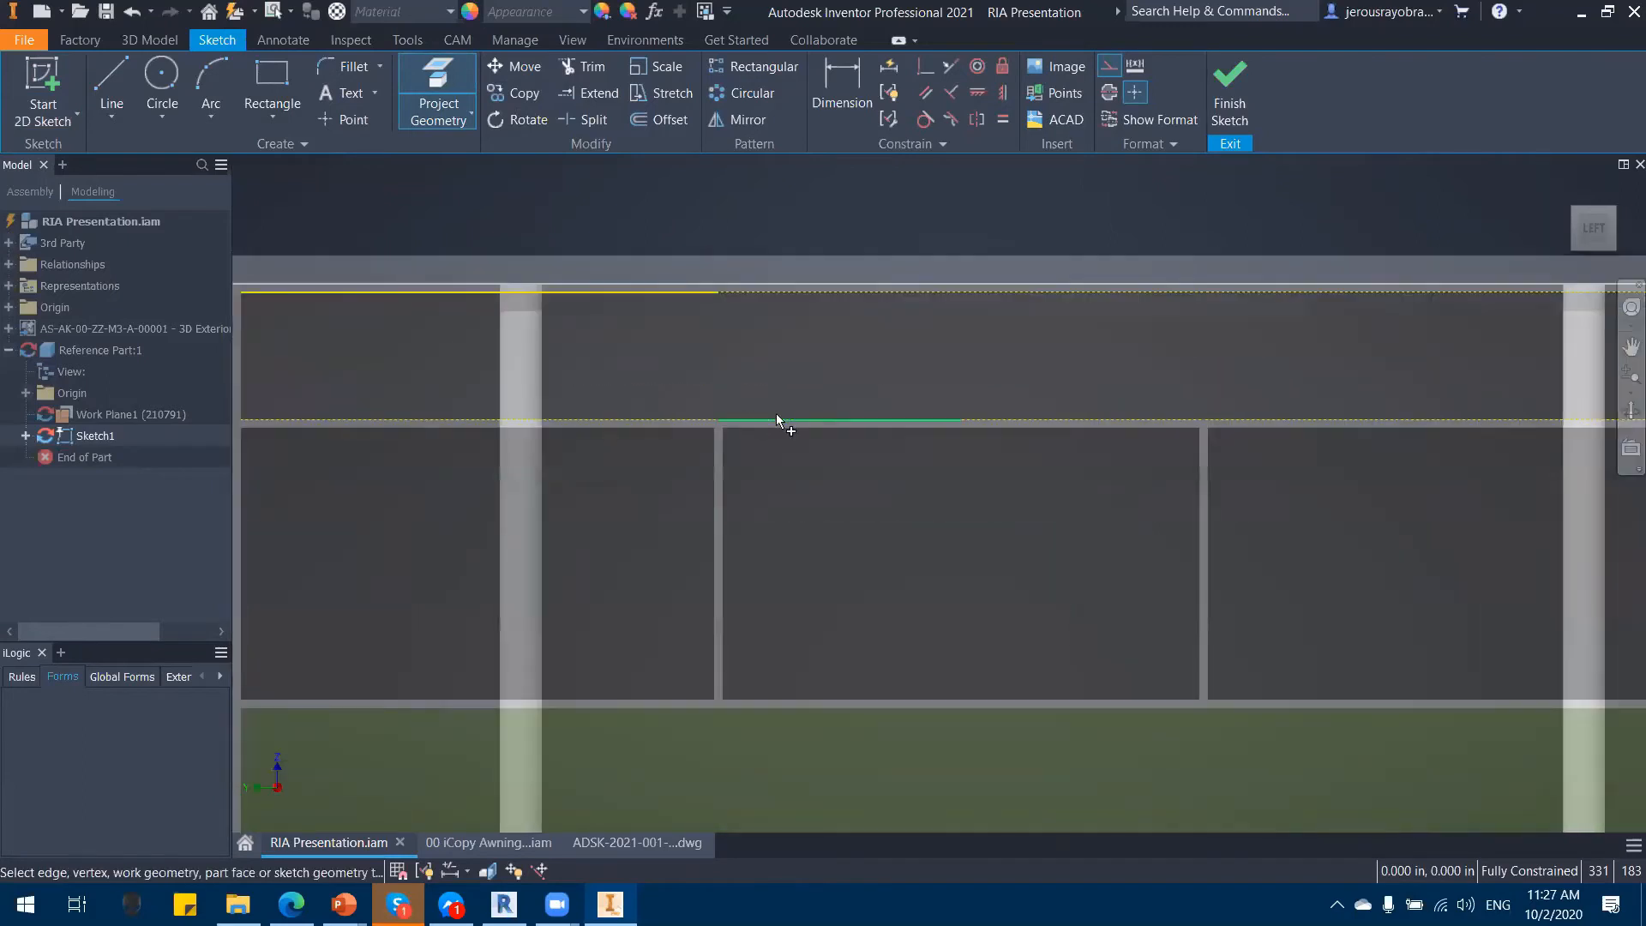
# Step: Convert the first projected top edge to construction geometry and finish the sketch
pyautogui.scroll(-3, 775, 413)
pyautogui.scroll(3, 662, 346)
pyautogui.moveTo(667, 354); pyautogui.dragTo(748, 421, button='middle')
pyautogui.press('Escape')
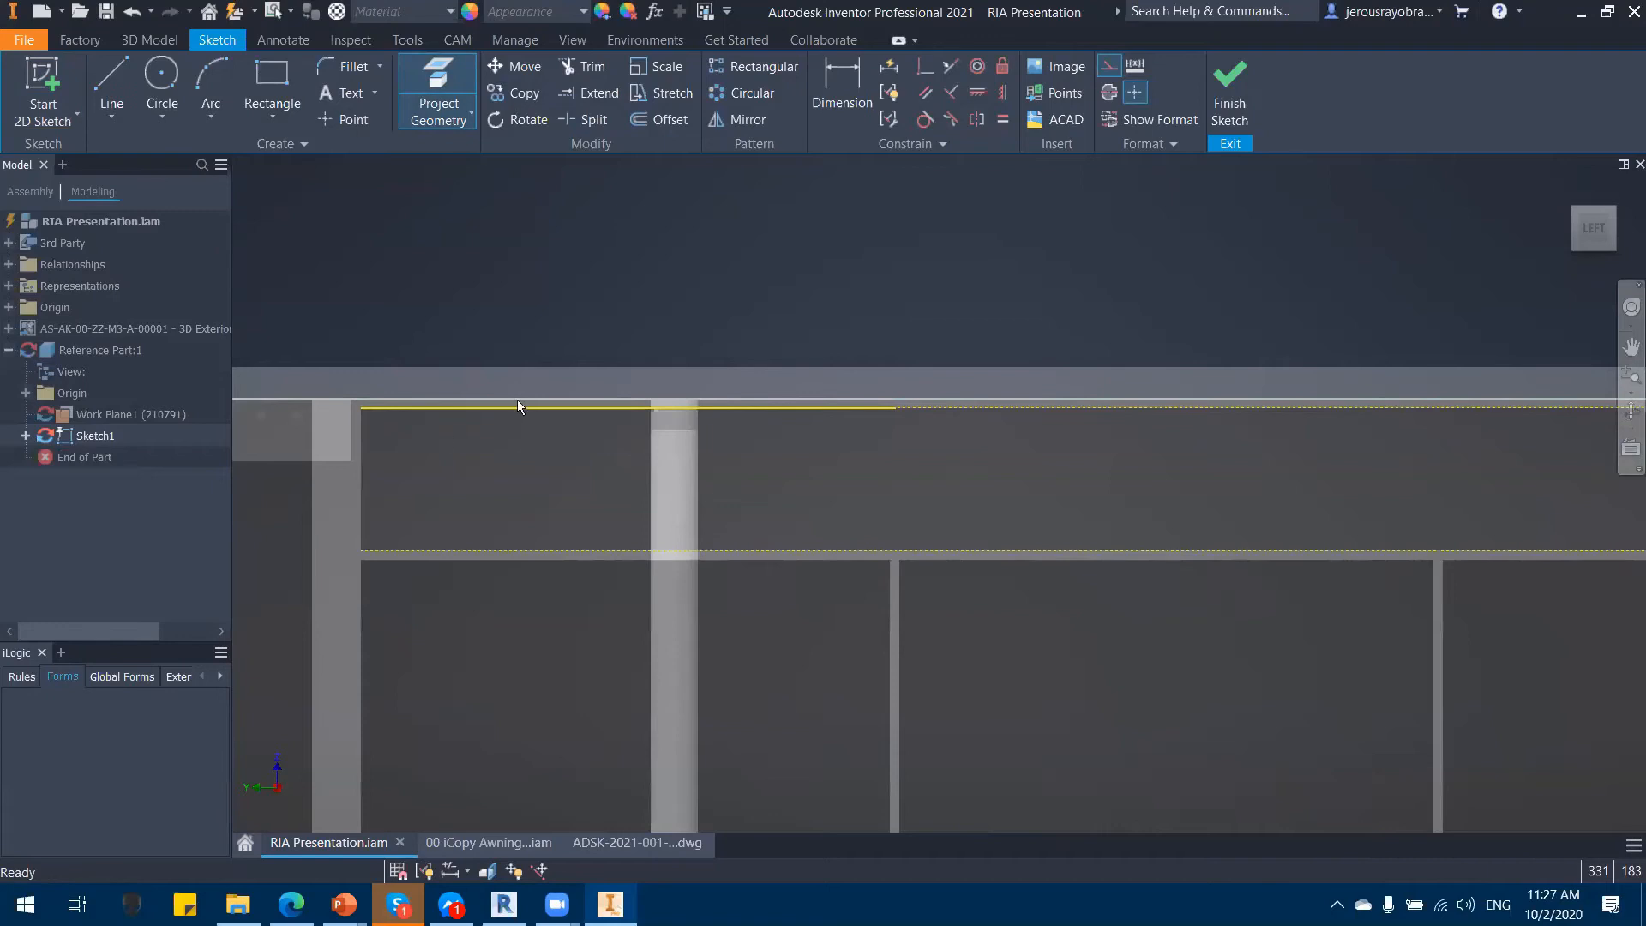
pyautogui.click(1102, 72)
pyautogui.moveTo(923, 253); pyautogui.dragTo(905, 226, button='middle')
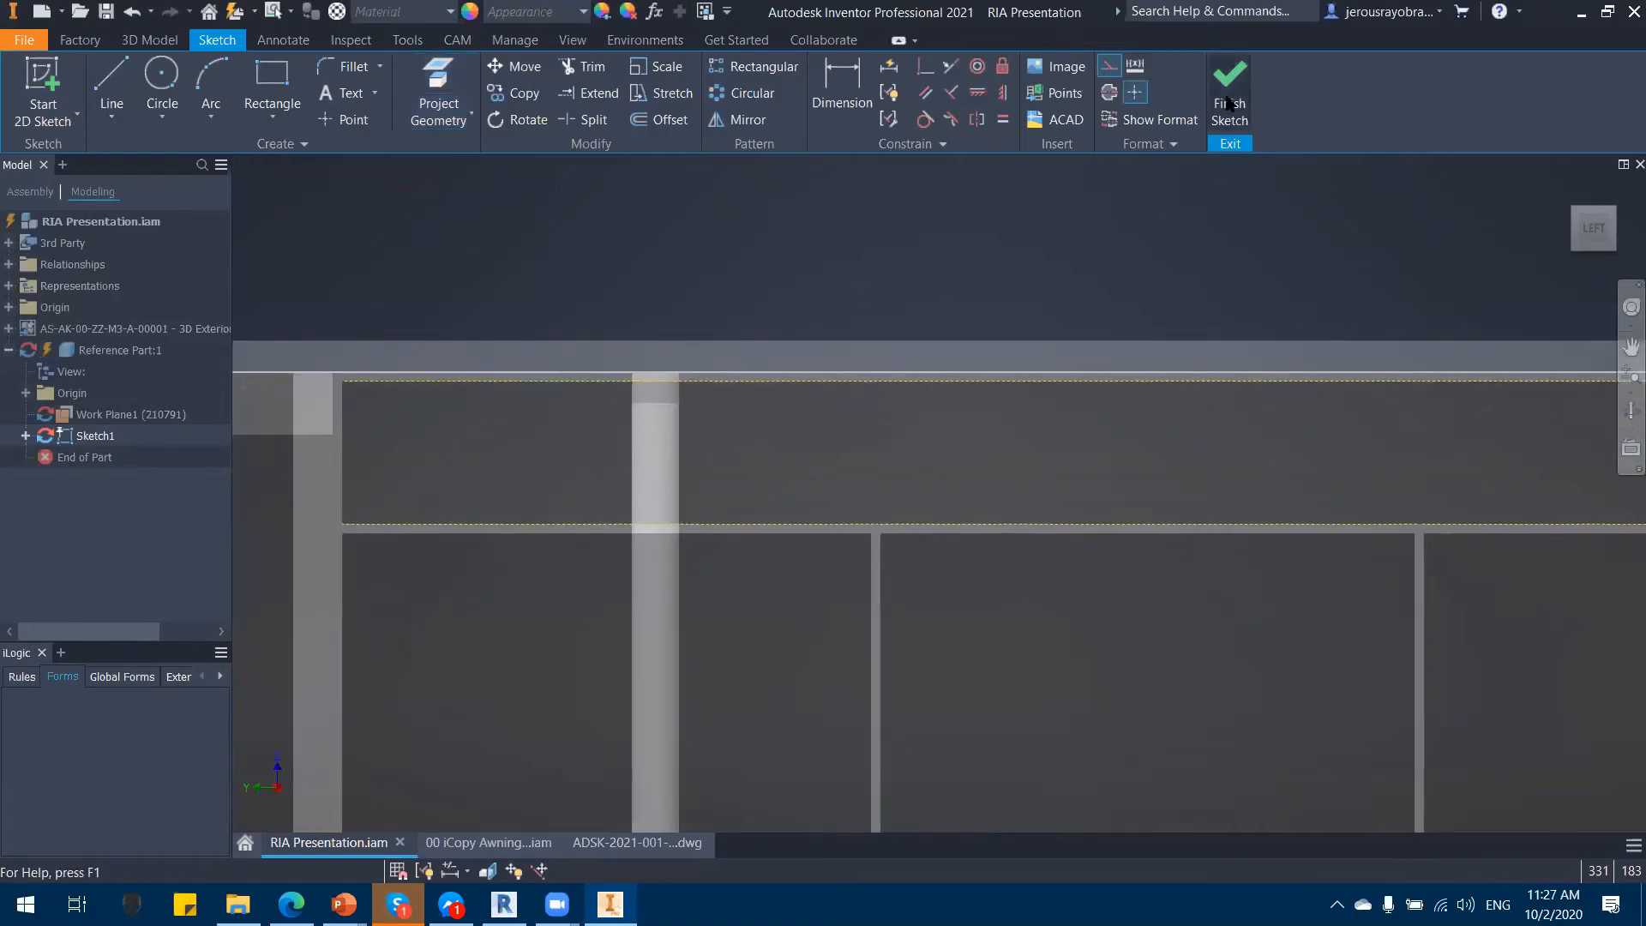
pyautogui.click(1229, 101)
# Step: Create a work point at the end of the projected top line farthest from the building's corner
pyautogui.scroll(5, 1015, 369)
pyautogui.scroll(-5, 639, 332)
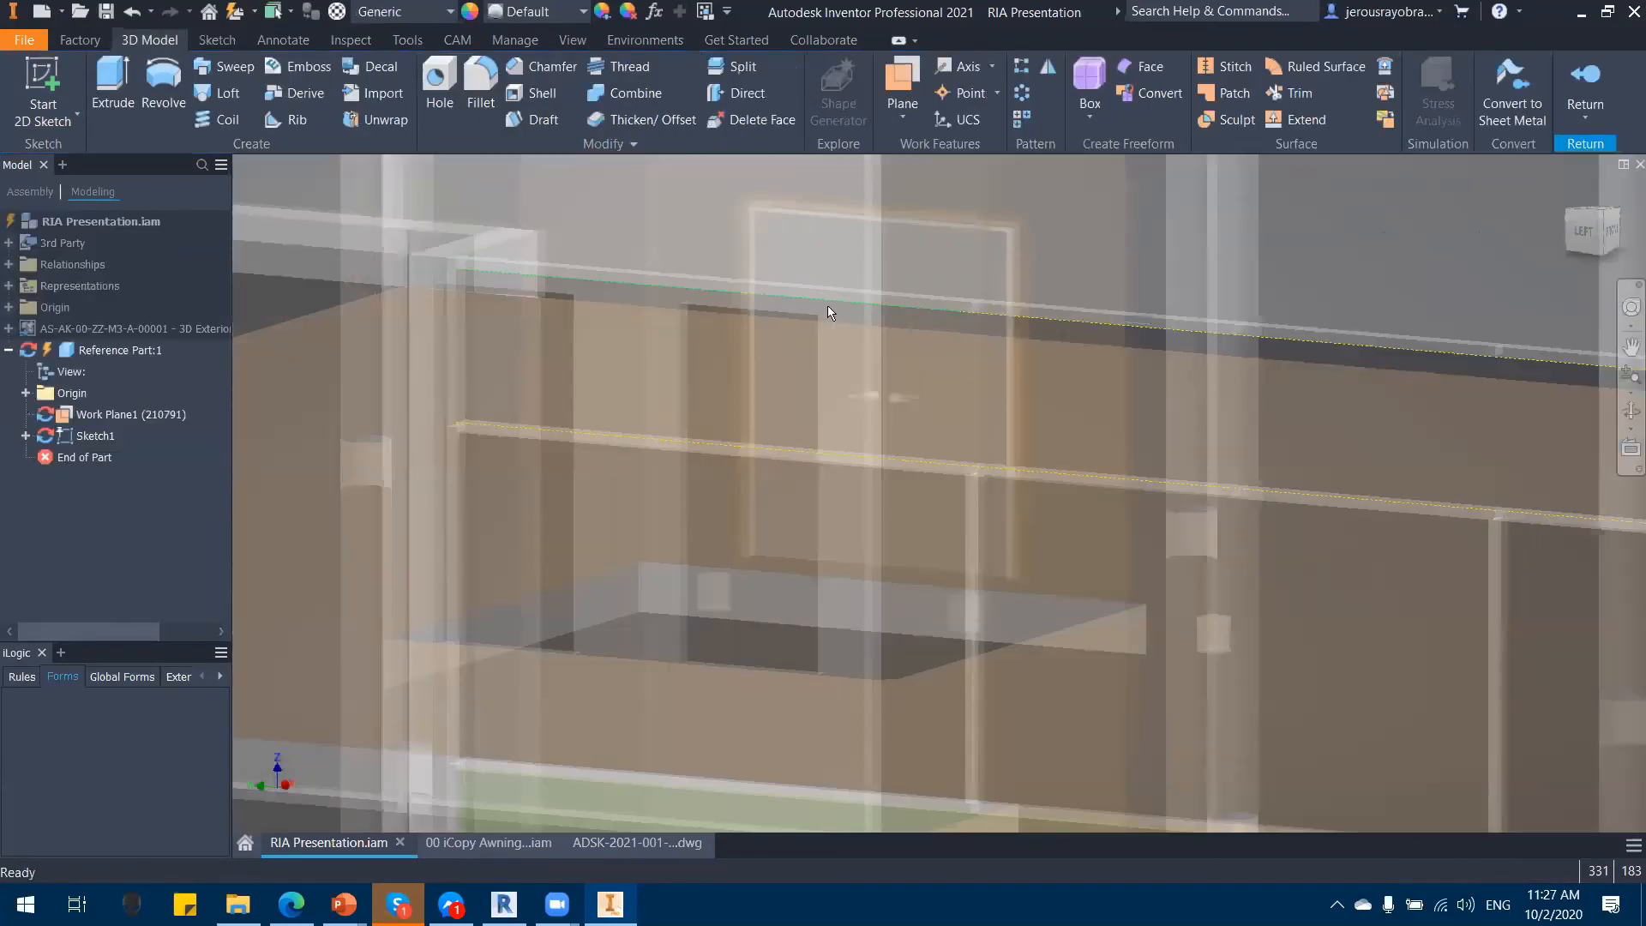
pyautogui.scroll(2, 823, 303)
pyautogui.moveTo(921, 369); pyautogui.dragTo(873, 407, button='middle')
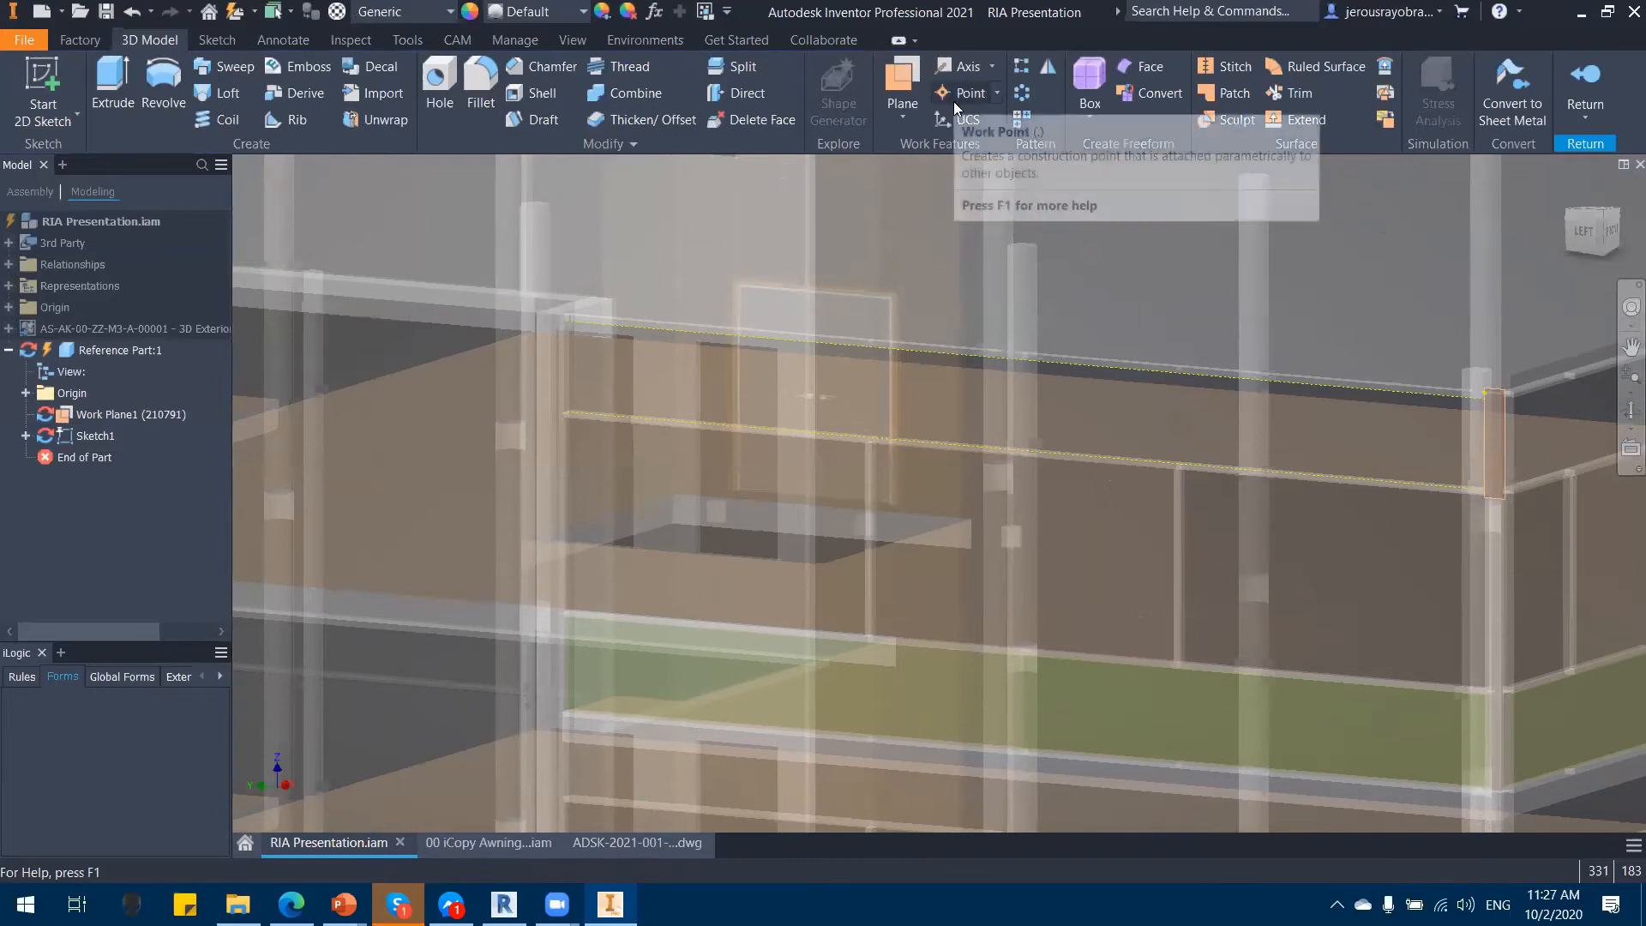
pyautogui.scroll(-5, 575, 335)
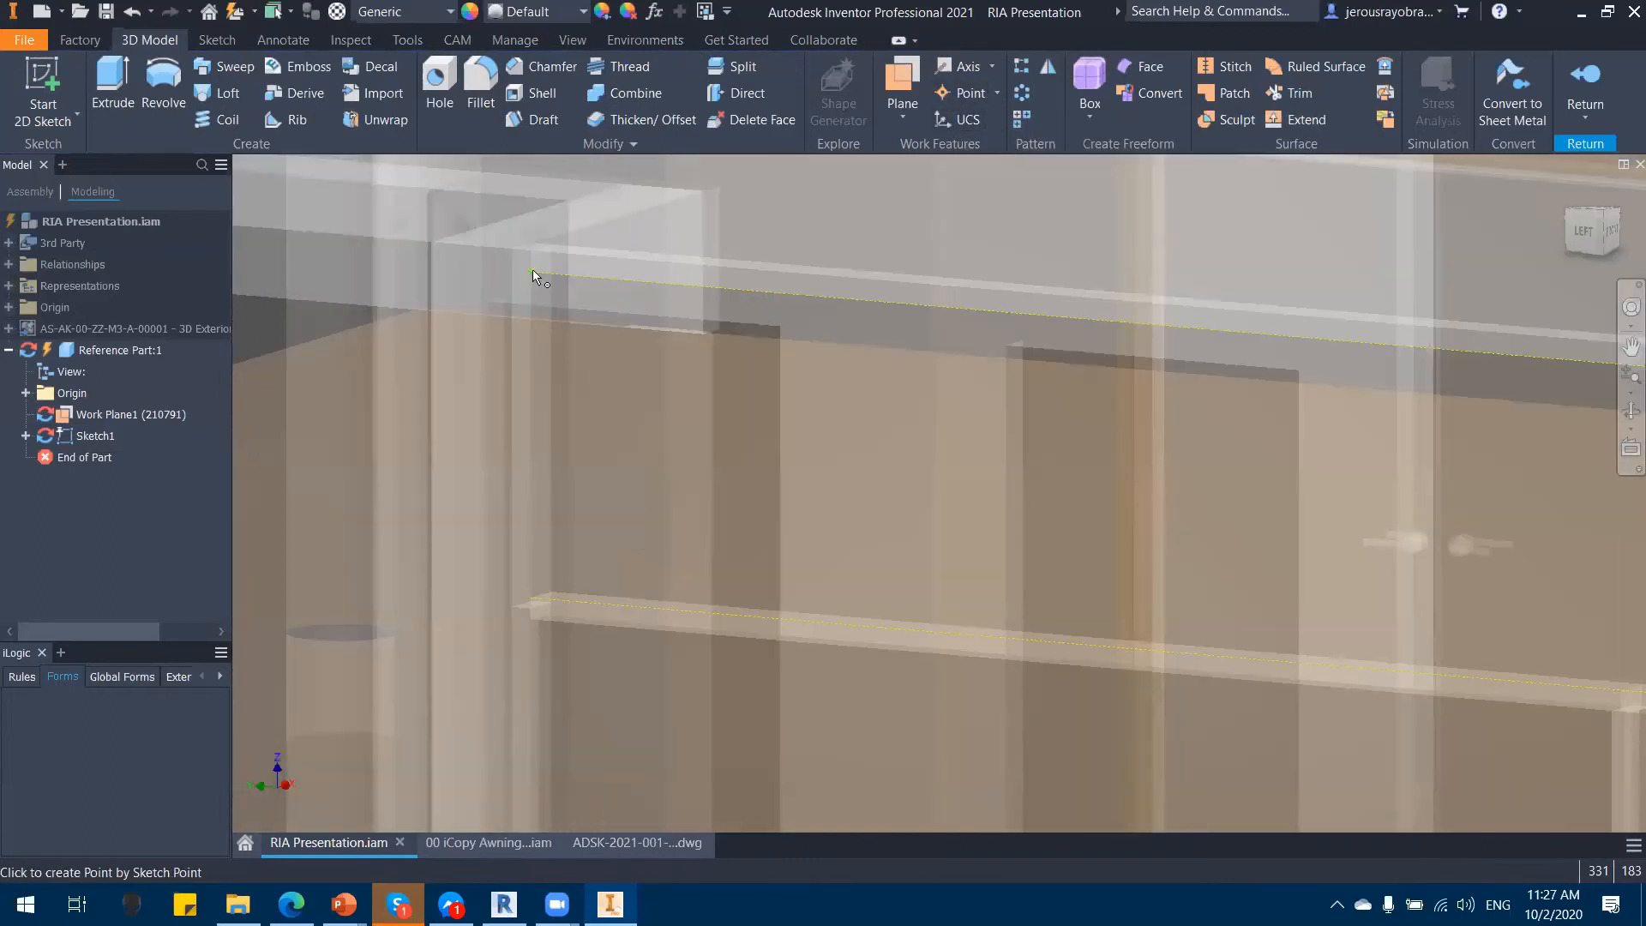
pyautogui.click(532, 270)
pyautogui.scroll(4, 823, 370)
pyautogui.moveTo(1188, 396); pyautogui.dragTo(749, 327, button='middle')
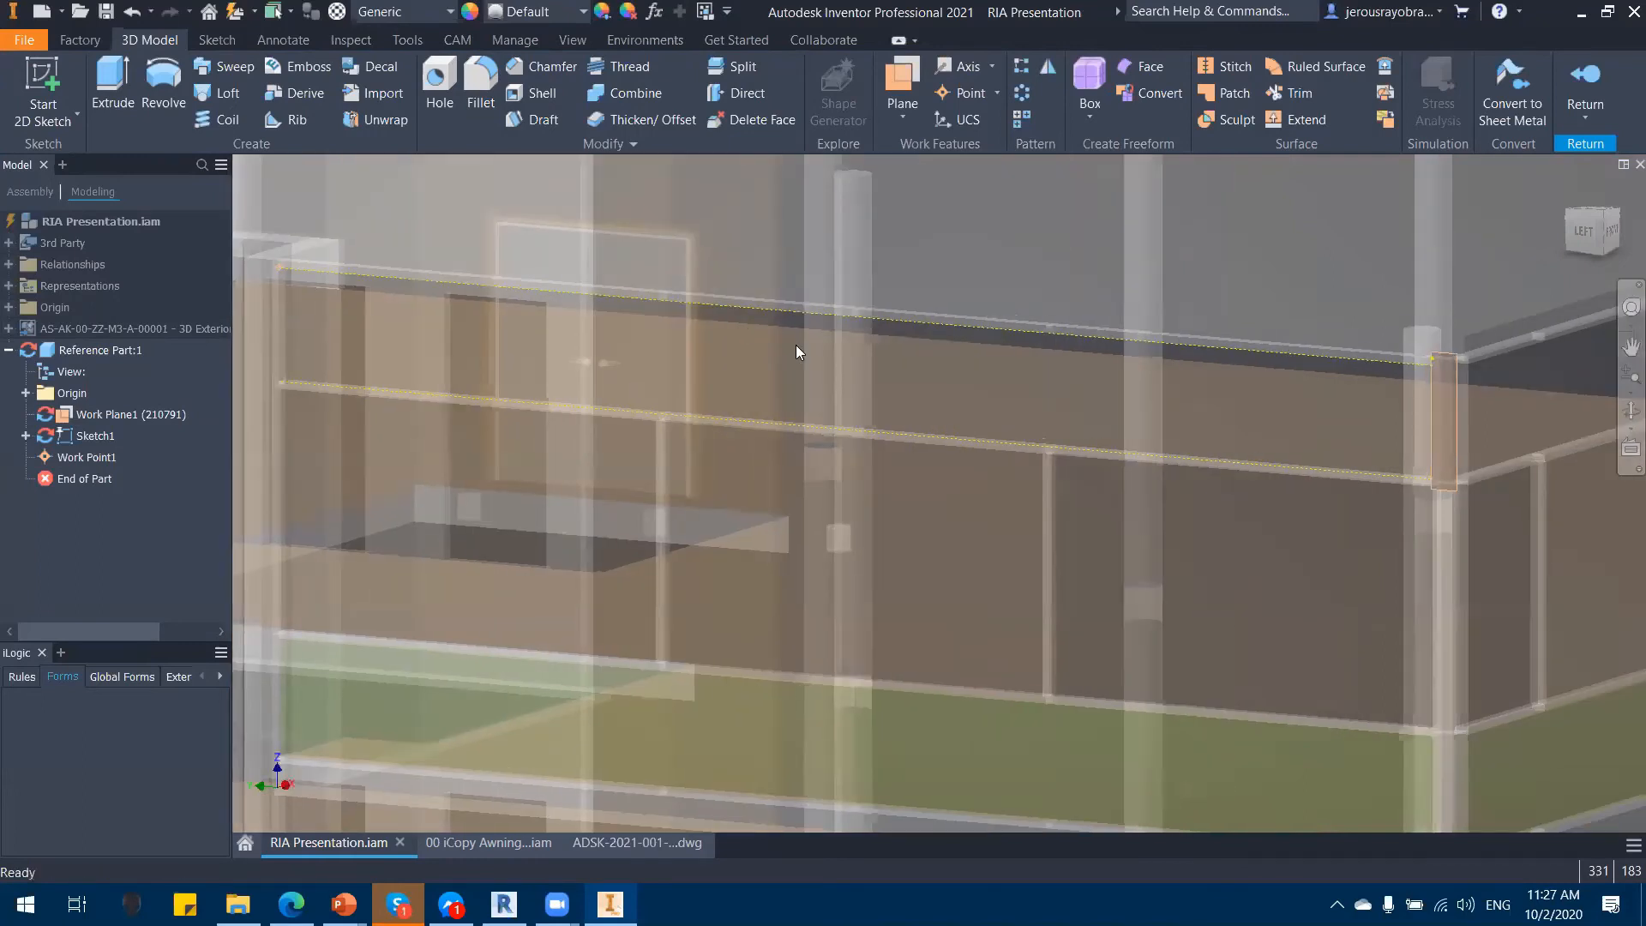
# Step: Create three more work points at segment ends along the upper and lower projected lines, including their midspan joints
pyautogui.press('space')
pyautogui.scroll(-5, 856, 339)
pyautogui.click(861, 268)
pyautogui.moveTo(894, 607); pyautogui.dragTo(863, 445, button='middle')
pyautogui.press('space')
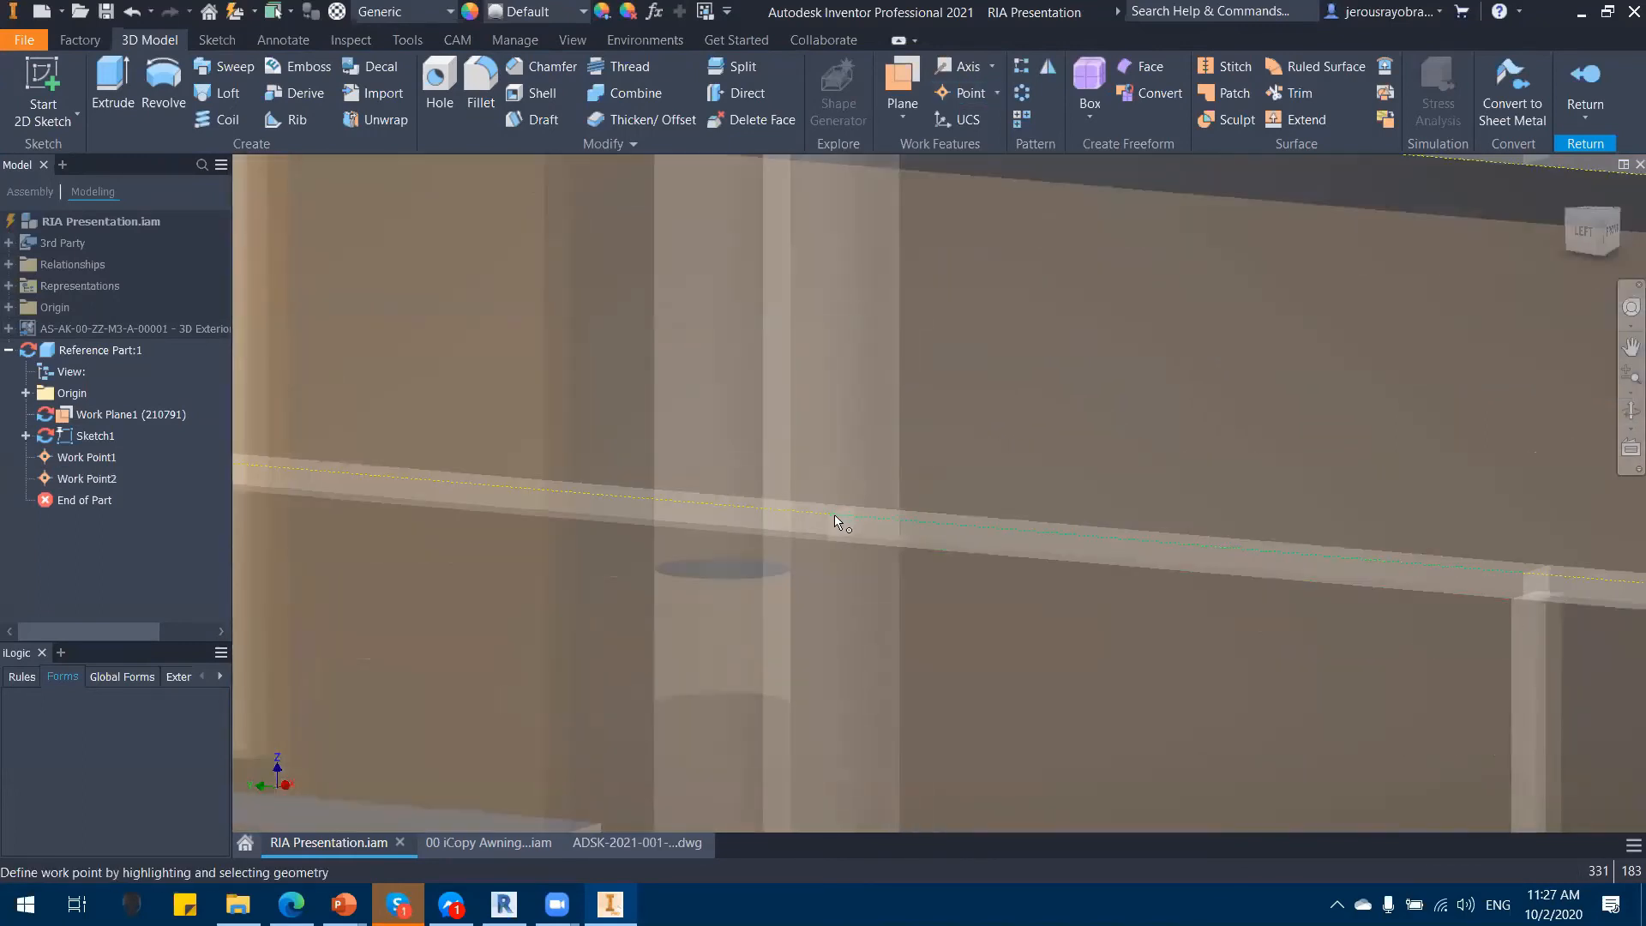
pyautogui.click(839, 520)
pyautogui.moveTo(944, 394); pyautogui.dragTo(626, 484, button='middle')
pyautogui.press('space')
pyautogui.click(598, 372)
# Step: Create work points where the upper and lower projected lines end at the building's corner mullion
pyautogui.moveTo(1261, 495); pyautogui.dragTo(1044, 463, button='middle')
pyautogui.press('space')
pyautogui.click(1165, 405)
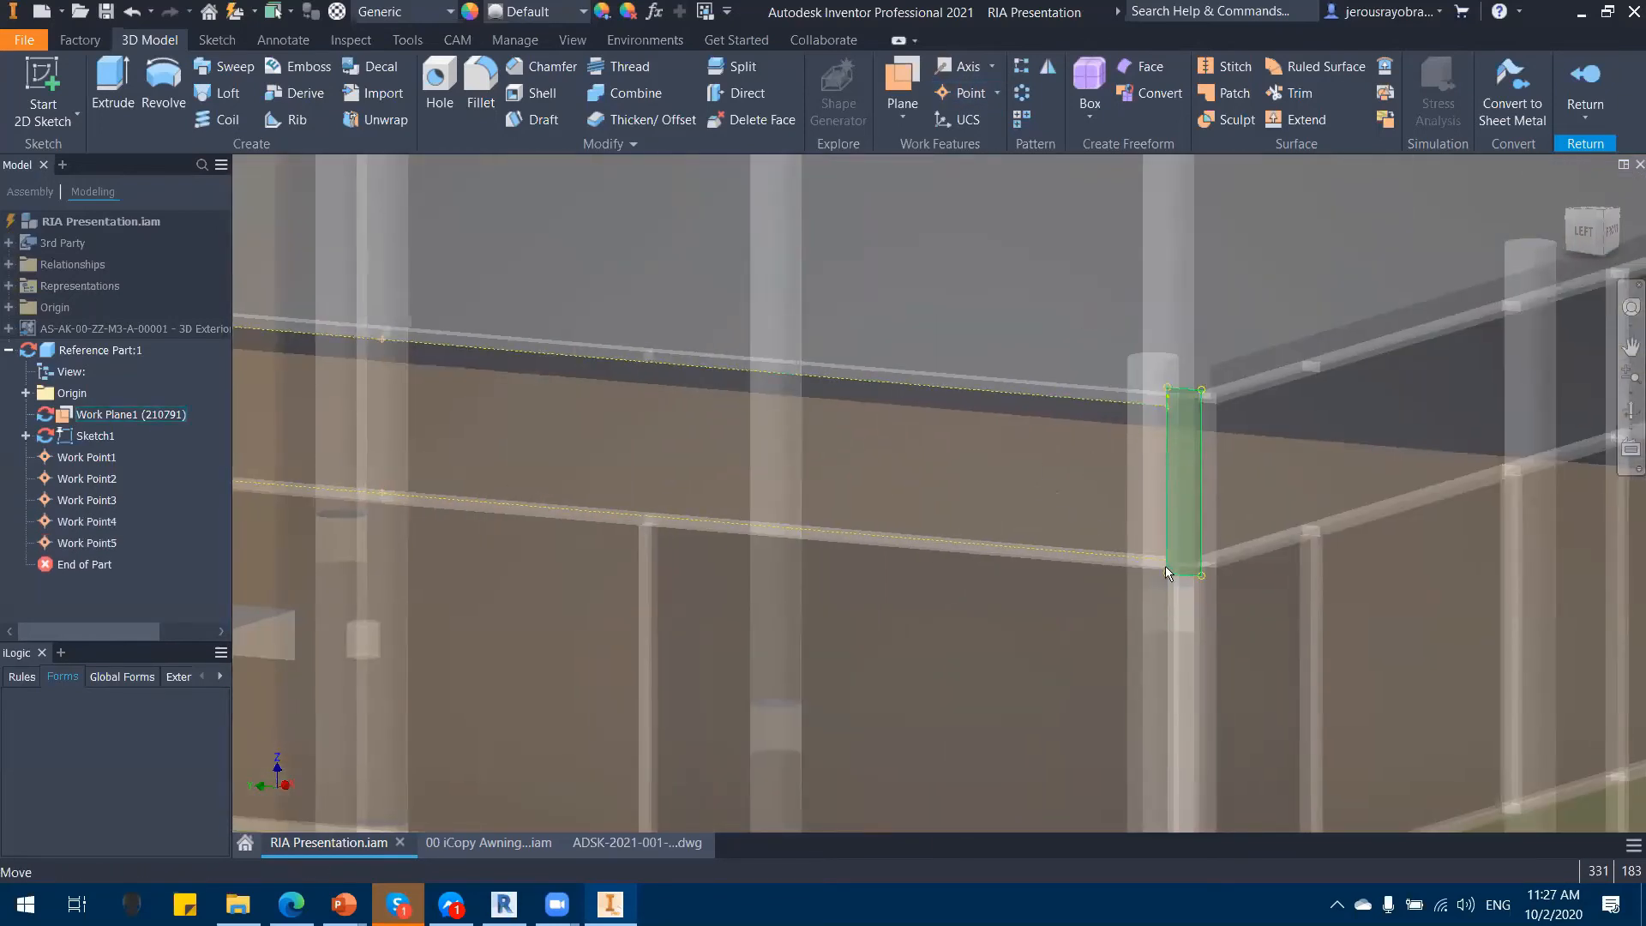
pyautogui.press('space')
pyautogui.click(1168, 557)
pyautogui.scroll(3, 933, 526)
pyautogui.moveTo(942, 523); pyautogui.dragTo(930, 520, button='middle')
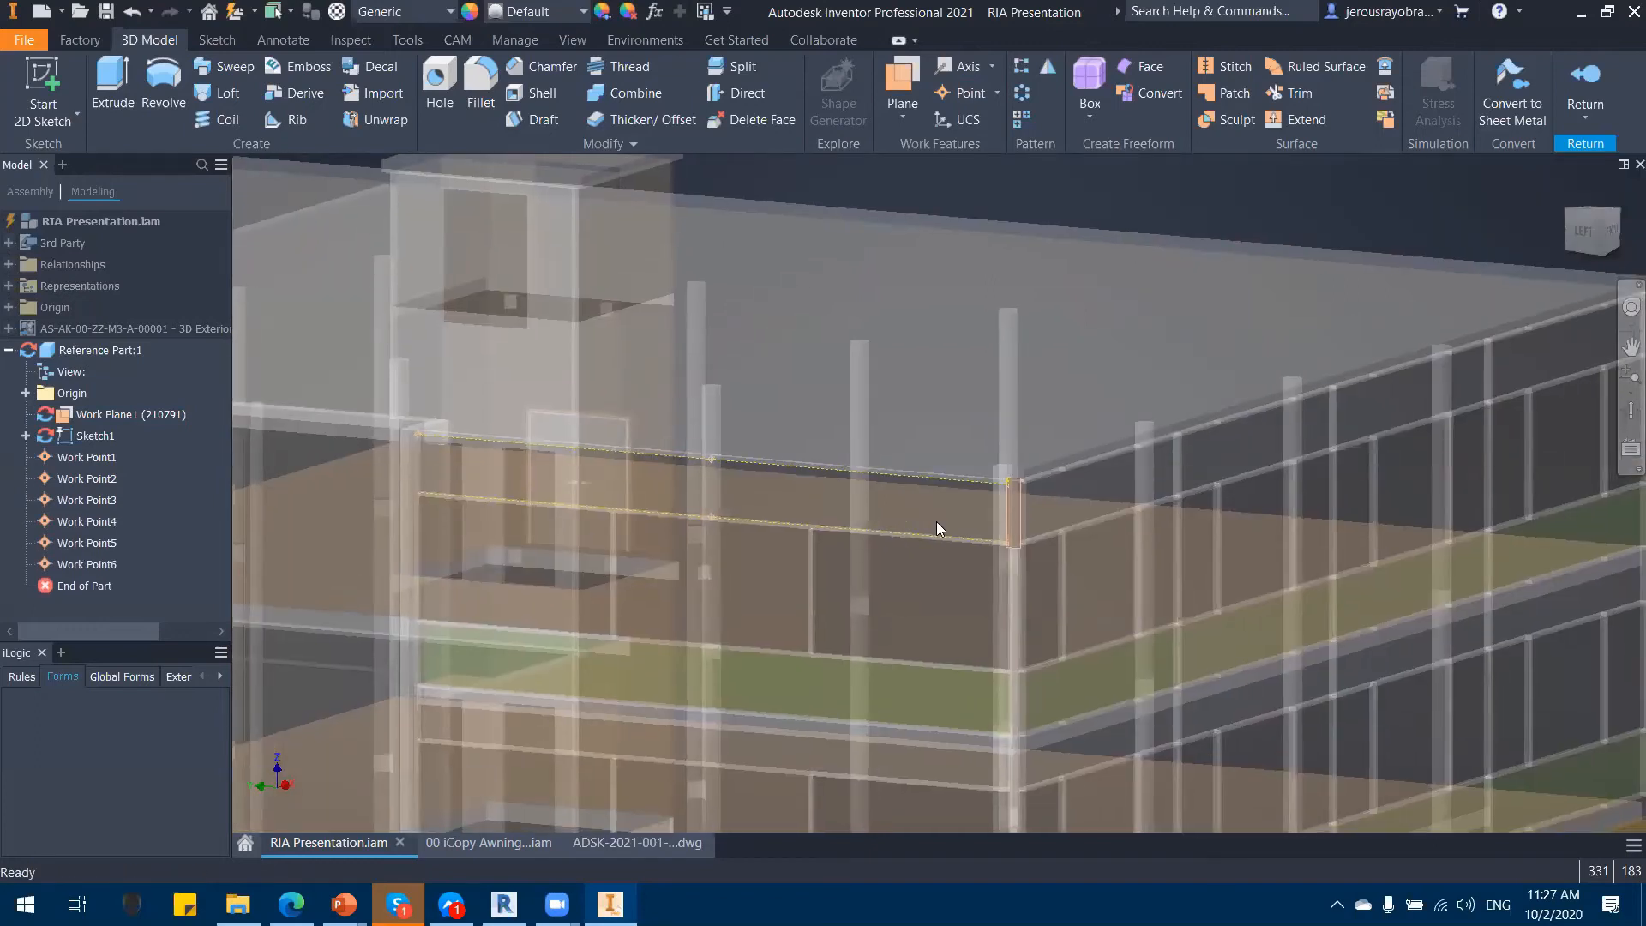
# Step: Start a 2D sketch in the Reference Part on the corner mullion's face toward the adjacent long facade
pyautogui.moveTo(936, 521); pyautogui.dragTo(756, 581, button='middle')
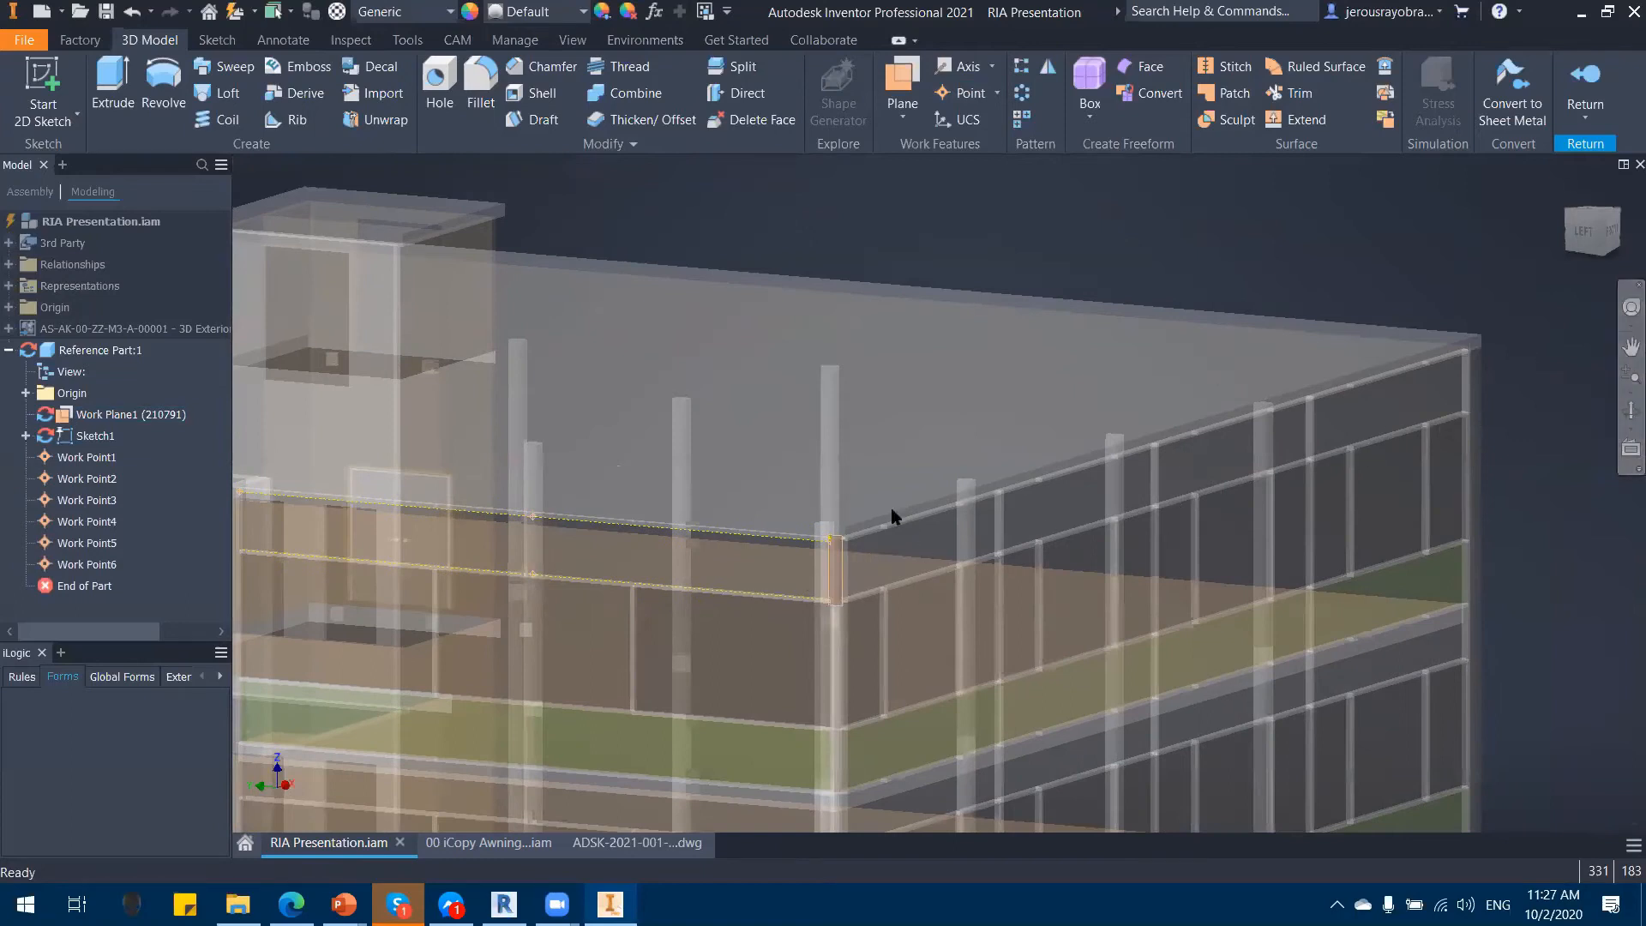
pyautogui.moveTo(876, 350); pyautogui.dragTo(715, 298, button='middle')
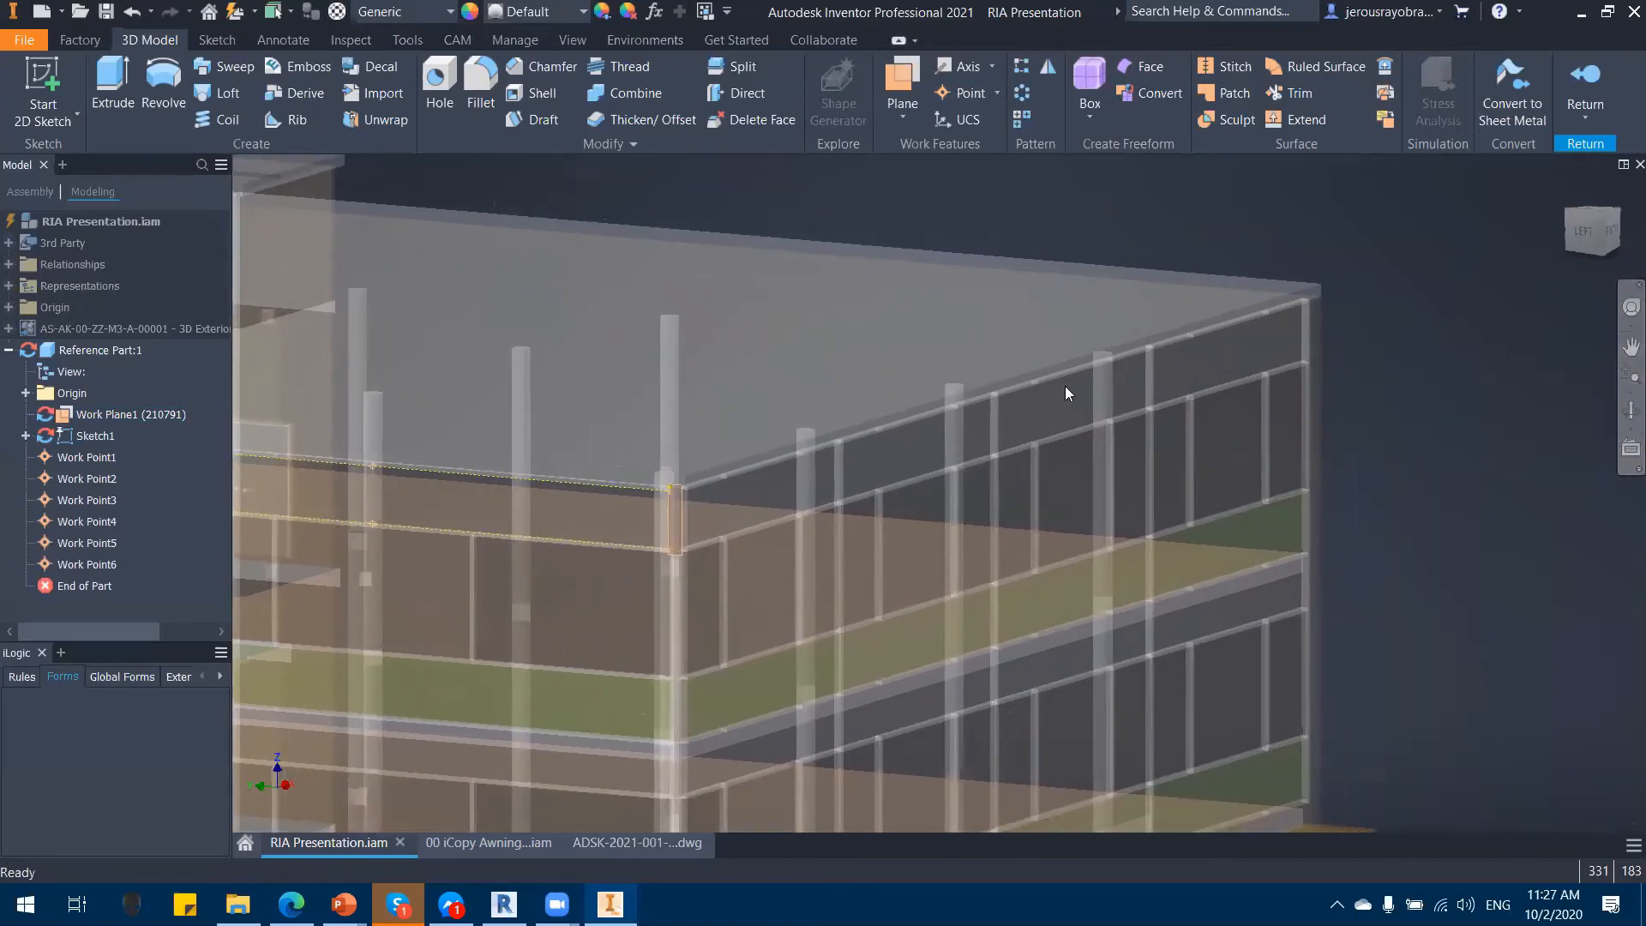
pyautogui.click(42, 83)
pyautogui.scroll(4, 1338, 335)
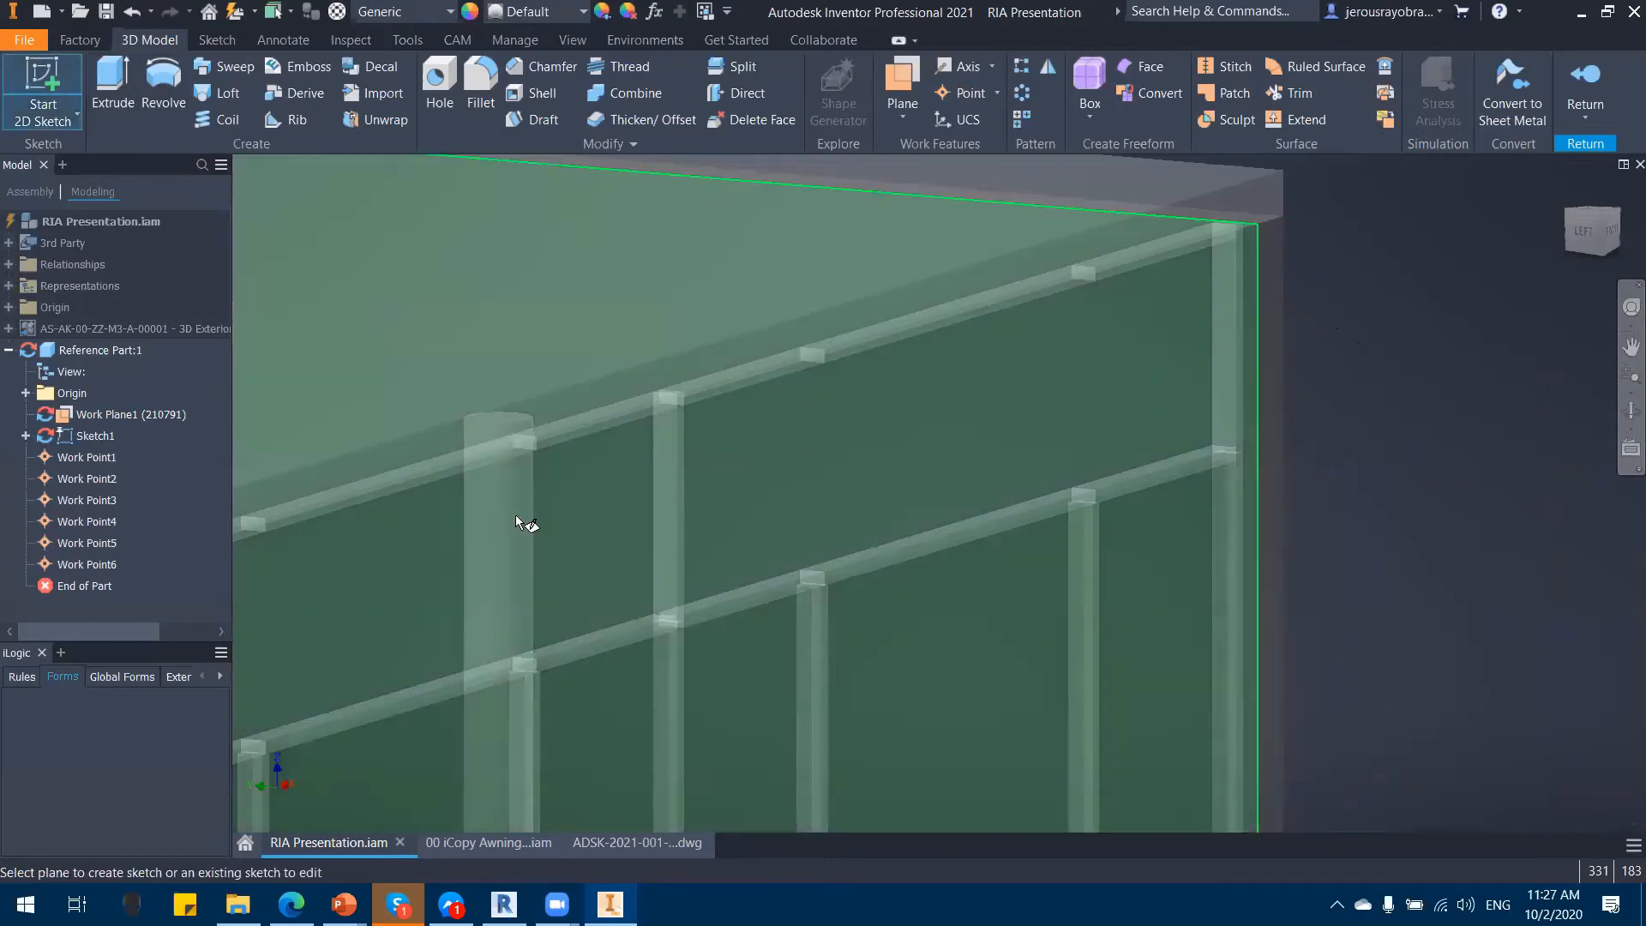
pyautogui.scroll(-3, 1029, 433)
pyautogui.moveTo(1046, 429); pyautogui.dragTo(1380, 360, button='middle')
pyautogui.scroll(2, 592, 587)
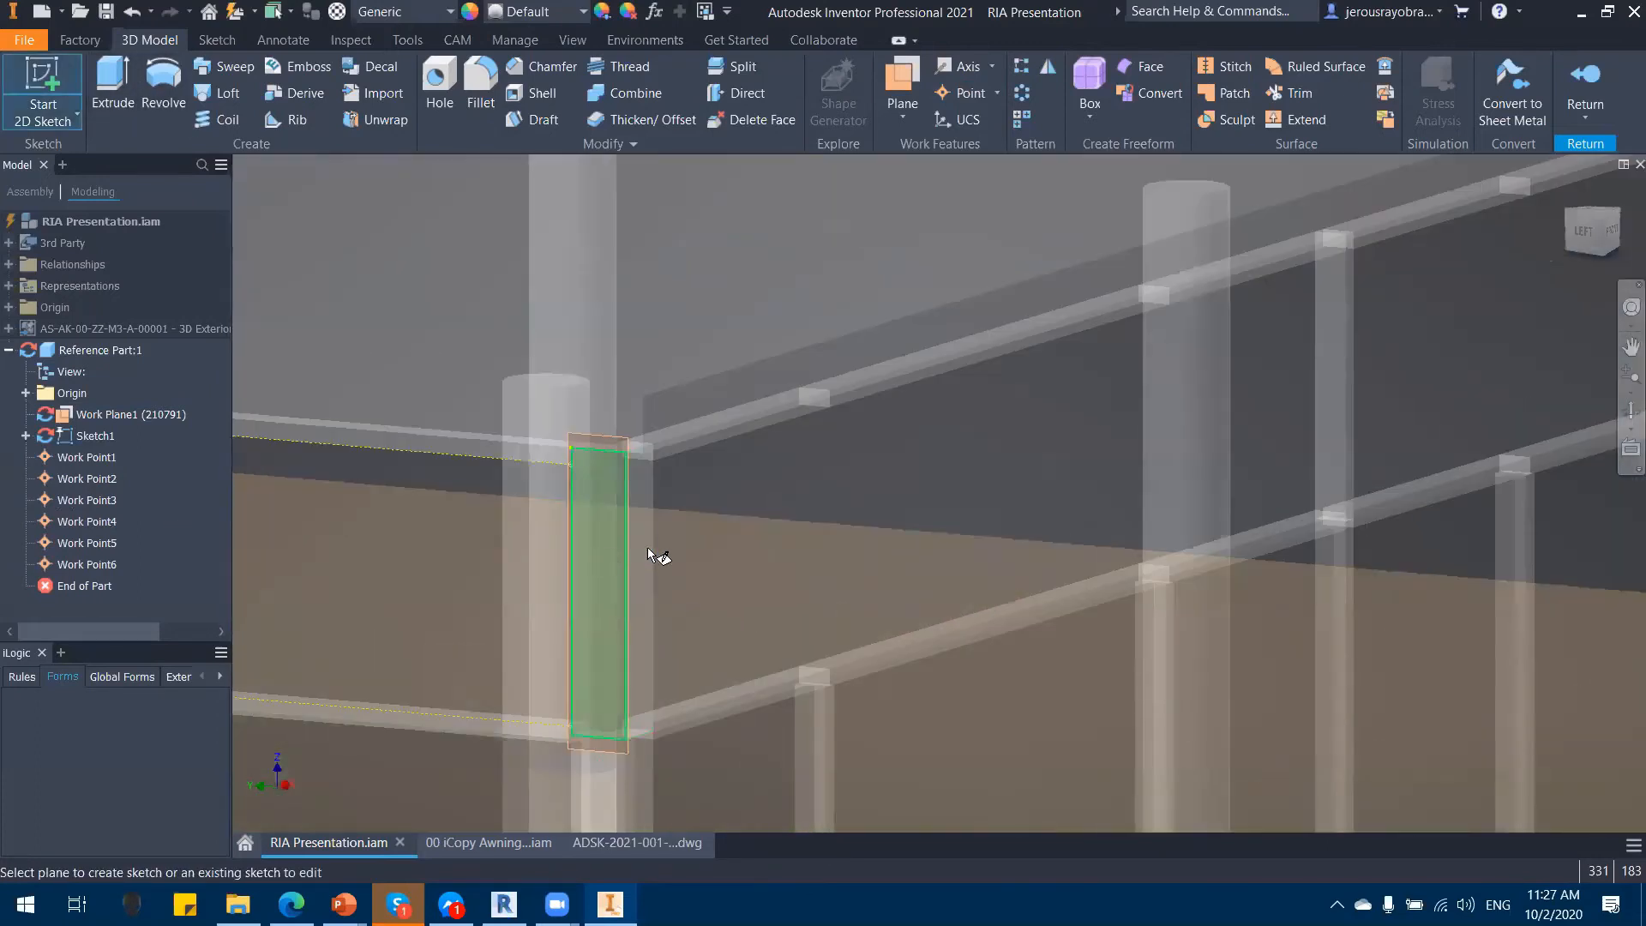
pyautogui.click(656, 558)
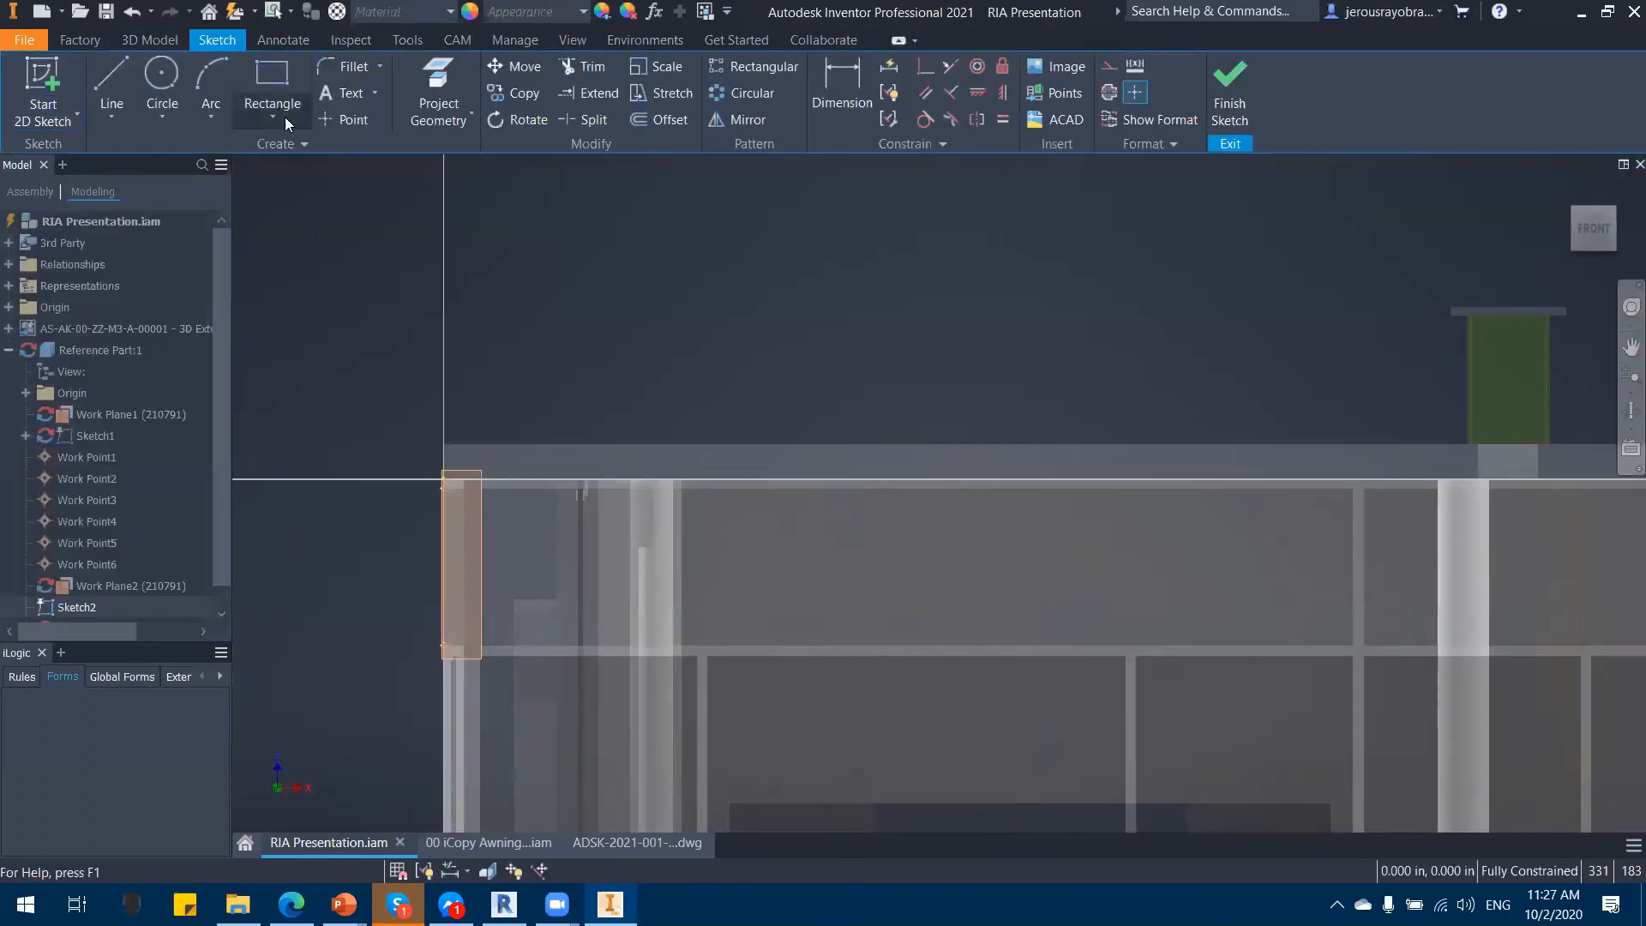
# Step: Project the first bay's top edges and its far lower edge as construction lines, and finish the sketch
pyautogui.click(438, 94)
pyautogui.click(1109, 65)
pyautogui.click(558, 493)
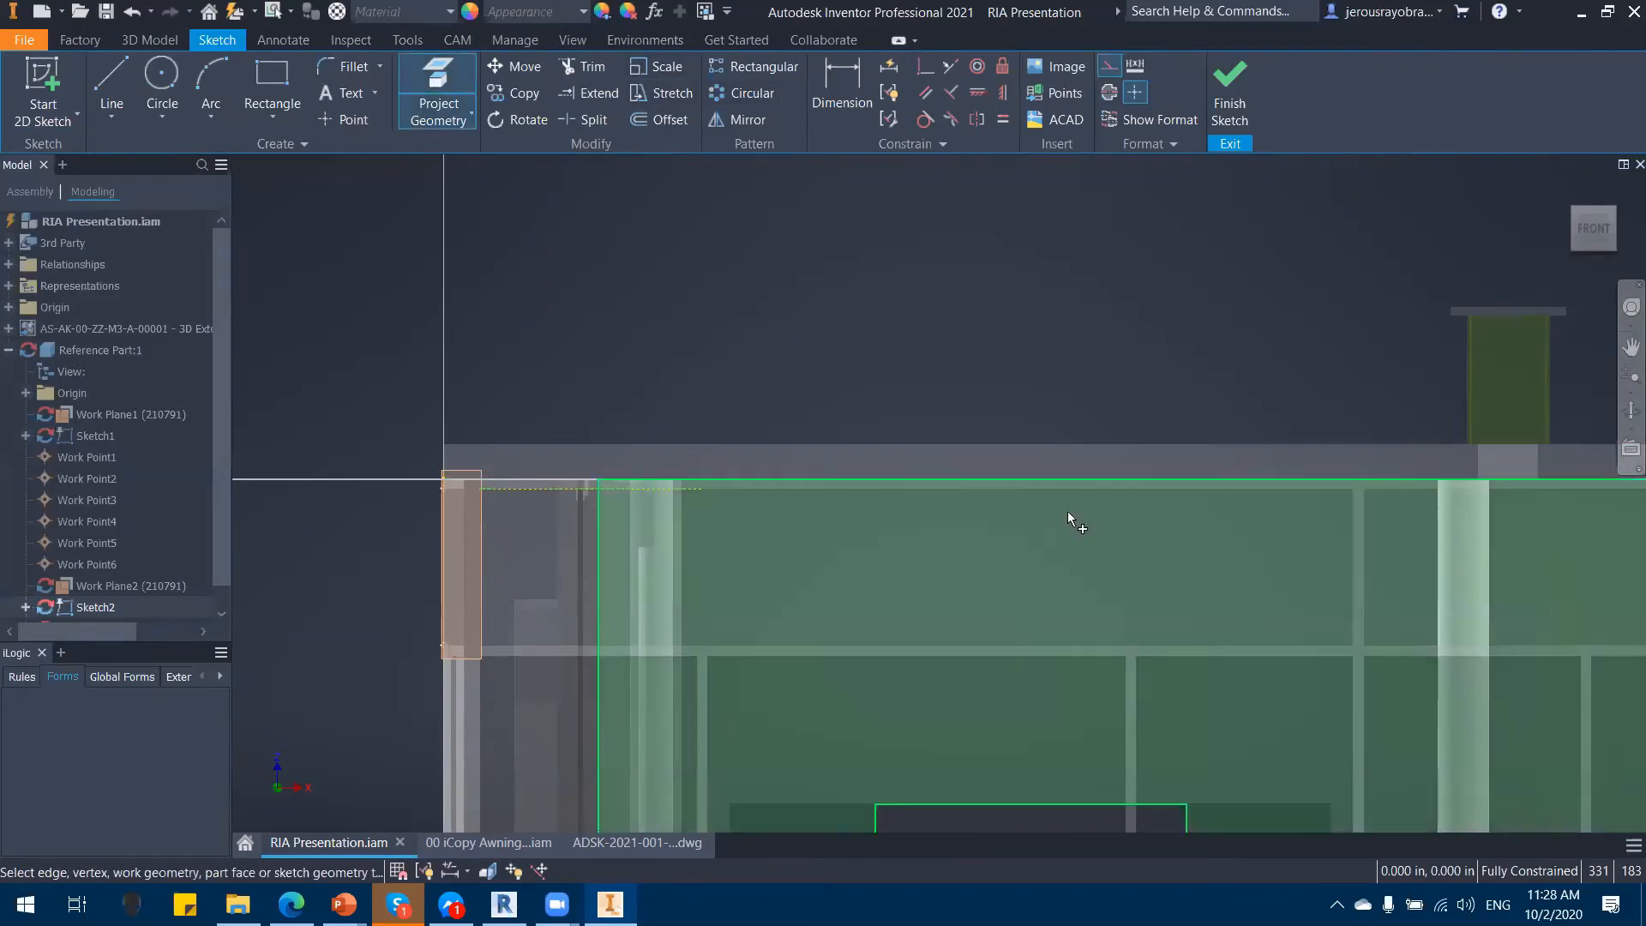
pyautogui.click(1177, 489)
pyautogui.click(1222, 645)
pyautogui.moveTo(923, 571); pyautogui.dragTo(848, 507, button='middle')
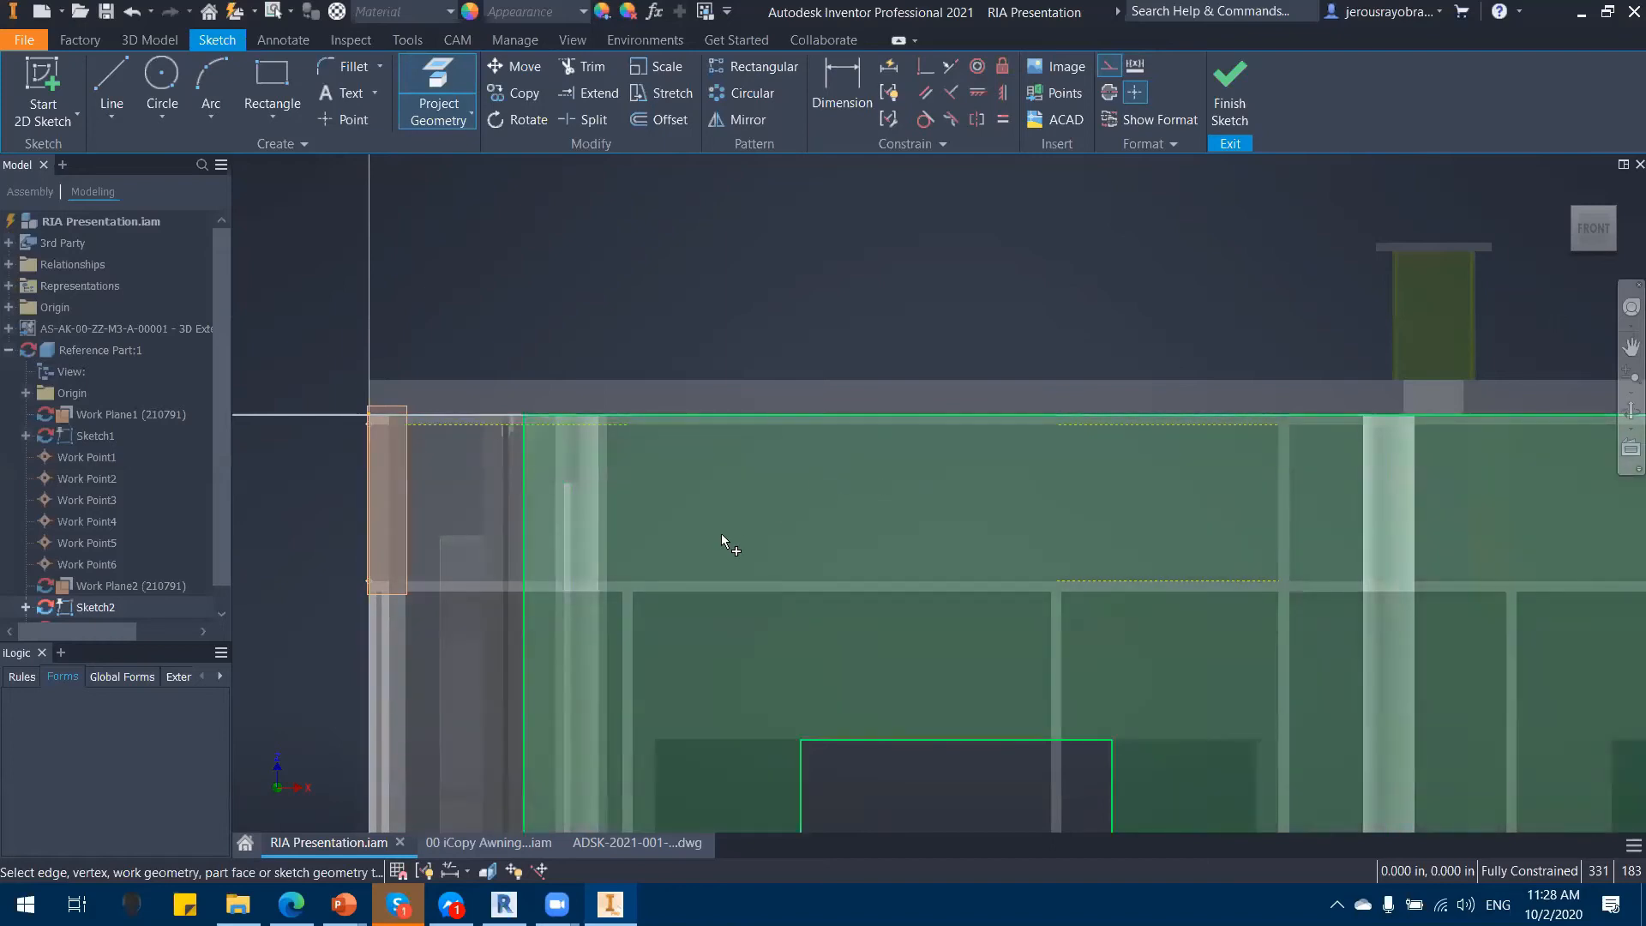
pyautogui.click(1215, 107)
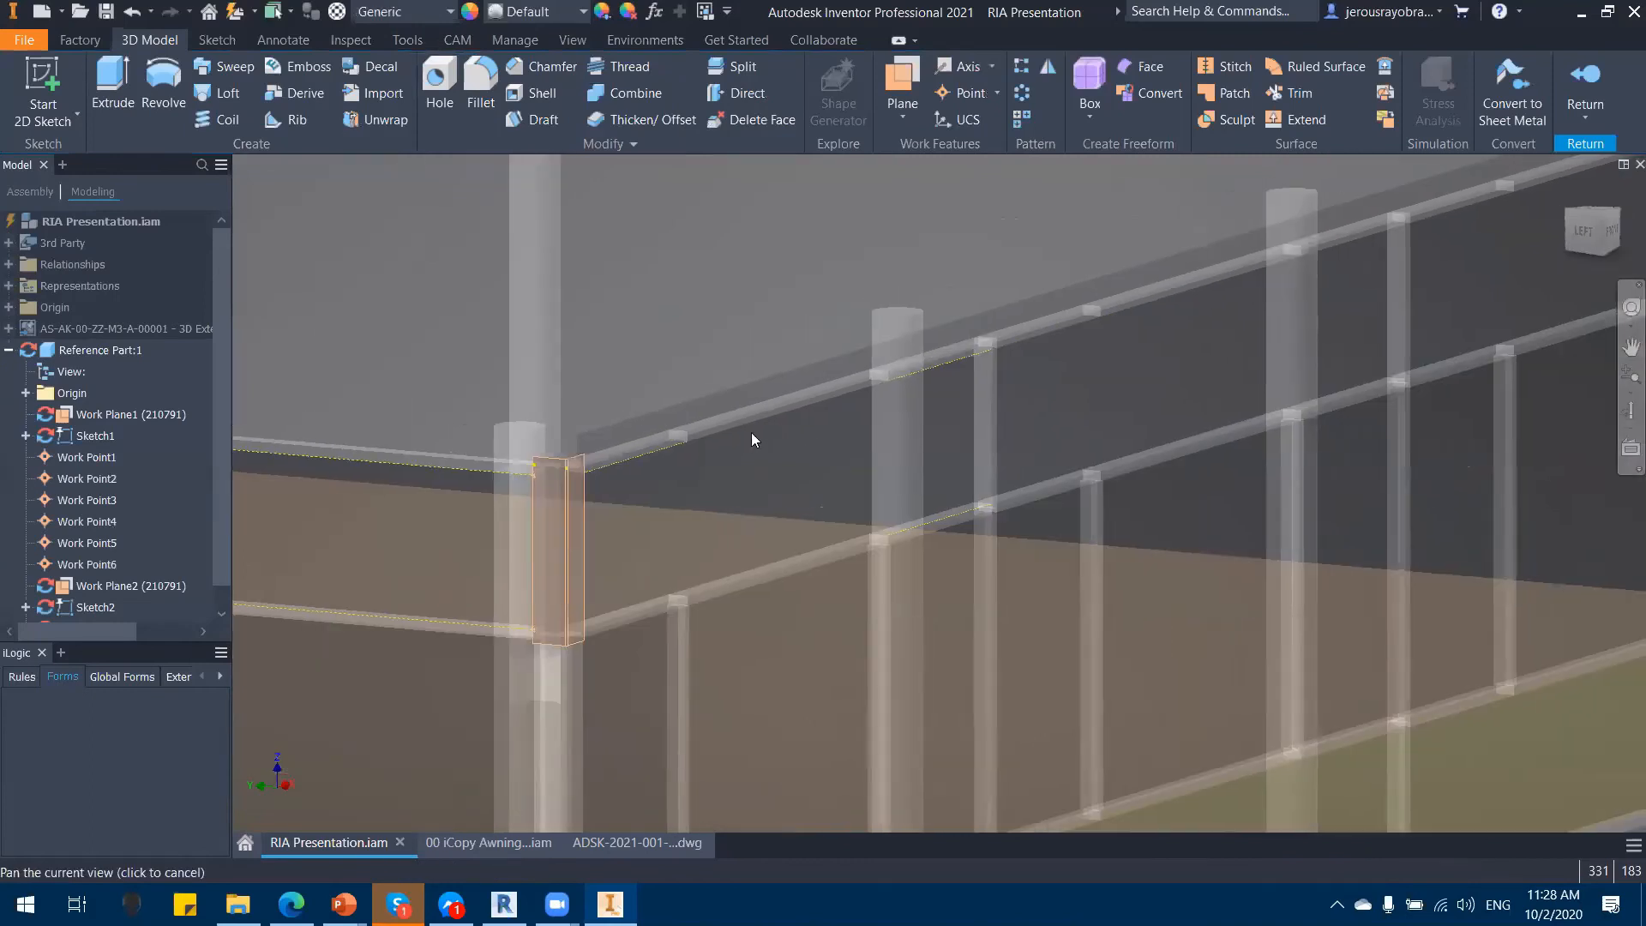
# Step: Create work points at the top line's corner end and at the first bay's far upper and lower ends
pyautogui.moveTo(751, 432); pyautogui.dragTo(726, 438, button='middle')
pyautogui.scroll(3, 717, 455)
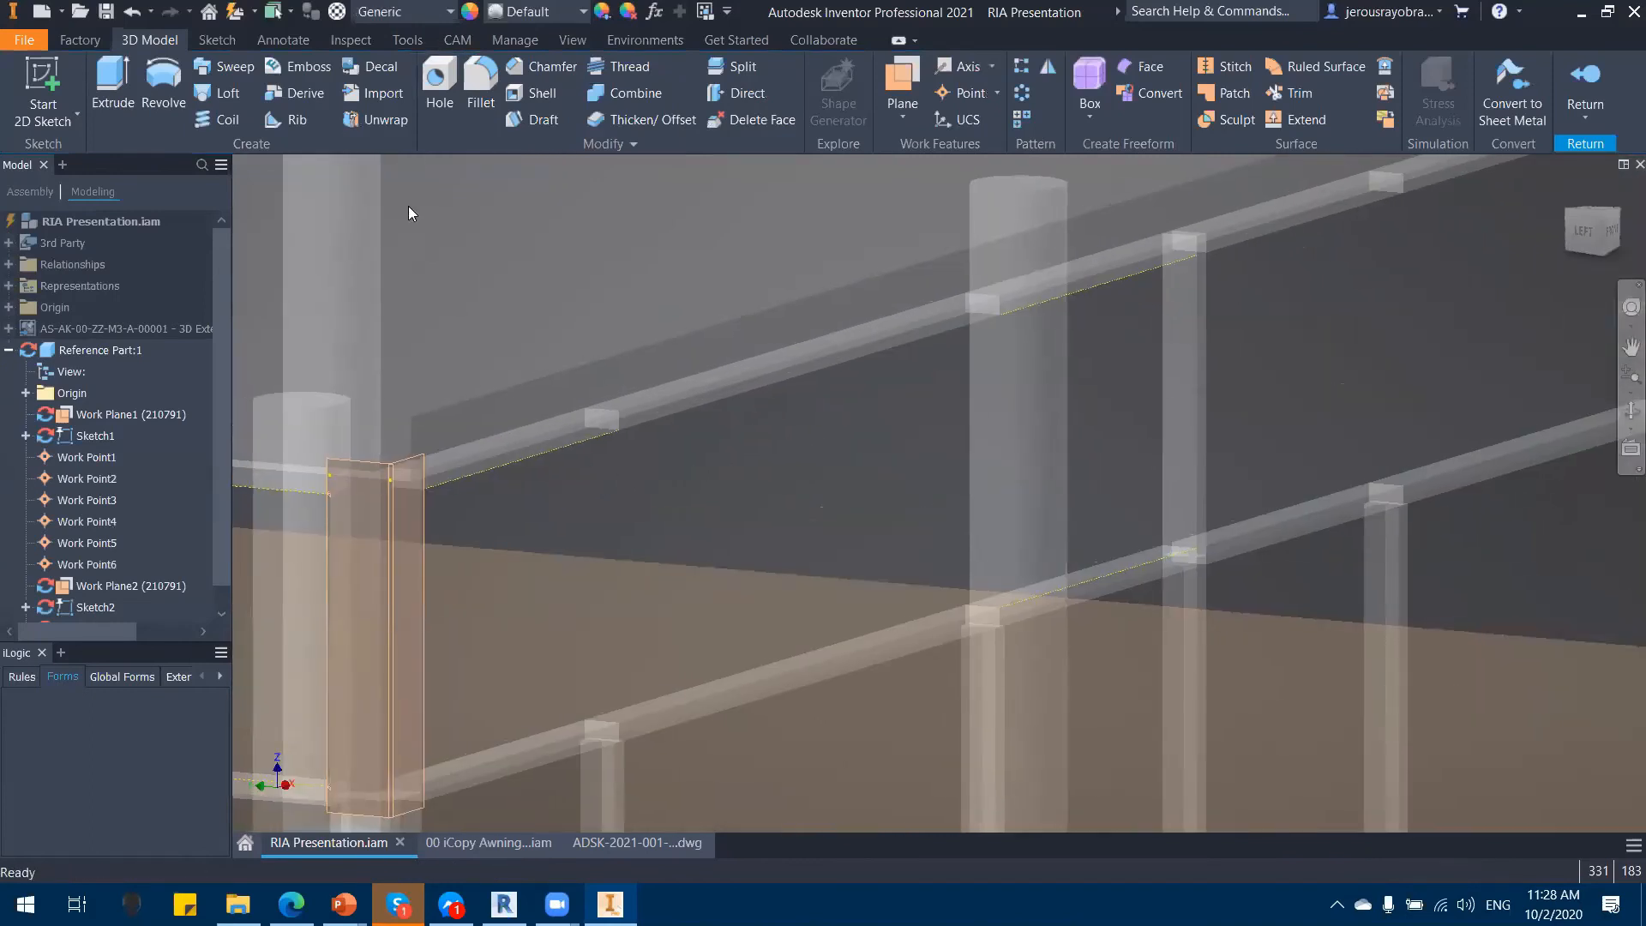
pyautogui.press('.')
pyautogui.click(425, 491)
pyautogui.press('.')
pyautogui.click(1197, 551)
pyautogui.keyDown('shift'); pyautogui.moveTo(1255, 433); pyautogui.dragTo(1111, 323, button='middle'); pyautogui.keyUp('shift')
pyautogui.scroll(5, 532, 450)
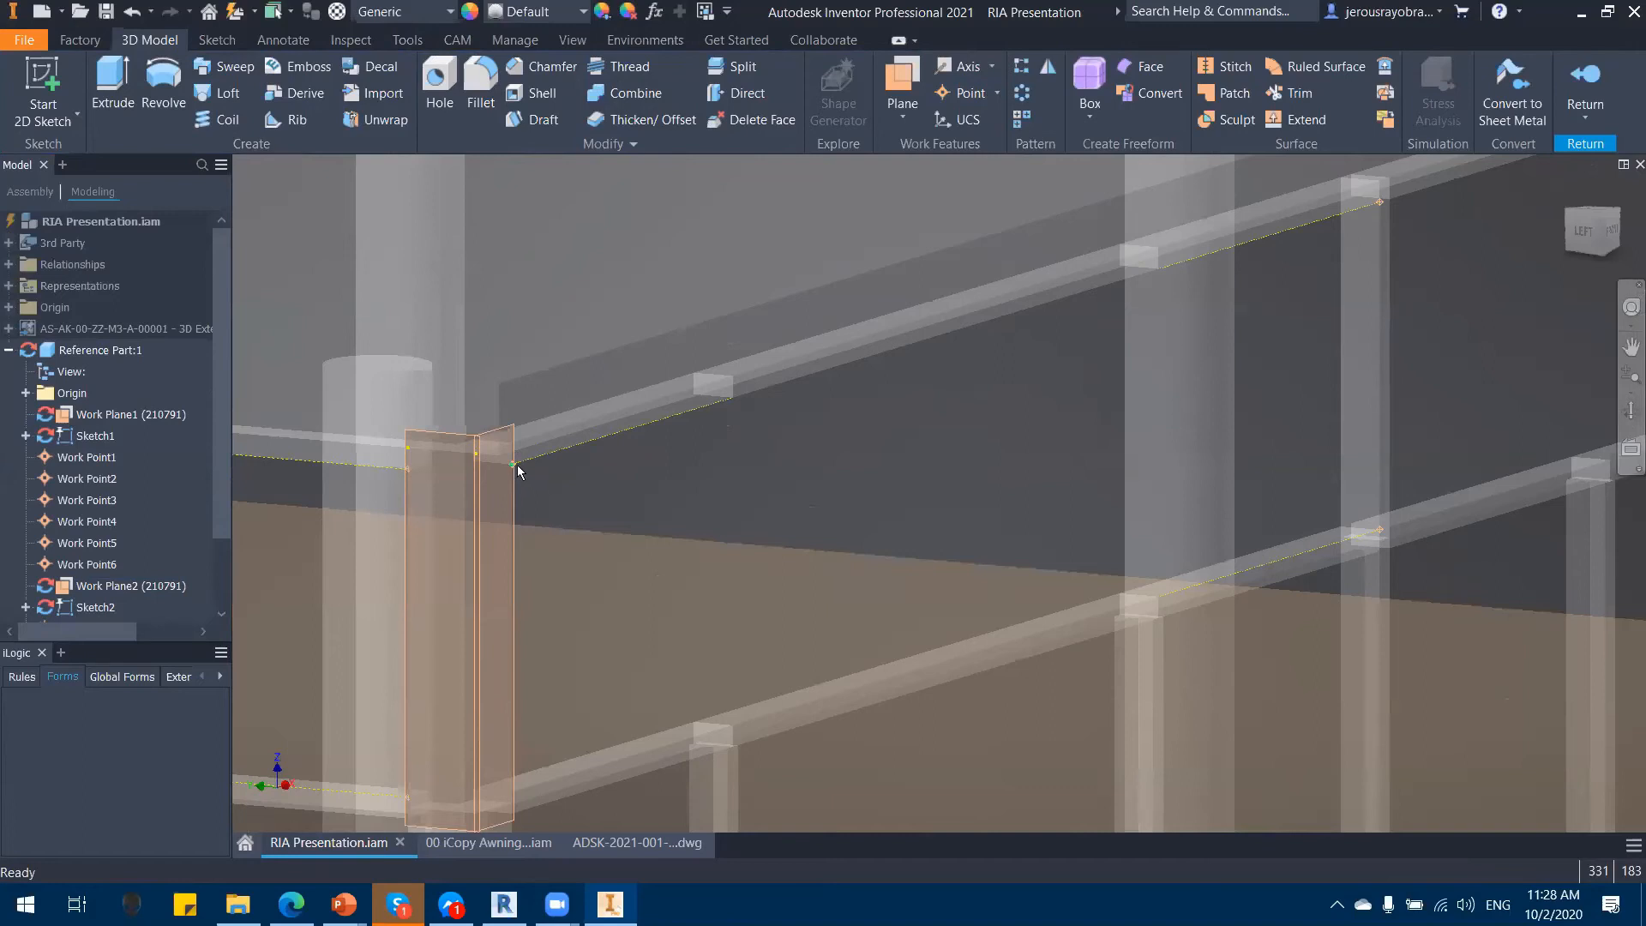
pyautogui.moveTo(564, 484); pyautogui.dragTo(580, 482, button='middle')
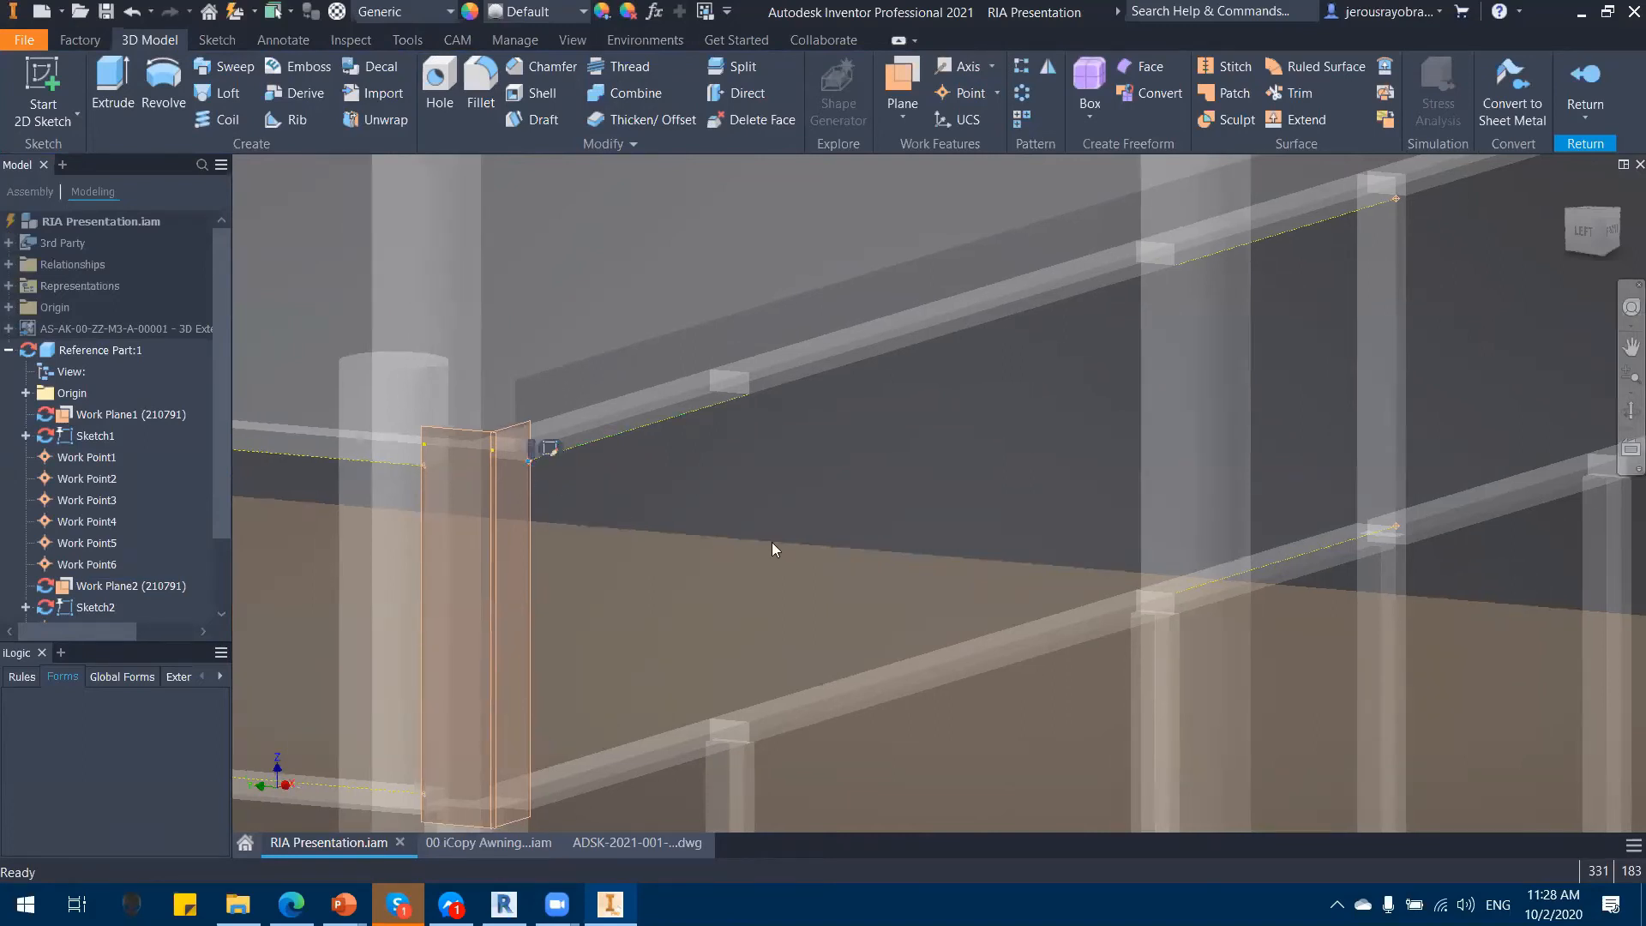
# Step: Pattern the long facade's corner work point along the facade with 4 occurrences at 202.5 in spacing, using Rectangular Pattern
pyautogui.scroll(-2, 118, 567)
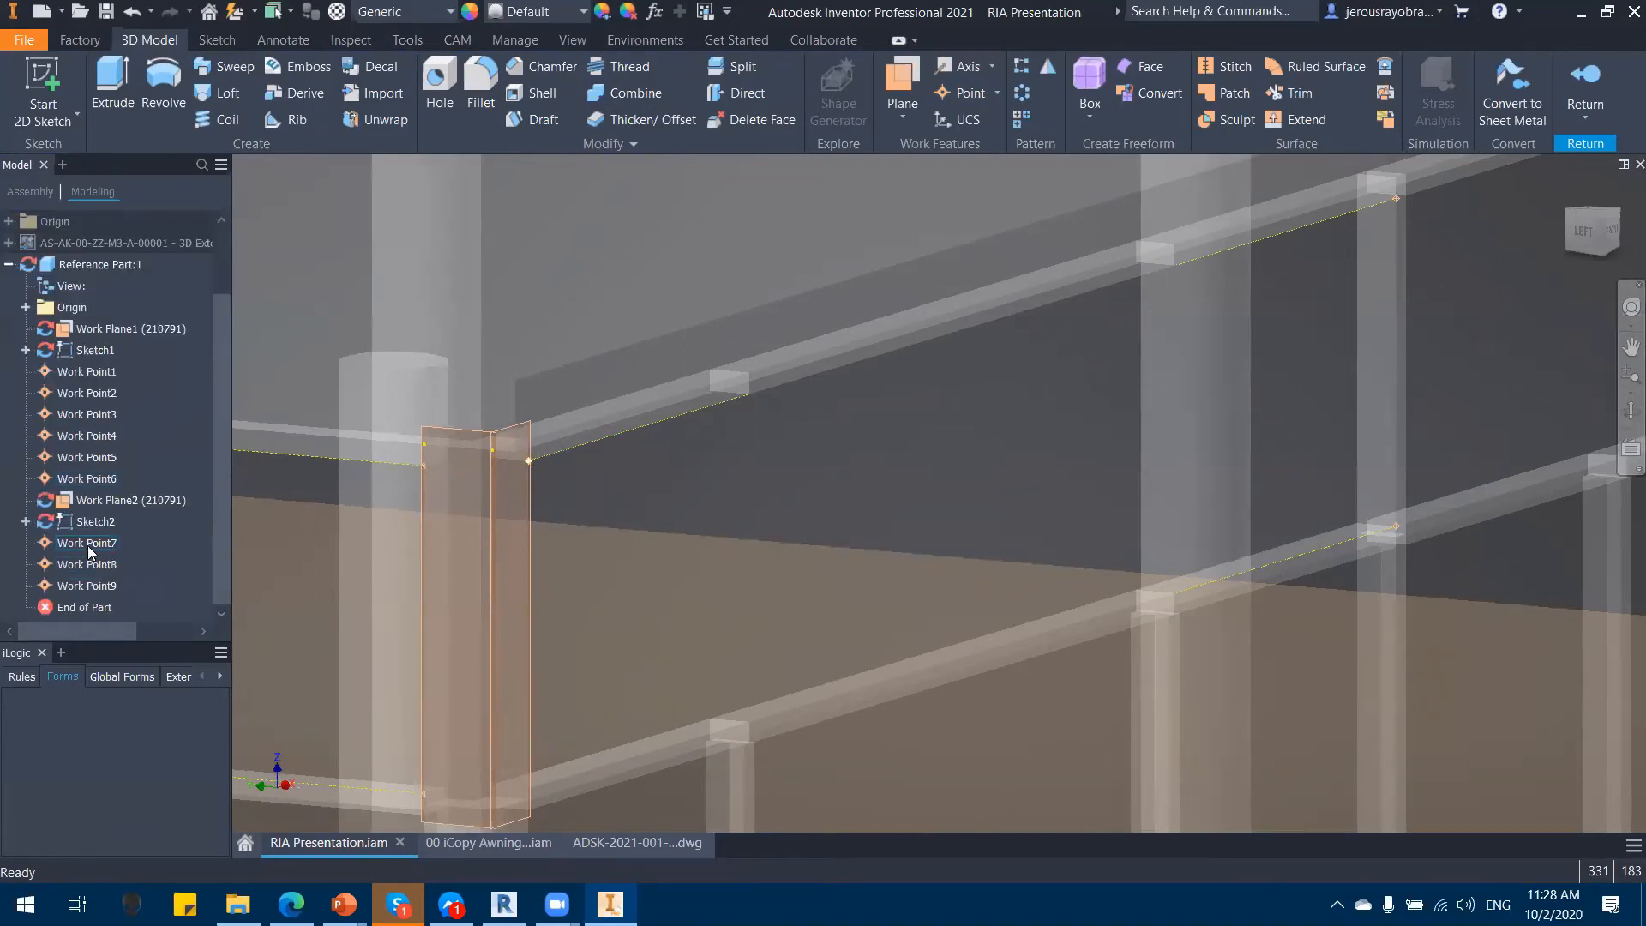
pyautogui.click(88, 543)
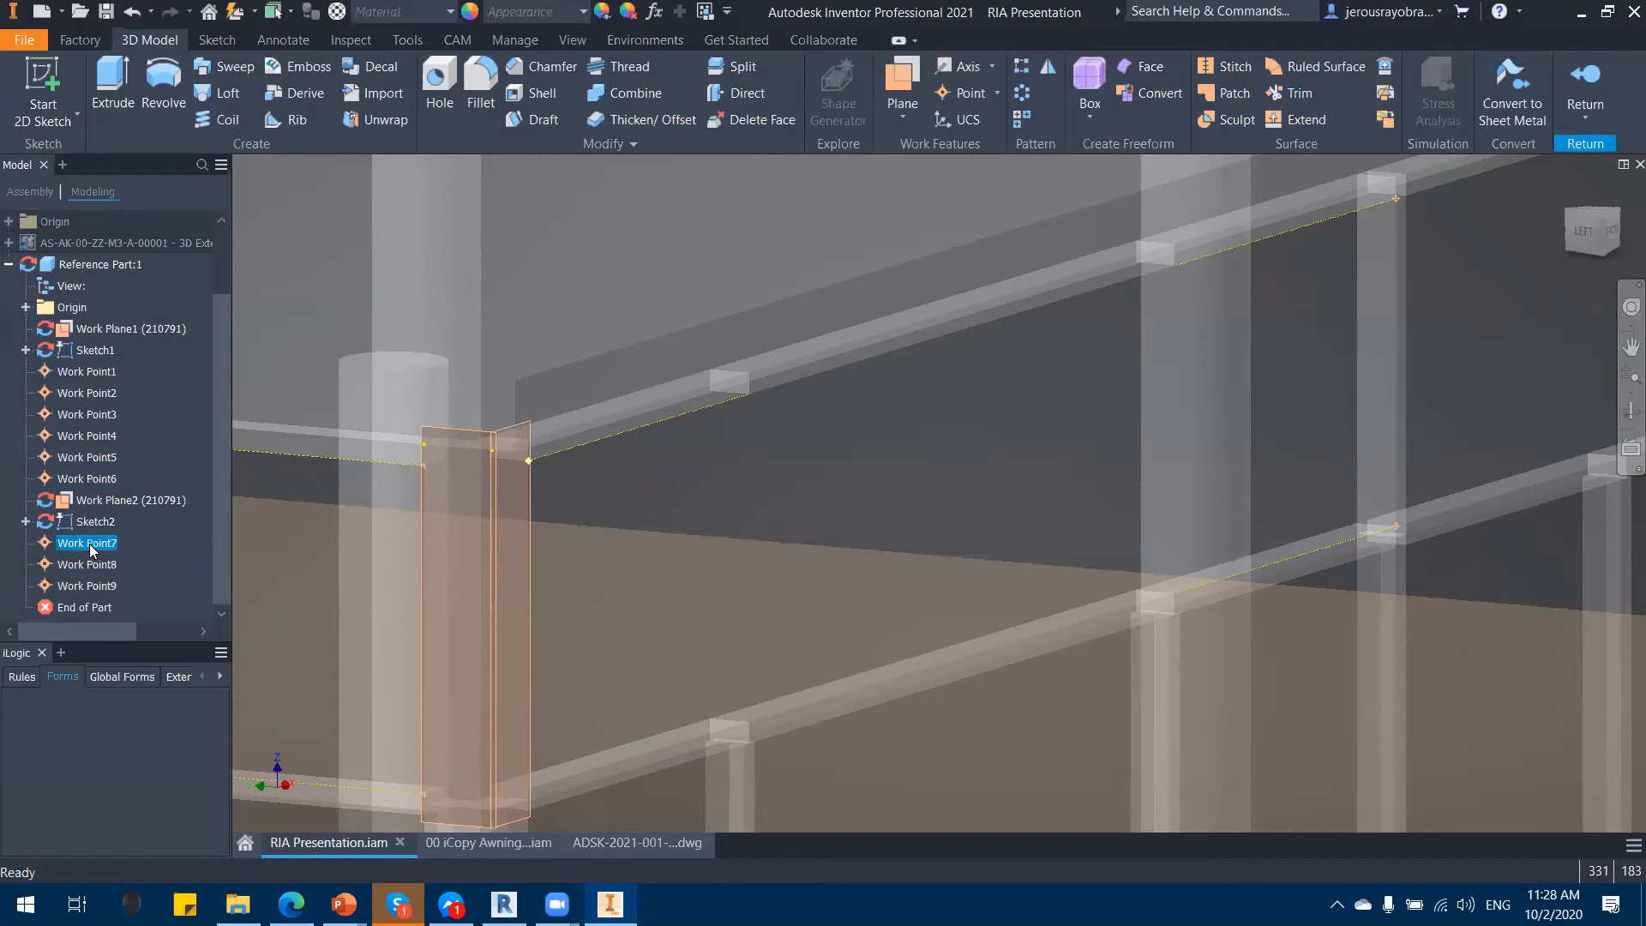
pyautogui.click(1021, 67)
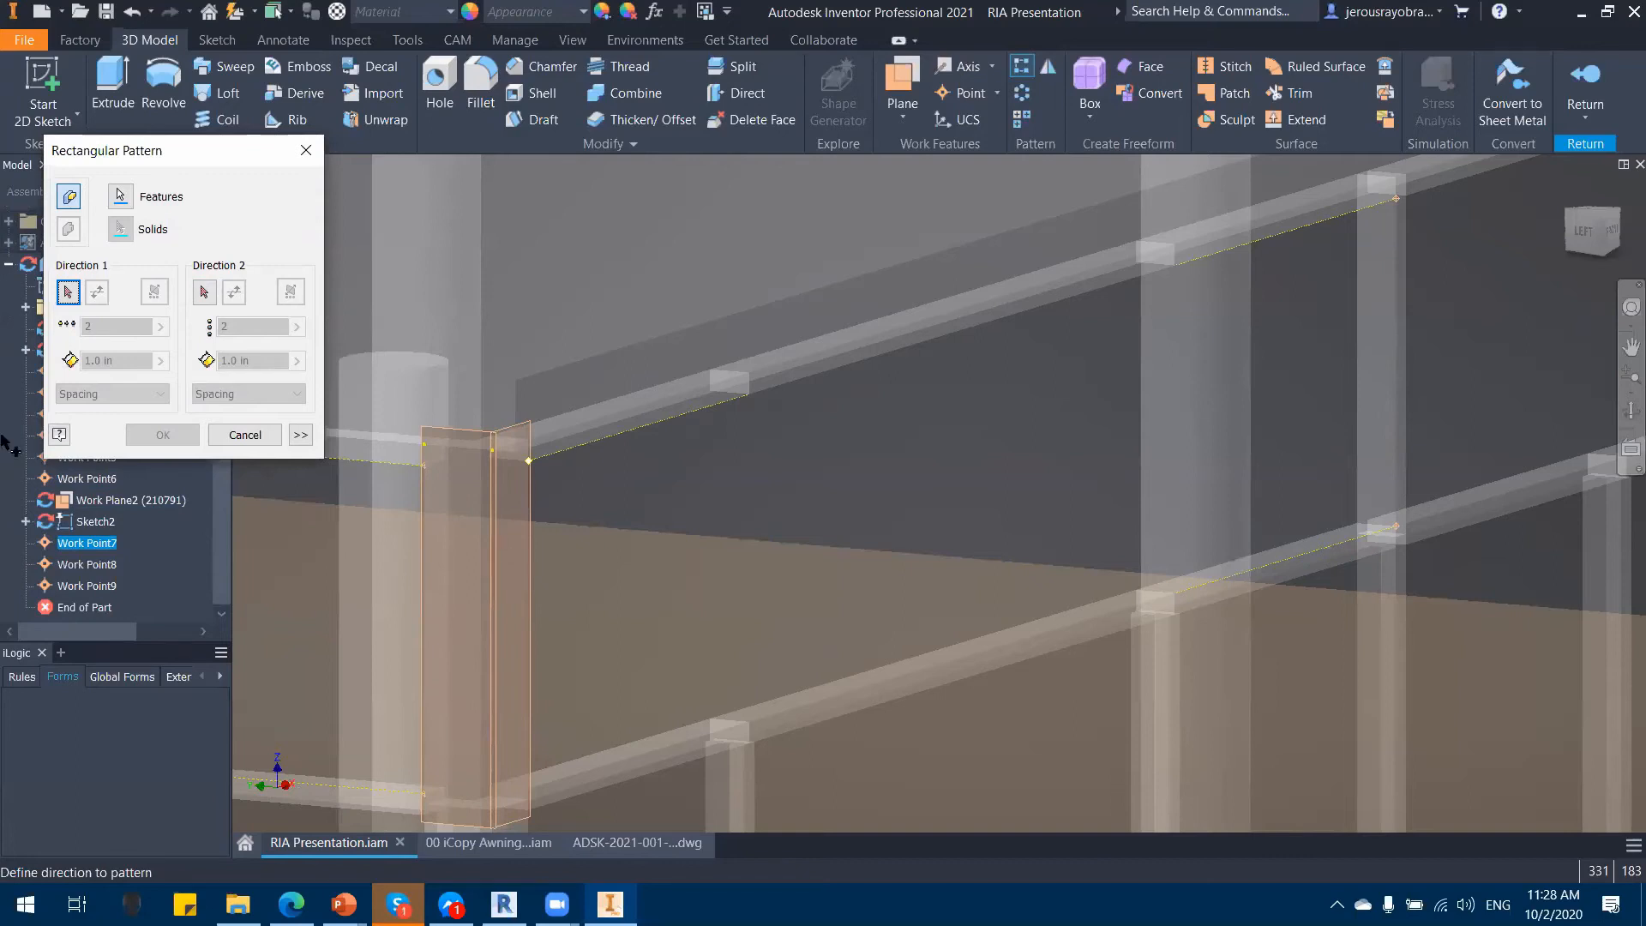
pyautogui.click(428, 545)
pyautogui.click(98, 302)
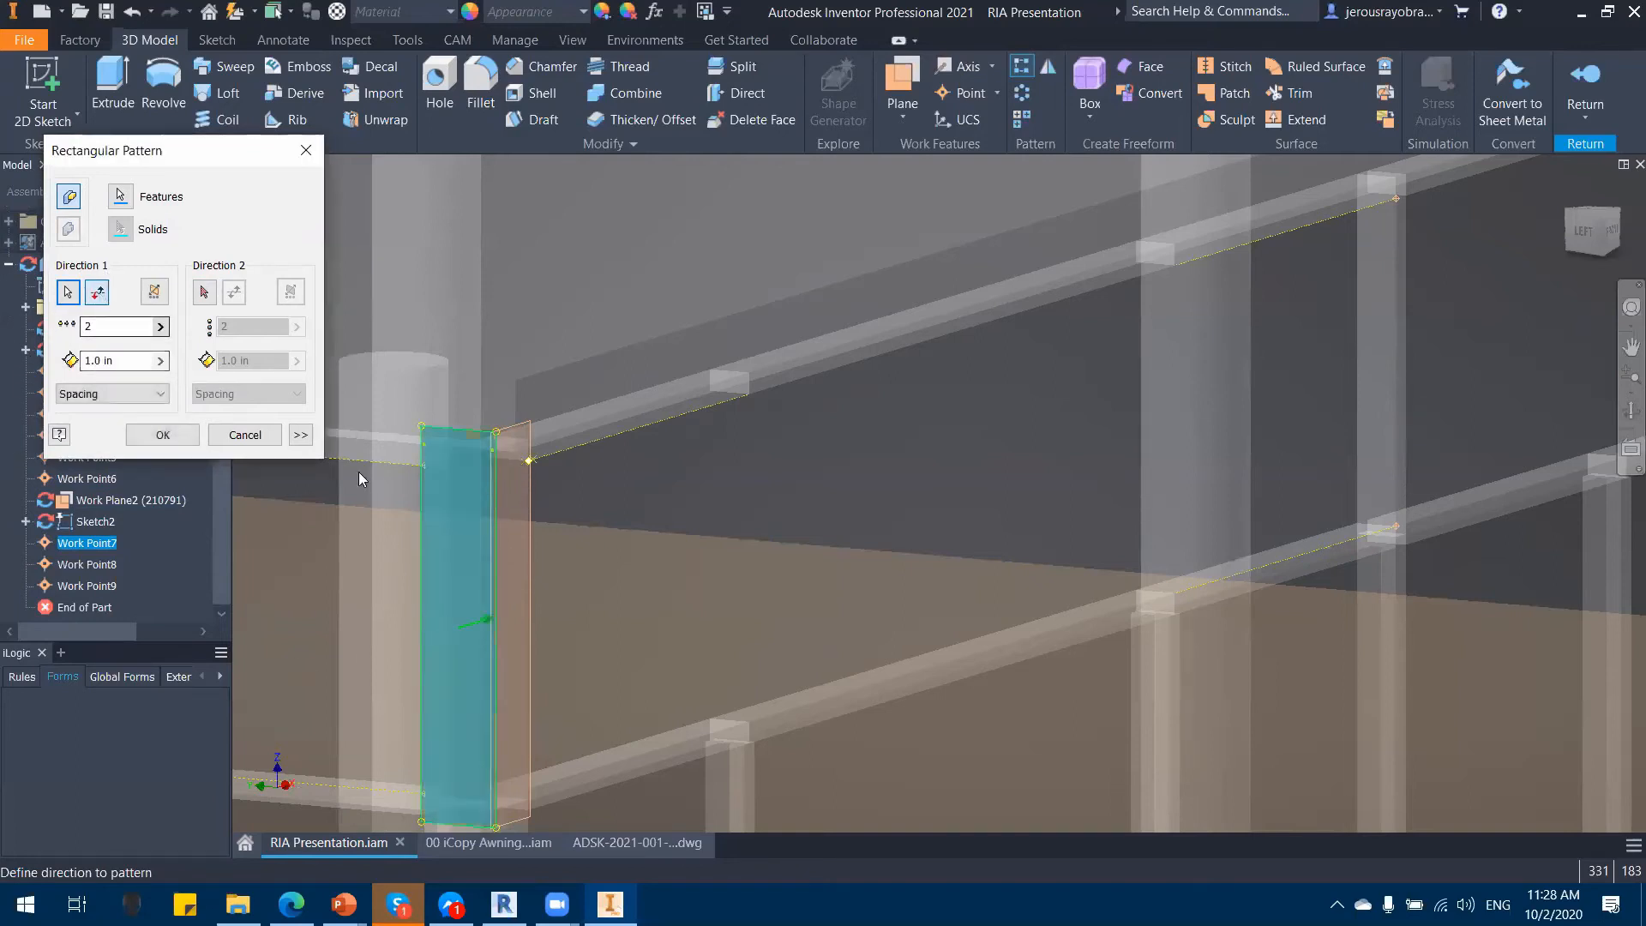
pyautogui.click(120, 326)
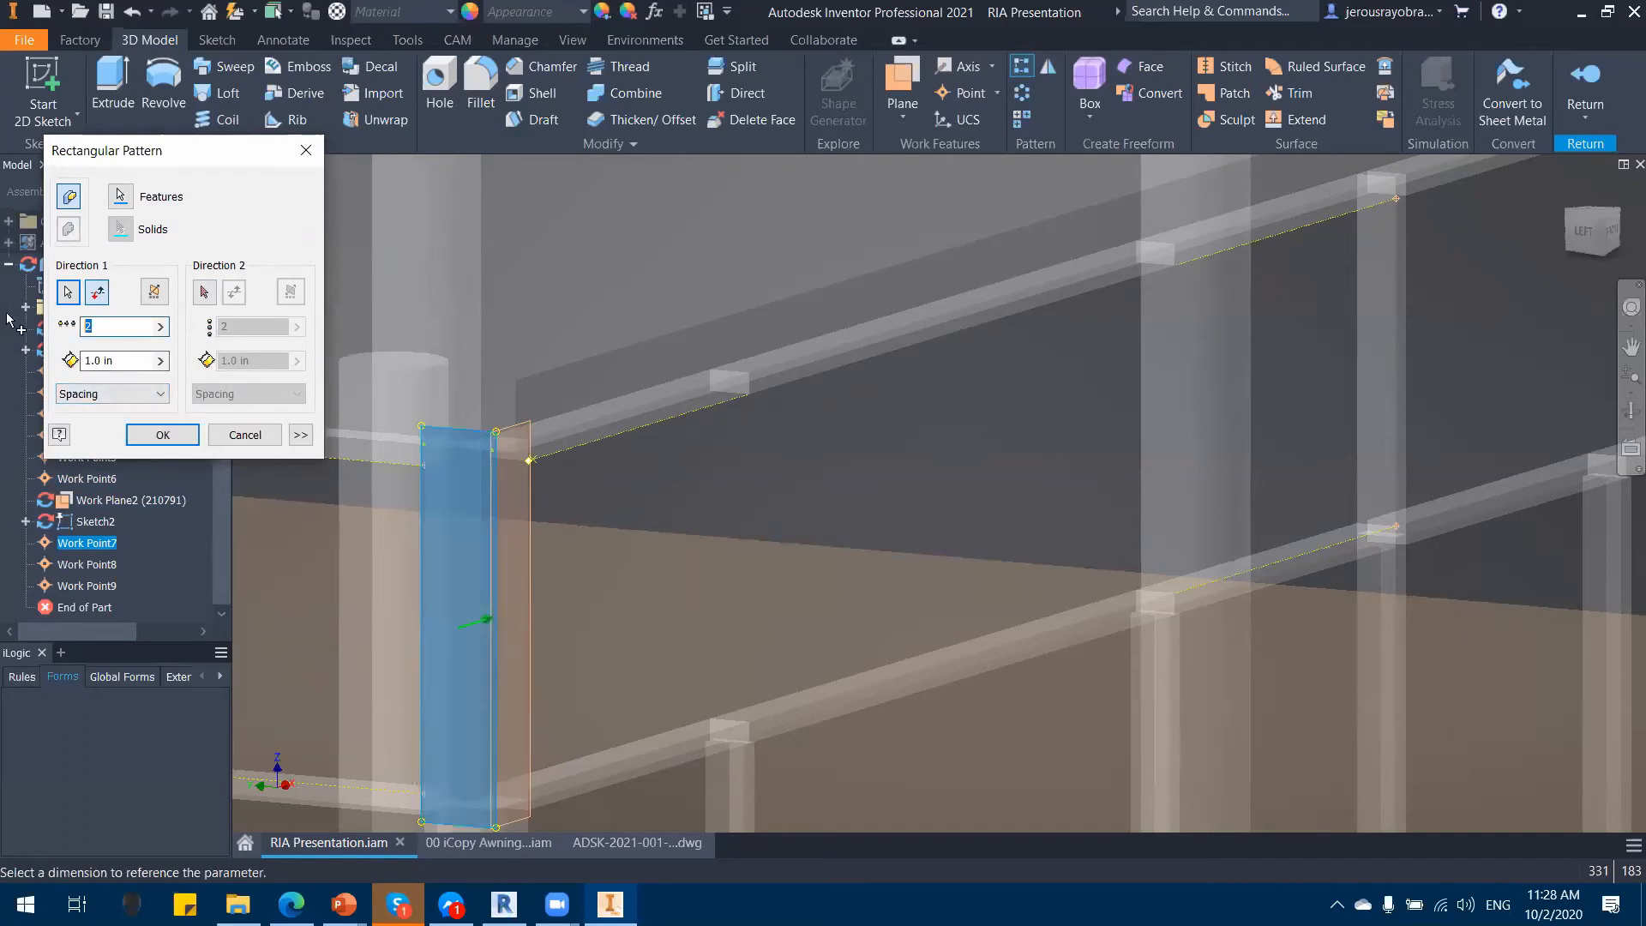
pyautogui.write('4')
pyautogui.click(127, 361)
pyautogui.write('2020')
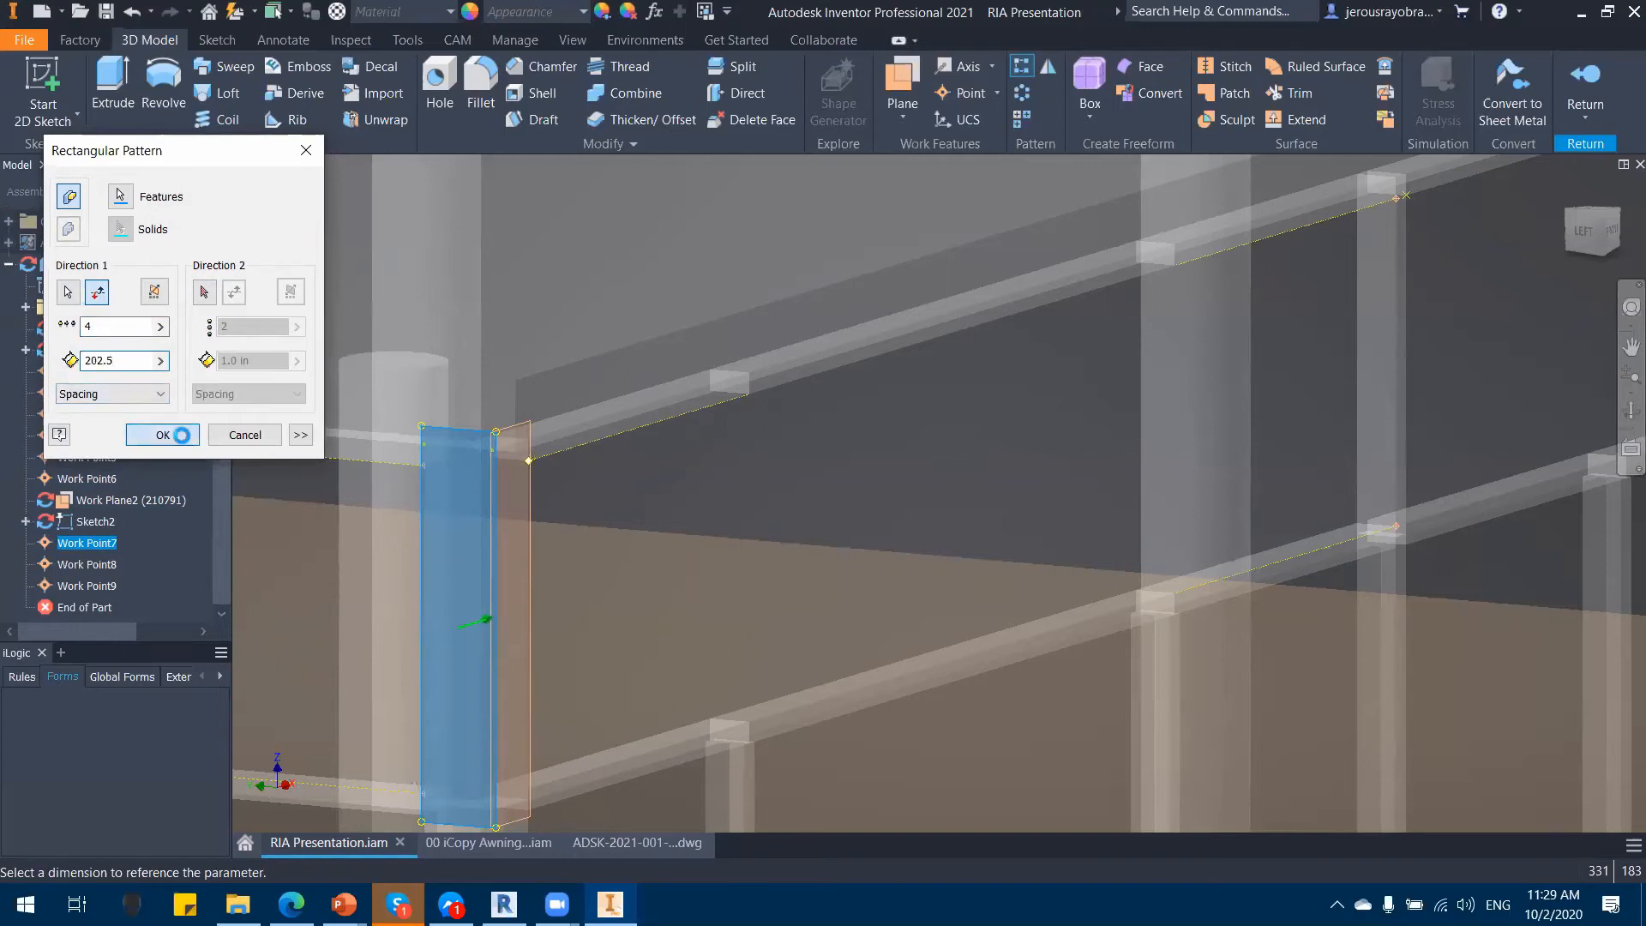
pyautogui.click(163, 435)
pyautogui.scroll(-5, 818, 518)
pyautogui.moveTo(818, 517); pyautogui.dragTo(394, 562, button='middle')
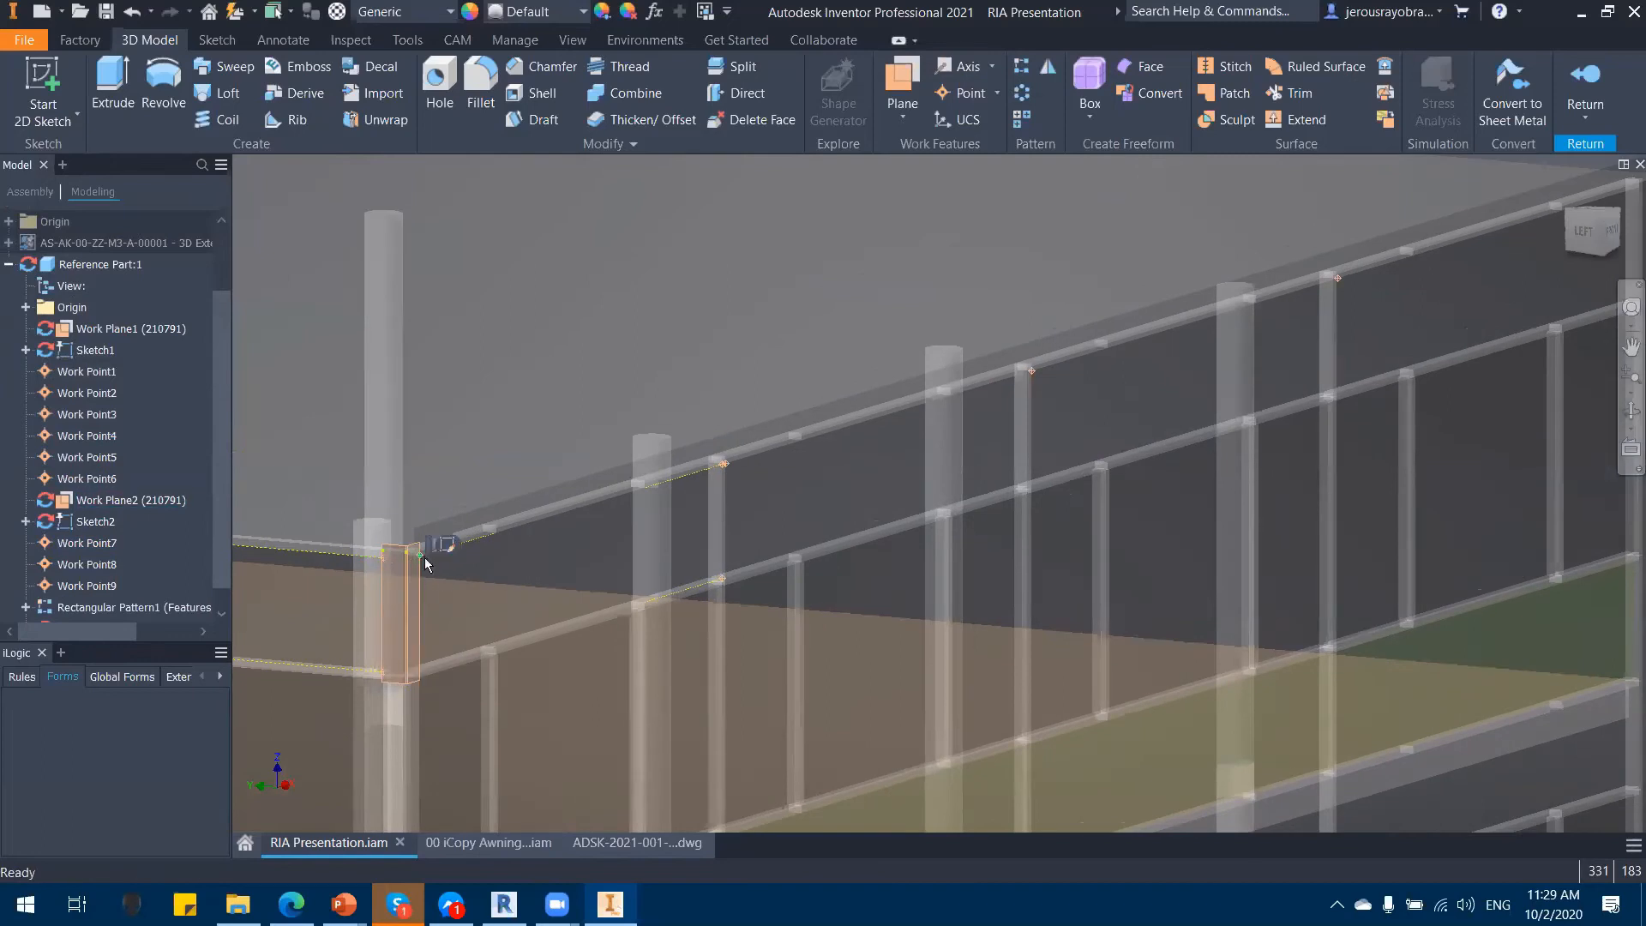
# Step: Pattern the first bay's far upper work point along the long facade with 4 occurrences at 202.5 in spacing, using Rectangular Pattern
pyautogui.click(433, 564)
pyautogui.click(432, 565)
pyautogui.scroll(5, 744, 458)
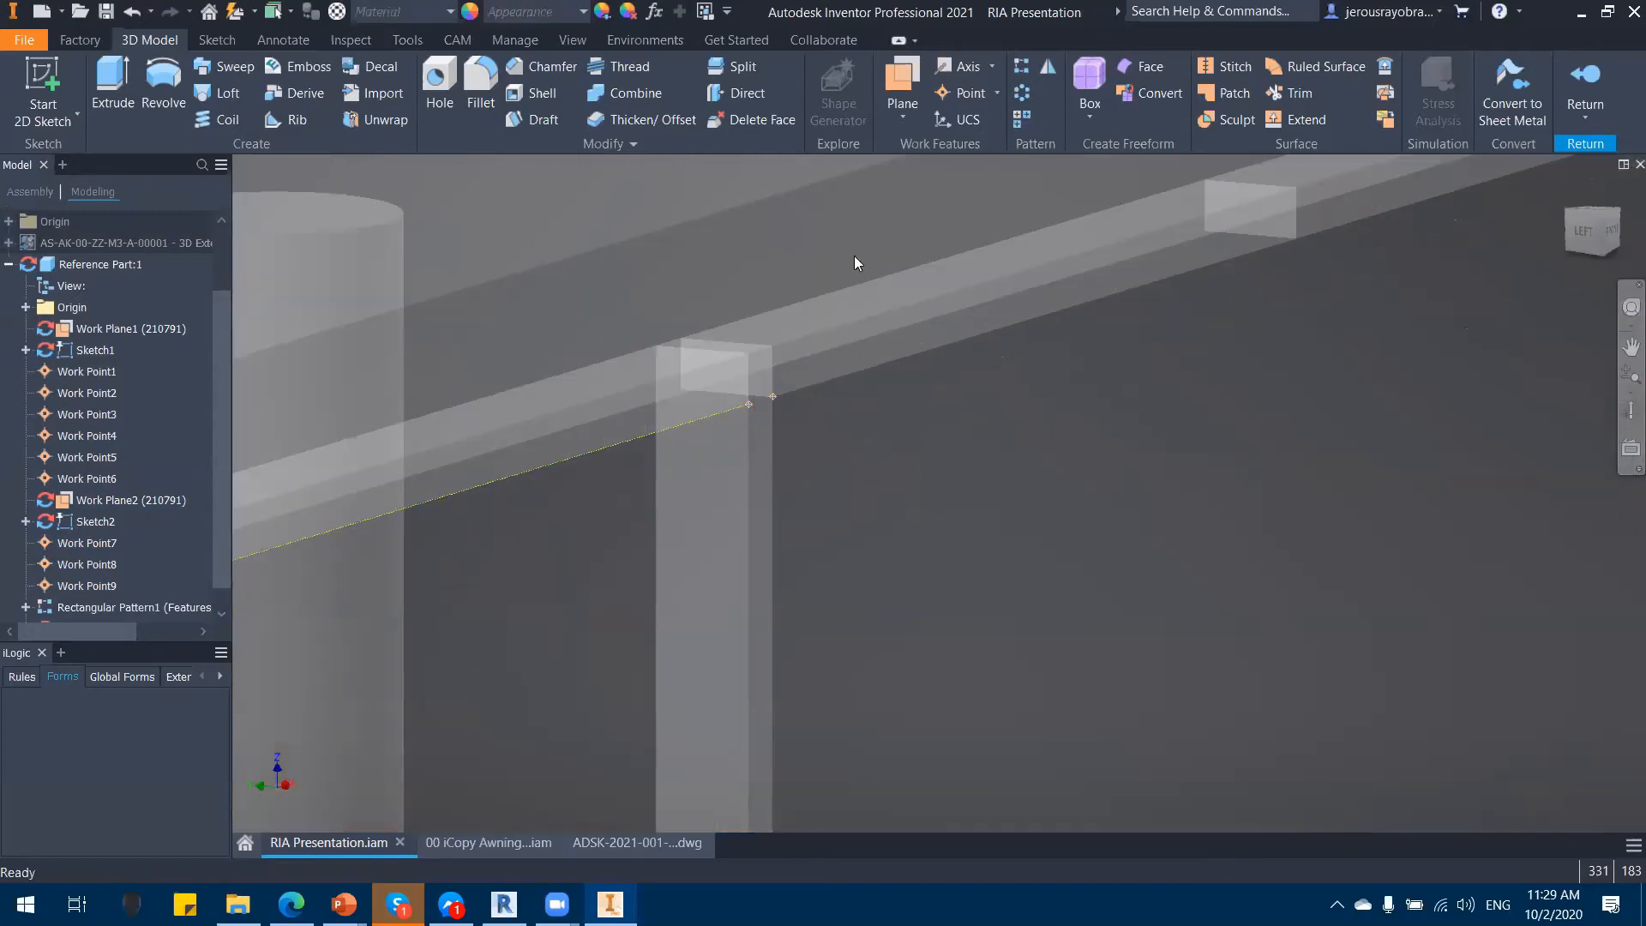
pyautogui.click(1021, 66)
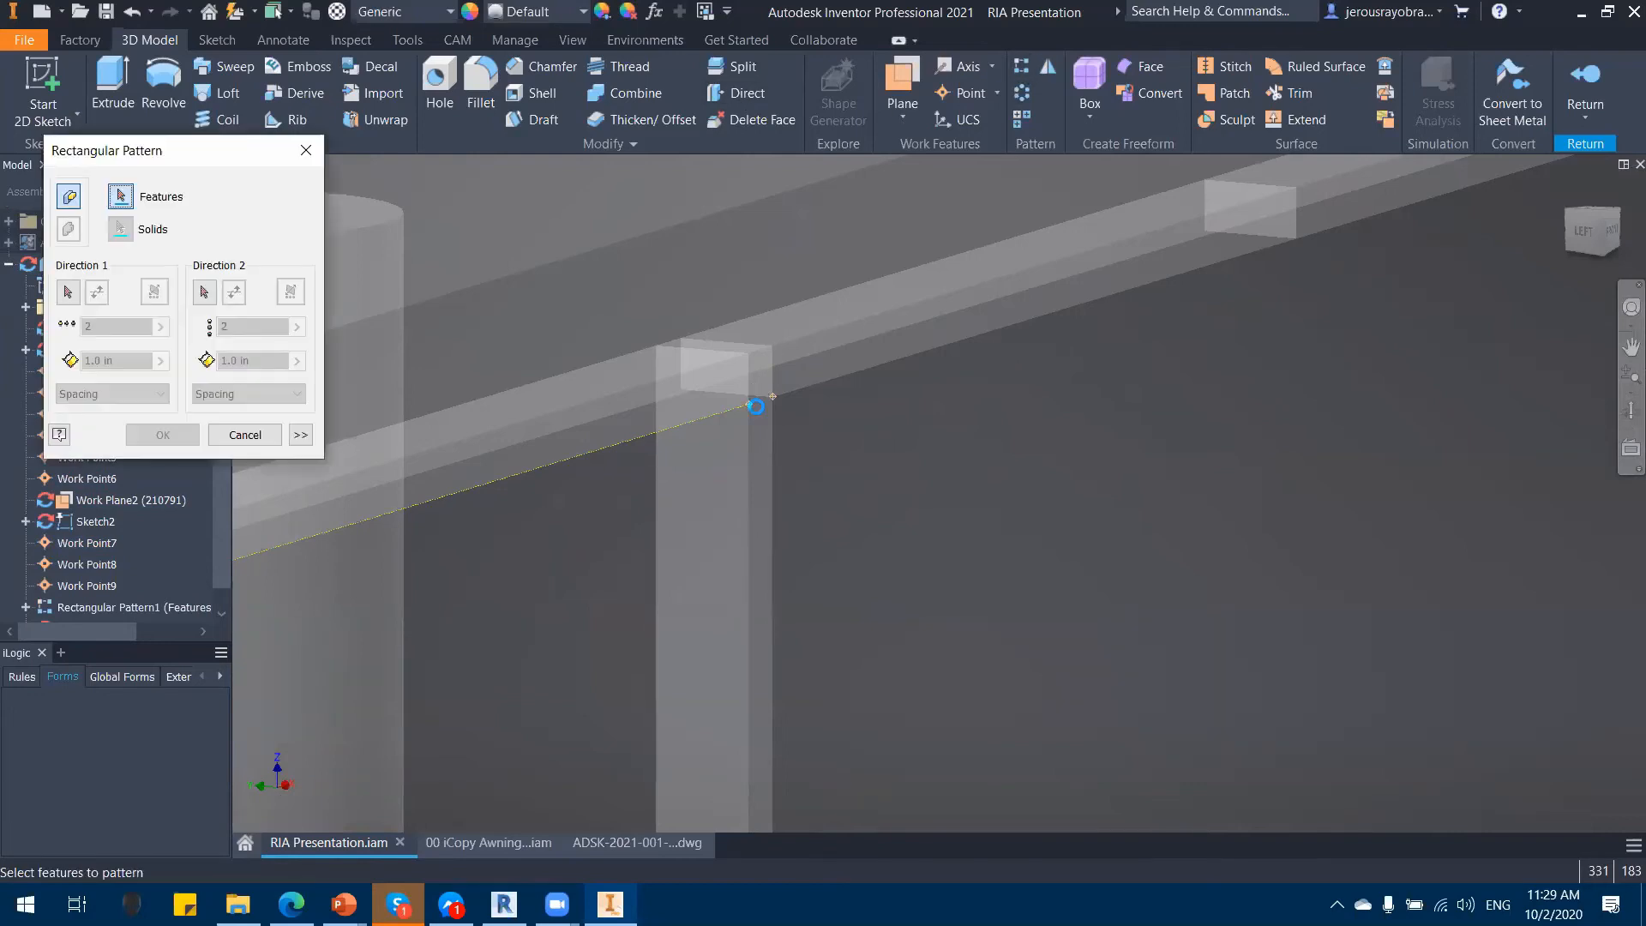
pyautogui.click(754, 411)
pyautogui.click(68, 291)
pyautogui.scroll(-5, 616, 630)
pyautogui.click(636, 588)
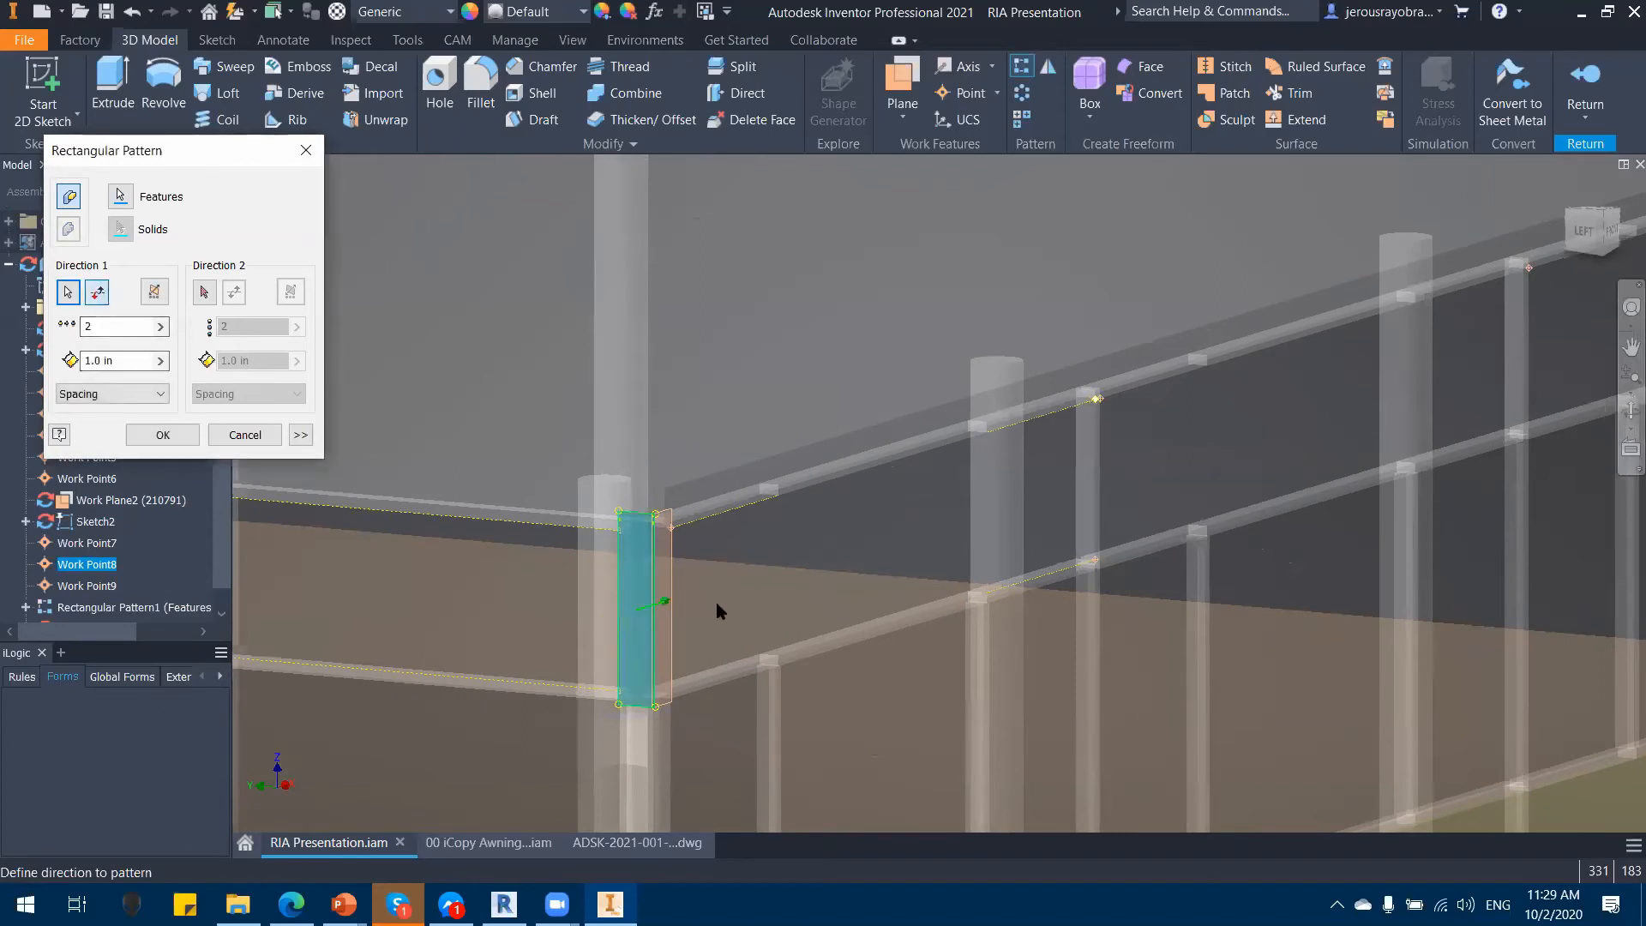
pyautogui.click(121, 327)
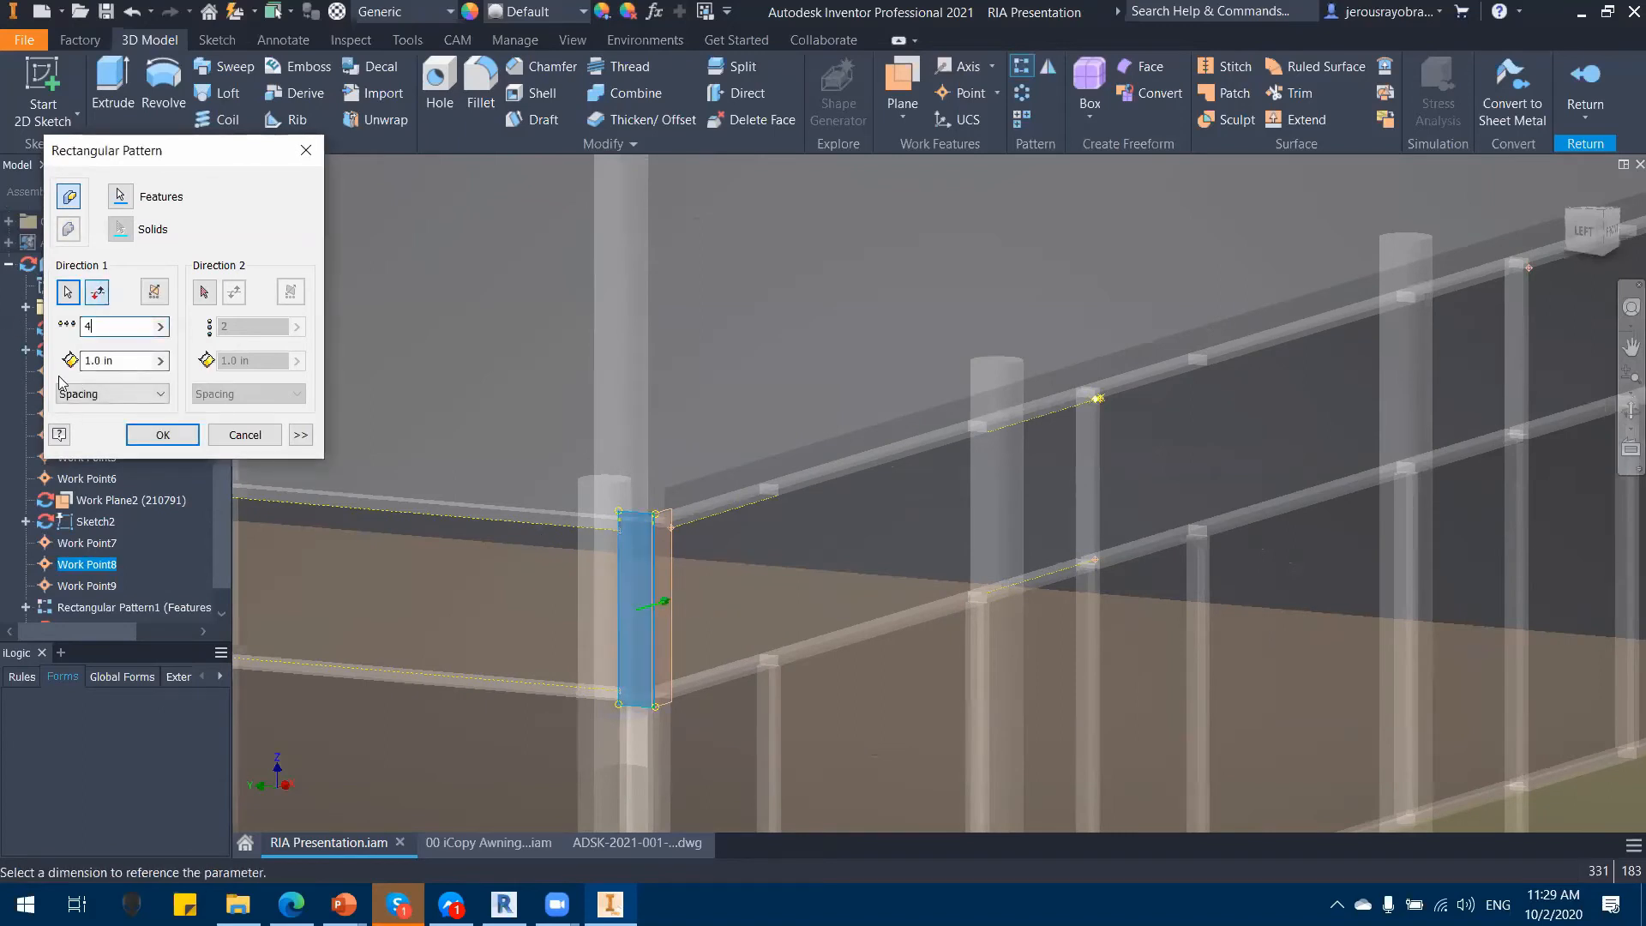
pyautogui.moveTo(129, 361); pyautogui.dragTo(19, 355)
pyautogui.write('202.5')
pyautogui.click(171, 435)
# Step: Pattern the first bay's far lower work point along the long facade in the flipped direction, with 4 occurrences at 202.5 in spacing
pyautogui.moveTo(1026, 507); pyautogui.dragTo(747, 592, button='middle')
pyautogui.scroll(-5, 703, 605)
pyautogui.scroll(3, 670, 663)
pyautogui.scroll(3, 671, 664)
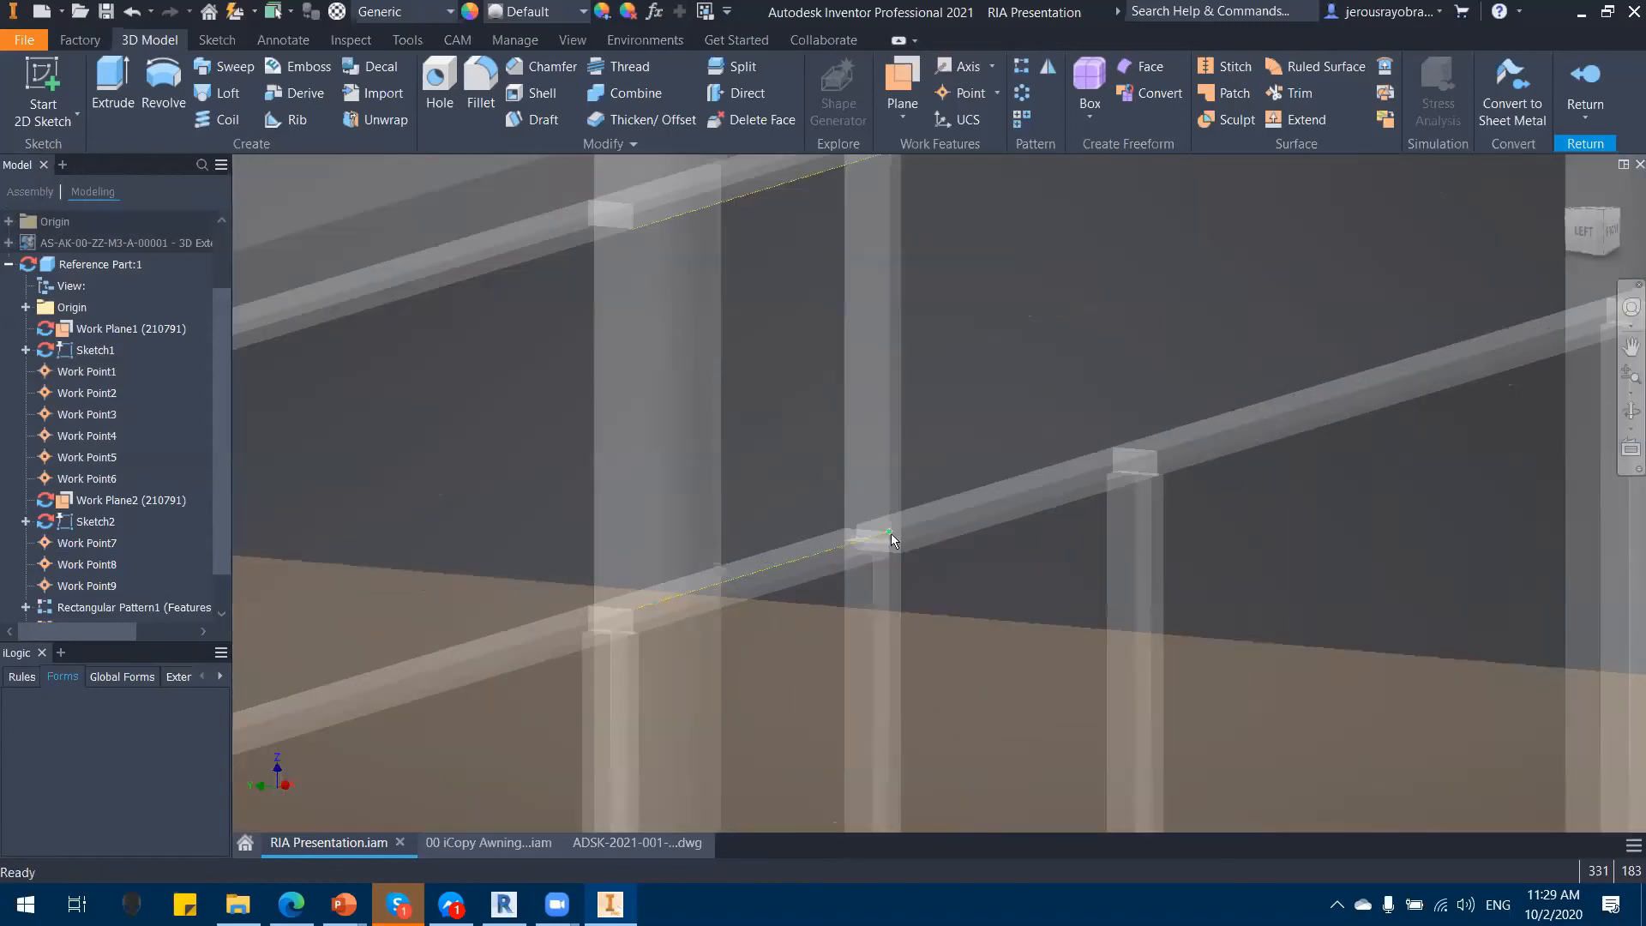
pyautogui.click(1022, 68)
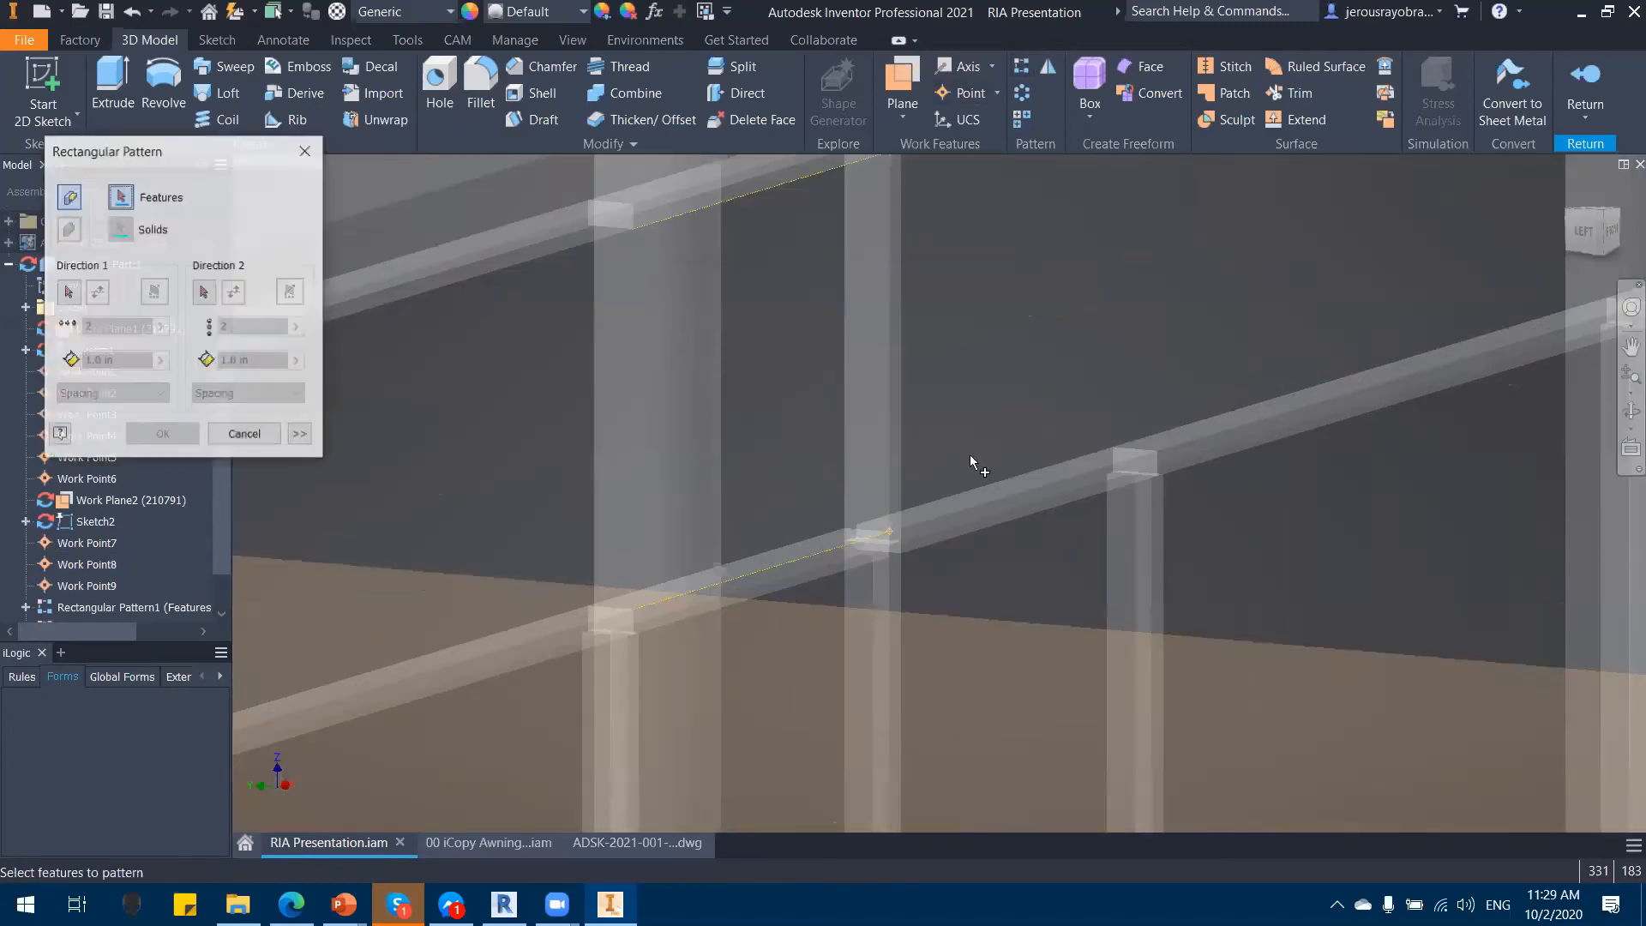
pyautogui.click(890, 532)
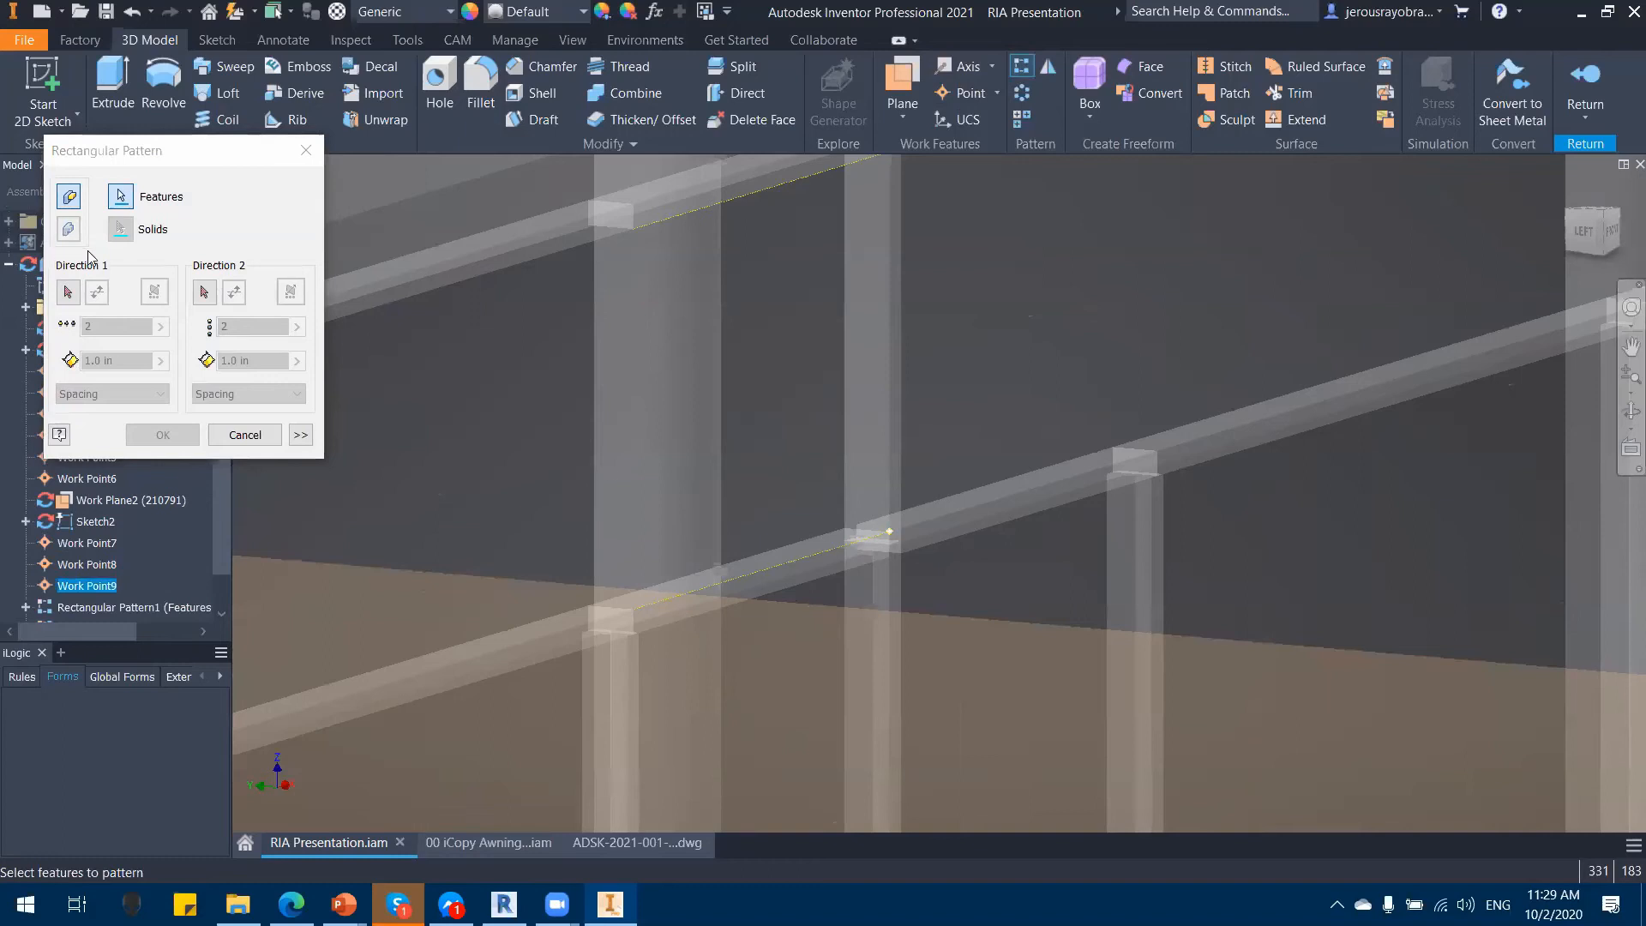
pyautogui.click(67, 292)
pyautogui.scroll(-3, 559, 463)
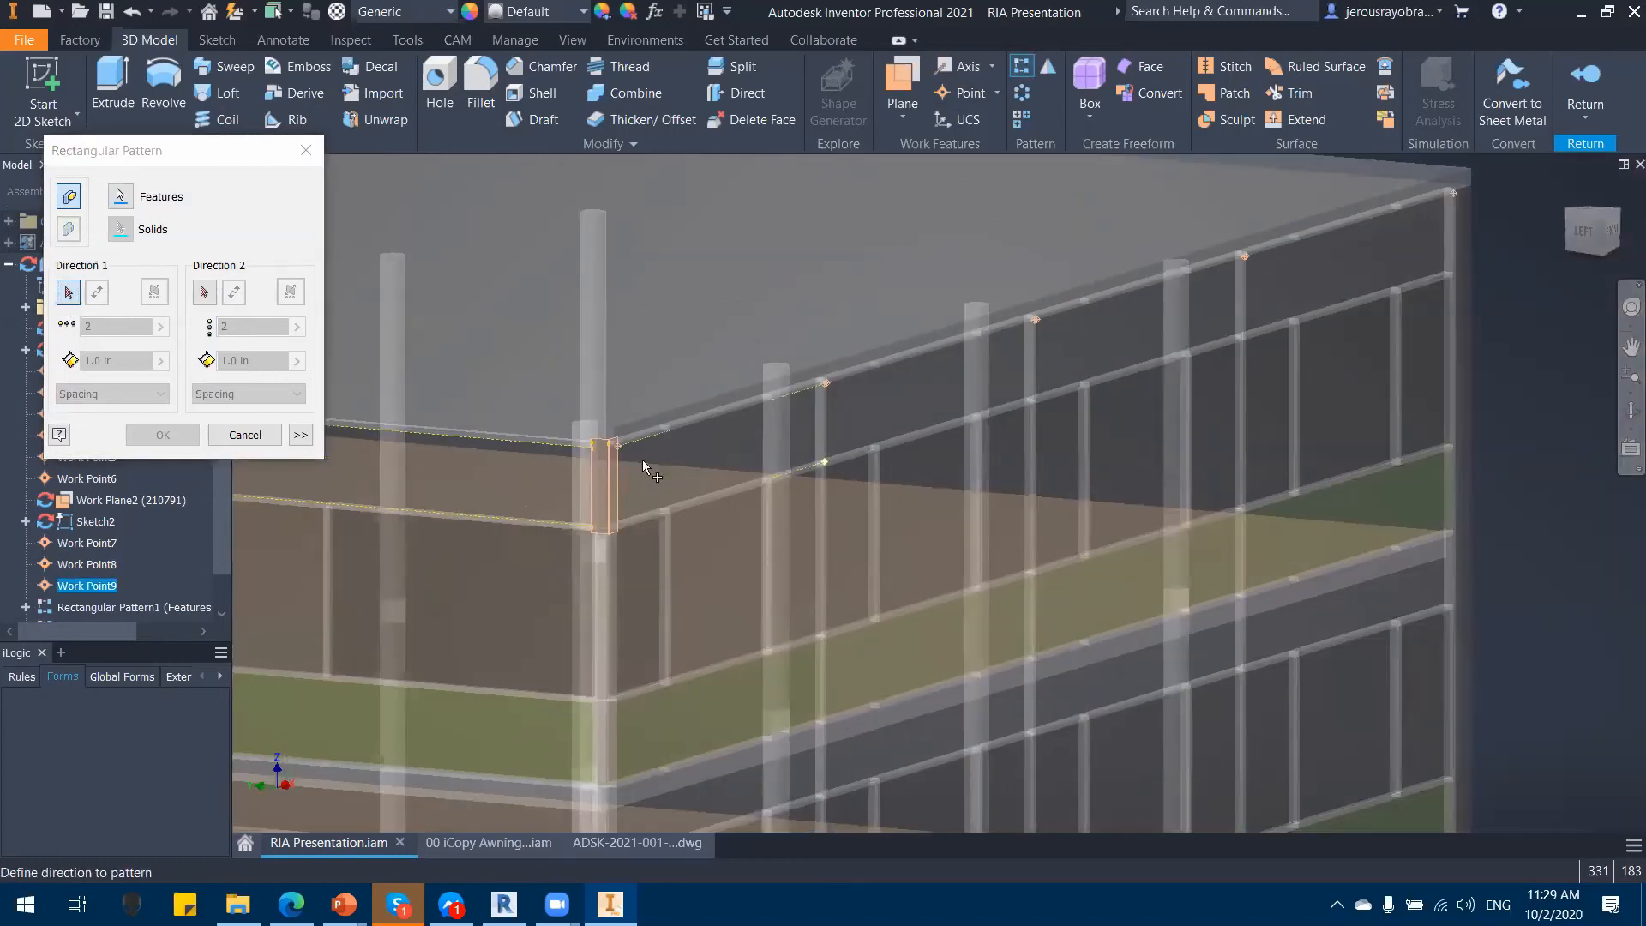
pyautogui.click(583, 491)
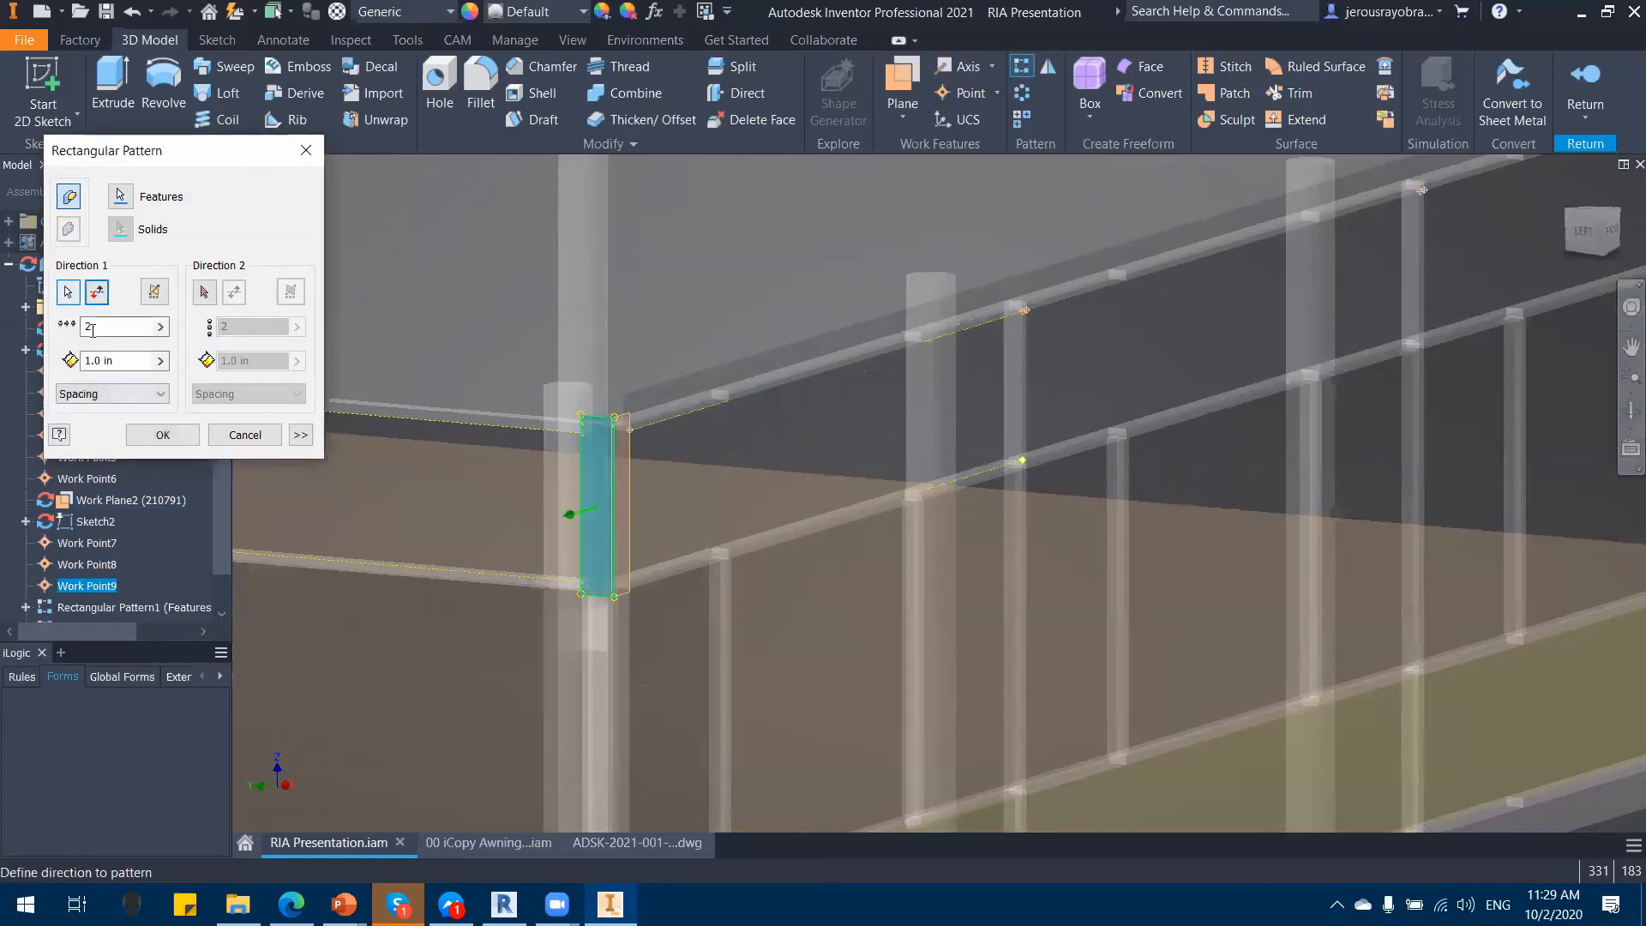
pyautogui.write('4')
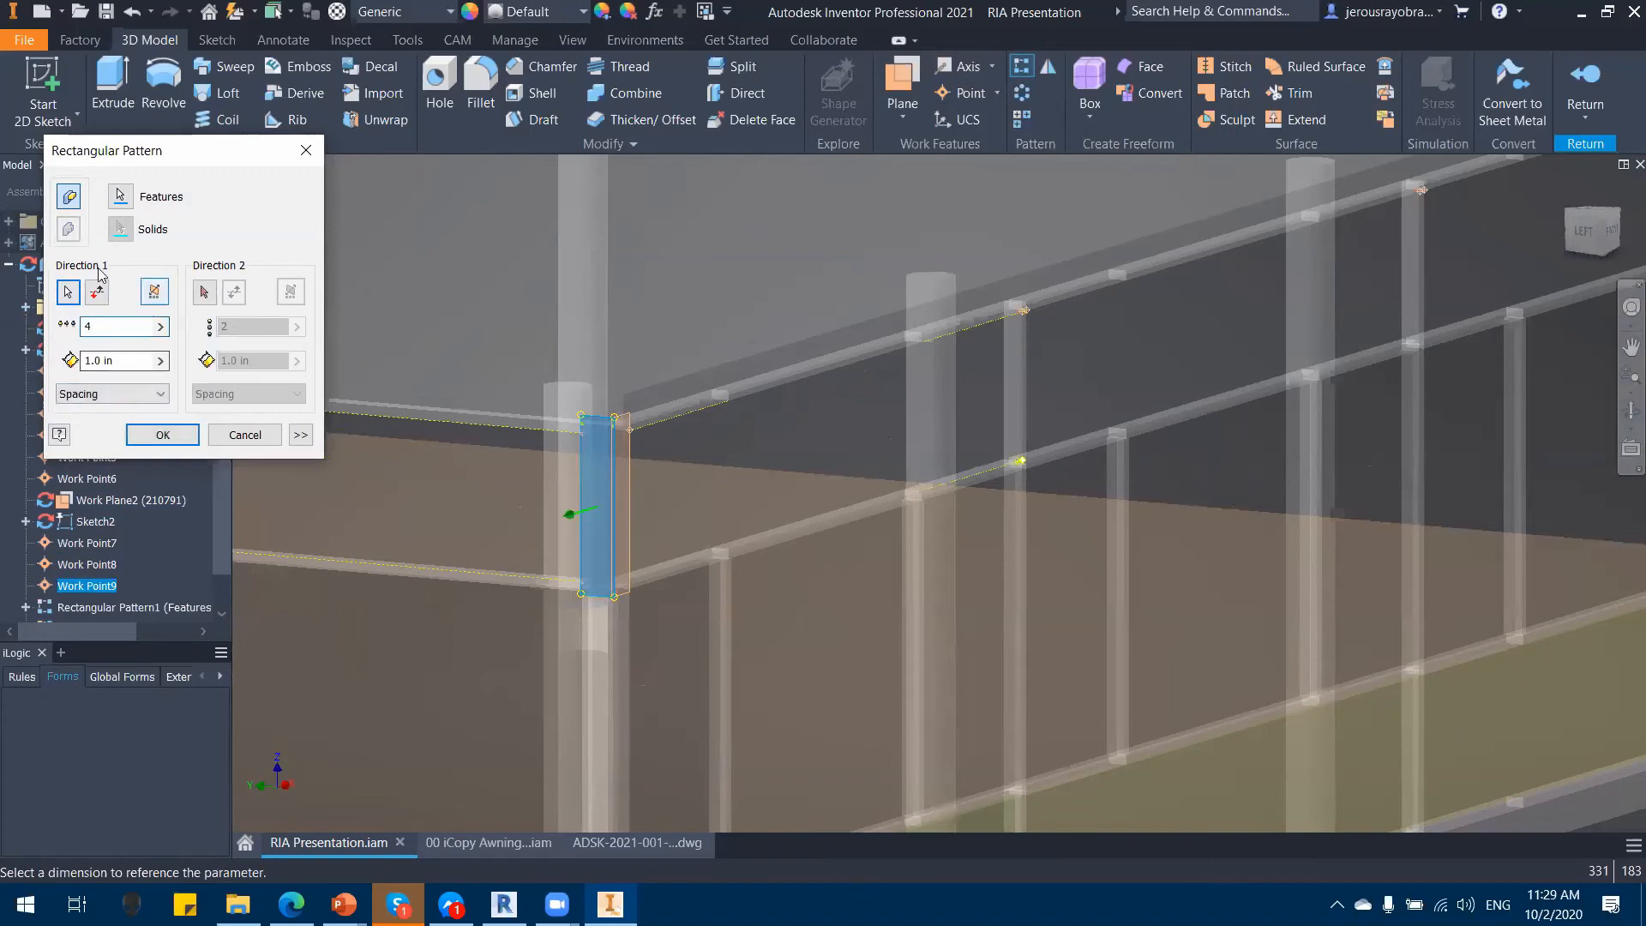
pyautogui.click(98, 297)
pyautogui.moveTo(135, 360); pyautogui.dragTo(30, 361)
pyautogui.write('2')
pyautogui.click(163, 434)
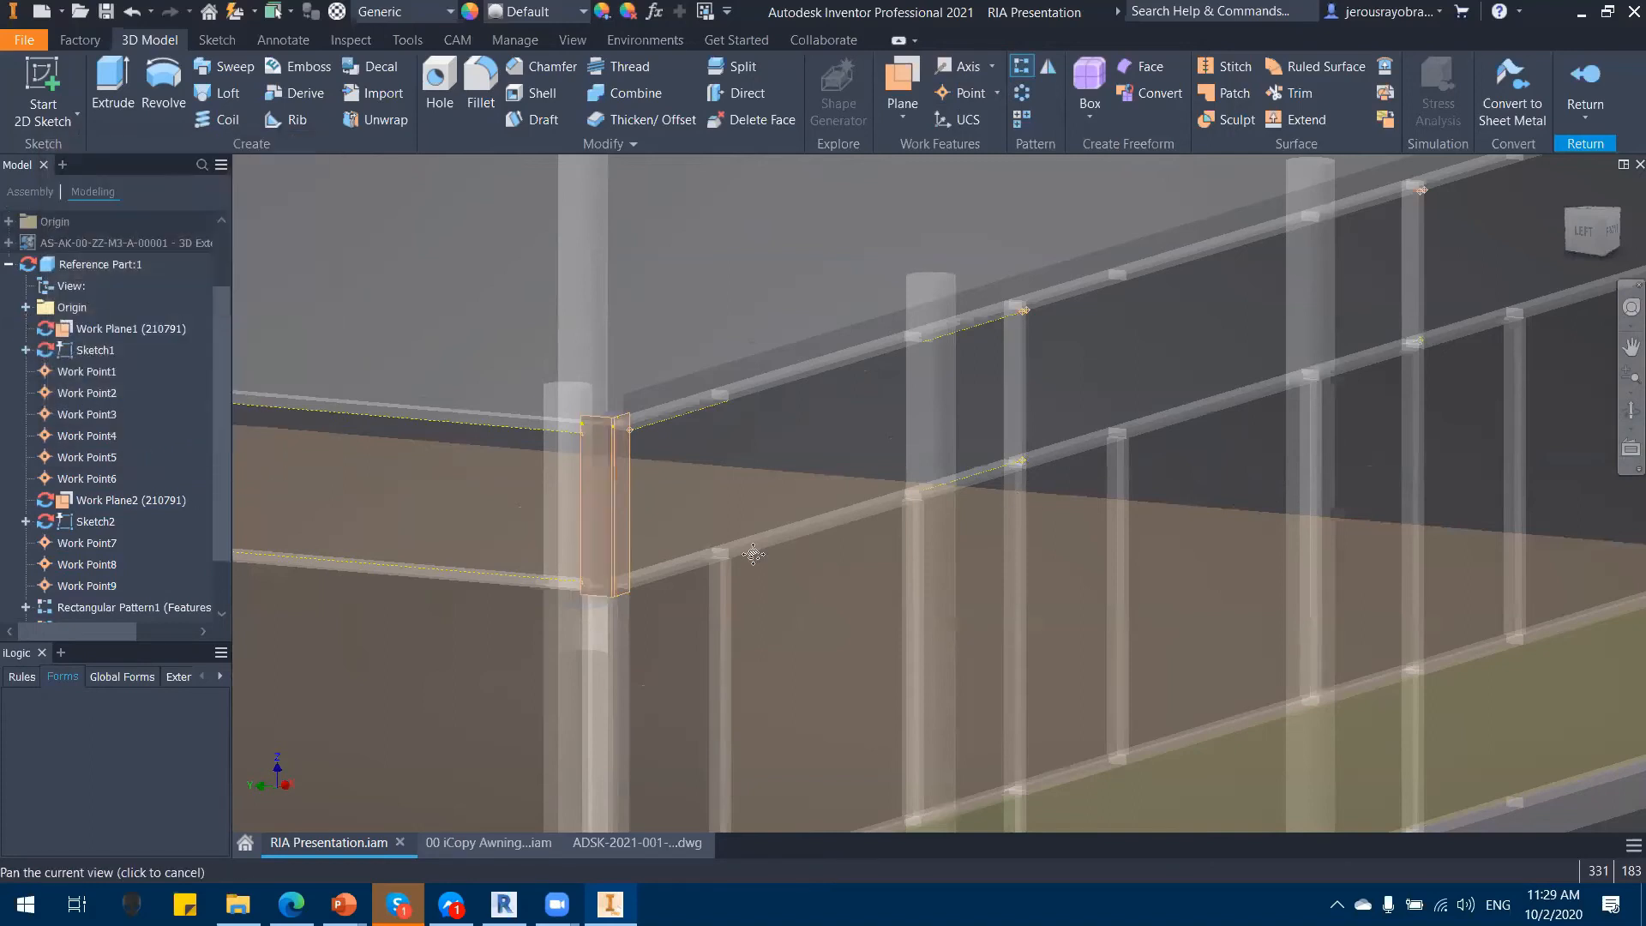
# Step: Check the three rectangular patterns' work points along the long facade's upper and lower lines
pyautogui.scroll(-3, 772, 509)
pyautogui.moveTo(772, 510); pyautogui.dragTo(806, 566, button='middle')
pyautogui.scroll(3, 950, 421)
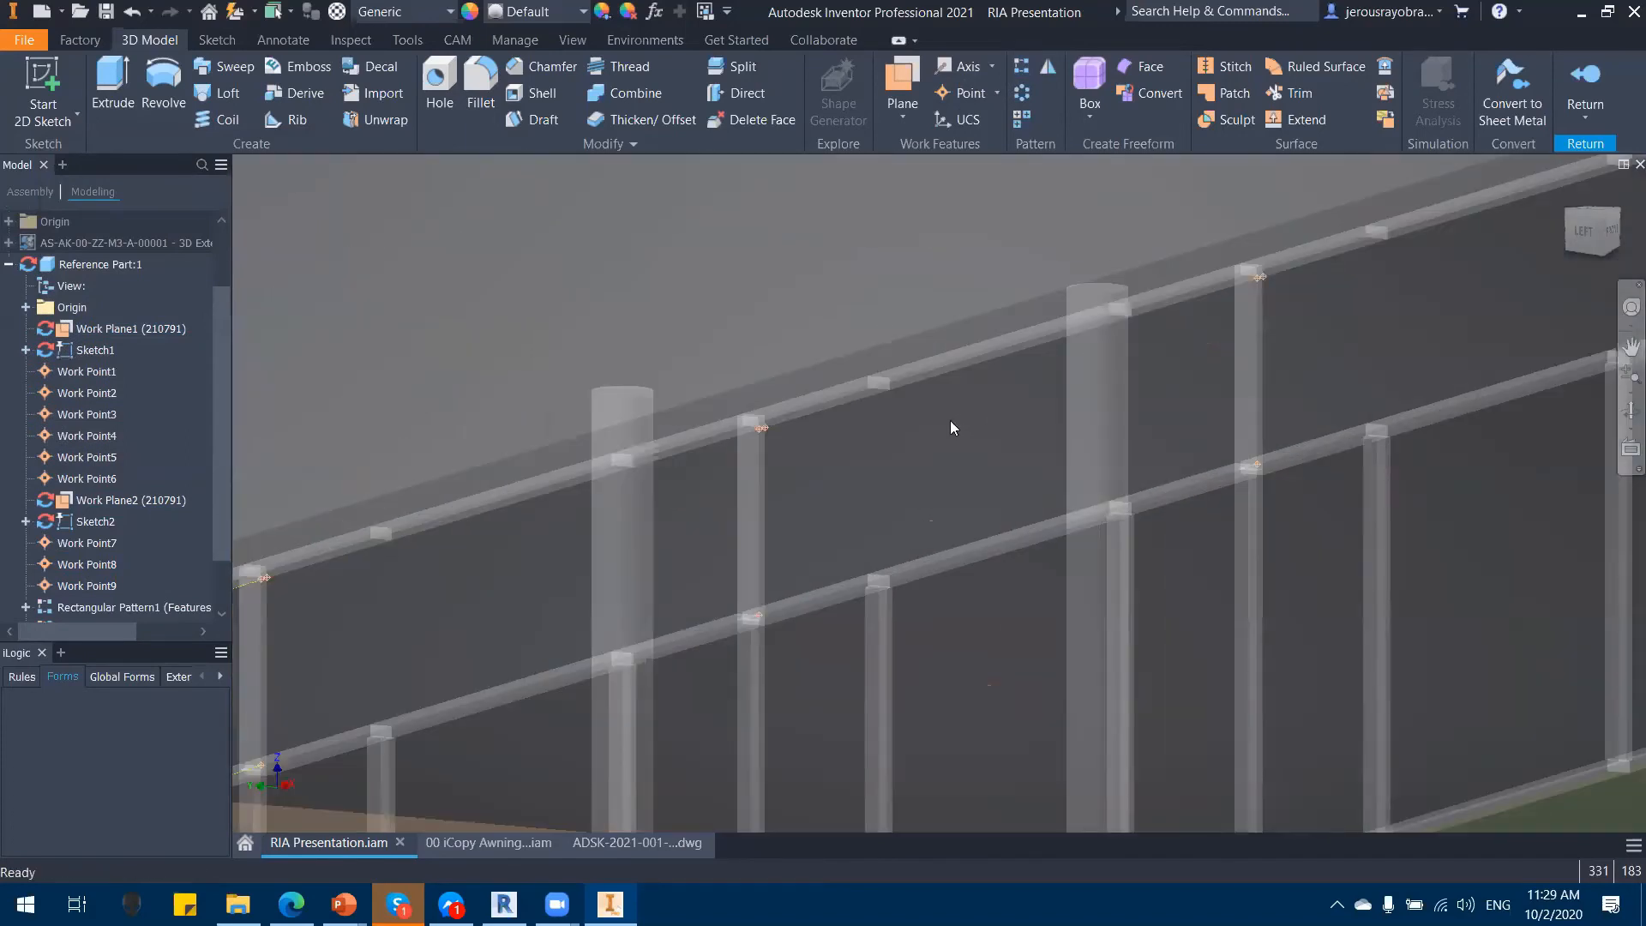
pyautogui.moveTo(851, 475); pyautogui.dragTo(1058, 468, button='middle')
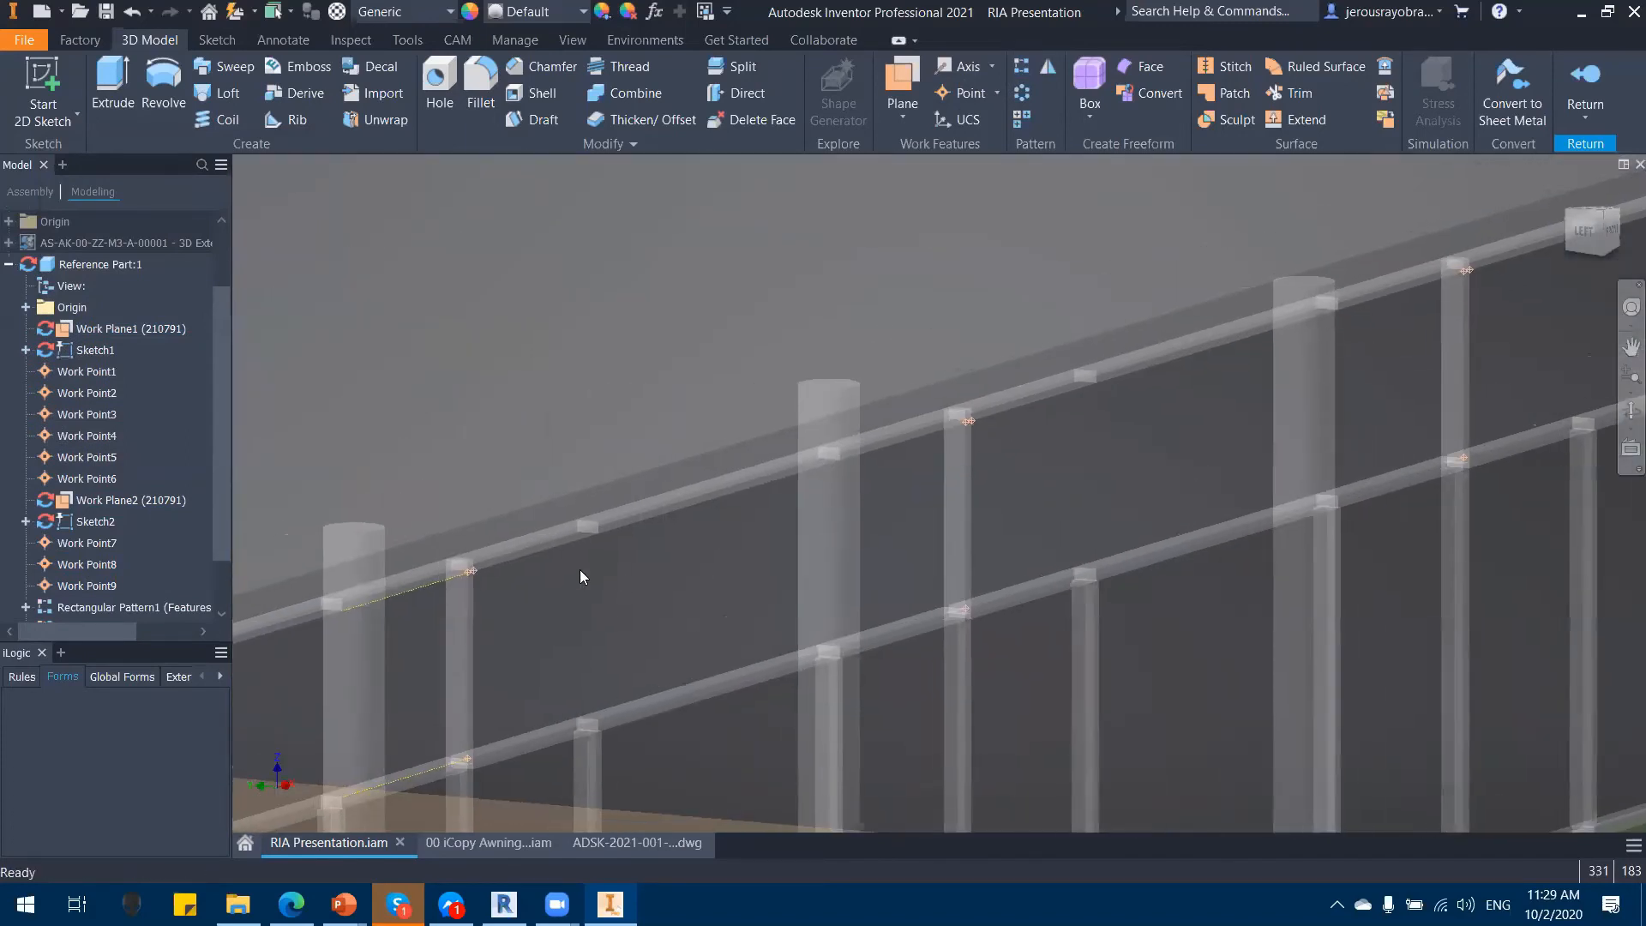
pyautogui.scroll(-1, 51, 504)
pyautogui.click(99, 545)
pyautogui.scroll(-3, 776, 549)
pyautogui.moveTo(795, 536); pyautogui.dragTo(886, 512, button='middle')
pyautogui.click(120, 562)
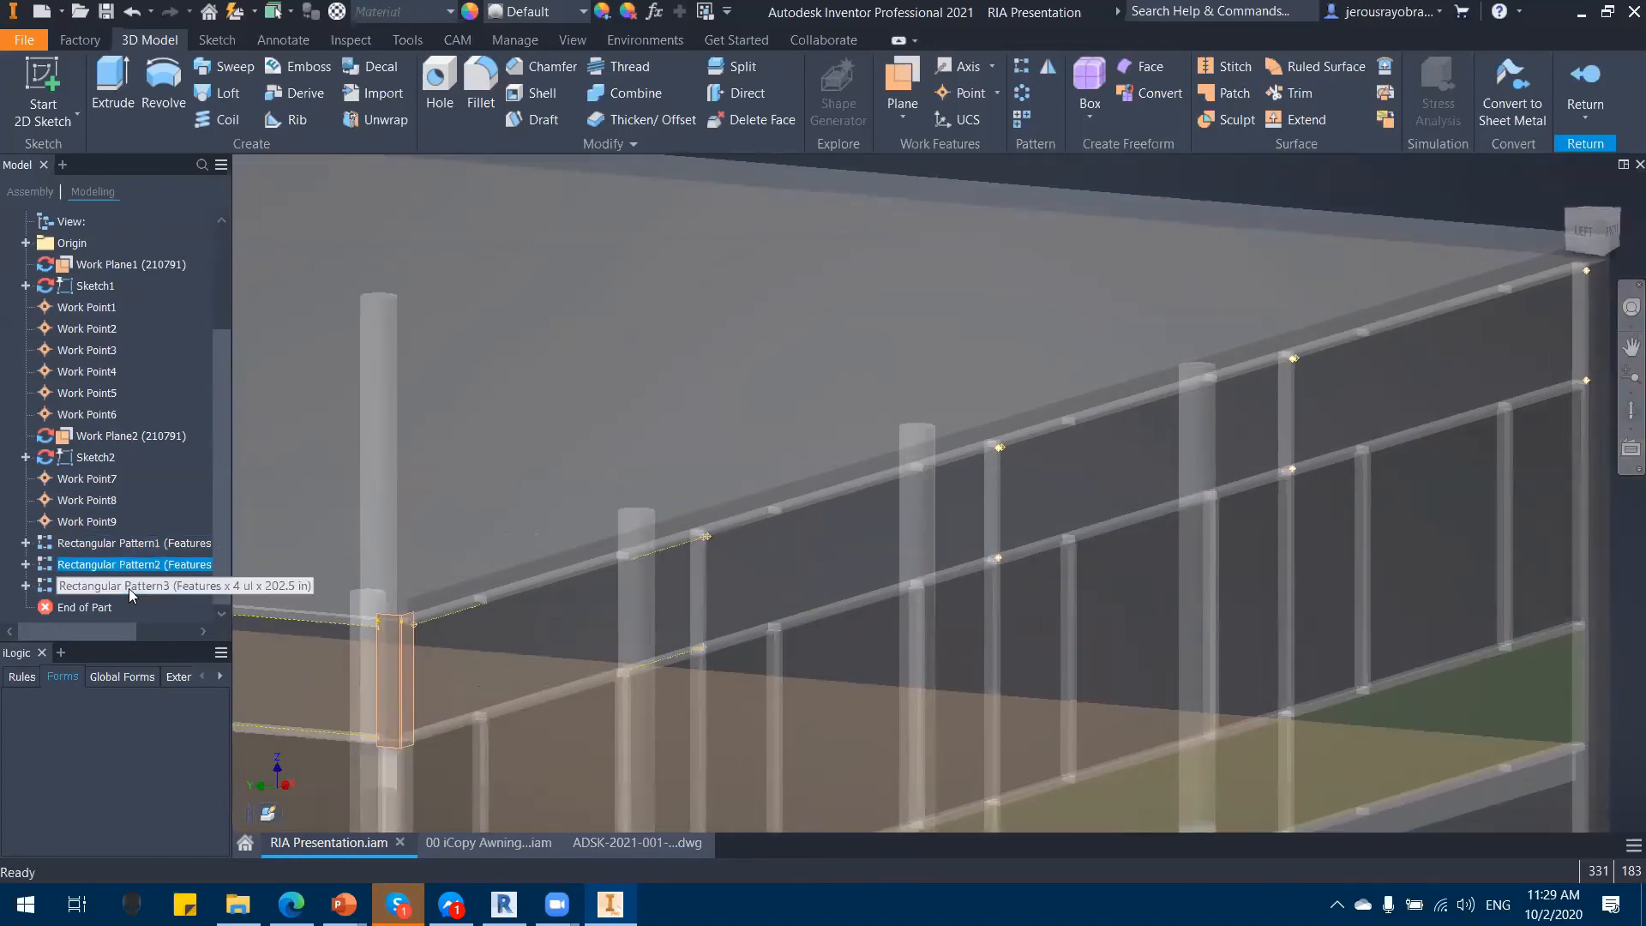
pyautogui.click(130, 589)
pyautogui.click(830, 567)
pyautogui.scroll(-4, 823, 567)
pyautogui.moveTo(818, 567); pyautogui.dragTo(1039, 541, button='middle')
pyautogui.moveTo(775, 565); pyautogui.dragTo(778, 576, button='middle')
pyautogui.moveTo(666, 576)
pyautogui.mouseDown(button='middle')
pyautogui.moveTo(694, 551)
pyautogui.moveTo(663, 595)
pyautogui.moveTo(684, 552)
pyautogui.mouseUp(button='middle')
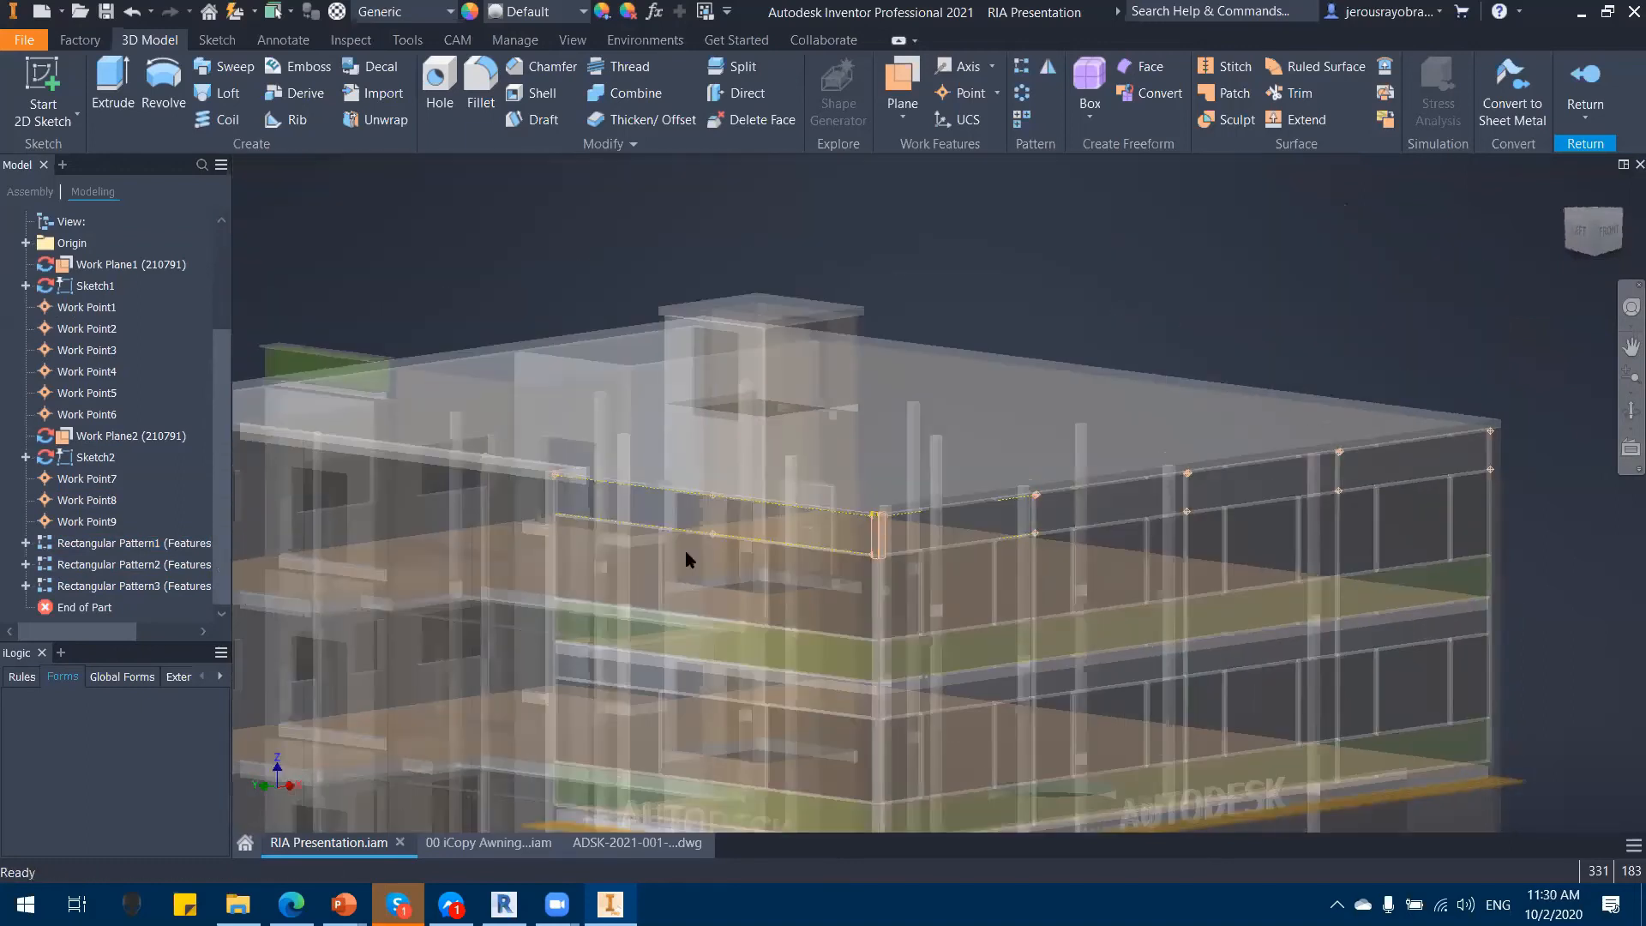
# Step: Finish editing the Reference Part and return to the RIA Presentation assembly
pyautogui.click(489, 844)
pyautogui.click(347, 844)
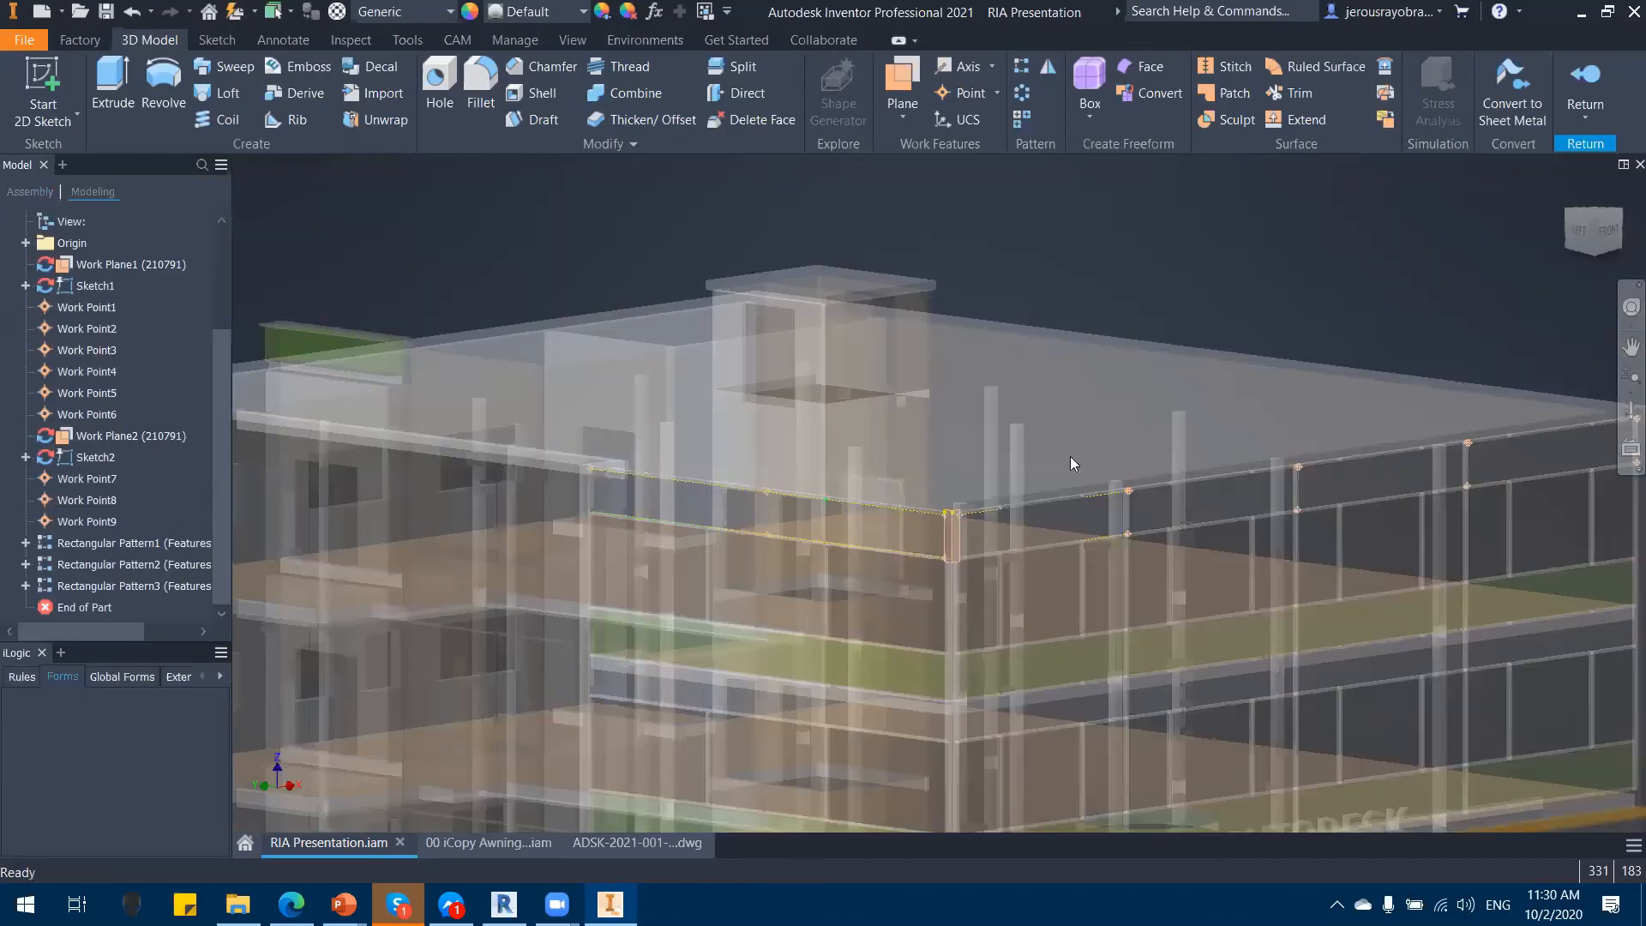
pyautogui.click(1585, 82)
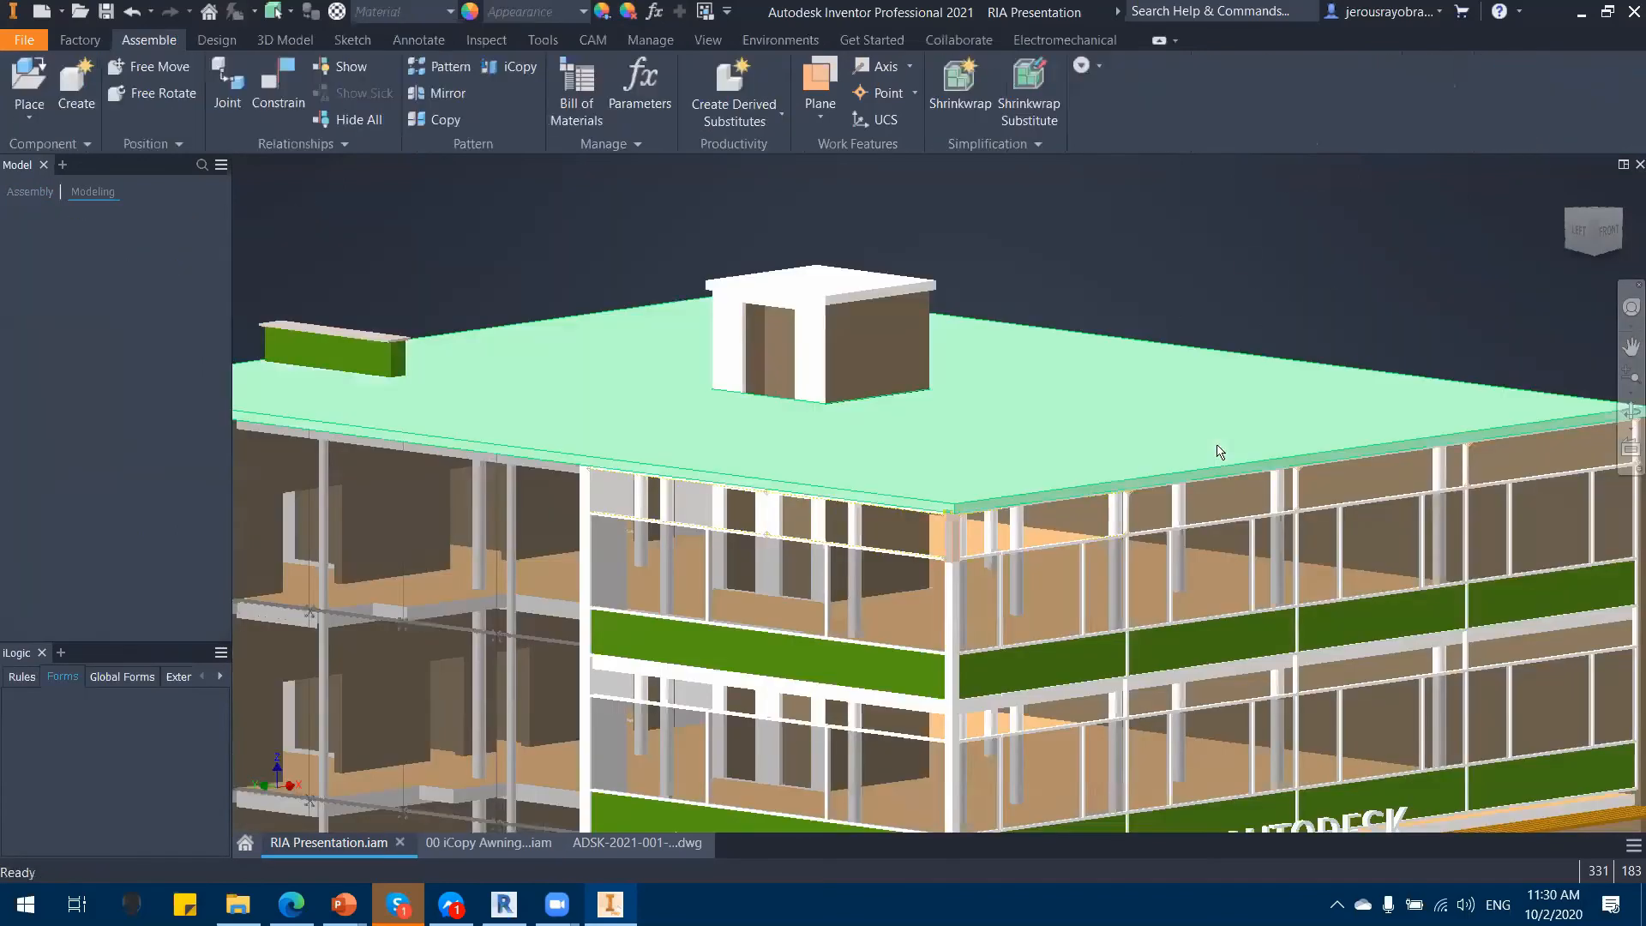
pyautogui.scroll(-5, 958, 406)
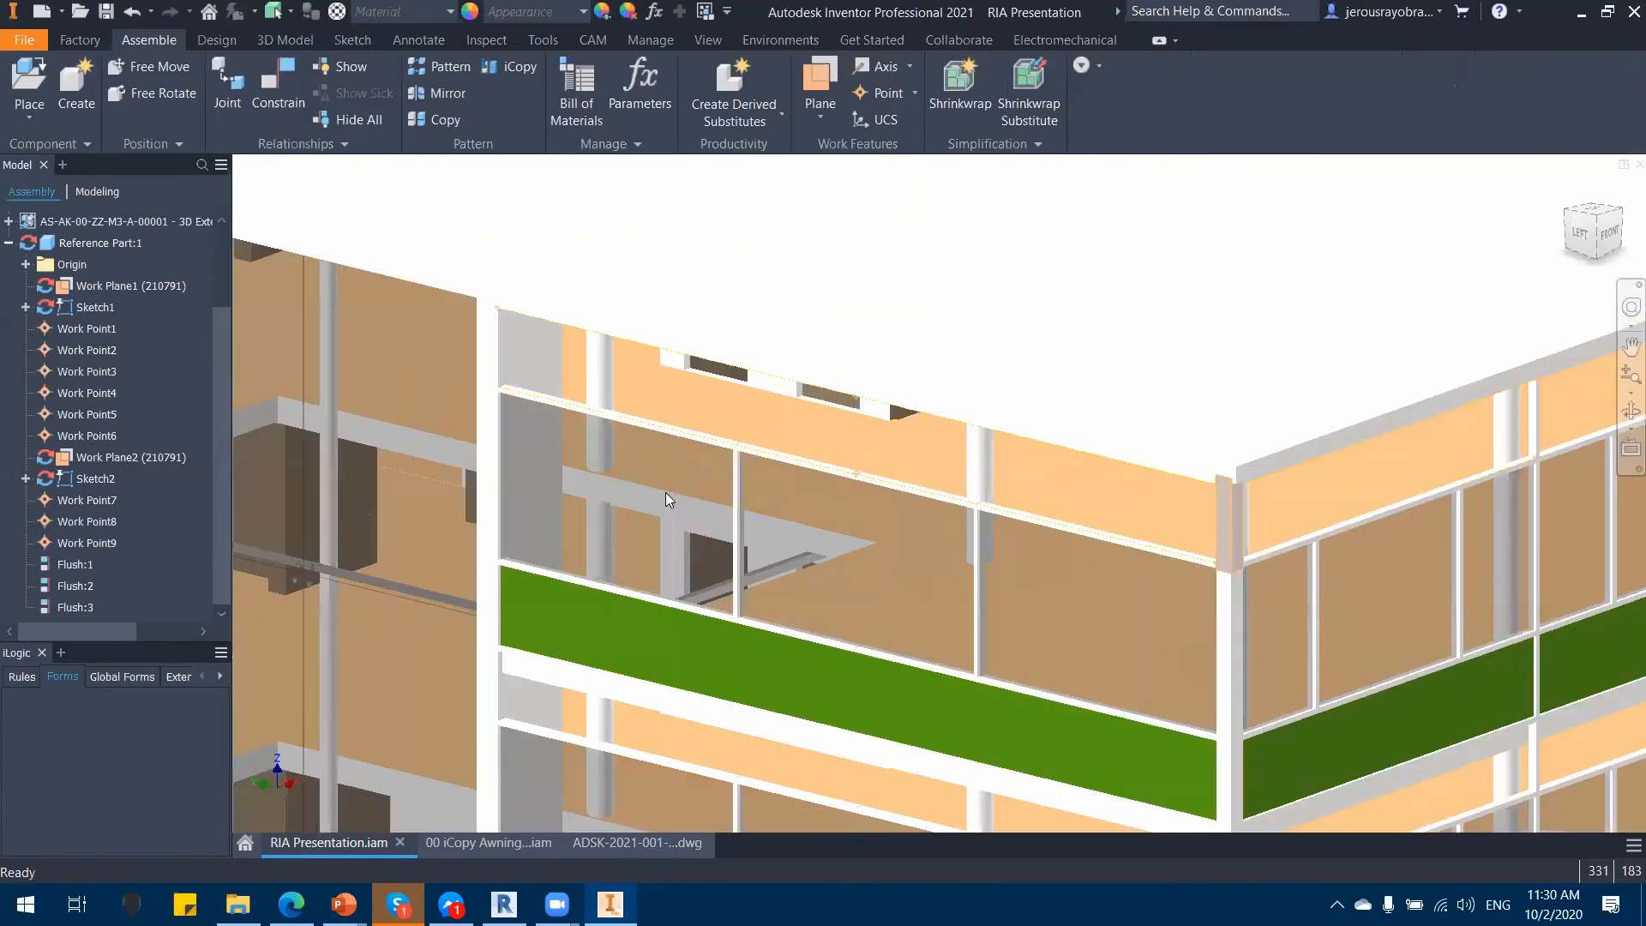
pyautogui.scroll(5, 713, 532)
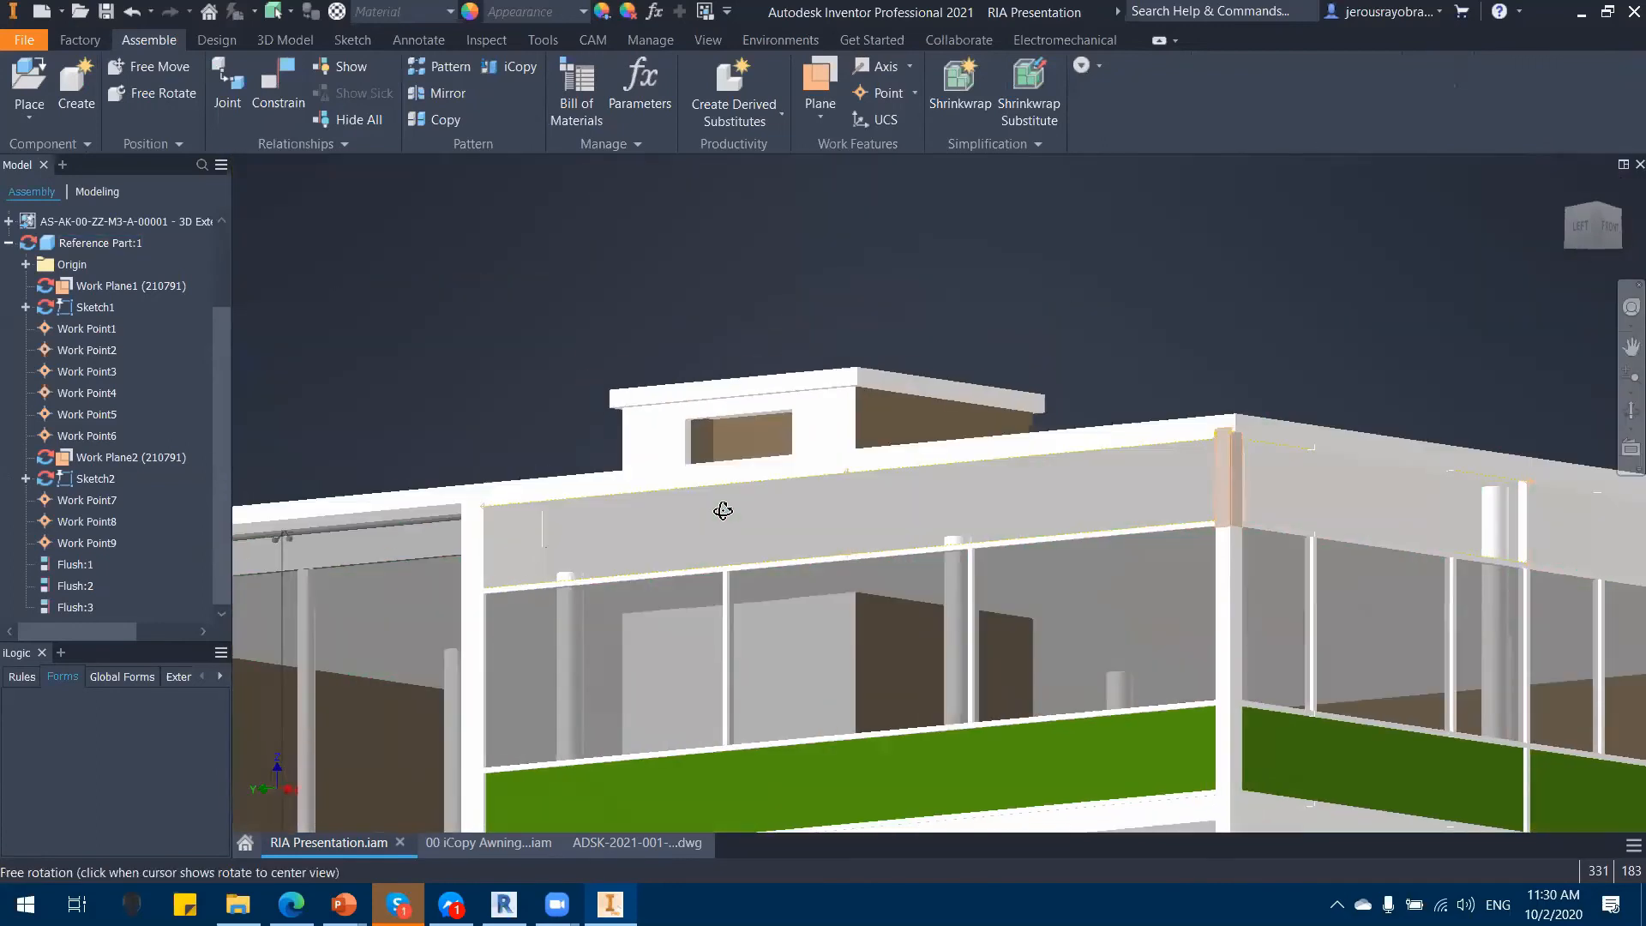
pyautogui.click(511, 72)
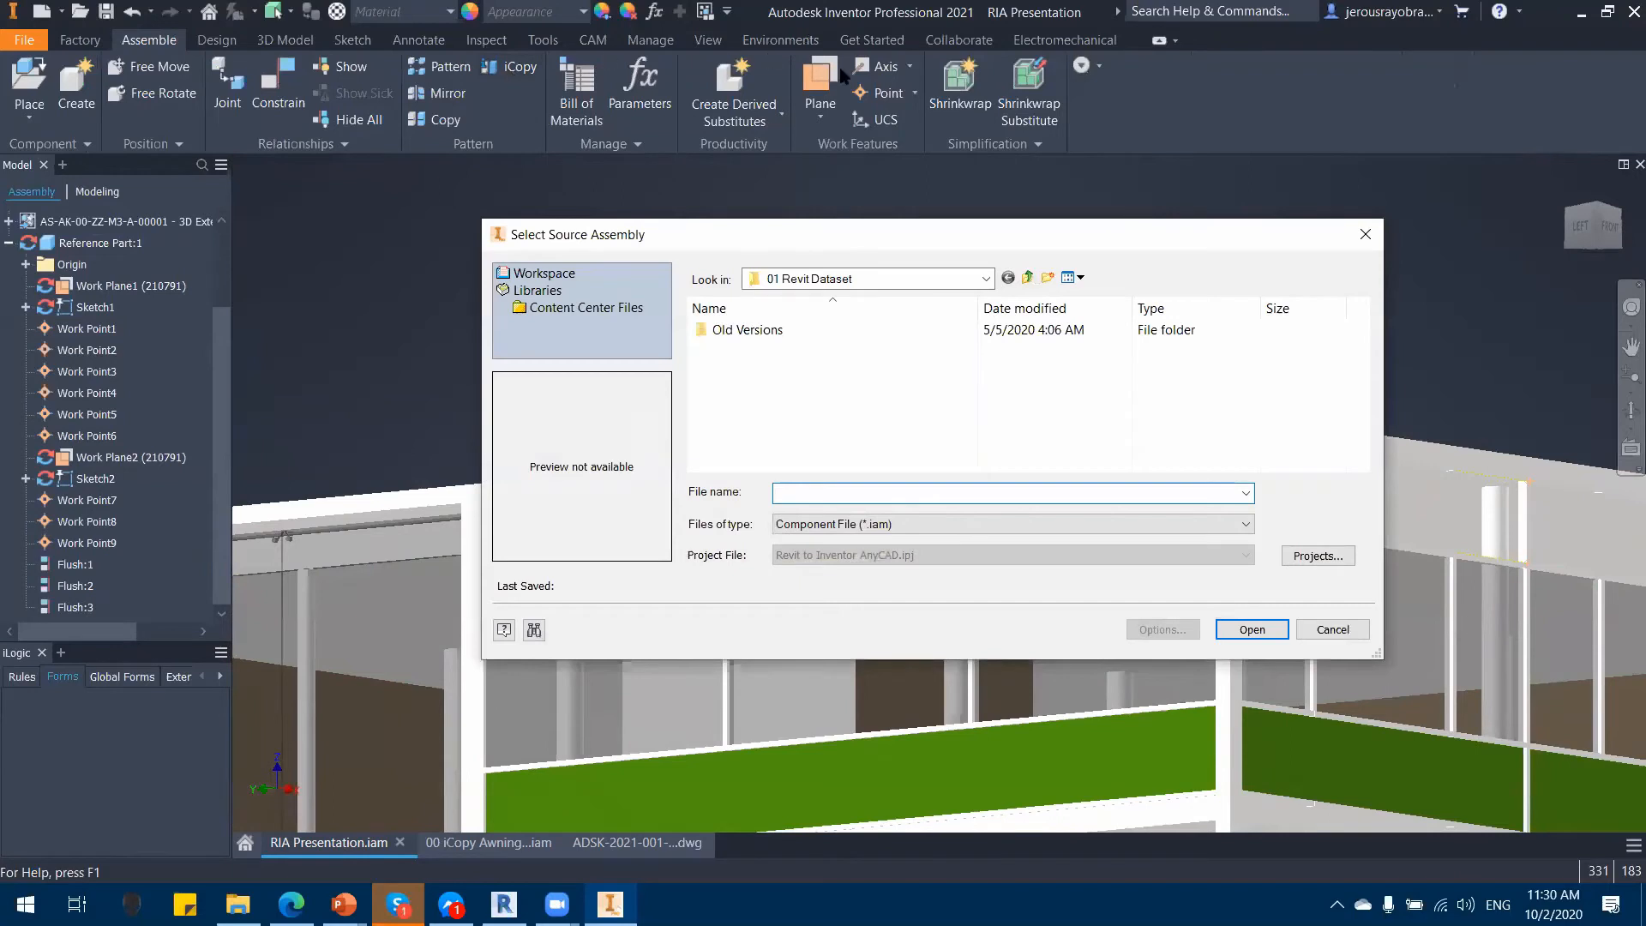
pyautogui.click(1027, 277)
pyautogui.doubleClick(797, 331)
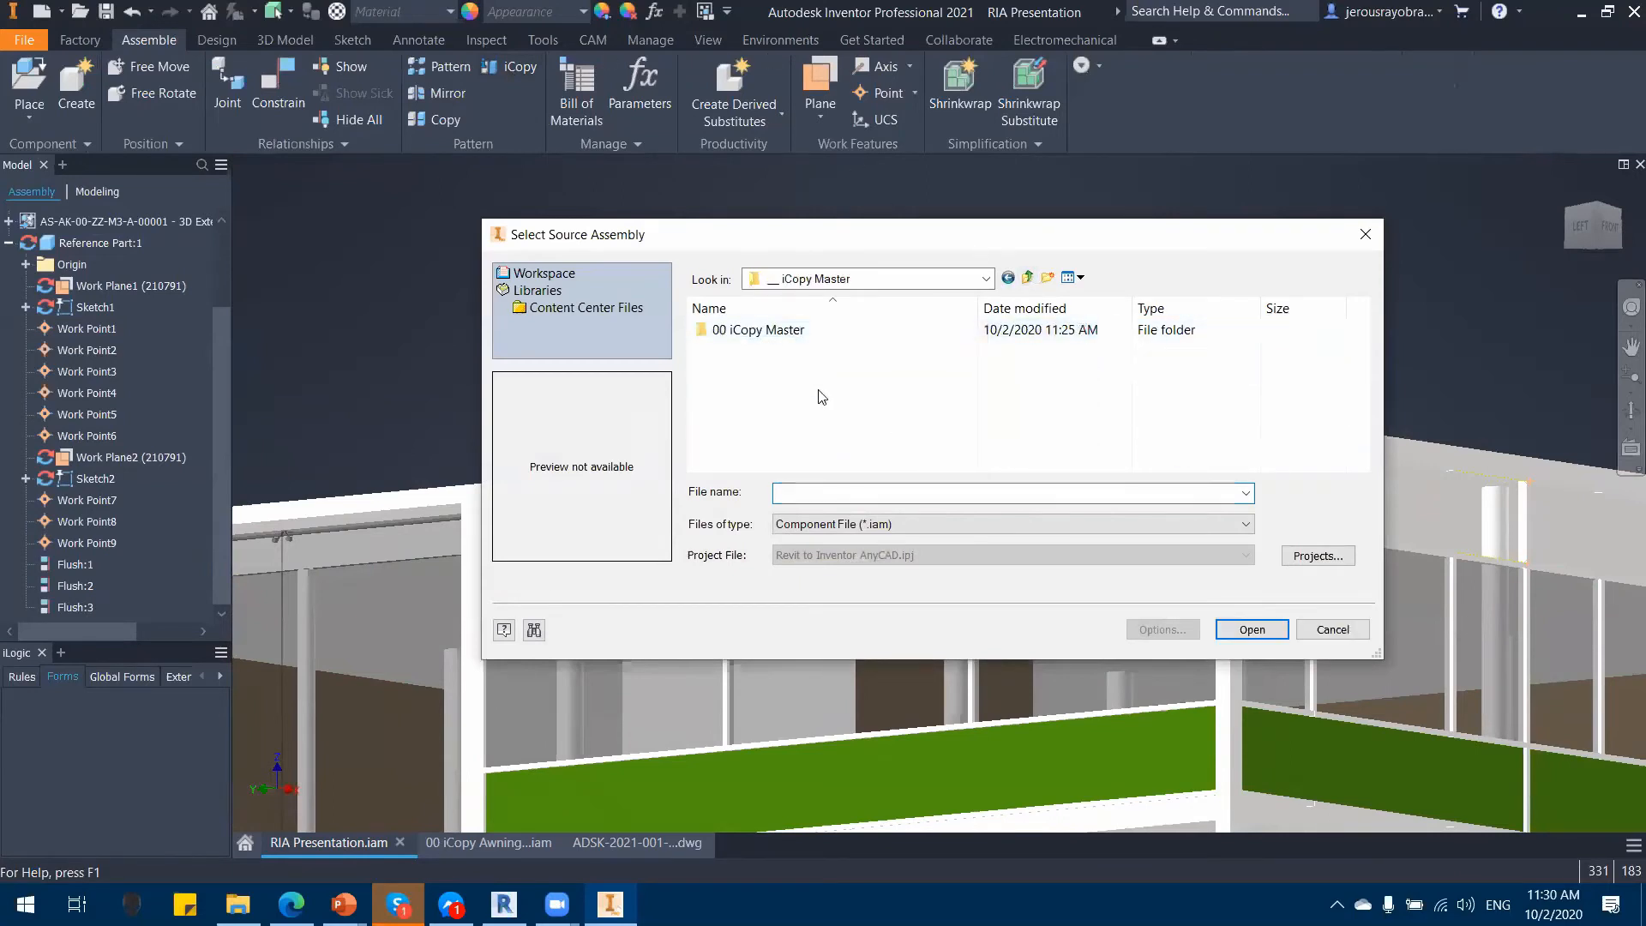
pyautogui.doubleClick(798, 331)
pyautogui.click(788, 392)
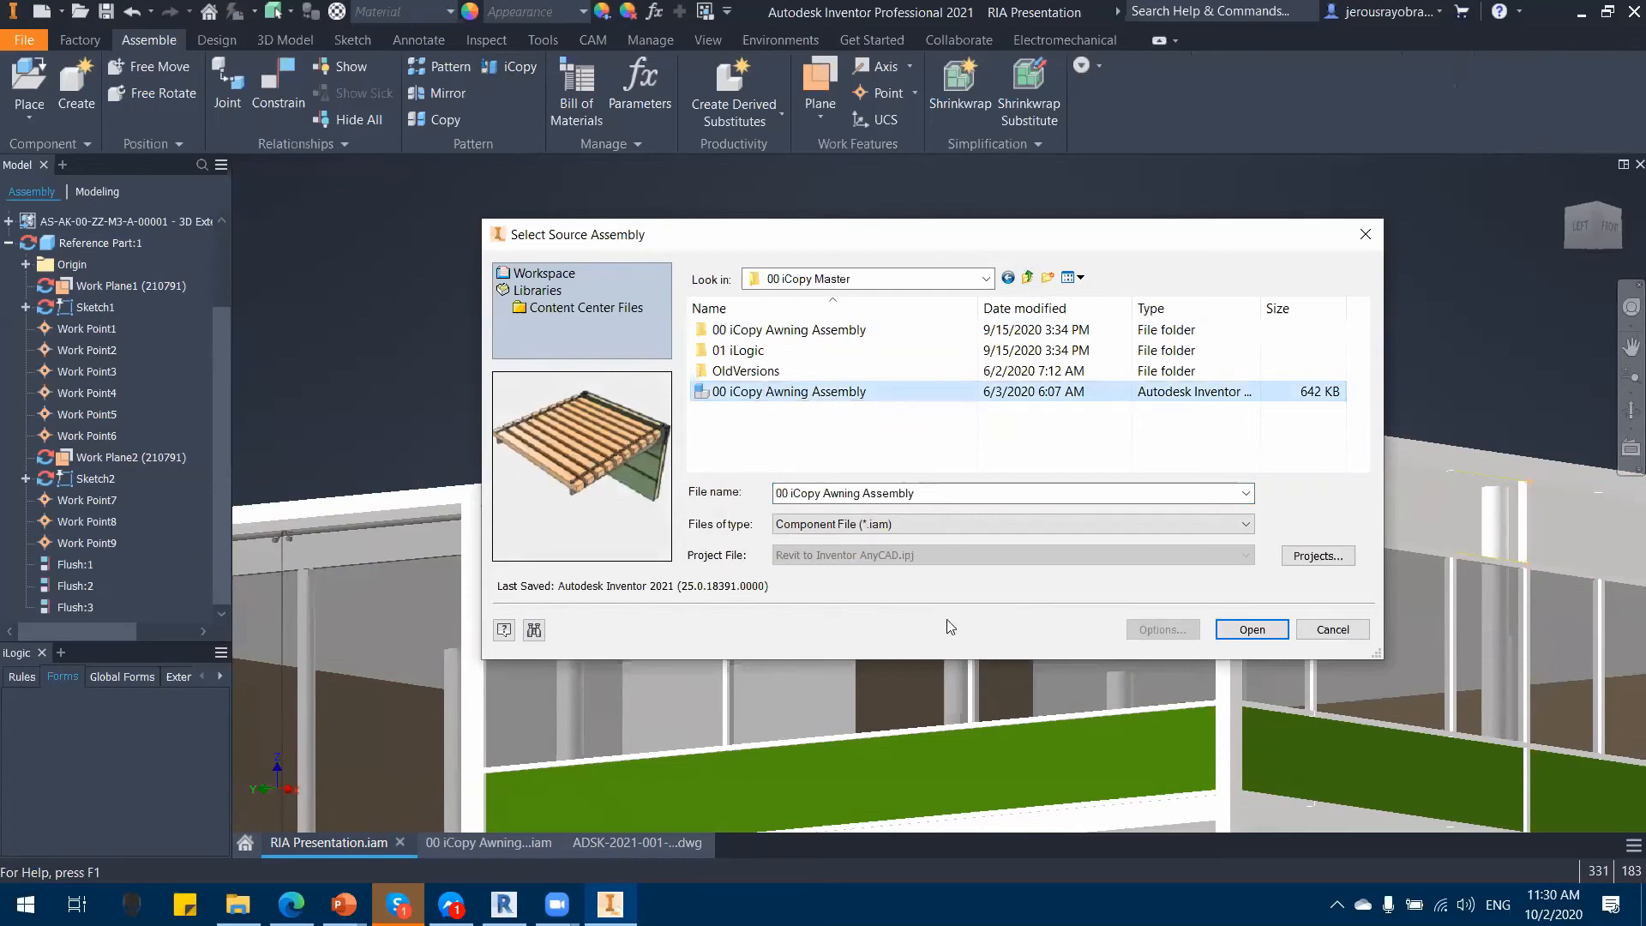
pyautogui.click(1252, 630)
pyautogui.click(741, 481)
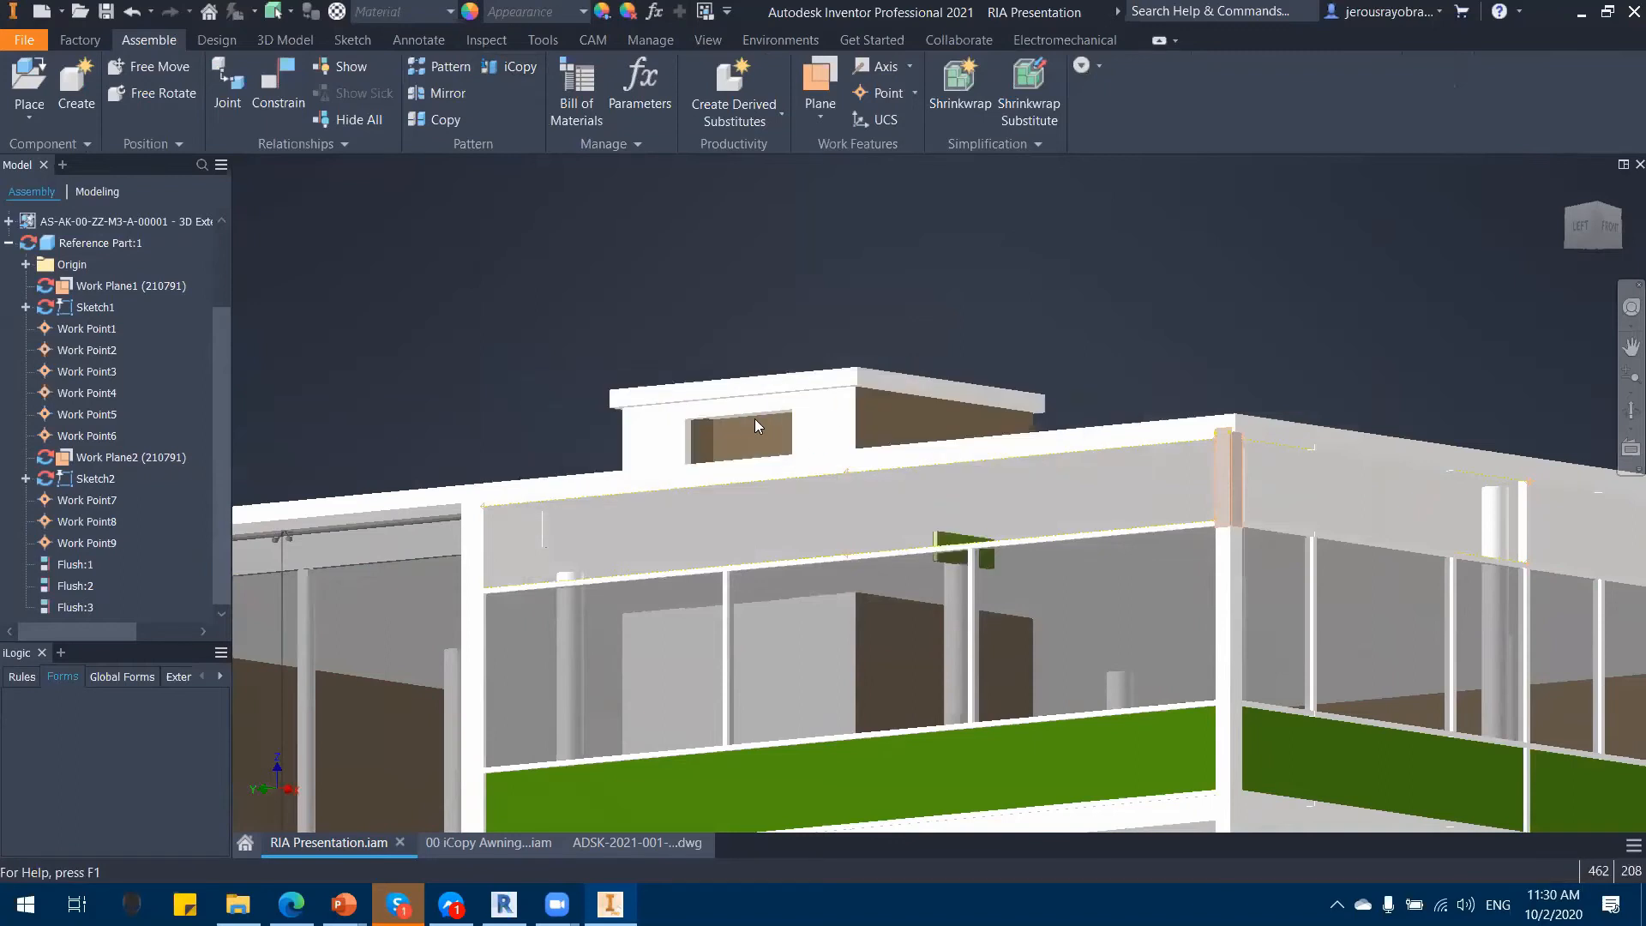
pyautogui.moveTo(985, 437); pyautogui.dragTo(1212, 525, button='middle')
pyautogui.keyDown('shift'); pyautogui.moveTo(1130, 567); pyautogui.dragTo(967, 542, button='middle'); pyautogui.keyUp('shift')
pyautogui.scroll(1, 96, 433)
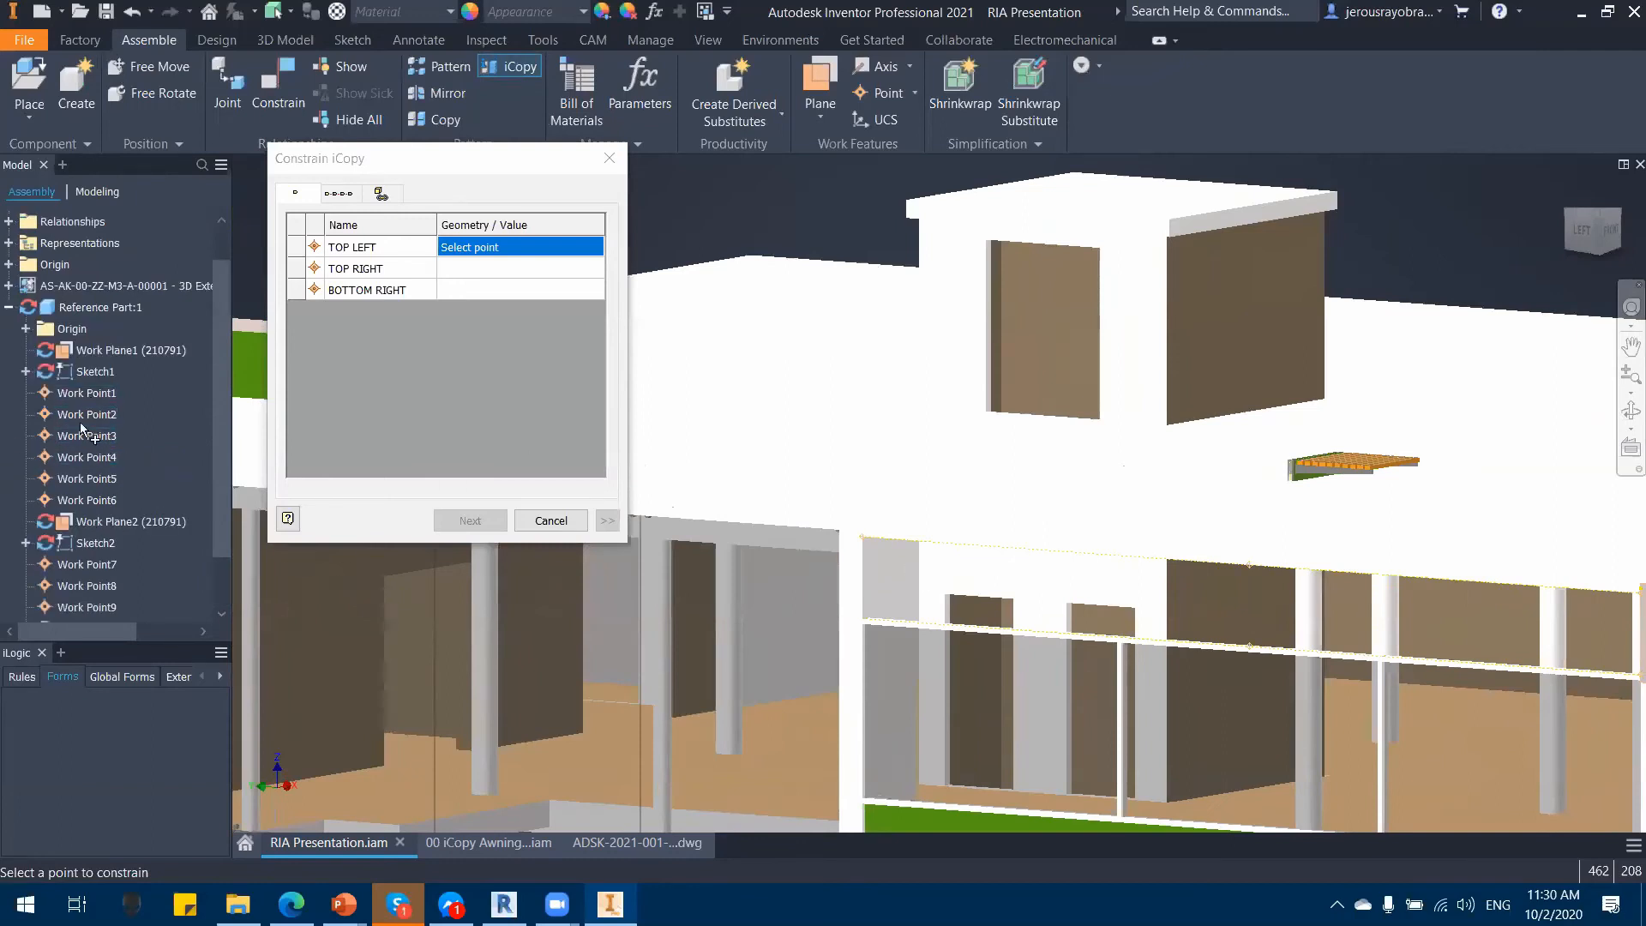
pyautogui.moveTo(1310, 639); pyautogui.dragTo(1119, 606, button='middle')
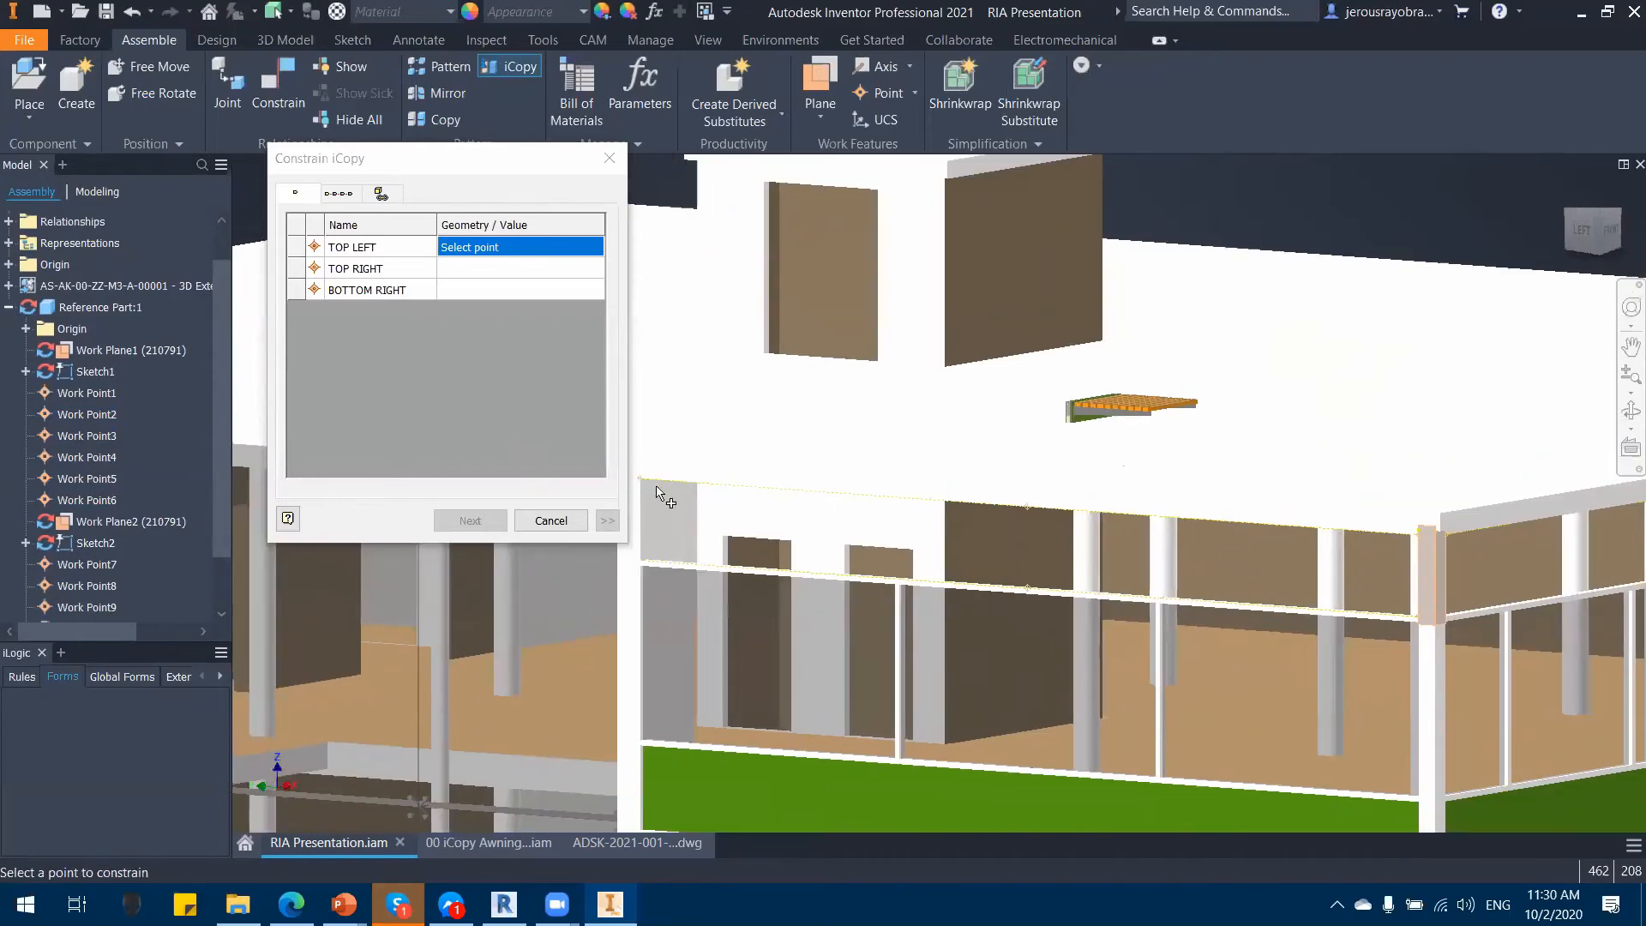
pyautogui.click(97, 393)
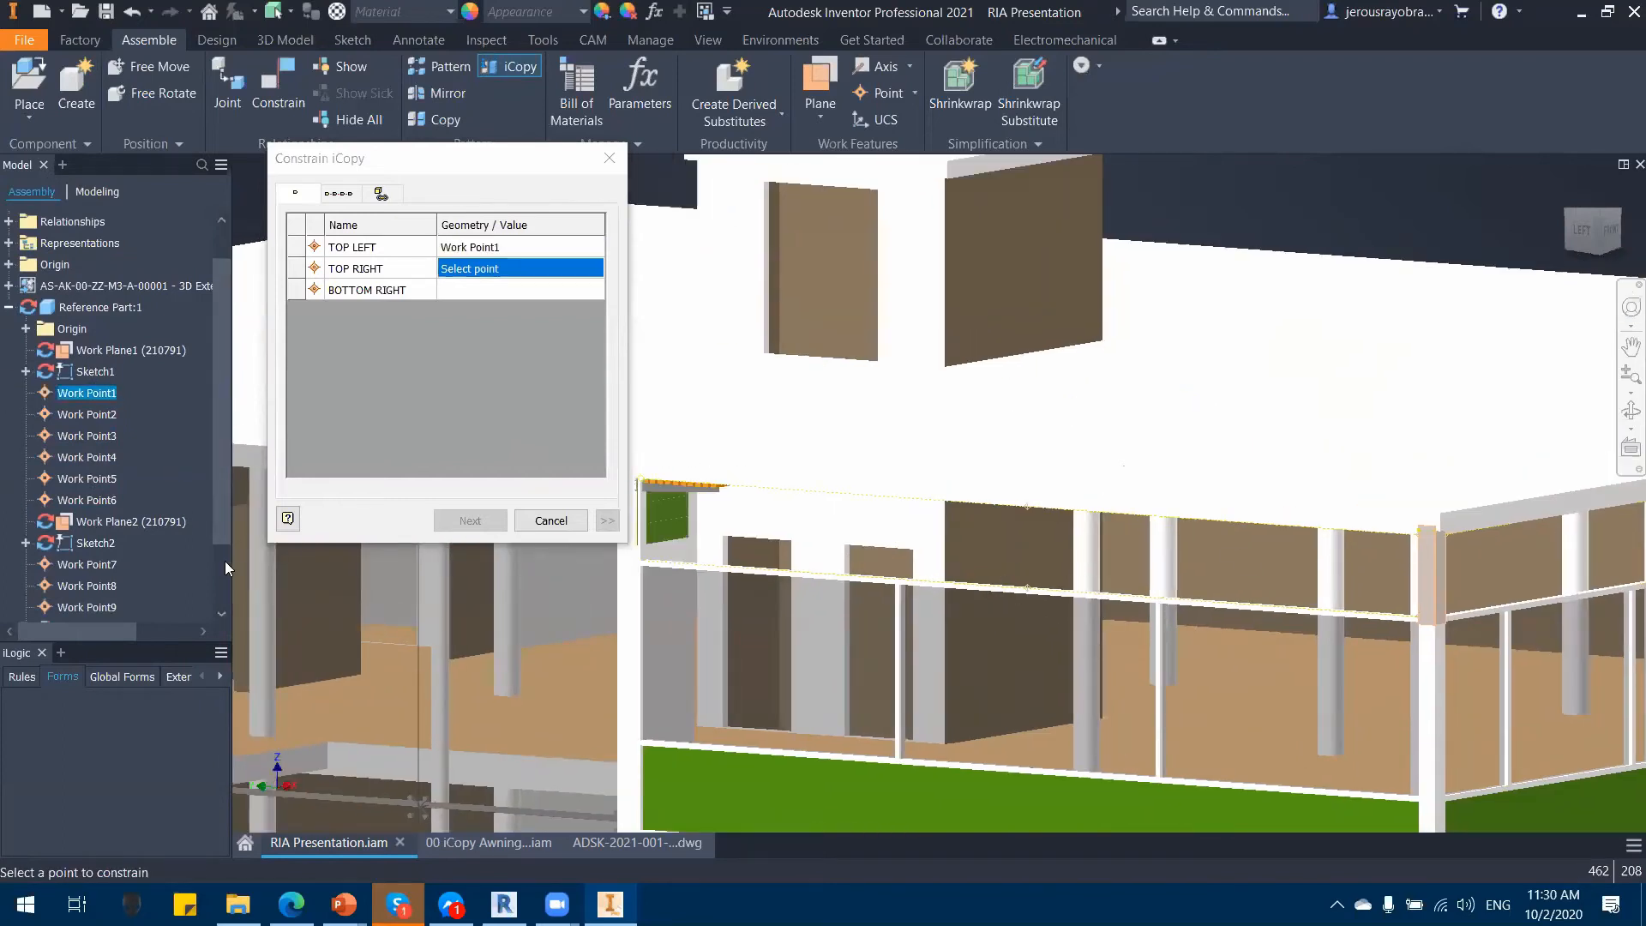
pyautogui.click(100, 417)
pyautogui.click(1003, 621)
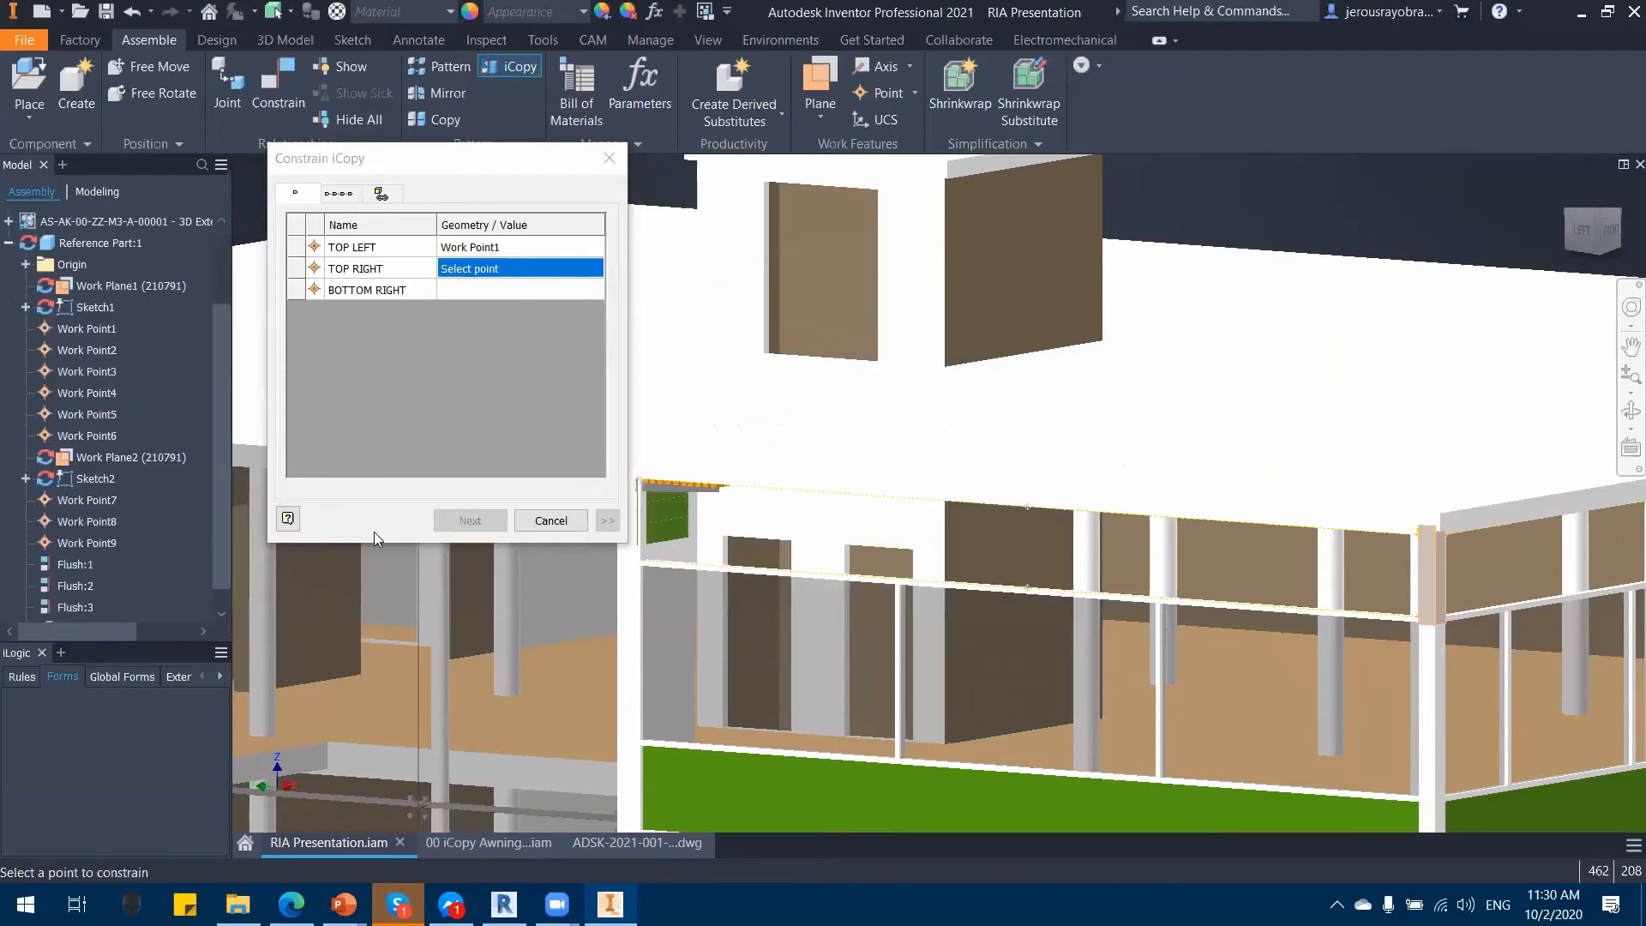
pyautogui.click(609, 158)
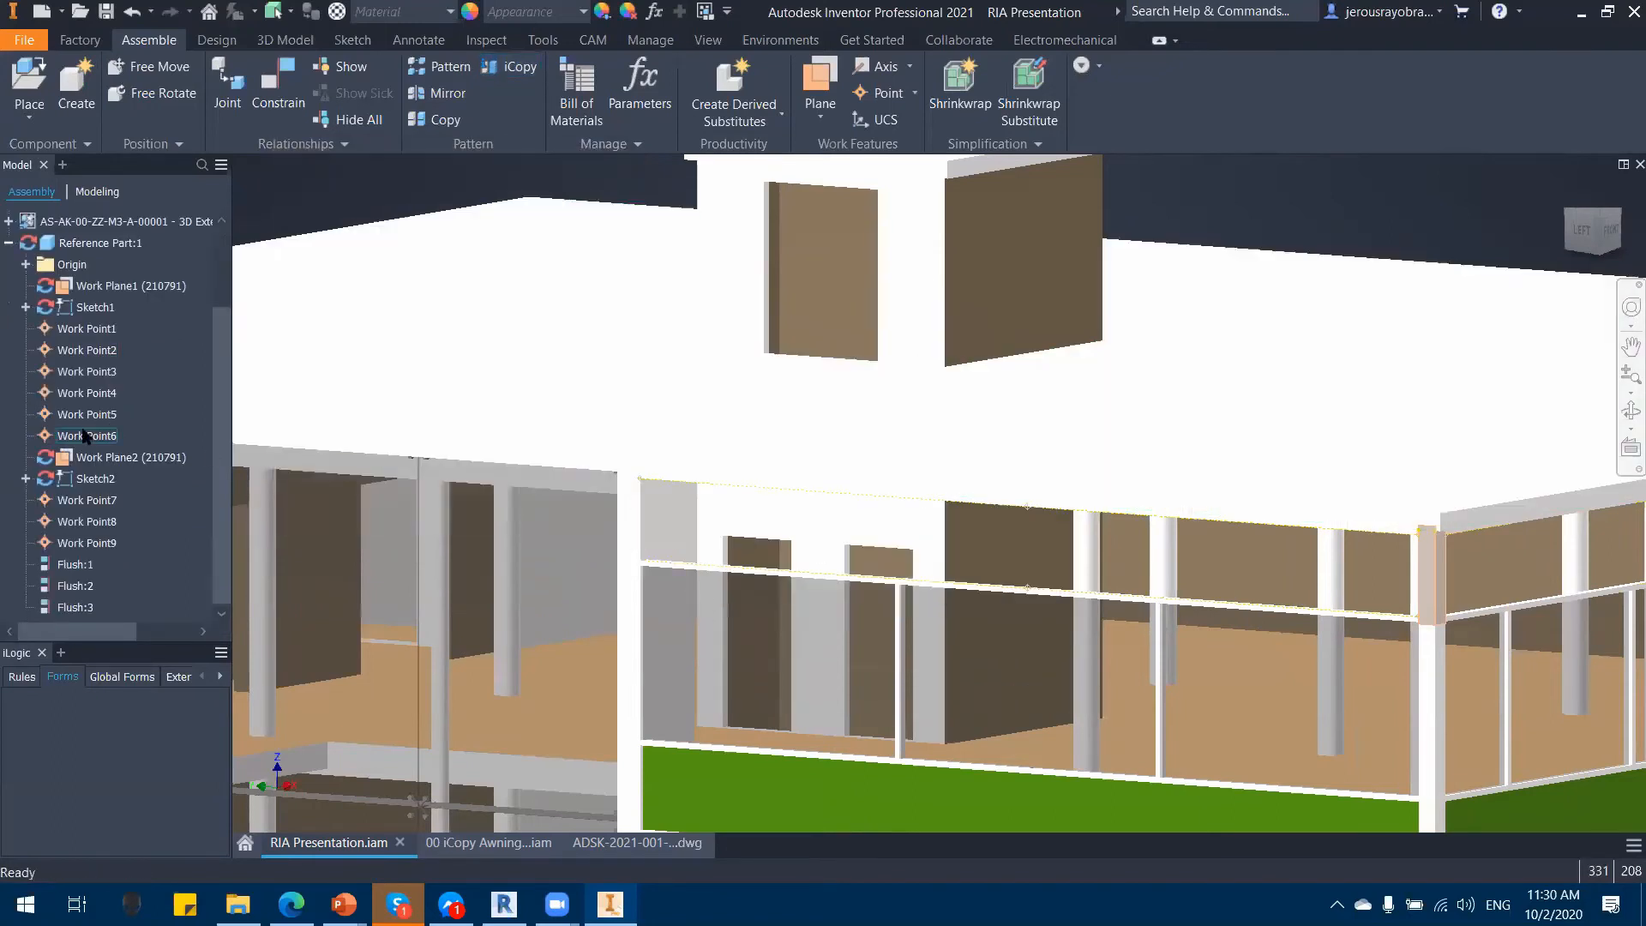
# Step: Collapse the Reference Part in the model tree and move the imported Revit building below it
pyautogui.click(38, 348)
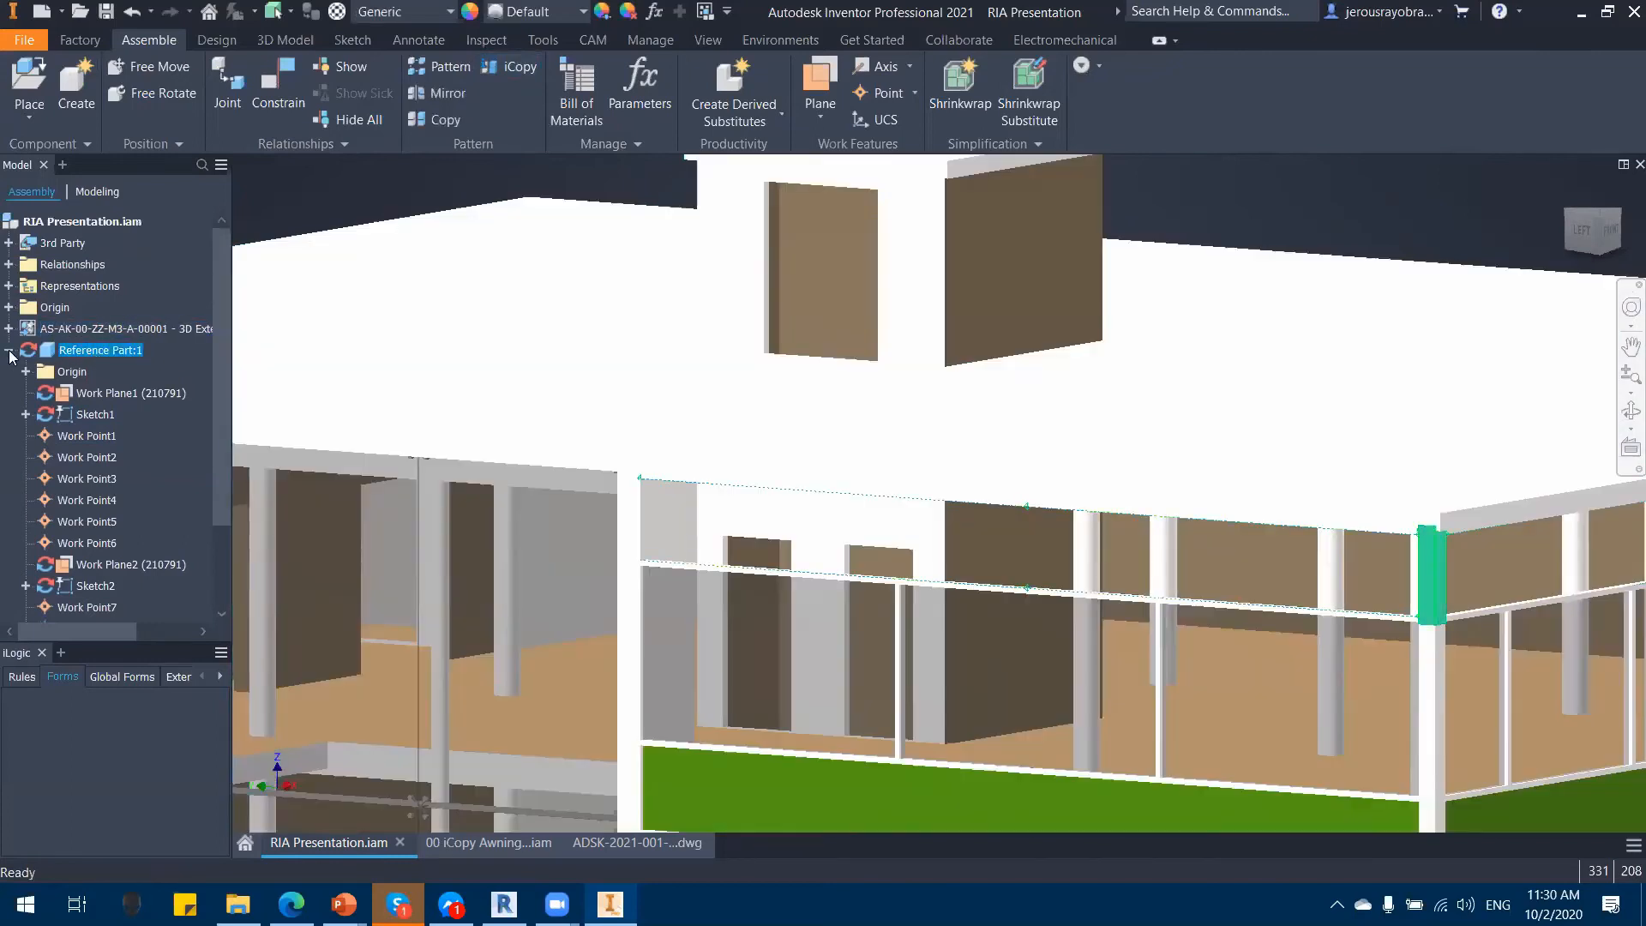
pyautogui.click(10, 350)
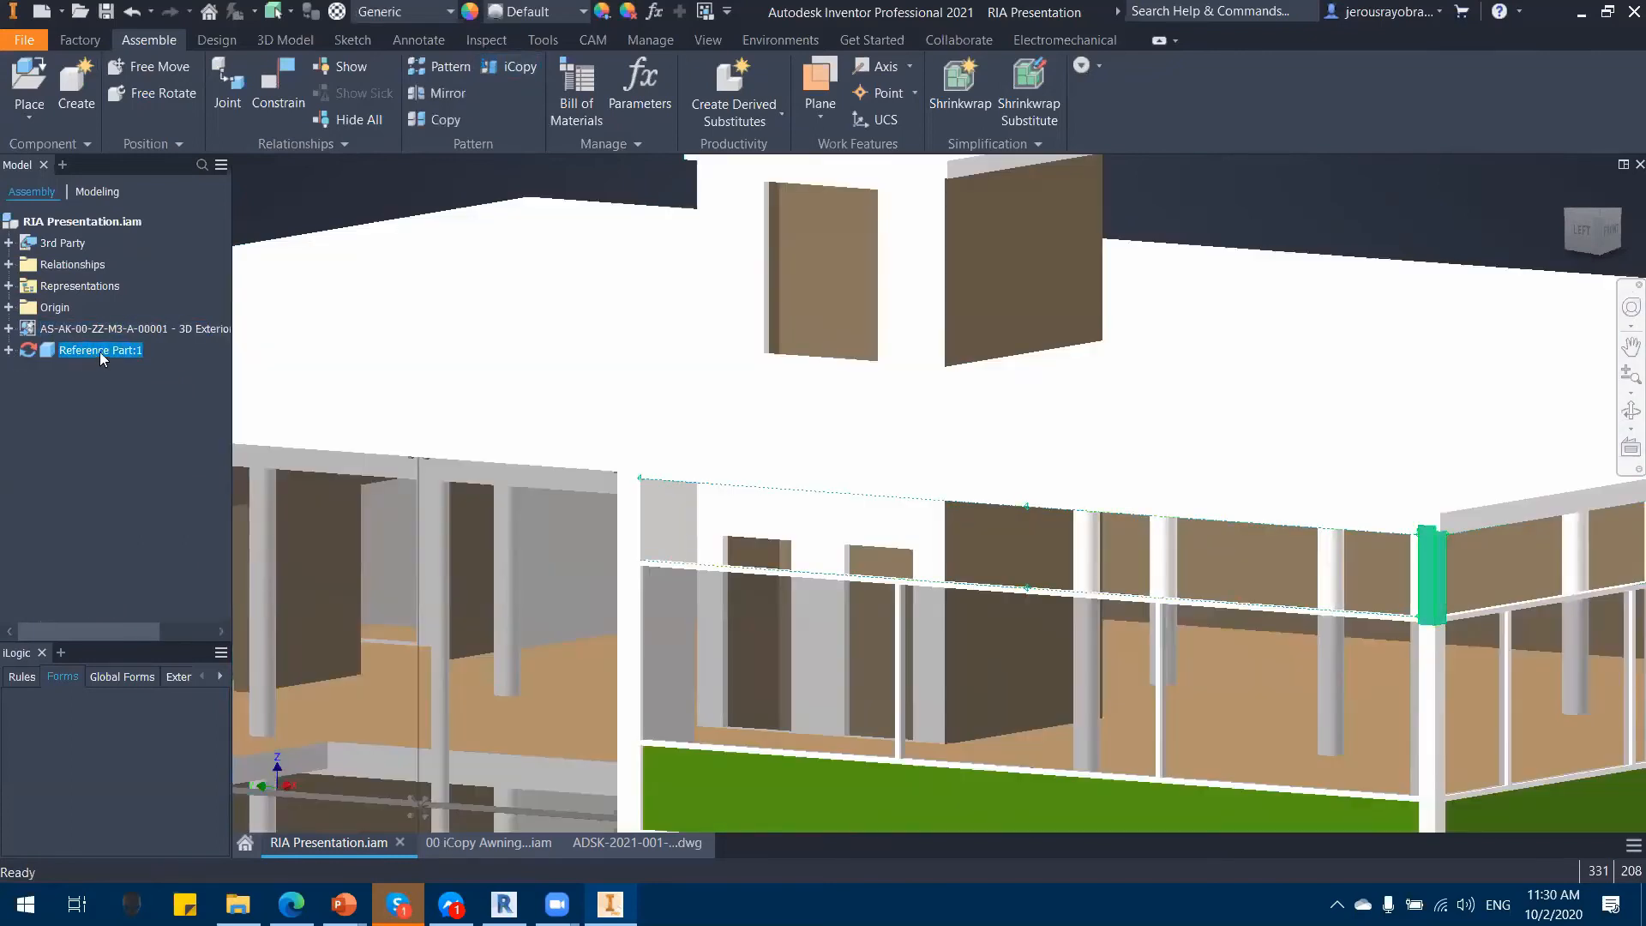
pyautogui.moveTo(100, 326); pyautogui.dragTo(77, 354)
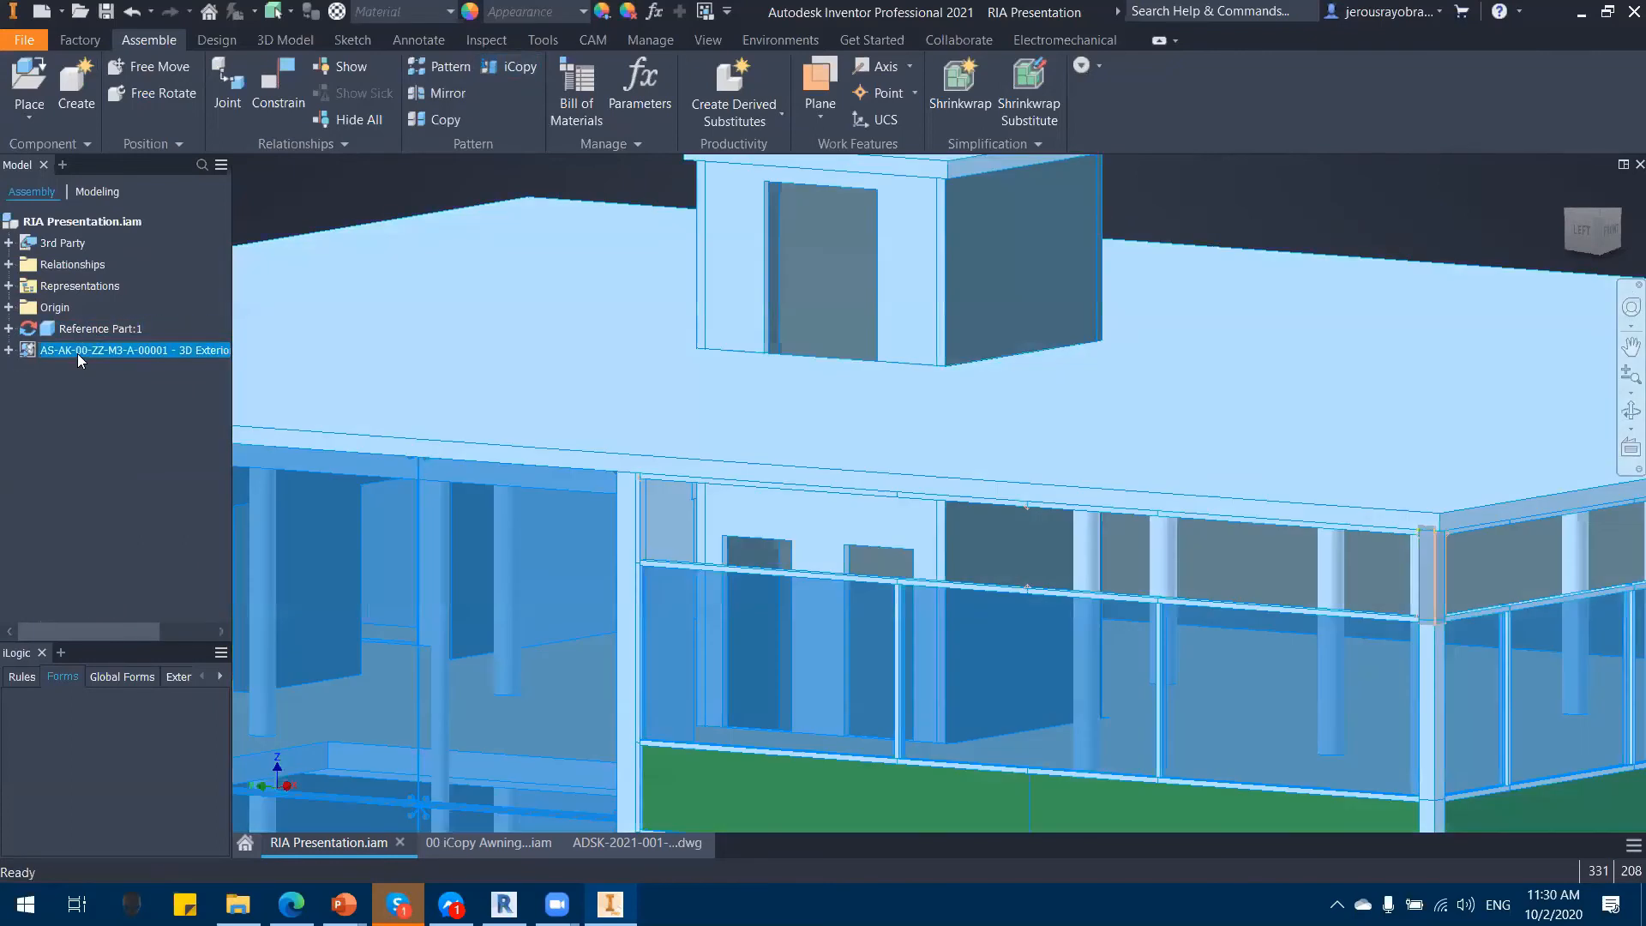
# Step: Unground the imported Revit building and ground the Reference Part
pyautogui.rightClick(77, 351)
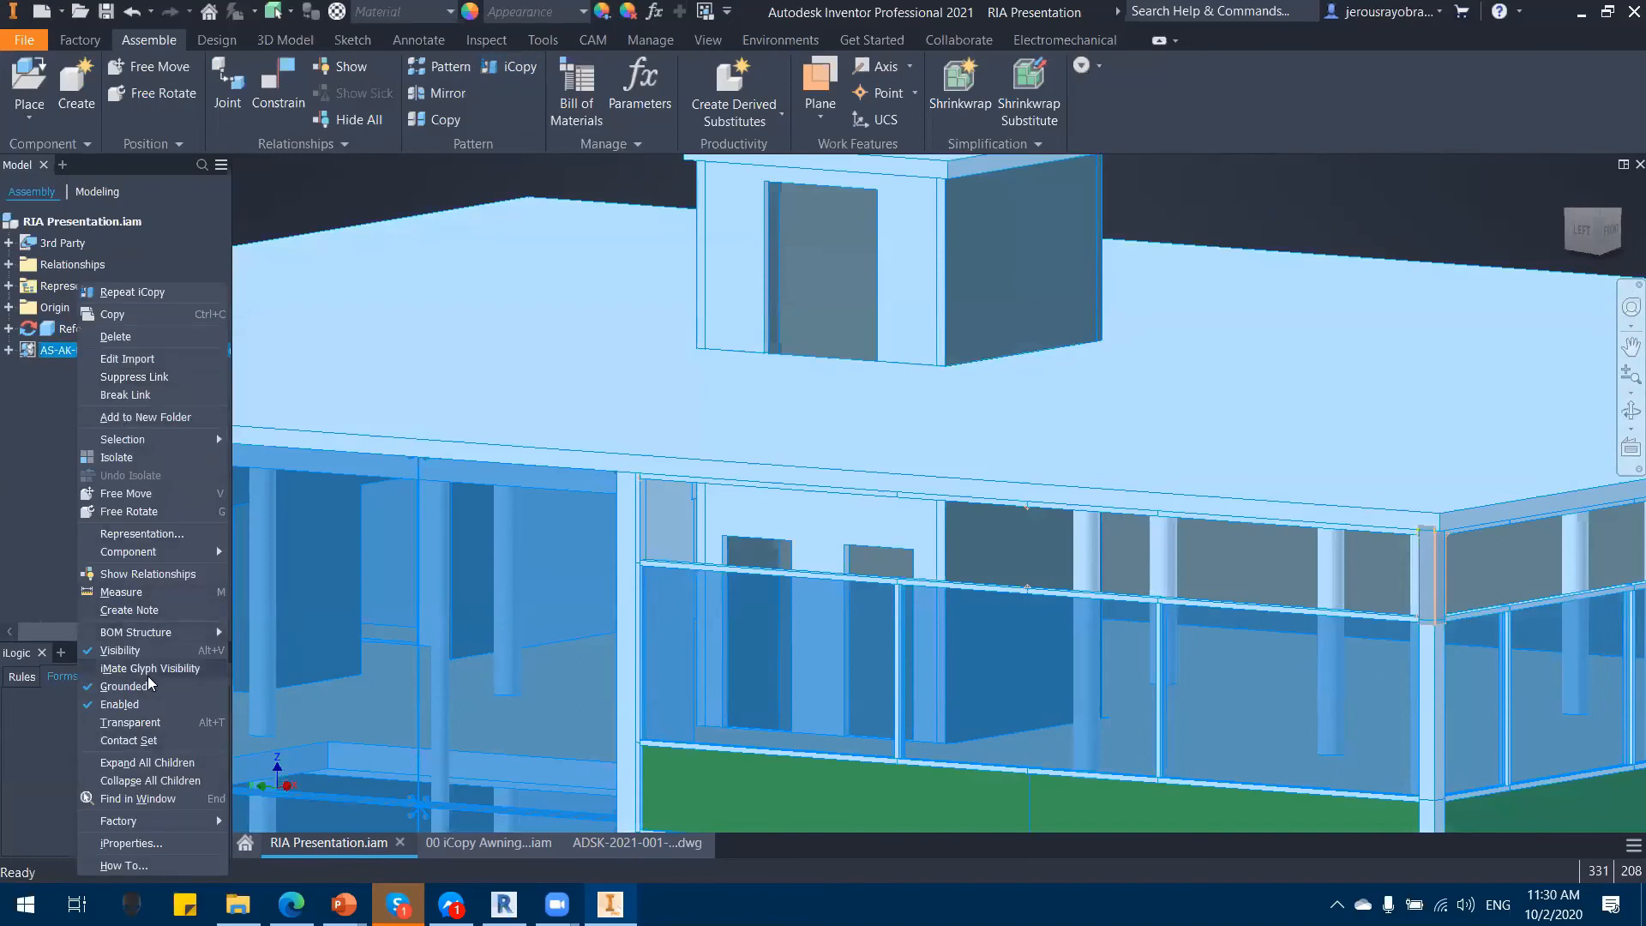
pyautogui.click(135, 687)
pyautogui.rightClick(77, 329)
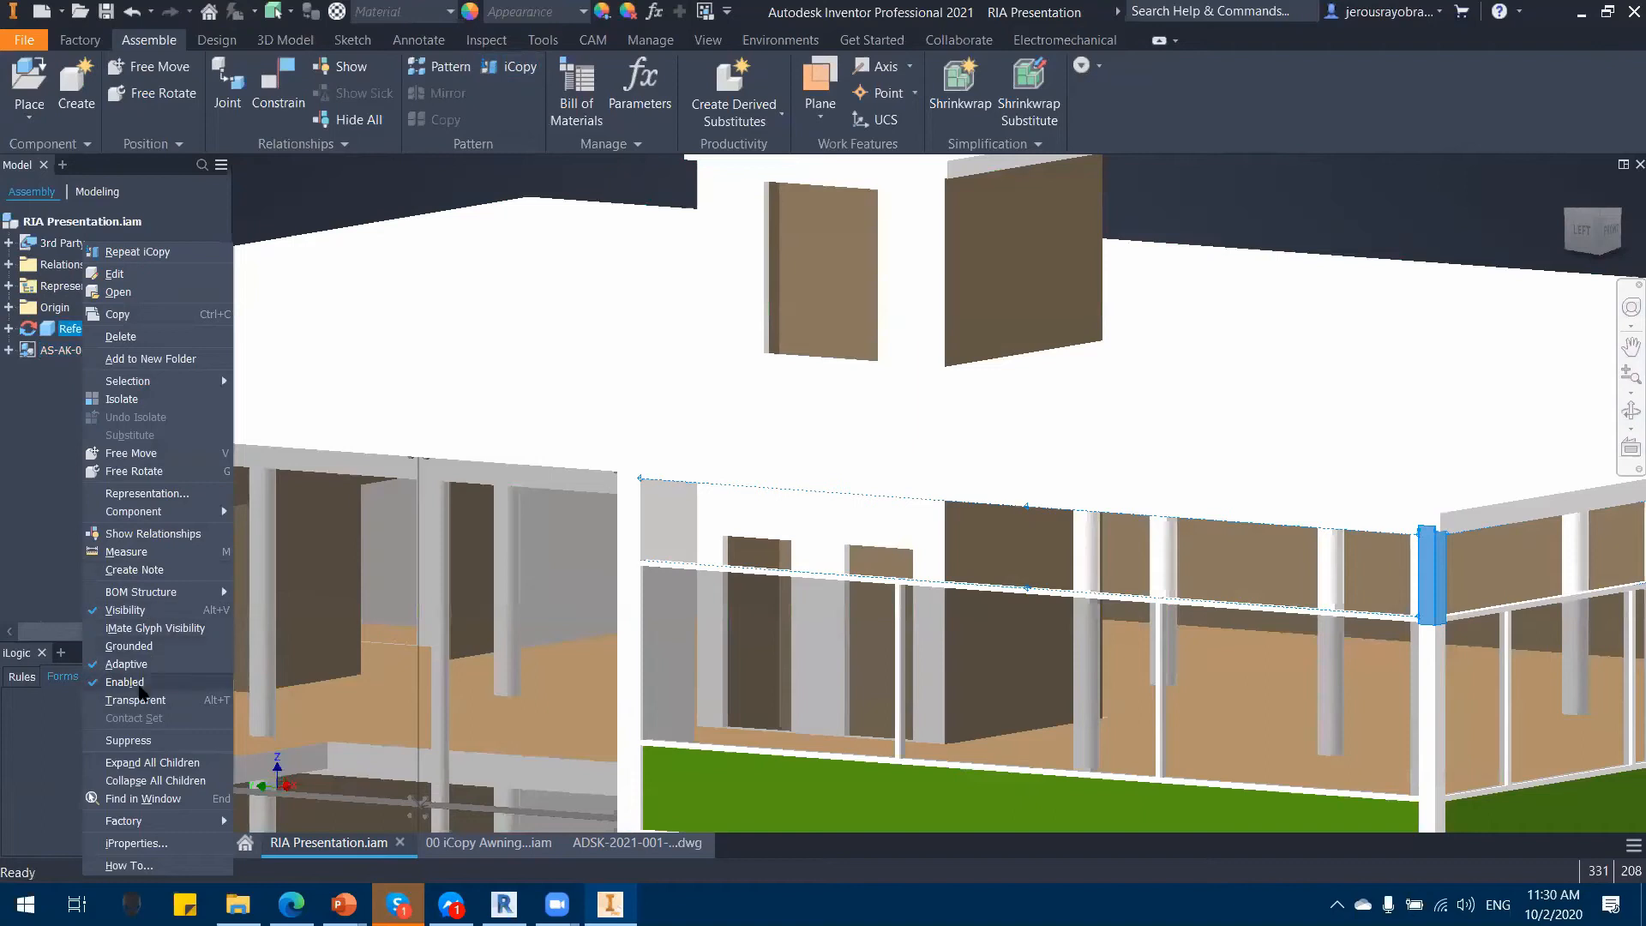
pyautogui.click(143, 648)
# Step: Start an iCopy of 00 iCopy Awning Assembly and constrain TOP LEFT, TOP RIGHT and BOTTOM RIGHT to Work Point1, Work Point2 and Work Point3
pyautogui.moveTo(716, 602); pyautogui.dragTo(672, 543, button='middle')
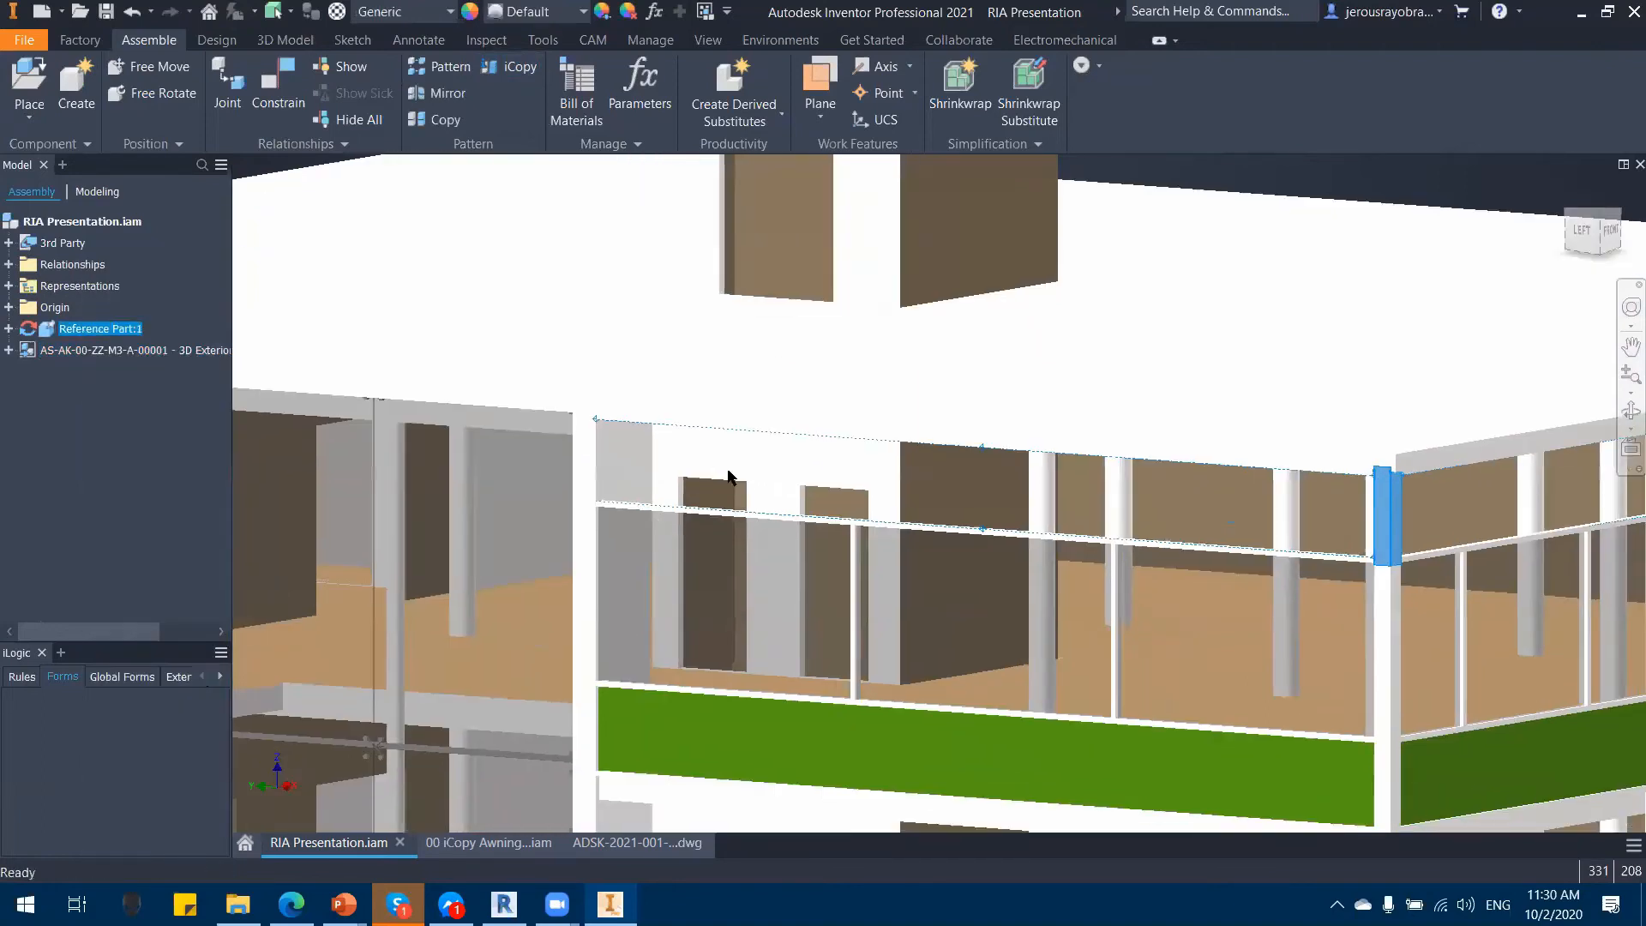
pyautogui.click(520, 68)
pyautogui.doubleClick(810, 398)
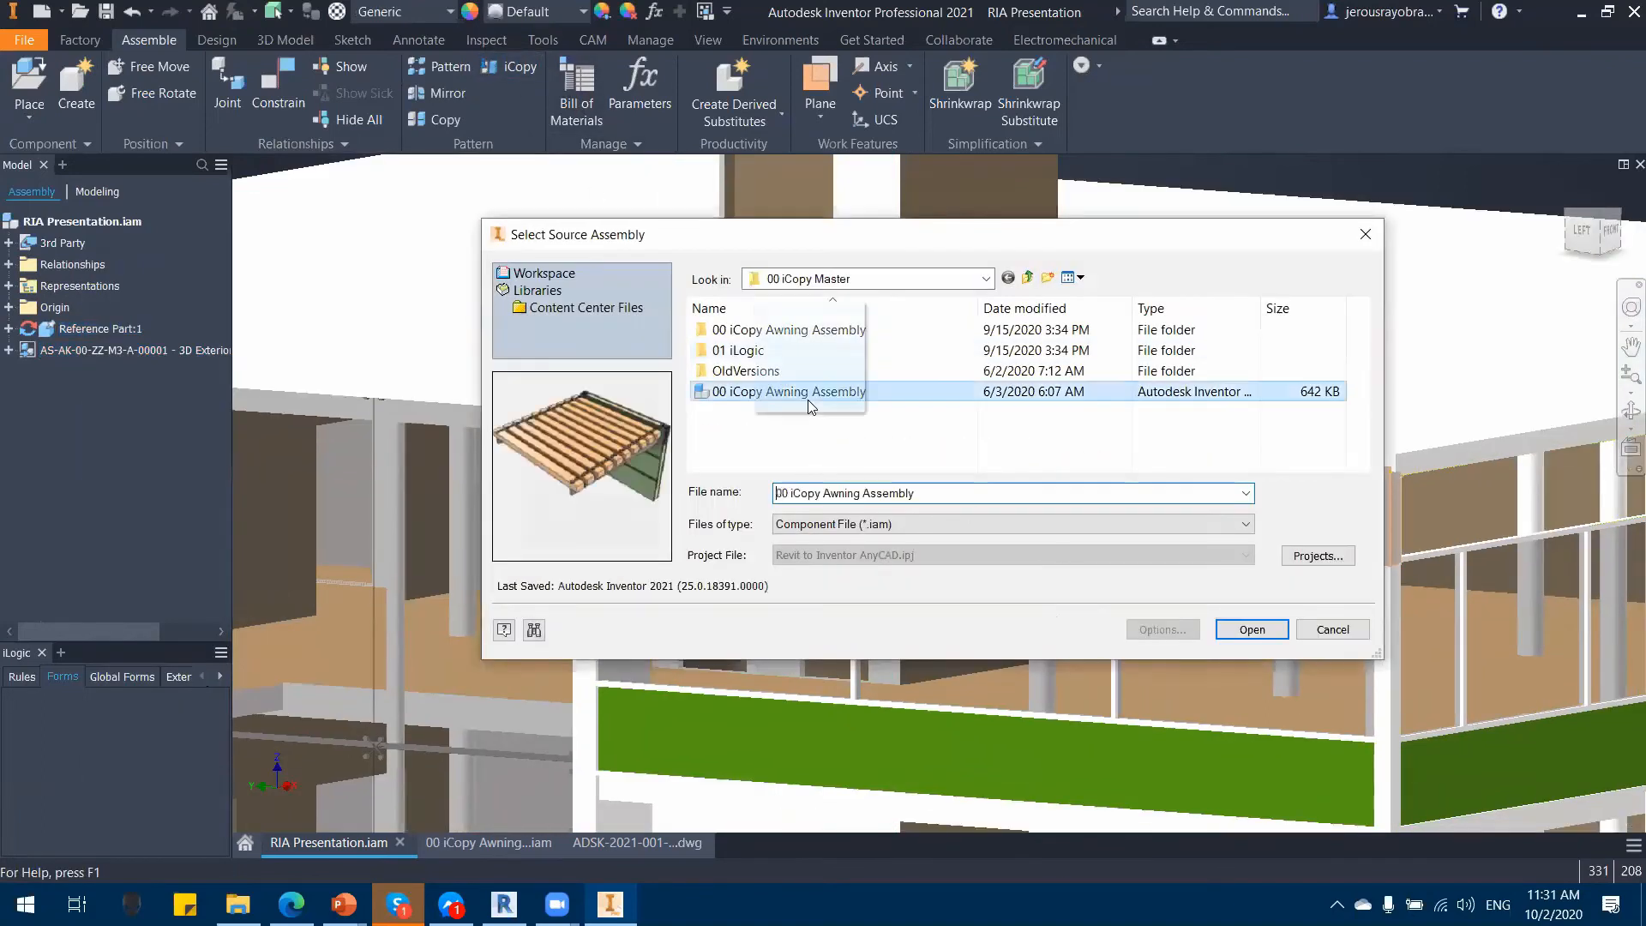
pyautogui.press('Return')
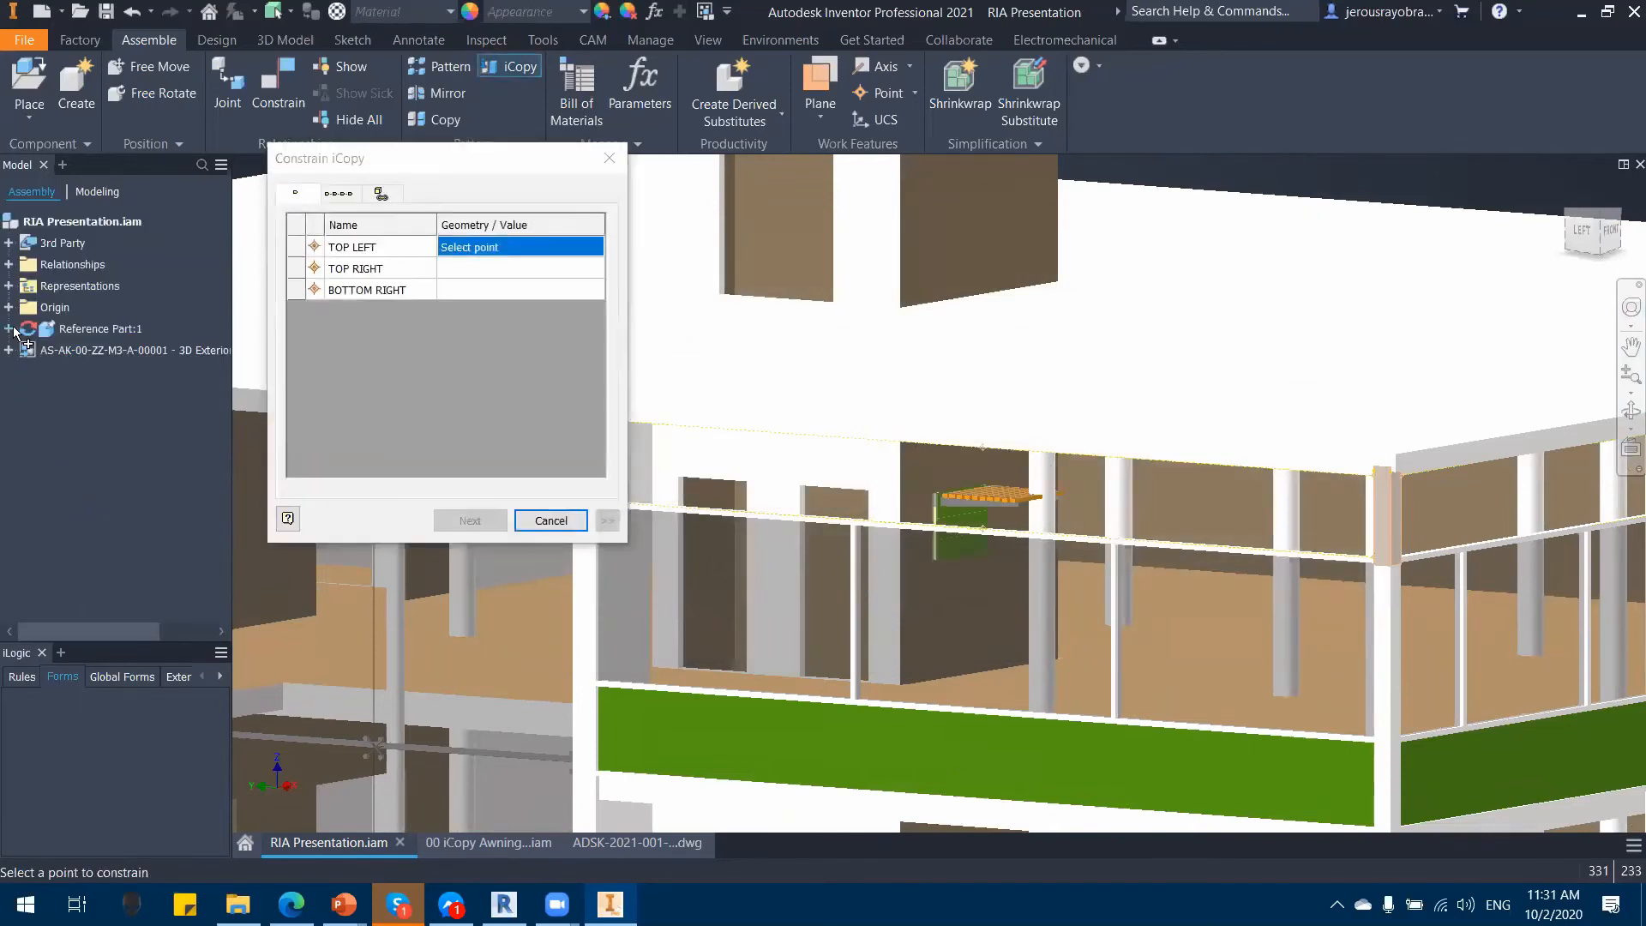
pyautogui.click(86, 307)
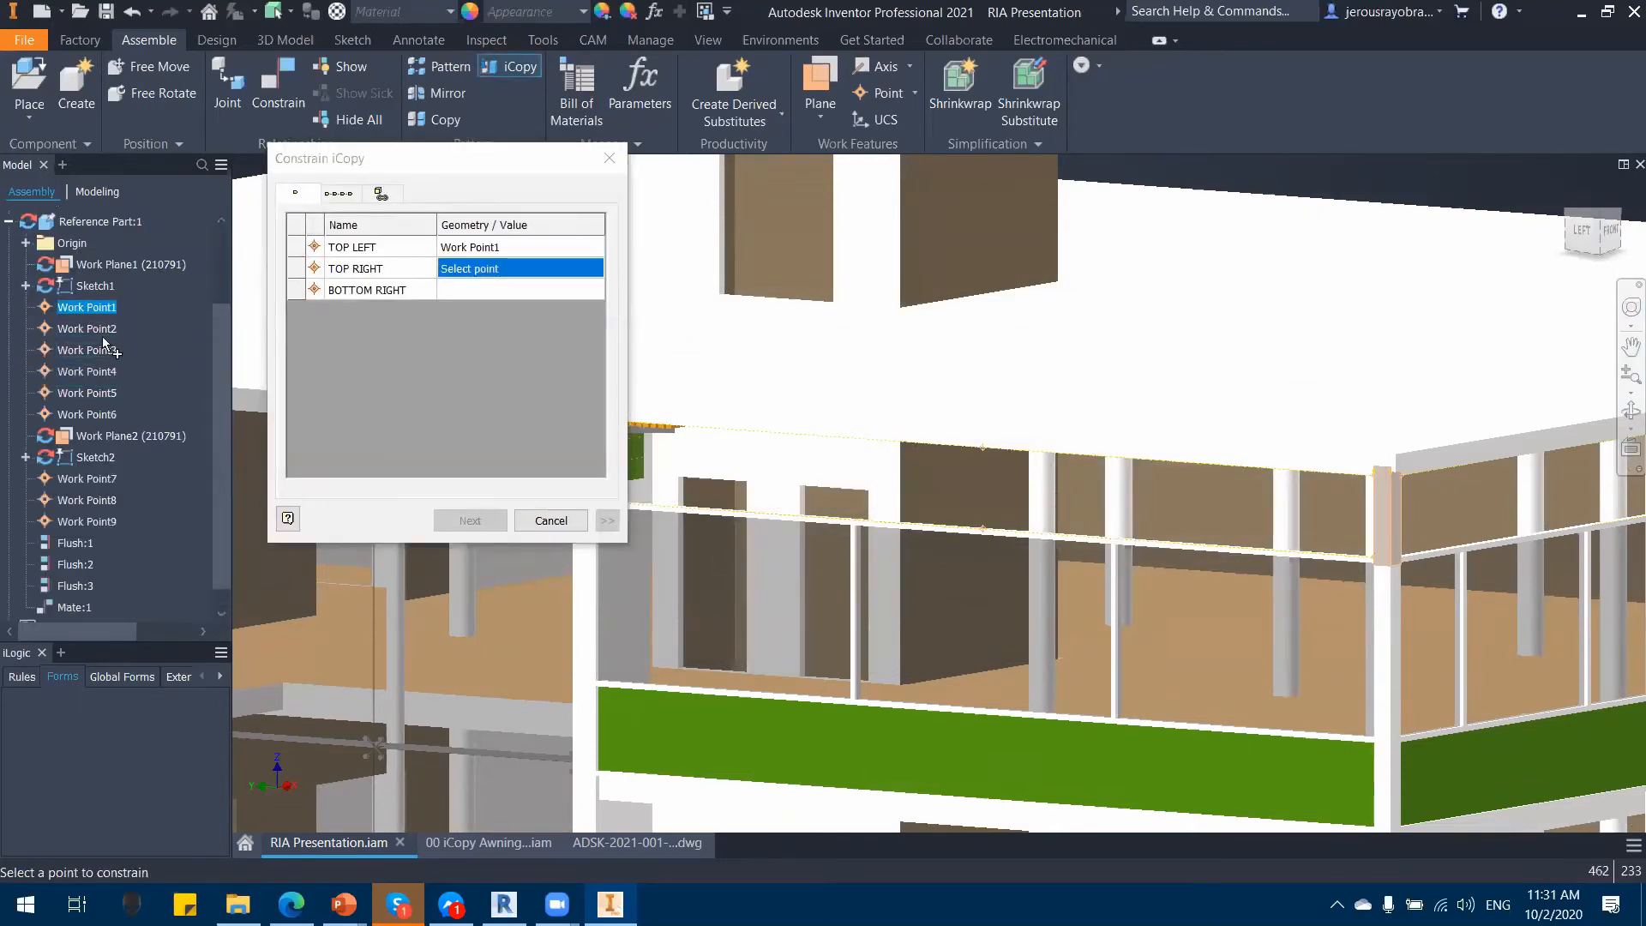
pyautogui.click(100, 343)
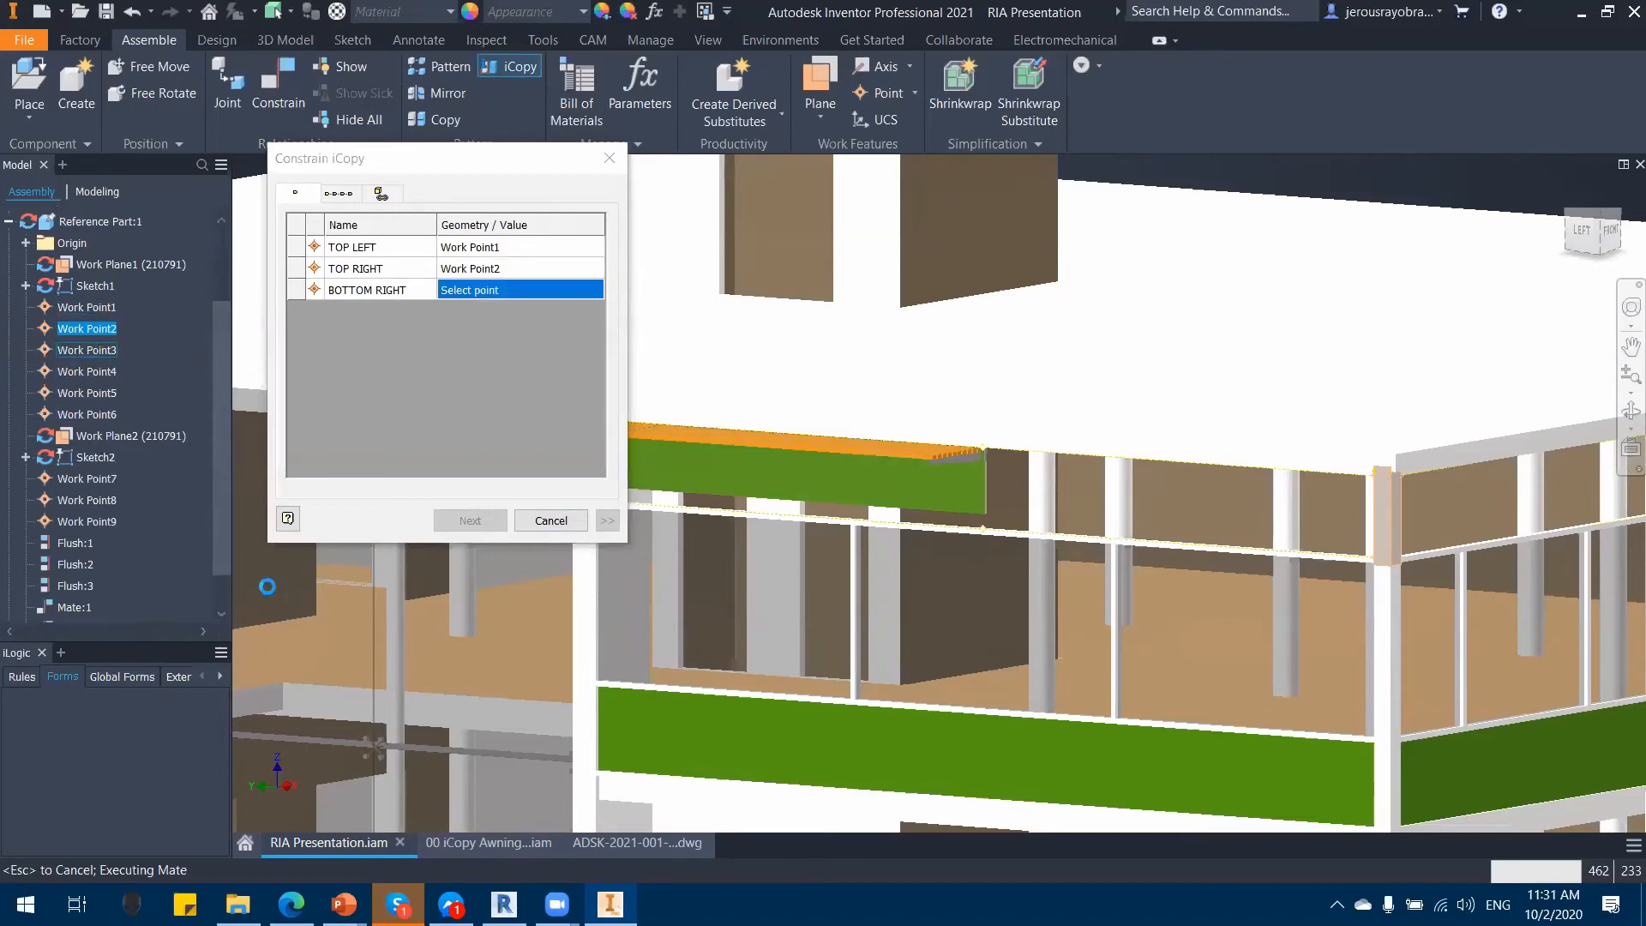
pyautogui.moveTo(955, 513); pyautogui.dragTo(1083, 560, button='middle')
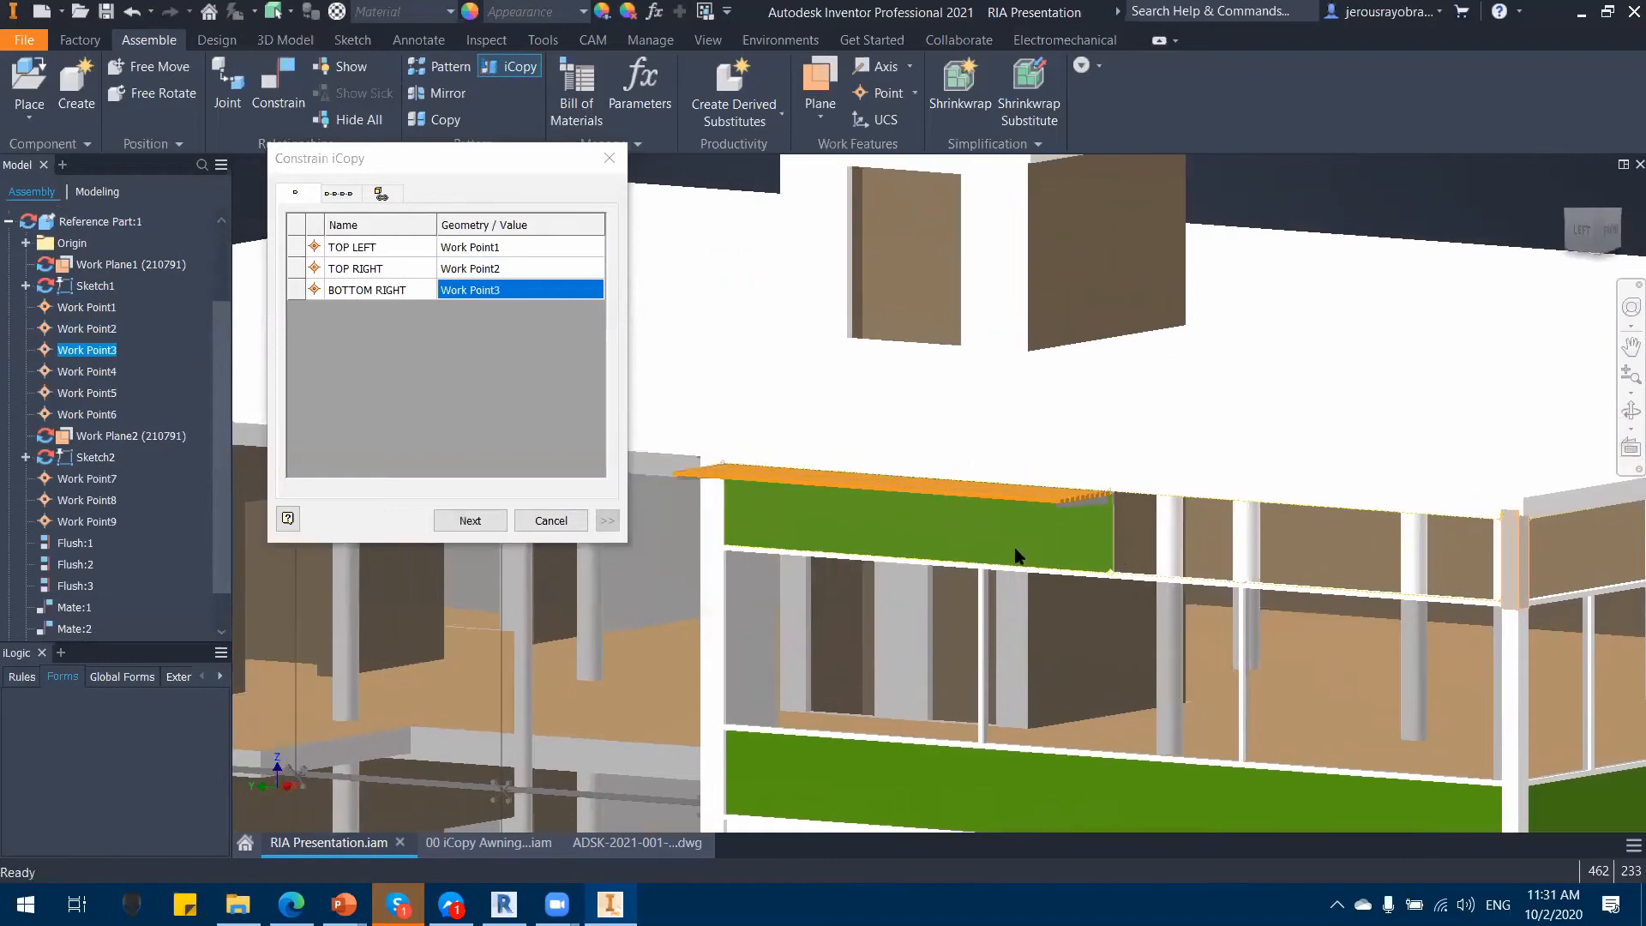
# Step: Generate the first awning on the short facade, reusing standard content and keeping the proposed file names and destination path
pyautogui.click(476, 521)
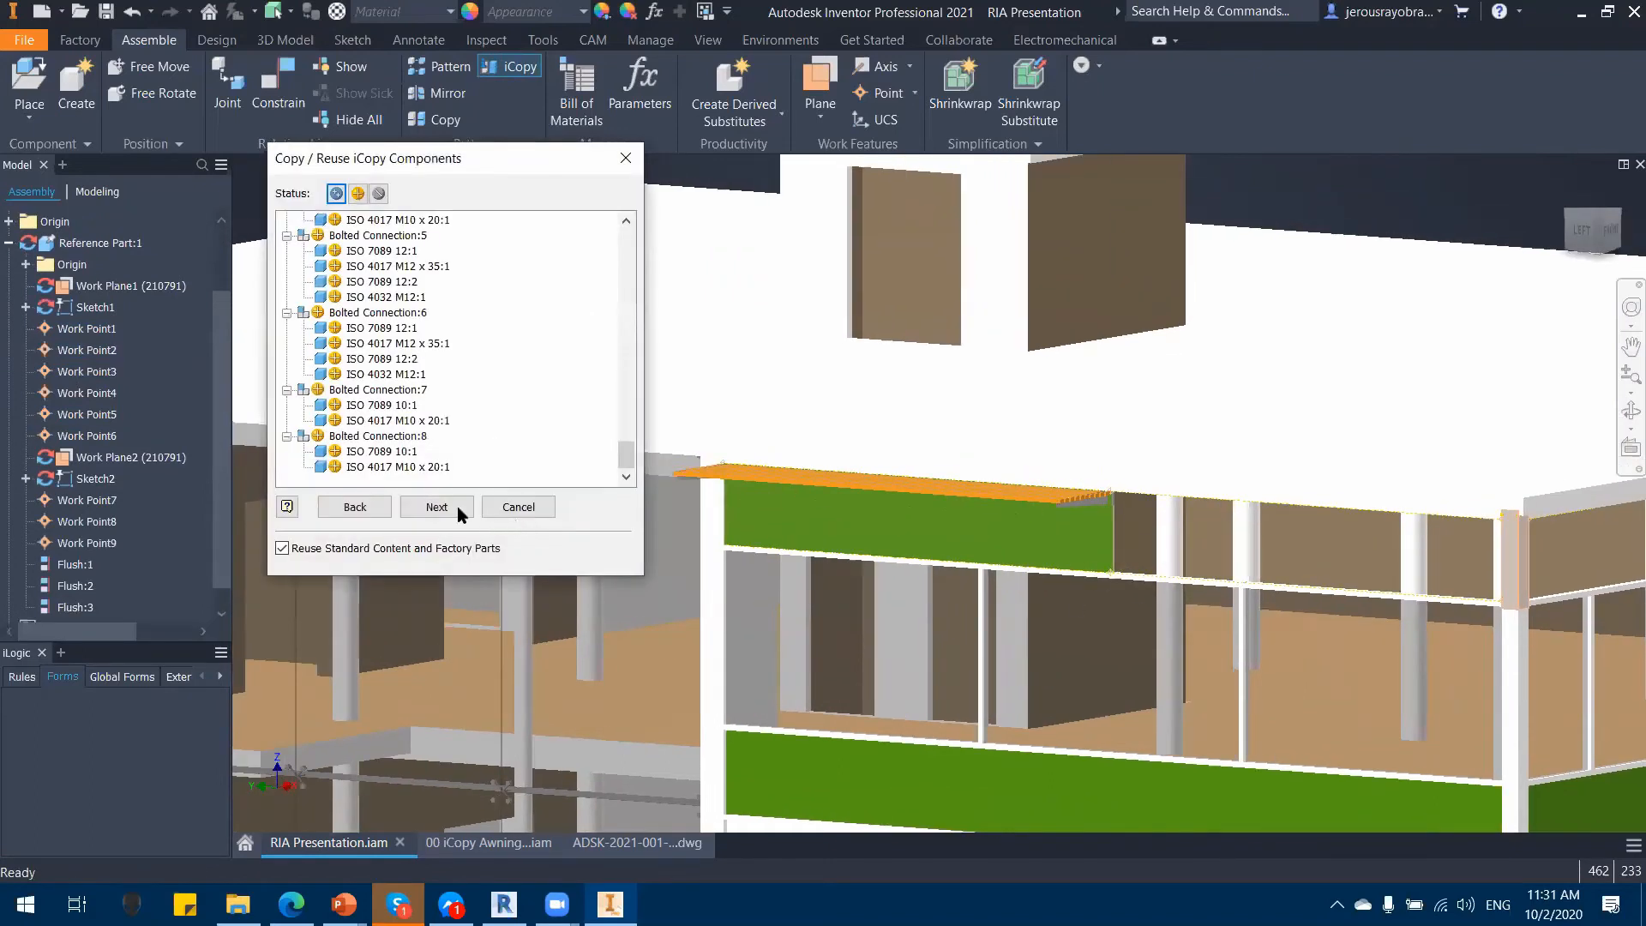
pyautogui.click(436, 512)
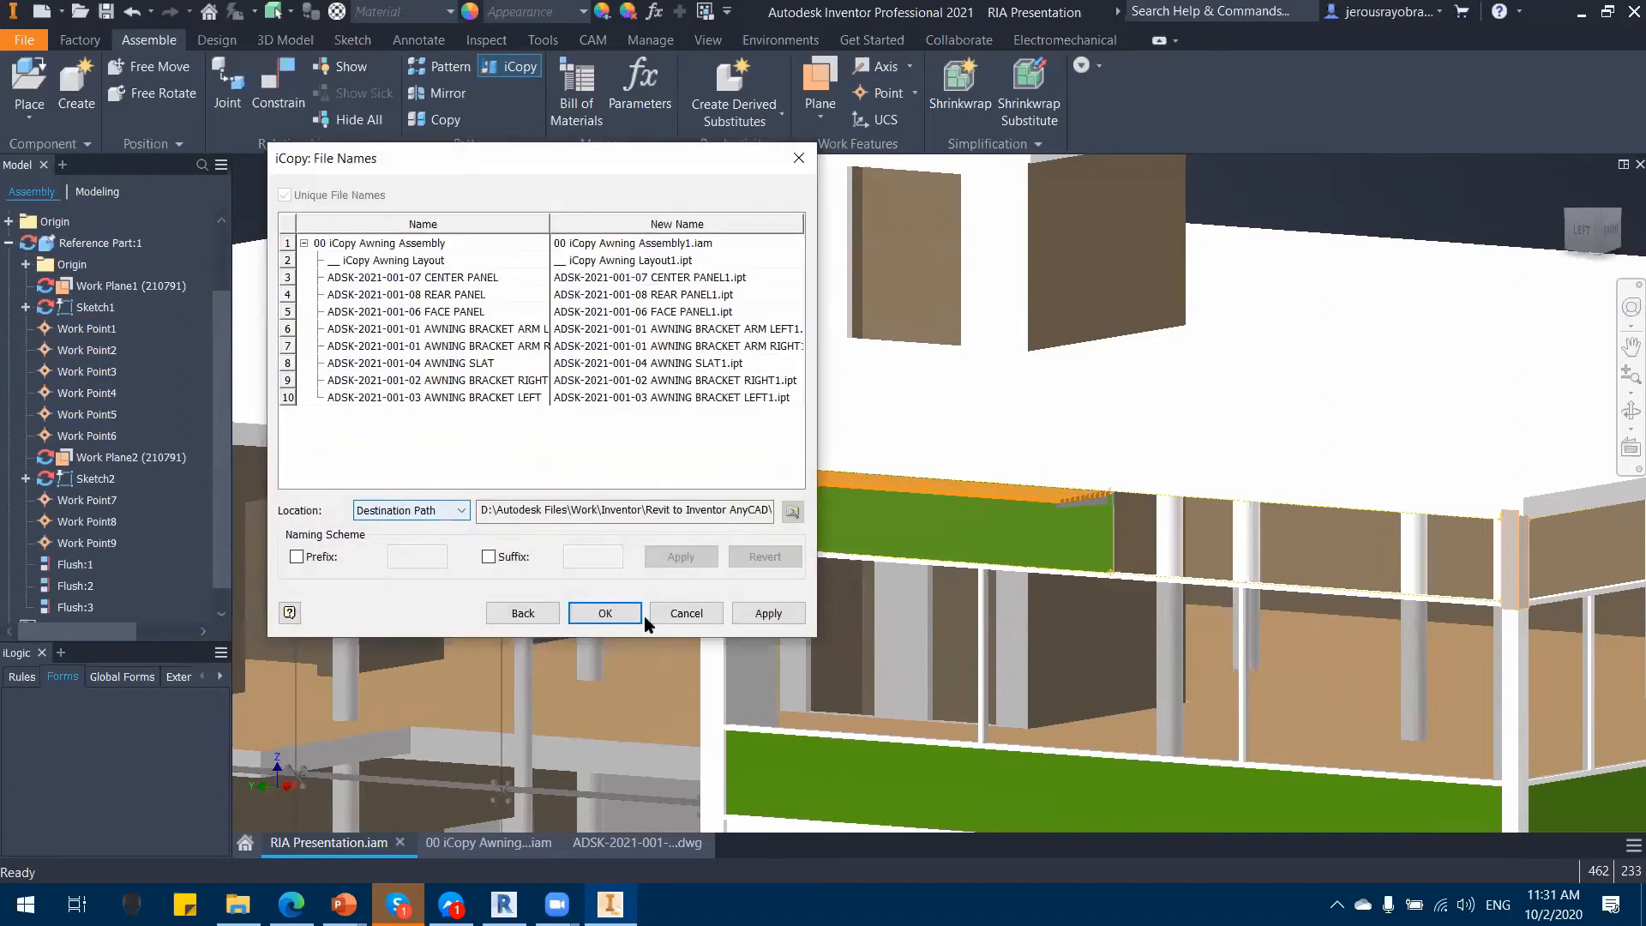
pyautogui.click(621, 618)
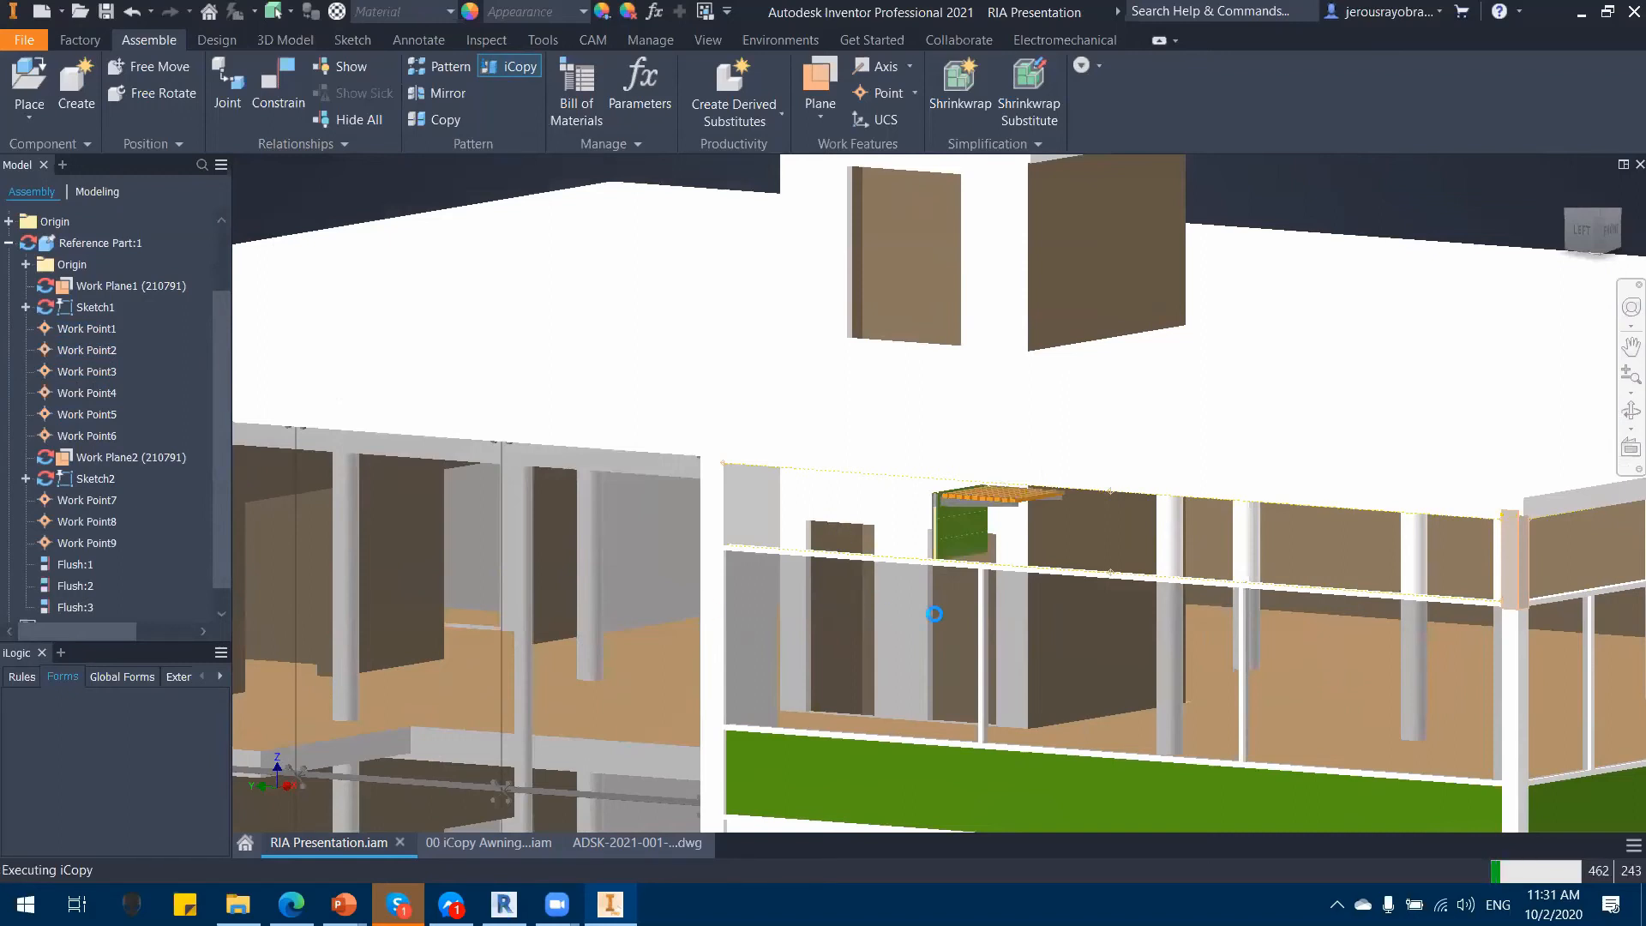
pyautogui.scroll(5, 935, 614)
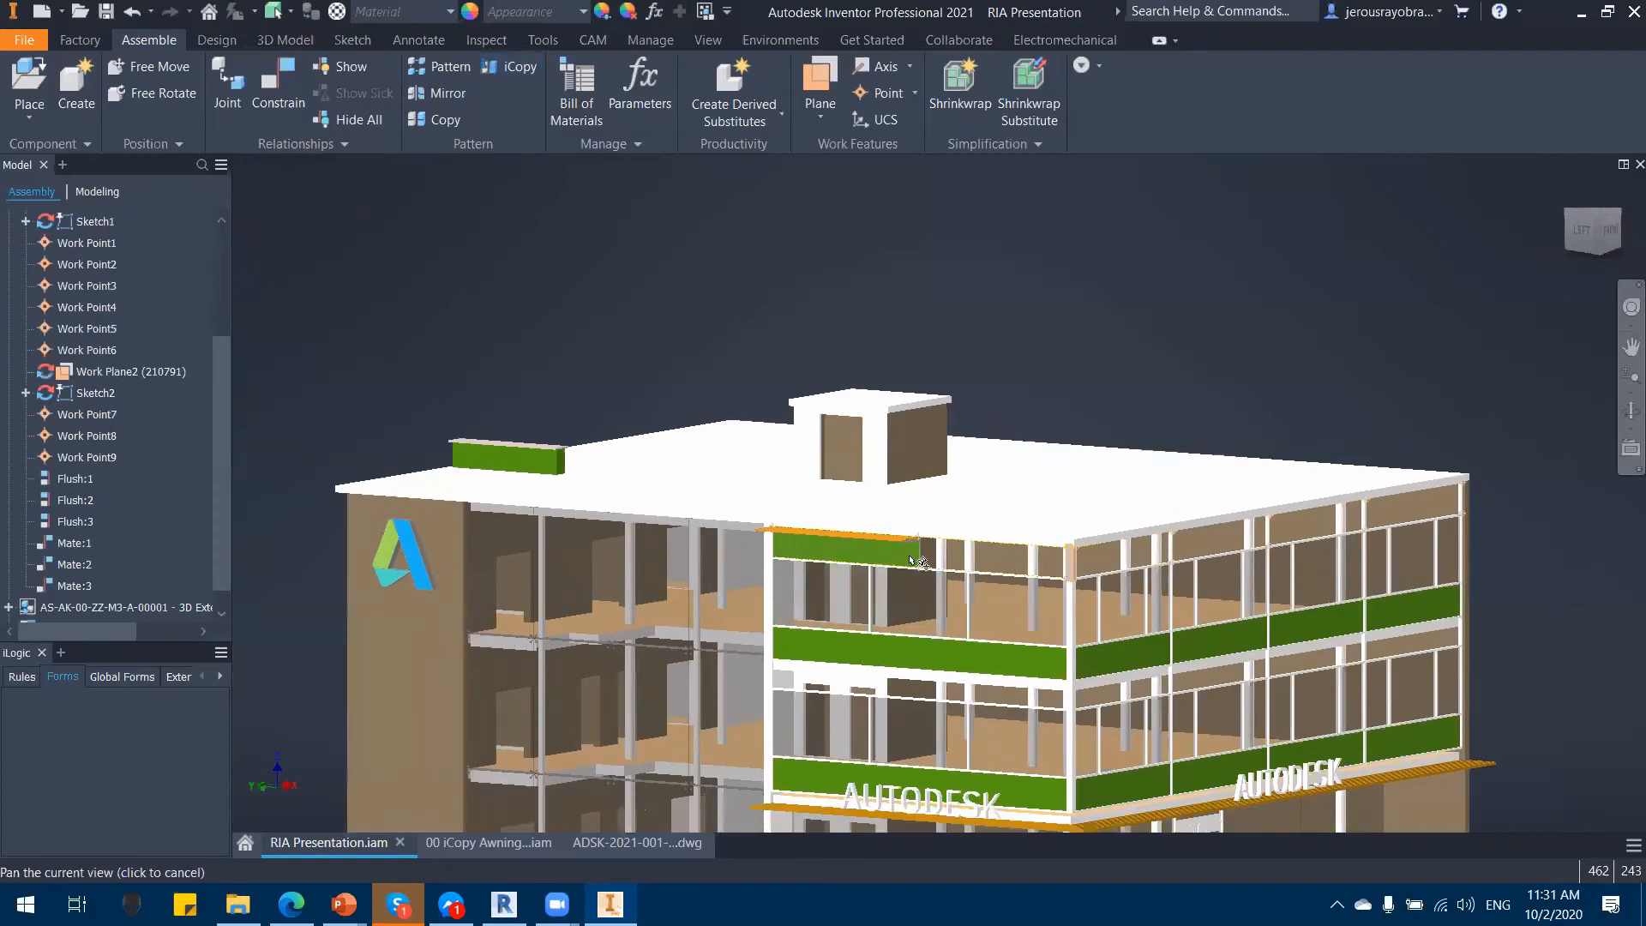
pyautogui.scroll(-6, 950, 569)
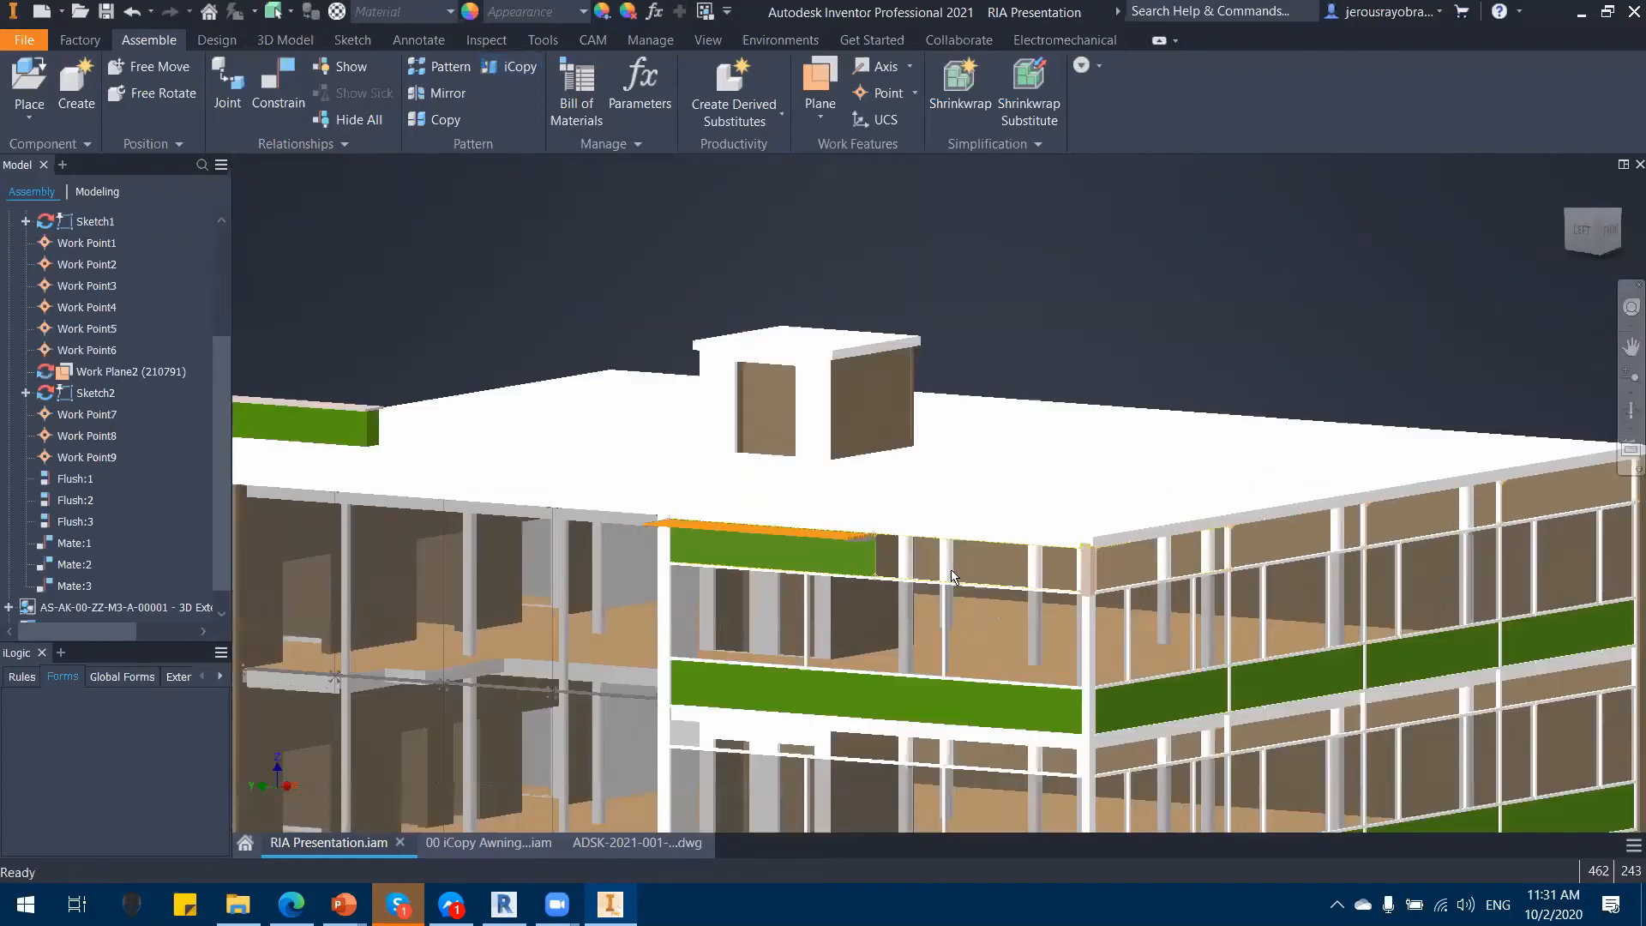
# Step: Start another iCopy of 00 iCopy Awning Assembly and constrain its three points to Work Point4, Work Point5 and Work Point6
pyautogui.scroll(6, 593, 378)
pyautogui.click(525, 68)
pyautogui.click(789, 391)
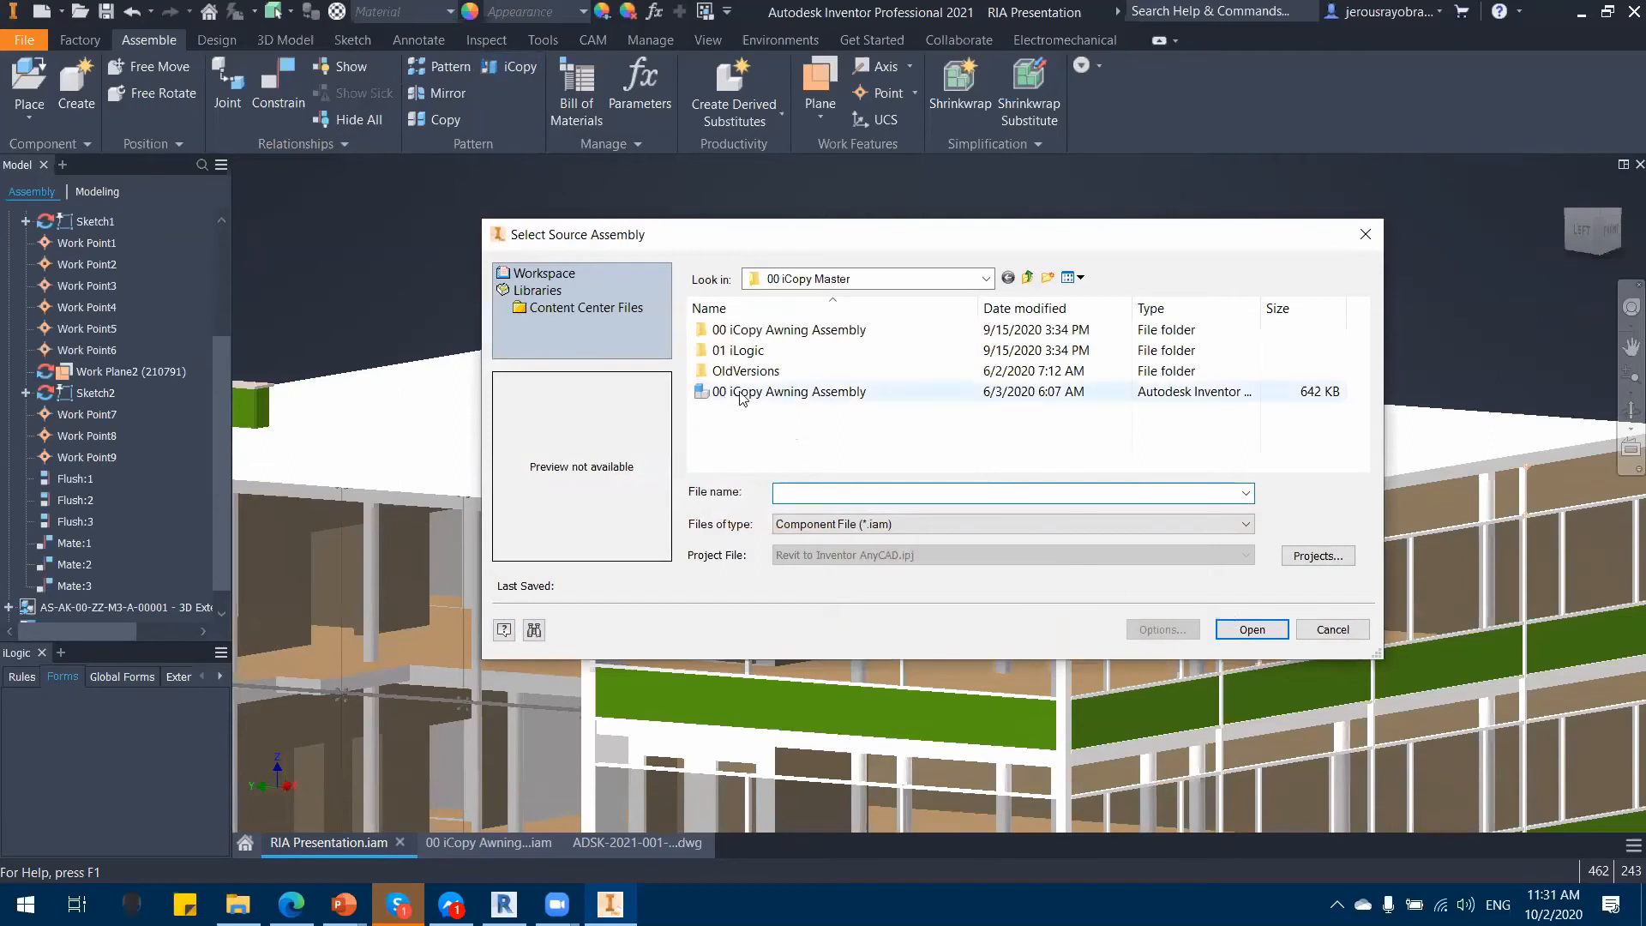
pyautogui.click(1252, 633)
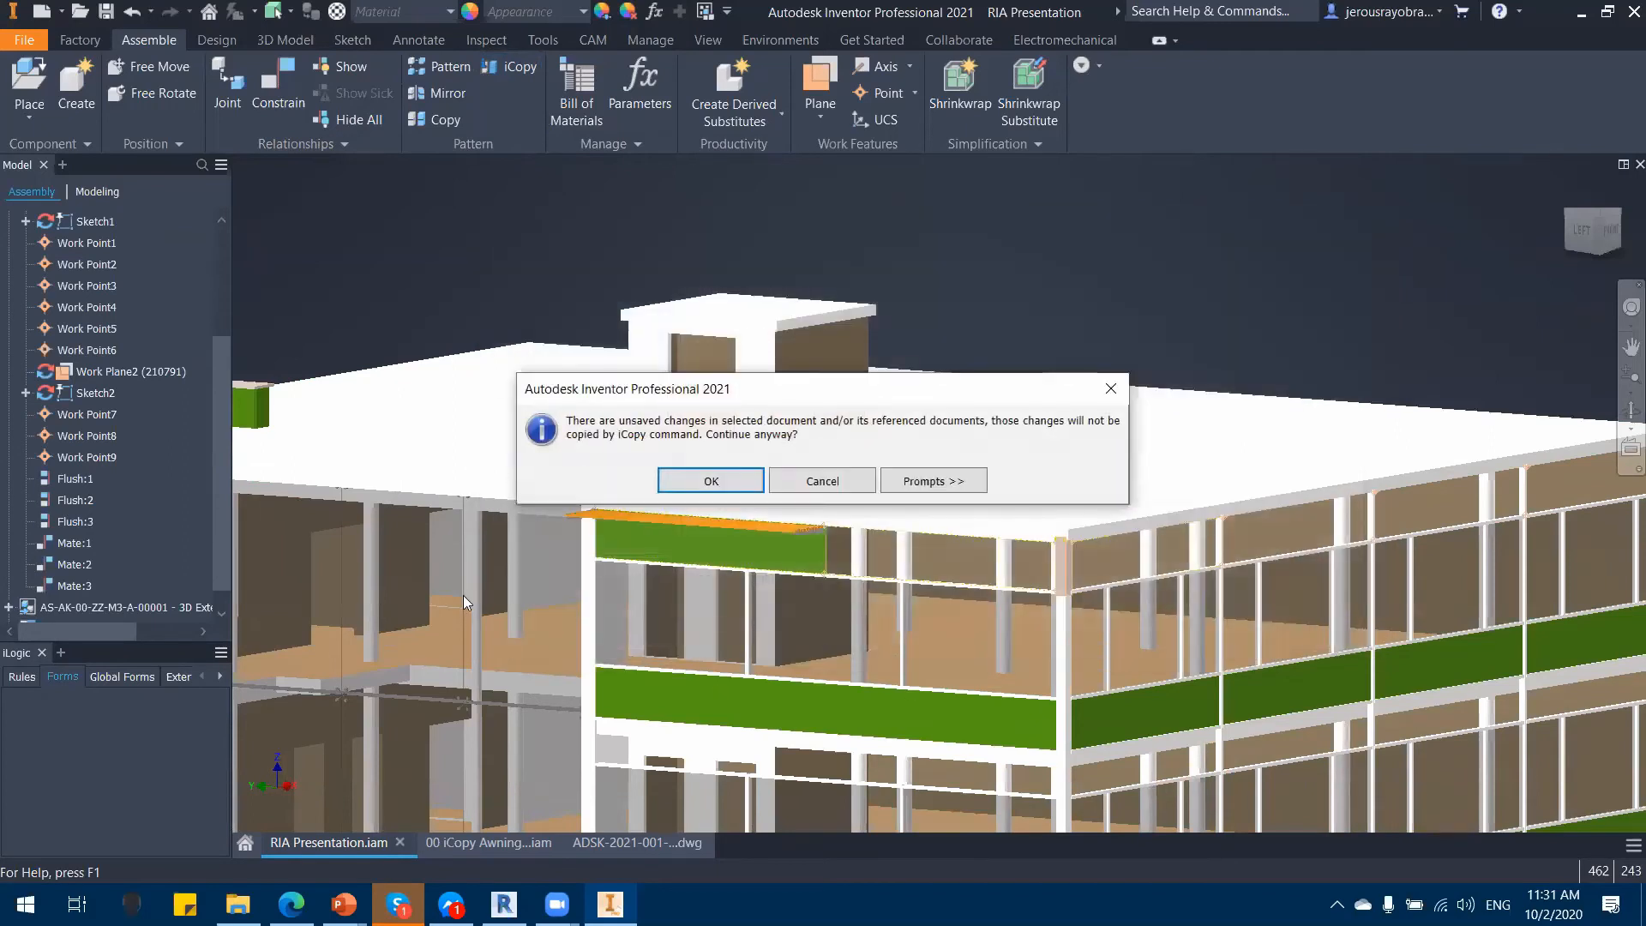
pyautogui.click(709, 483)
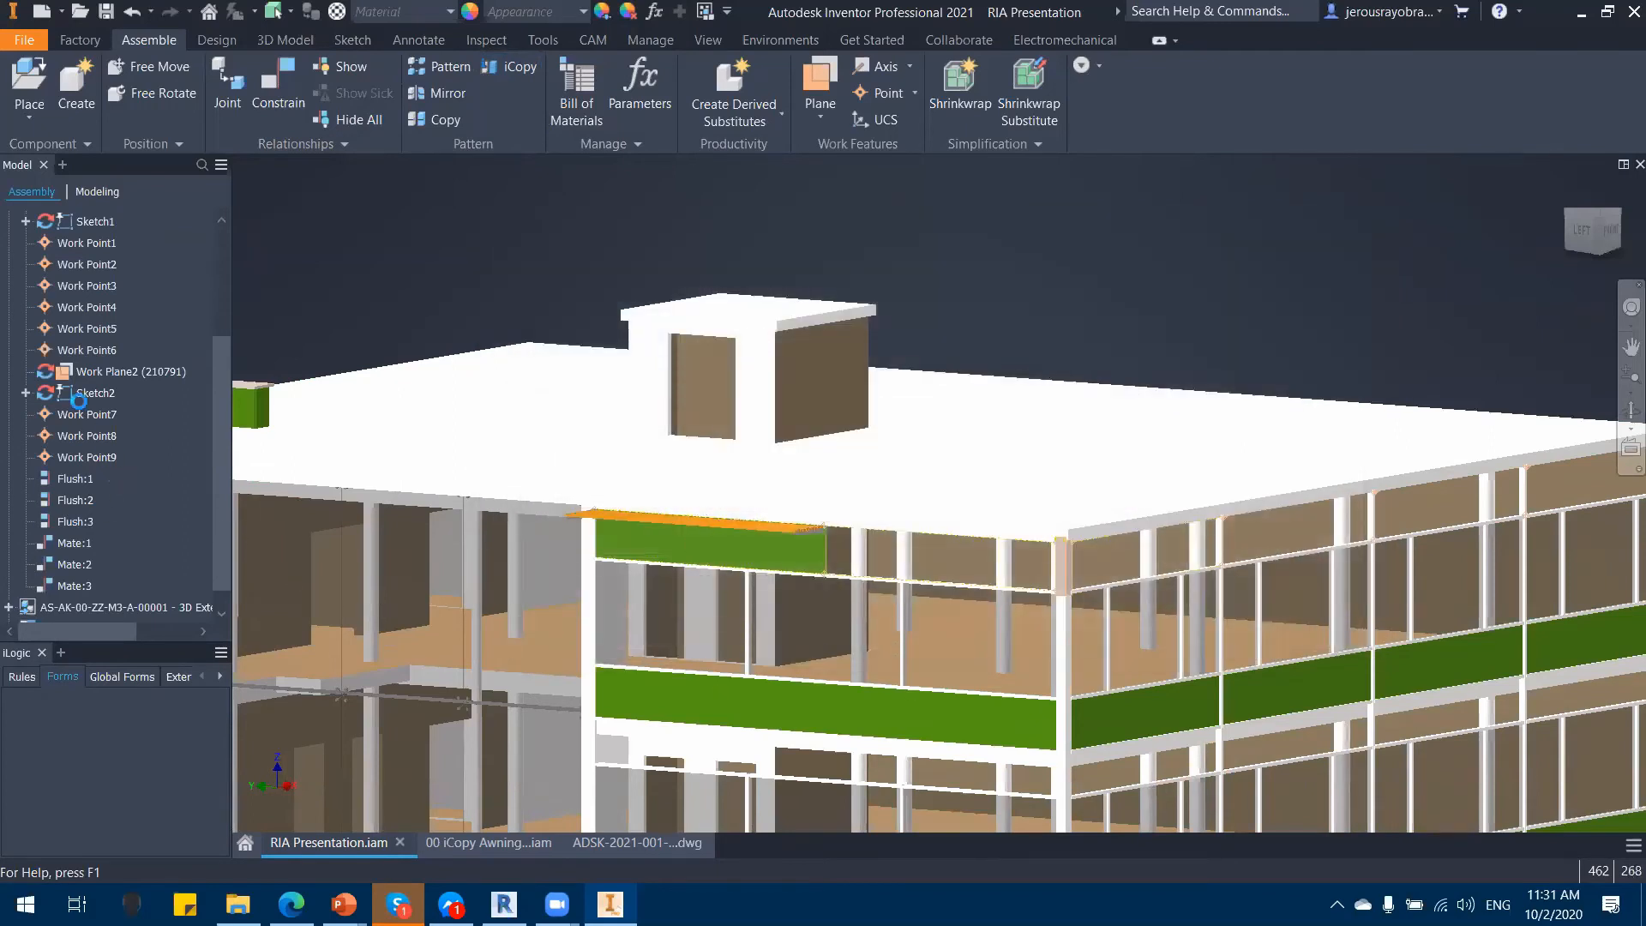
pyautogui.click(96, 296)
pyautogui.click(99, 330)
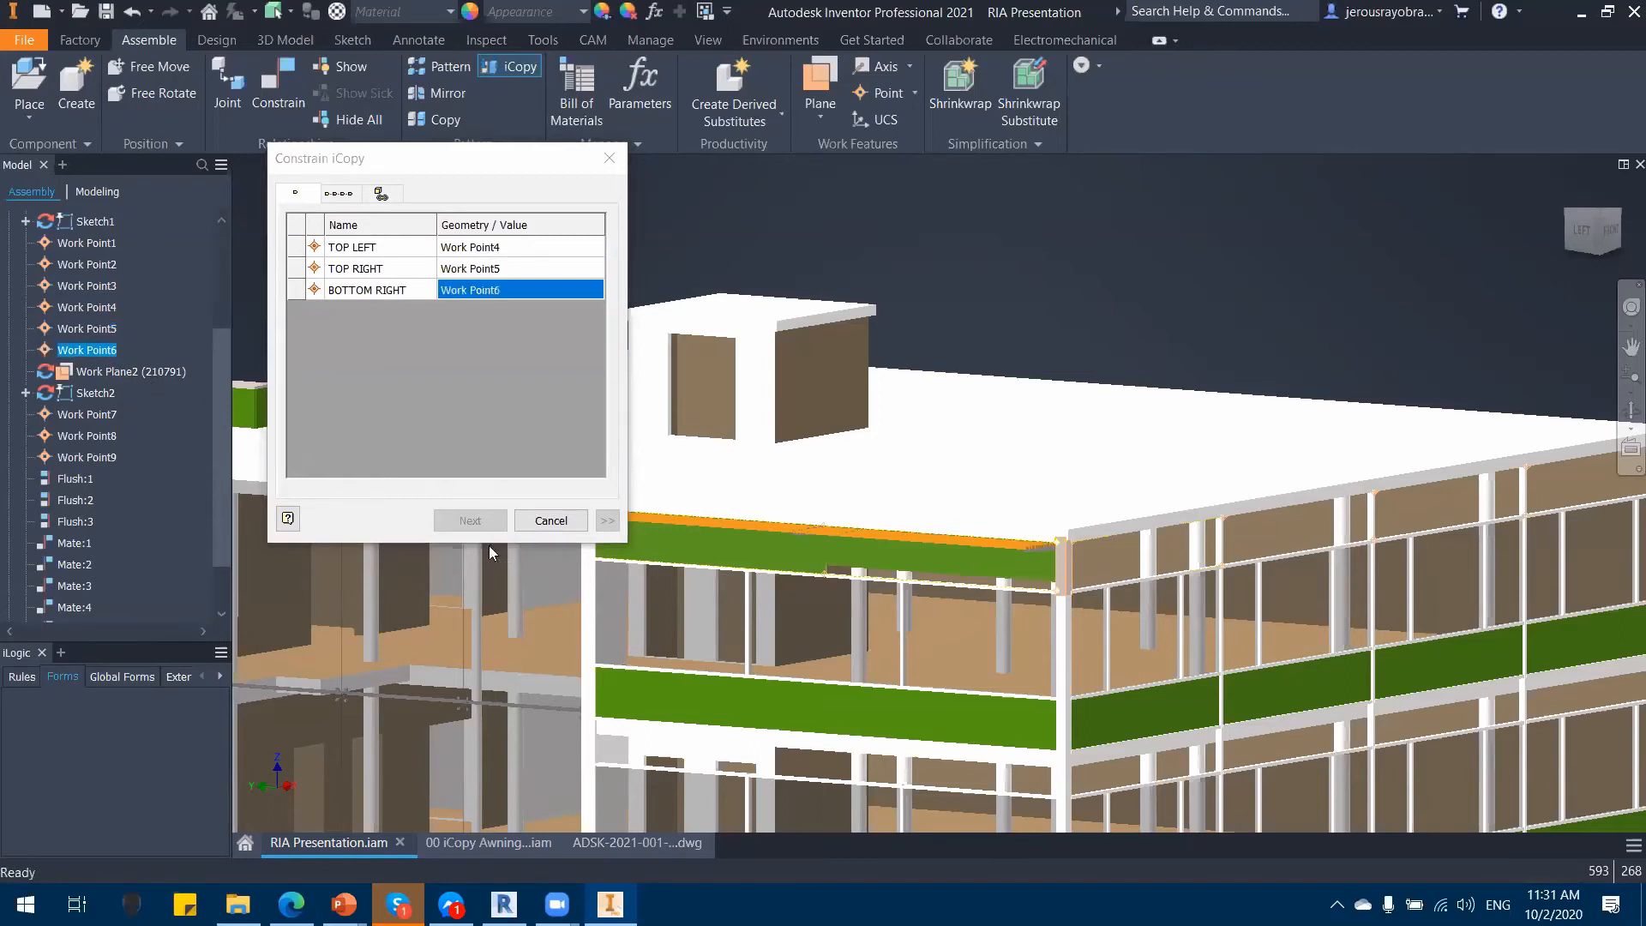
# Step: Generate the second awning beside the first one, accepting the component reuse settings and proposed file names
pyautogui.click(470, 519)
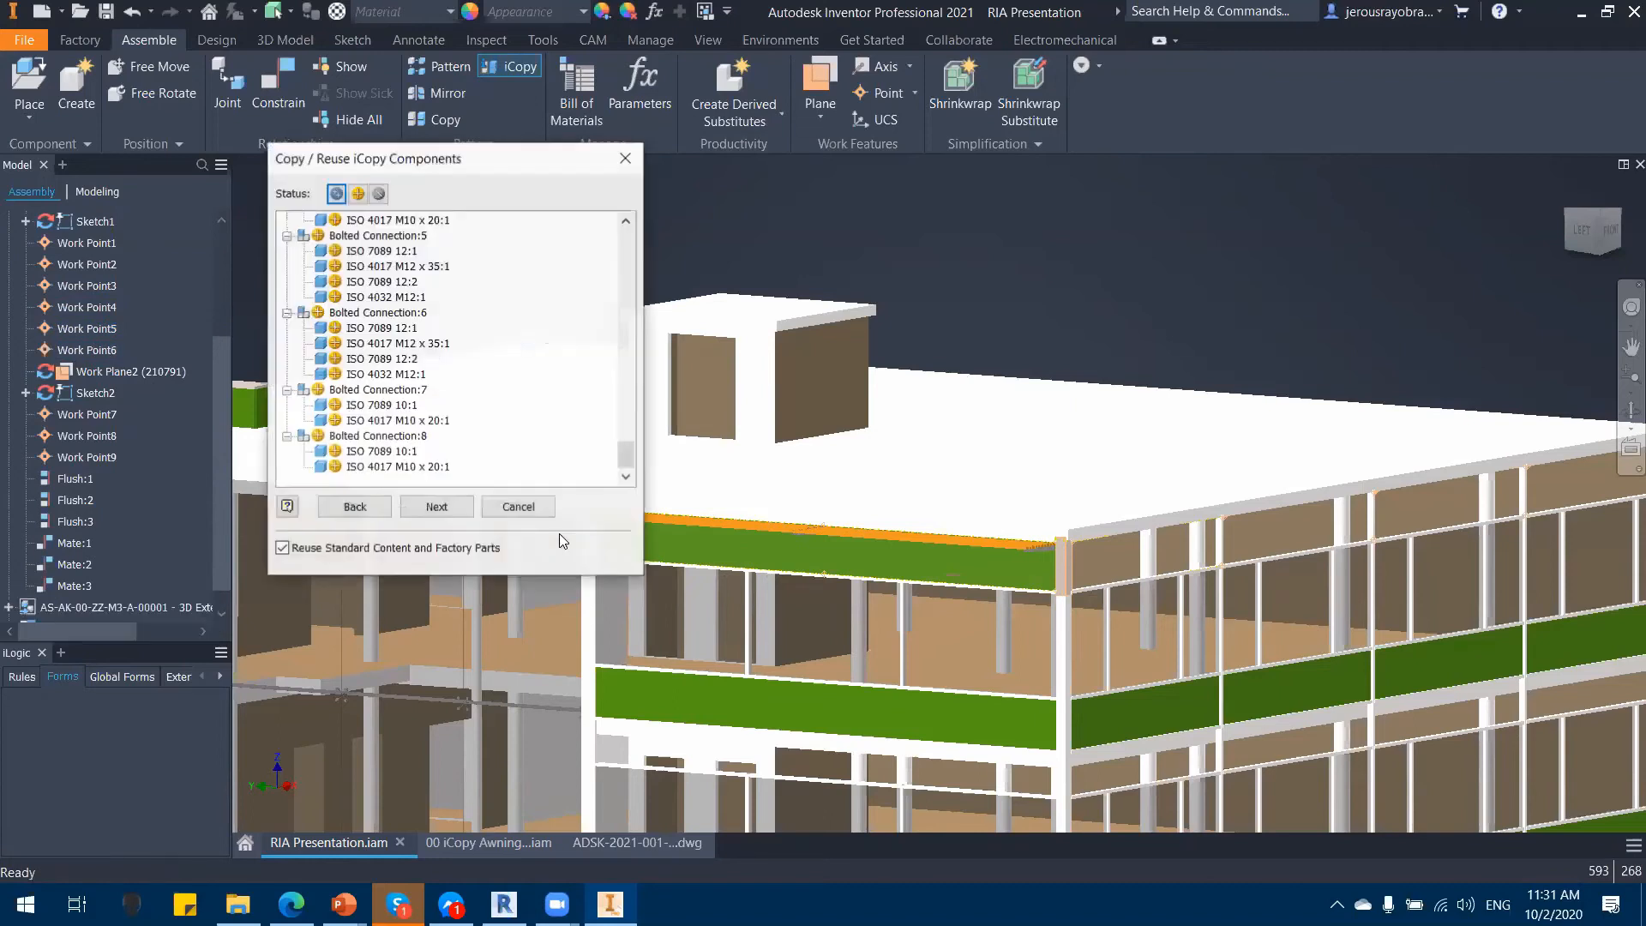
pyautogui.click(420, 507)
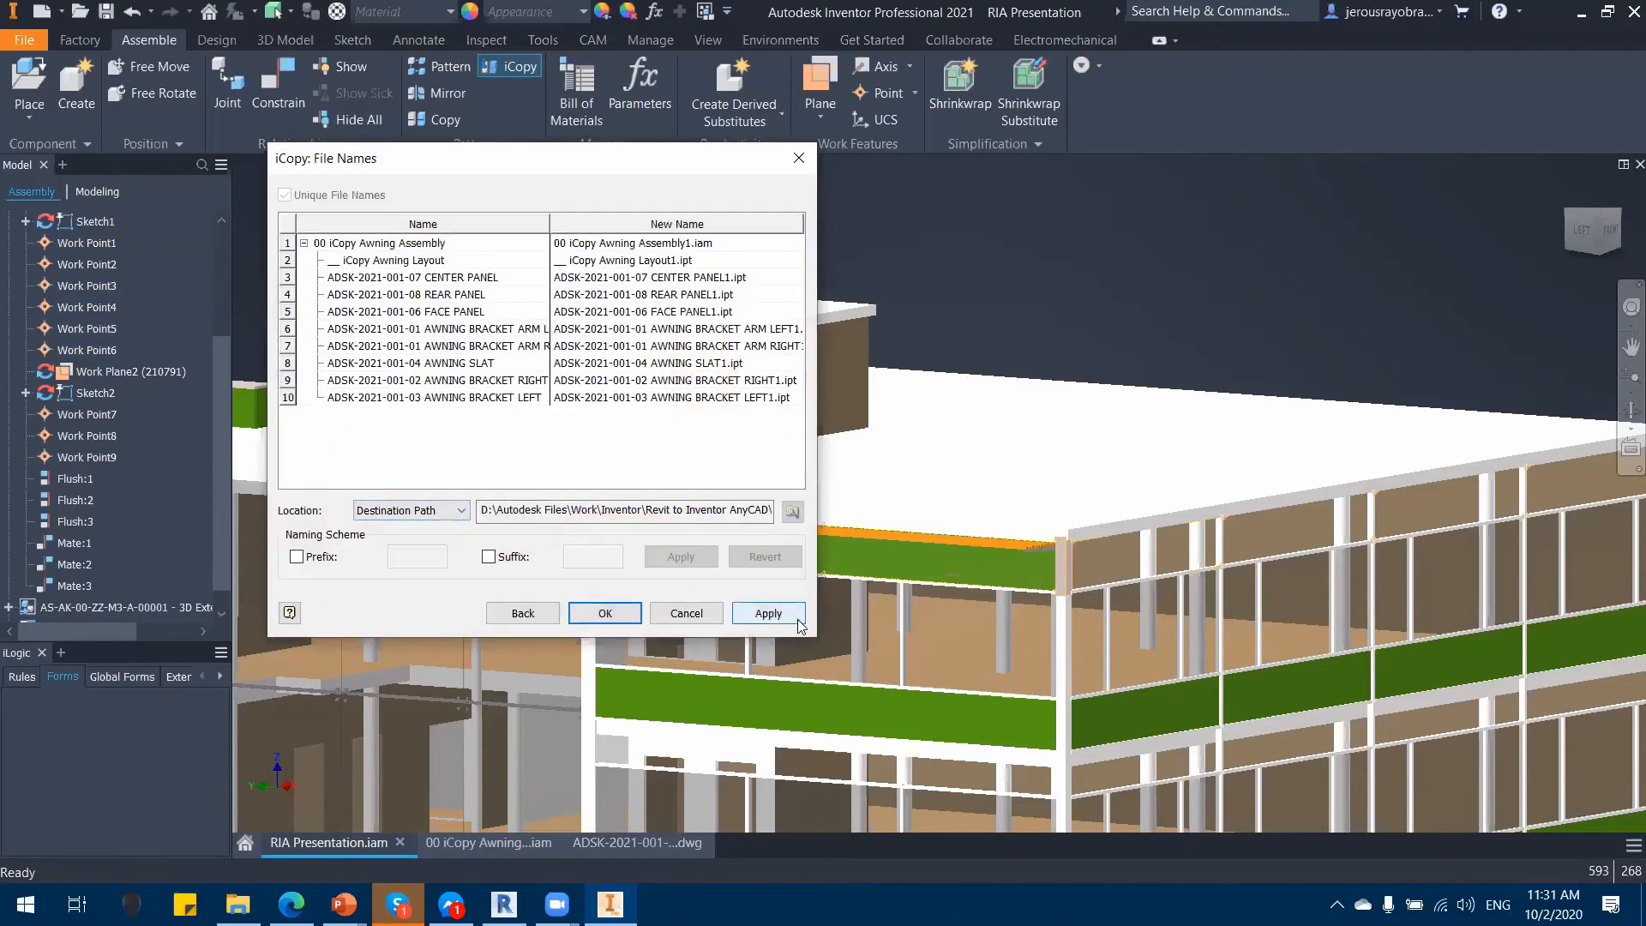
pyautogui.click(605, 613)
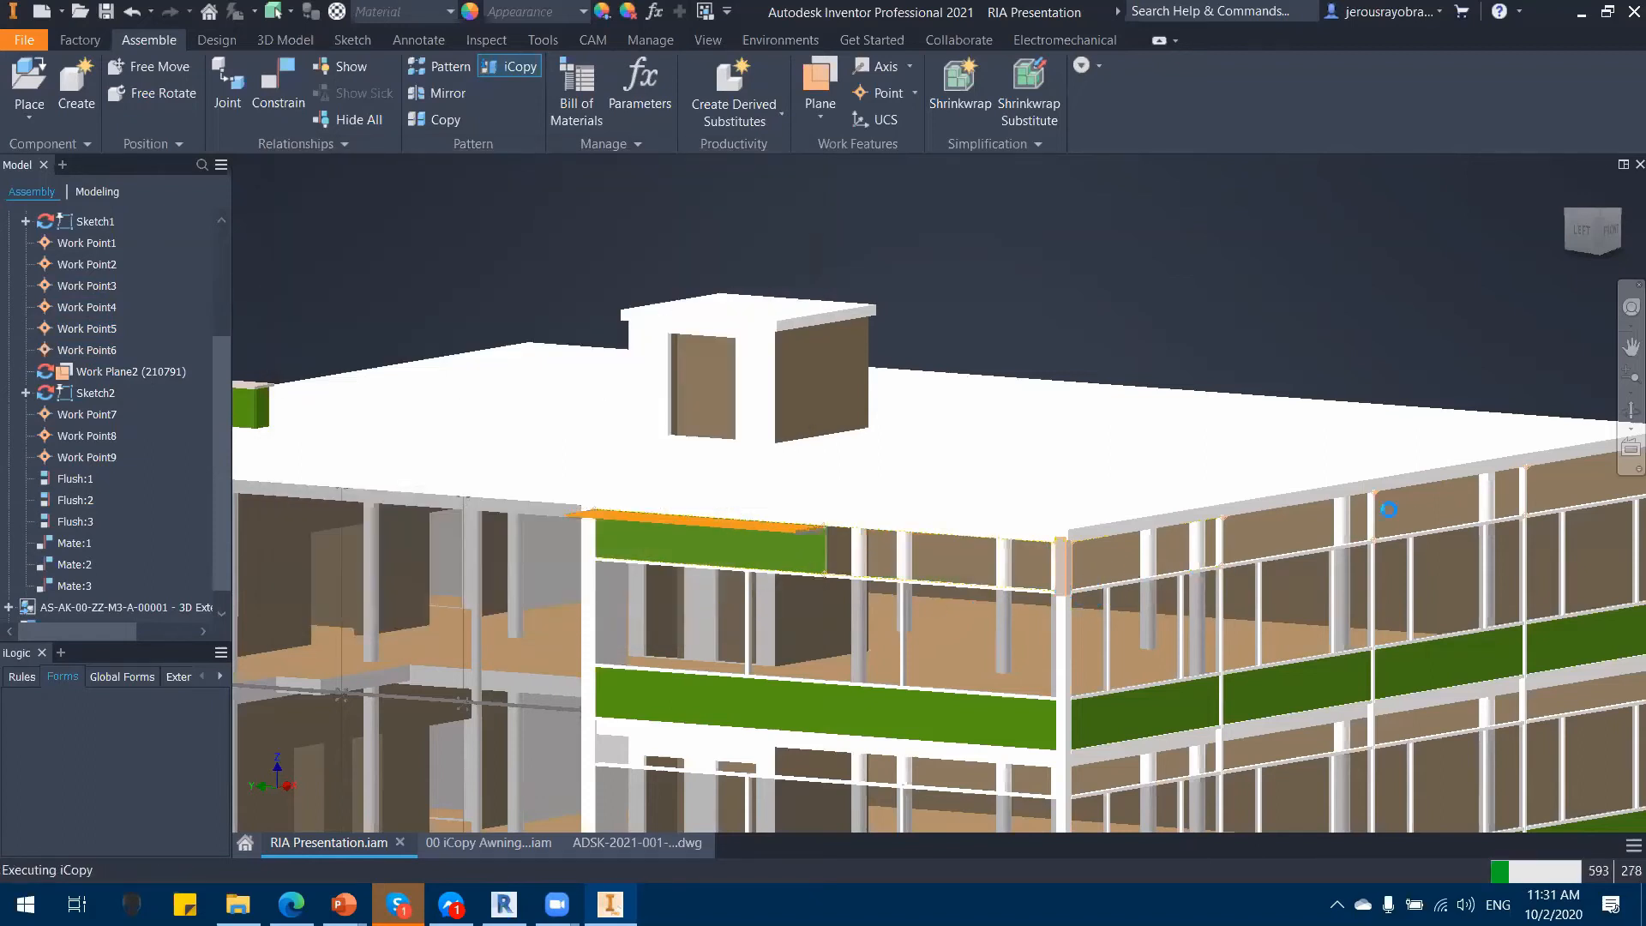
# Step: Start a third iCopy from 00 iCopy Awning Assembly for the long facade, continuing despite the source's unsaved changes
pyautogui.moveTo(1256, 554); pyautogui.dragTo(714, 540, button='middle')
pyautogui.scroll(-3, 799, 546)
pyautogui.click(522, 68)
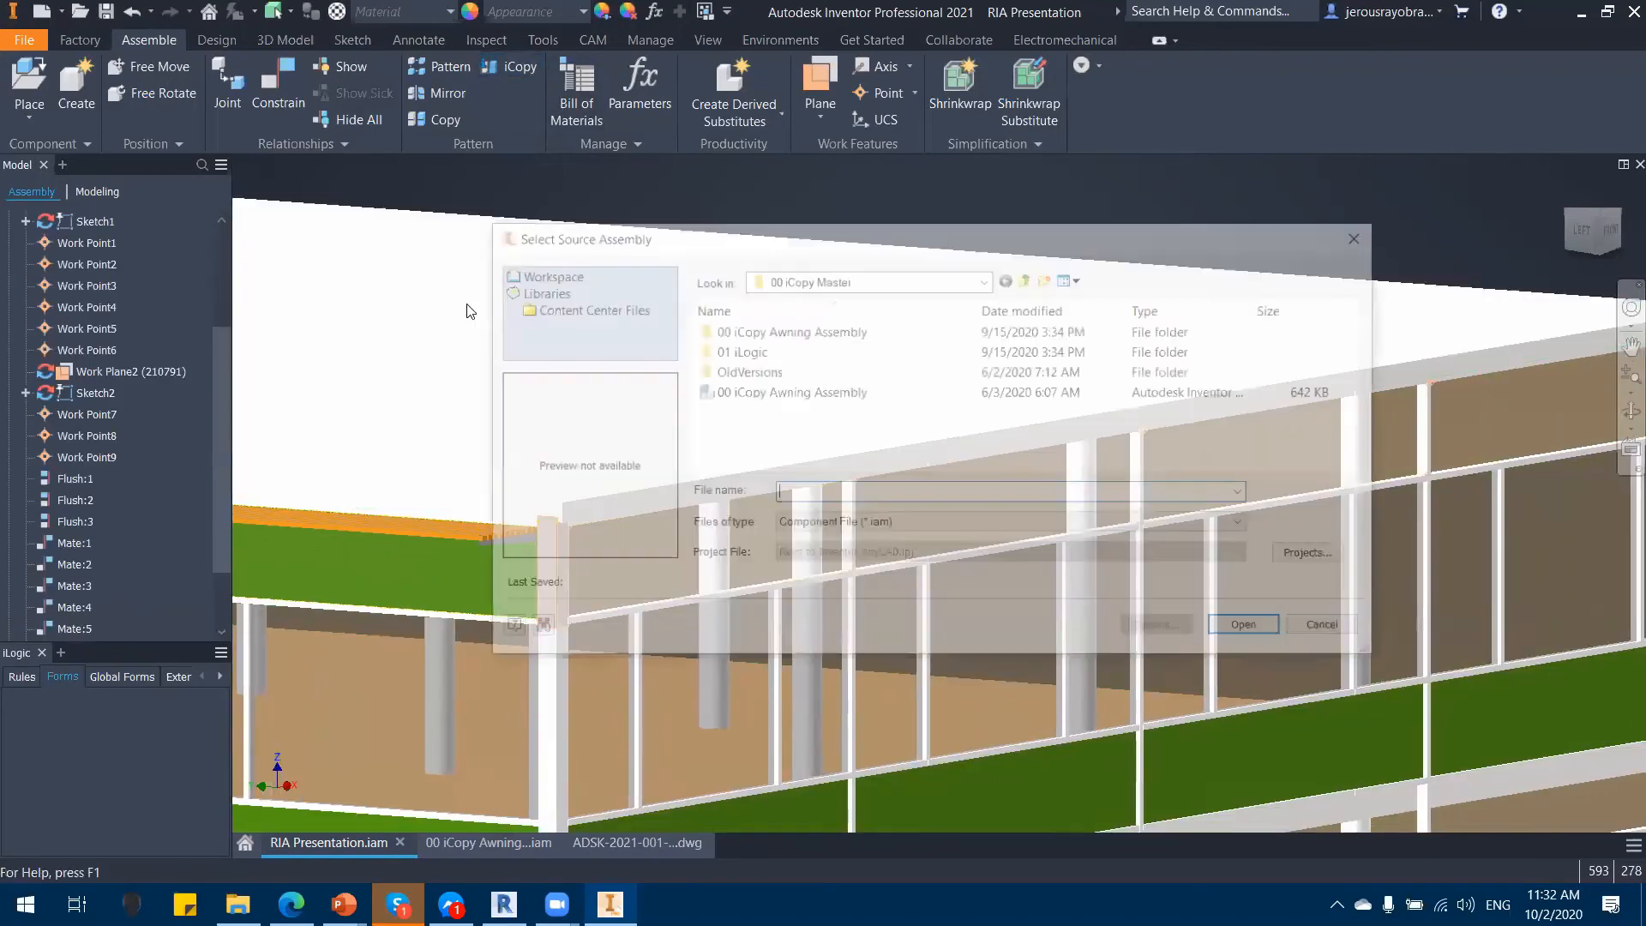
pyautogui.click(788, 392)
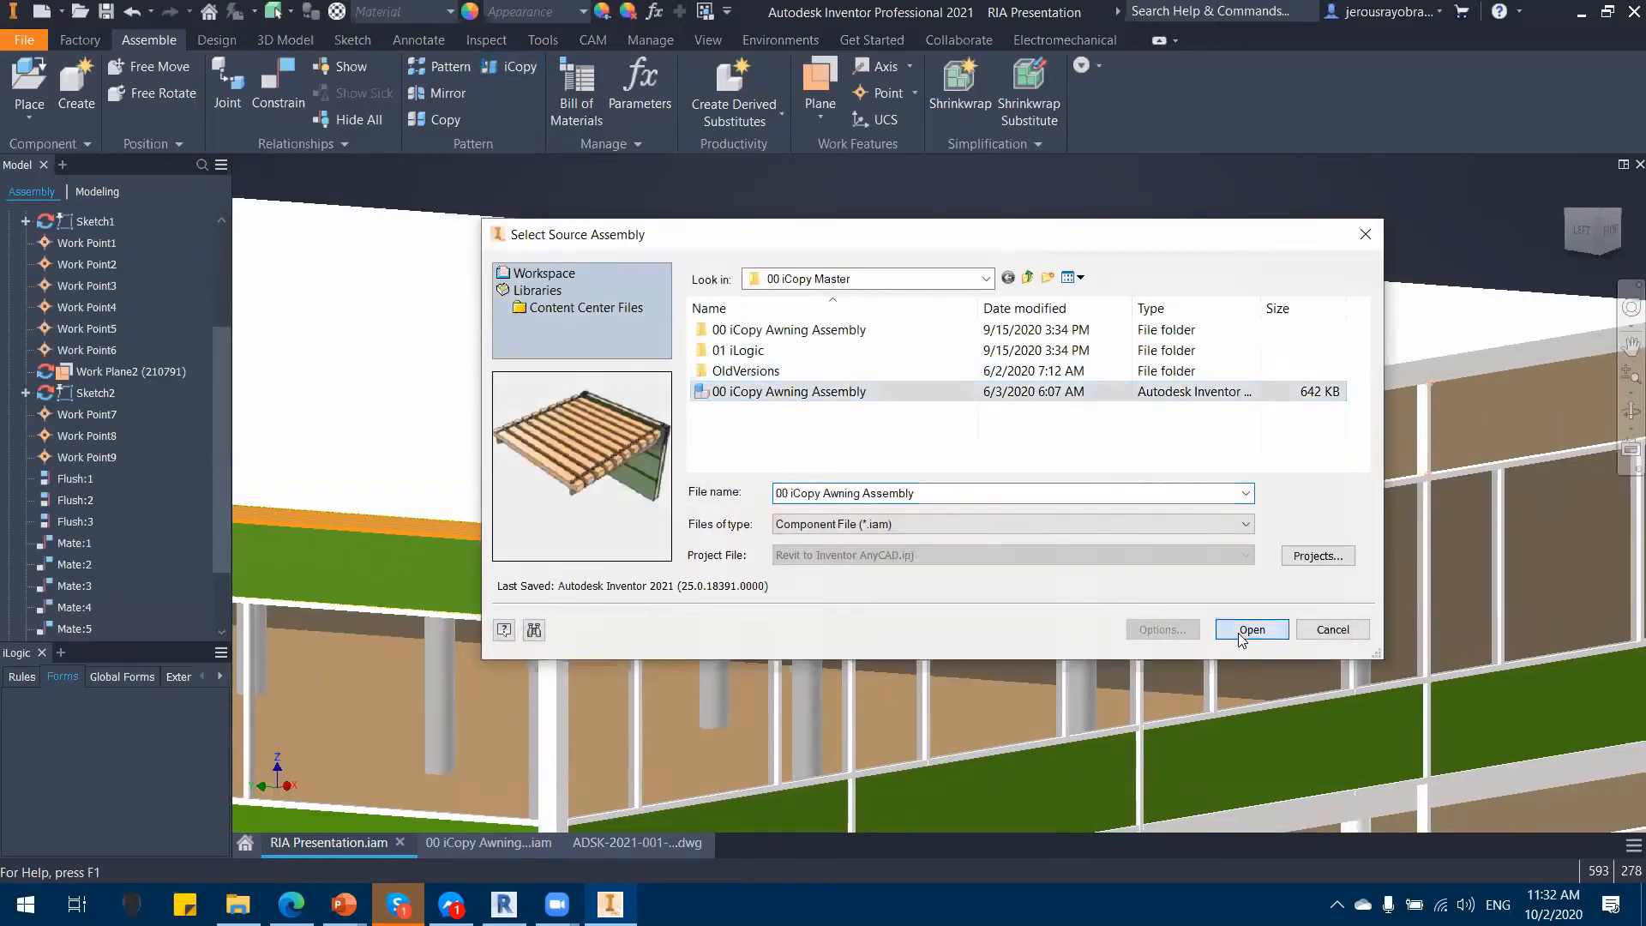
pyautogui.click(1252, 630)
pyautogui.click(738, 485)
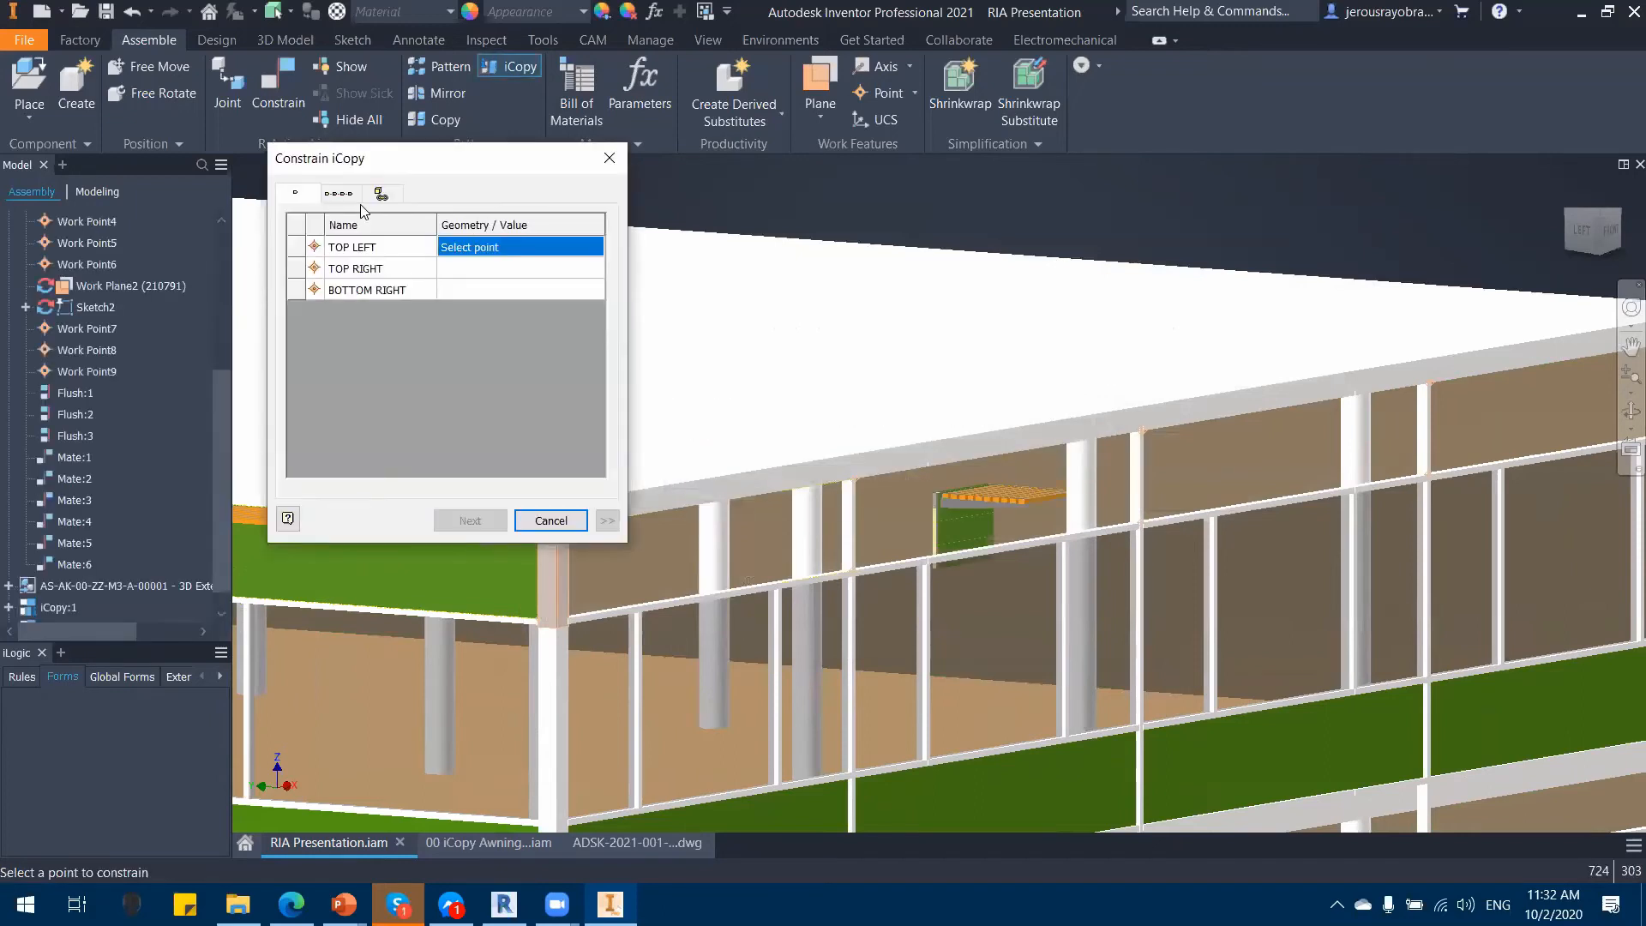
# Step: Constrain the iCopy by feature patterns: Rectangular Pattern1 for TOP LEFT, Rectangular Pattern2 for TOP RIGHT and Work Point9's pattern for BOTTOM RIGHT
pyautogui.click(381, 194)
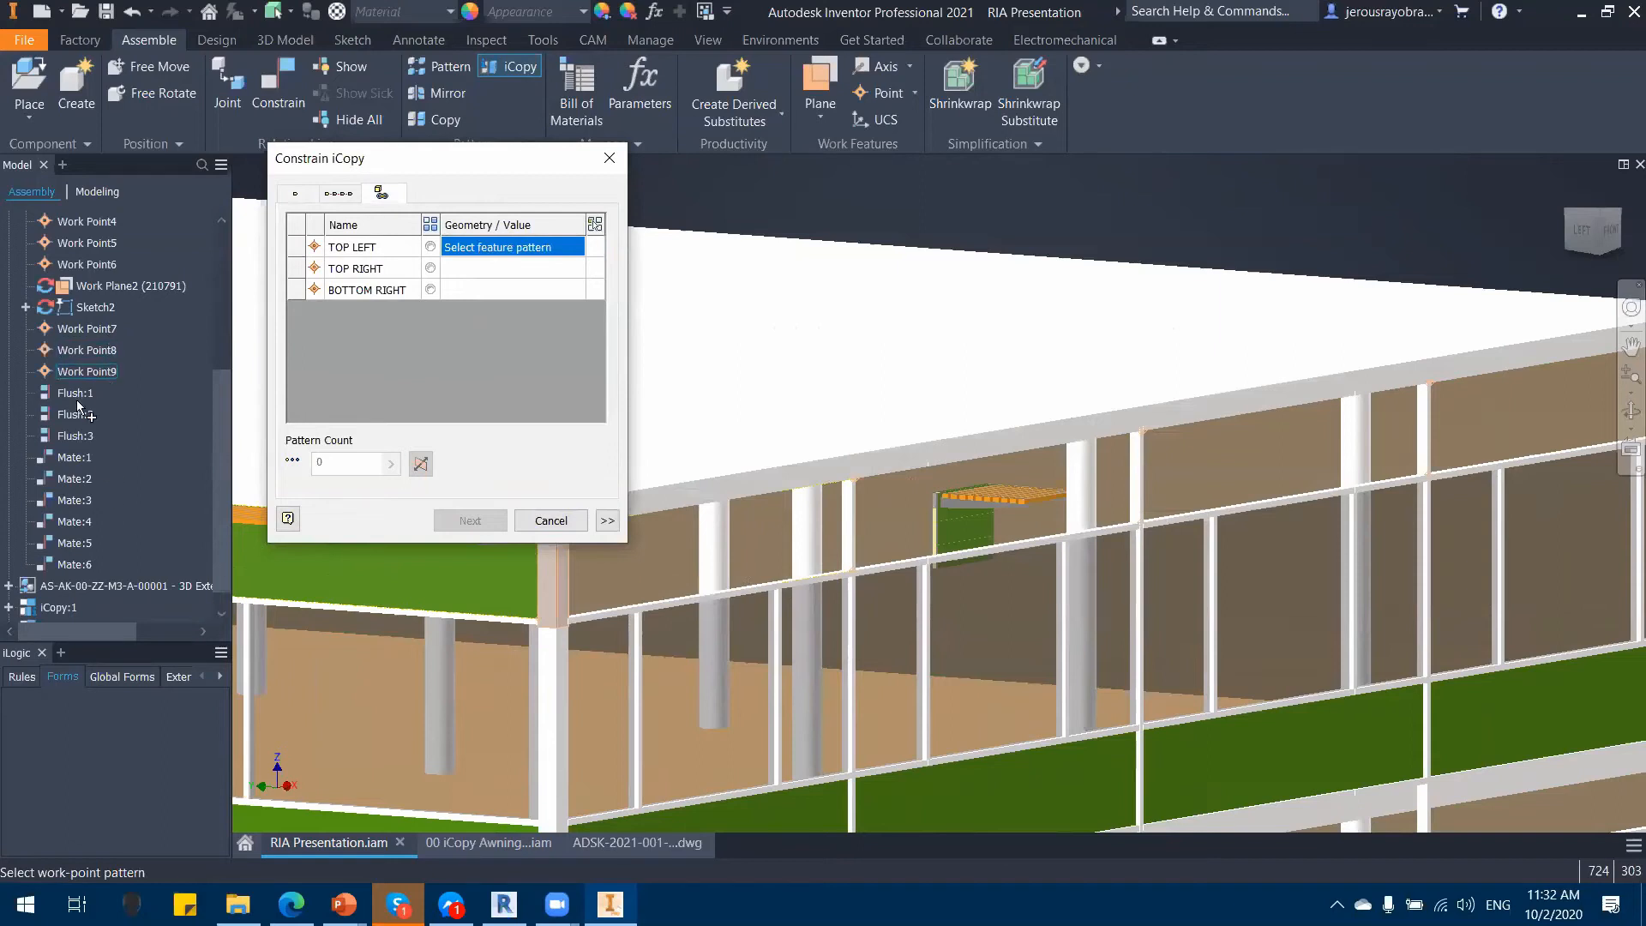
pyautogui.scroll(2, 89, 452)
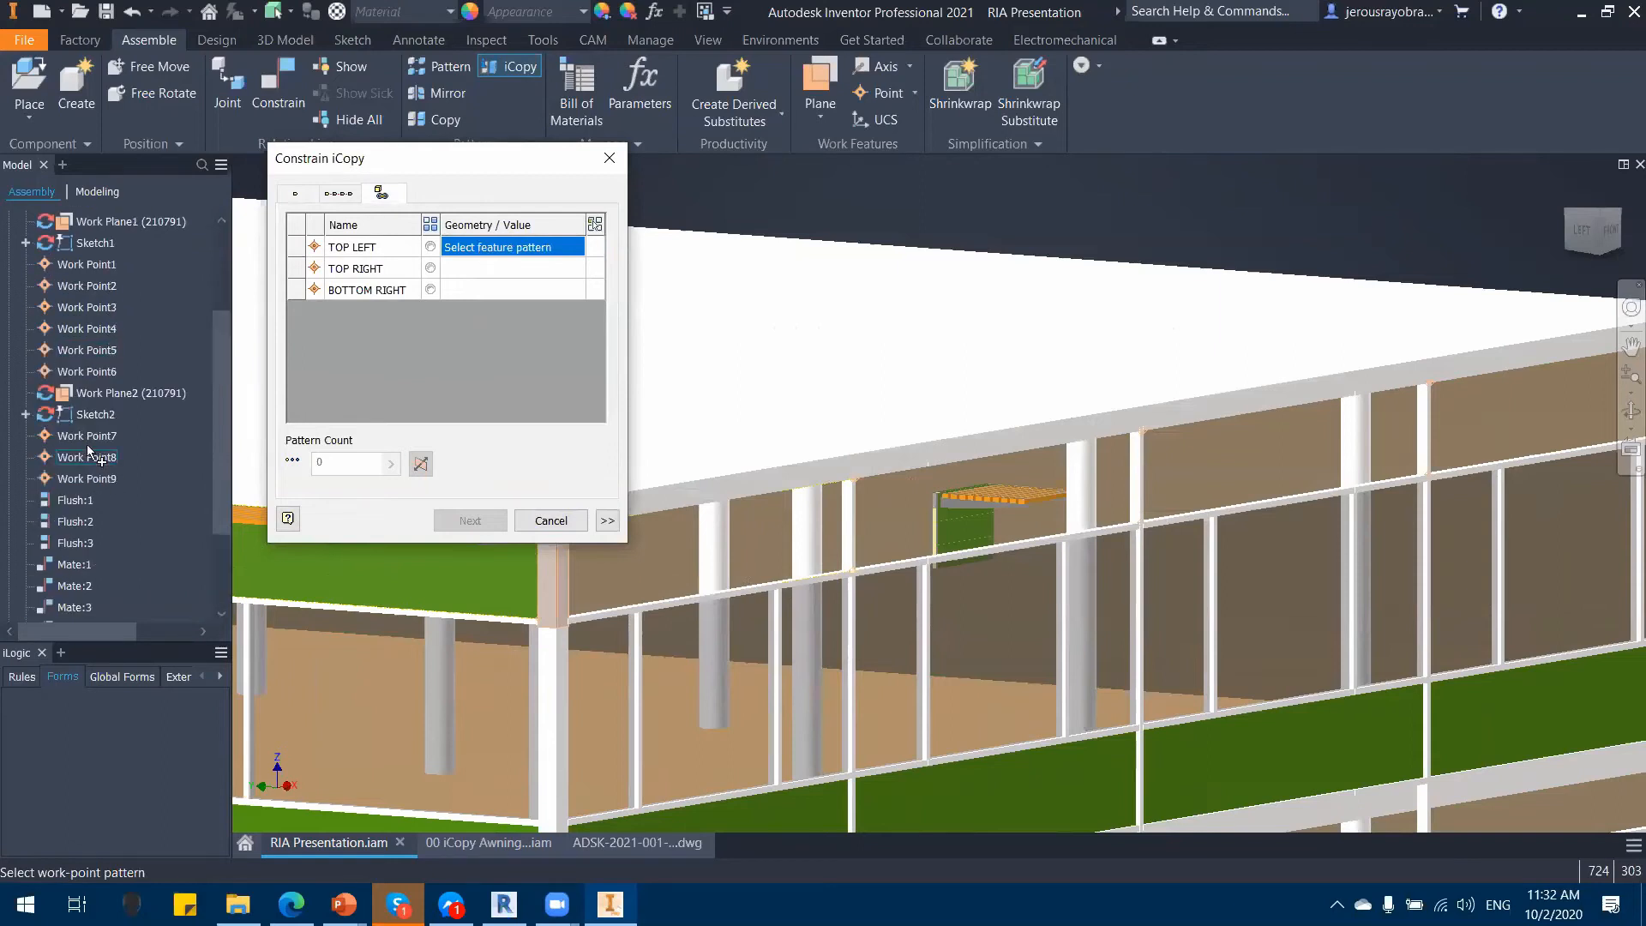
pyautogui.click(95, 436)
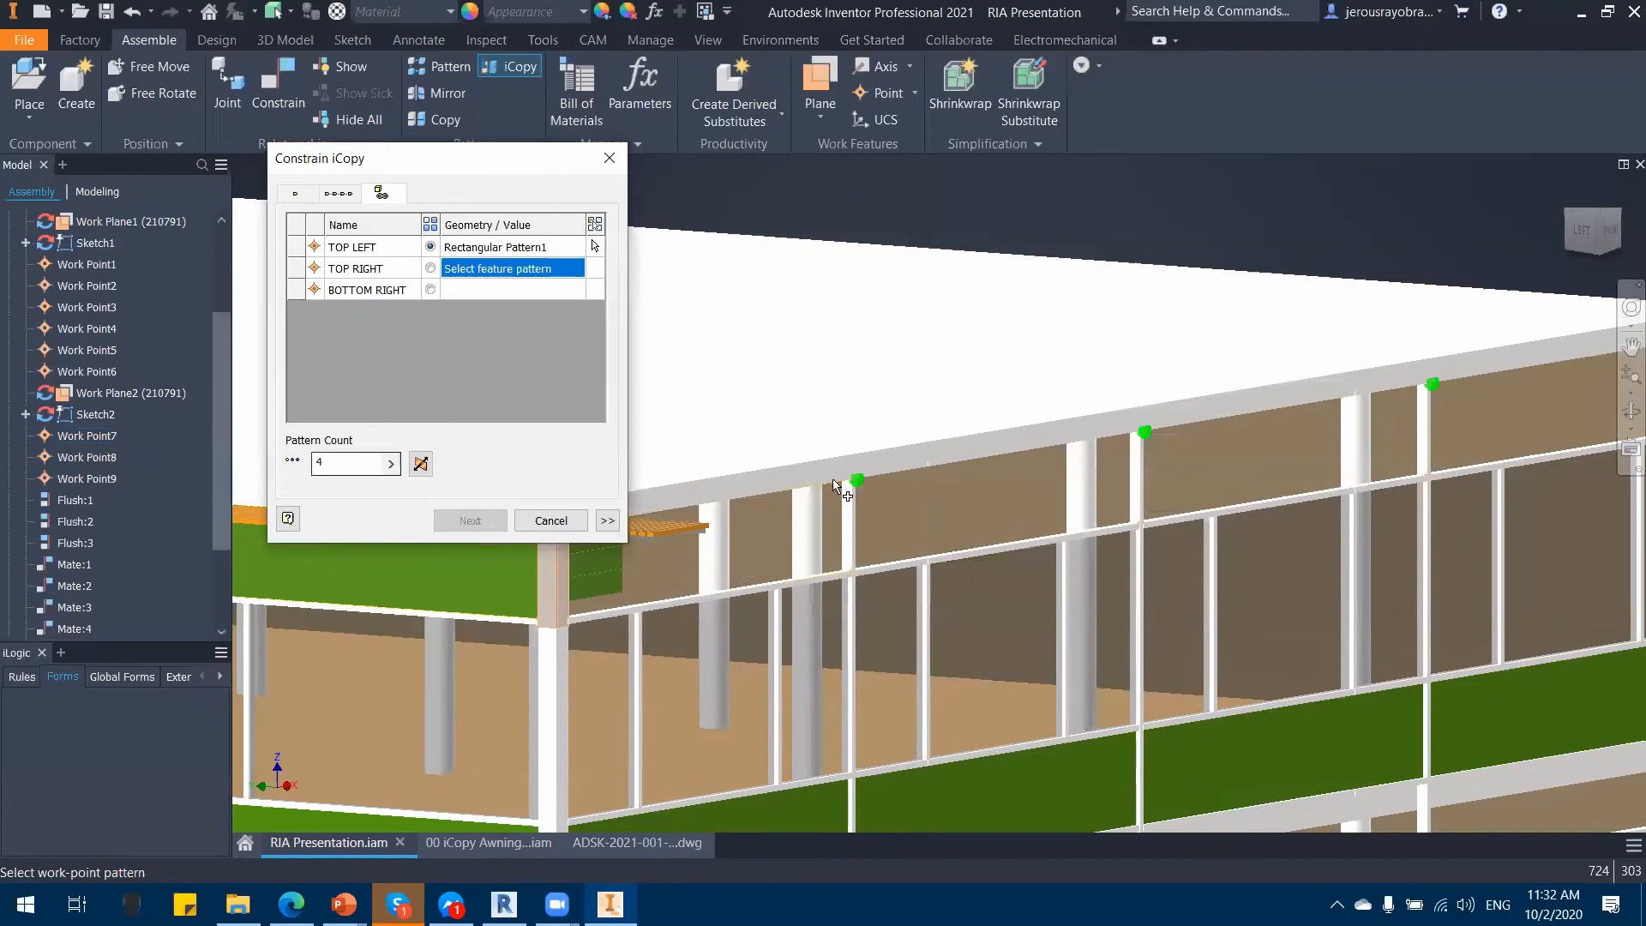
pyautogui.click(100, 458)
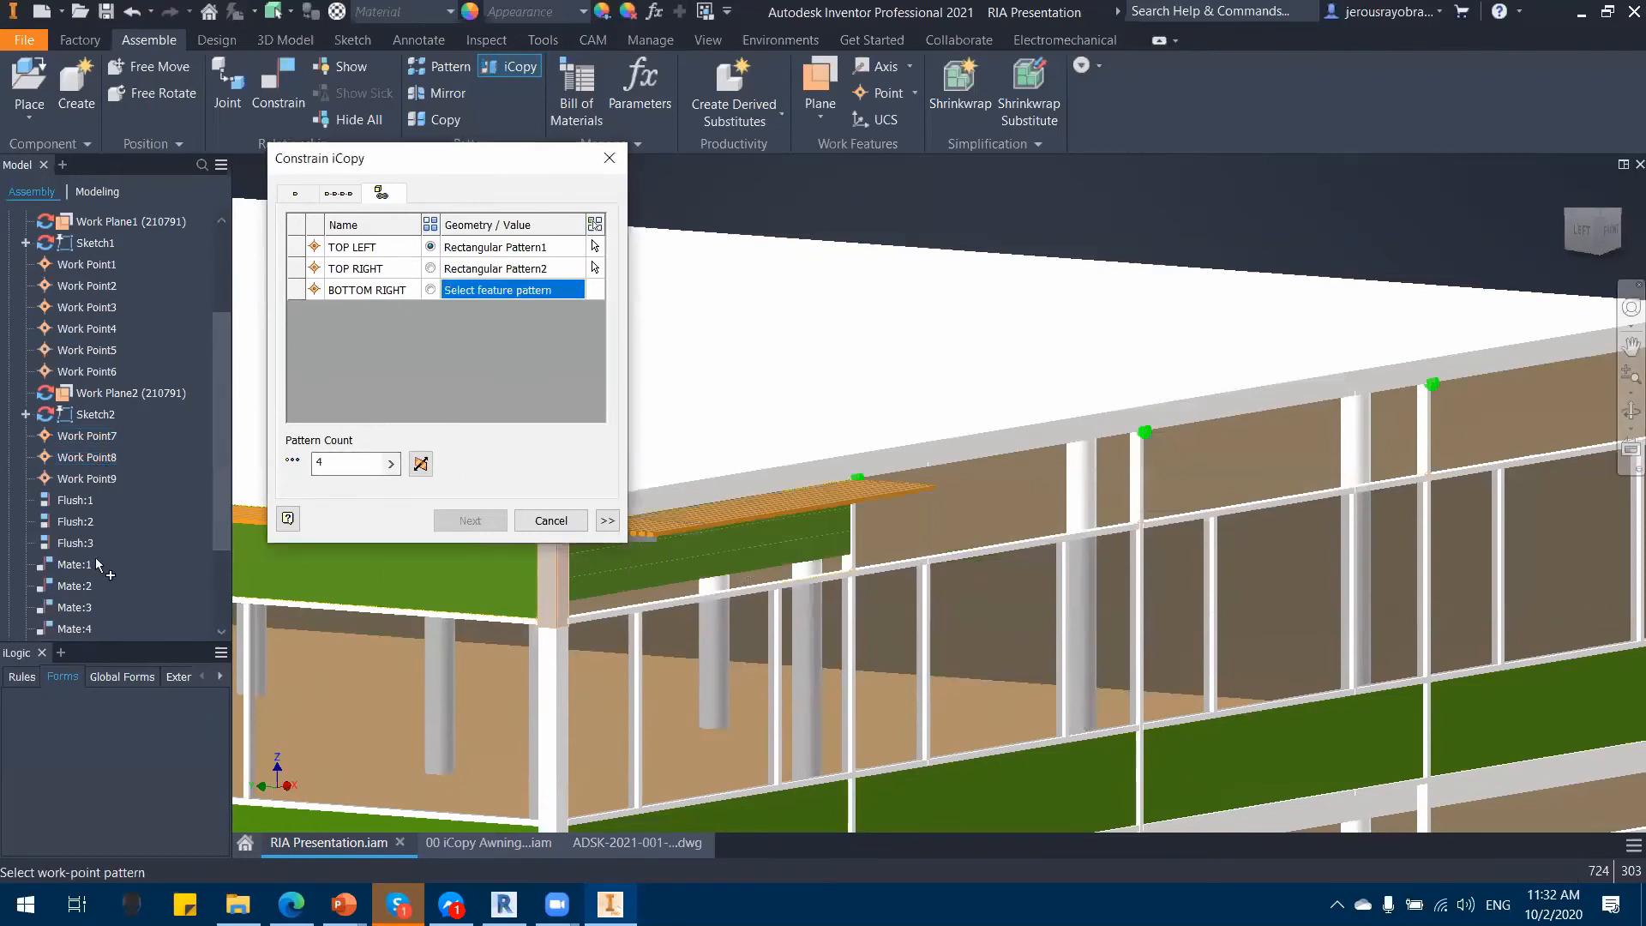
pyautogui.click(101, 482)
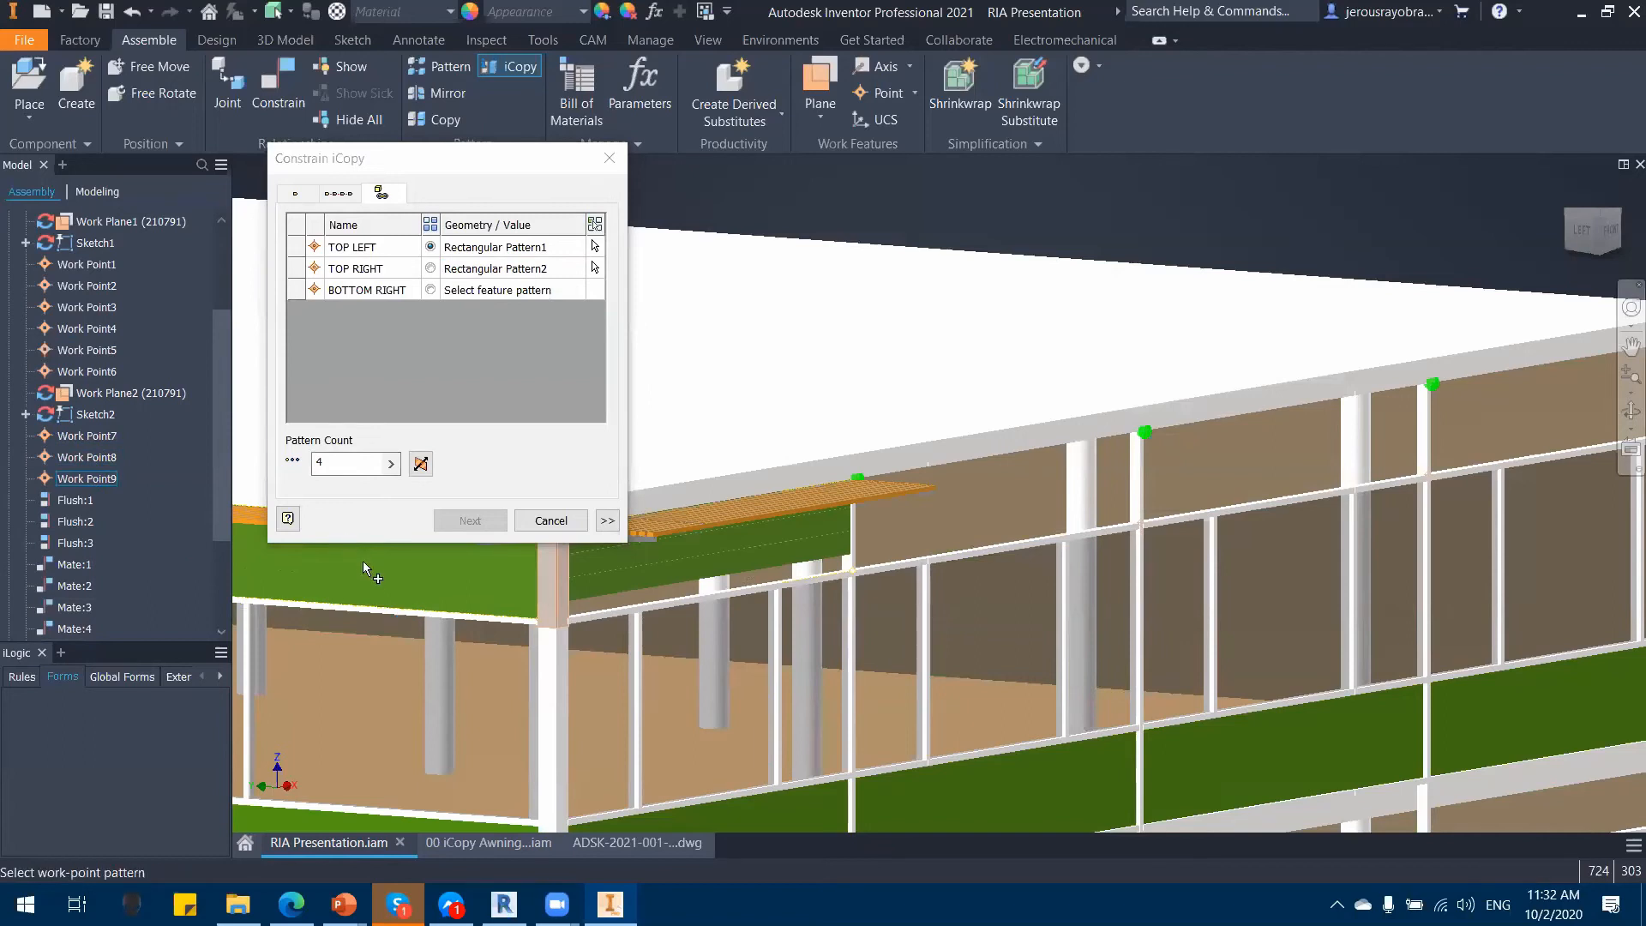
# Step: Generate the patterned row of awnings along the long facade with the proposed component settings and file names
pyautogui.click(491, 524)
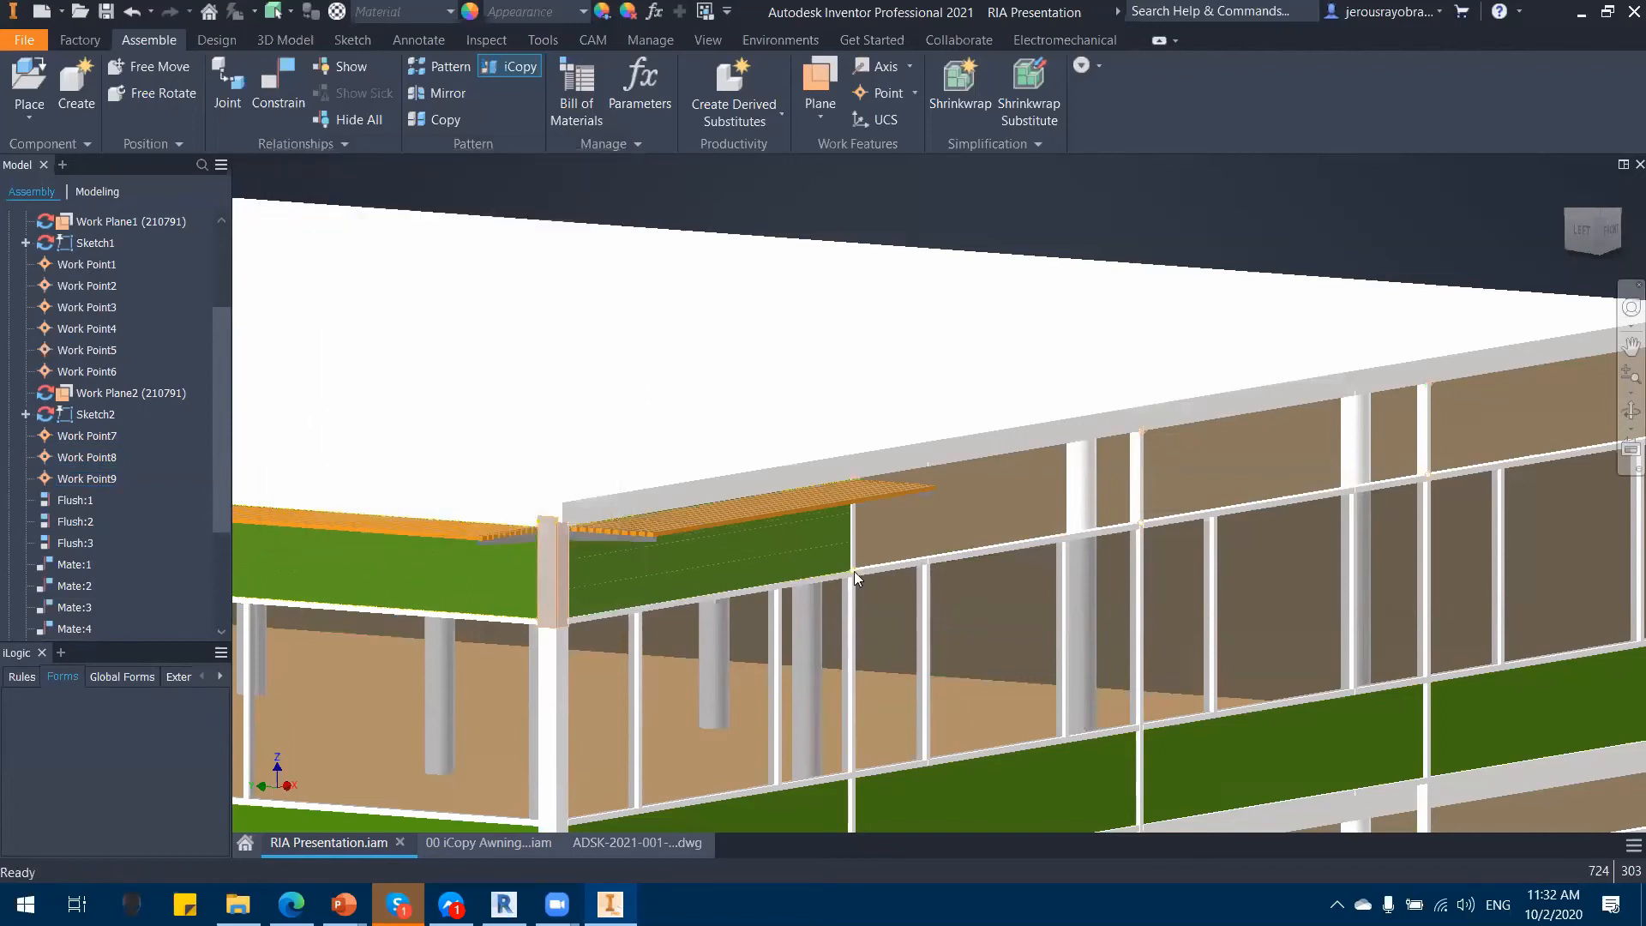
pyautogui.click(442, 506)
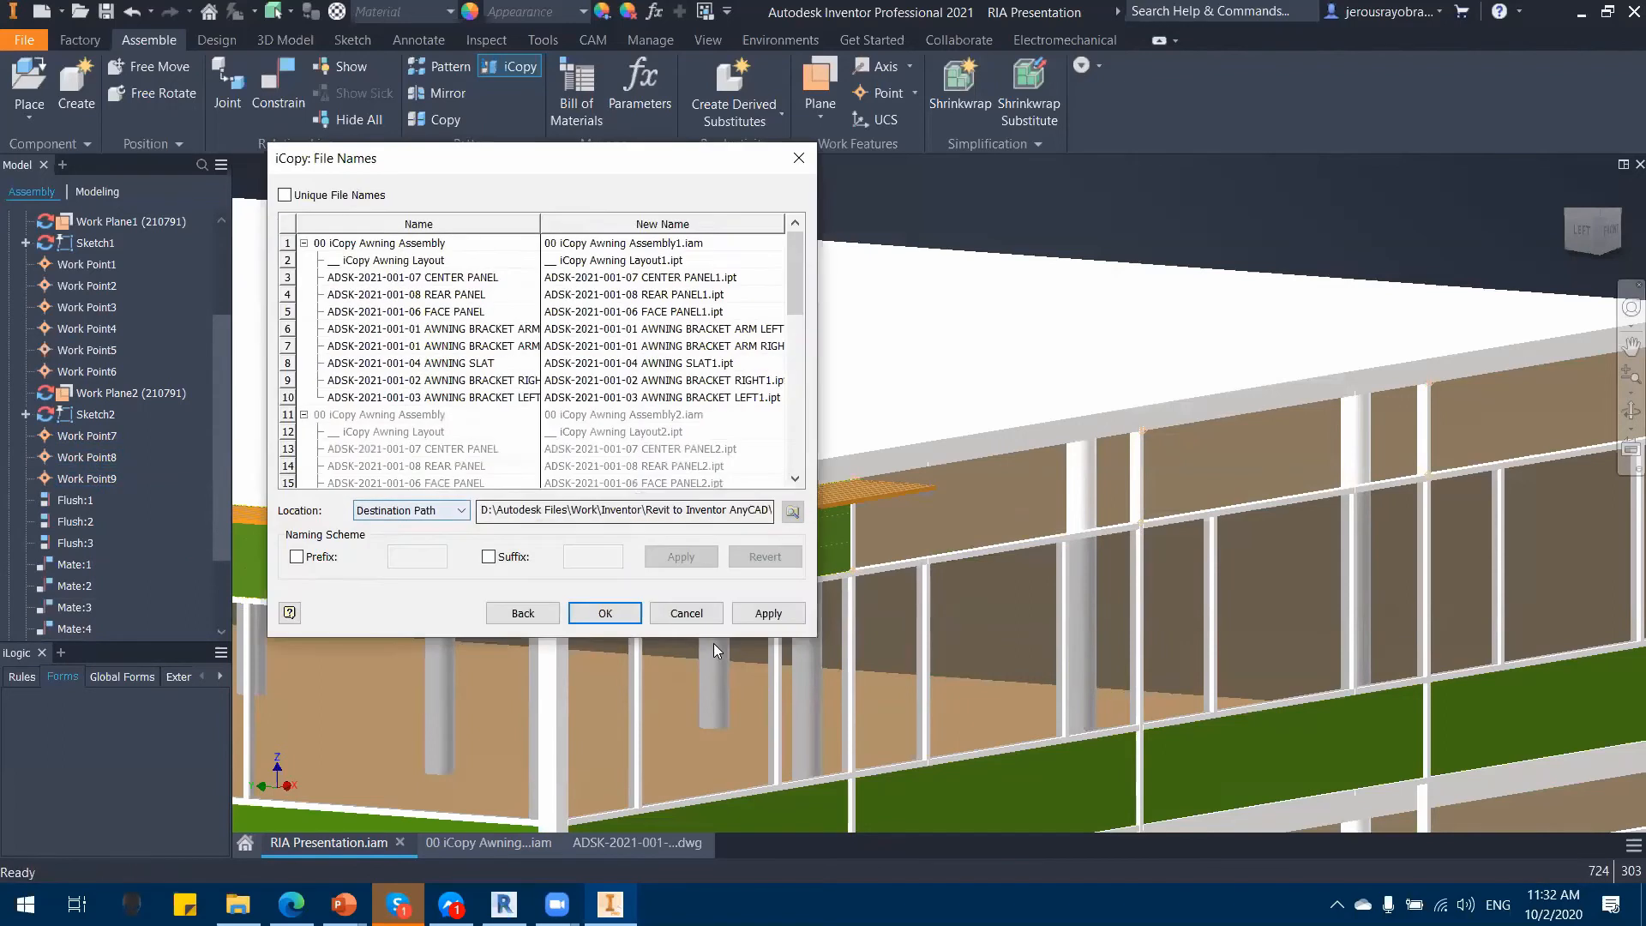
pyautogui.click(600, 610)
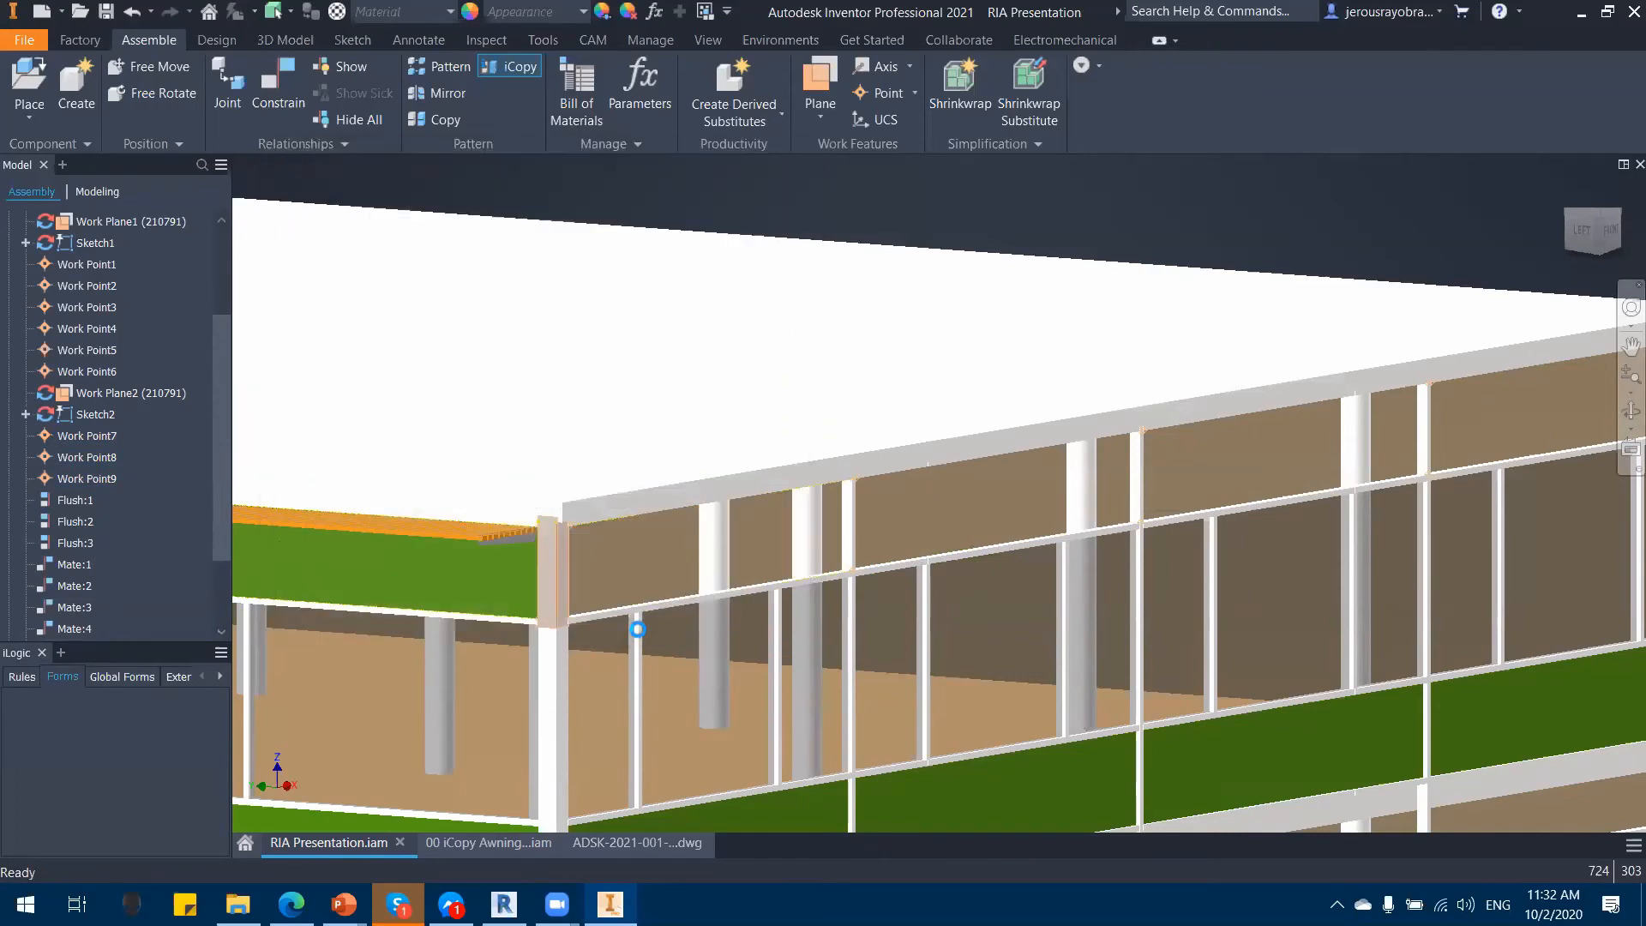
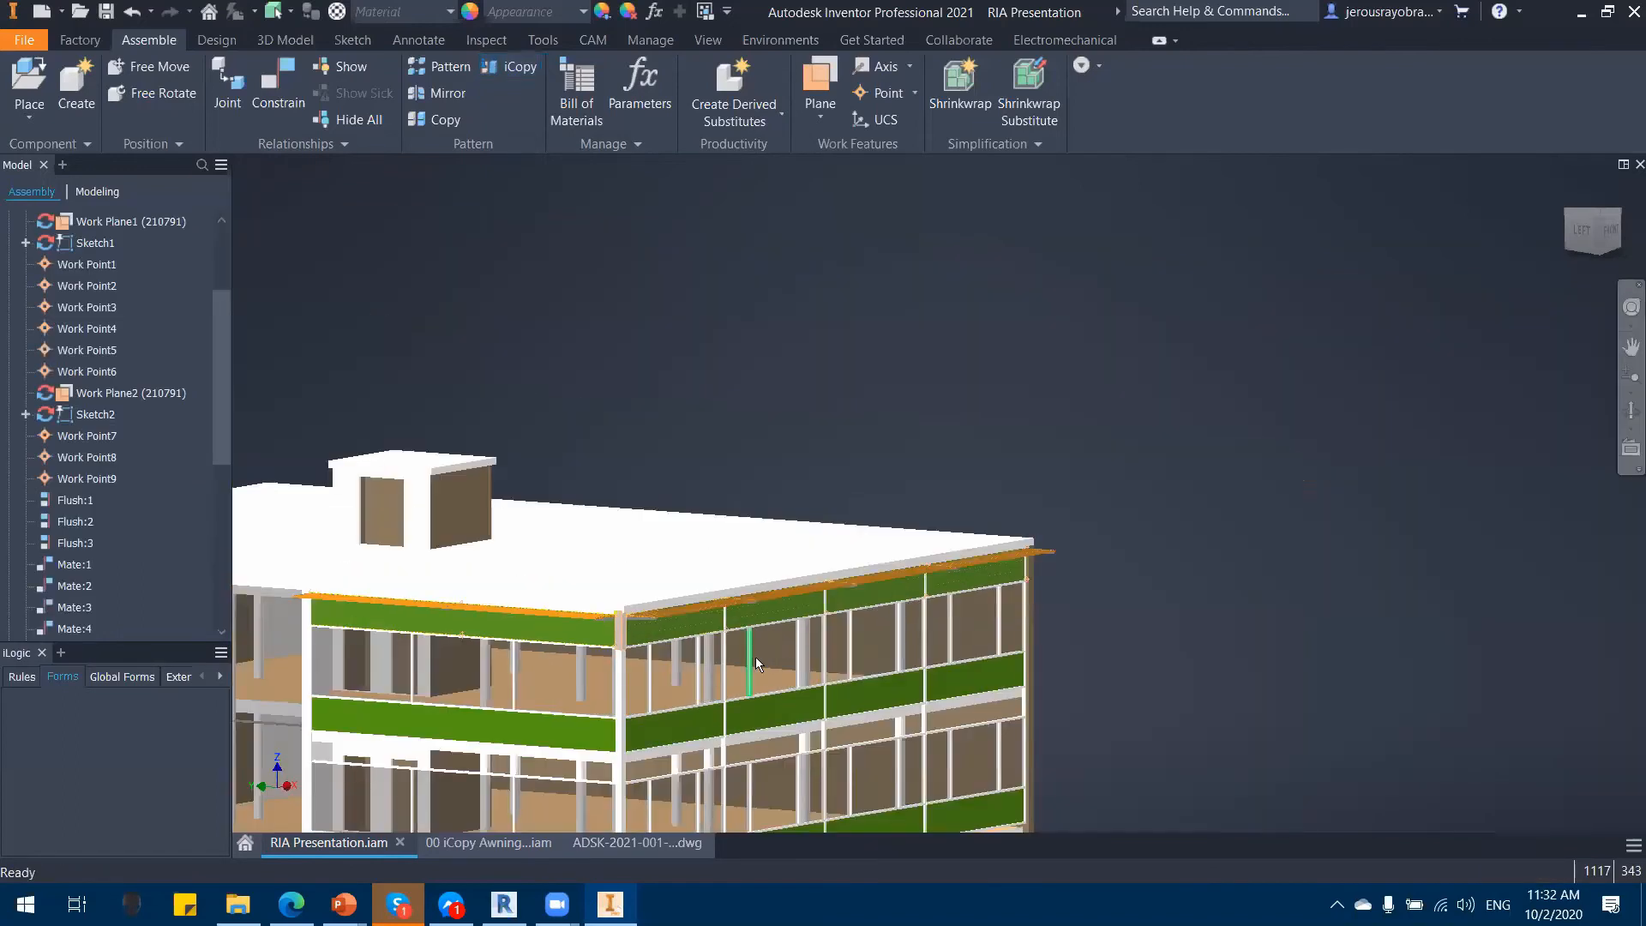
# Step: Examine the generated awnings along both facades, including their slats and the joint at the building's corner
pyautogui.keyDown('shift'); pyautogui.moveTo(980, 518); pyautogui.dragTo(933, 568, button='middle'); pyautogui.keyUp('shift')
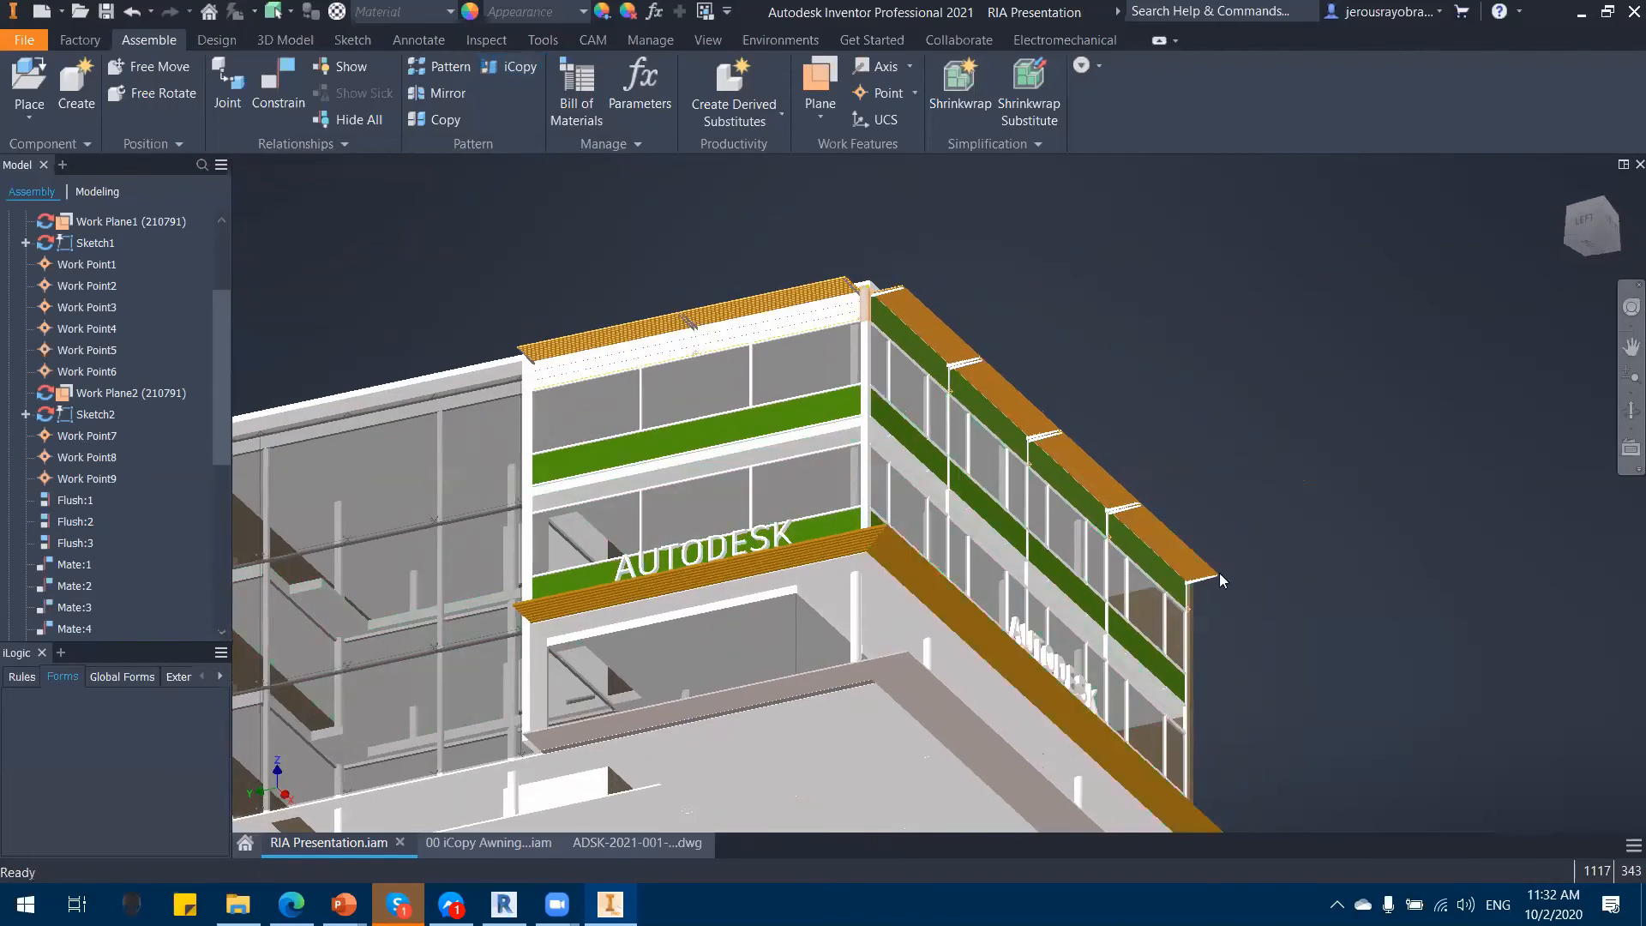
pyautogui.keyDown('shift'); pyautogui.moveTo(1215, 562); pyautogui.dragTo(1207, 602, button='middle'); pyautogui.keyUp('shift')
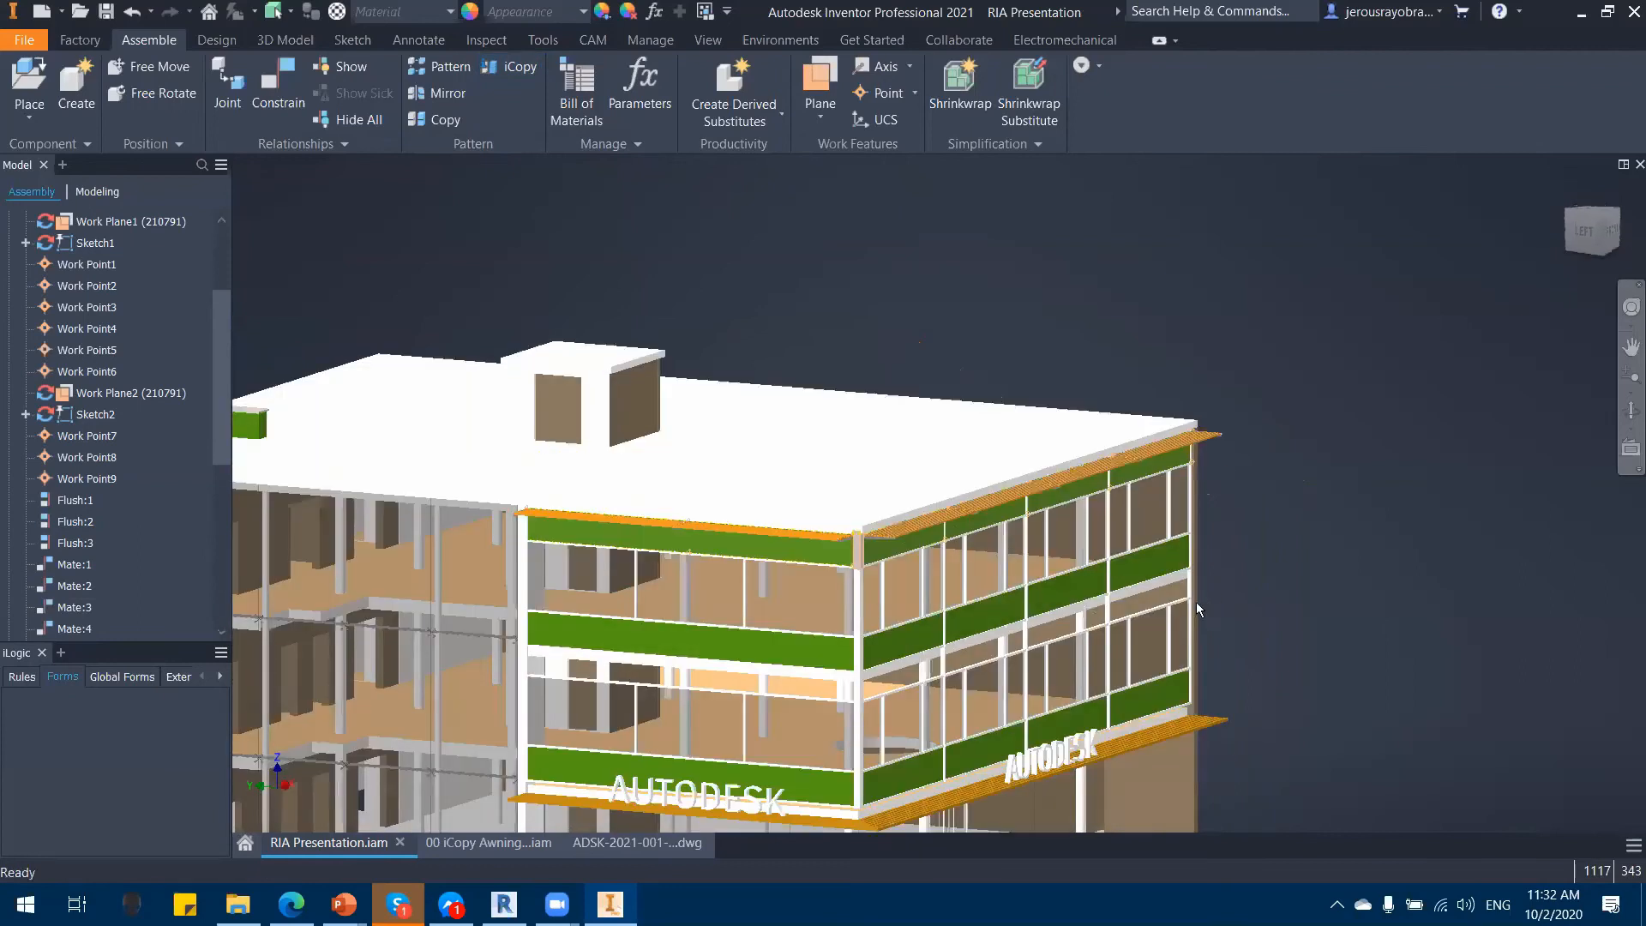
pyautogui.scroll(-3, 892, 514)
pyautogui.moveTo(930, 516); pyautogui.dragTo(899, 534, button='middle')
pyautogui.moveTo(1117, 415); pyautogui.dragTo(1123, 493, button='middle')
pyautogui.moveTo(1123, 493); pyautogui.dragTo(831, 380, button='middle')
pyautogui.scroll(3, 1156, 486)
pyautogui.scroll(-6, 580, 429)
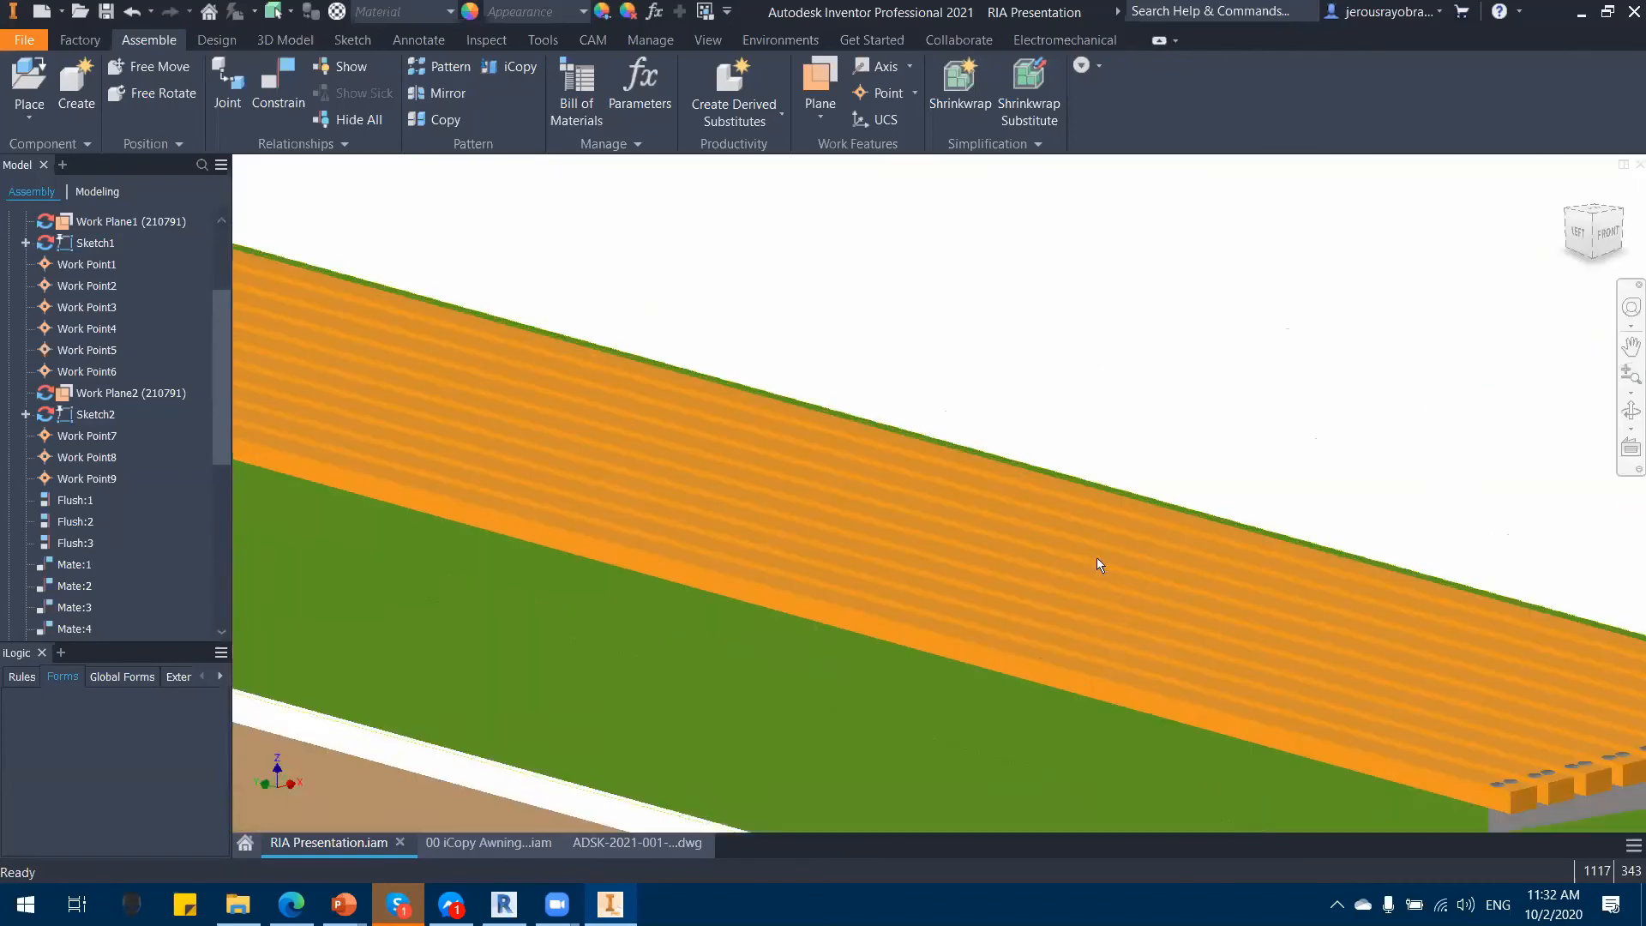
pyautogui.moveTo(1098, 568); pyautogui.dragTo(709, 408, button='middle')
pyautogui.scroll(-2, 1154, 627)
pyautogui.moveTo(1084, 558); pyautogui.dragTo(866, 304, button='middle')
pyautogui.scroll(8, 1346, 640)
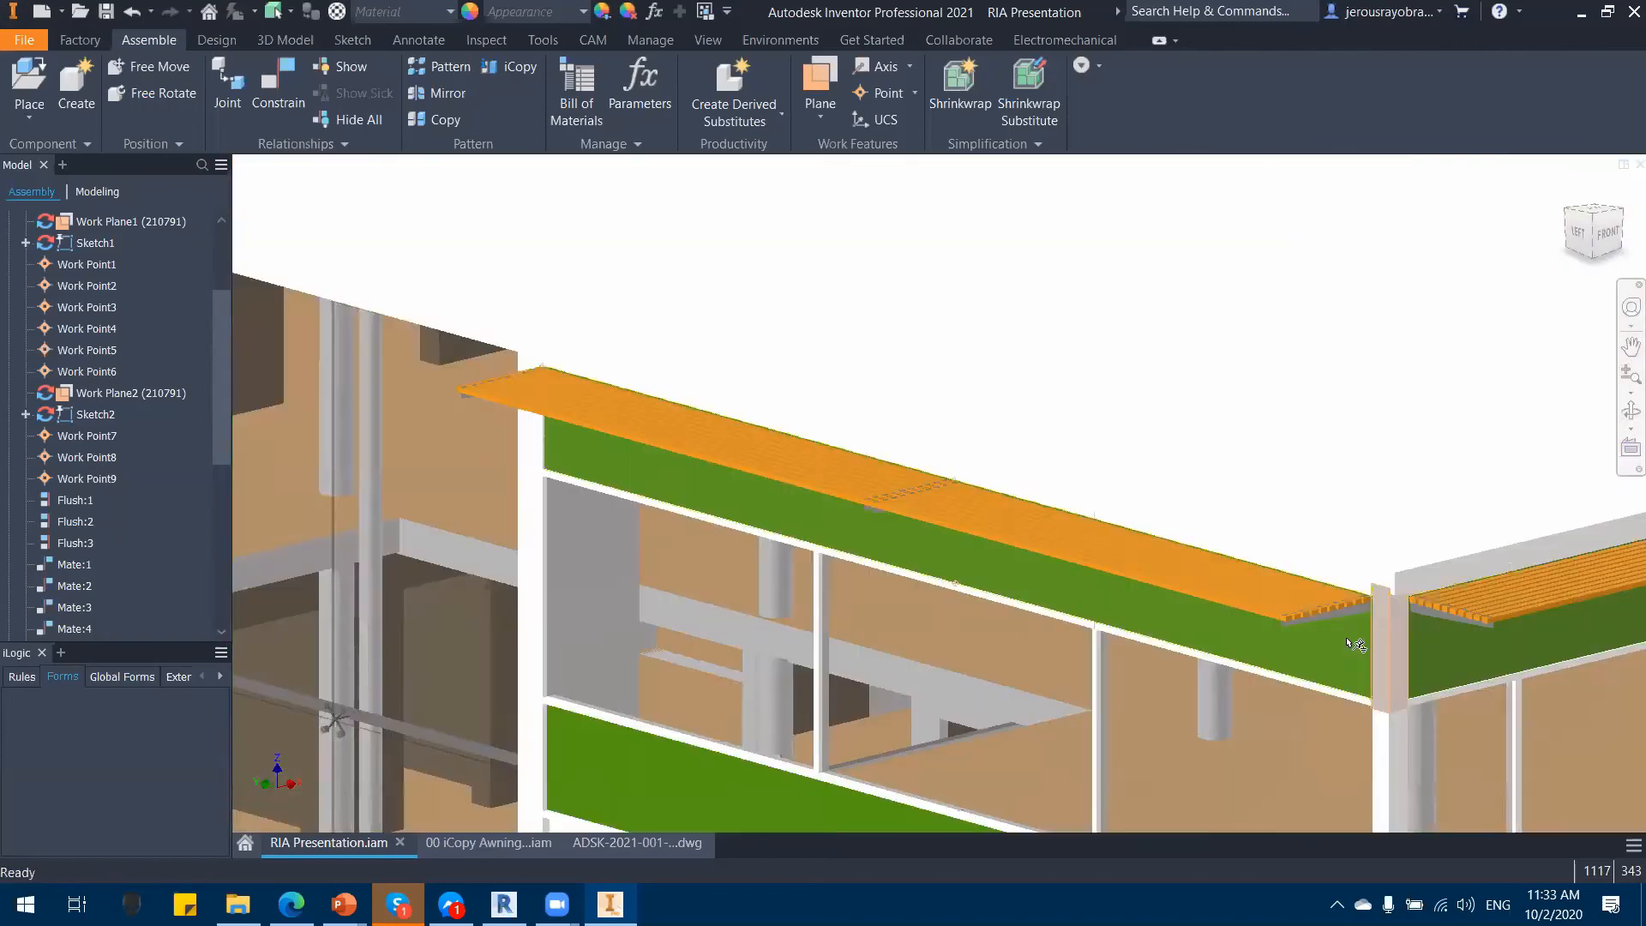
pyautogui.moveTo(1294, 599); pyautogui.dragTo(1141, 480, button='middle')
pyautogui.scroll(-5, 1140, 480)
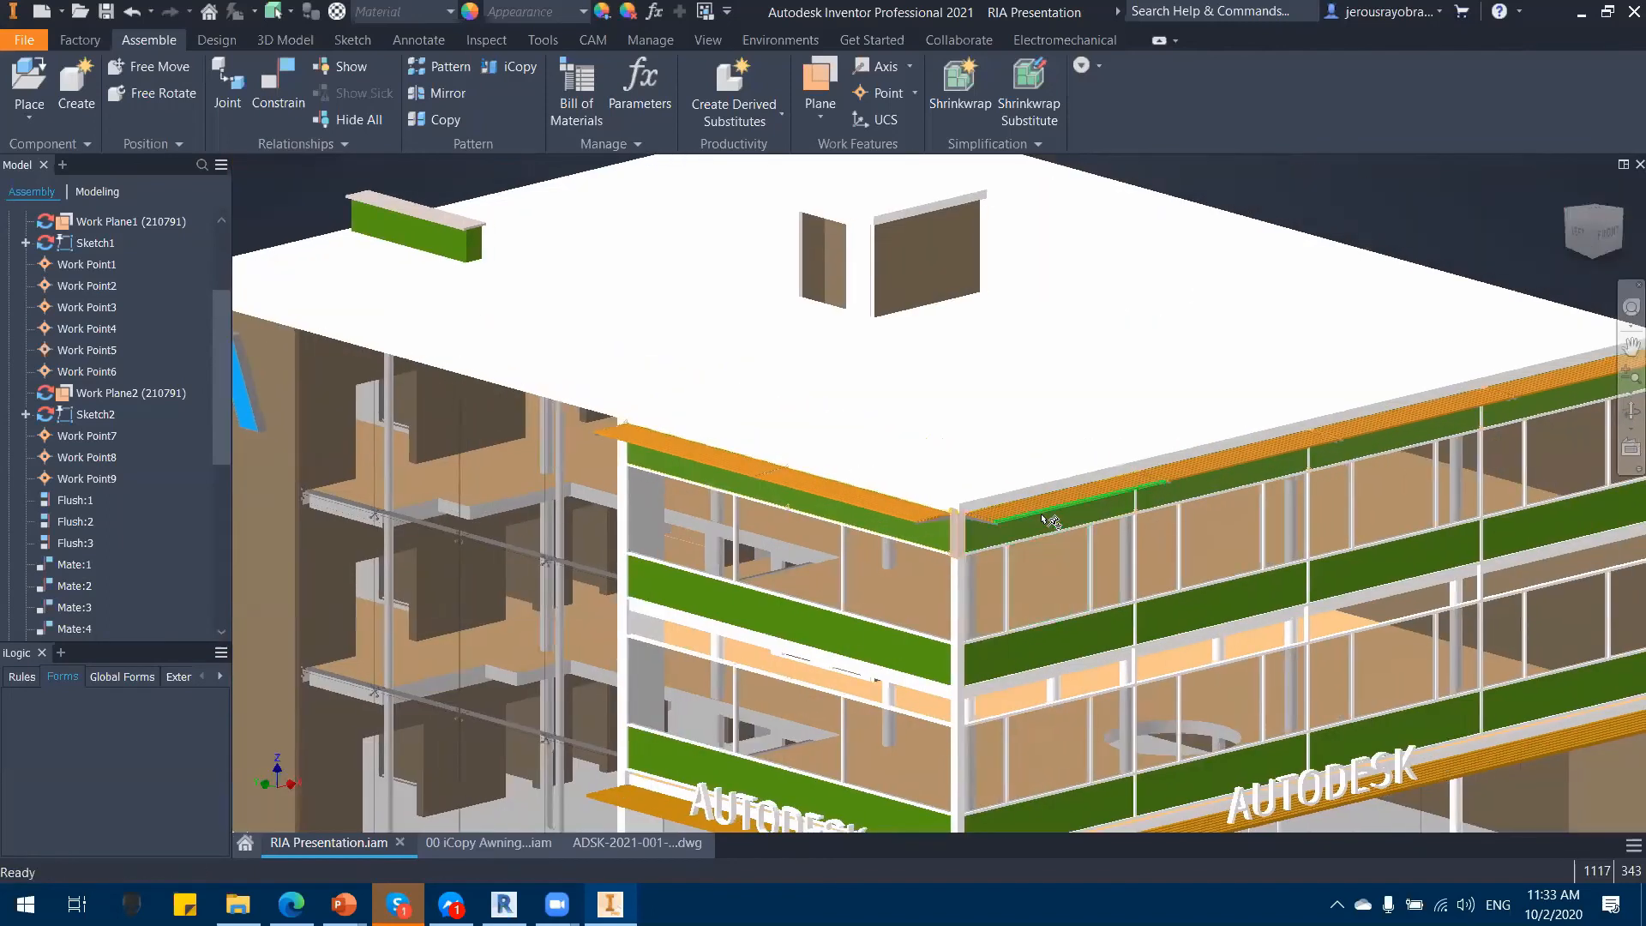
# Step: Switch to Revit and set the selected end wall's lower distance dimension to 12000 in the 3D Exterior Solar Shading view
pyautogui.moveTo(1038, 523); pyautogui.dragTo(924, 457, button='middle')
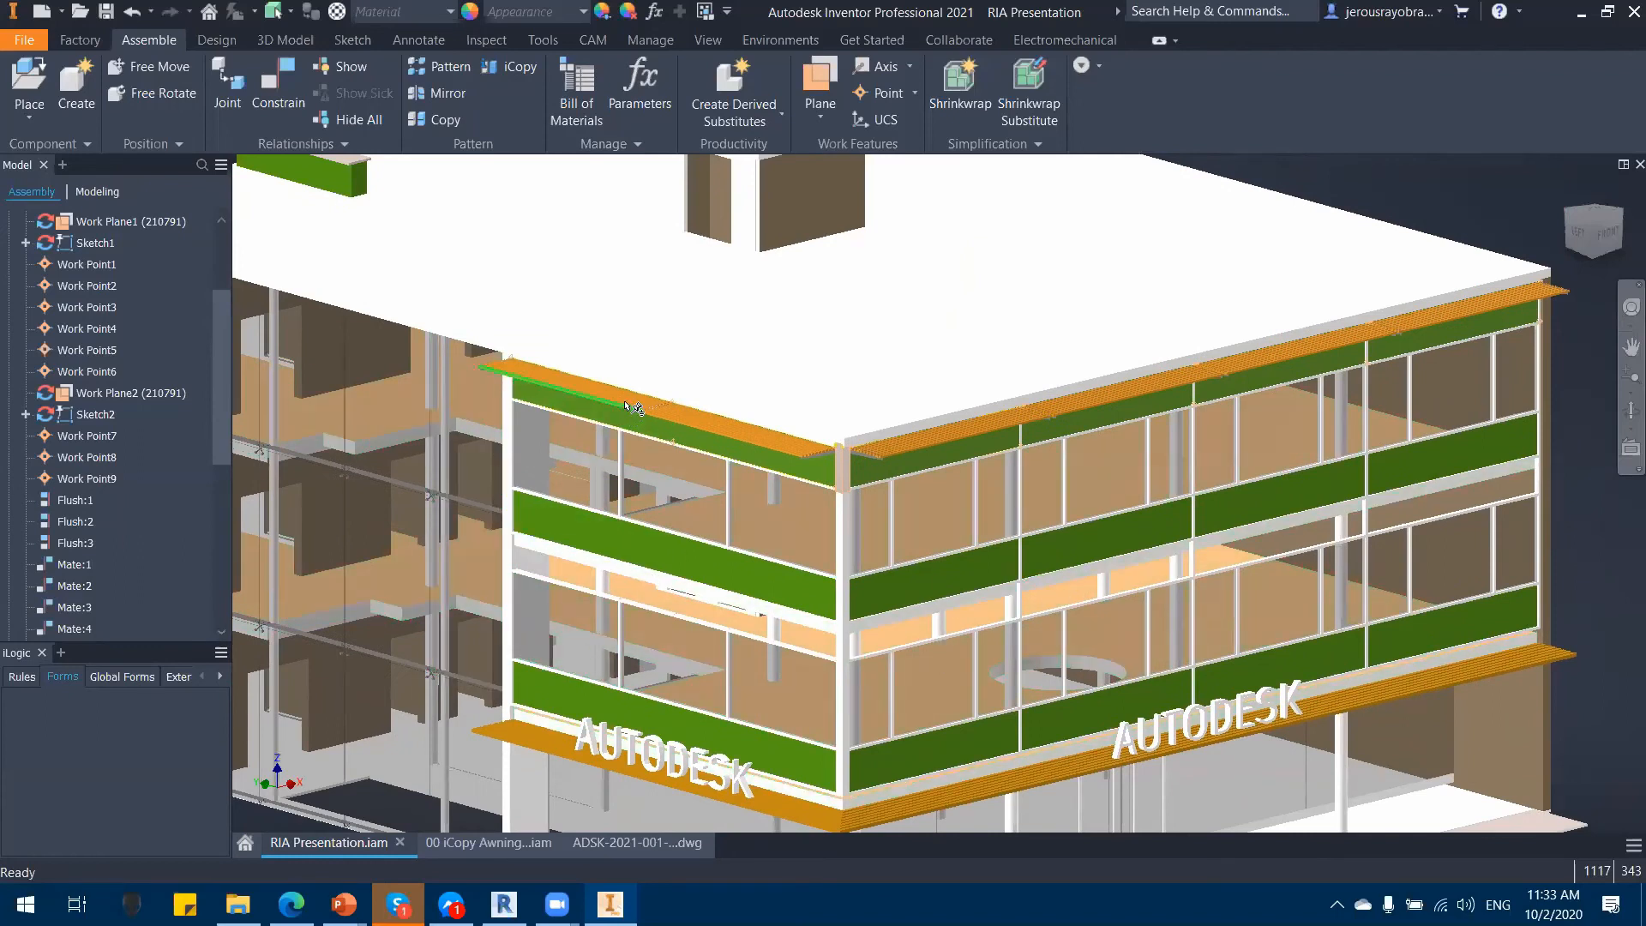
pyautogui.keyDown('shift'); pyautogui.moveTo(696, 463); pyautogui.dragTo(779, 544, button='middle'); pyautogui.keyUp('shift')
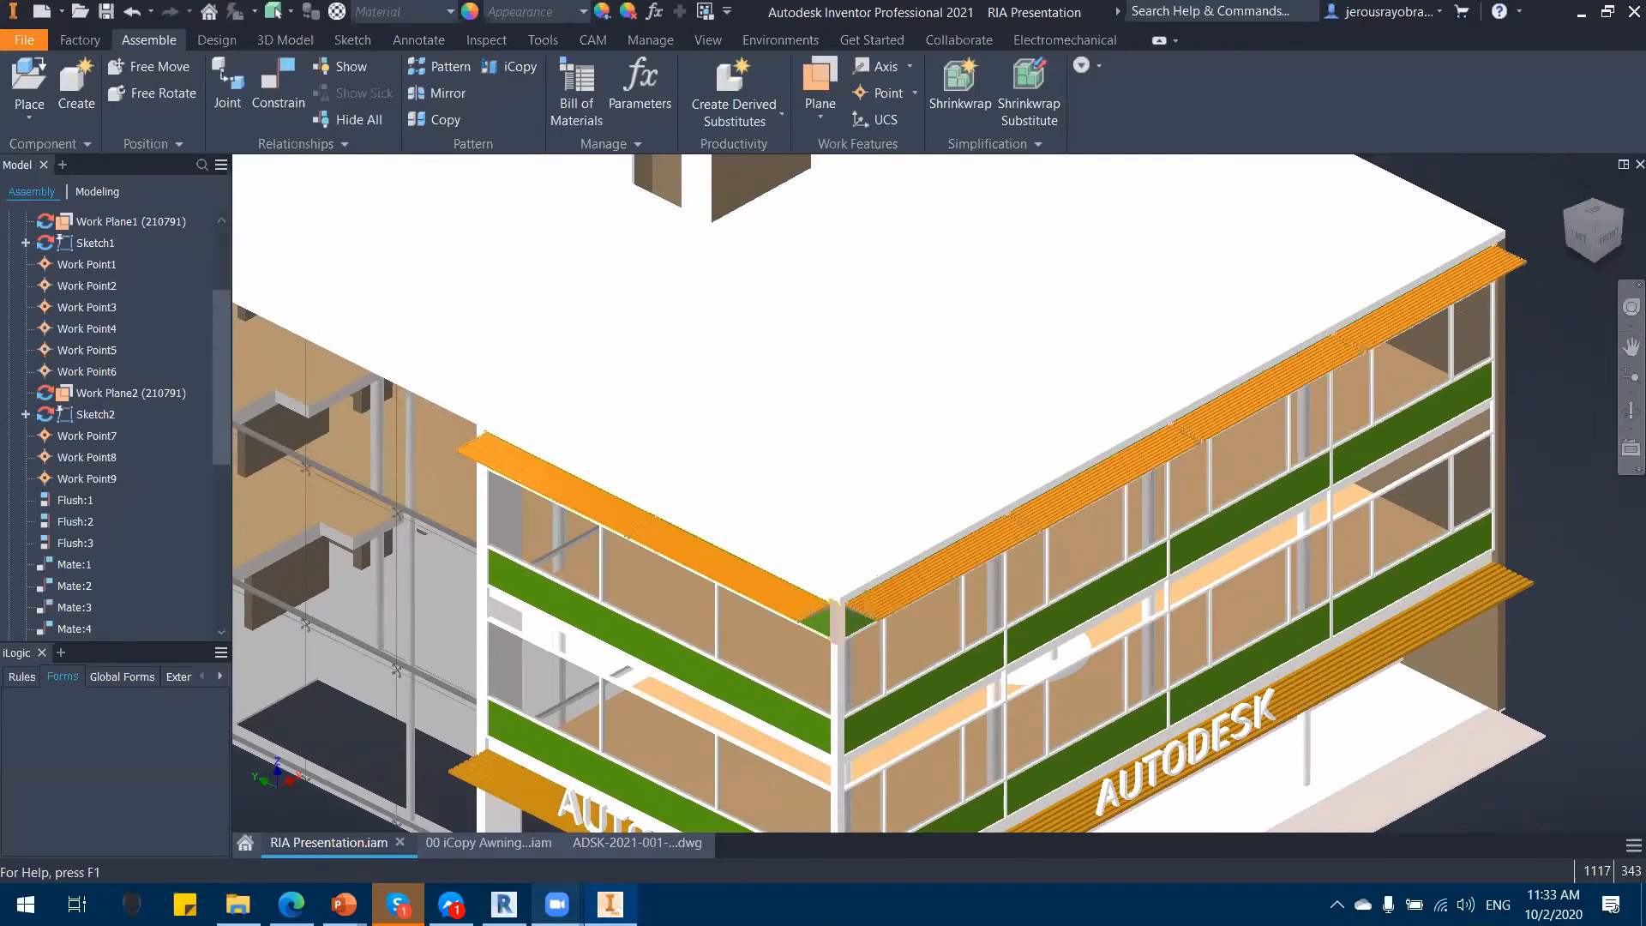
pyautogui.click(504, 904)
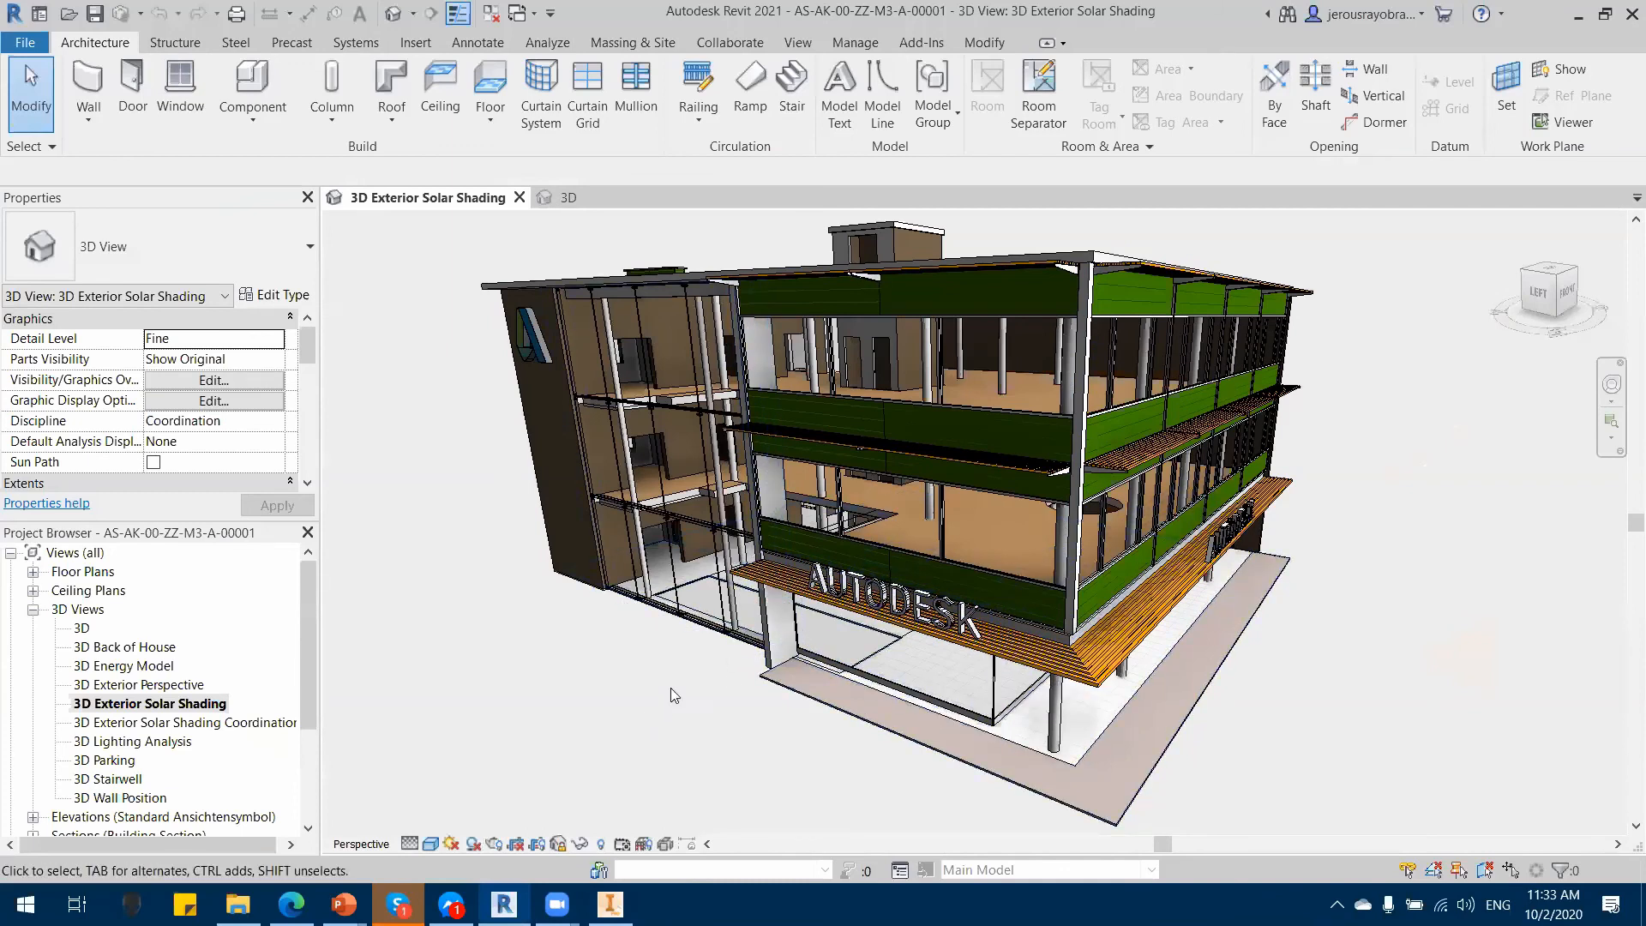
pyautogui.click(770, 660)
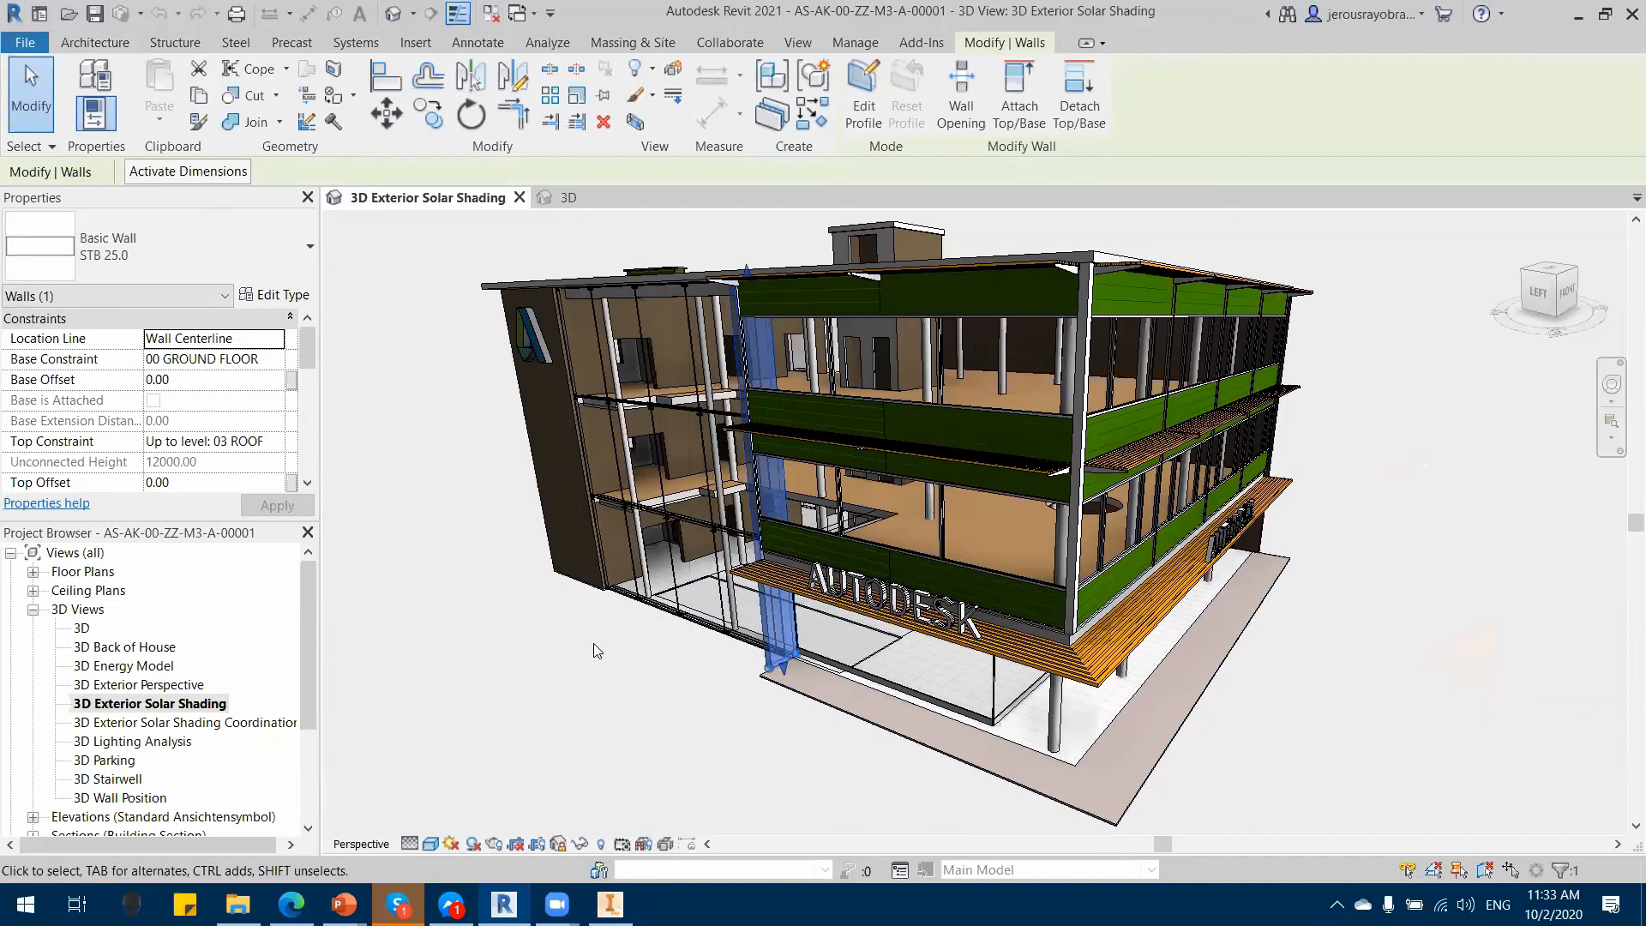
pyautogui.click(216, 173)
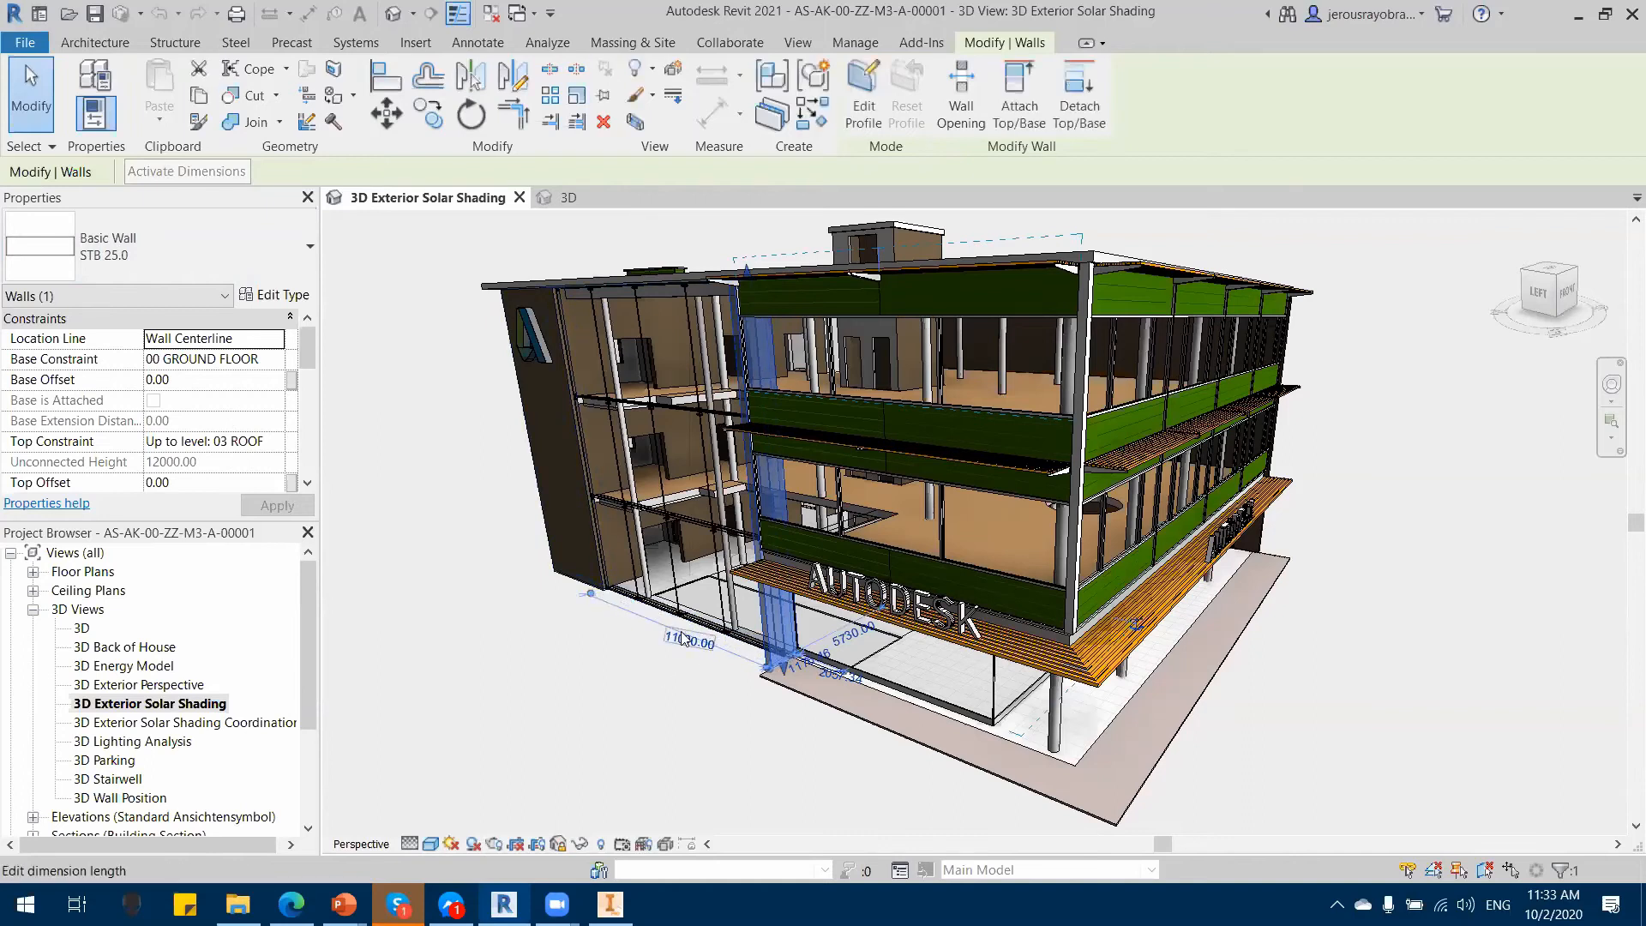
pyautogui.click(686, 641)
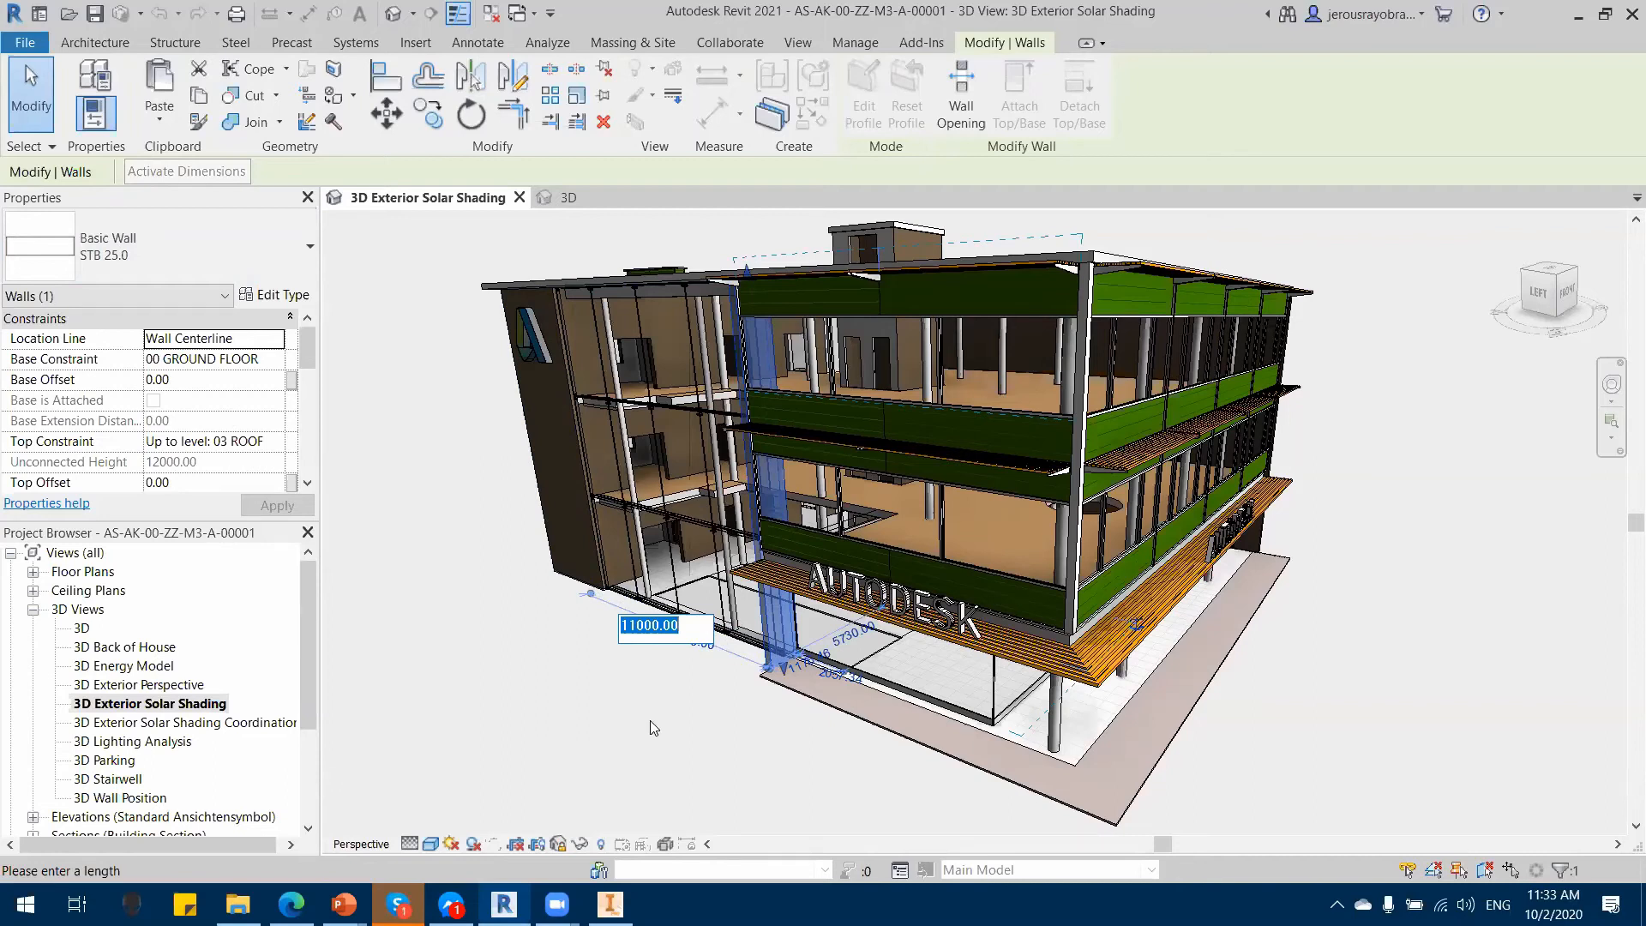
pyautogui.write('1200')
pyautogui.press('Return')
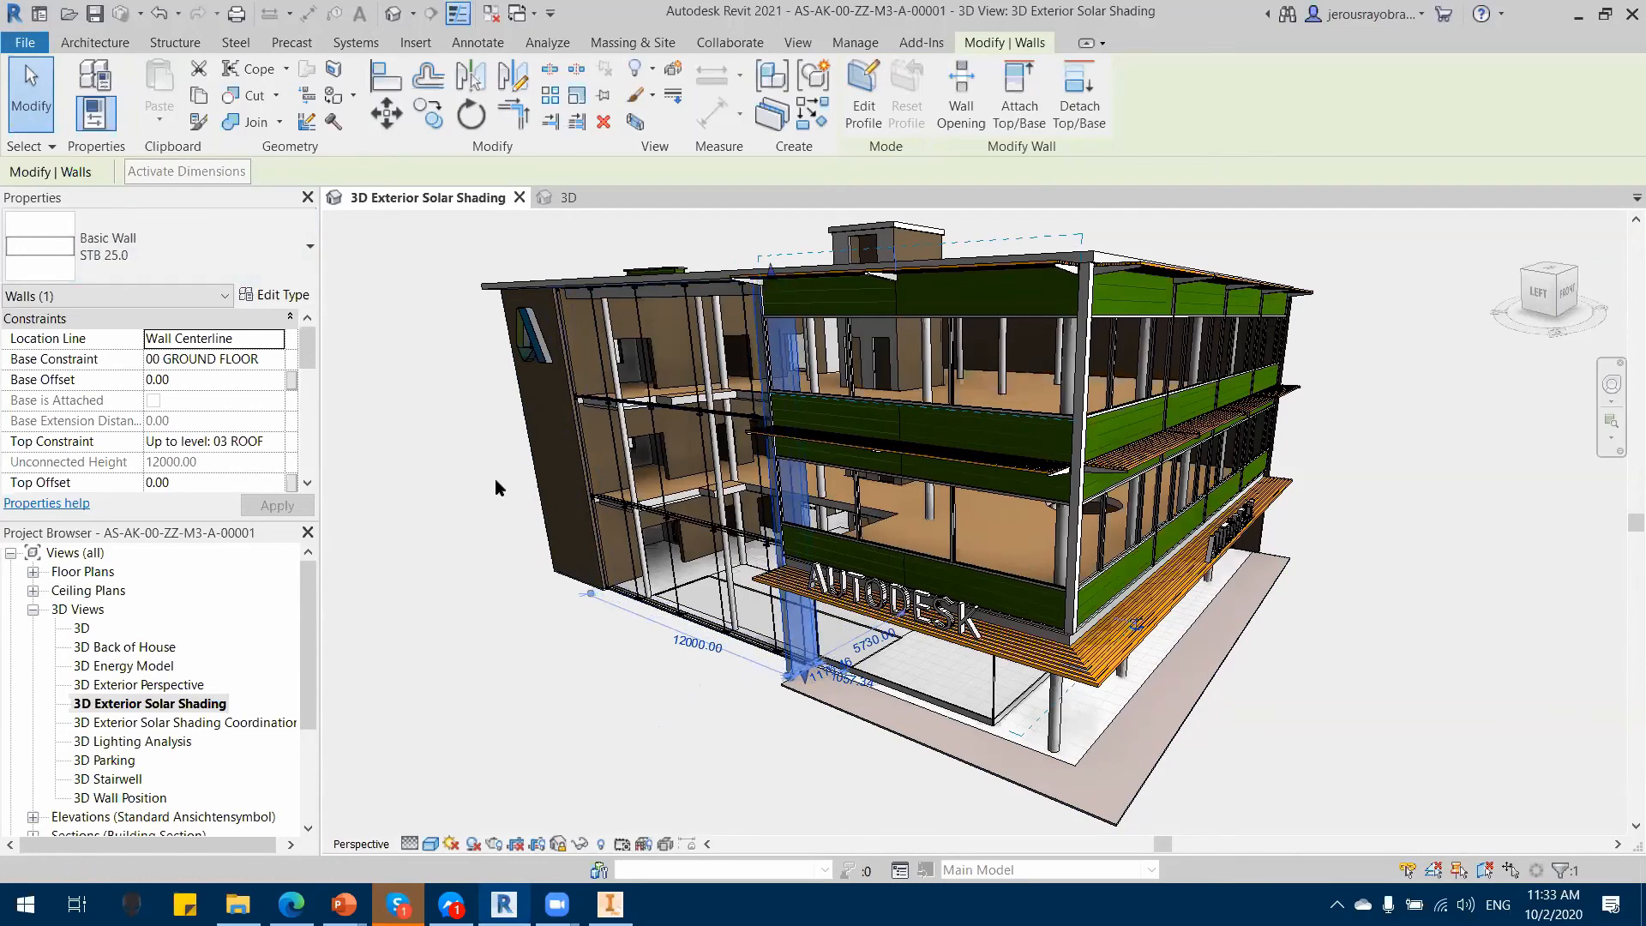
pyautogui.click(444, 427)
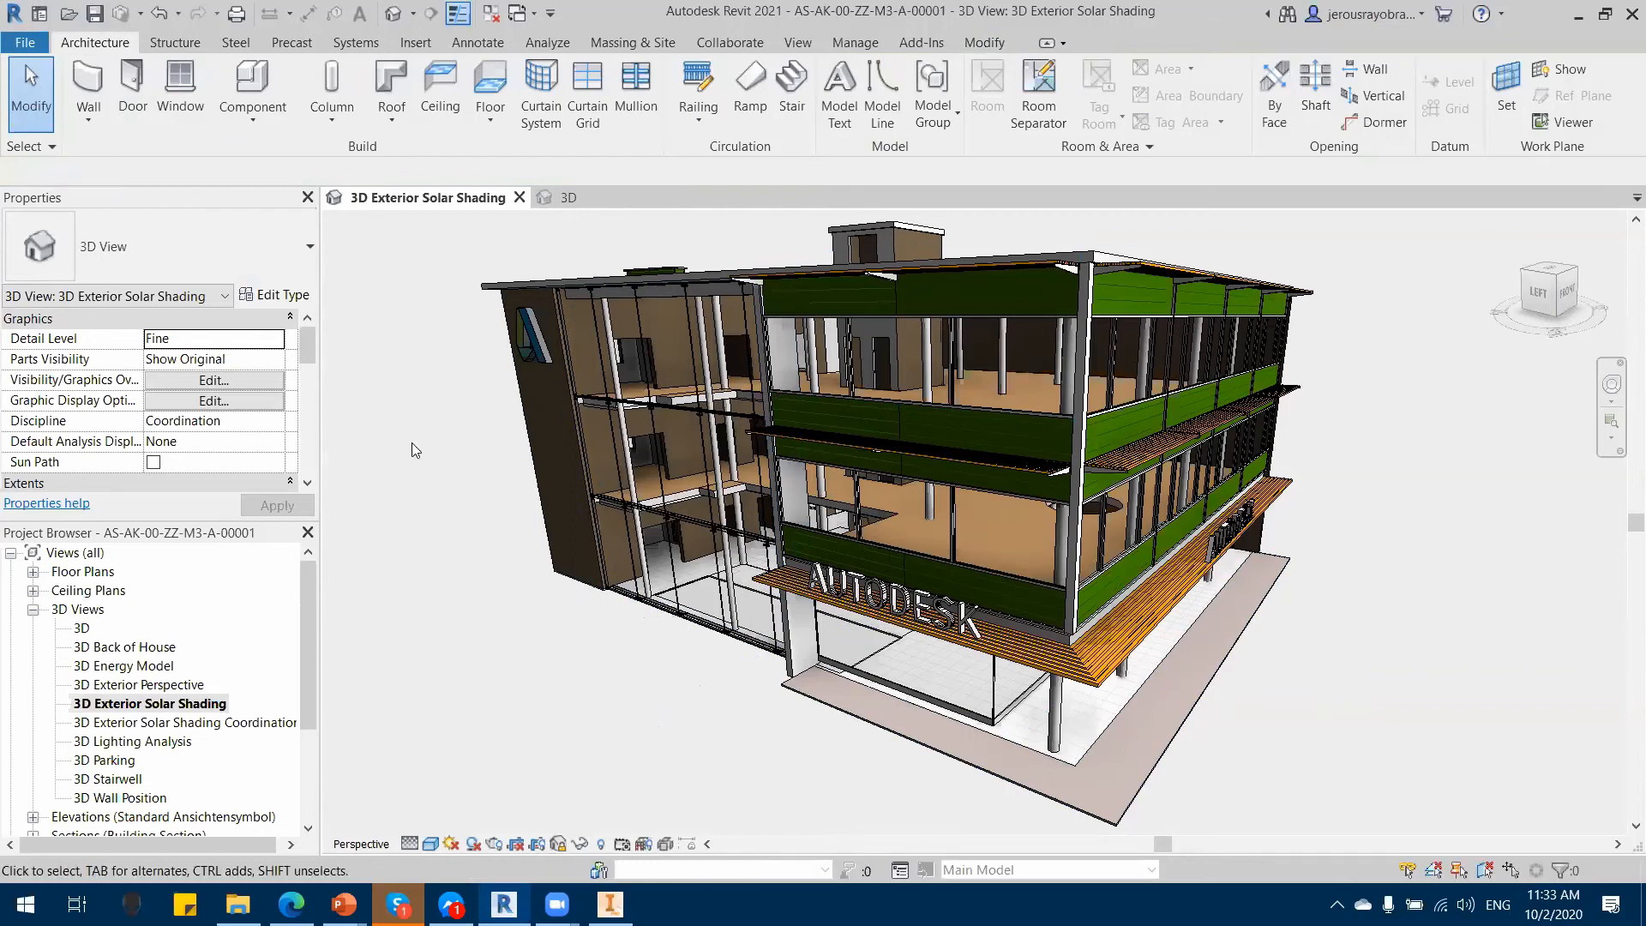
# Step: Switch back to Inventor and run a local update of the RIA Presentation assembly
pyautogui.click(610, 903)
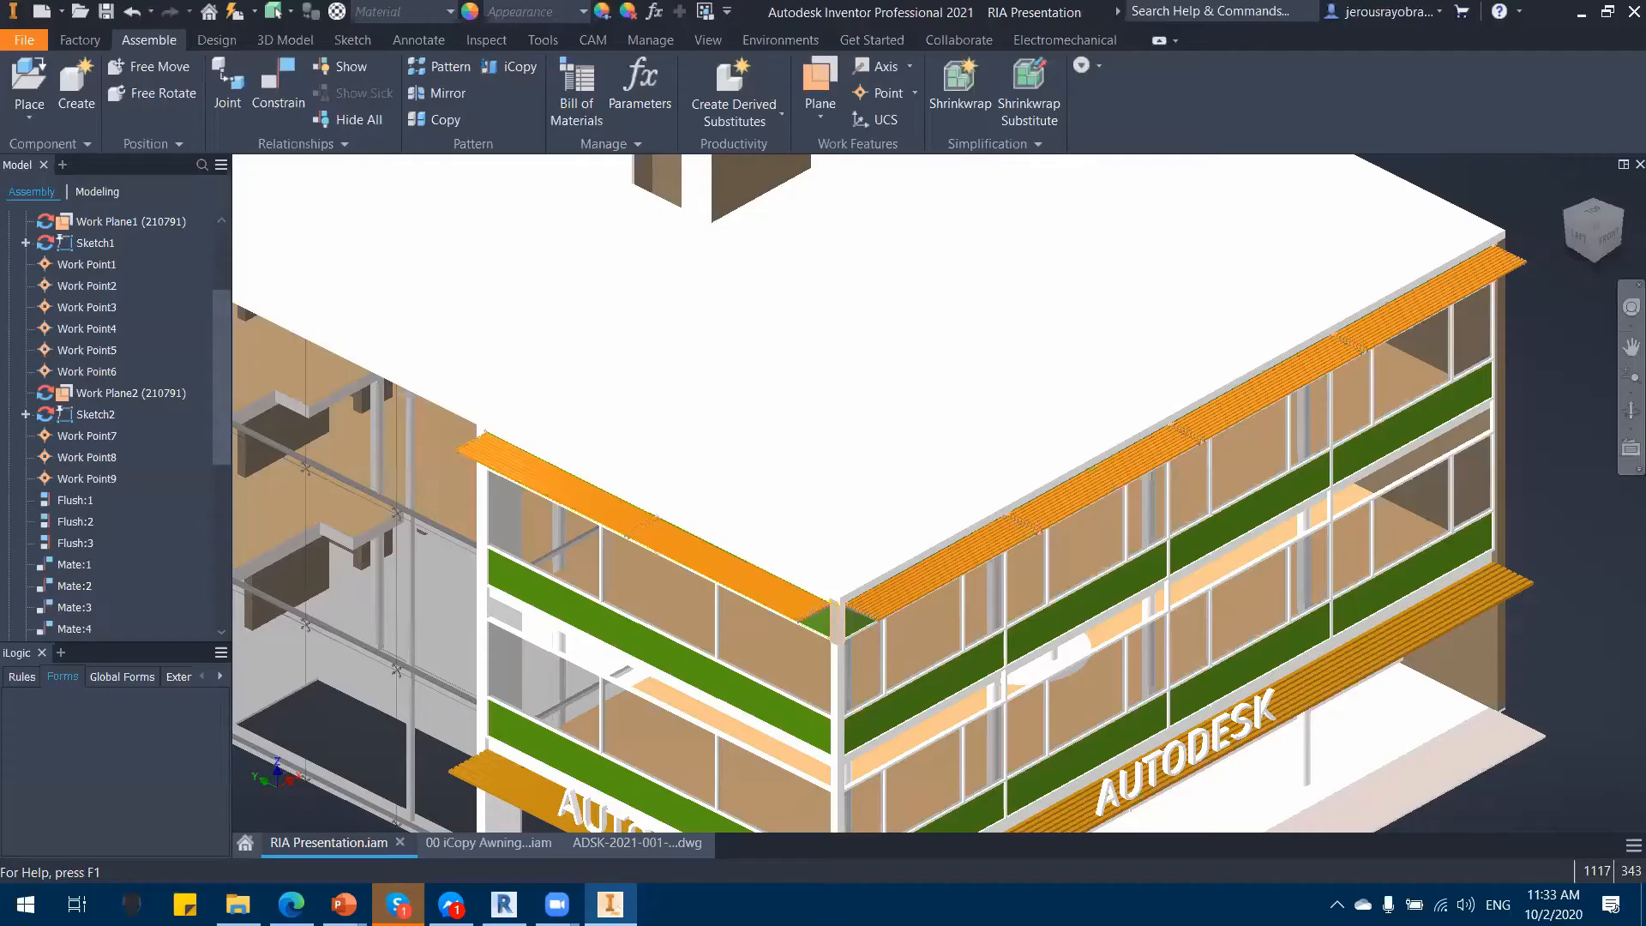
pyautogui.scroll(-5, 501, 621)
pyautogui.moveTo(523, 576); pyautogui.dragTo(739, 446, button='middle')
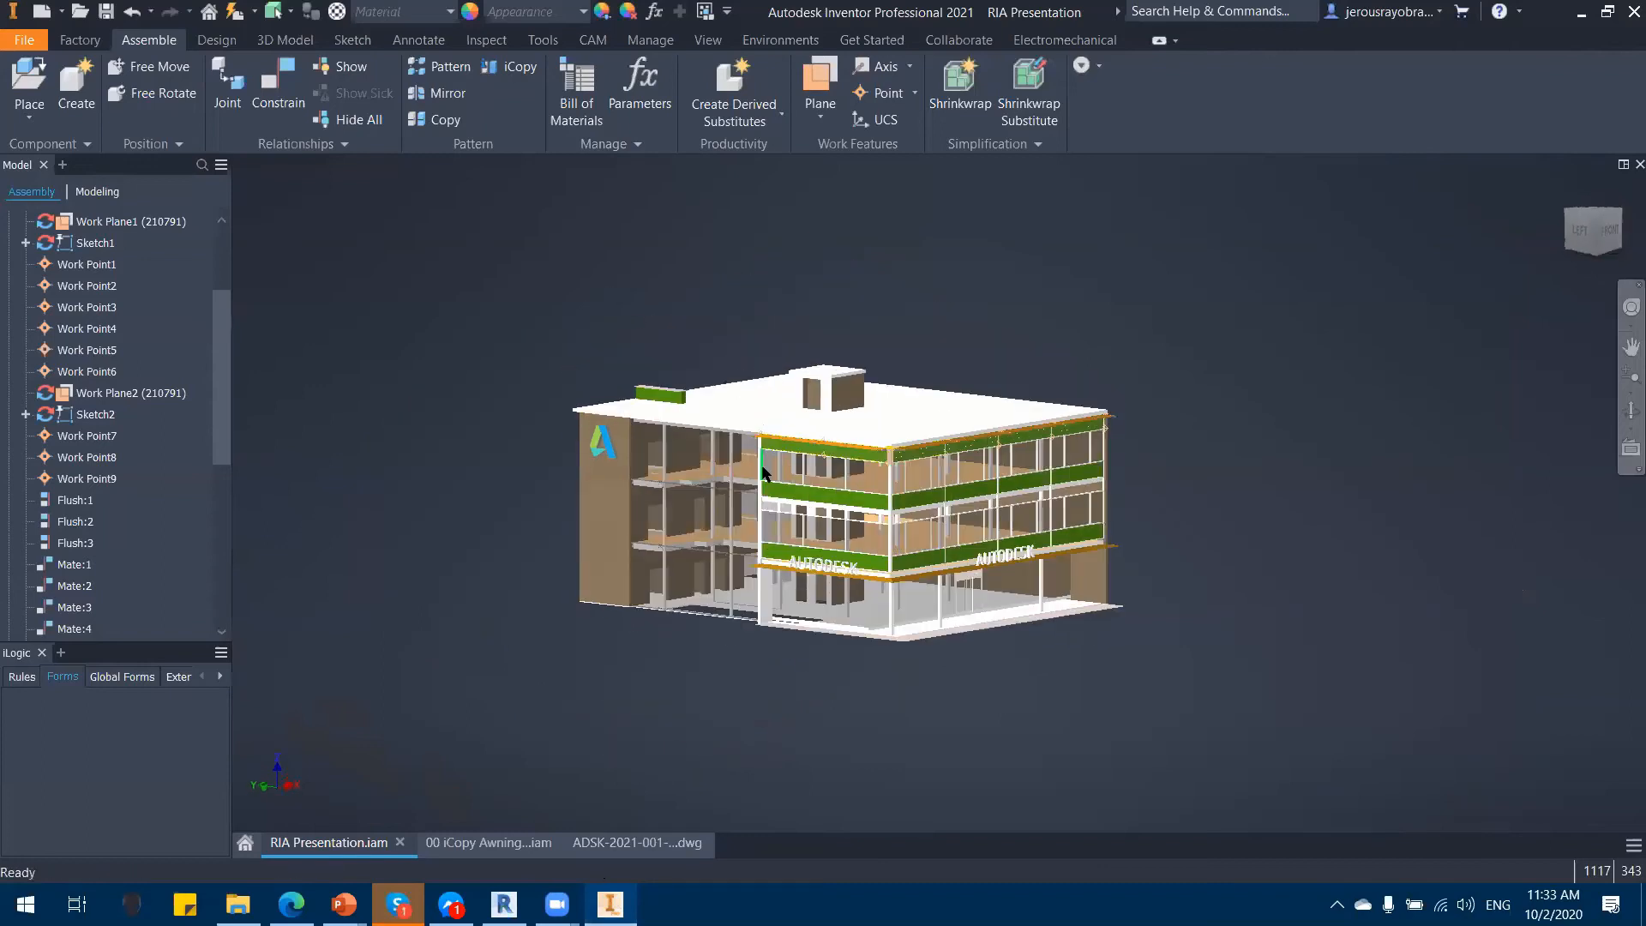
pyautogui.scroll(3, 724, 444)
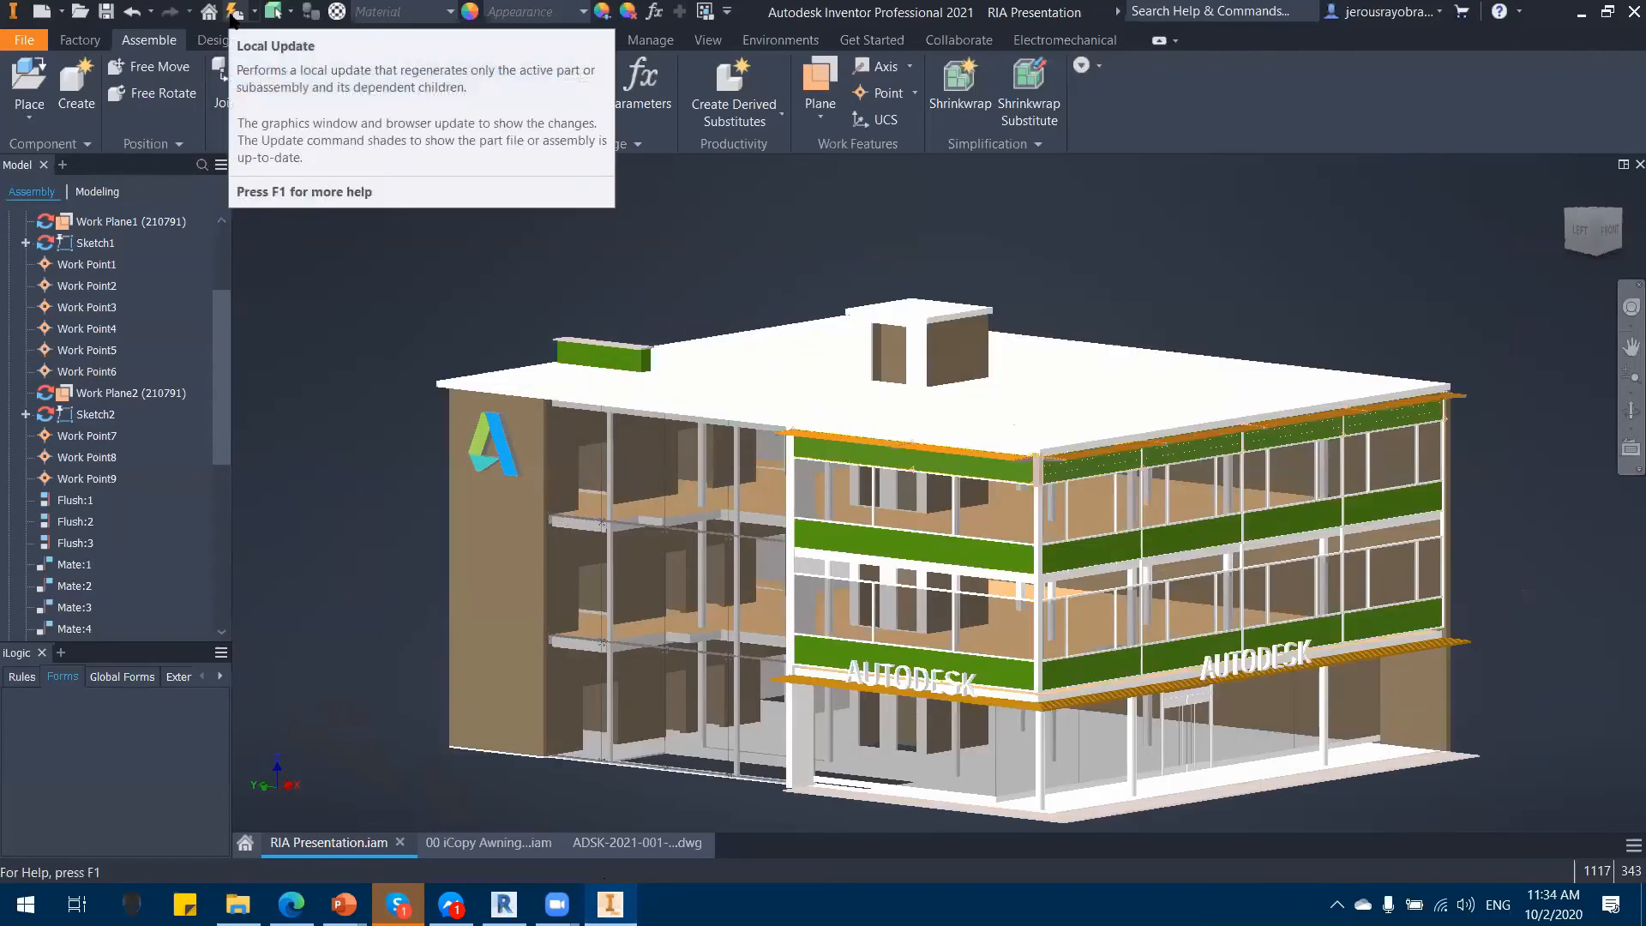
pyautogui.click(233, 16)
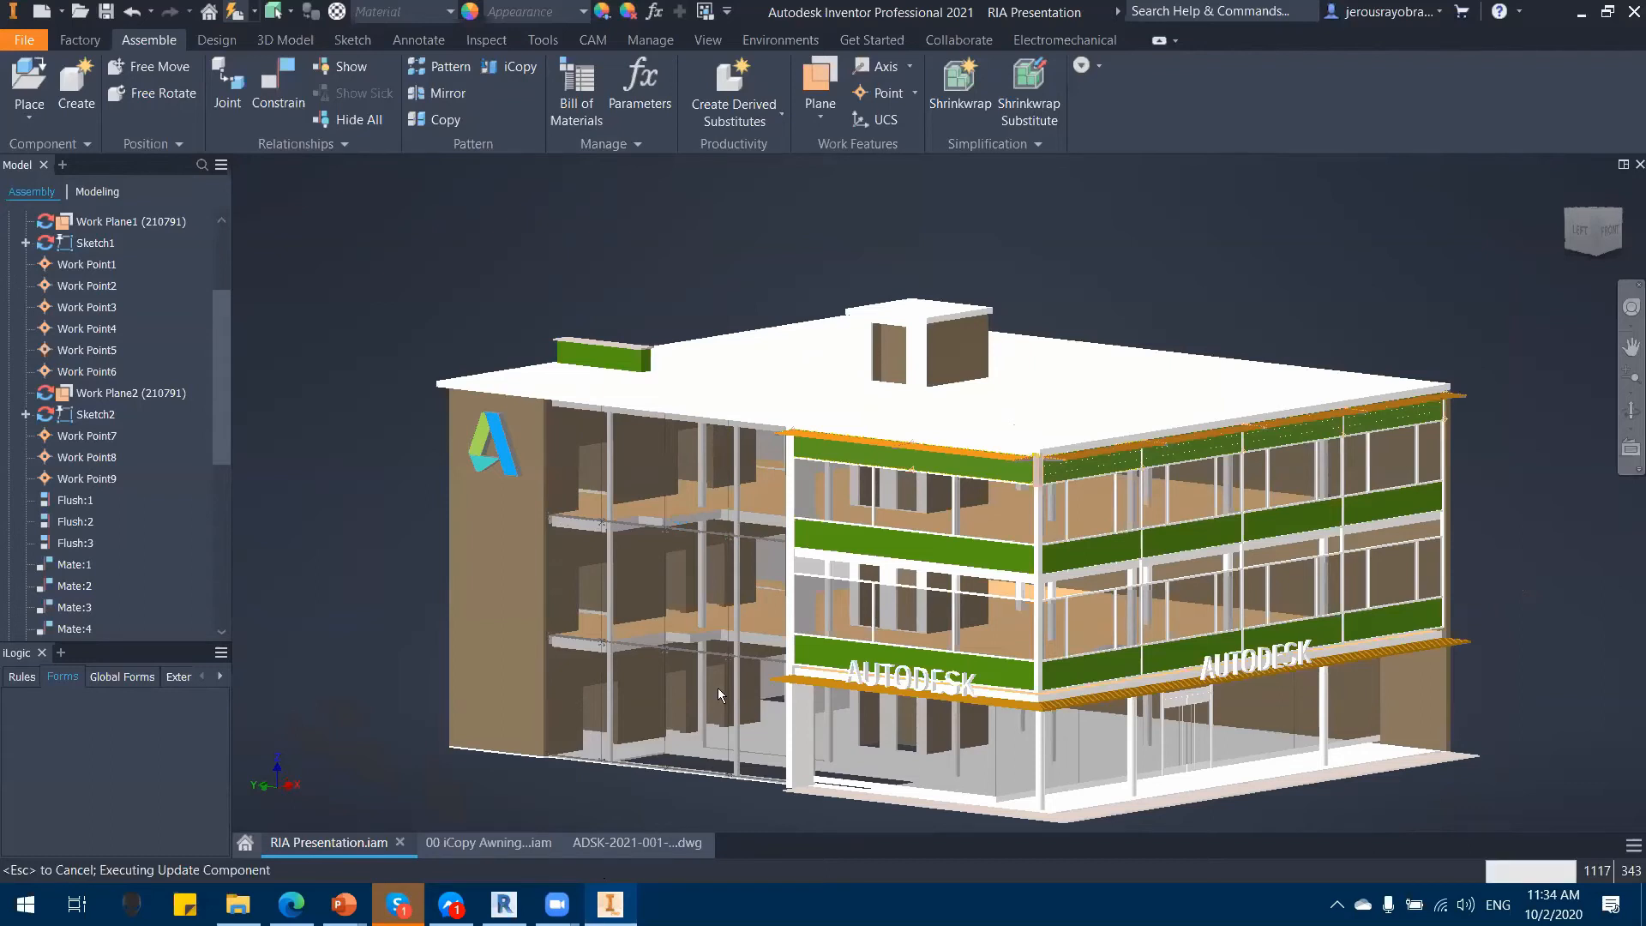
# Step: Compare the short facade's end wall with the Revit model and update the linked building in the Inventor assembly
pyautogui.keyDown('shift'); pyautogui.moveTo(719, 689); pyautogui.dragTo(774, 575, button='middle'); pyautogui.keyUp('shift')
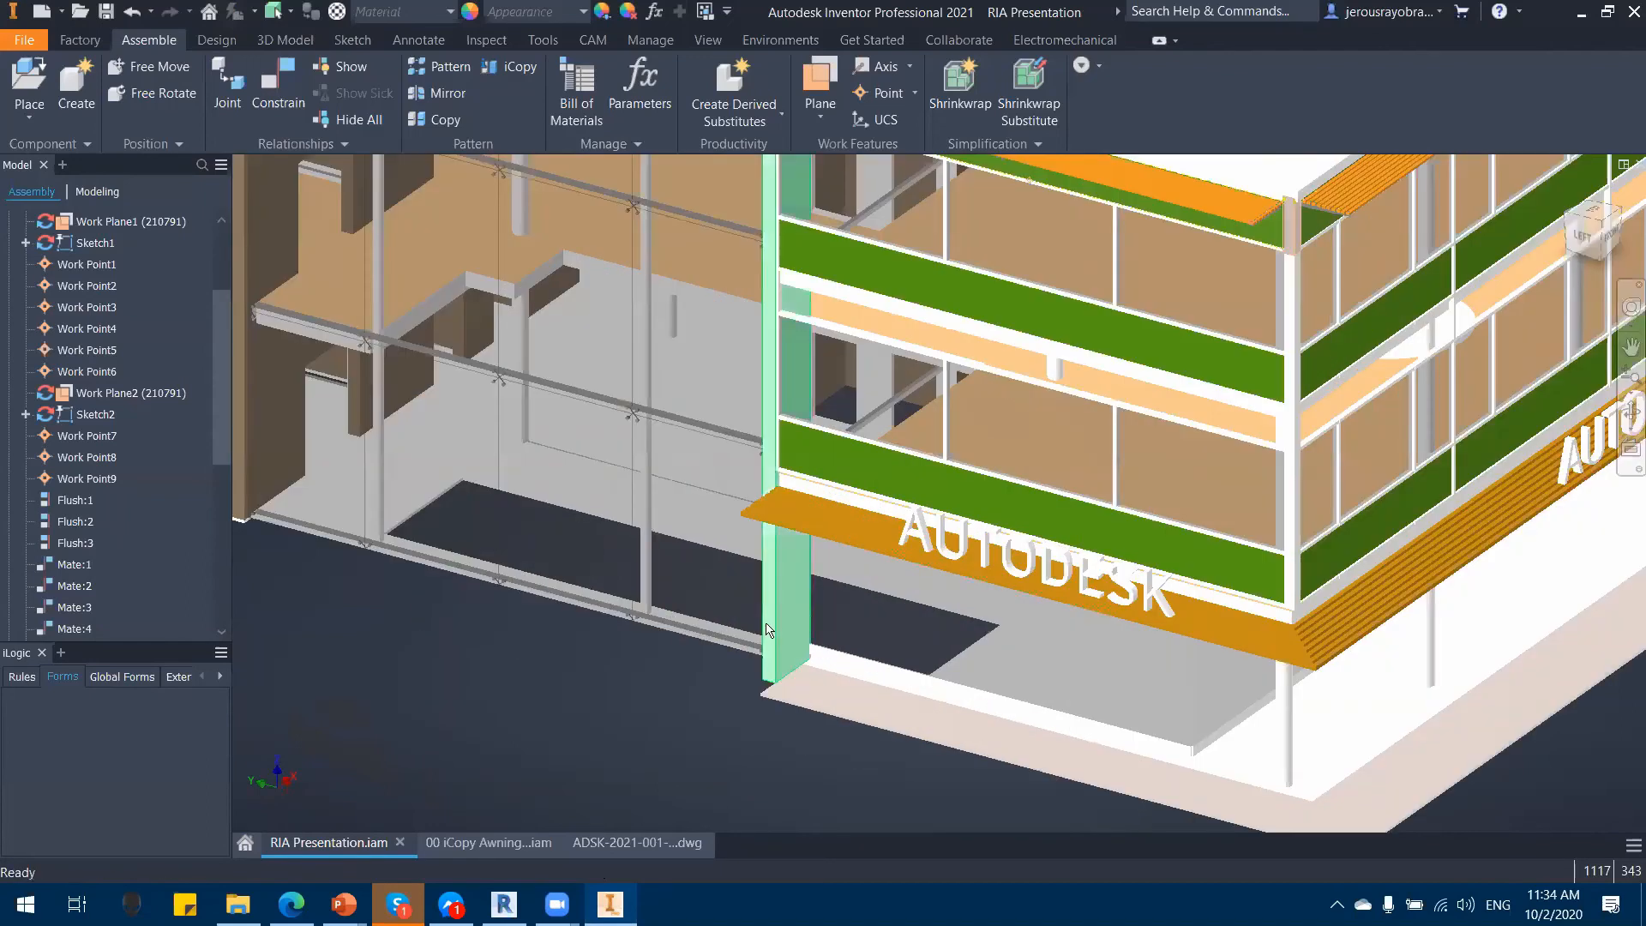
pyautogui.click(774, 575)
pyautogui.scroll(-3, 681, 655)
pyautogui.scroll(3, 718, 624)
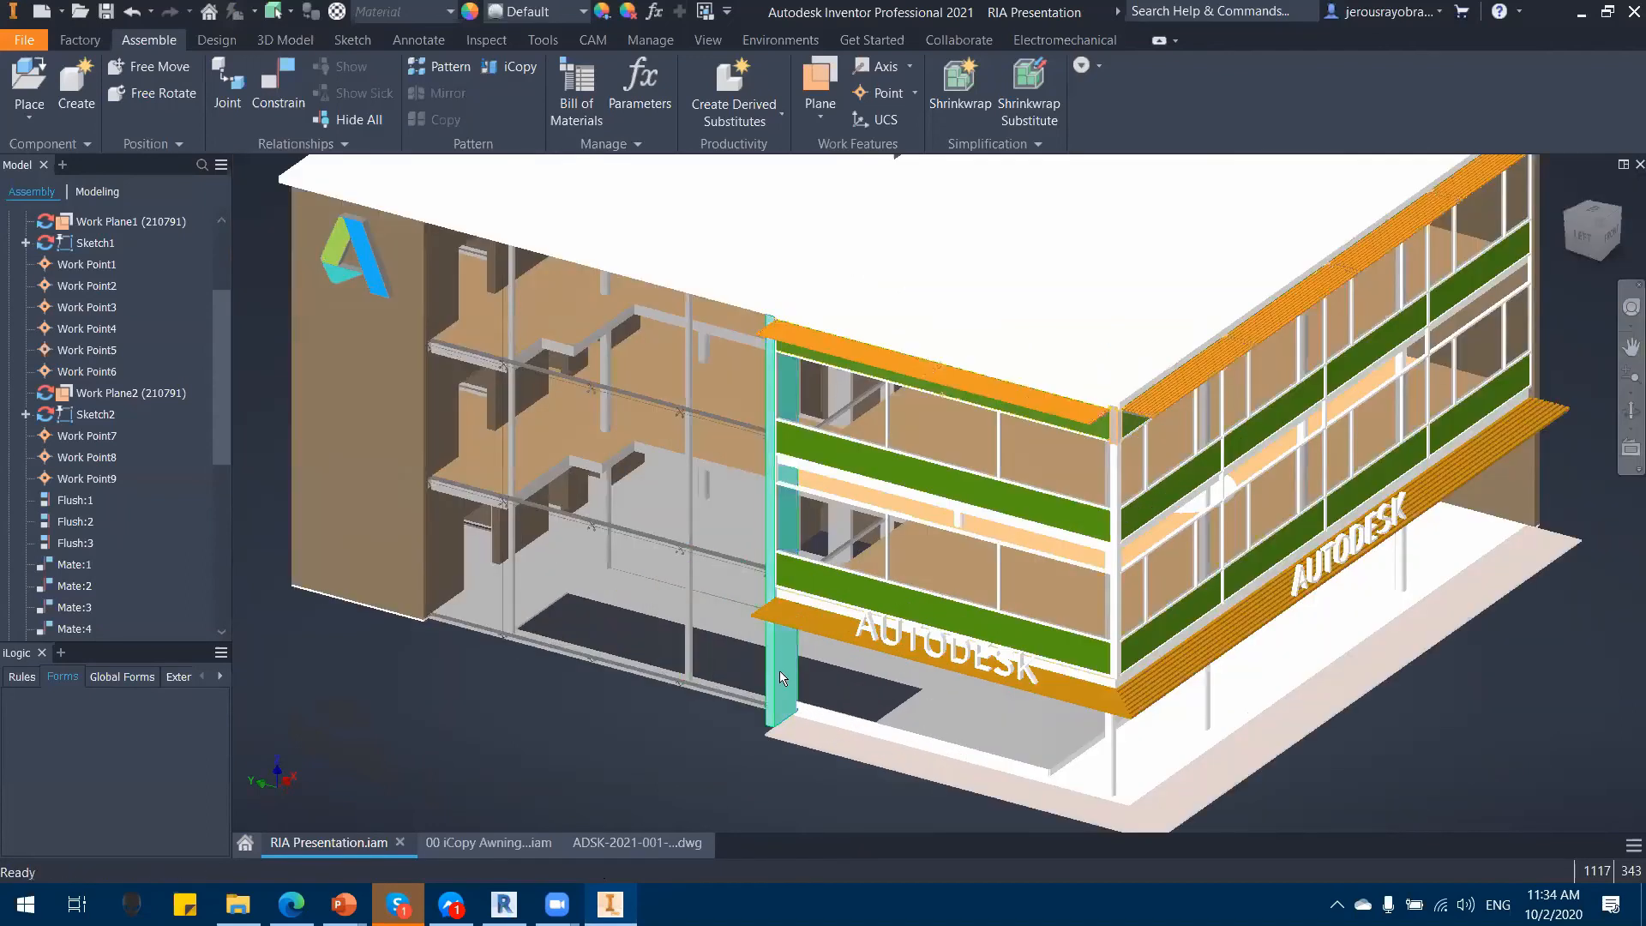
pyautogui.keyDown('shift'); pyautogui.moveTo(791, 662); pyautogui.dragTo(789, 686, button='middle'); pyautogui.keyUp('shift')
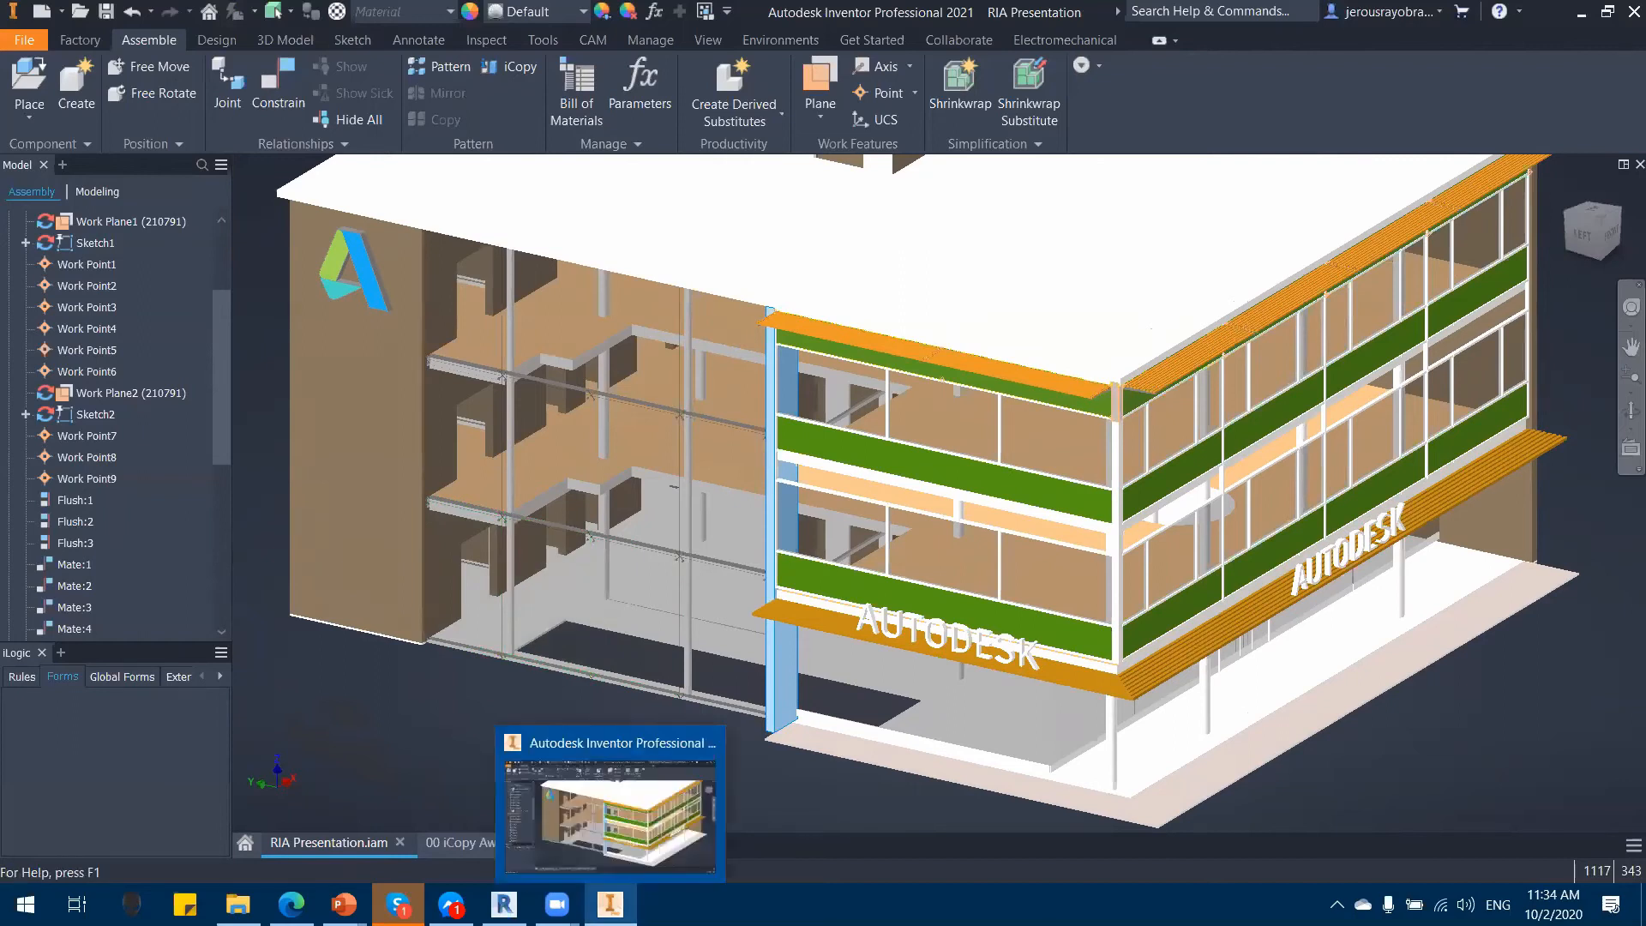
pyautogui.click(504, 905)
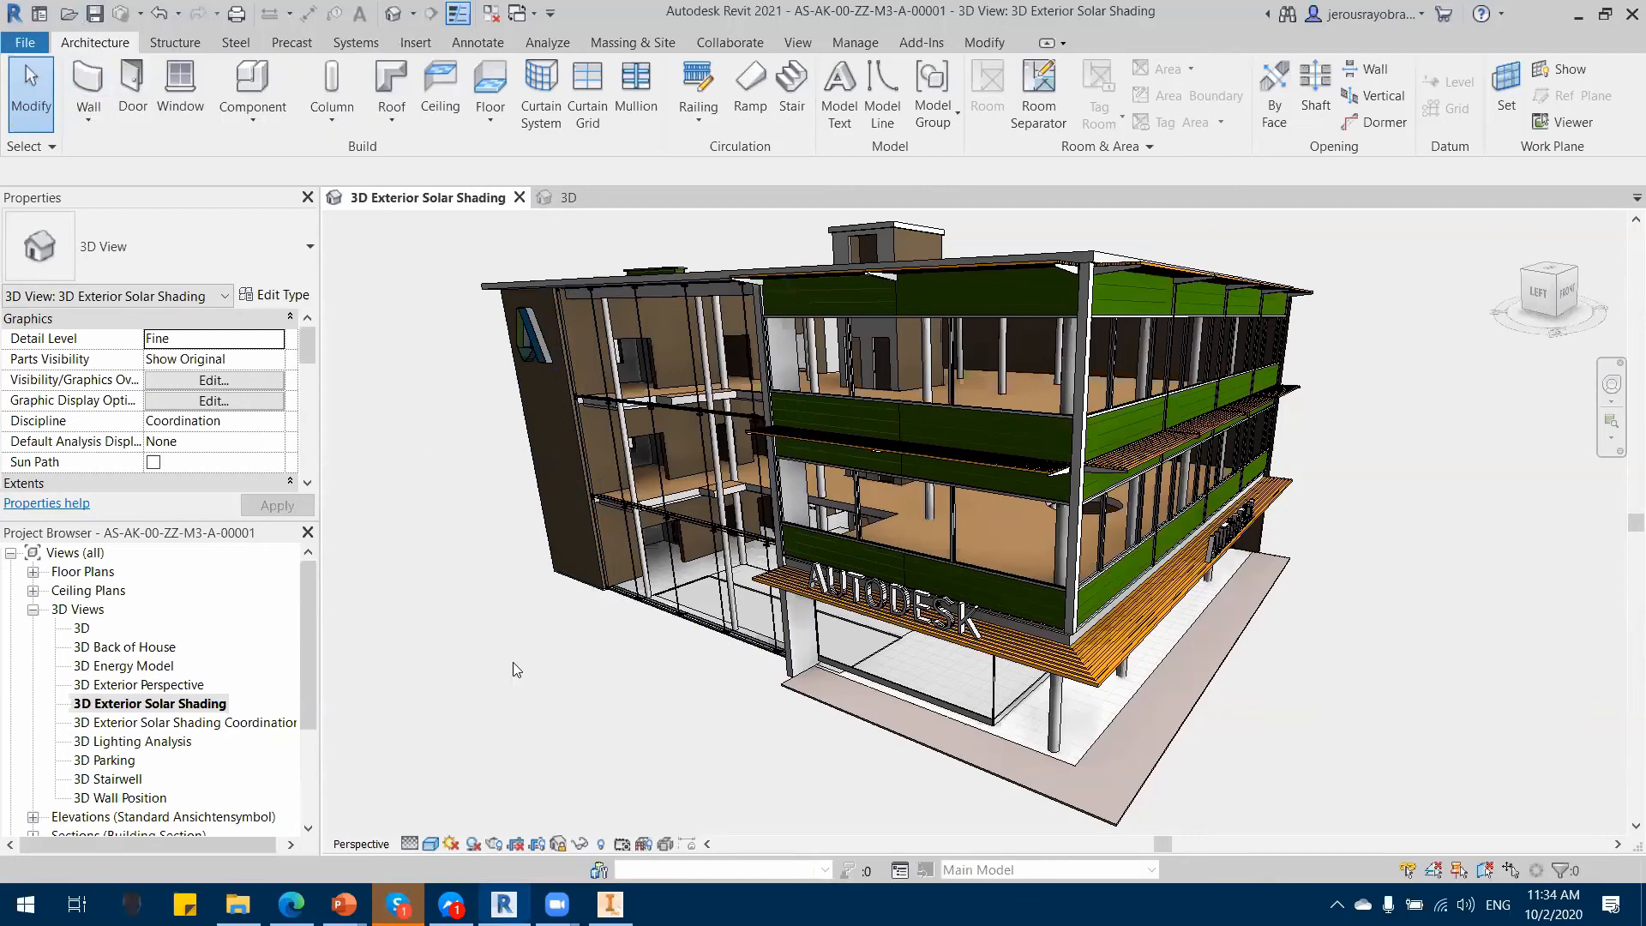
pyautogui.click(610, 905)
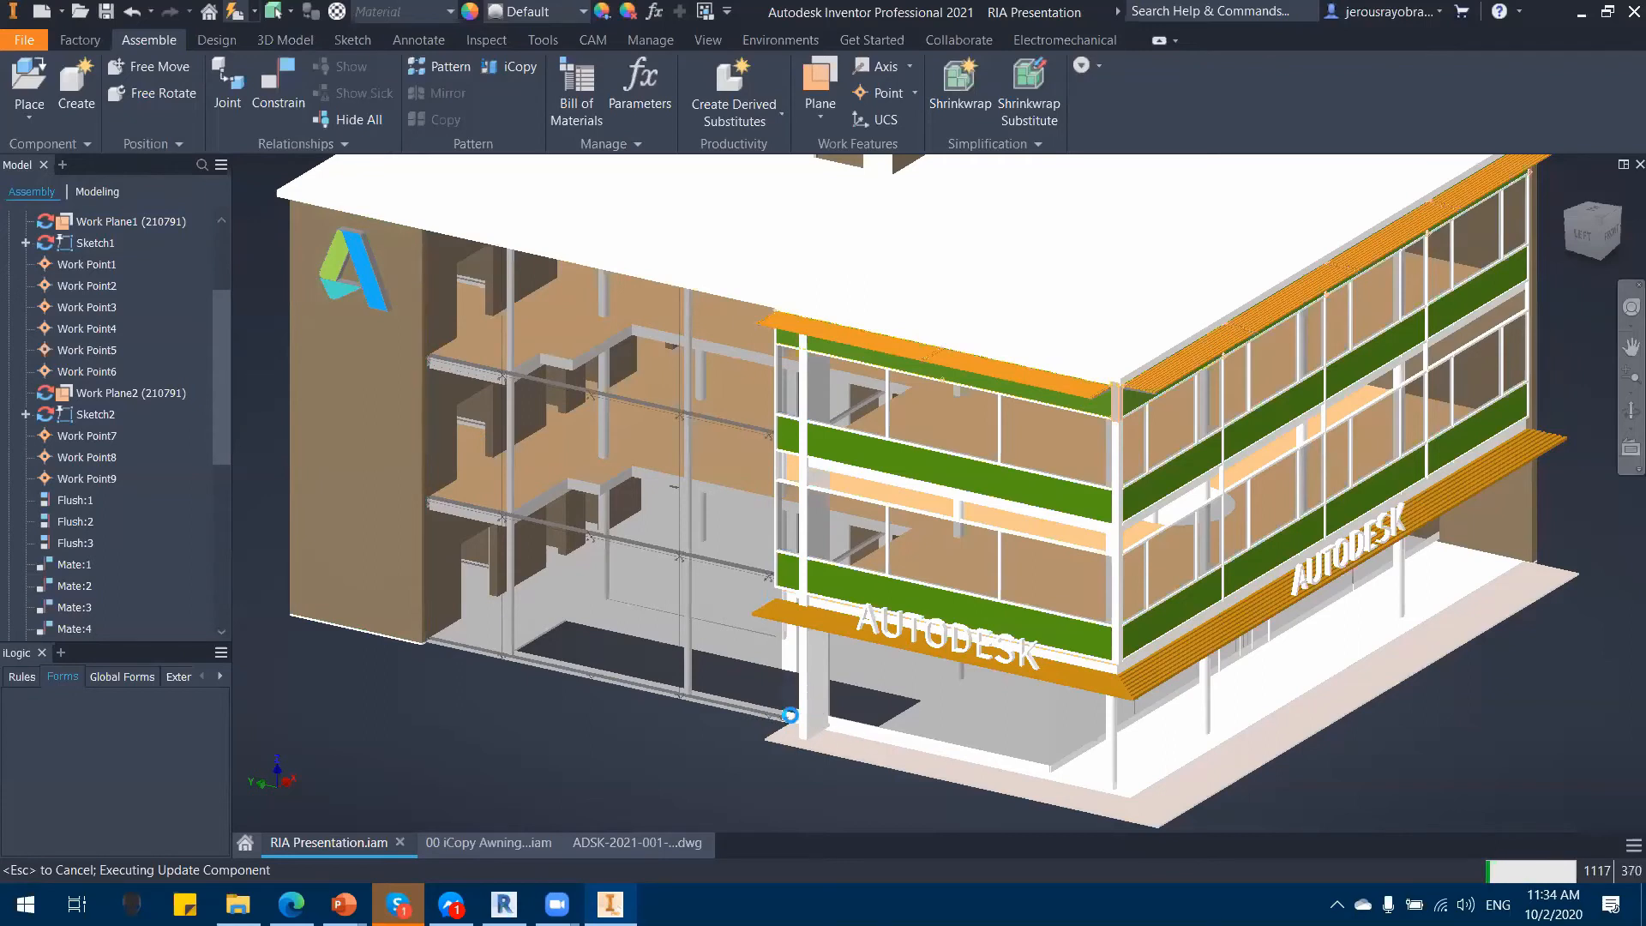
# Step: Examine the short facade around its relocated end wall, including the glazing, awning slats and paired brackets at the awning joint
pyautogui.scroll(8, 808, 702)
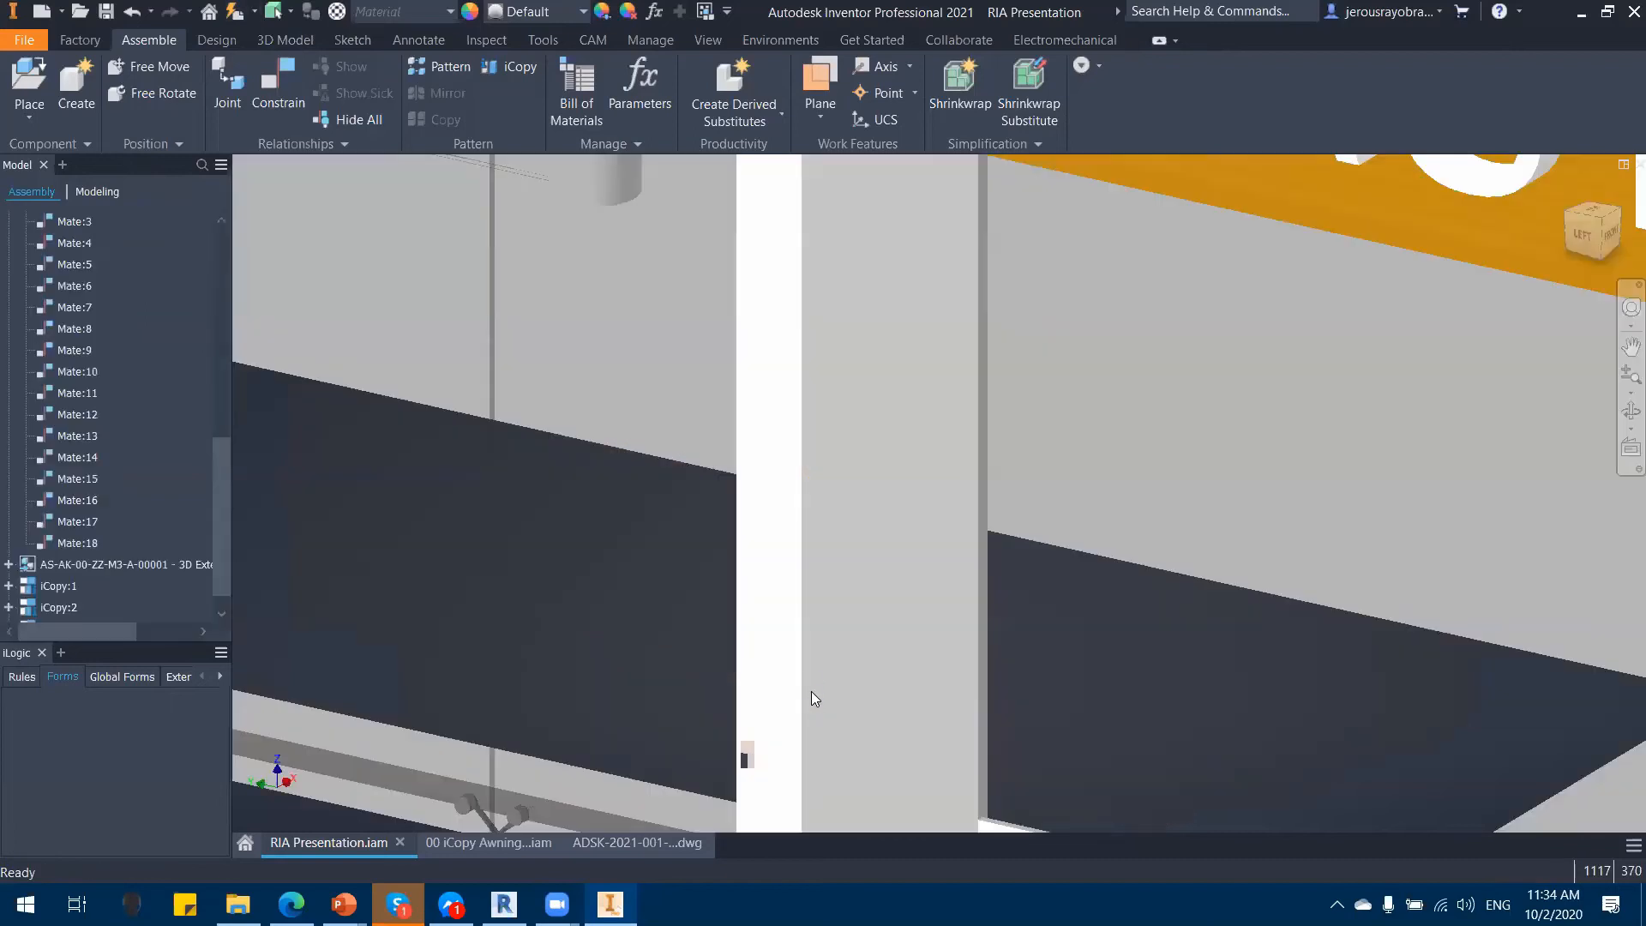
pyautogui.scroll(-8, 812, 679)
pyautogui.moveTo(920, 494); pyautogui.dragTo(919, 580, button='middle')
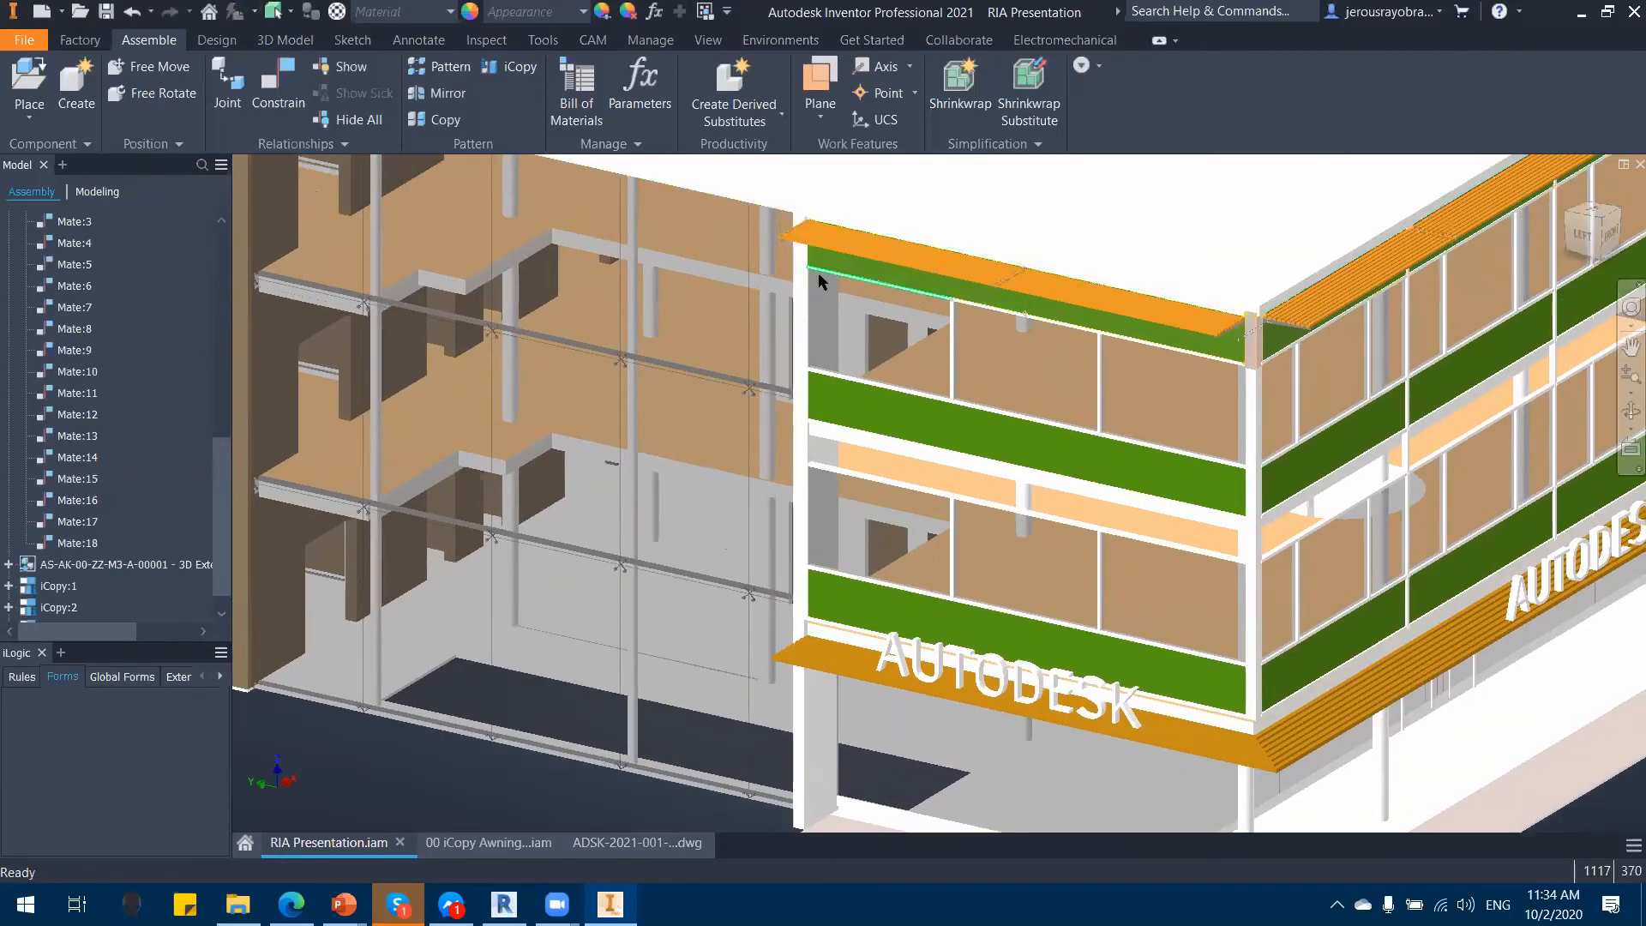
pyautogui.moveTo(845, 300)
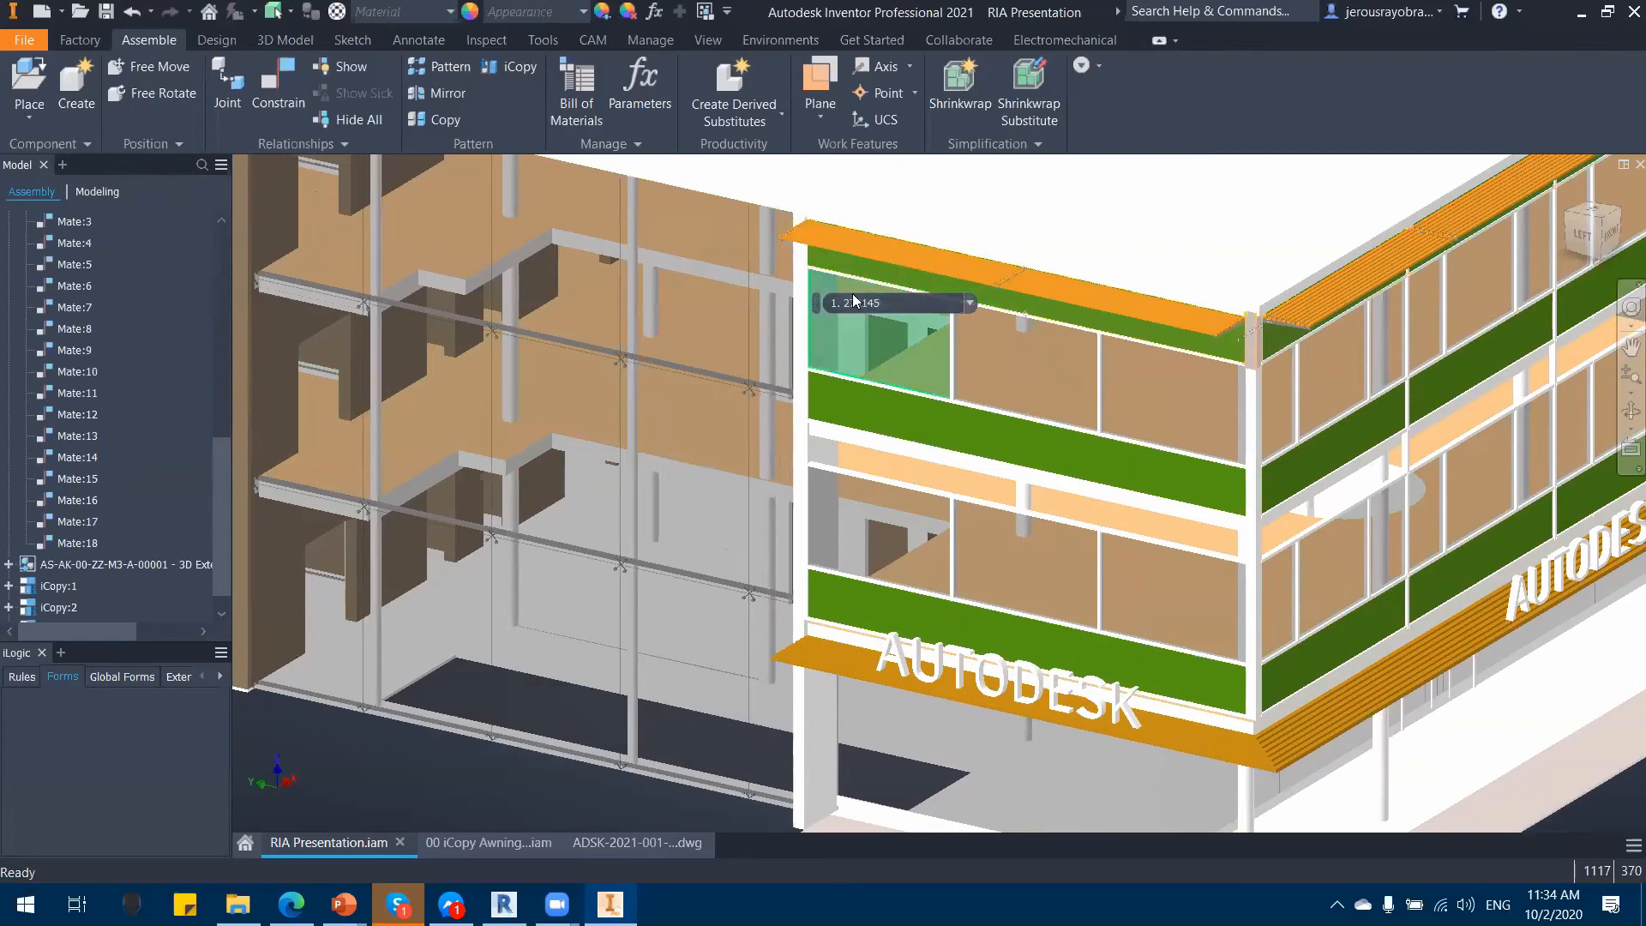
pyautogui.moveTo(429, 600); pyautogui.dragTo(907, 383, button='middle')
pyautogui.scroll(-3, 909, 394)
pyautogui.scroll(10, 978, 386)
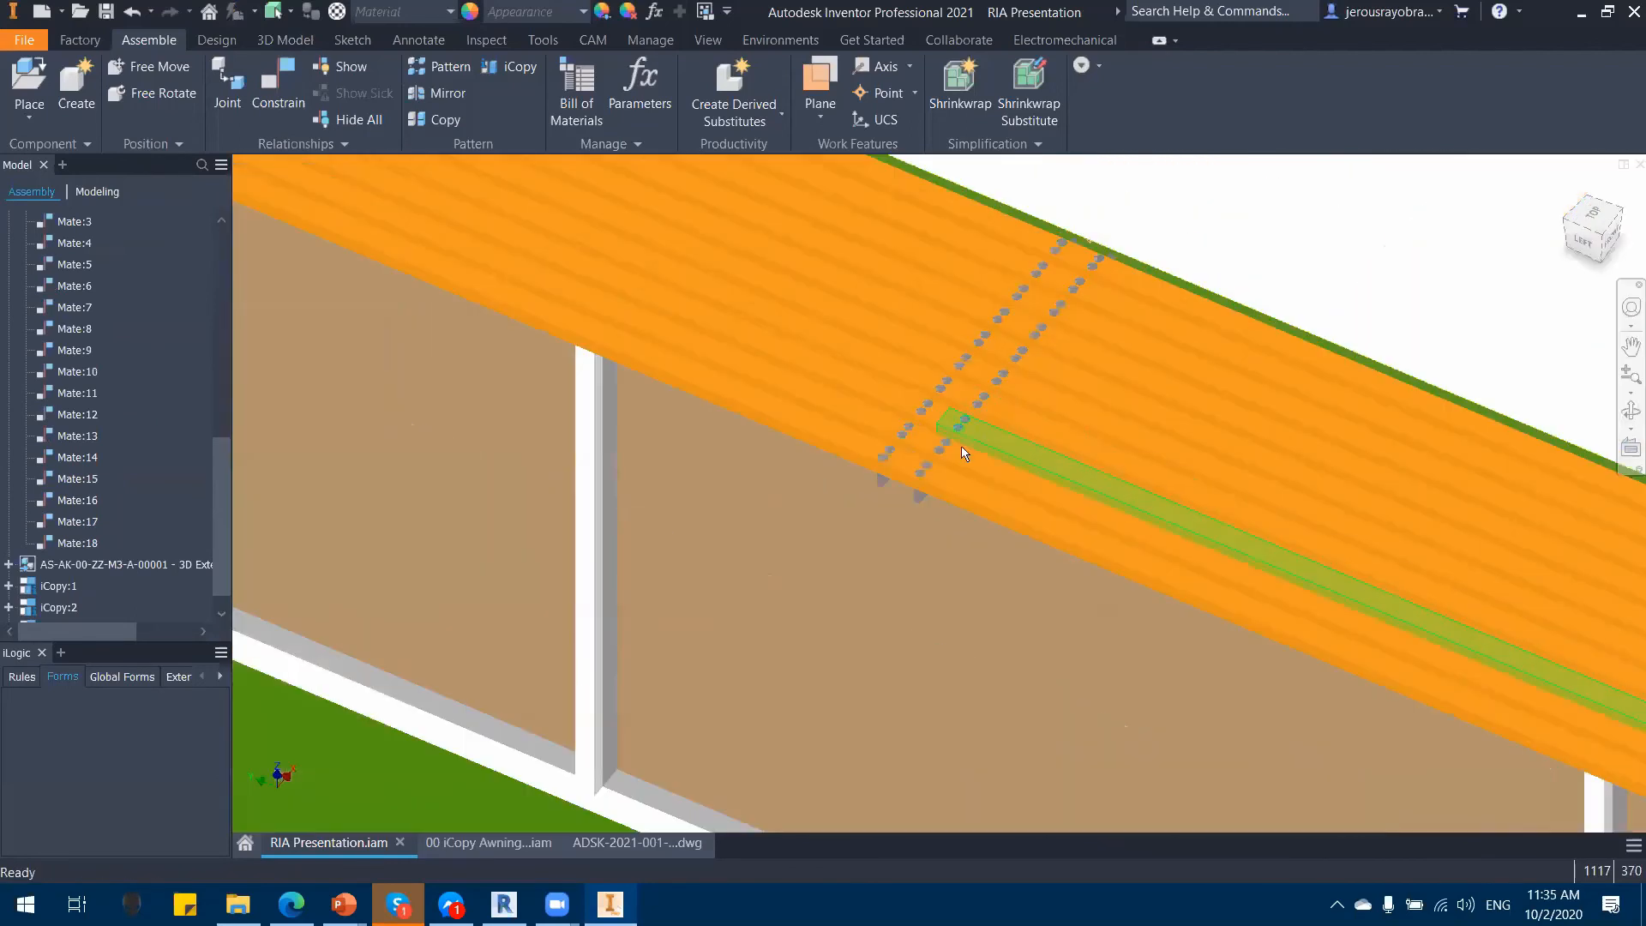
pyautogui.keyDown('shift'); pyautogui.moveTo(963, 460); pyautogui.dragTo(1051, 626, button='middle'); pyautogui.keyUp('shift')
pyautogui.scroll(-5, 1042, 386)
pyautogui.keyDown('shift'); pyautogui.moveTo(1051, 626); pyautogui.dragTo(1016, 446, button='middle'); pyautogui.keyUp('shift')
pyautogui.scroll(9, 1020, 448)
pyautogui.scroll(-2, 1071, 588)
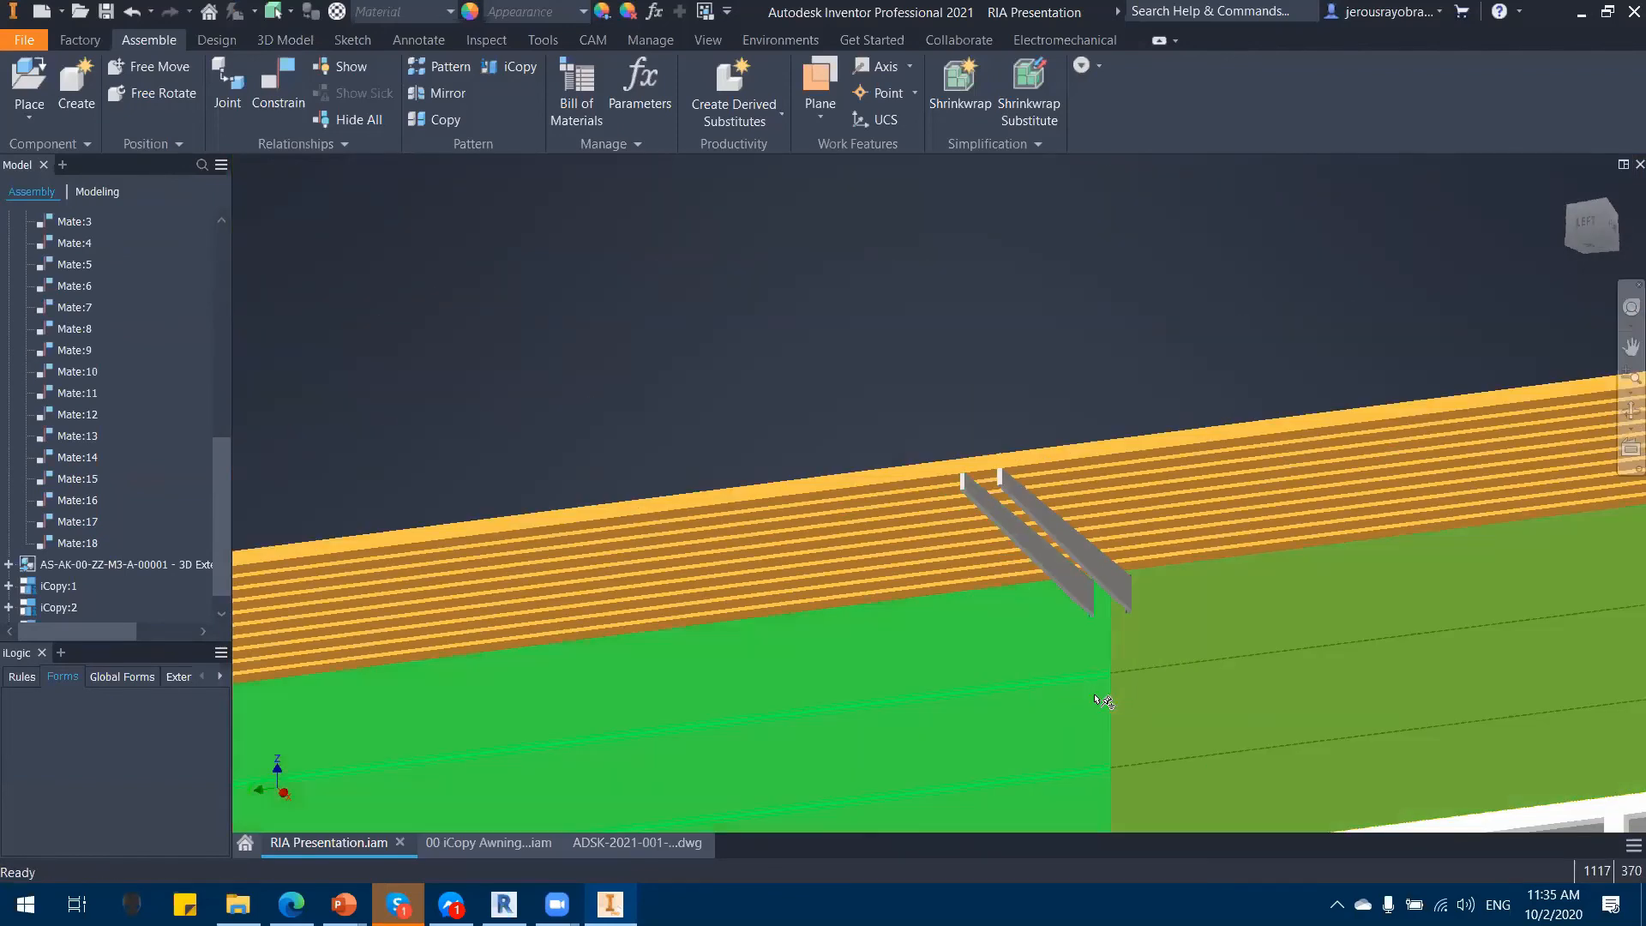
pyautogui.keyDown('shift'); pyautogui.moveTo(1093, 616); pyautogui.dragTo(979, 527, button='middle'); pyautogui.keyUp('shift')
pyautogui.scroll(-10, 1085, 623)
pyautogui.scroll(8, 1123, 673)
pyautogui.scroll(3, 979, 515)
pyautogui.moveTo(986, 463); pyautogui.dragTo(896, 416, button='middle')
pyautogui.scroll(3, 1017, 470)
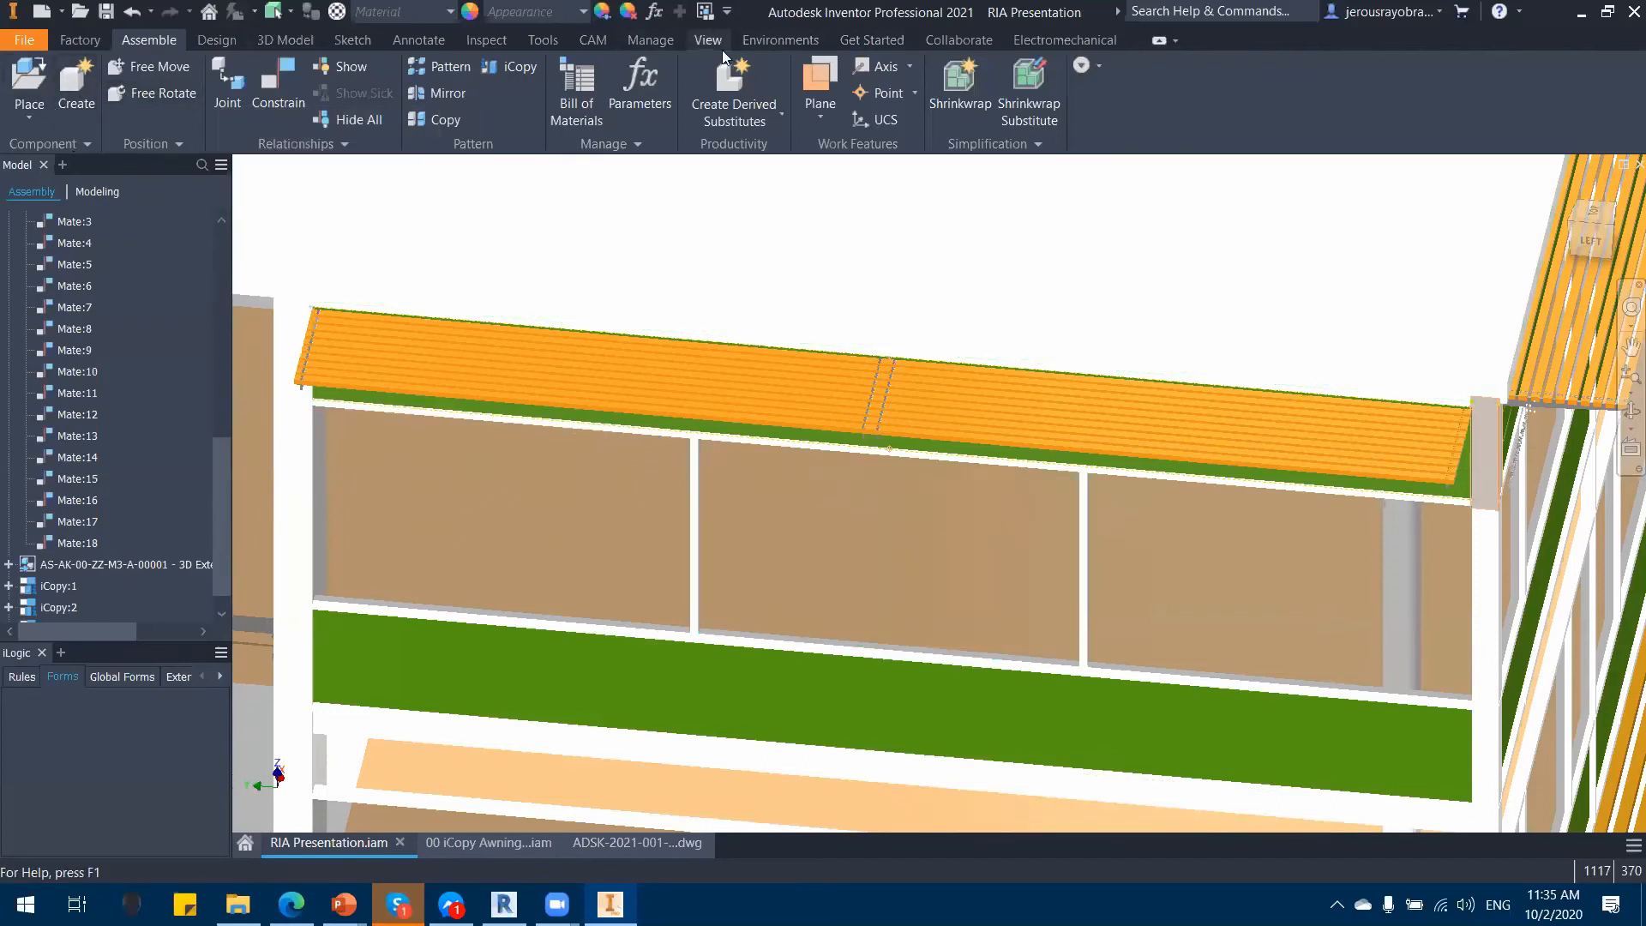
# Step: Rebuild all components of the RIA Presentation assembly
pyautogui.click(634, 41)
pyautogui.click(142, 72)
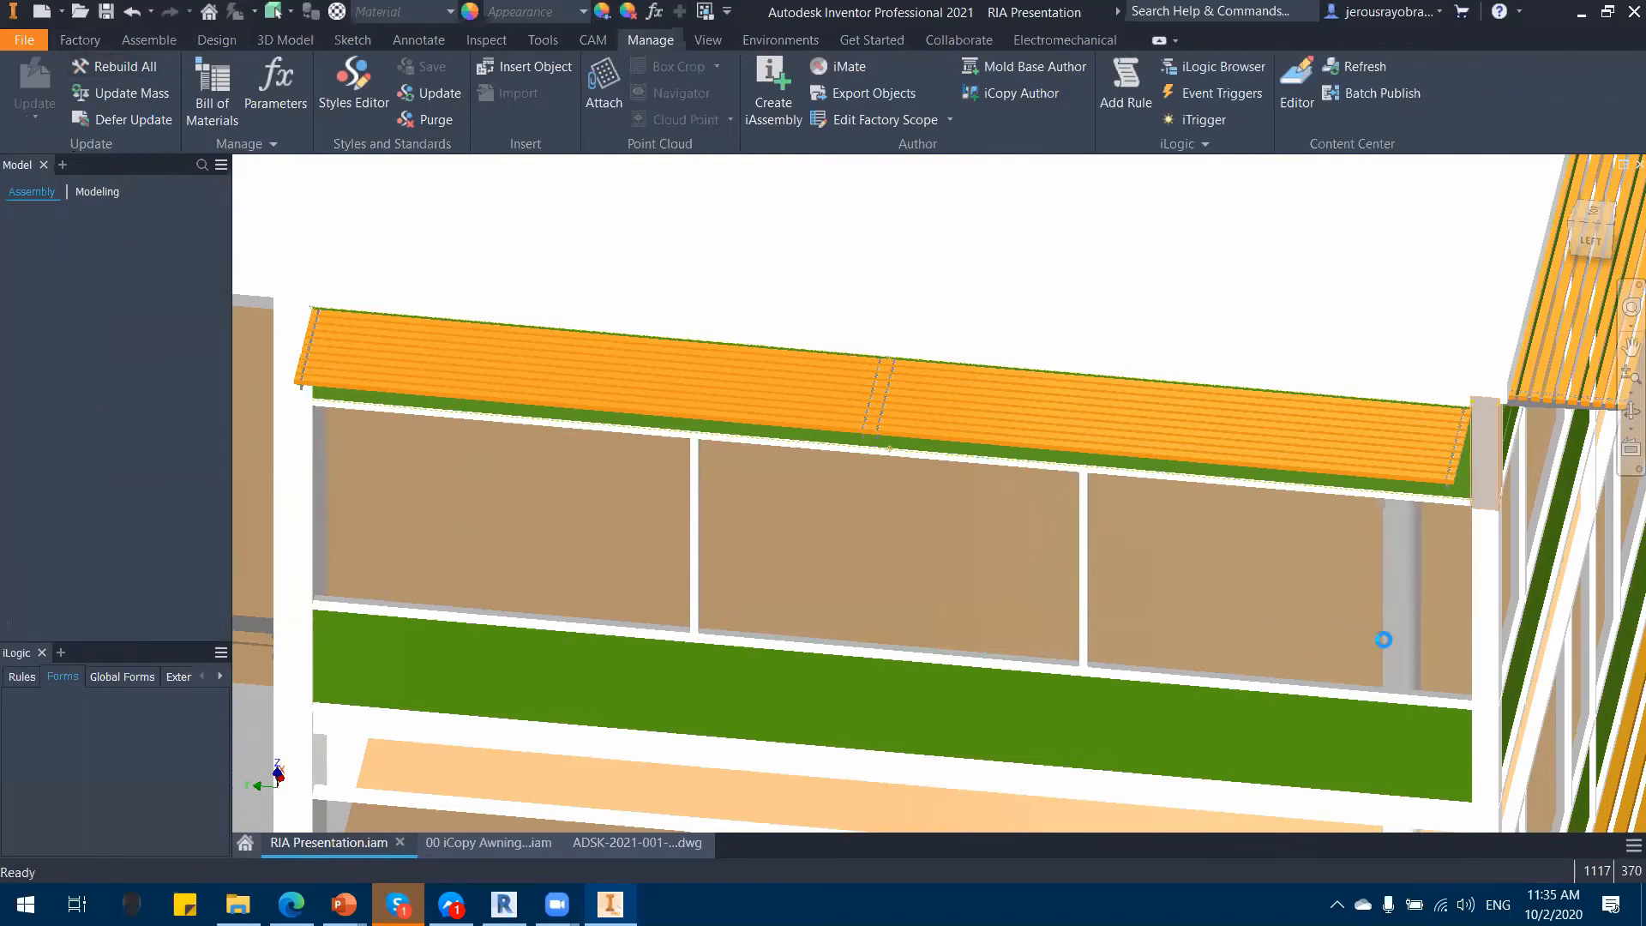
pyautogui.rightClick(1389, 645)
# Step: Examine the rebuilt awnings on both facades and the gap between them at the building's corner
pyautogui.moveTo(991, 549); pyautogui.dragTo(885, 579, button='middle')
pyautogui.scroll(-5, 905, 336)
pyautogui.scroll(6, 885, 580)
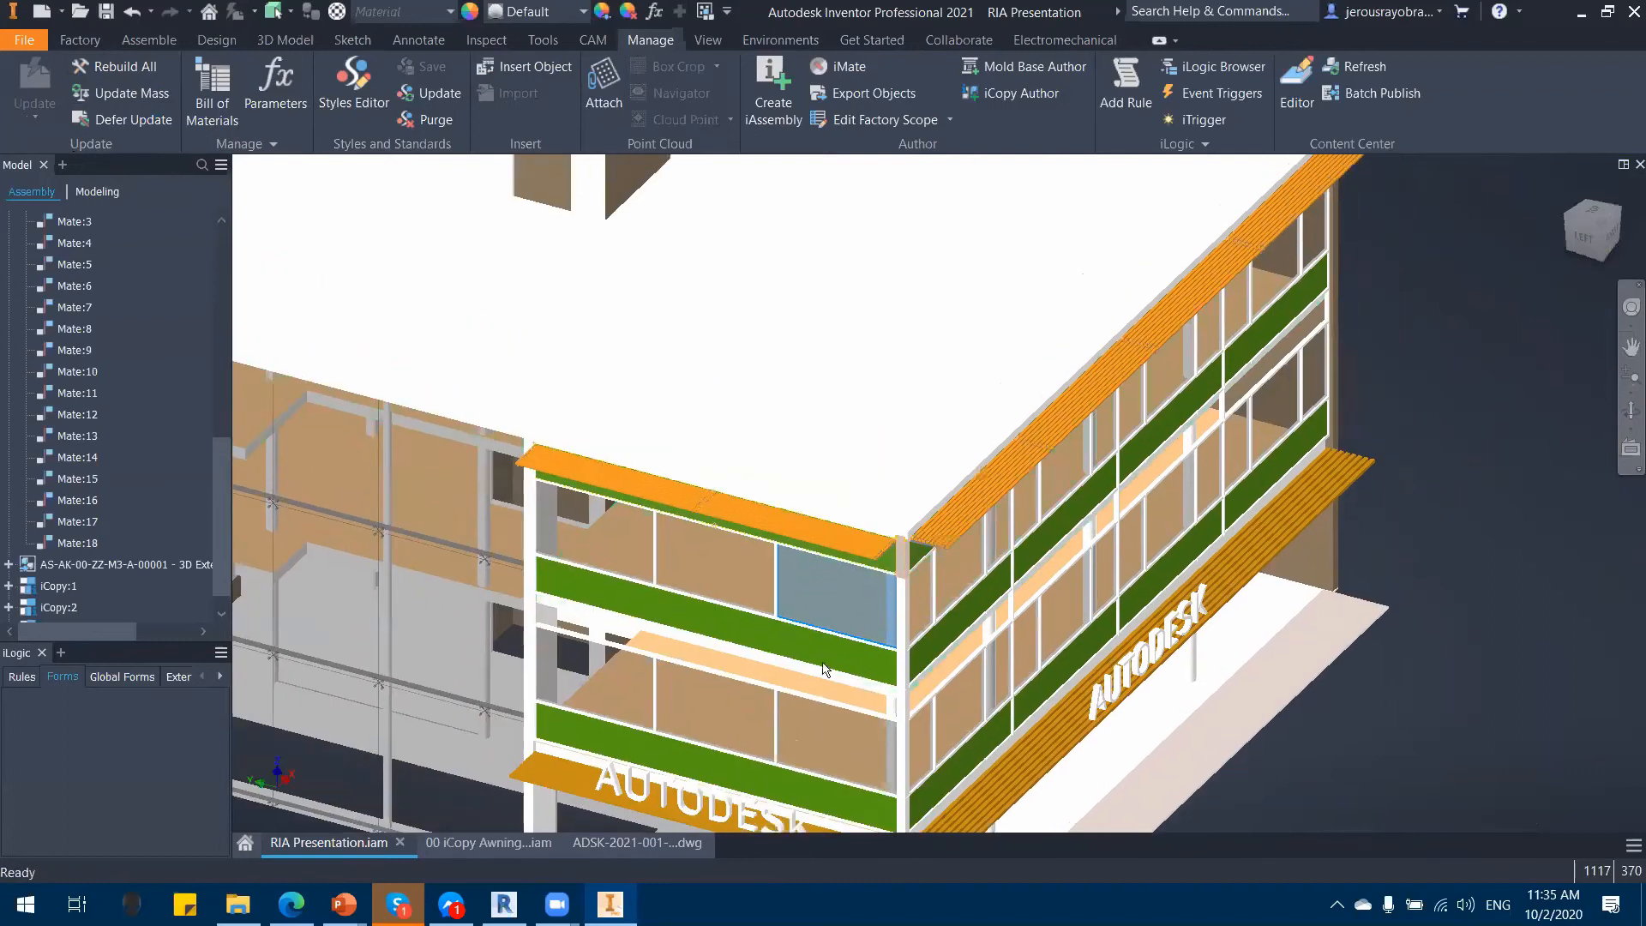
pyautogui.moveTo(823, 669); pyautogui.dragTo(768, 699, button='middle')
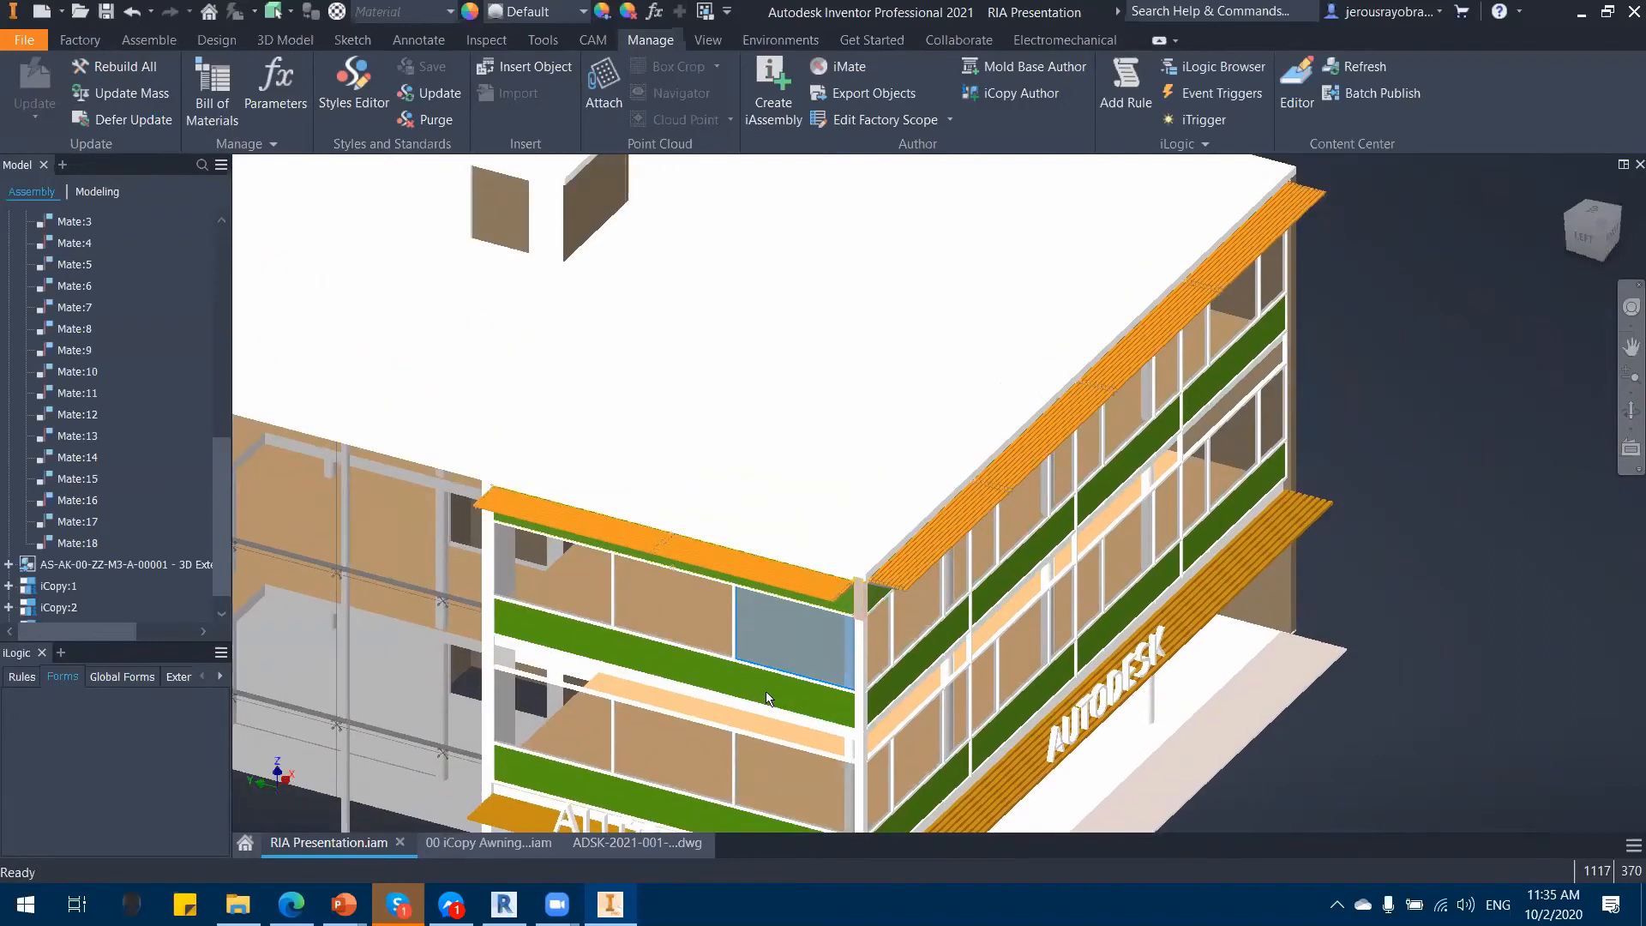
pyautogui.scroll(3, 857, 615)
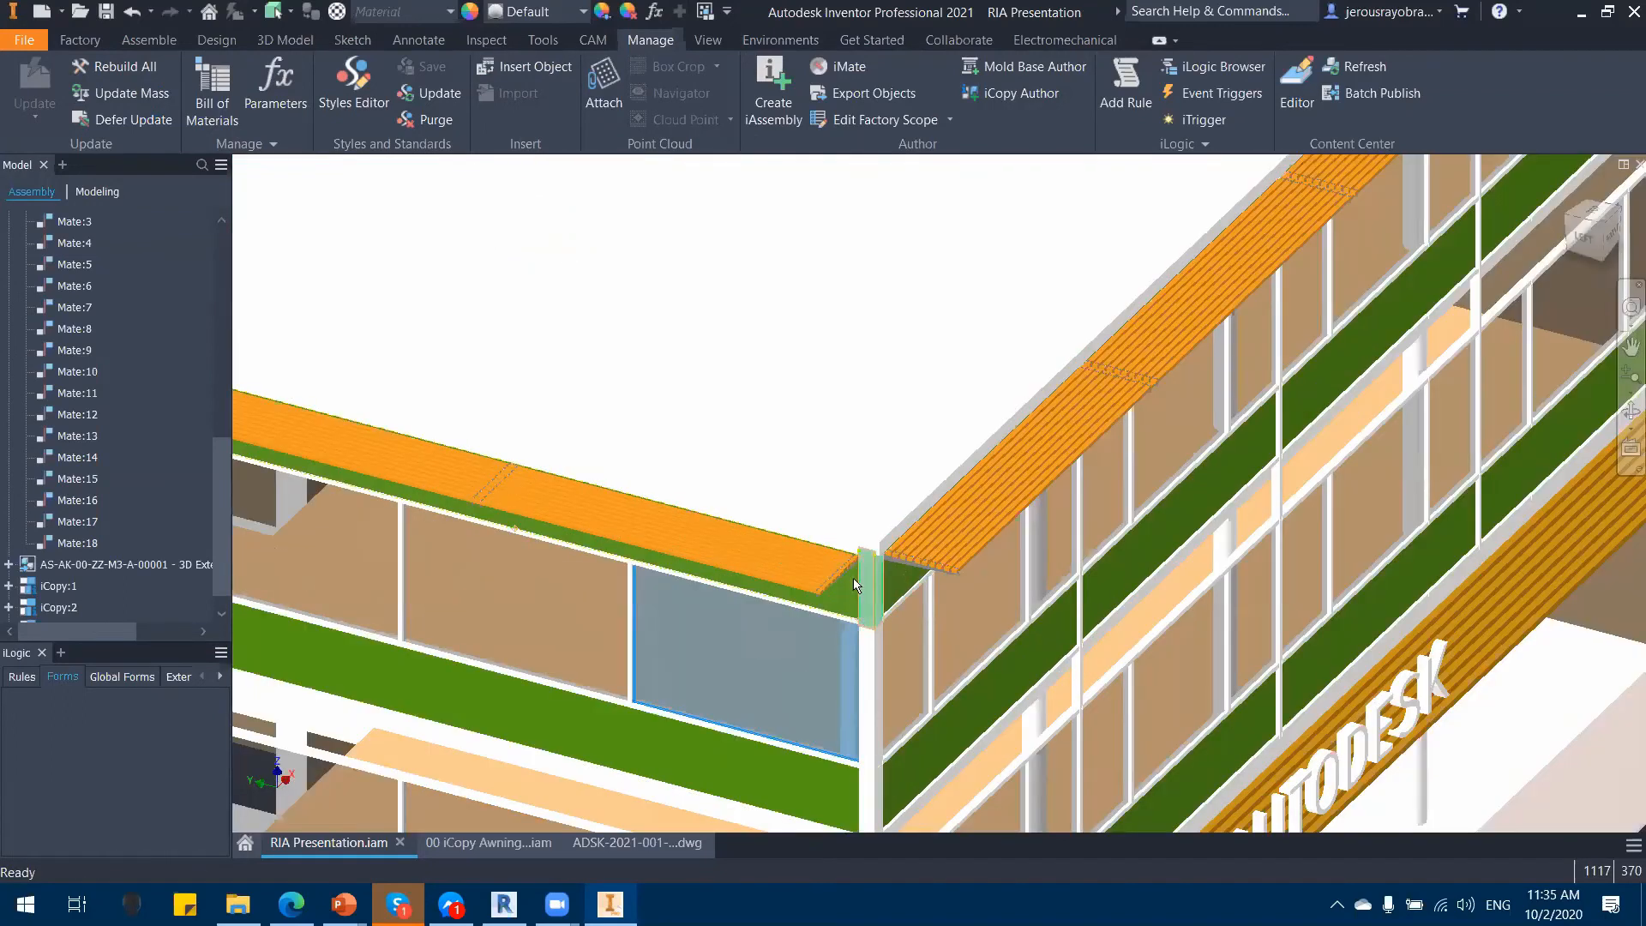
pyautogui.scroll(3, 909, 579)
pyautogui.scroll(-2, 724, 683)
# Step: Open the 3D Exterior Solar Shading Coordination view in Revit and return to Inventor
pyautogui.click(504, 904)
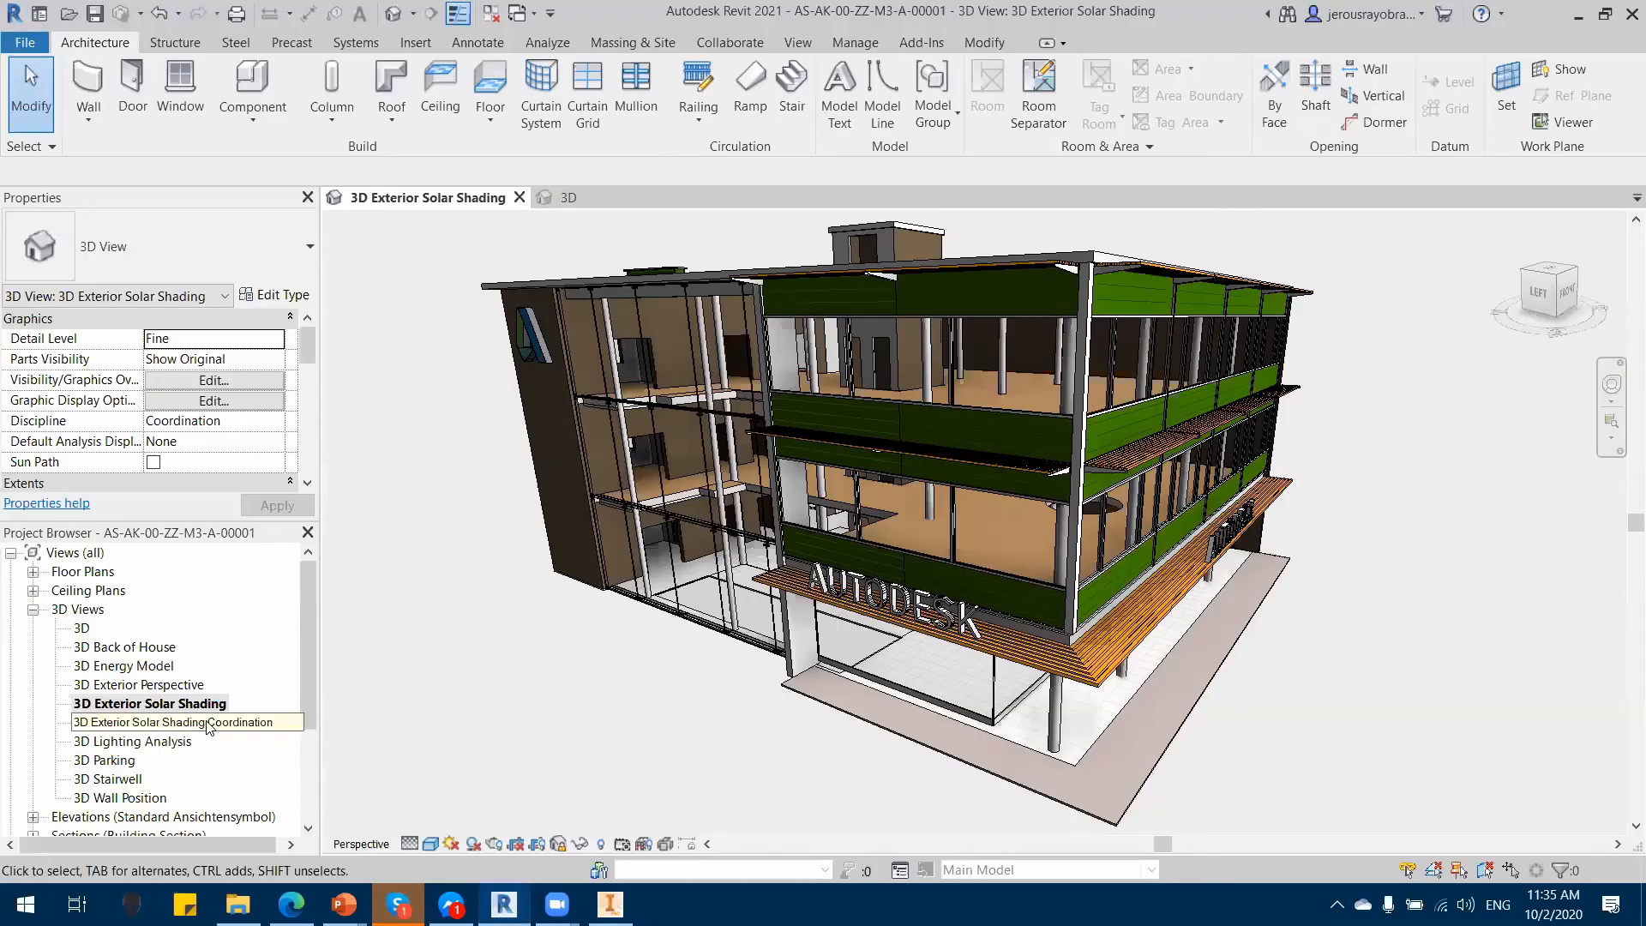
pyautogui.doubleClick(208, 724)
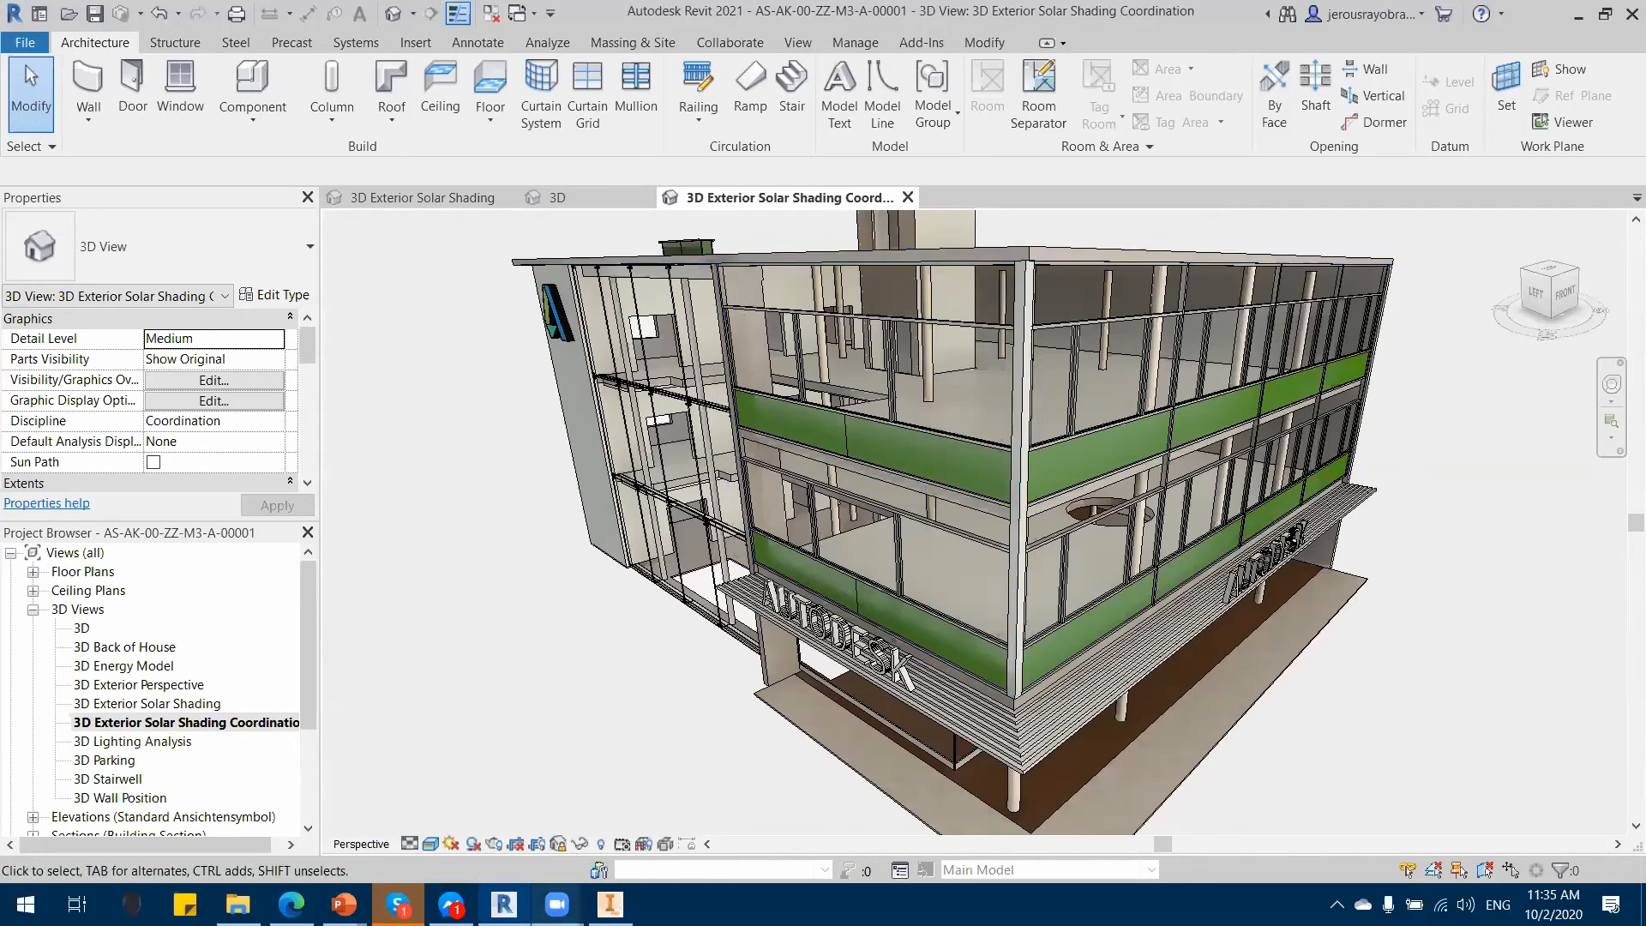
pyautogui.click(609, 904)
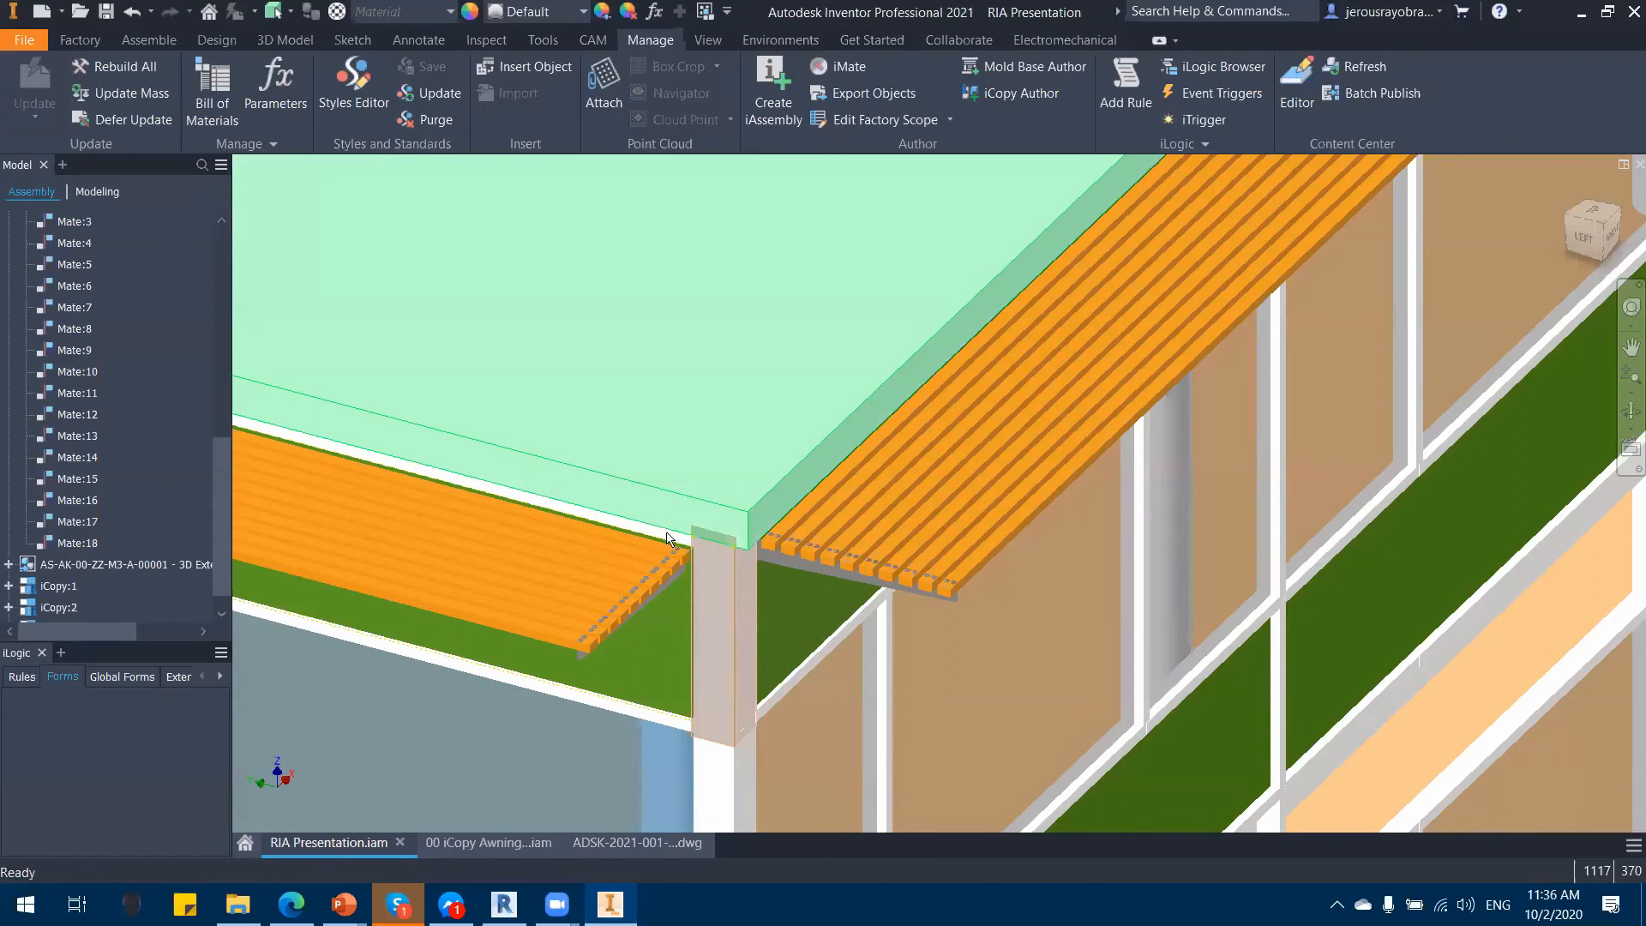
# Step: Collapse the Reference Part's contents in the model browser
pyautogui.scroll(8, 580, 570)
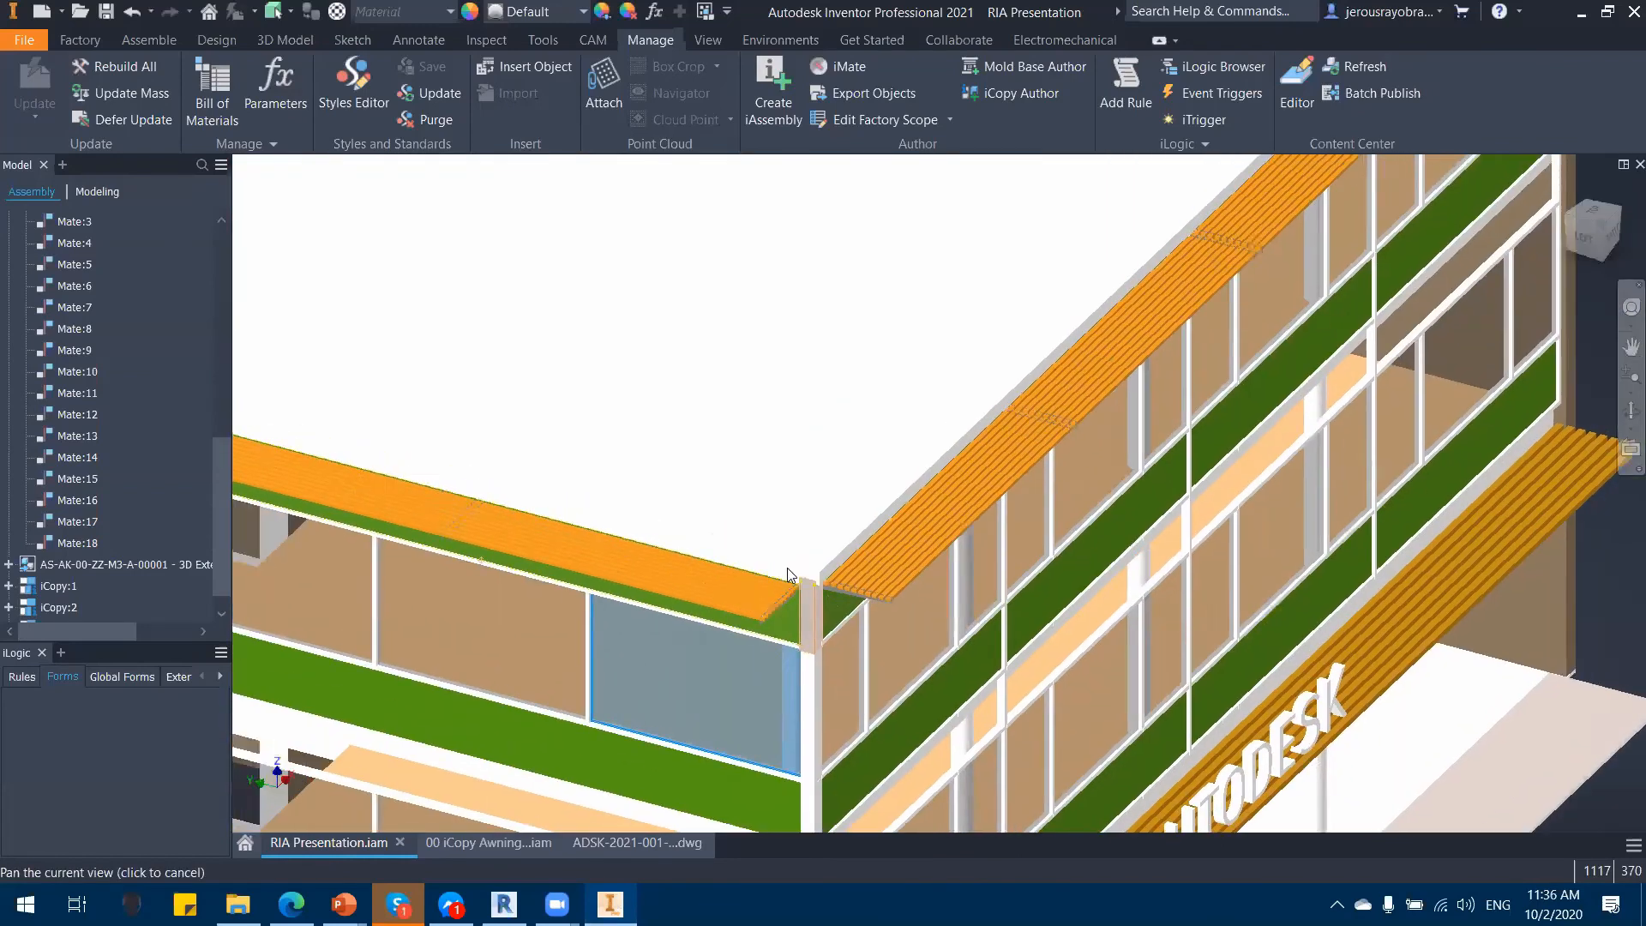
pyautogui.moveTo(787, 568); pyautogui.dragTo(817, 610, button='middle')
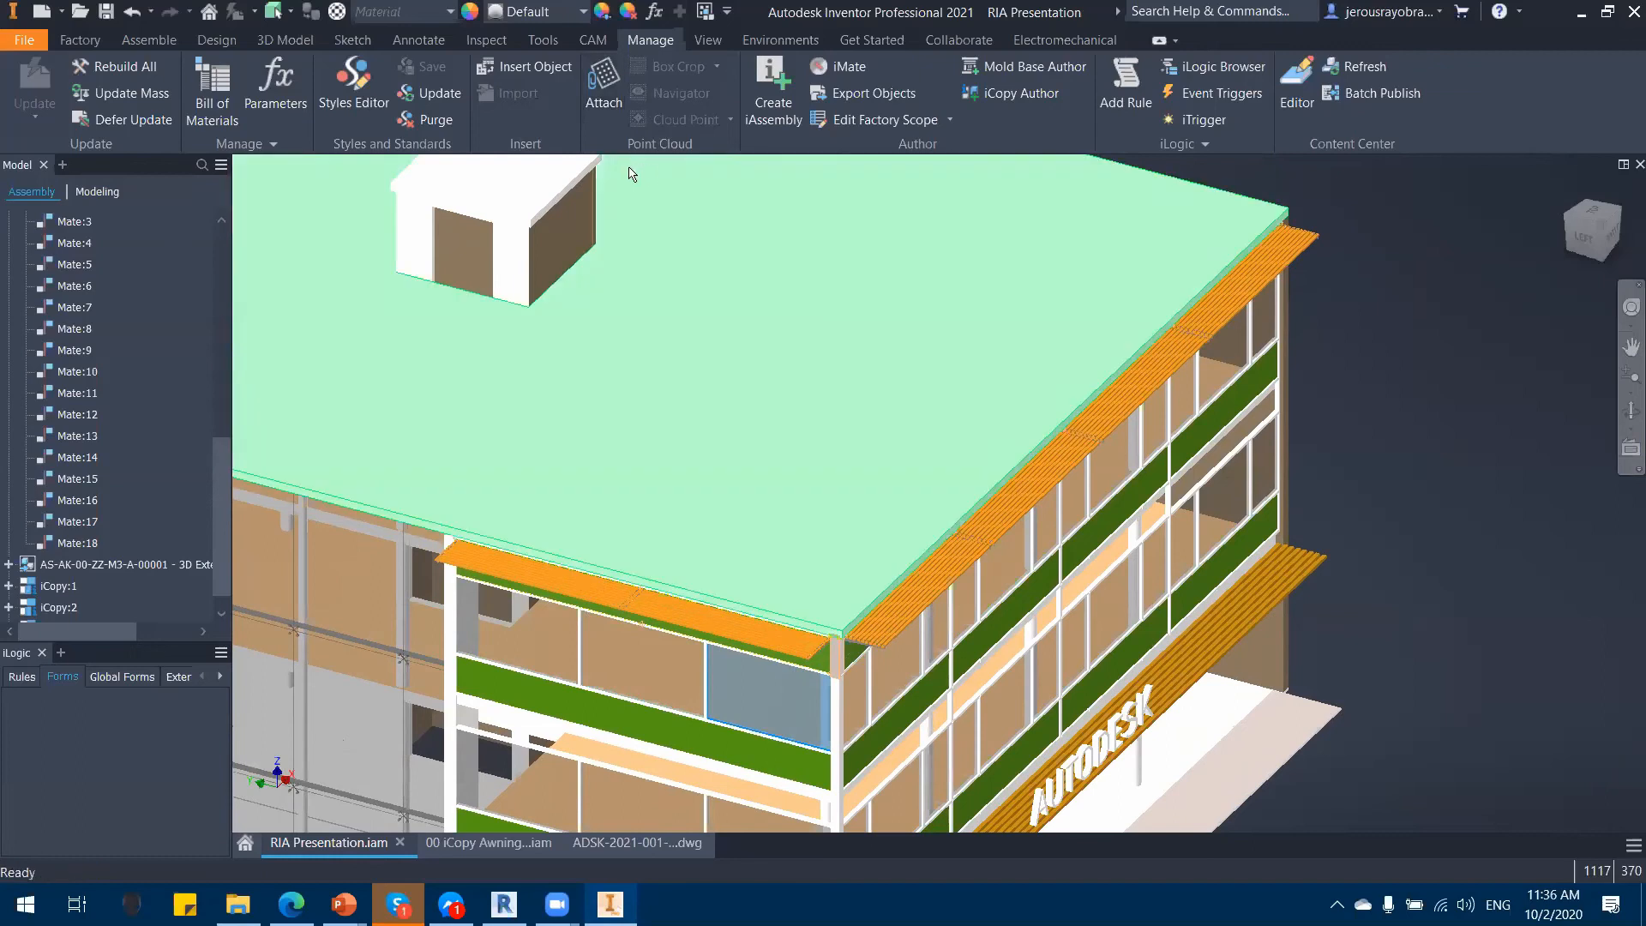
pyautogui.moveTo(737, 420); pyautogui.dragTo(815, 418, button='middle')
pyautogui.scroll(10, 179, 578)
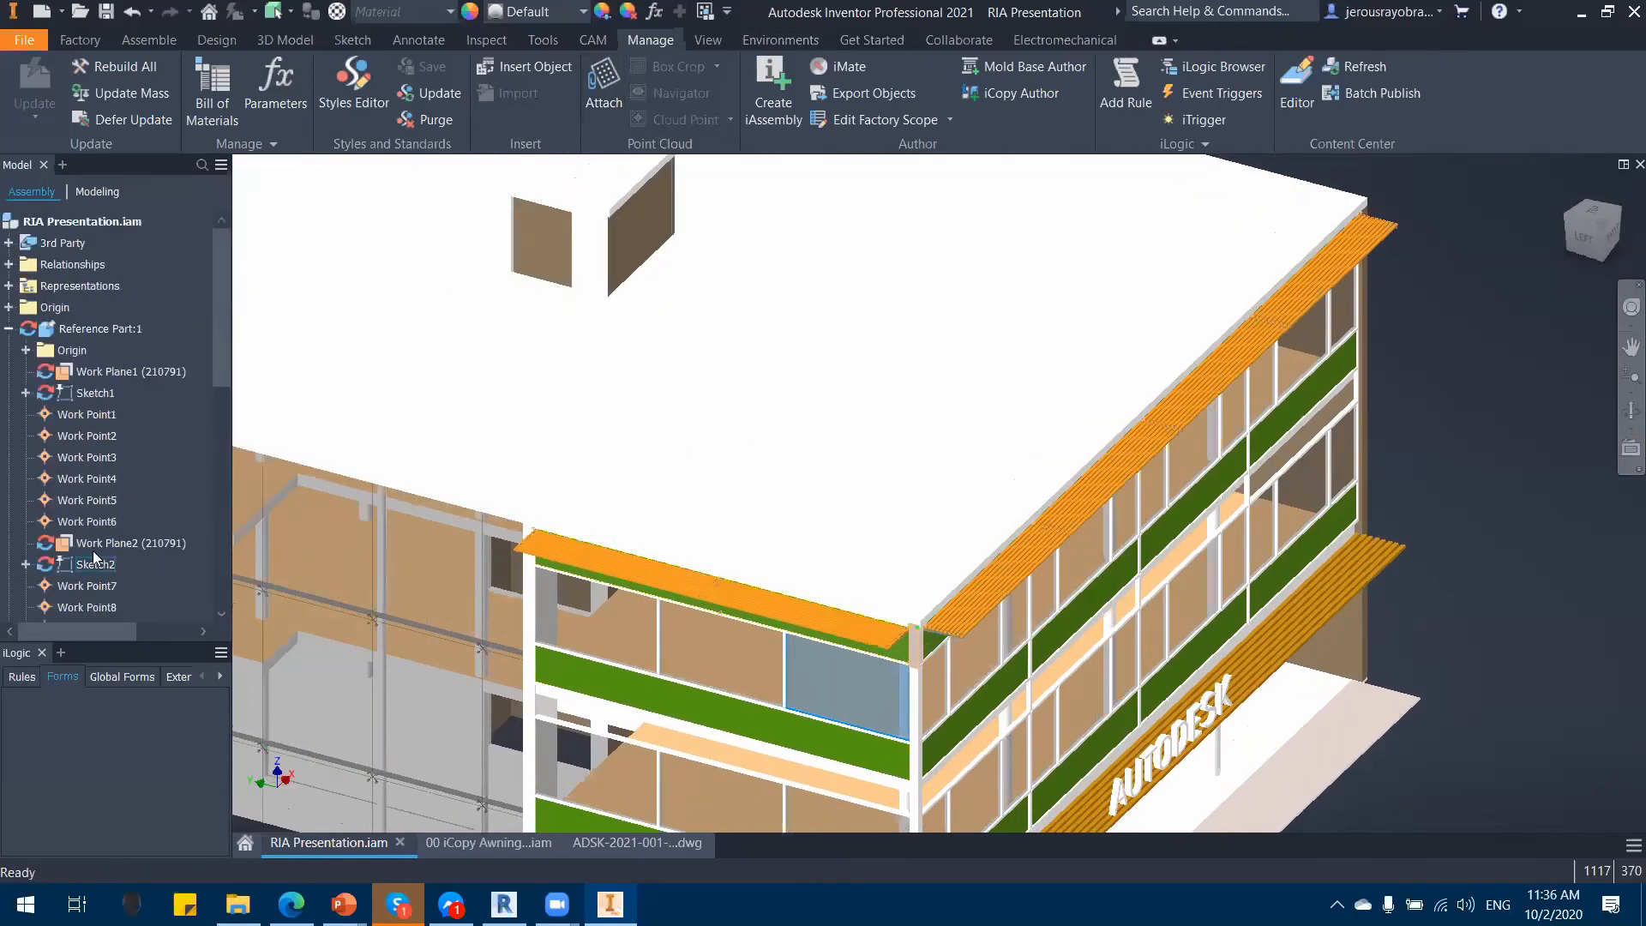
pyautogui.scroll(-4, 94, 554)
pyautogui.scroll(4, 87, 537)
pyautogui.click(96, 370)
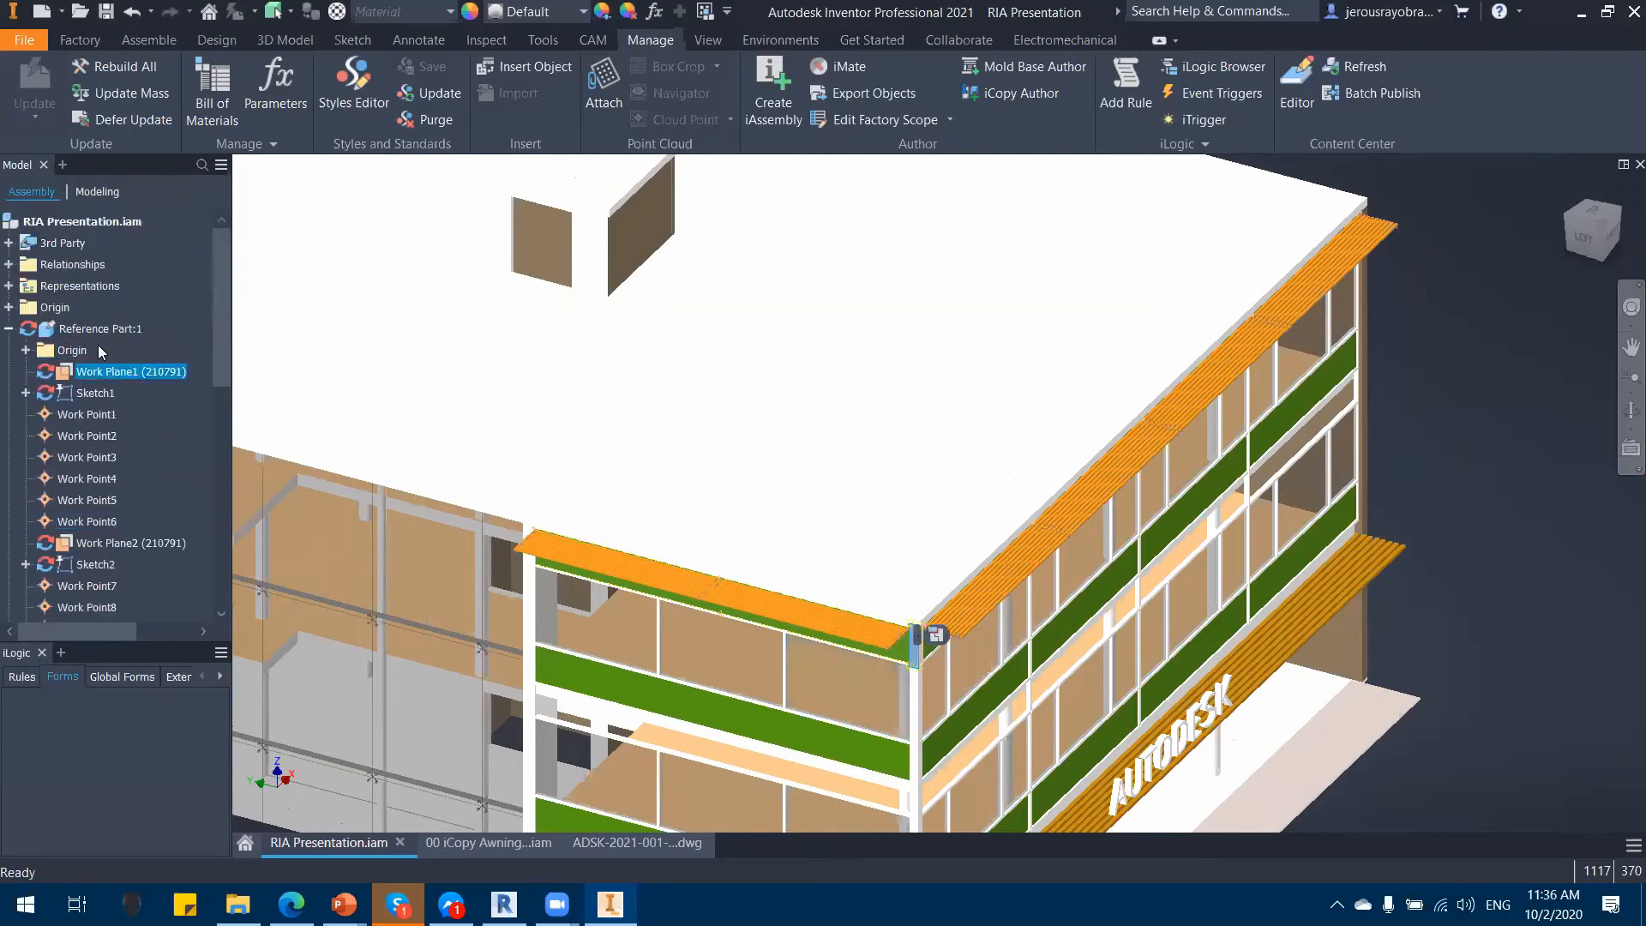
pyautogui.click(93, 328)
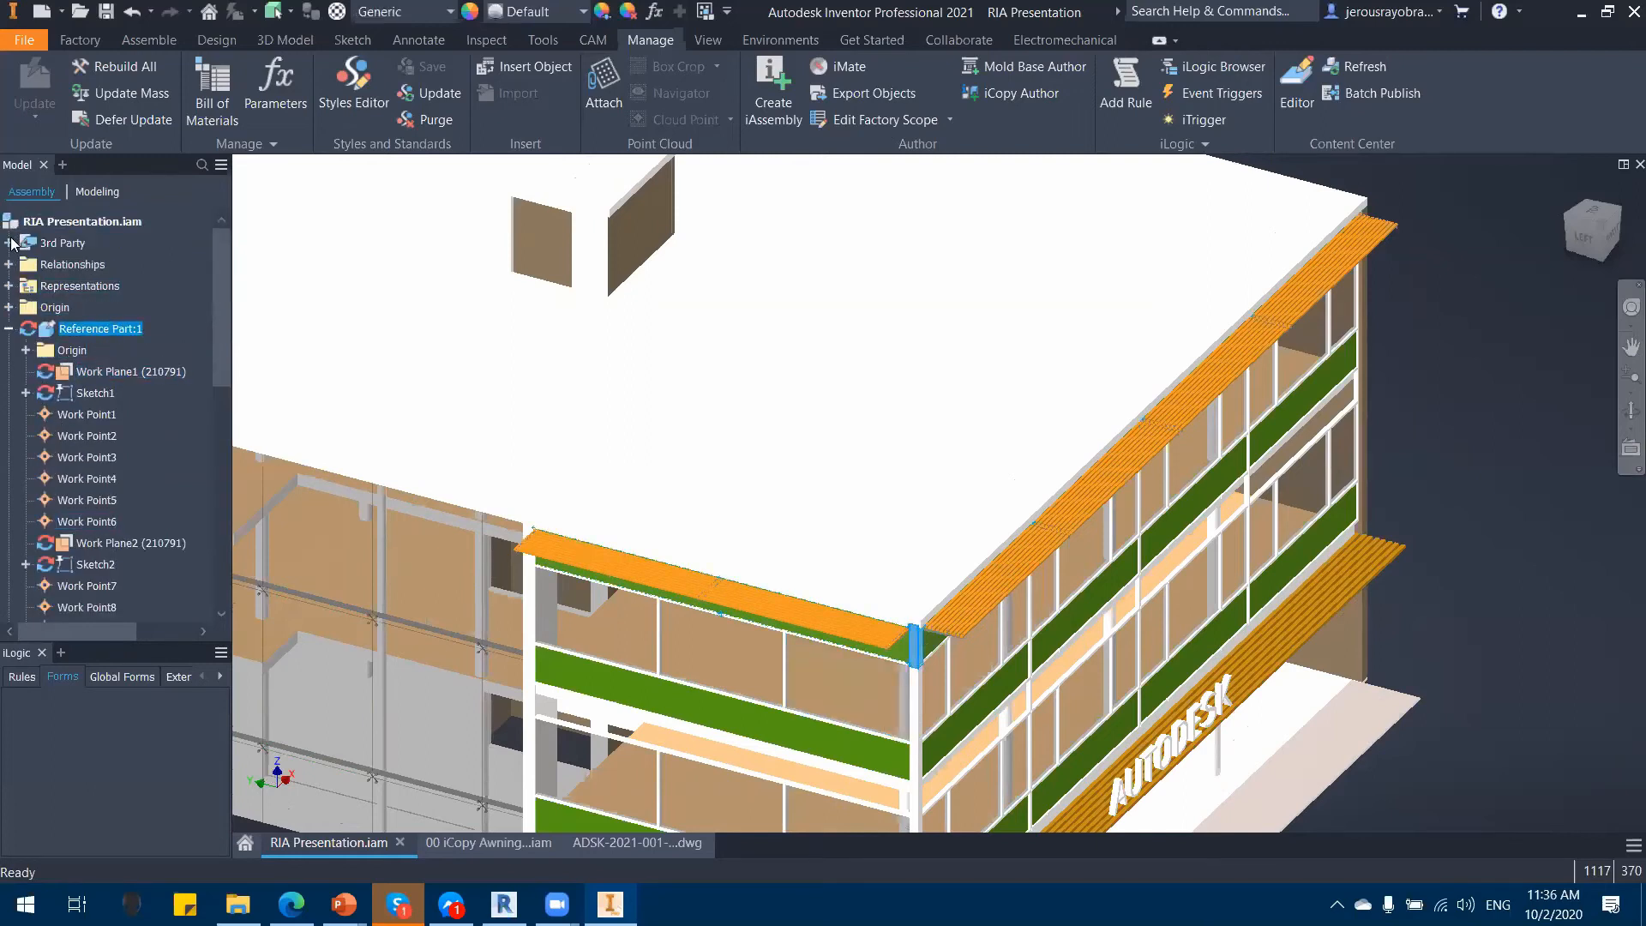
pyautogui.click(9, 329)
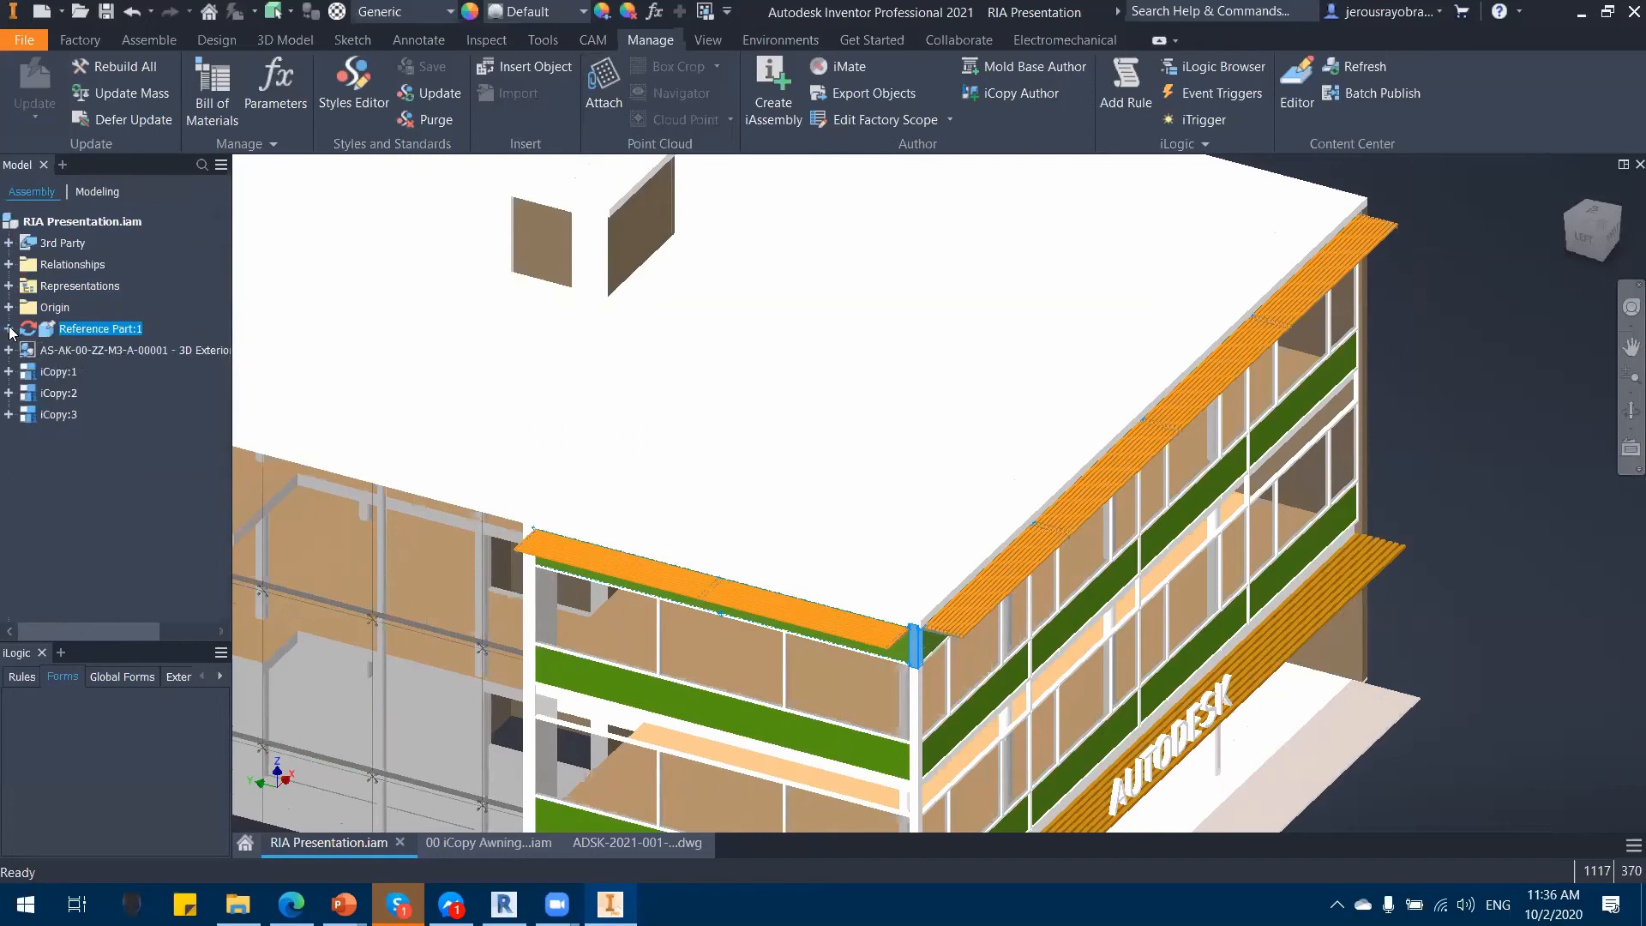
# Step: Duplicate the Default view representation of the RIA Presentation assembly and activate the copy
pyautogui.click(8, 266)
pyautogui.click(8, 223)
pyautogui.click(8, 287)
pyautogui.click(83, 314)
pyautogui.click(32, 310)
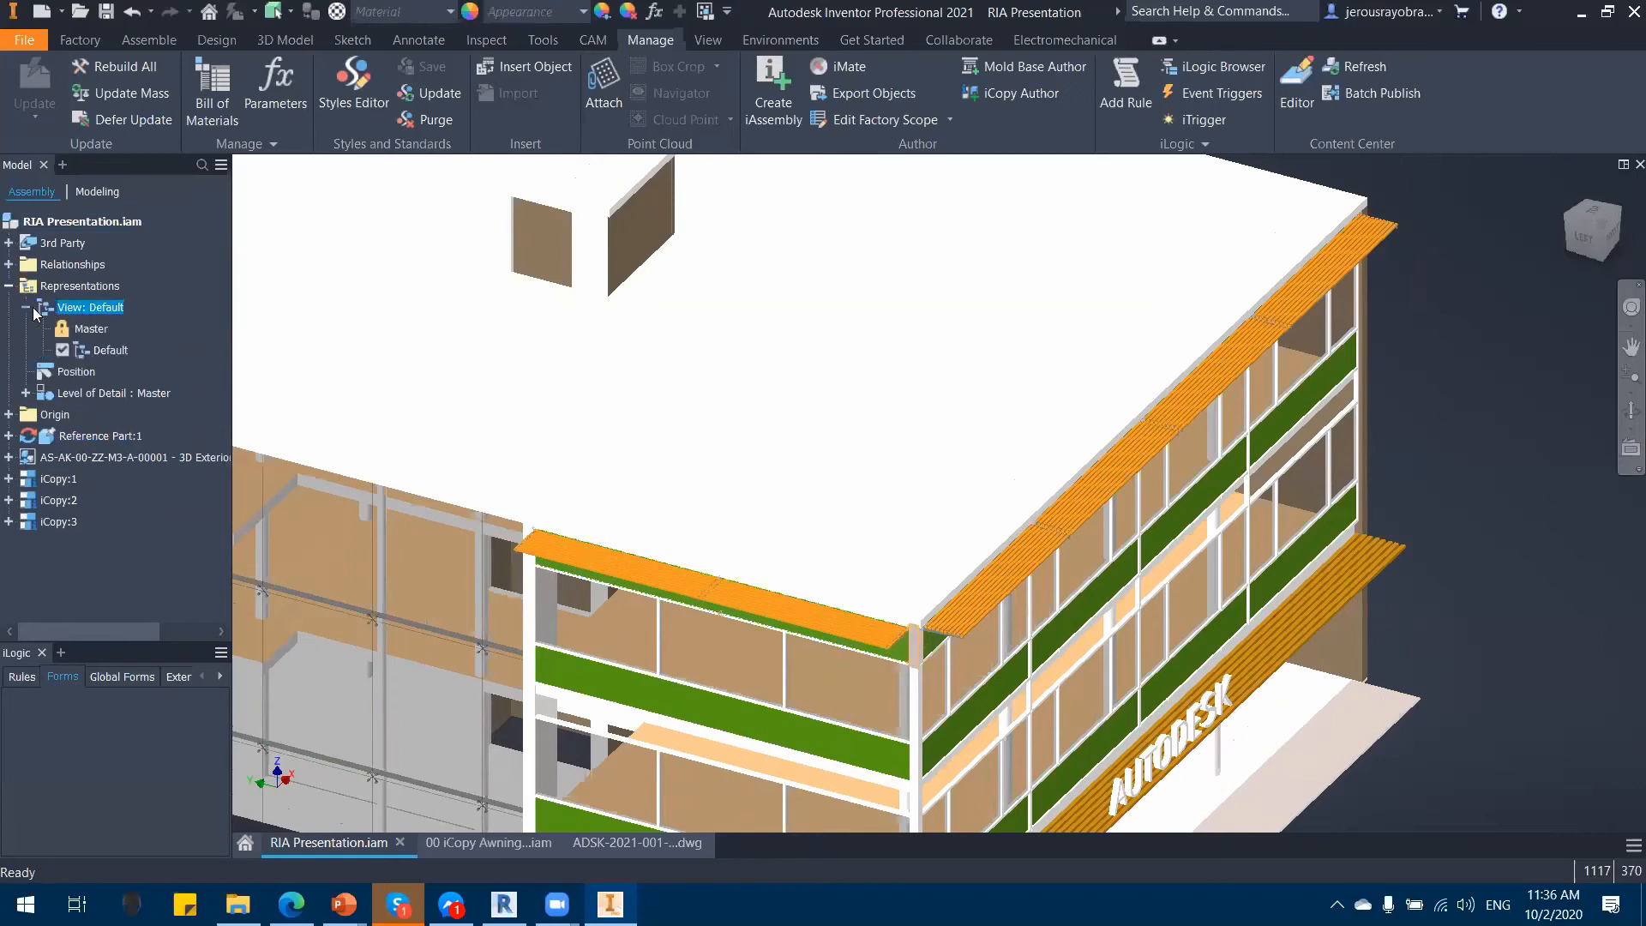
pyautogui.rightClick(98, 352)
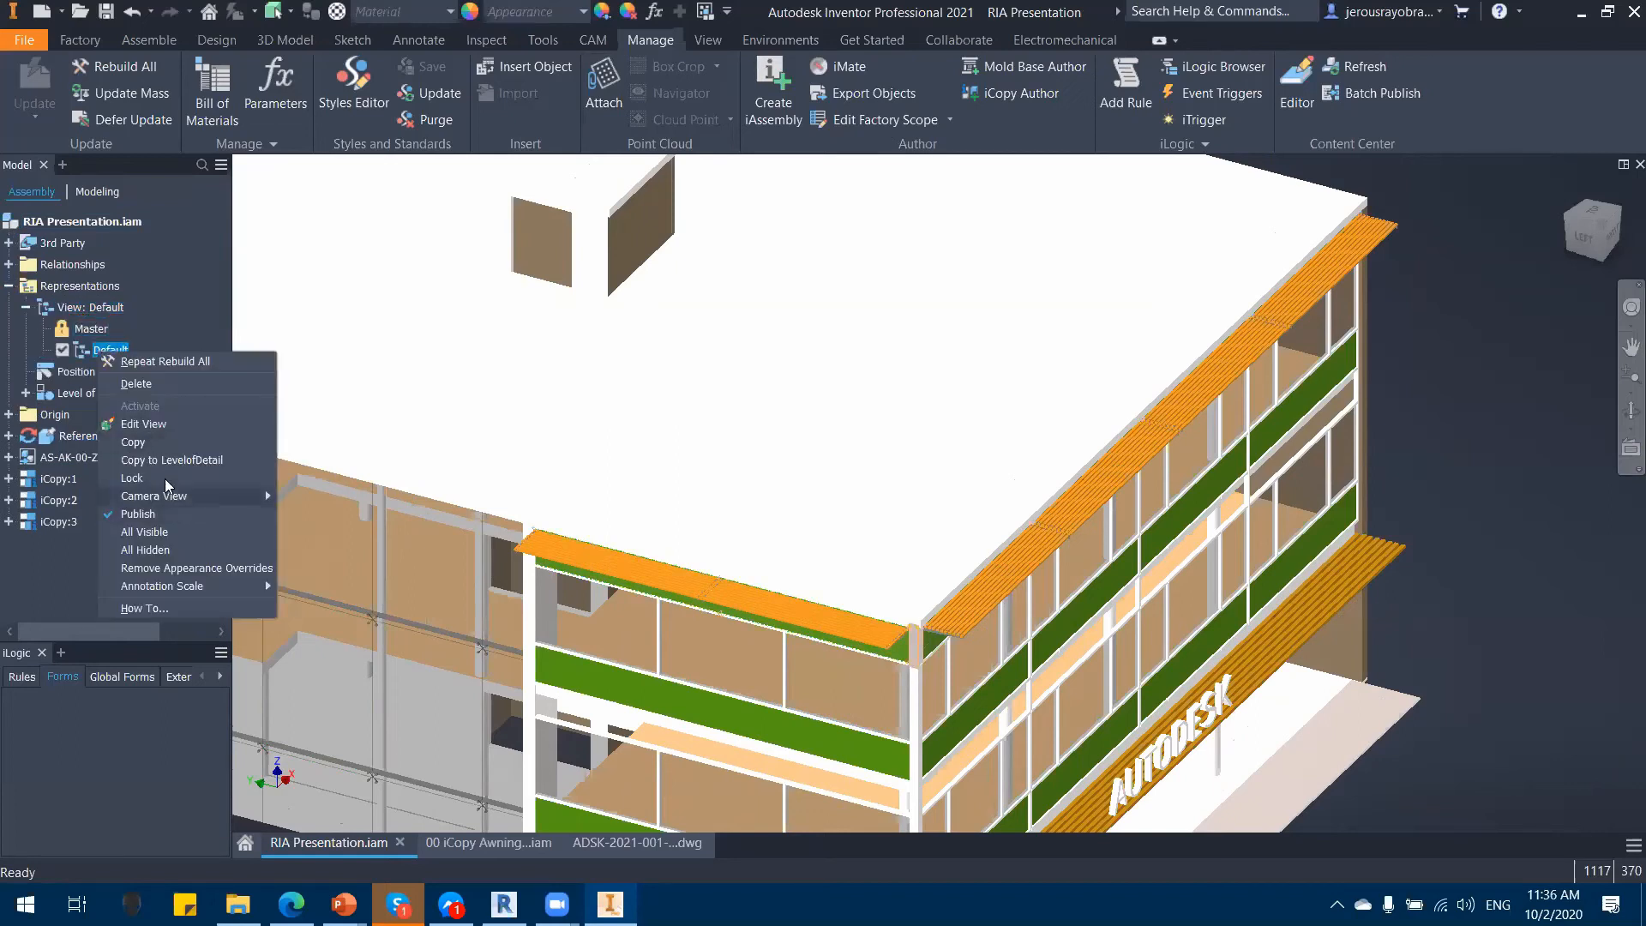
pyautogui.click(146, 443)
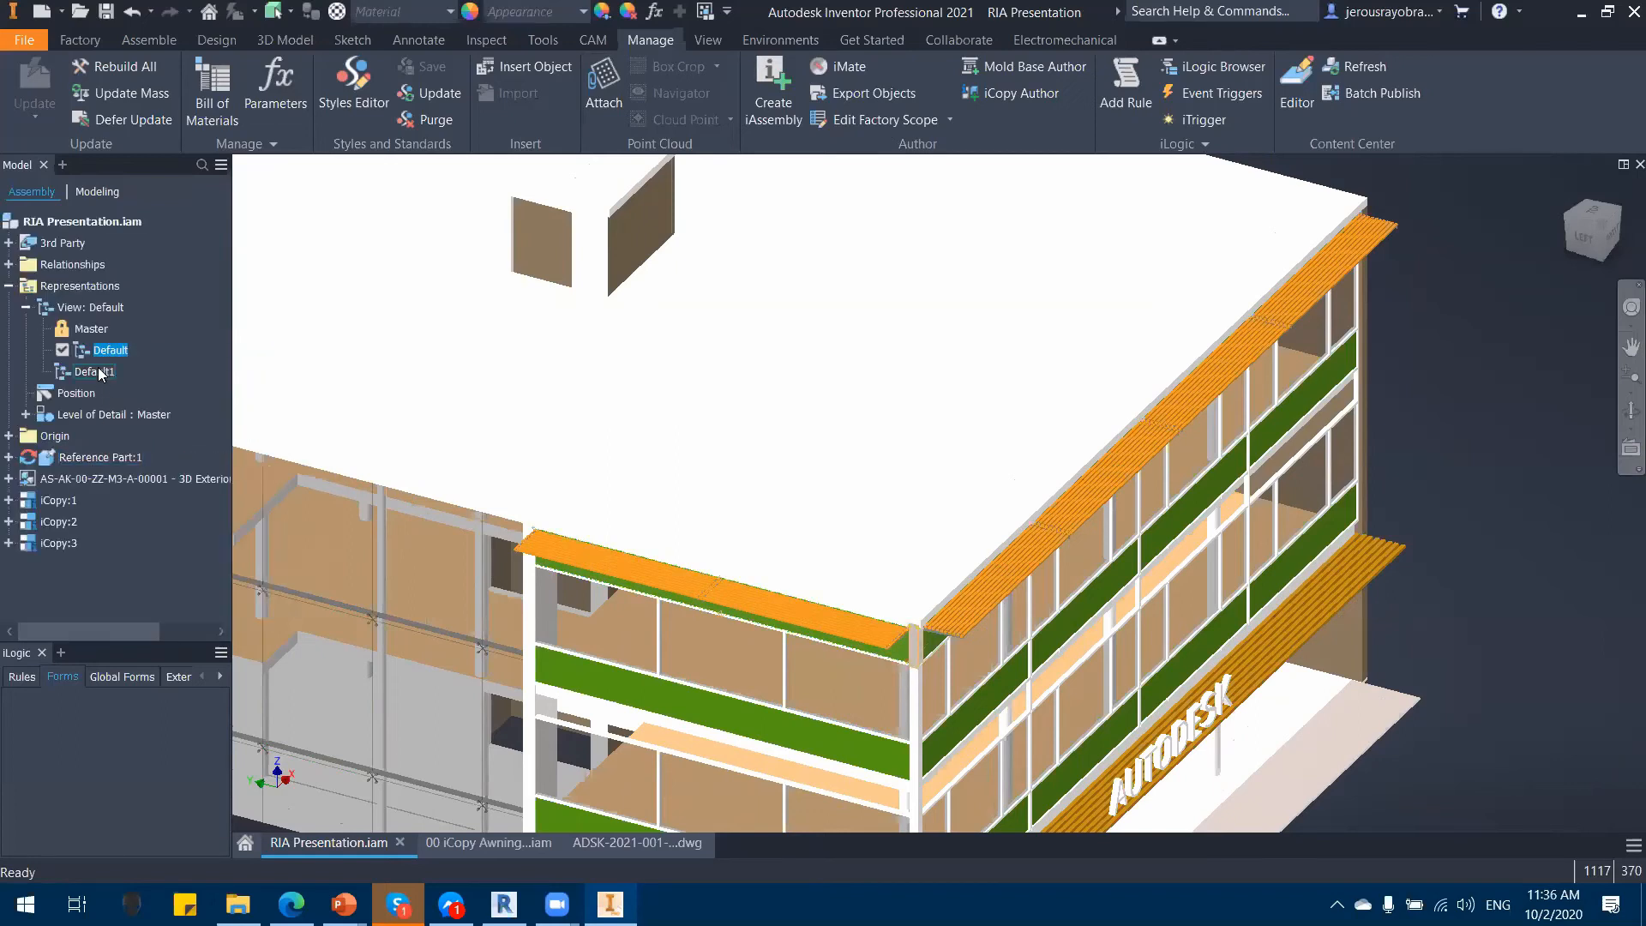
pyautogui.press('Return')
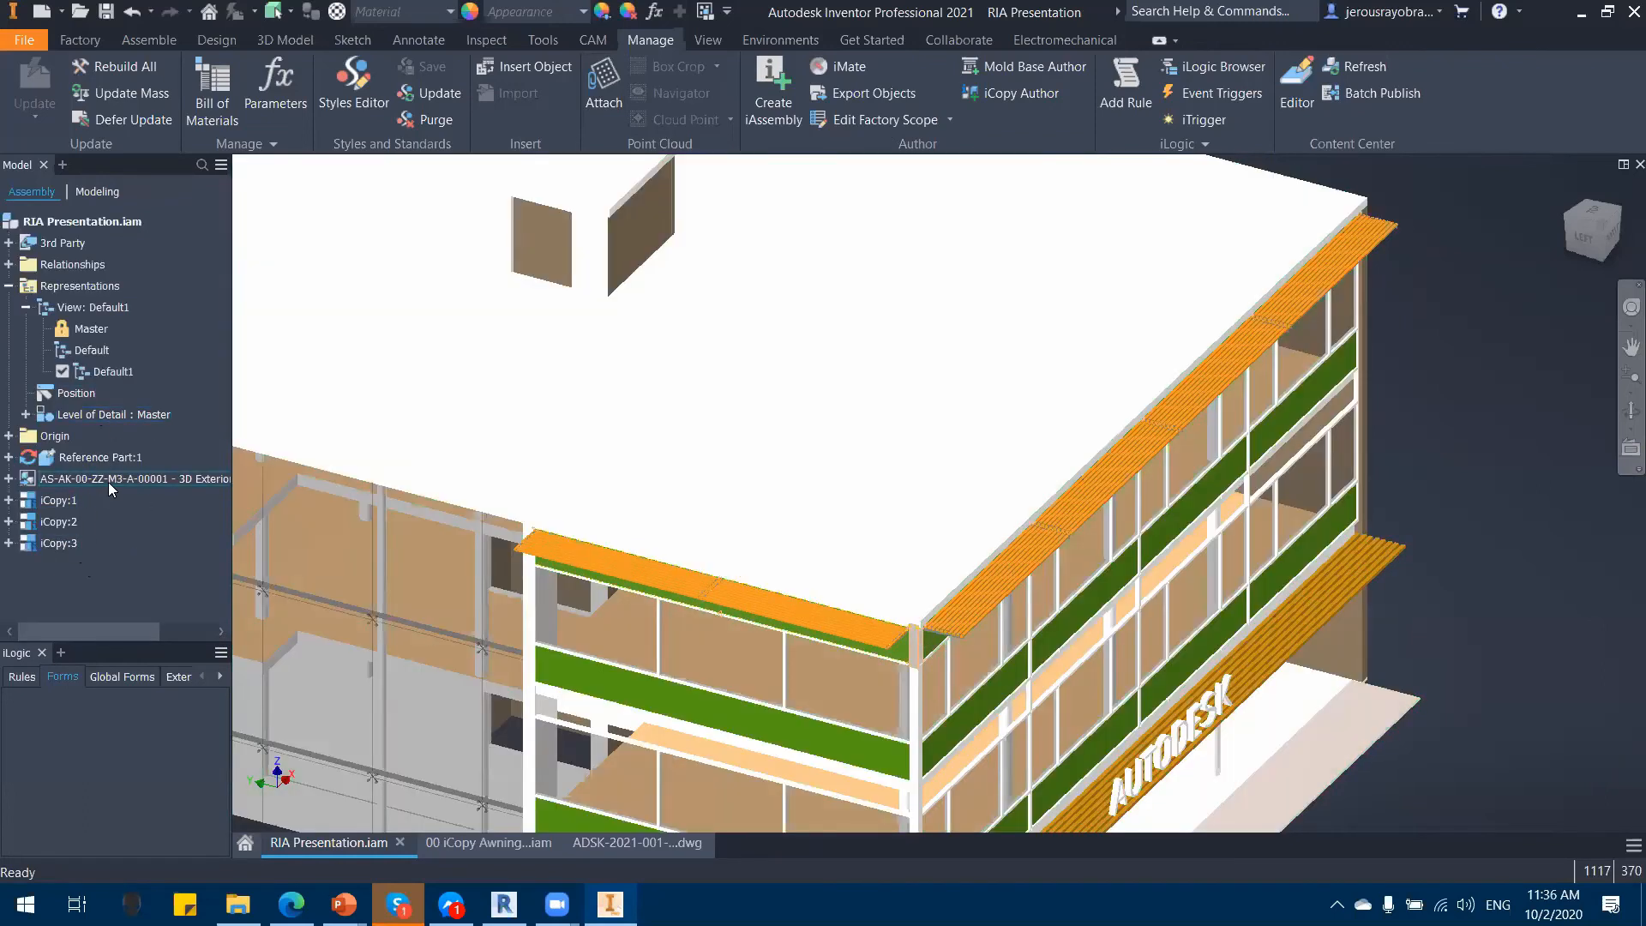
# Step: Hide the imported 3D Exterior Solar Shading building model in the active view representation
pyautogui.click(108, 482)
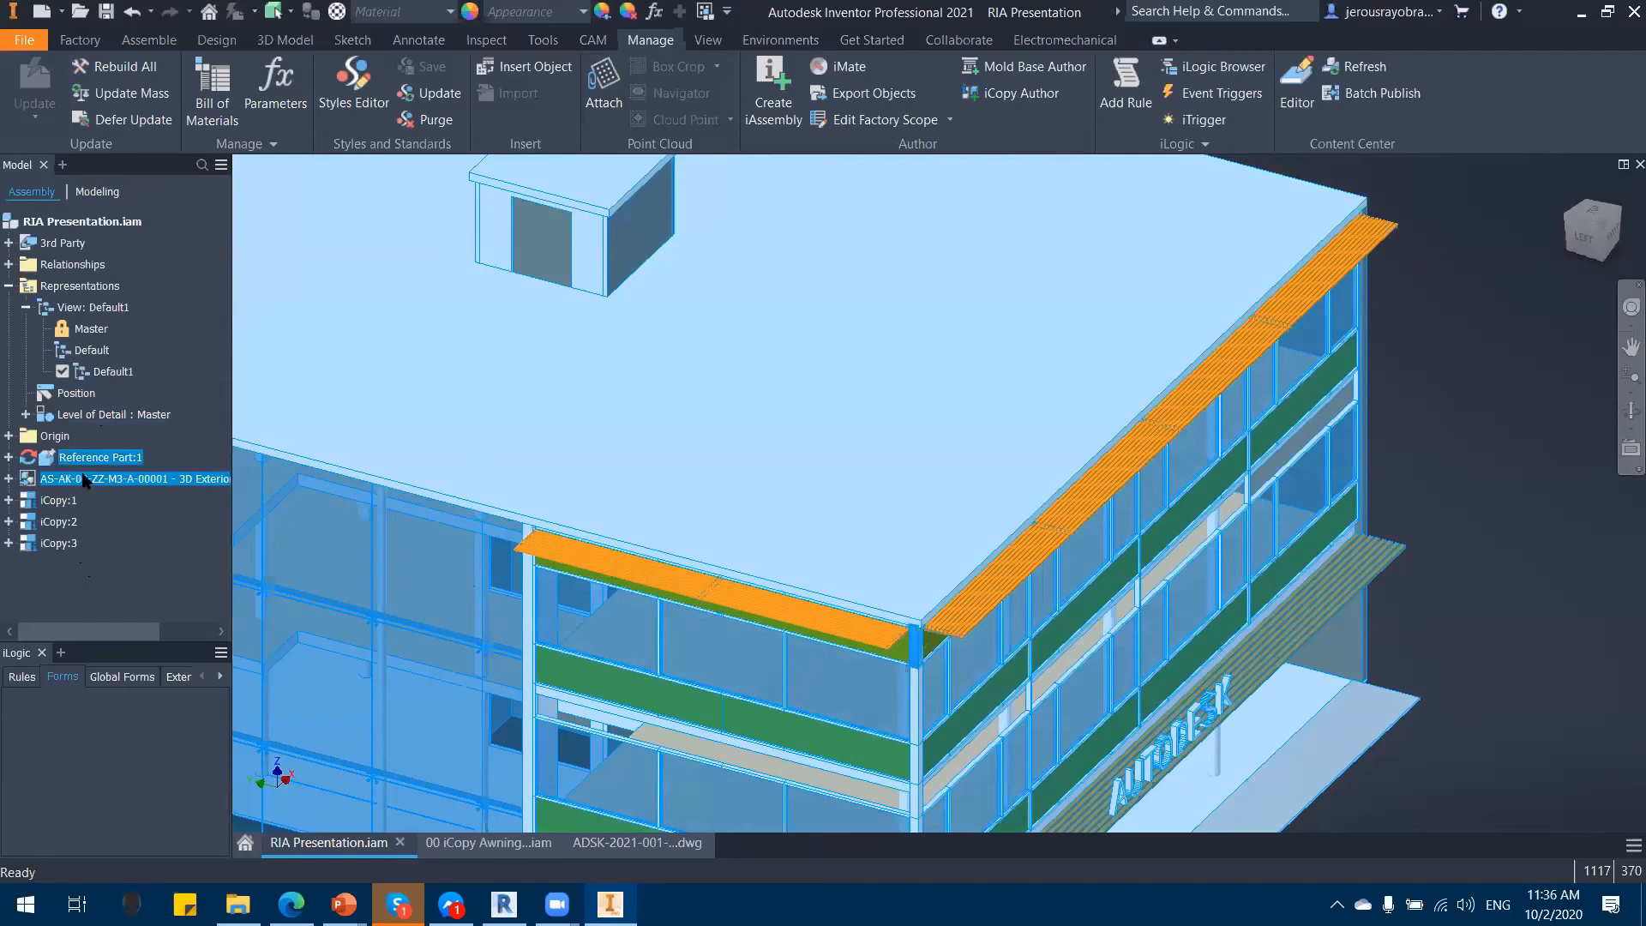
pyautogui.keyDown('ctrl'); pyautogui.click(62, 461); pyautogui.keyUp('ctrl')
pyautogui.rightClick(91, 481)
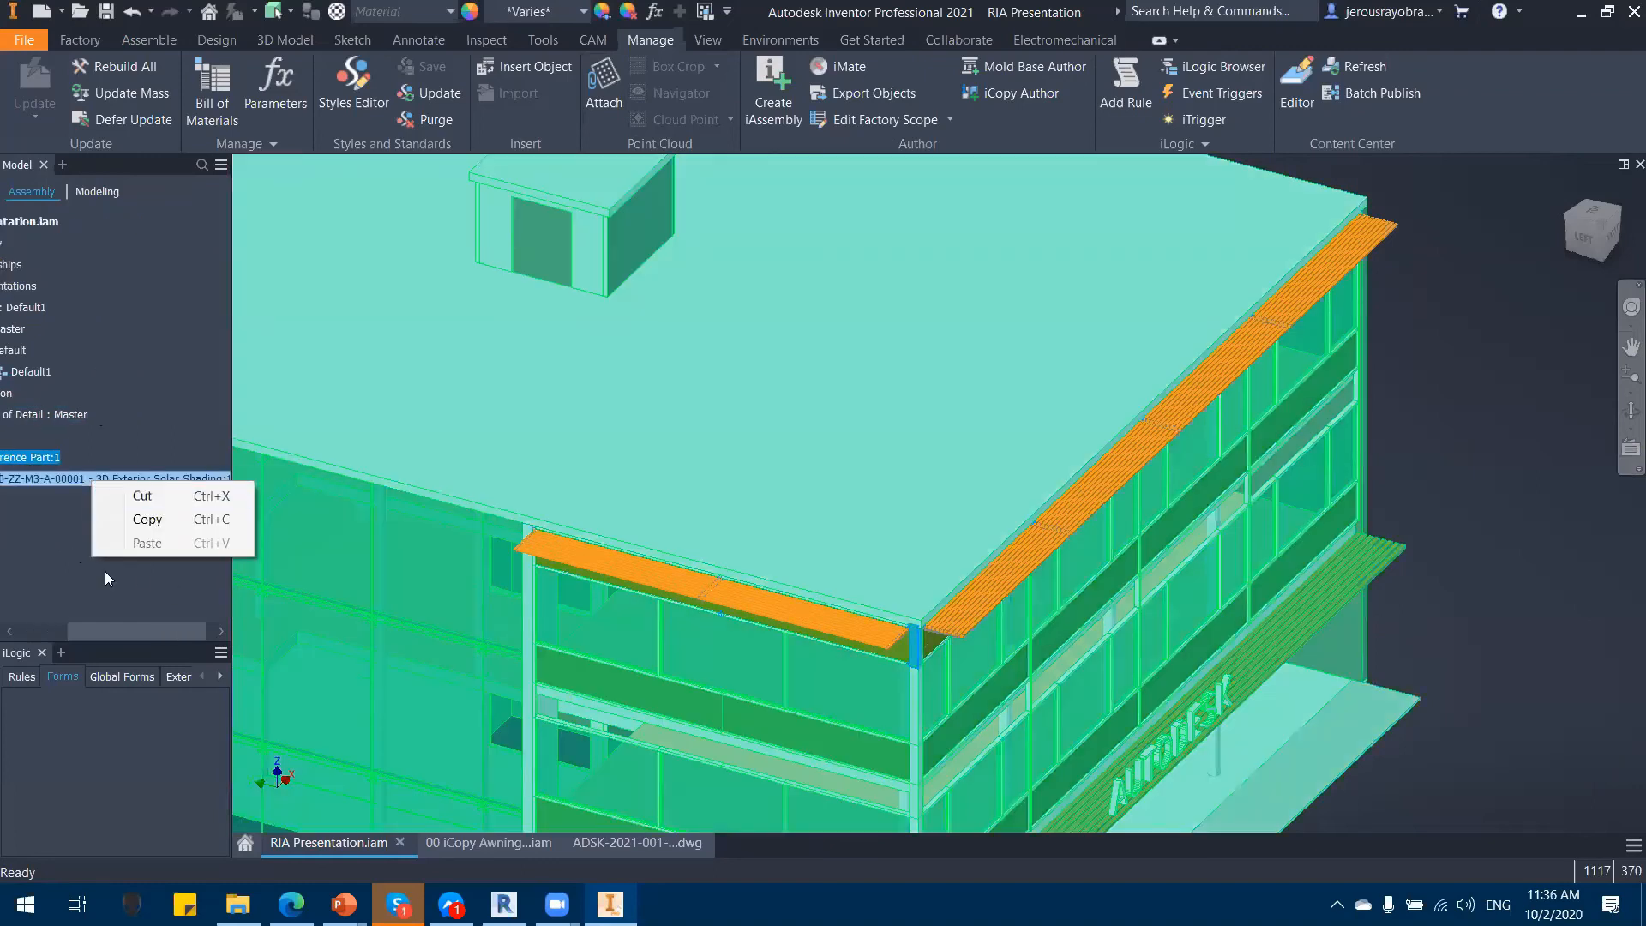
pyautogui.click(105, 573)
pyautogui.moveTo(147, 633); pyautogui.dragTo(47, 624)
pyautogui.click(81, 479)
pyautogui.rightClick(81, 481)
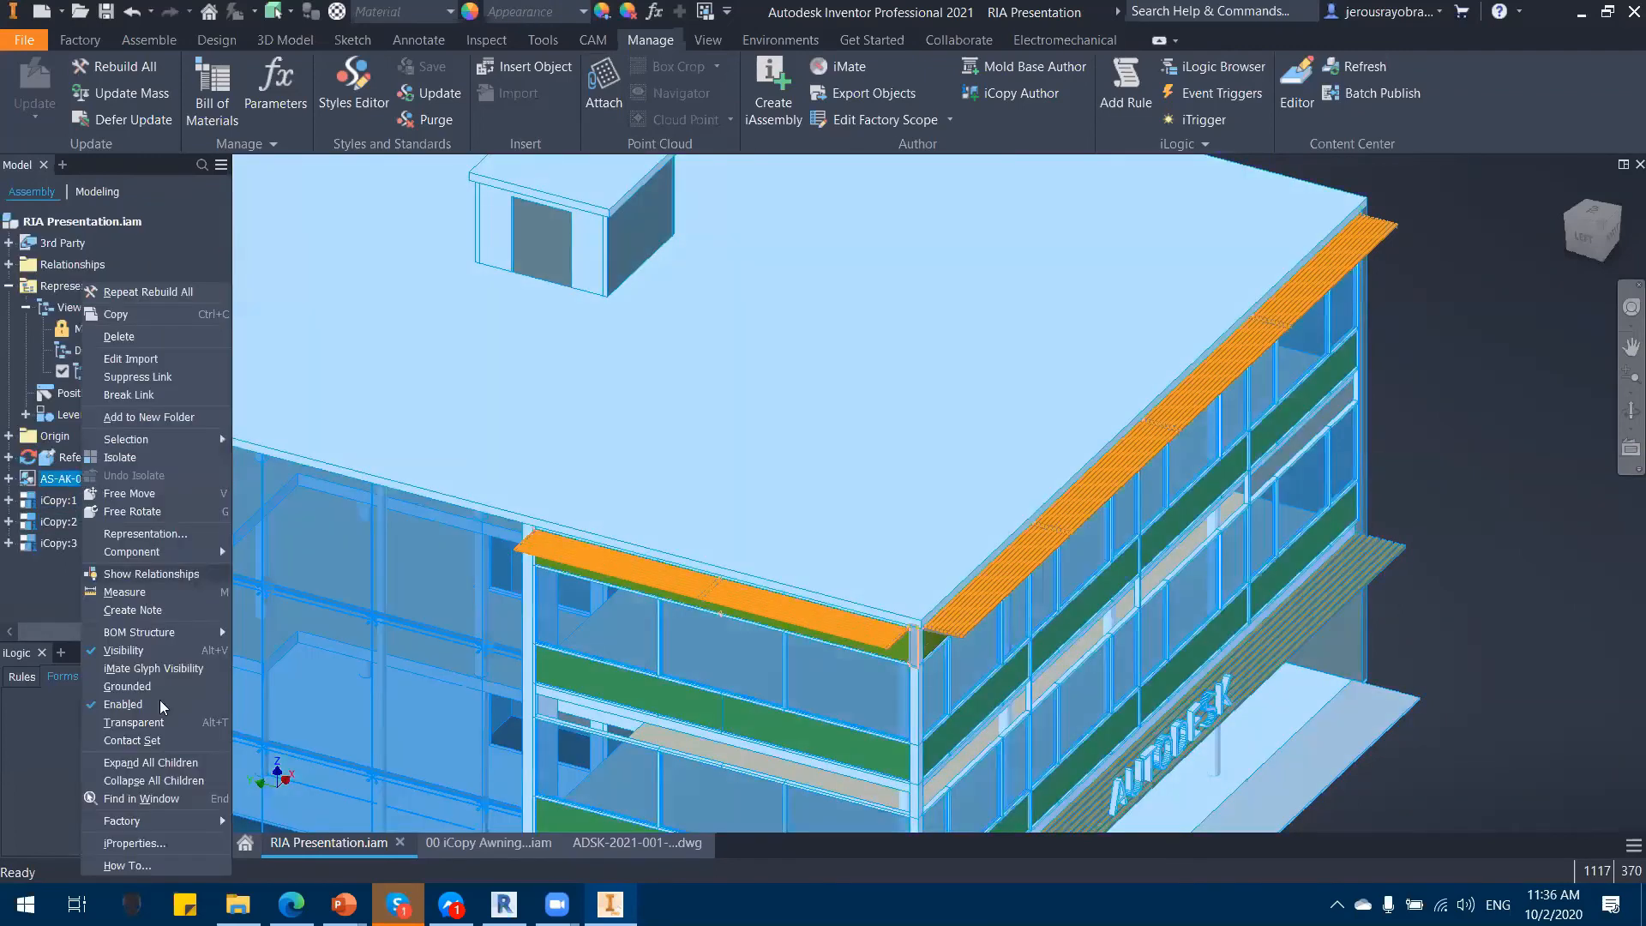
pyautogui.click(123, 652)
# Step: Suppress the Reference Part and save the affected file
pyautogui.click(89, 456)
pyautogui.rightClick(90, 455)
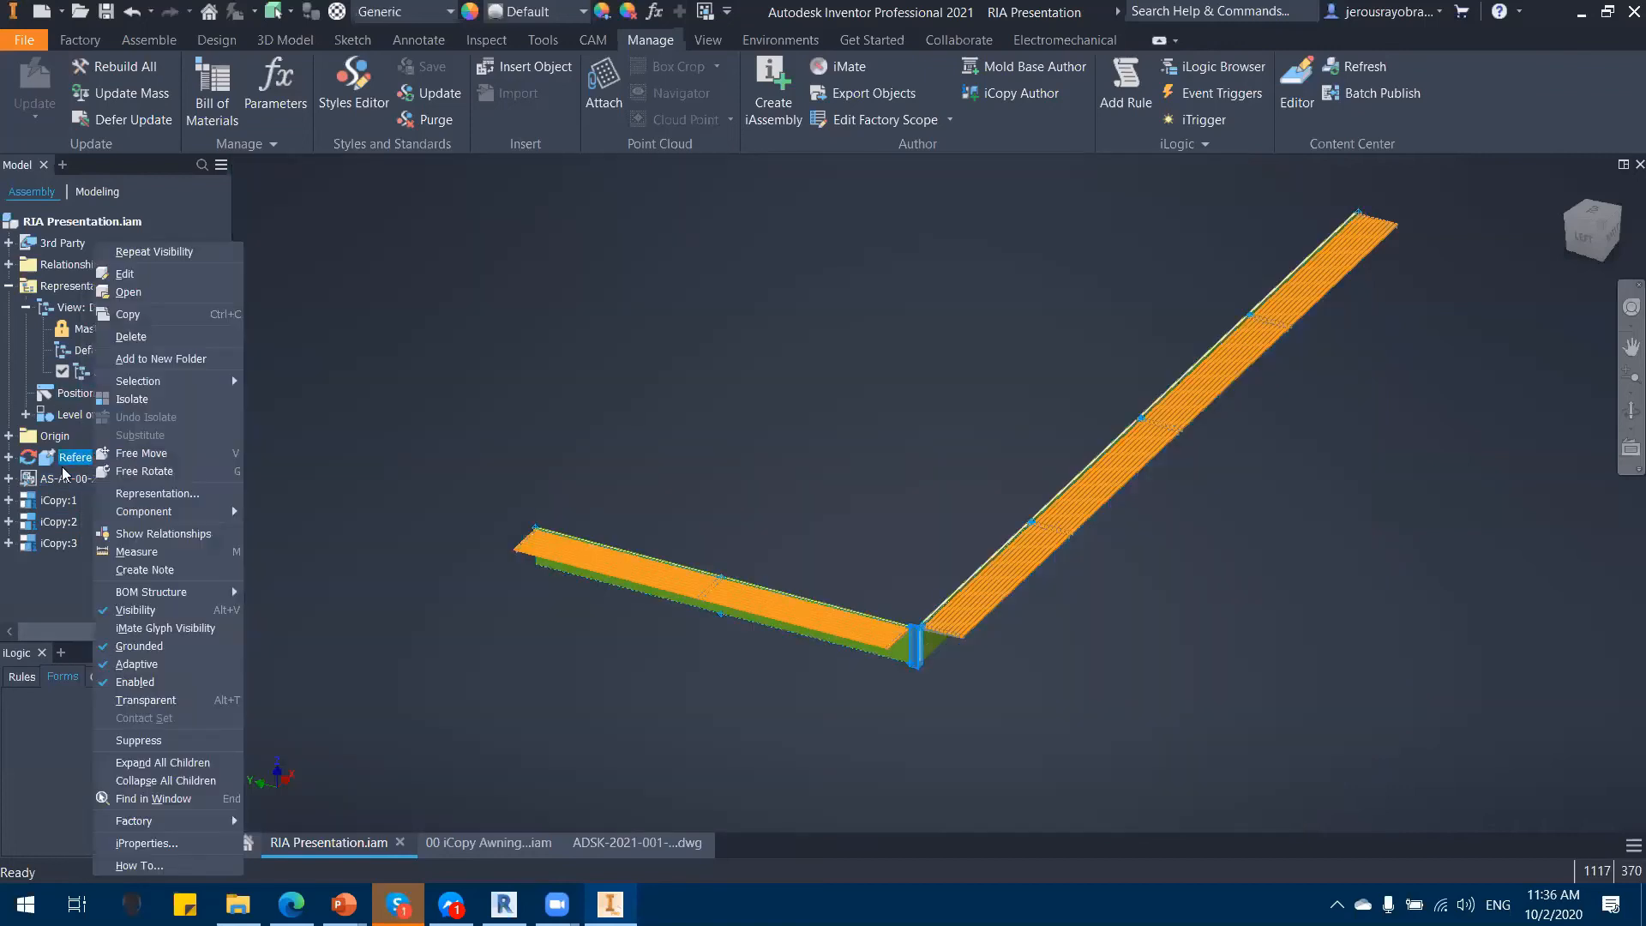
pyautogui.click(137, 741)
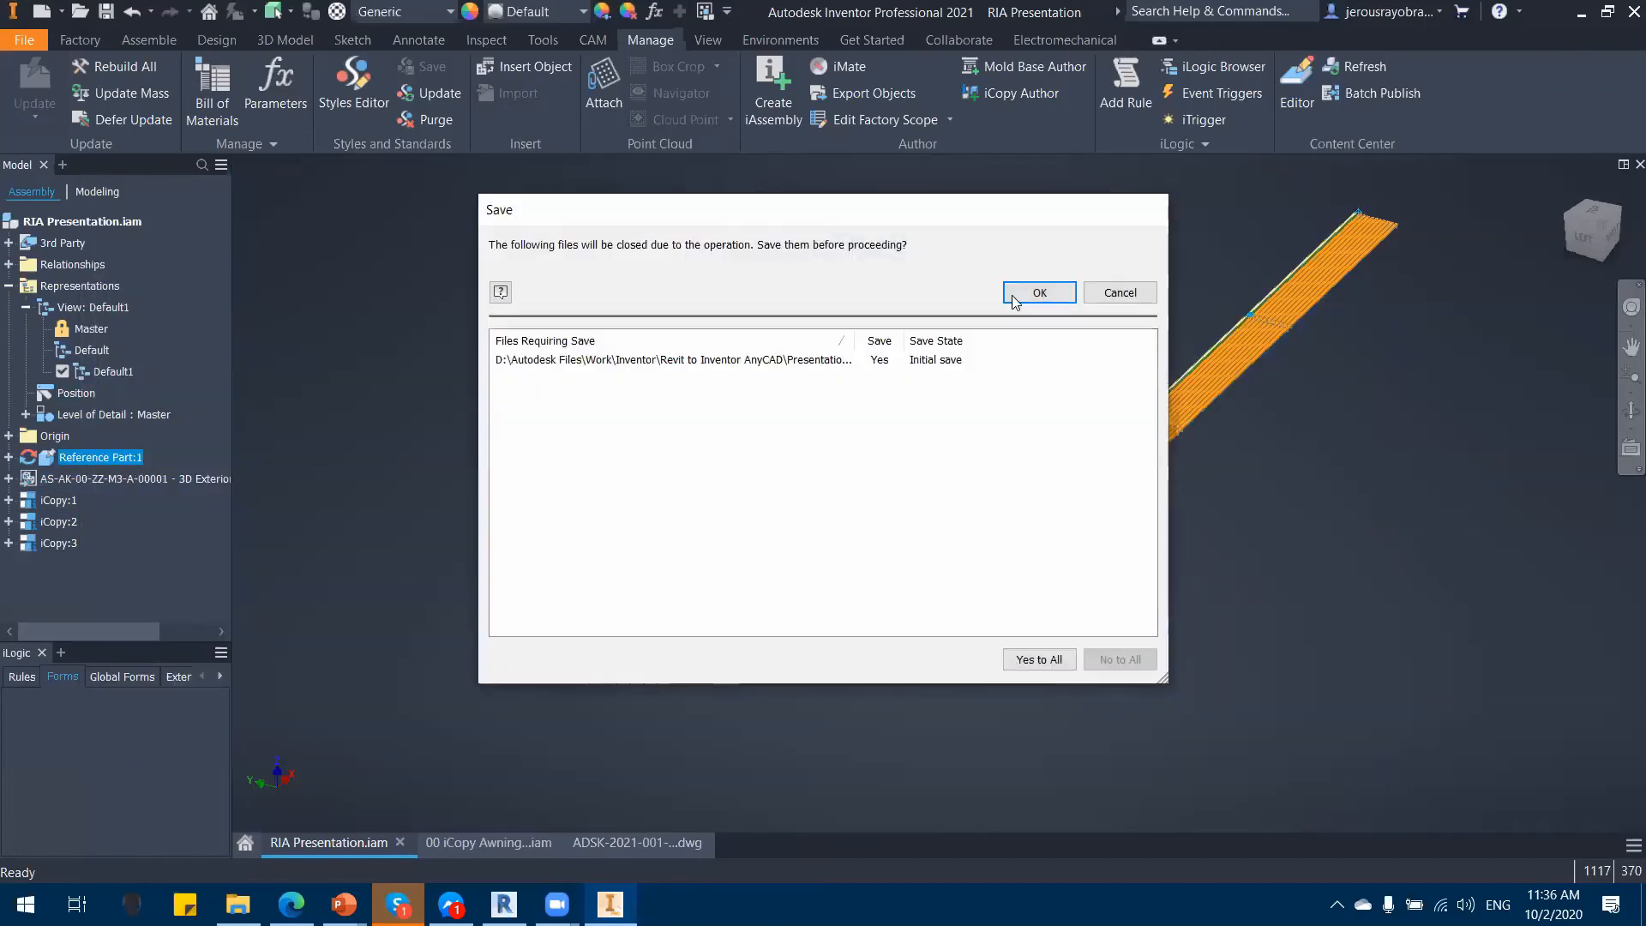
pyautogui.click(1037, 292)
pyautogui.moveTo(1099, 692); pyautogui.dragTo(967, 651, button='middle')
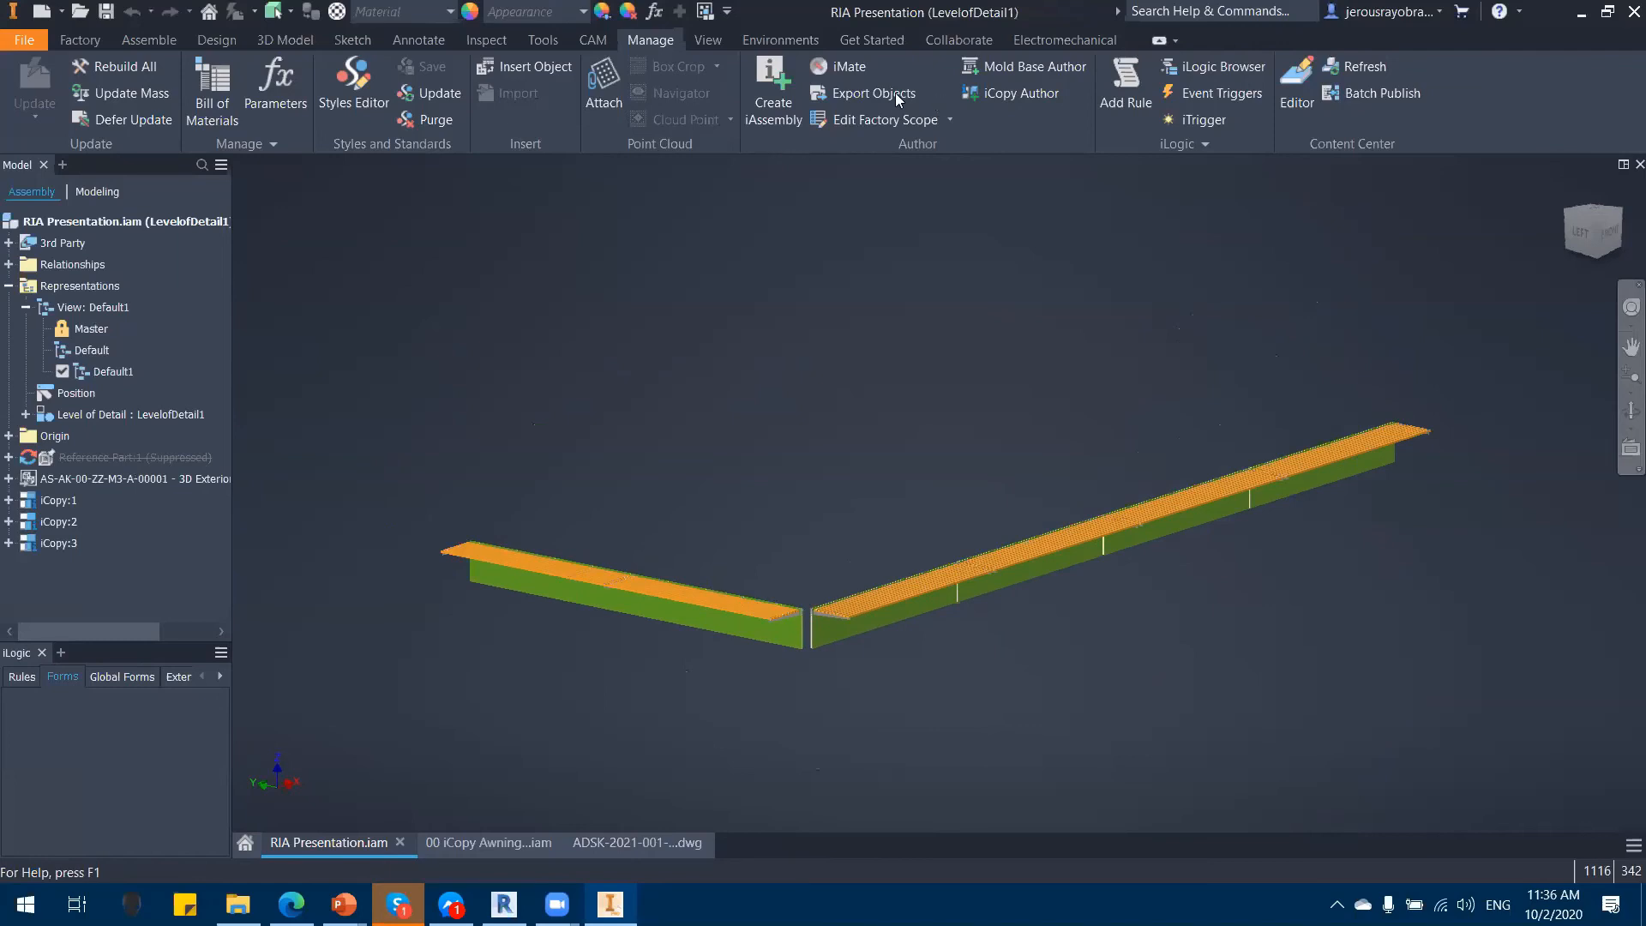
# Step: Open the BIM Content environment for the remaining awning assembly
pyautogui.scroll(3, 621, 45)
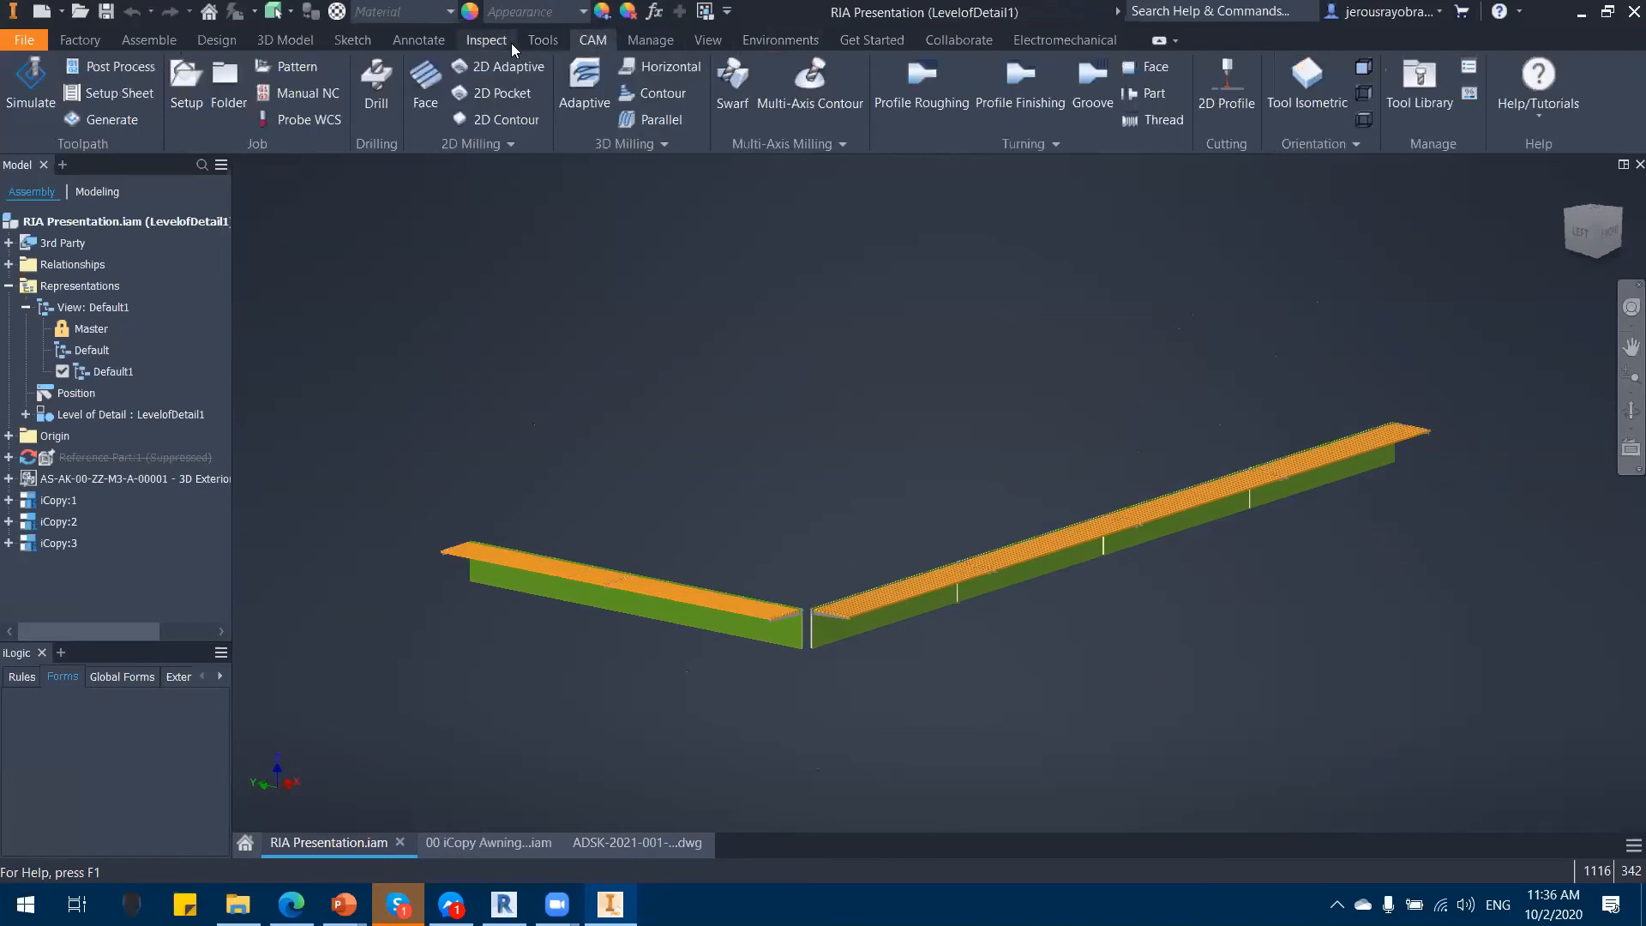
pyautogui.click(958, 40)
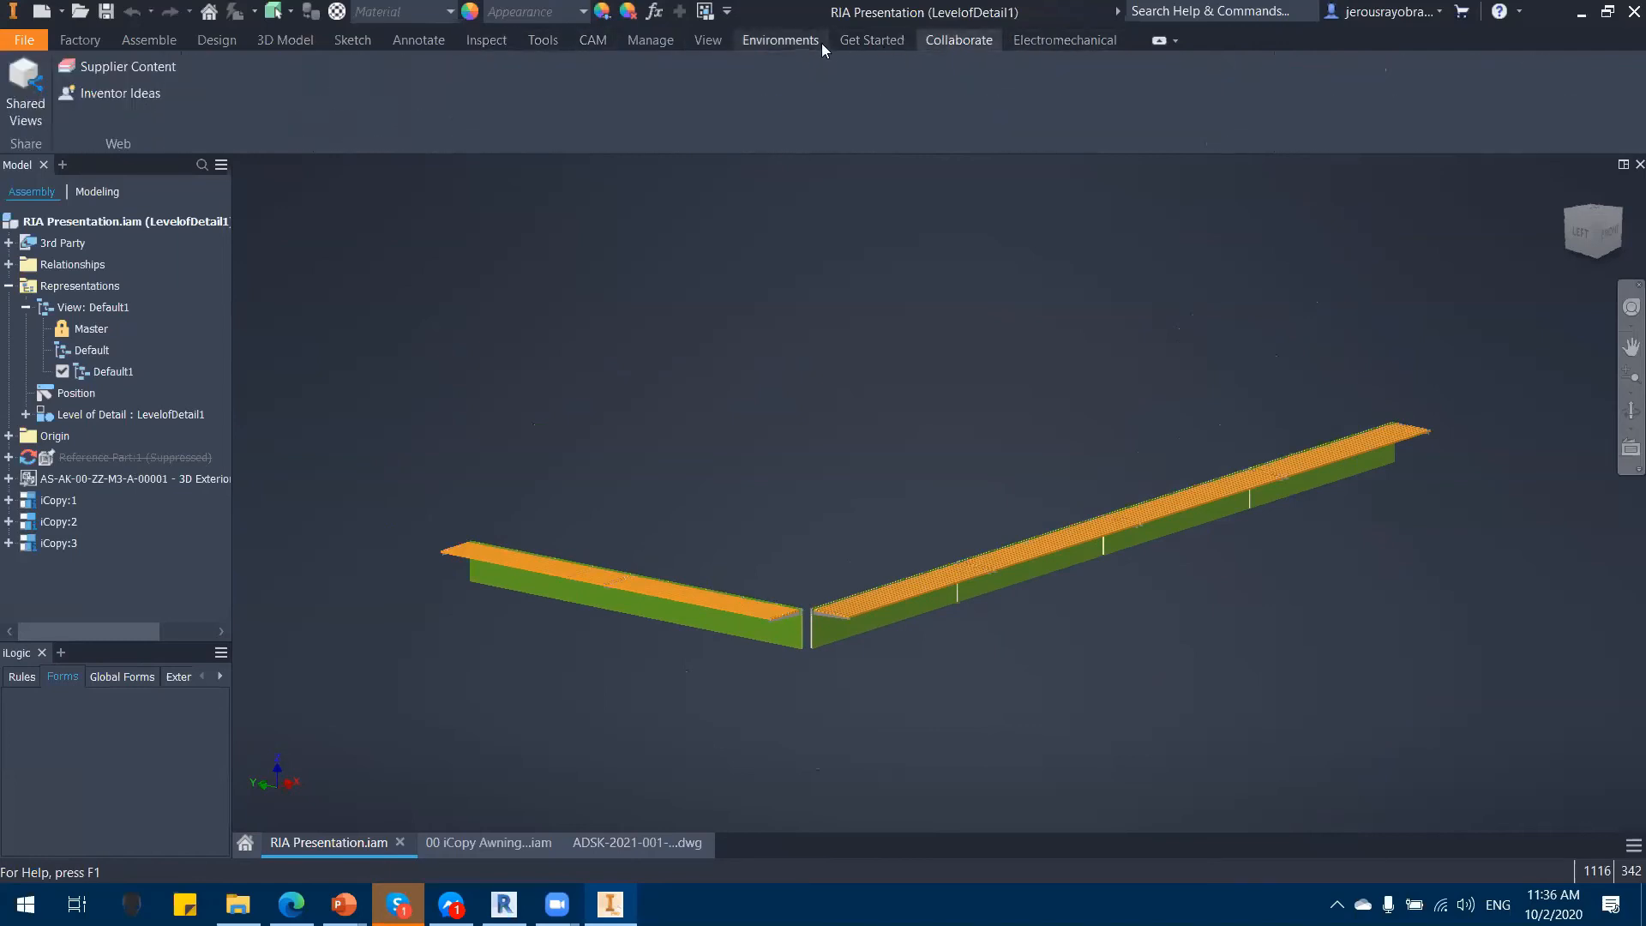
pyautogui.click(744, 43)
pyautogui.click(460, 94)
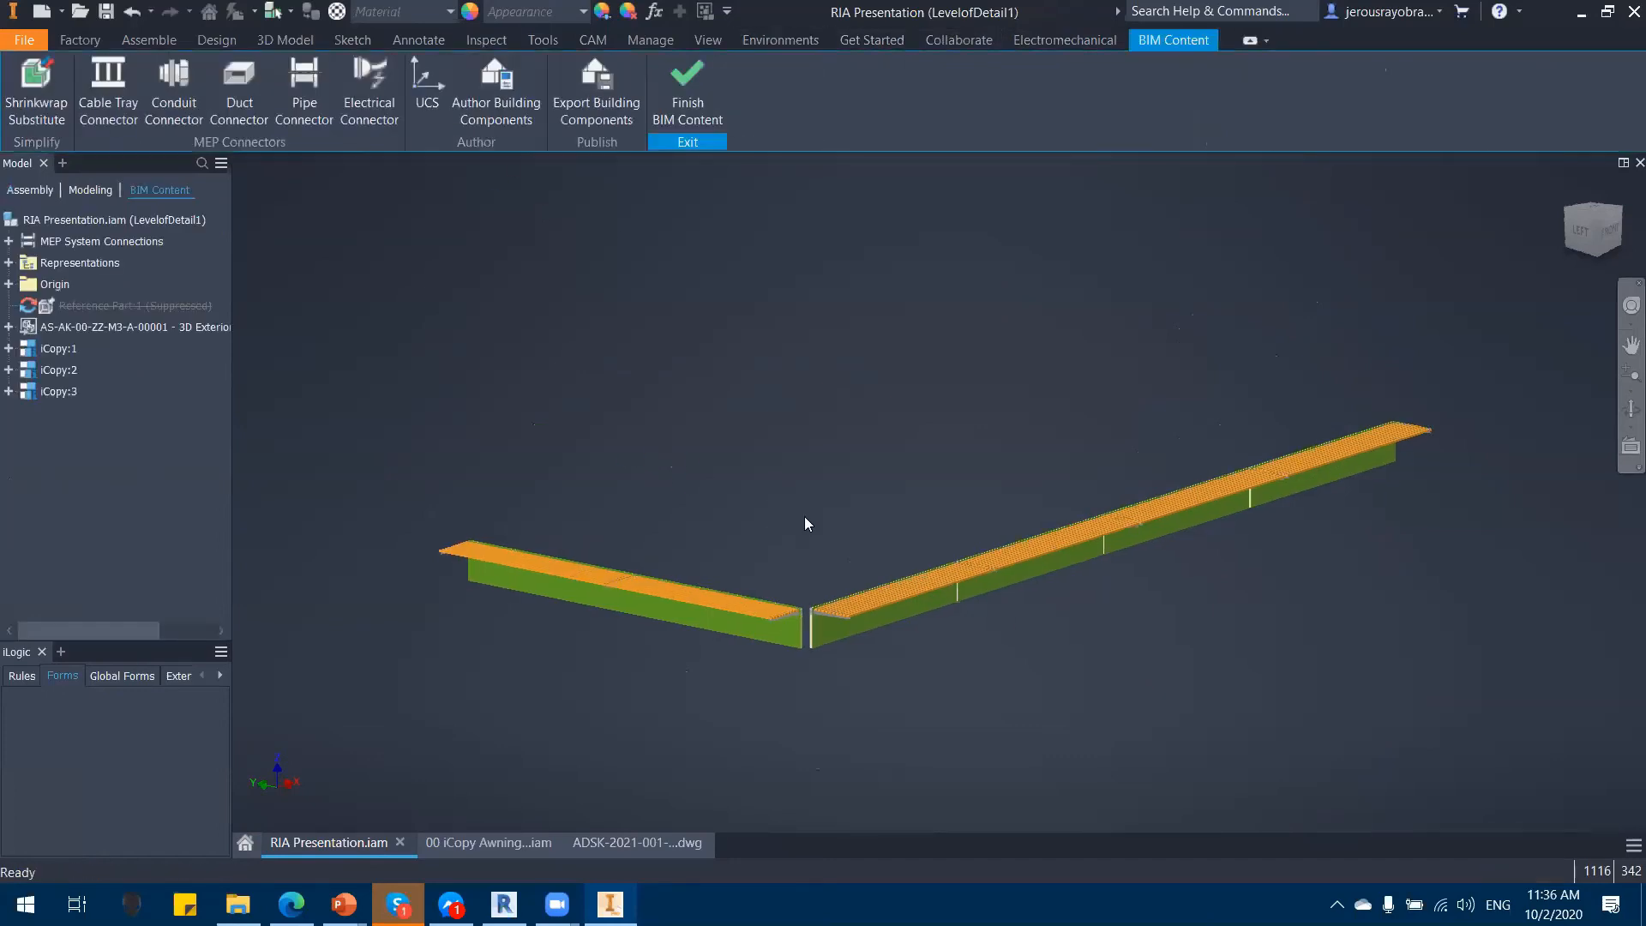
# Step: Author the building component with family type name Canopy, description Facade, manufacturer JRSO and model Mark1
pyautogui.click(495, 81)
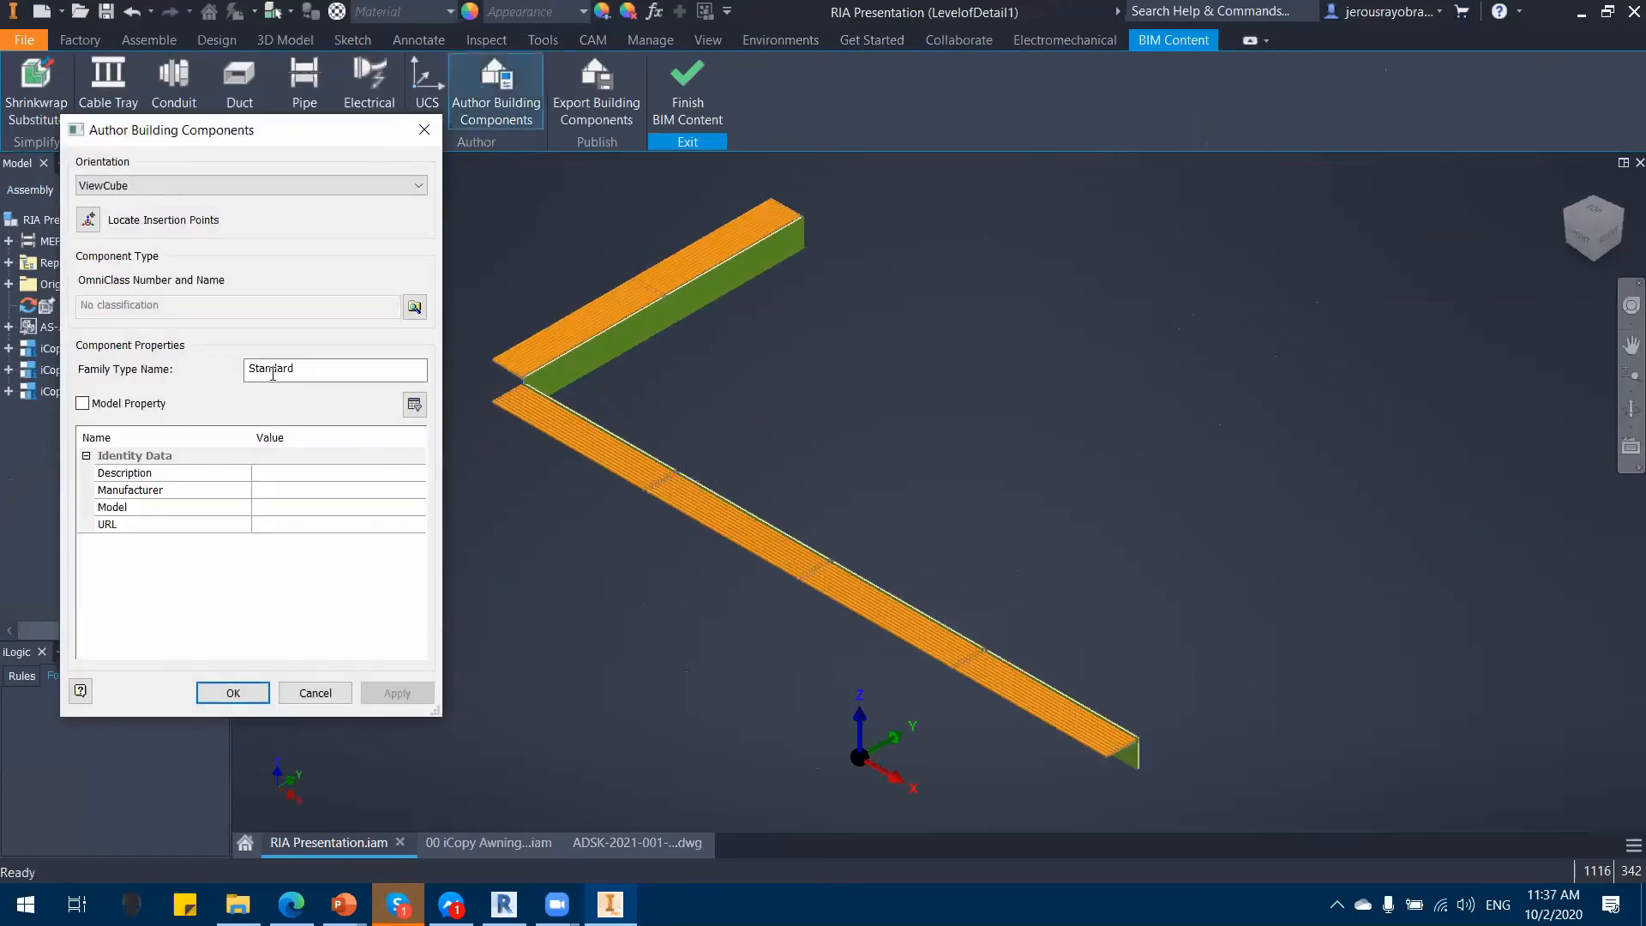
pyautogui.doubleClick(277, 371)
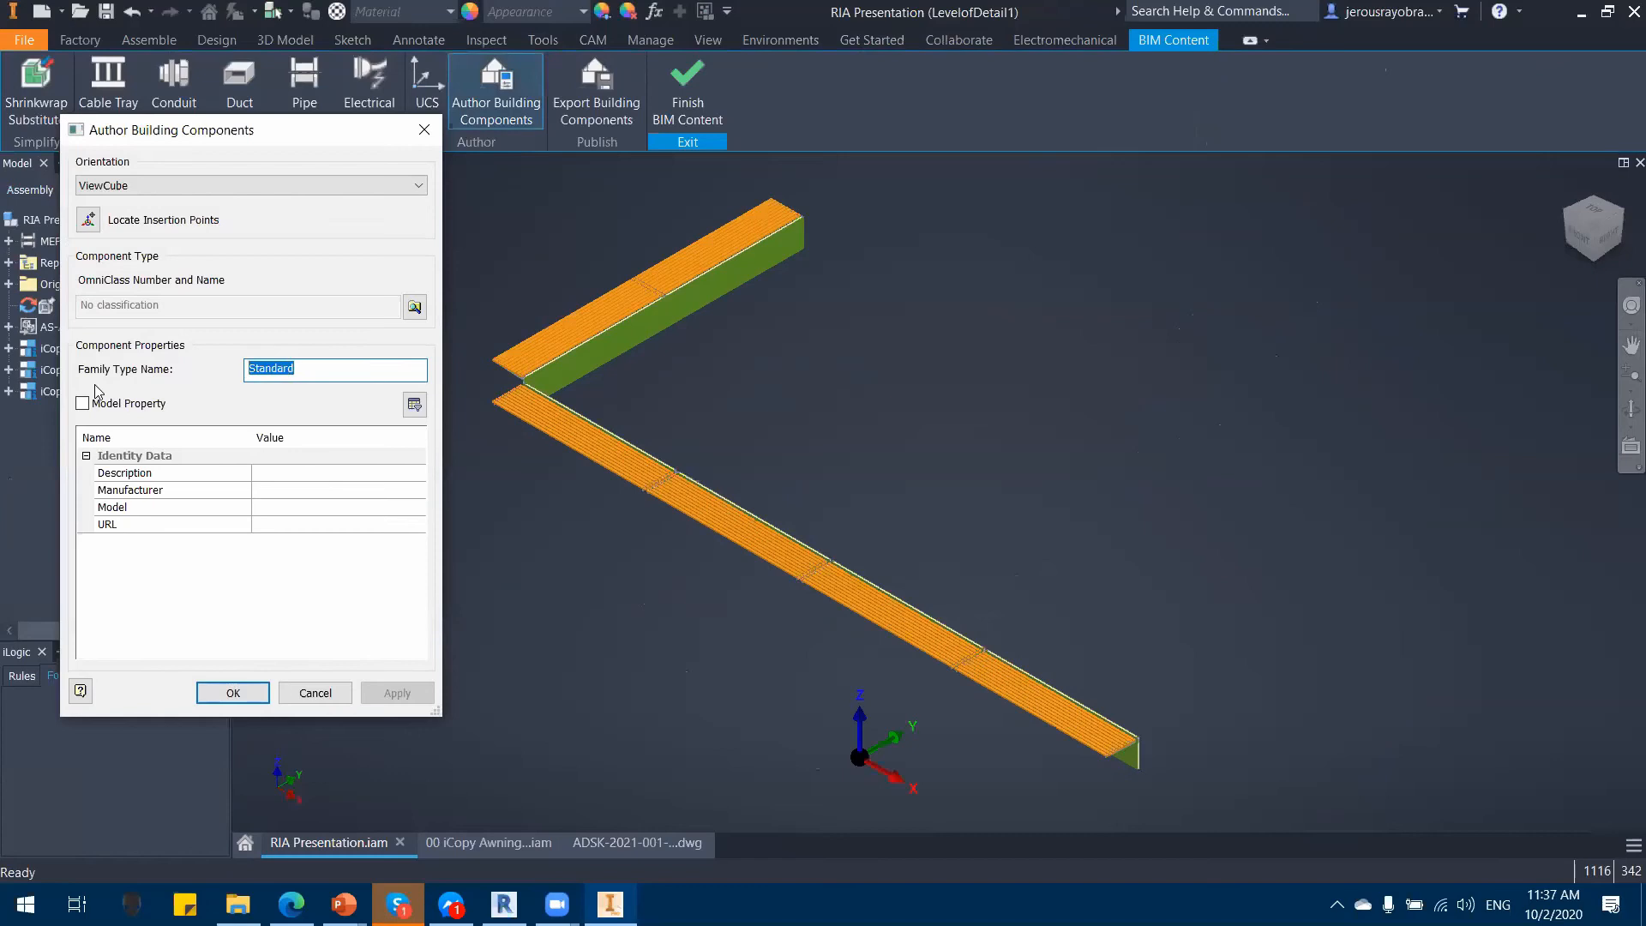
pyautogui.write('CA')
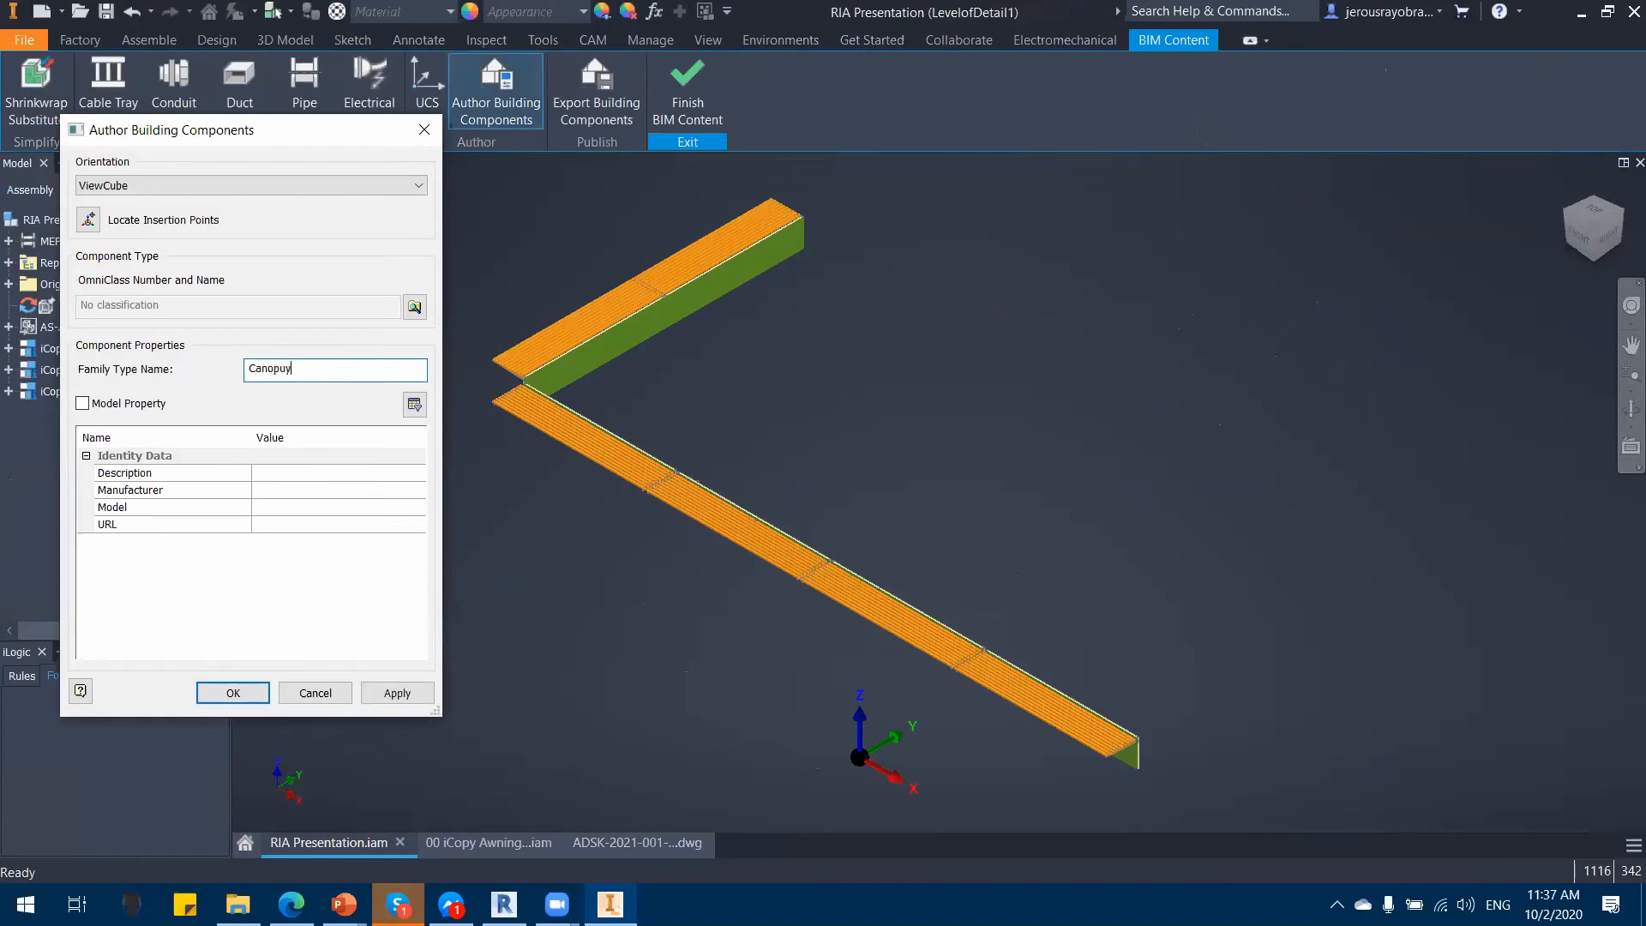
pyautogui.click(310, 472)
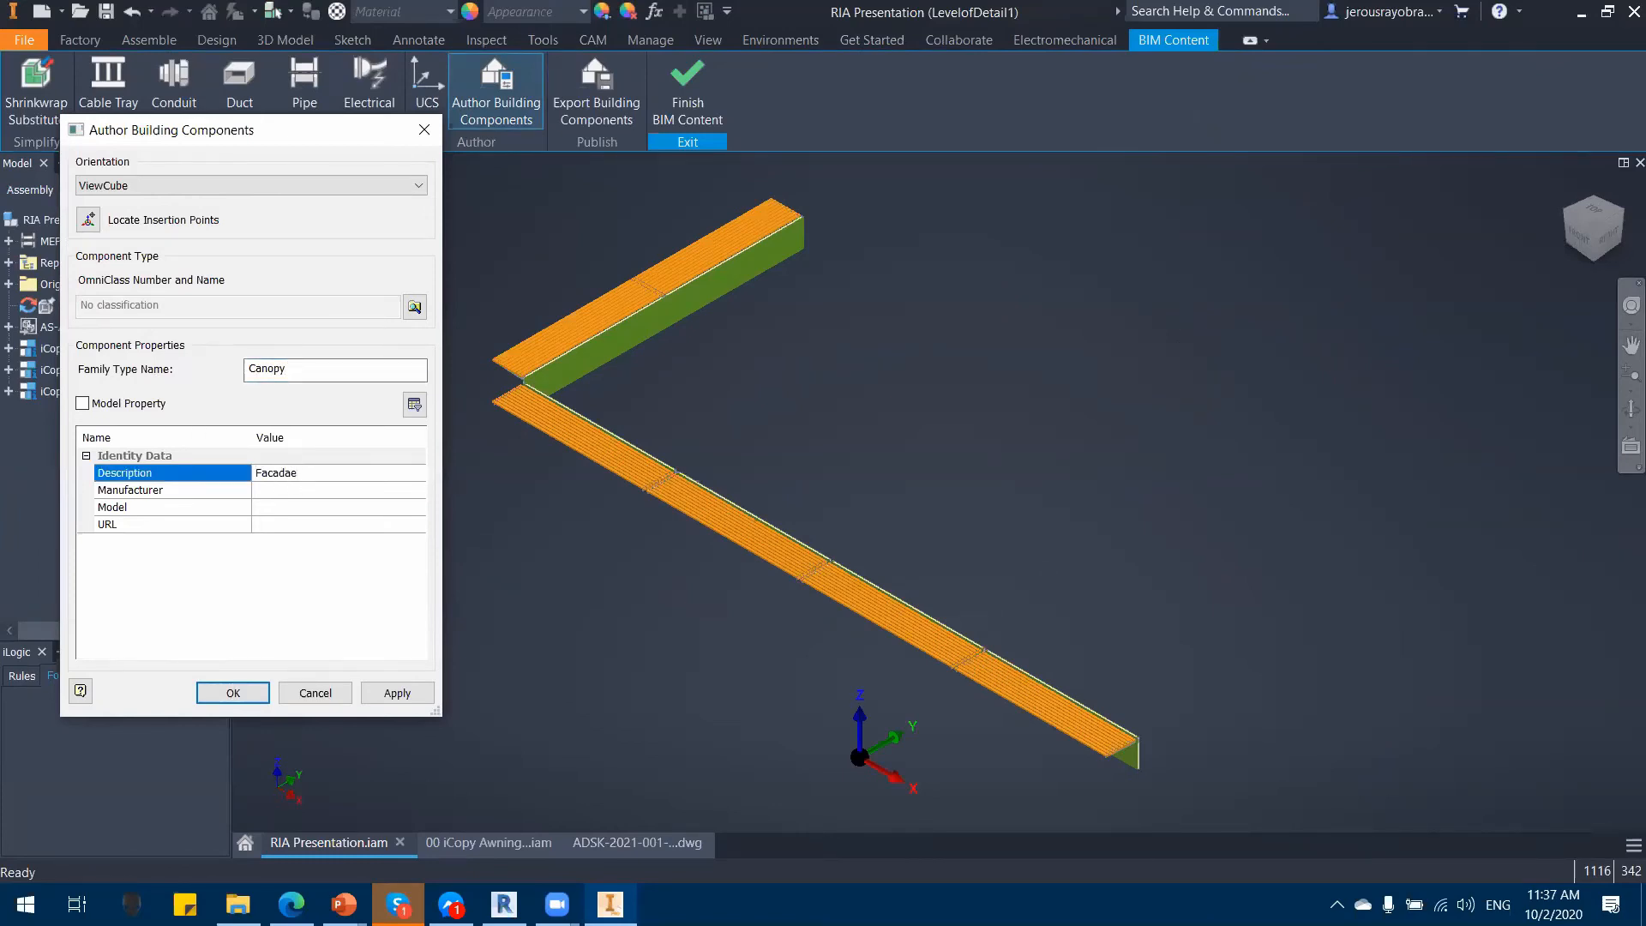
pyautogui.press('Tab')
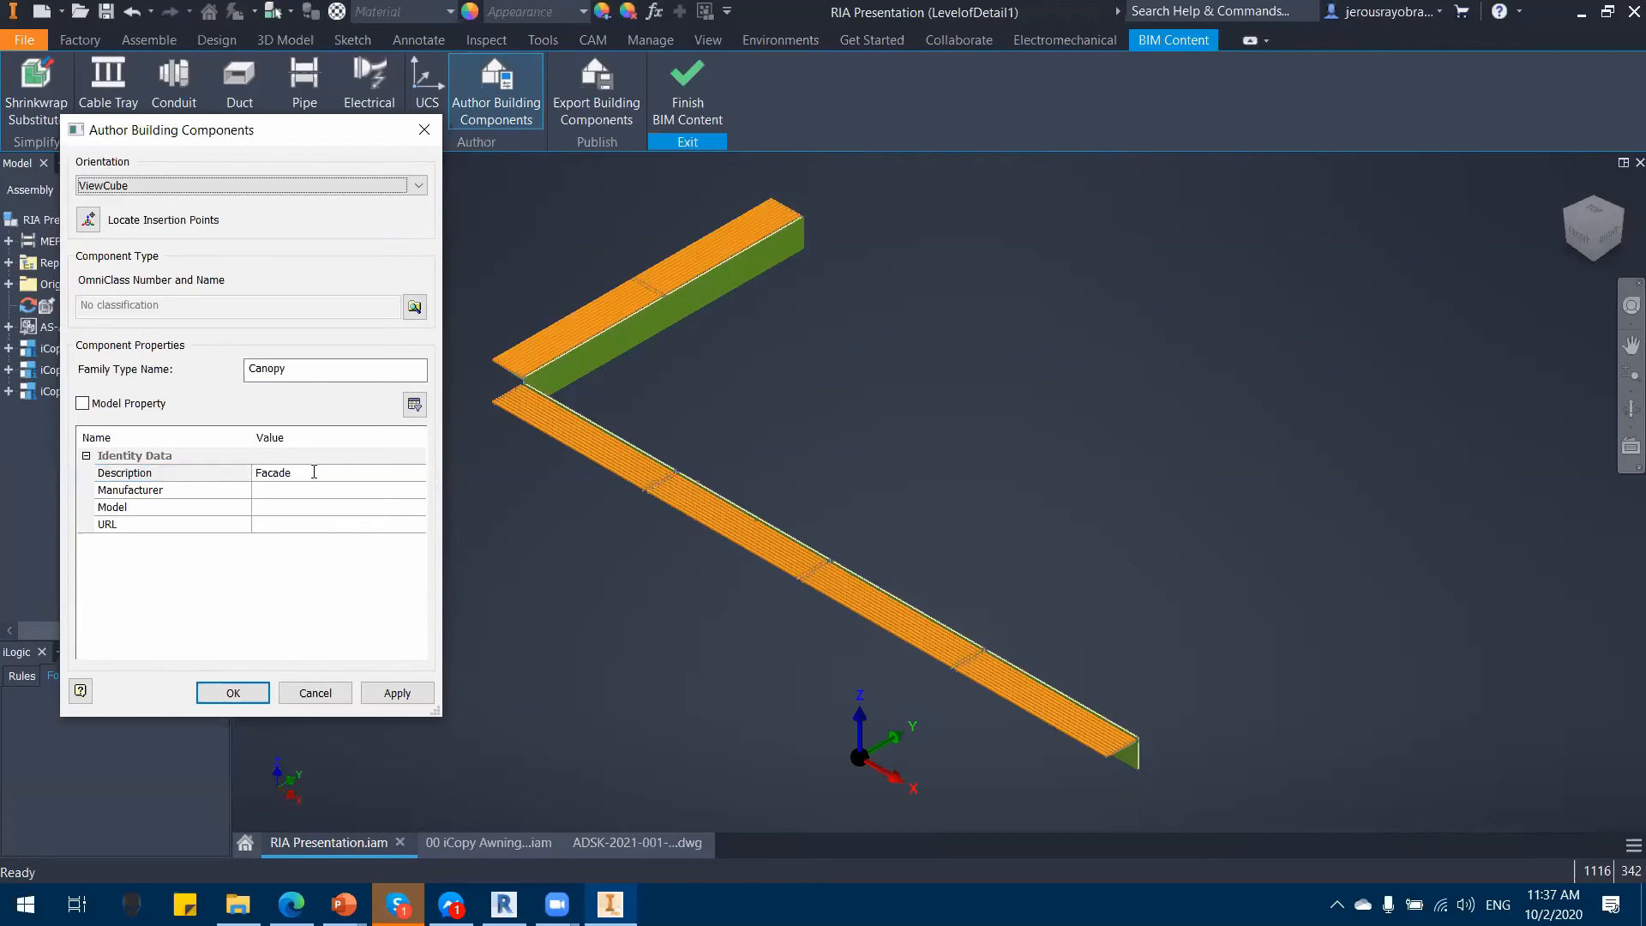
pyautogui.click(339, 490)
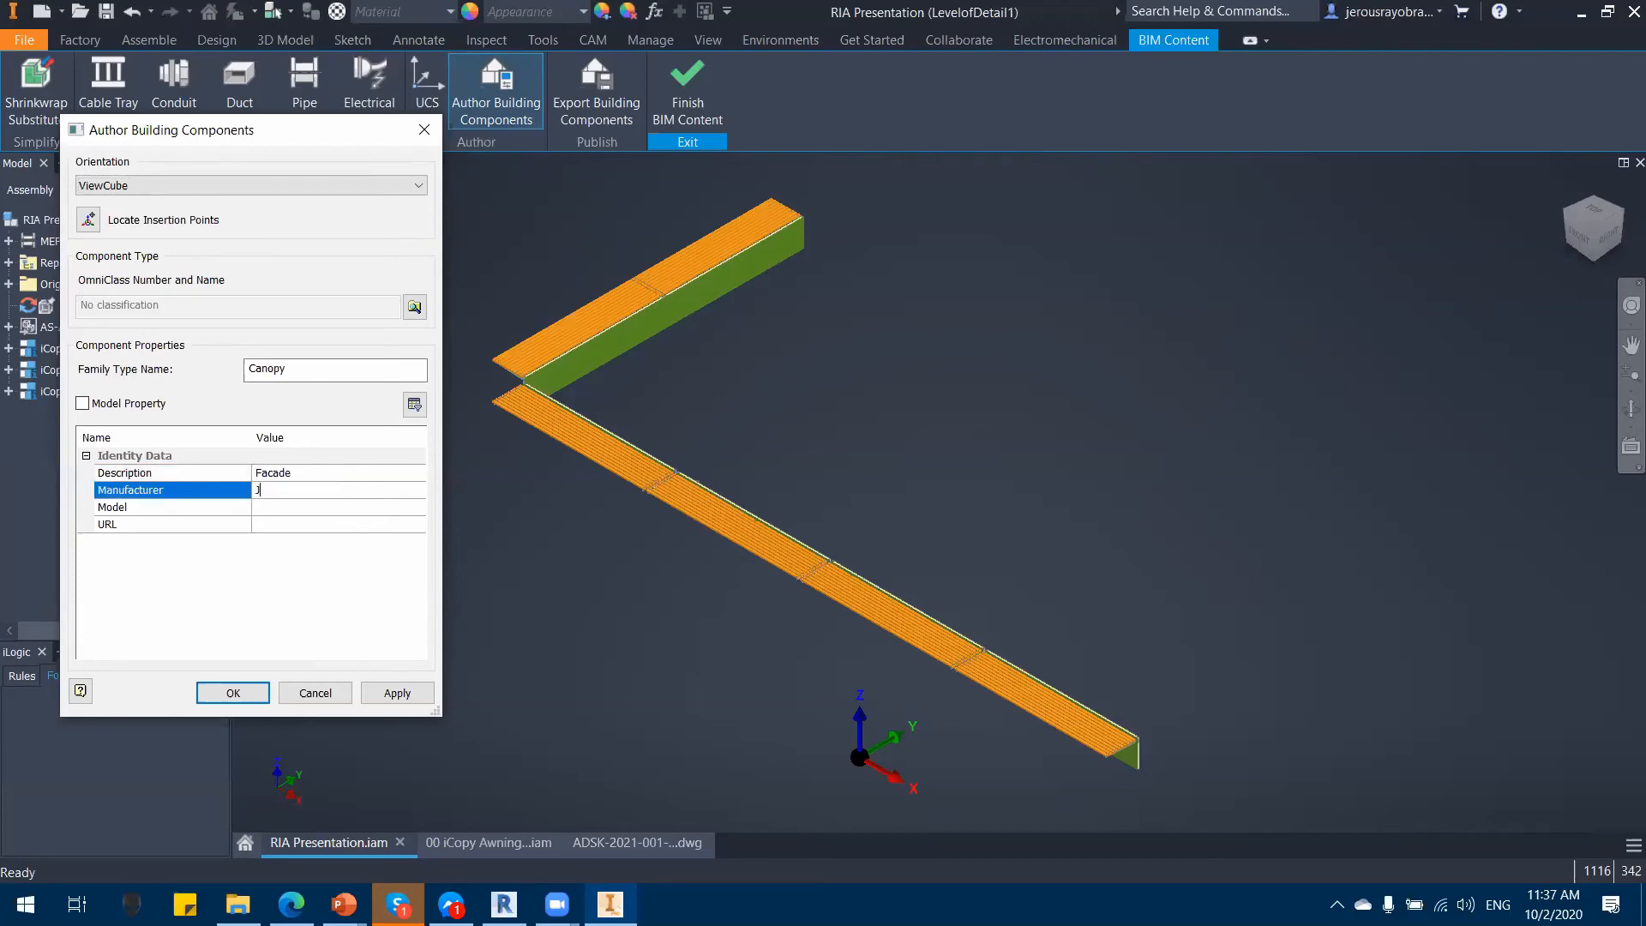
pyautogui.click(350, 512)
pyautogui.click(353, 523)
pyautogui.click(355, 509)
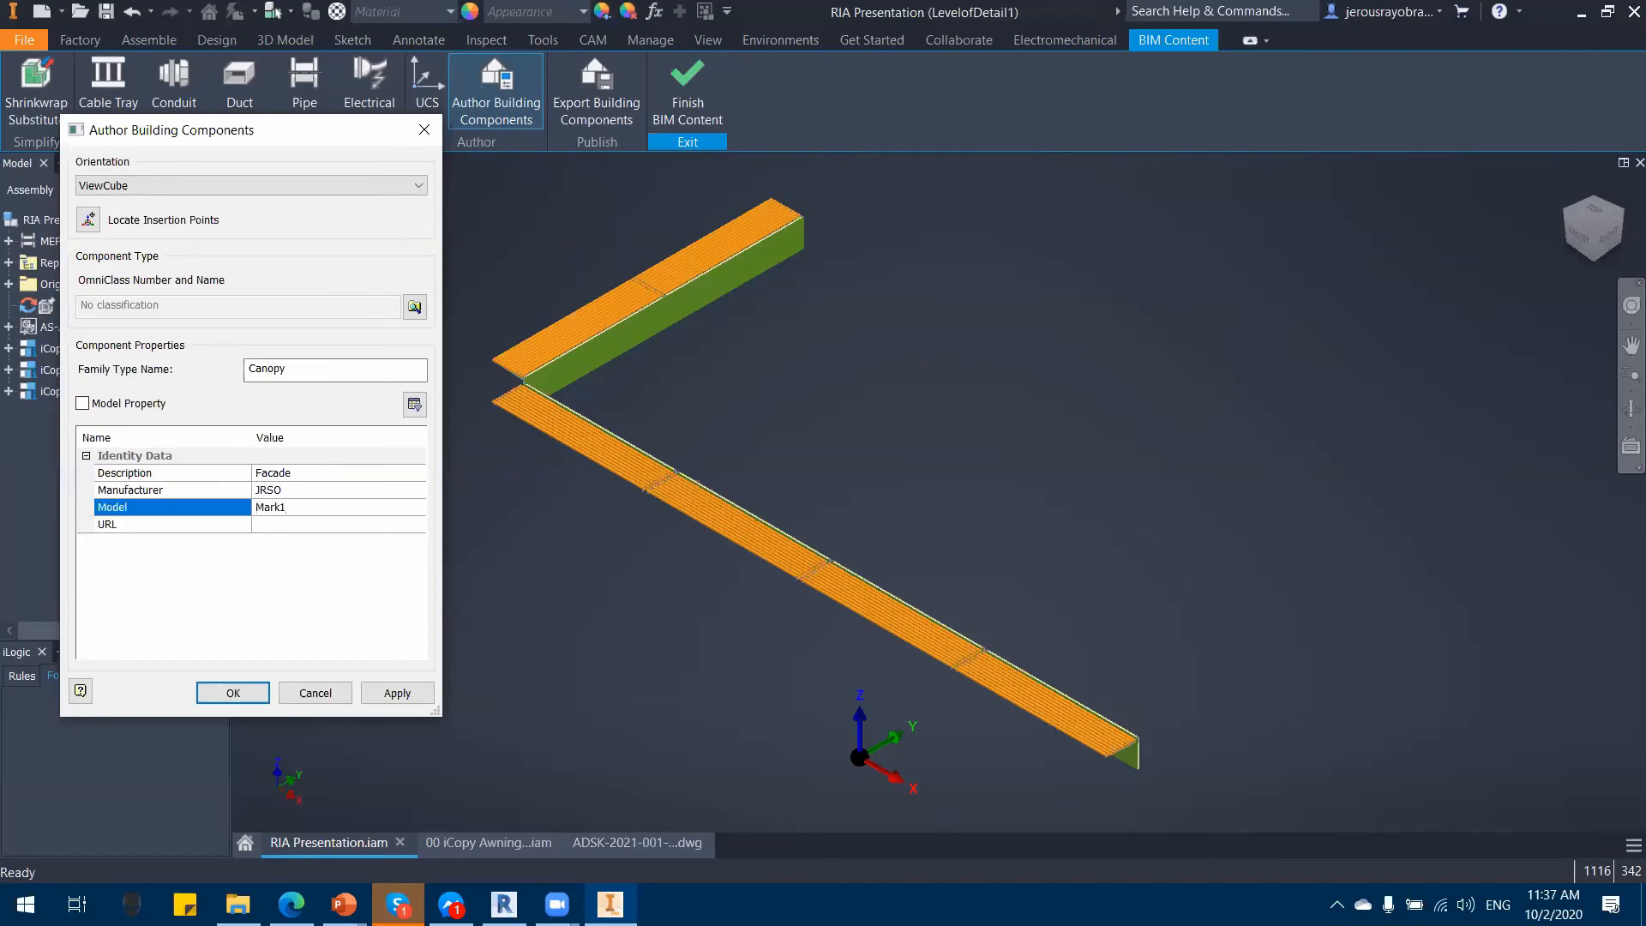
# Step: Include the model properties in the Canopy building component and complete the authoring without an OmniClass classification
pyautogui.click(415, 306)
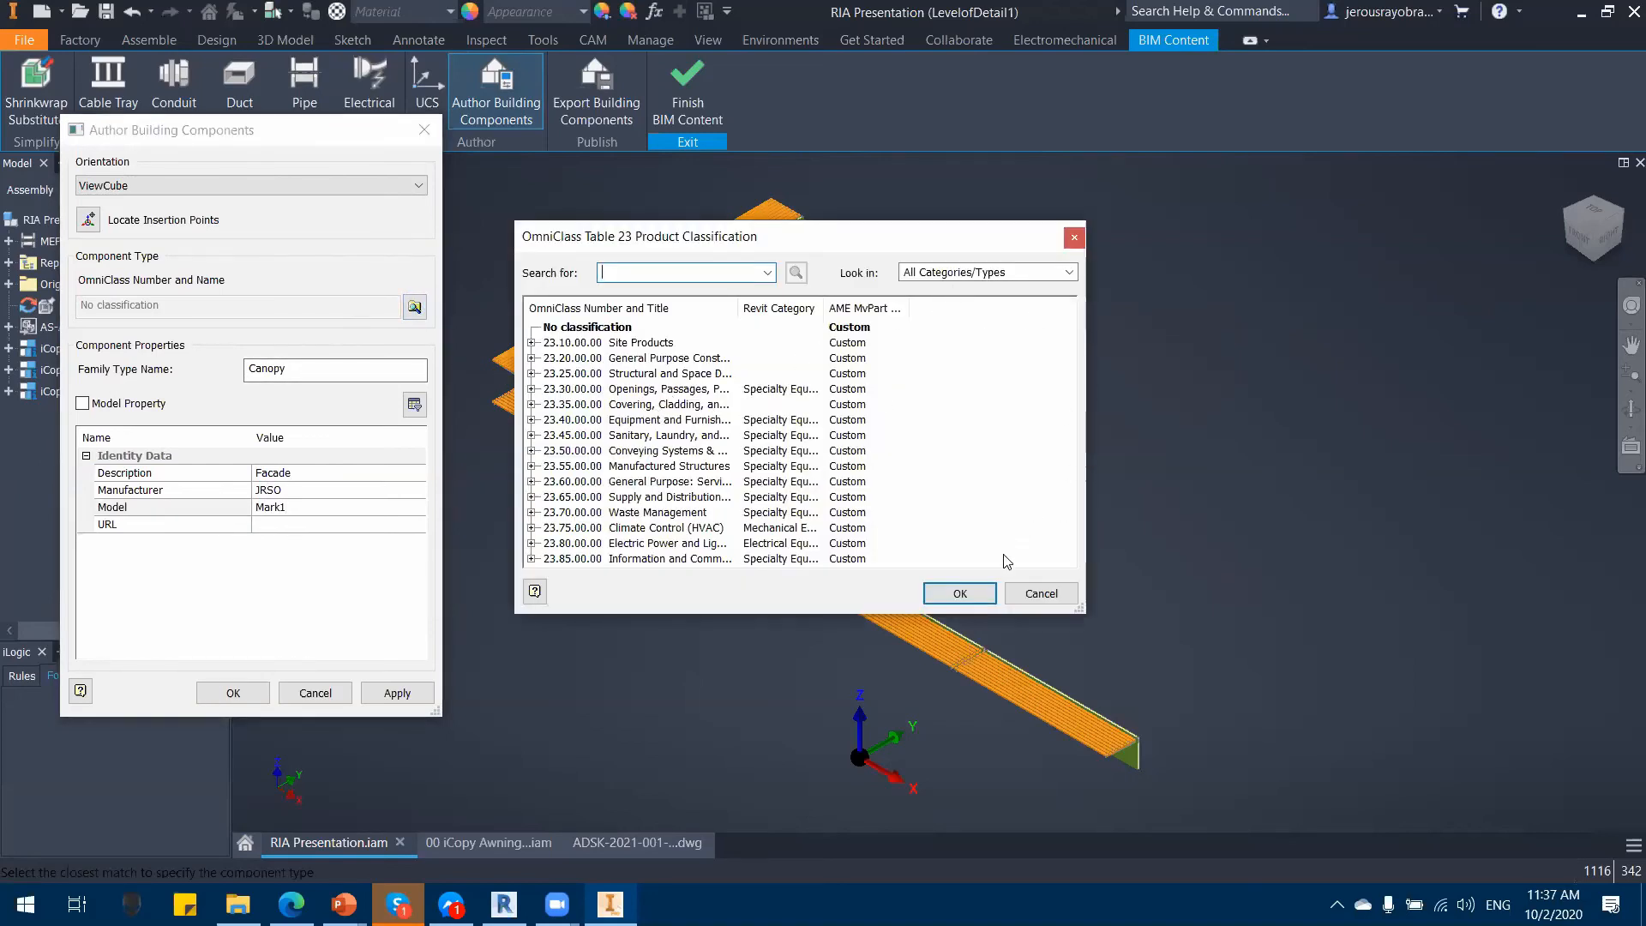
pyautogui.click(1041, 594)
pyautogui.click(82, 403)
pyautogui.scroll(-3, 310, 607)
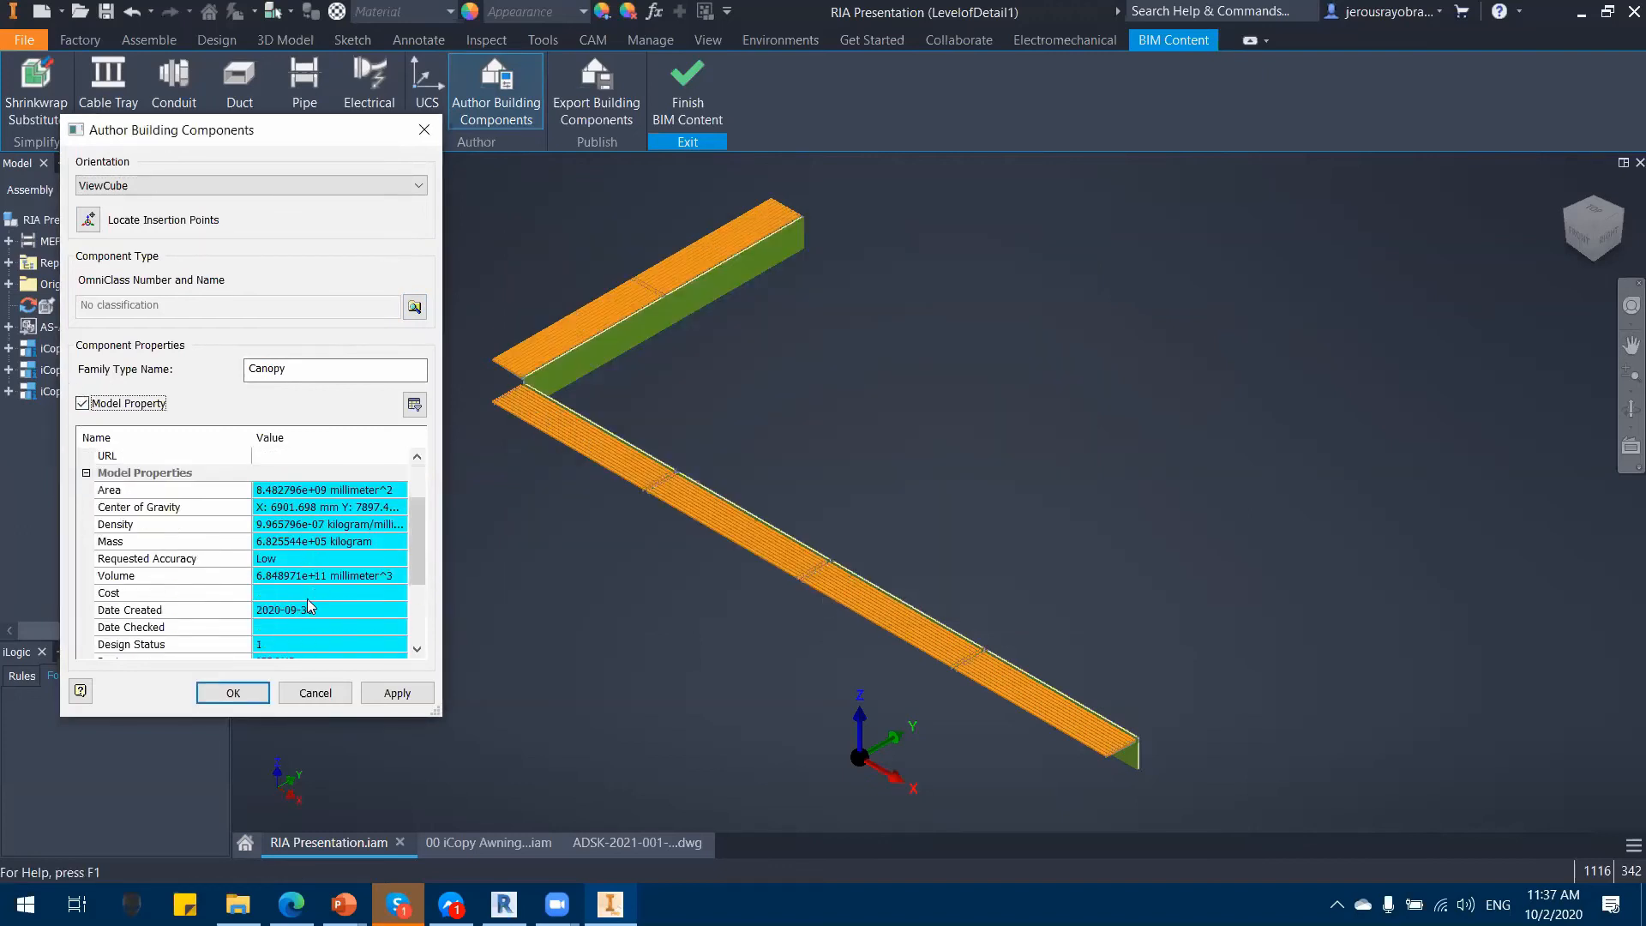
pyautogui.scroll(2, 311, 591)
pyautogui.scroll(1, 311, 590)
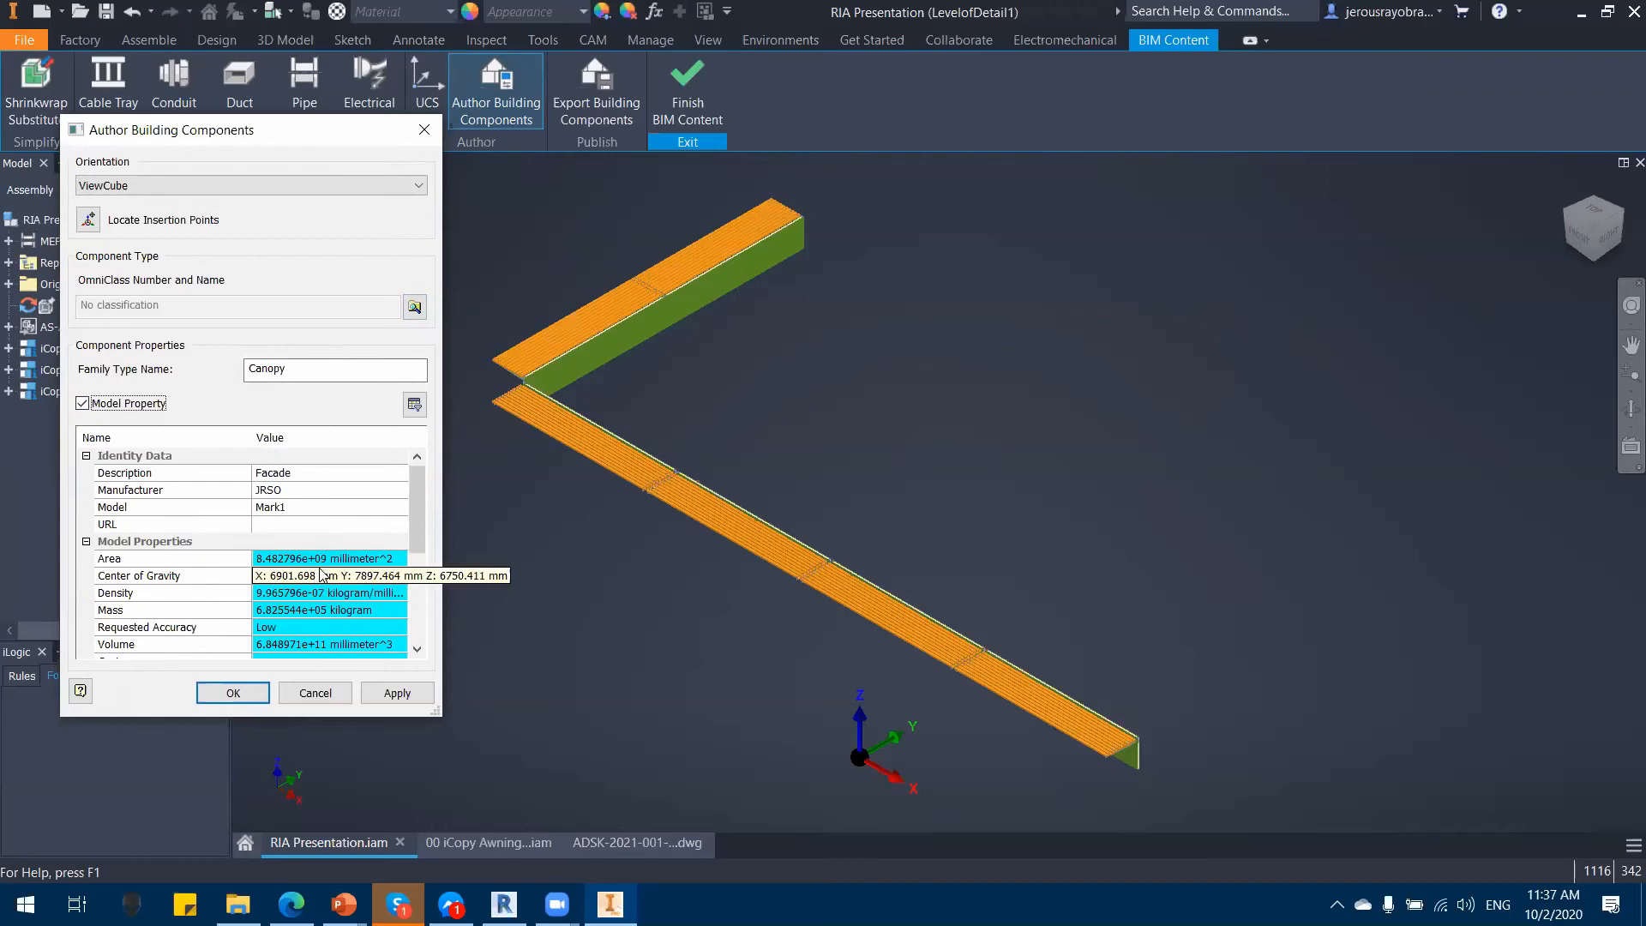
pyautogui.click(233, 693)
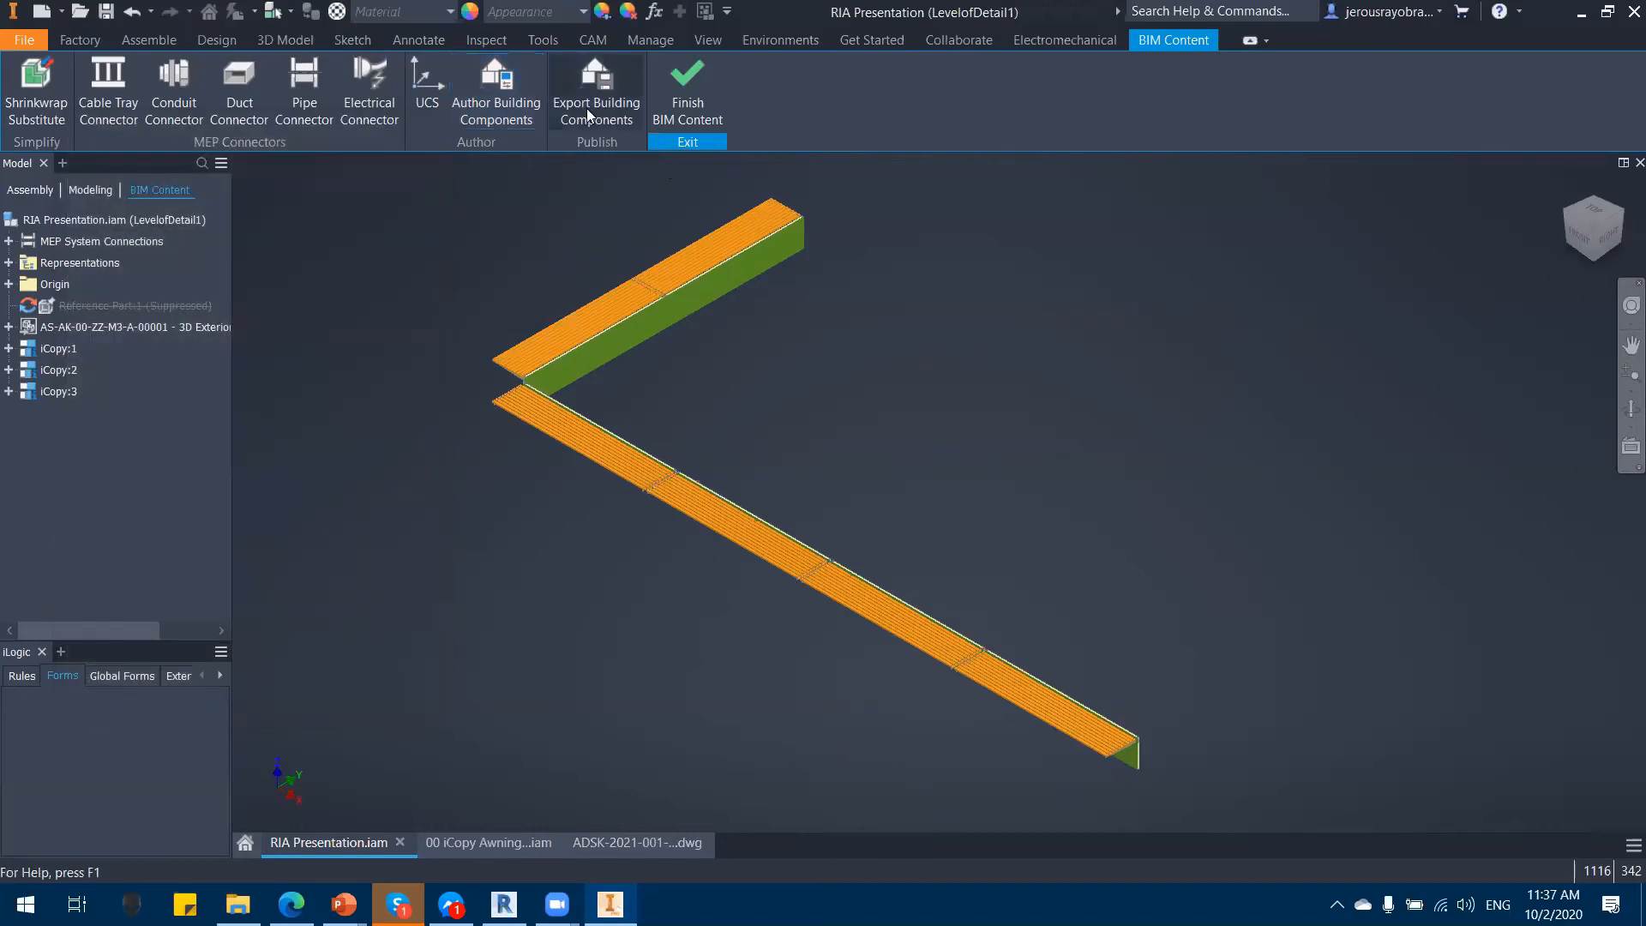
# Step: Export the building component without a Shrinkwrap Substitute, saving it as RIA Presentation.iam (LevelofDetail1).ifc in IFC2x3 format in the Presentation Folder
pyautogui.click(587, 108)
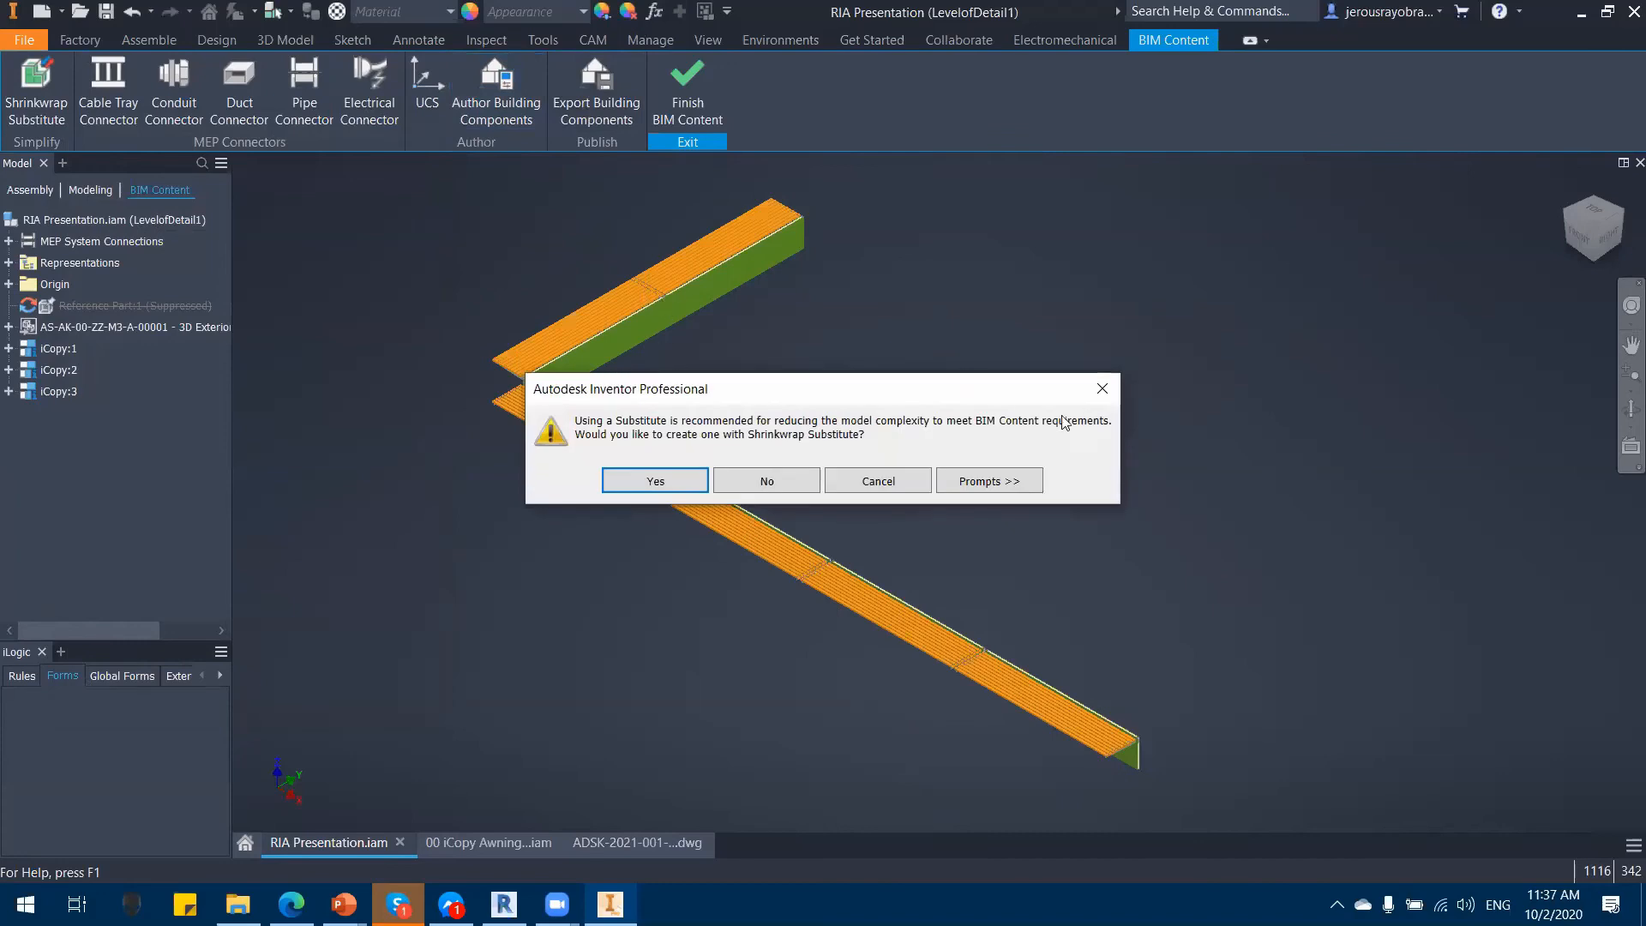
pyautogui.click(747, 477)
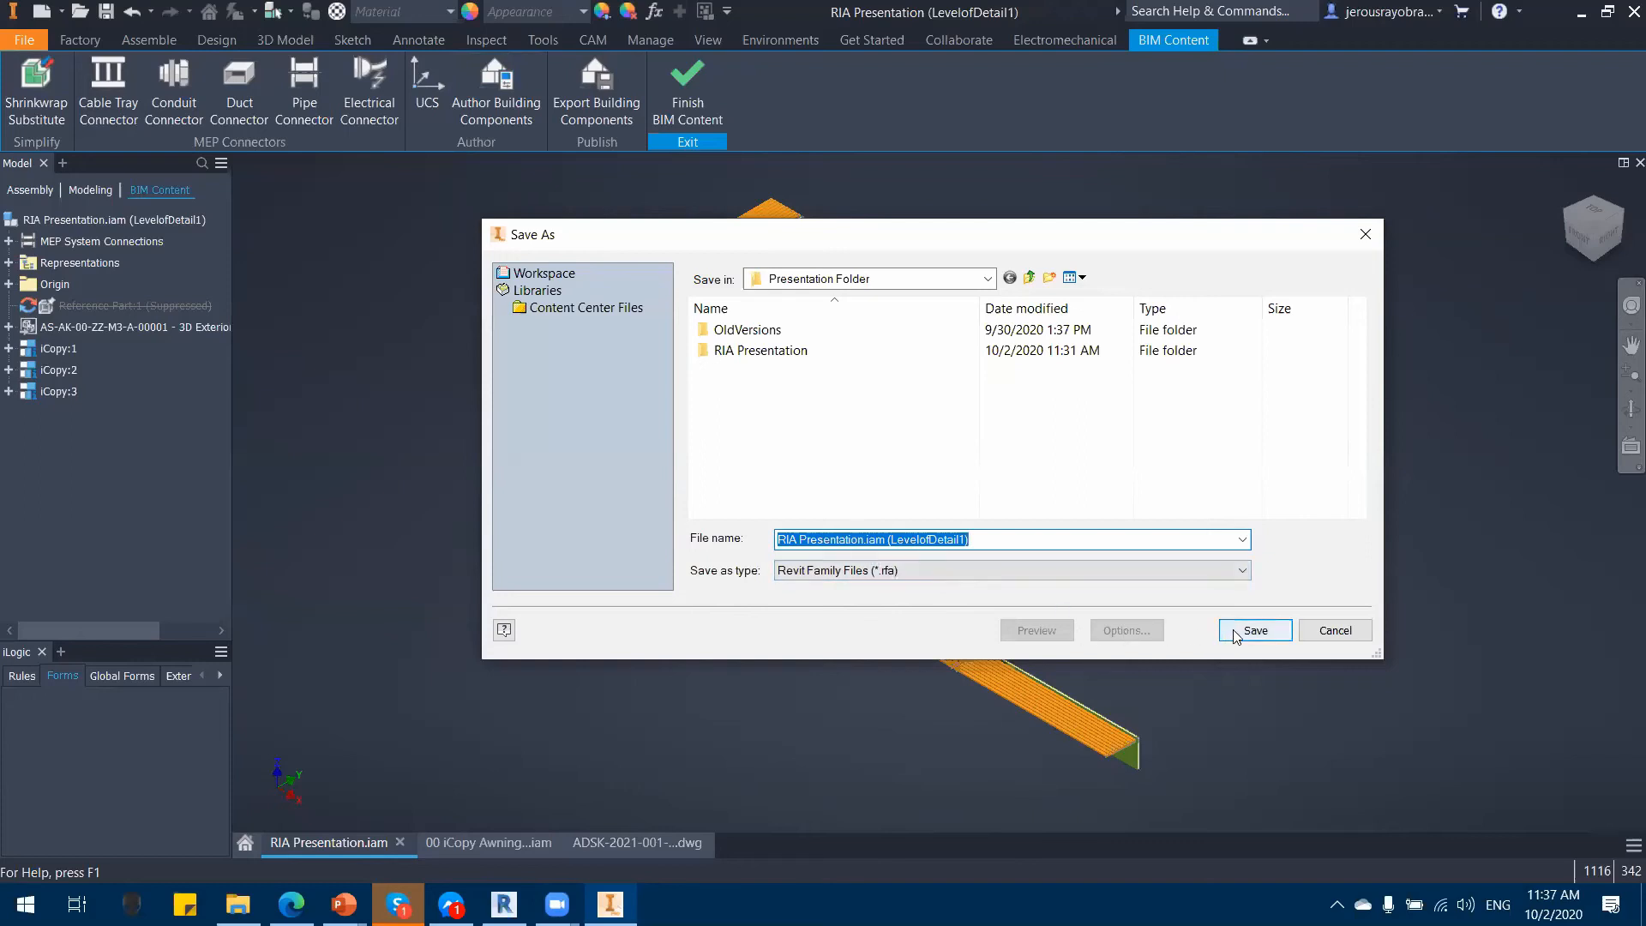
pyautogui.click(926, 569)
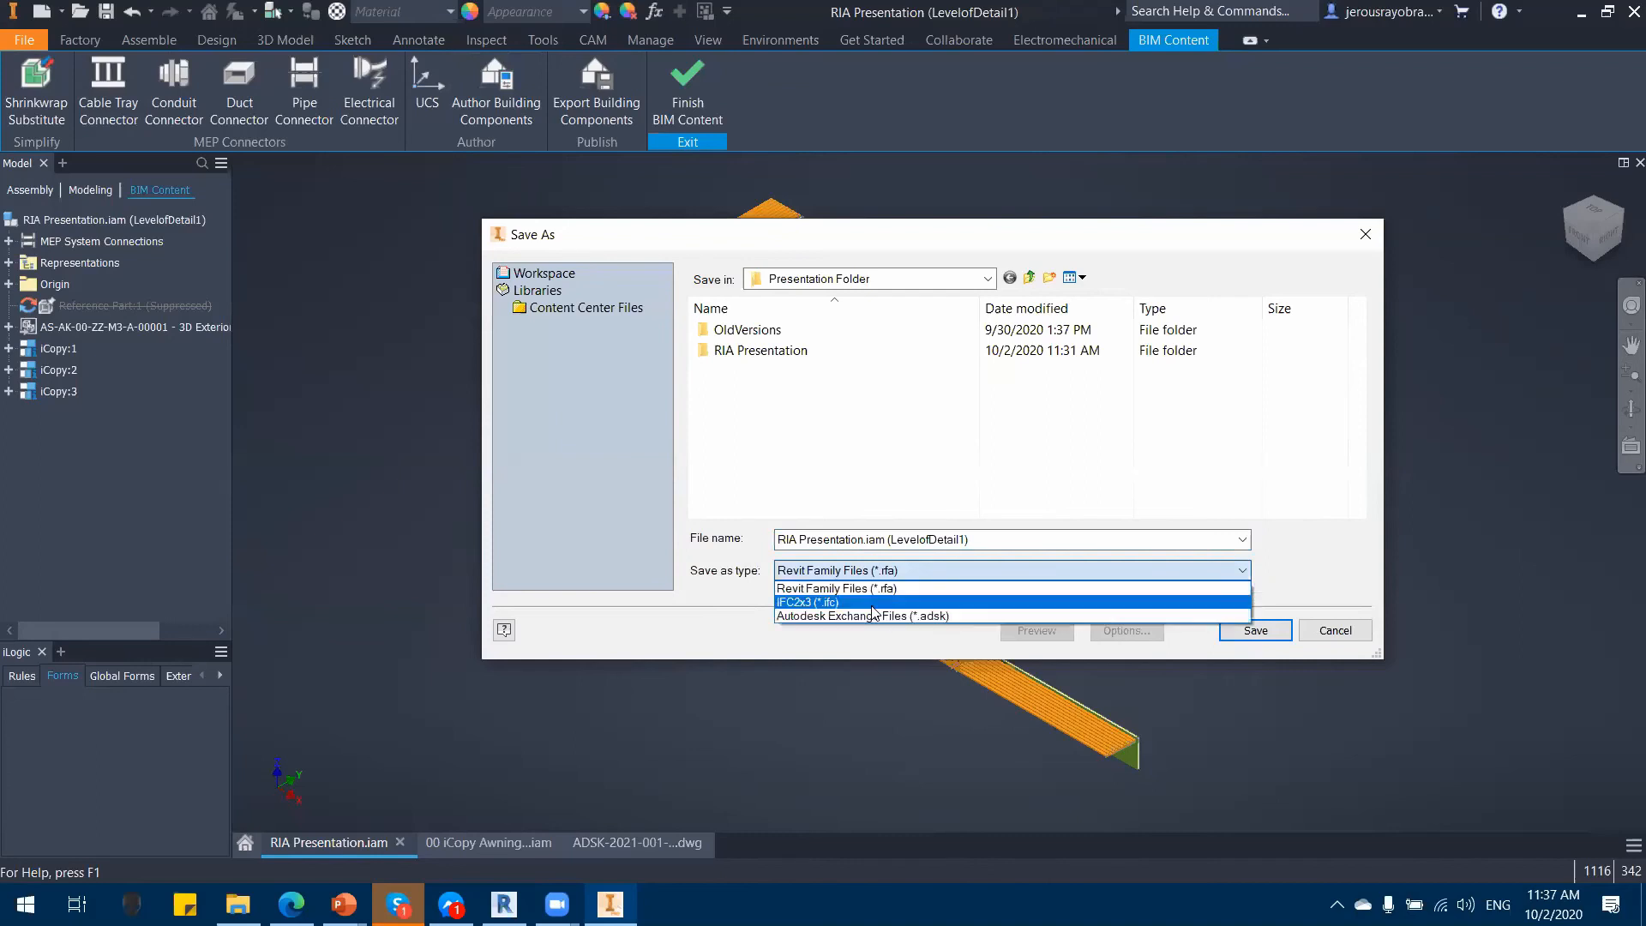
pyautogui.click(875, 609)
pyautogui.click(908, 565)
pyautogui.click(883, 608)
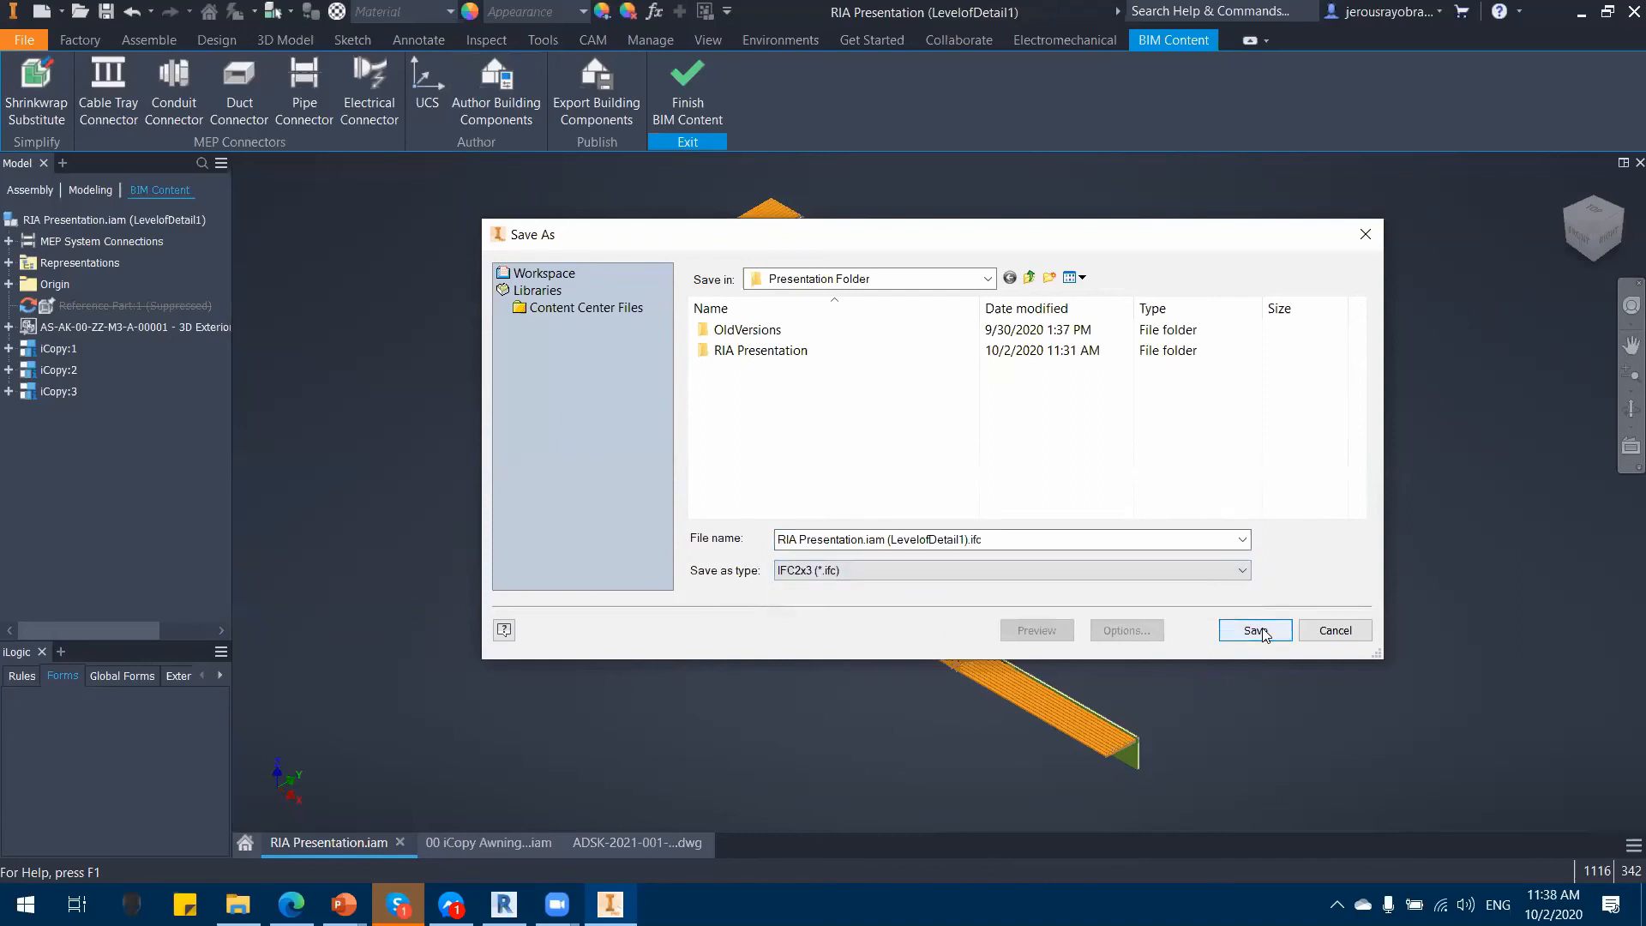
pyautogui.click(947, 567)
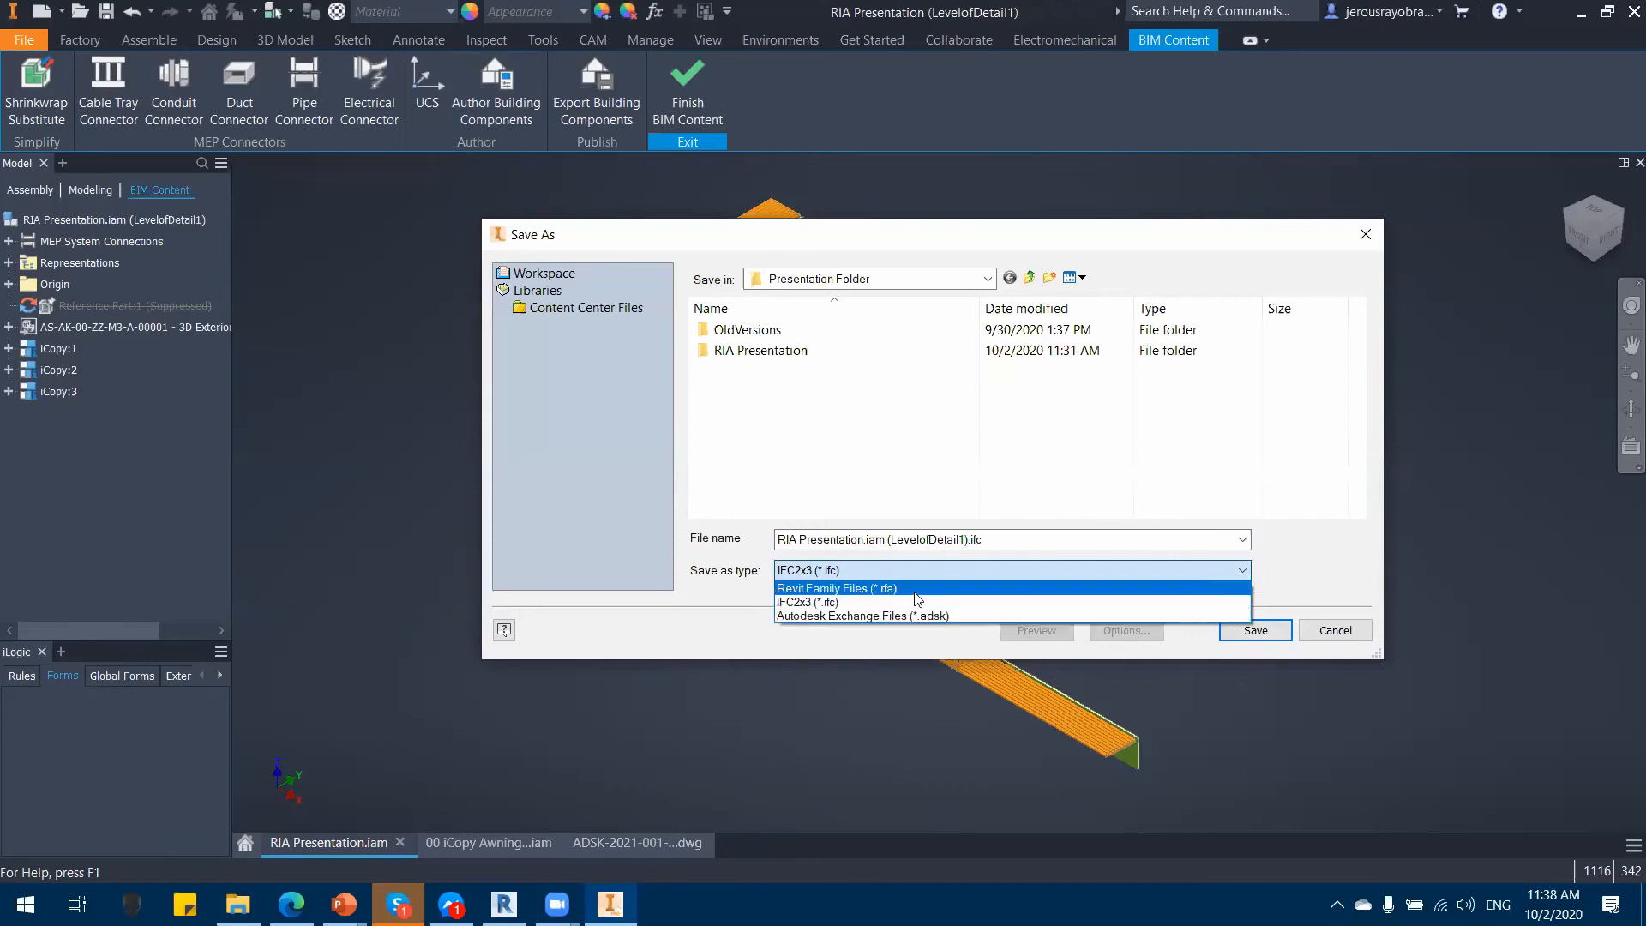
pyautogui.click(1325, 564)
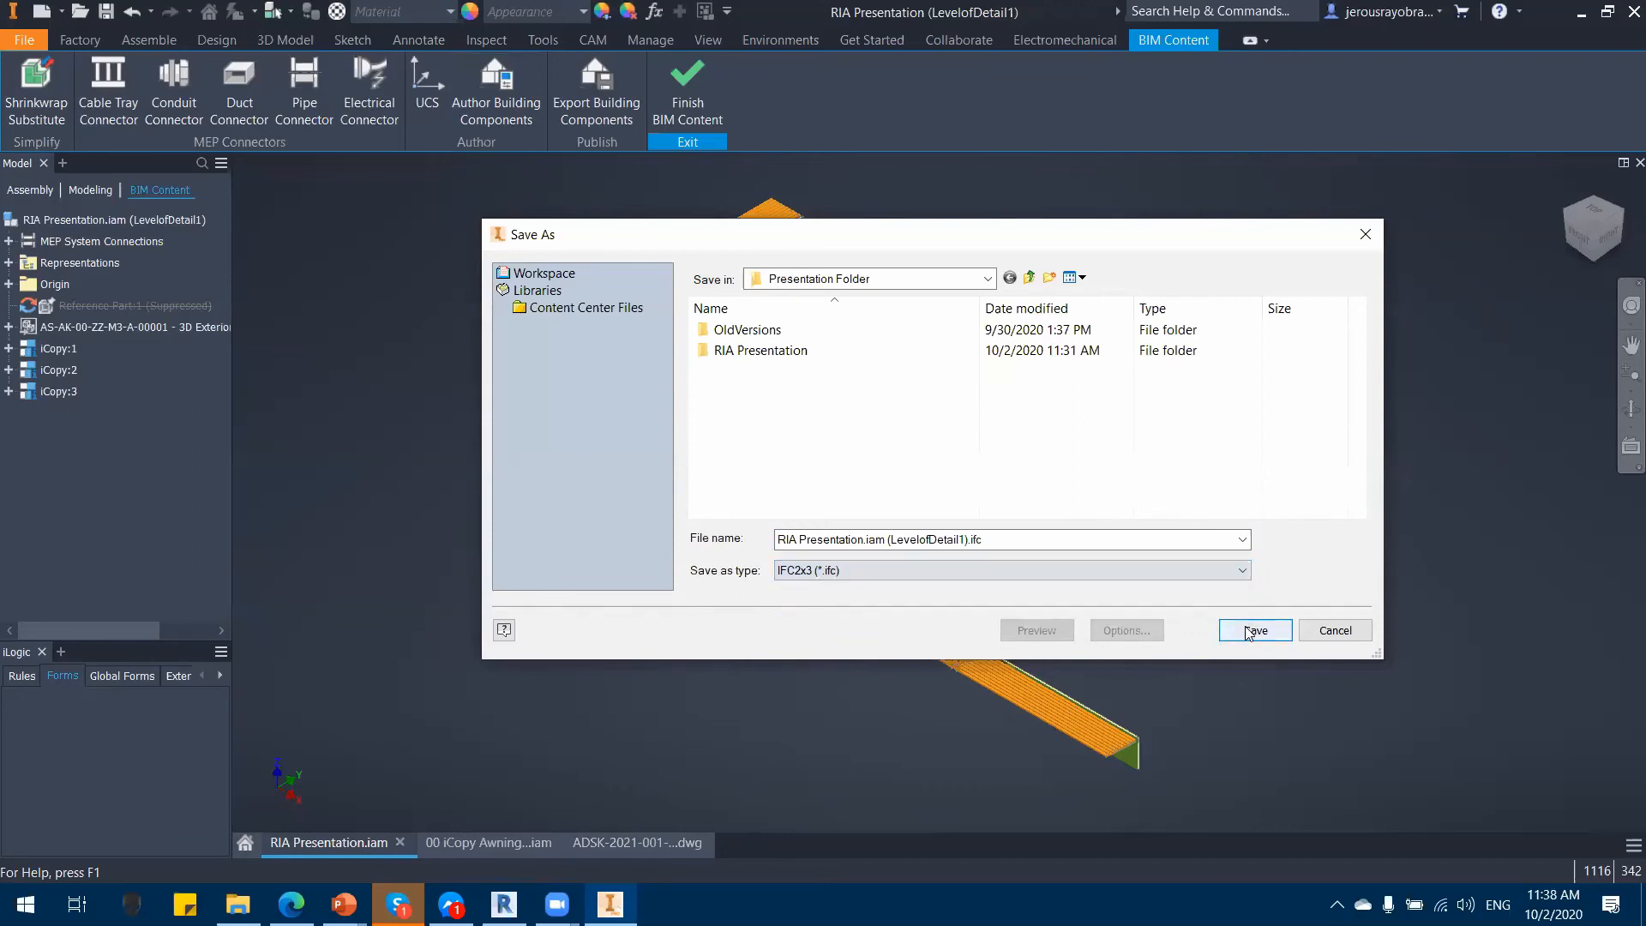
pyautogui.click(1254, 632)
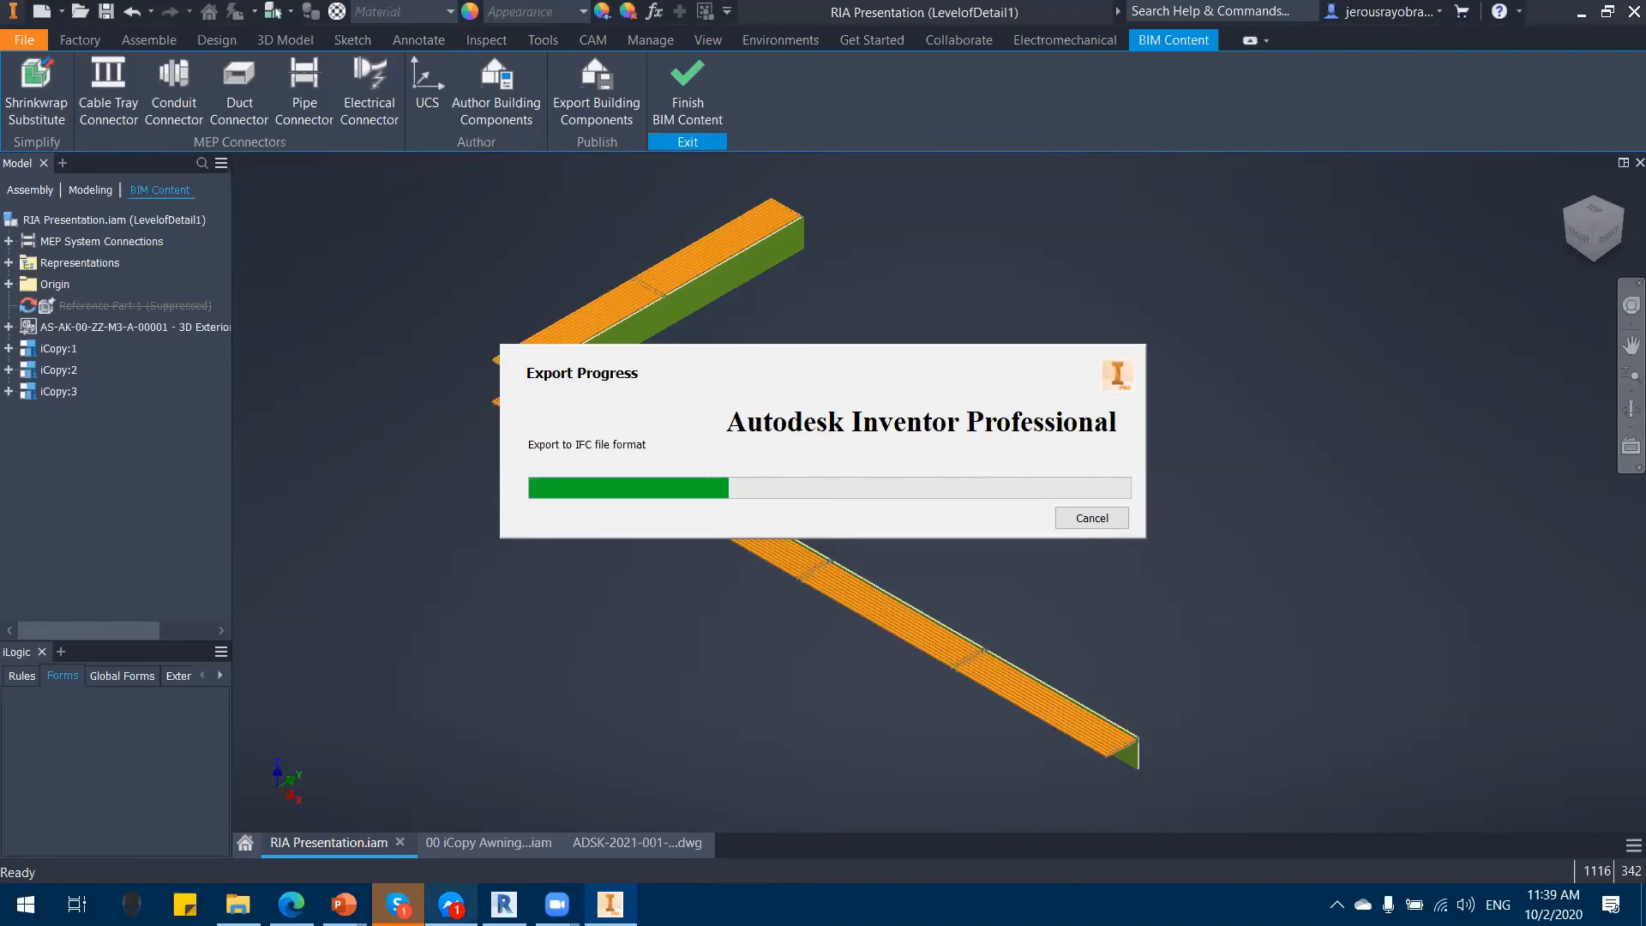
# Step: Switch to Revit, start linking an IFC file and browse to the DATA (D:) drive
pyautogui.click(515, 814)
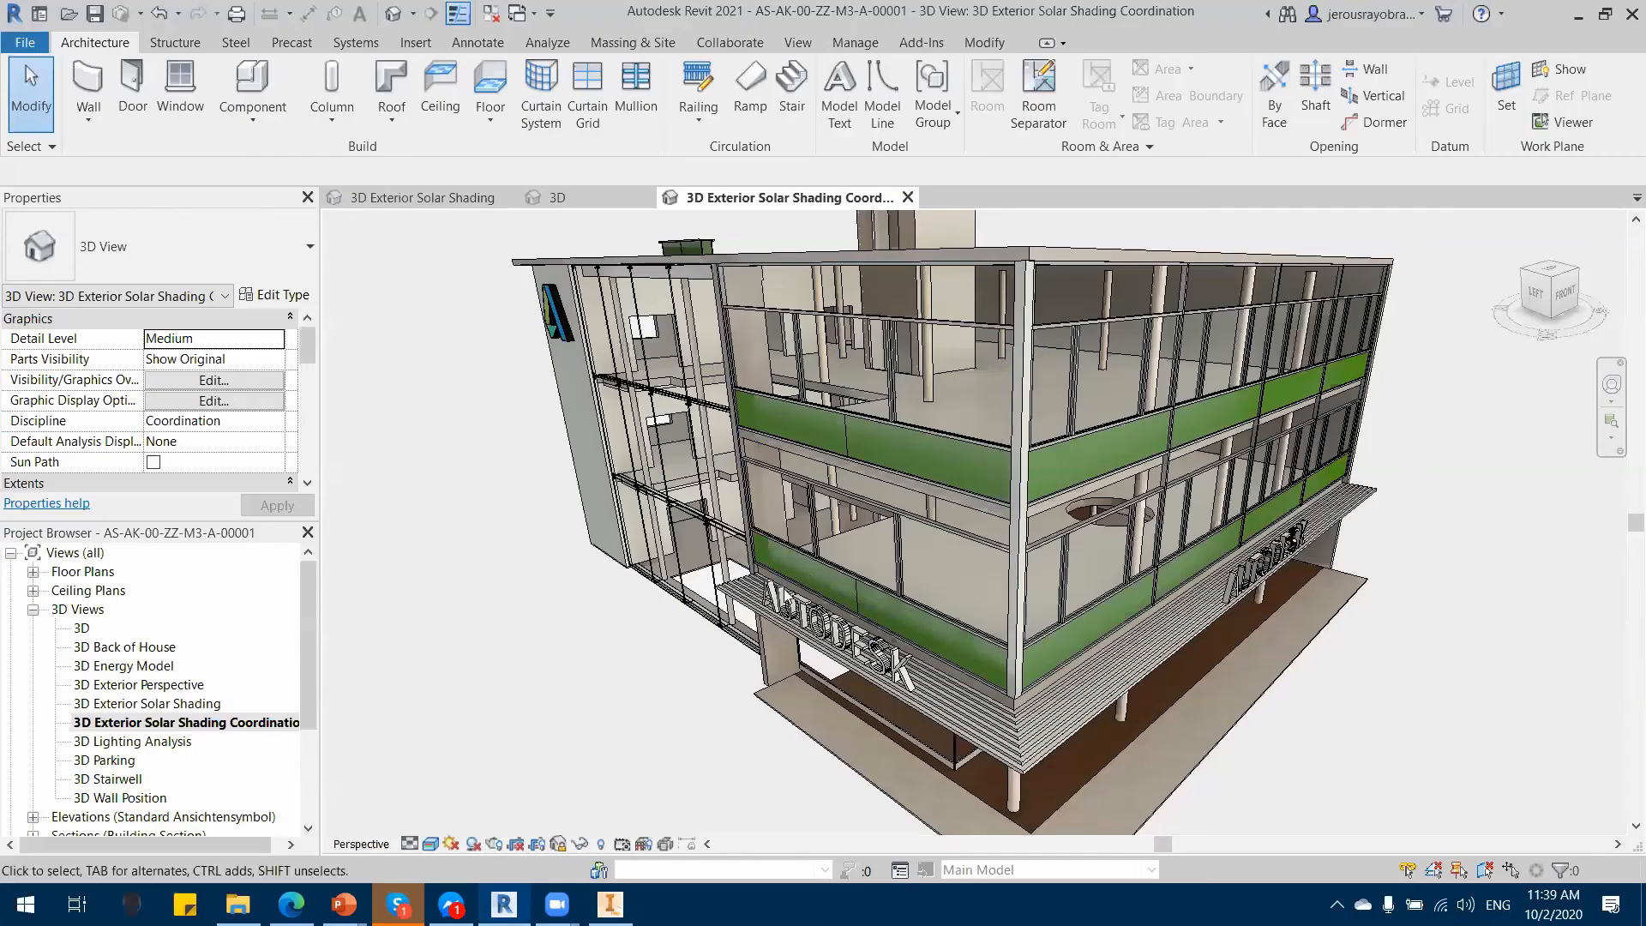
pyautogui.click(415, 42)
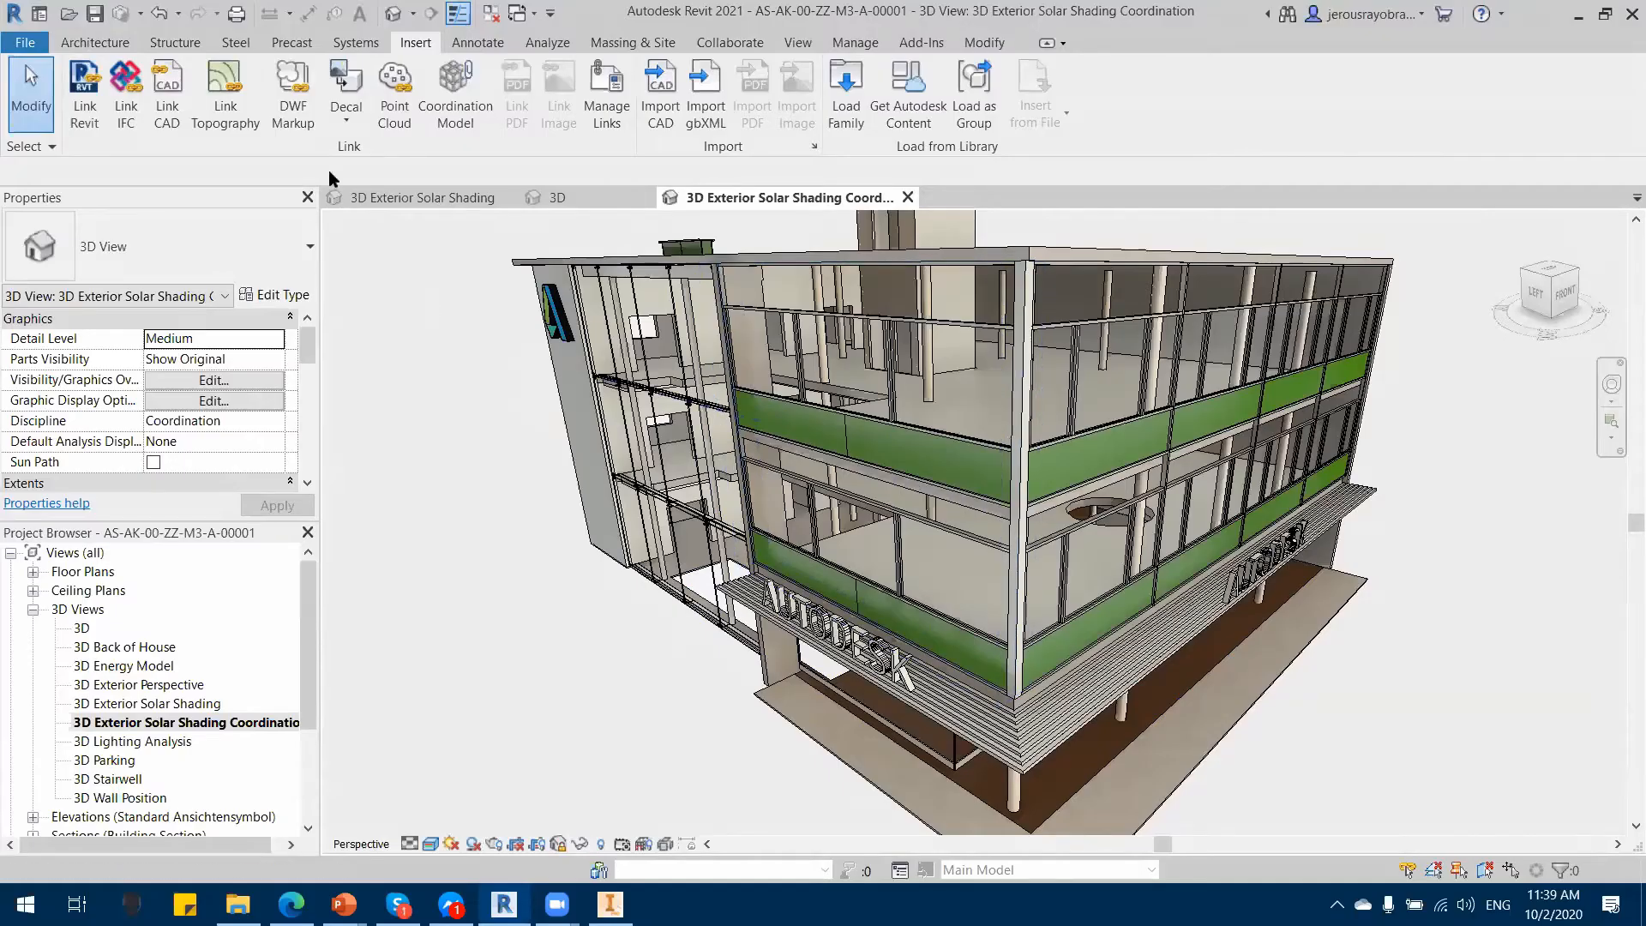
pyautogui.click(126, 96)
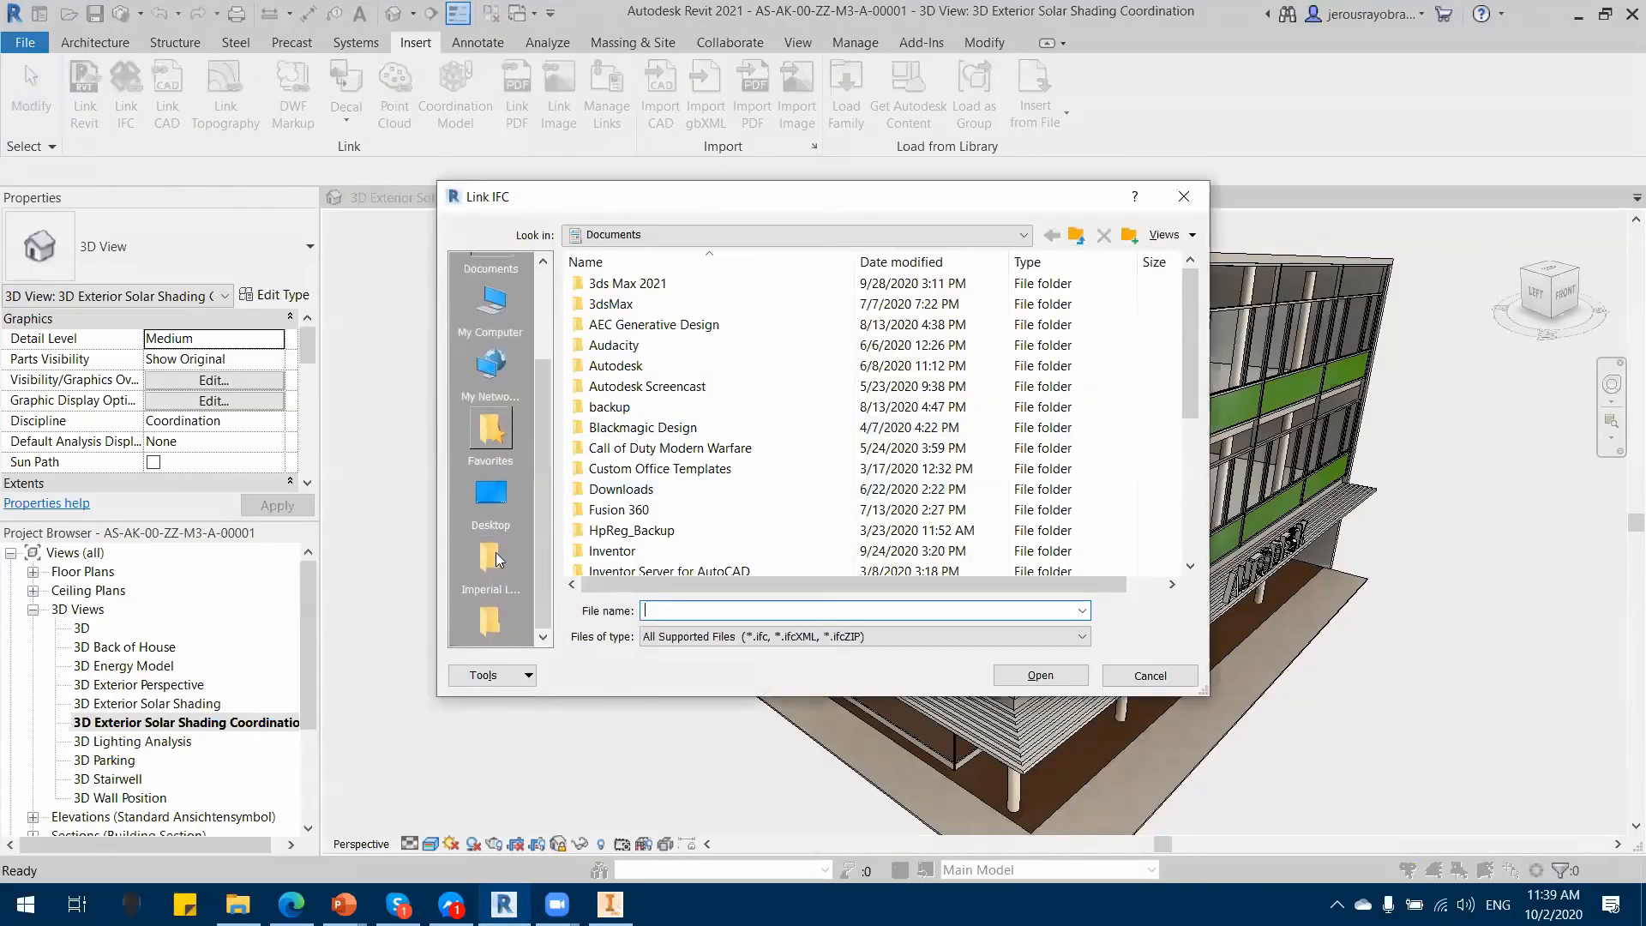
pyautogui.scroll(3, 530, 291)
pyautogui.click(740, 233)
pyautogui.click(1068, 234)
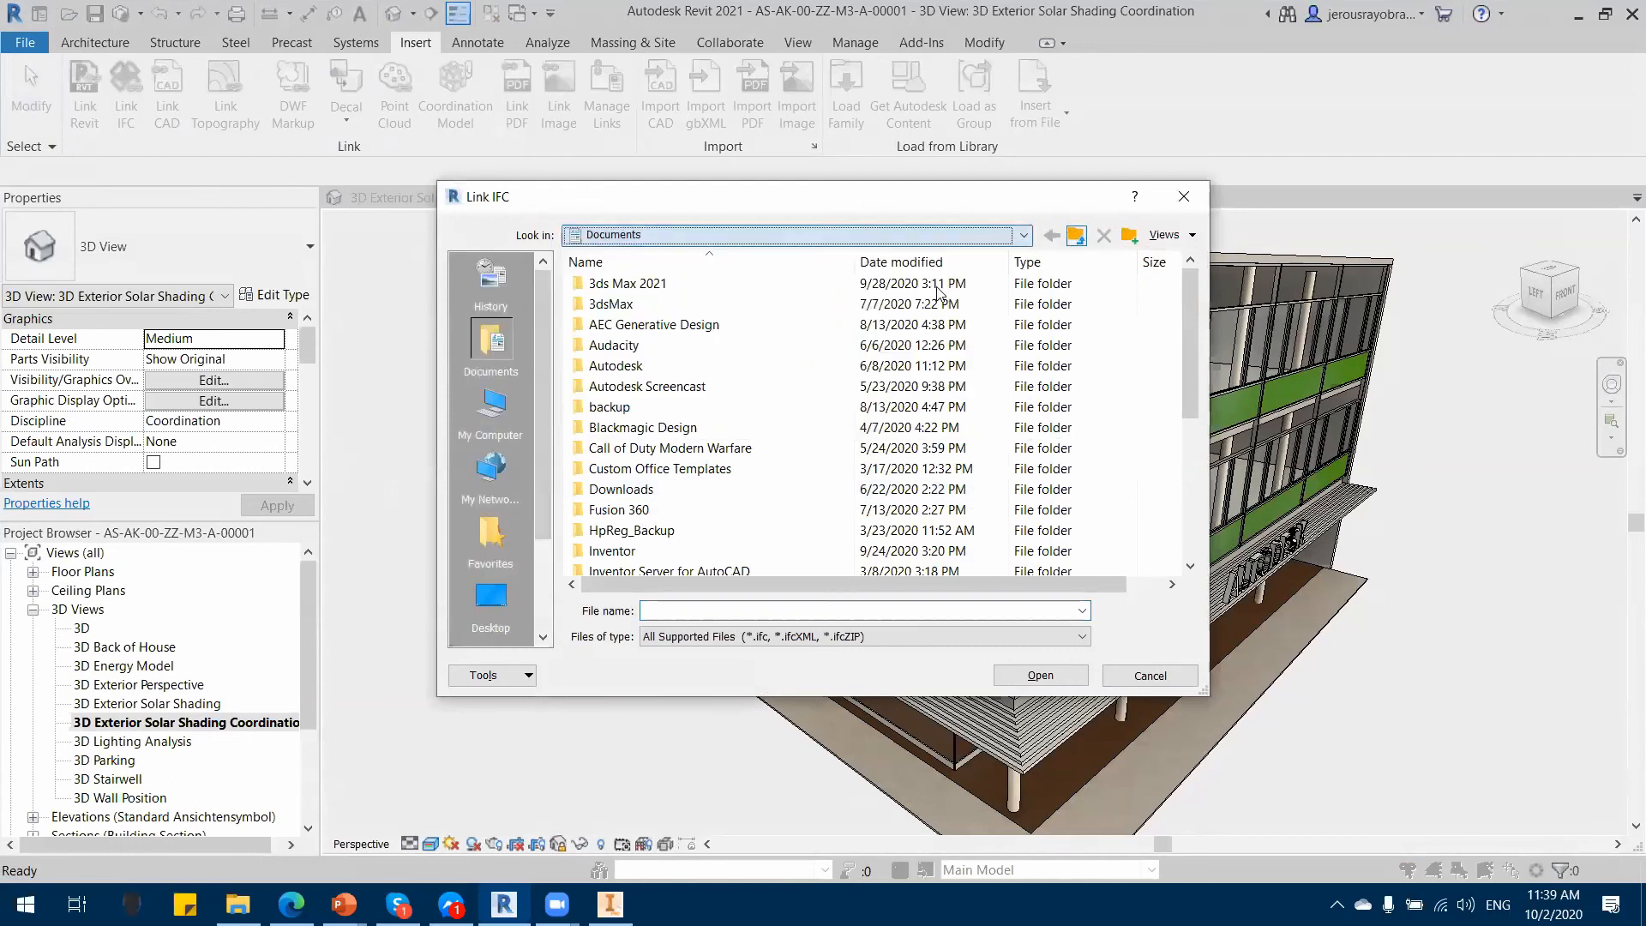
pyautogui.click(491, 412)
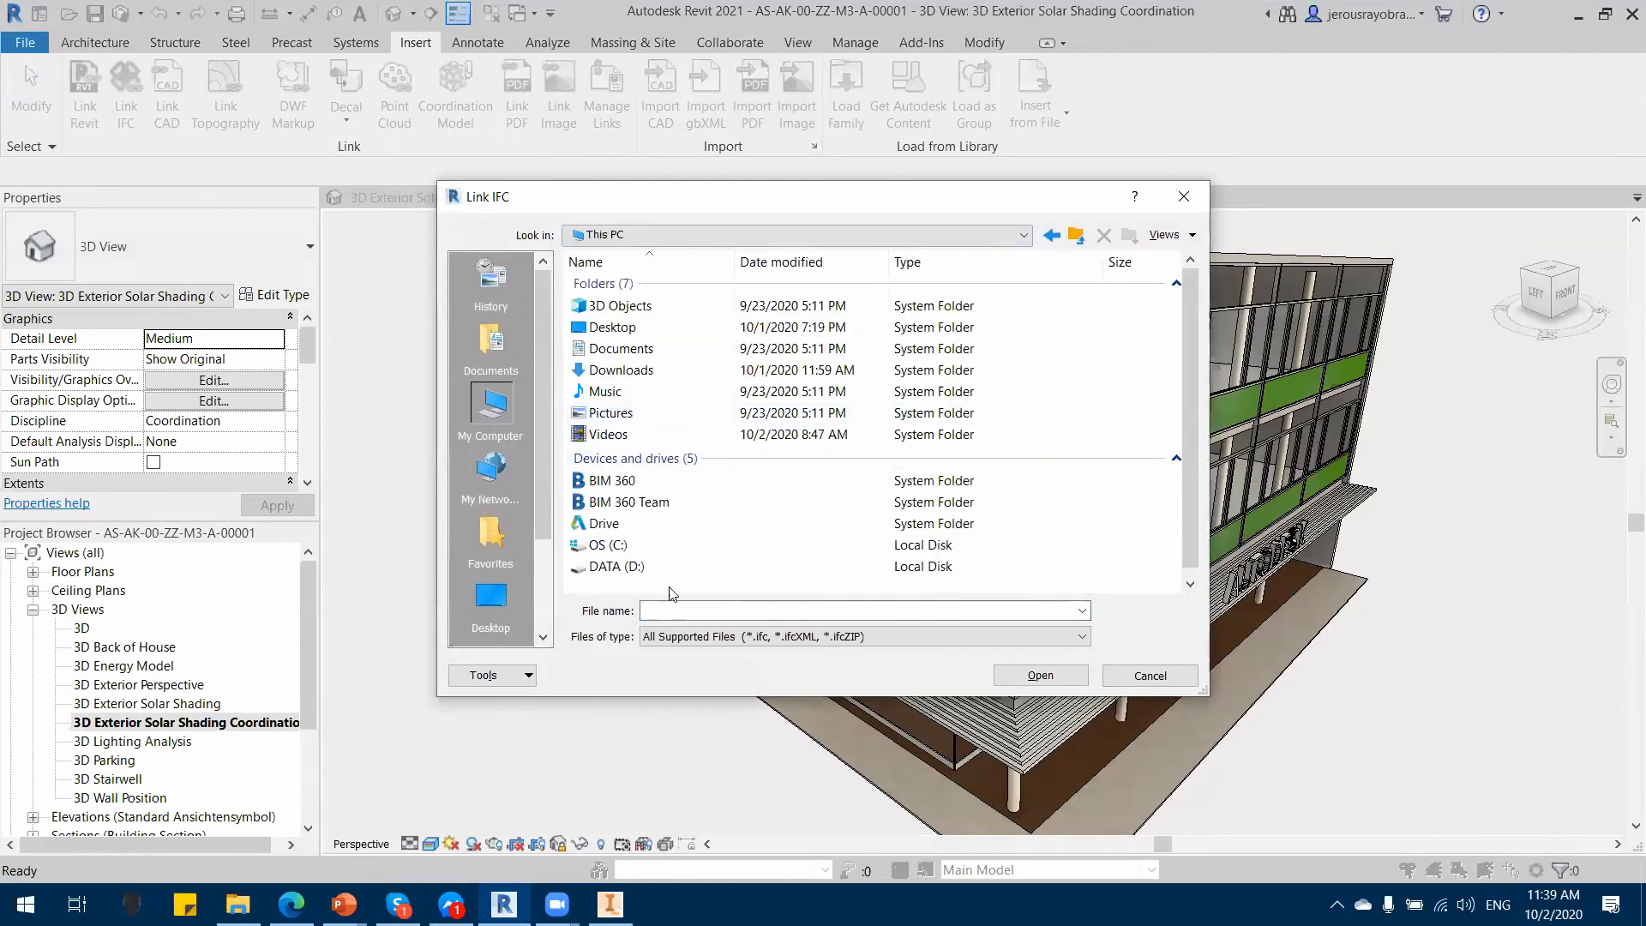
pyautogui.doubleClick(631, 568)
# Step: Link RIA Presentation.iam (LevelofDetail1).ifc from the Presentation Folder inside the Inventor folder's Revit to Inventor AnyCAD directory
pyautogui.click(664, 288)
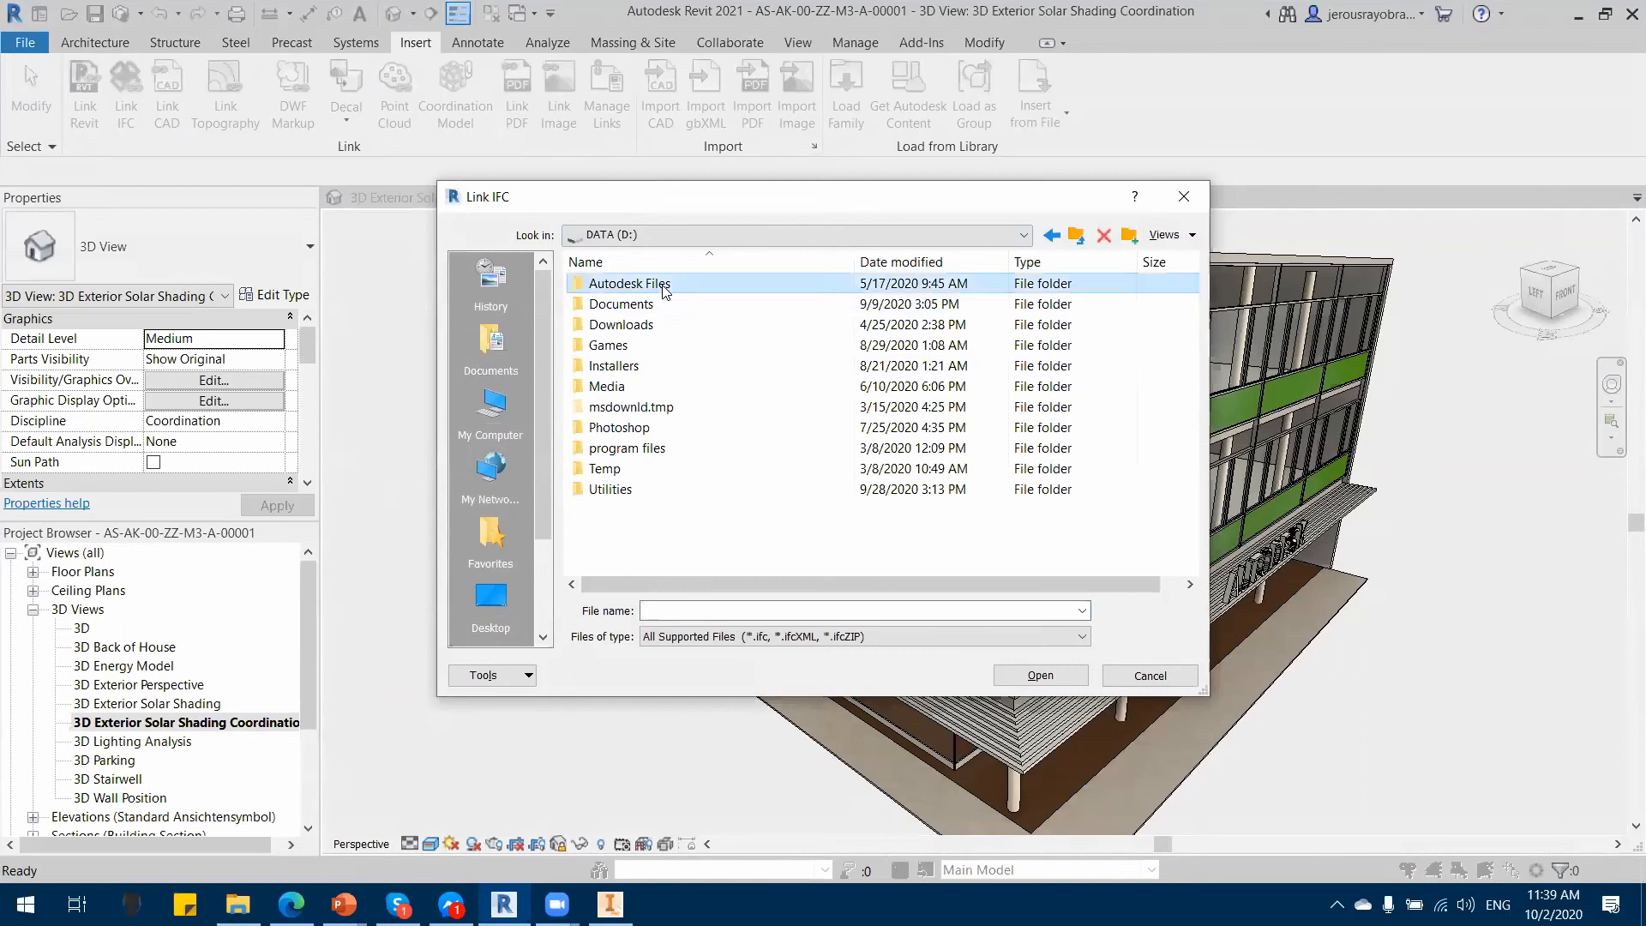
pyautogui.doubleClick(665, 288)
pyautogui.doubleClick(629, 326)
pyautogui.doubleClick(643, 407)
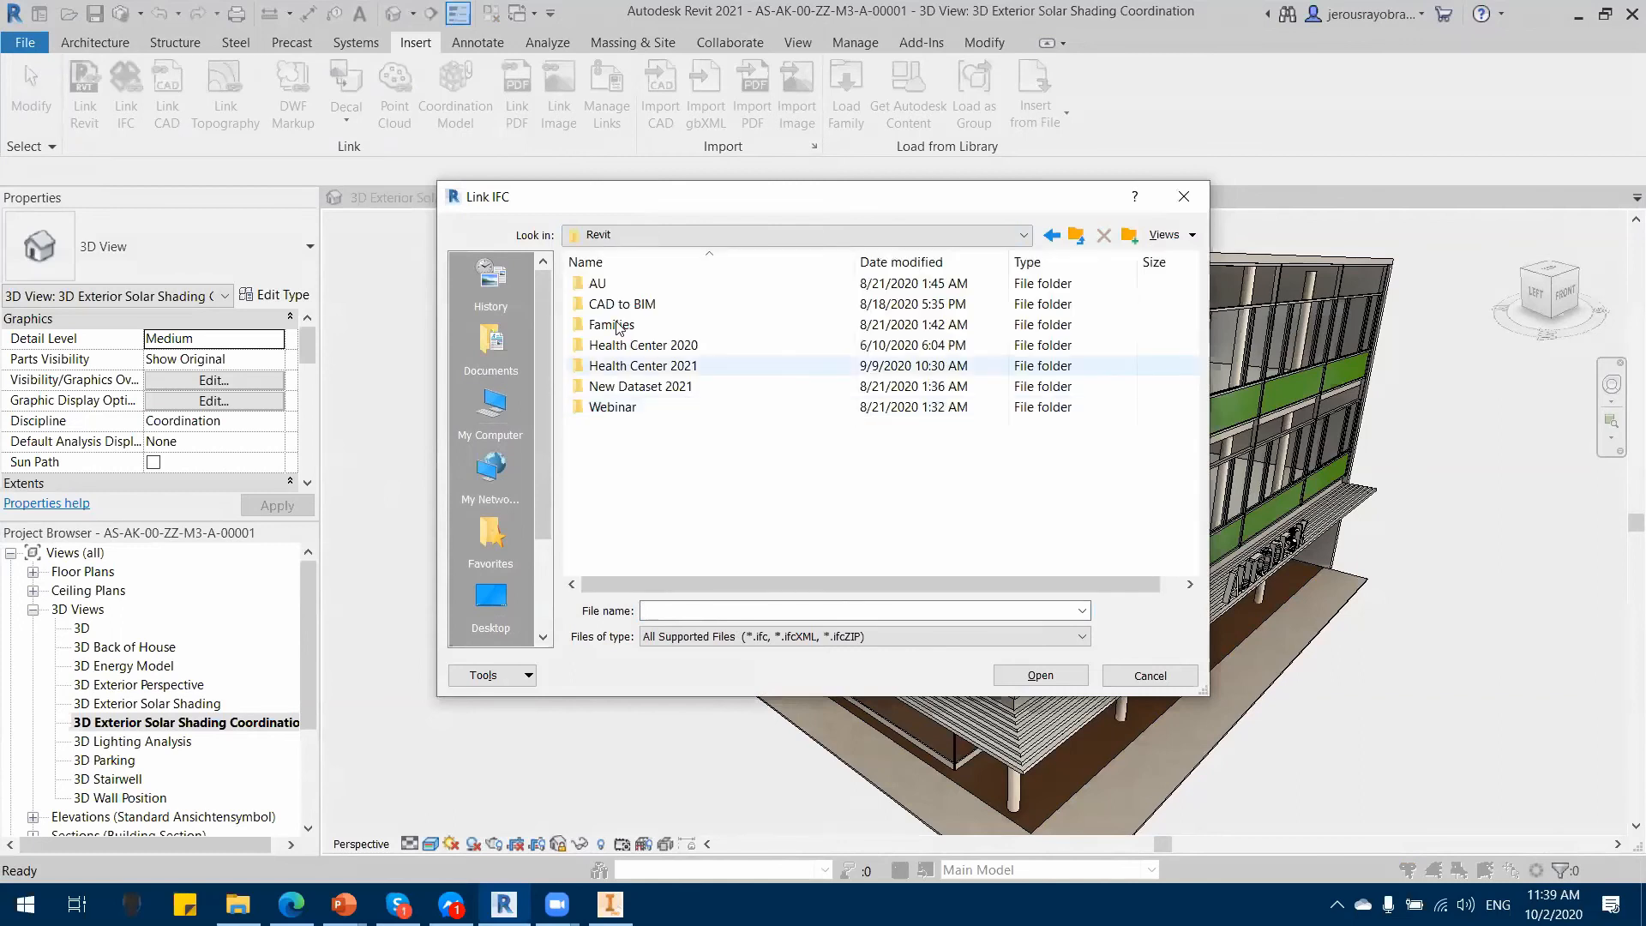
pyautogui.click(1076, 234)
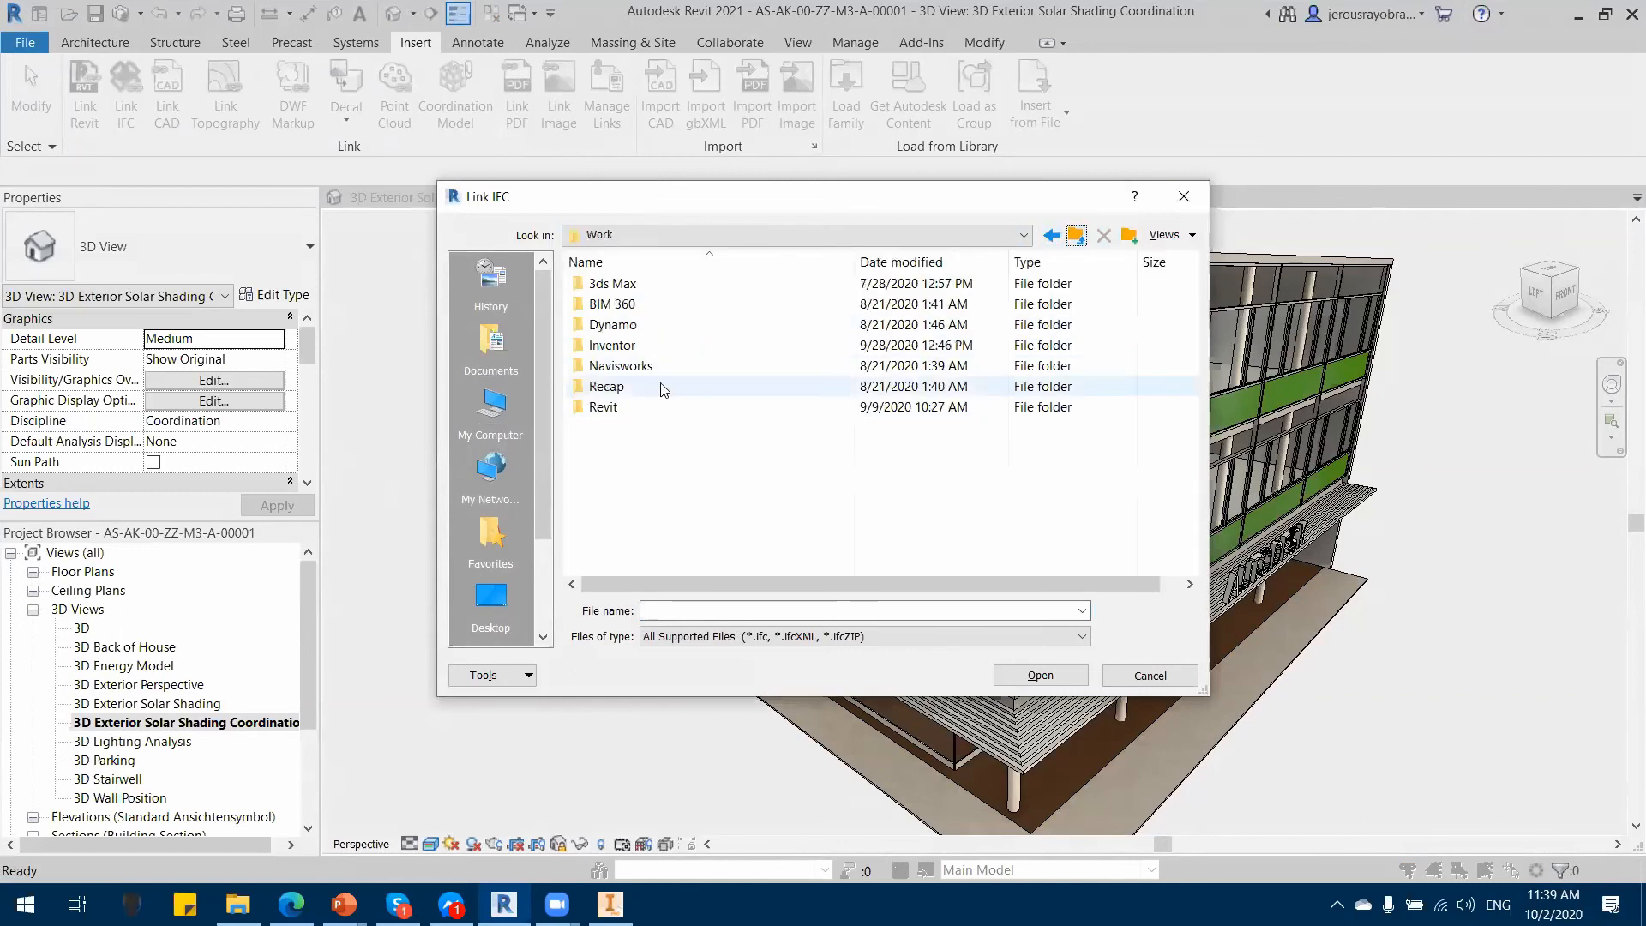
pyautogui.doubleClick(640, 344)
pyautogui.click(657, 489)
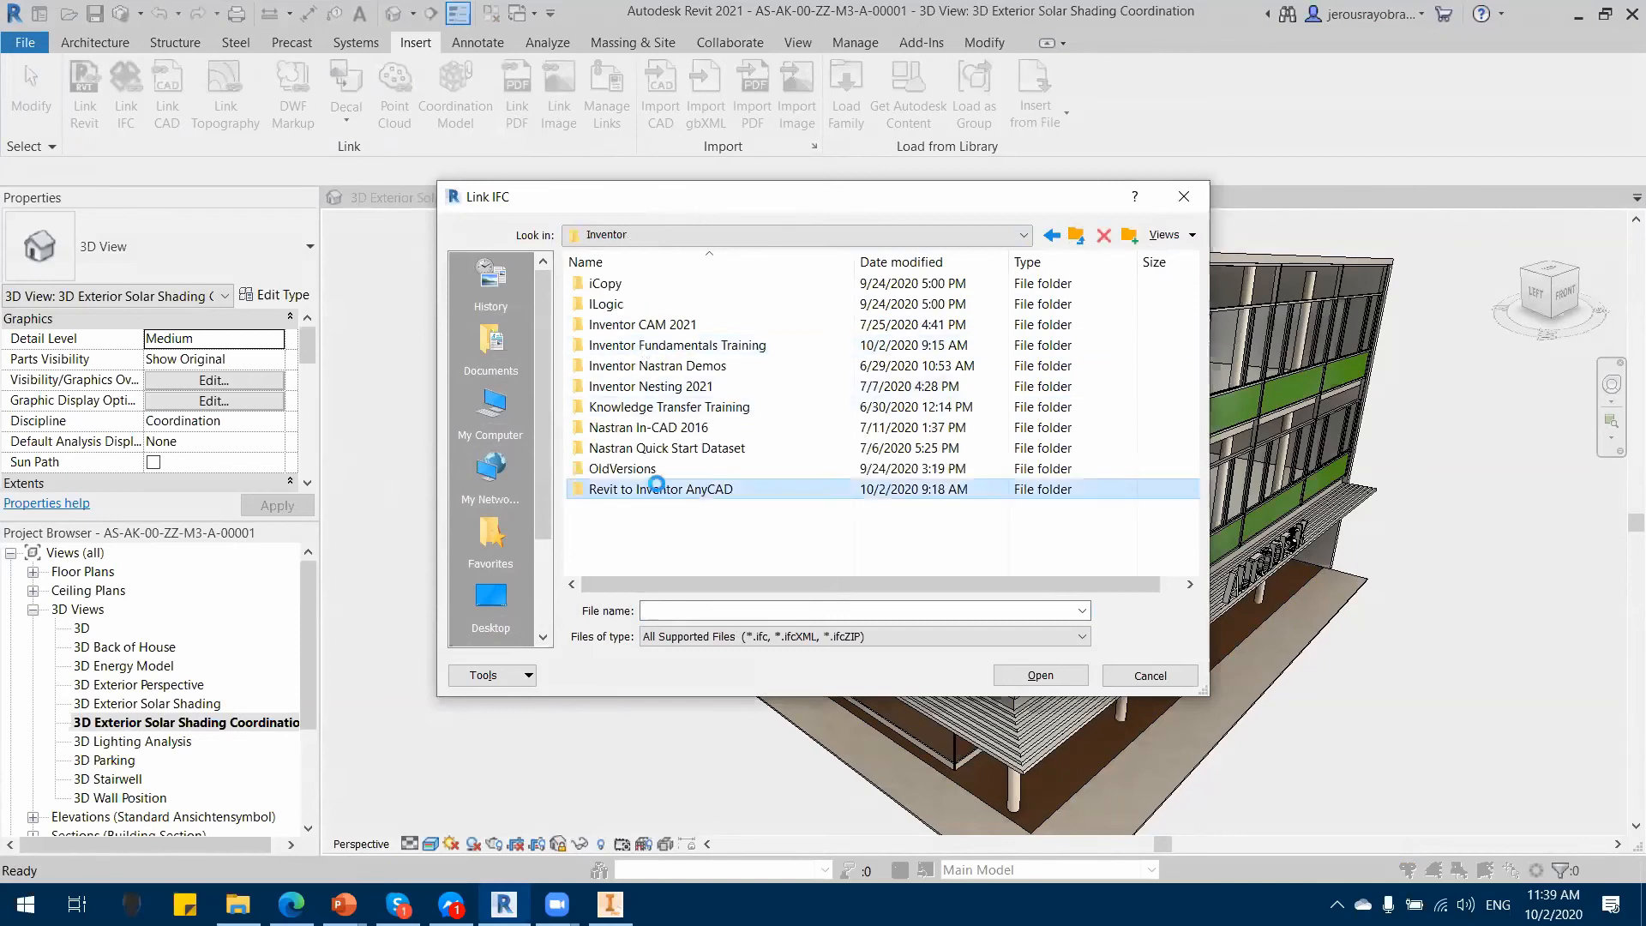
pyautogui.doubleClick(643, 369)
pyautogui.click(909, 326)
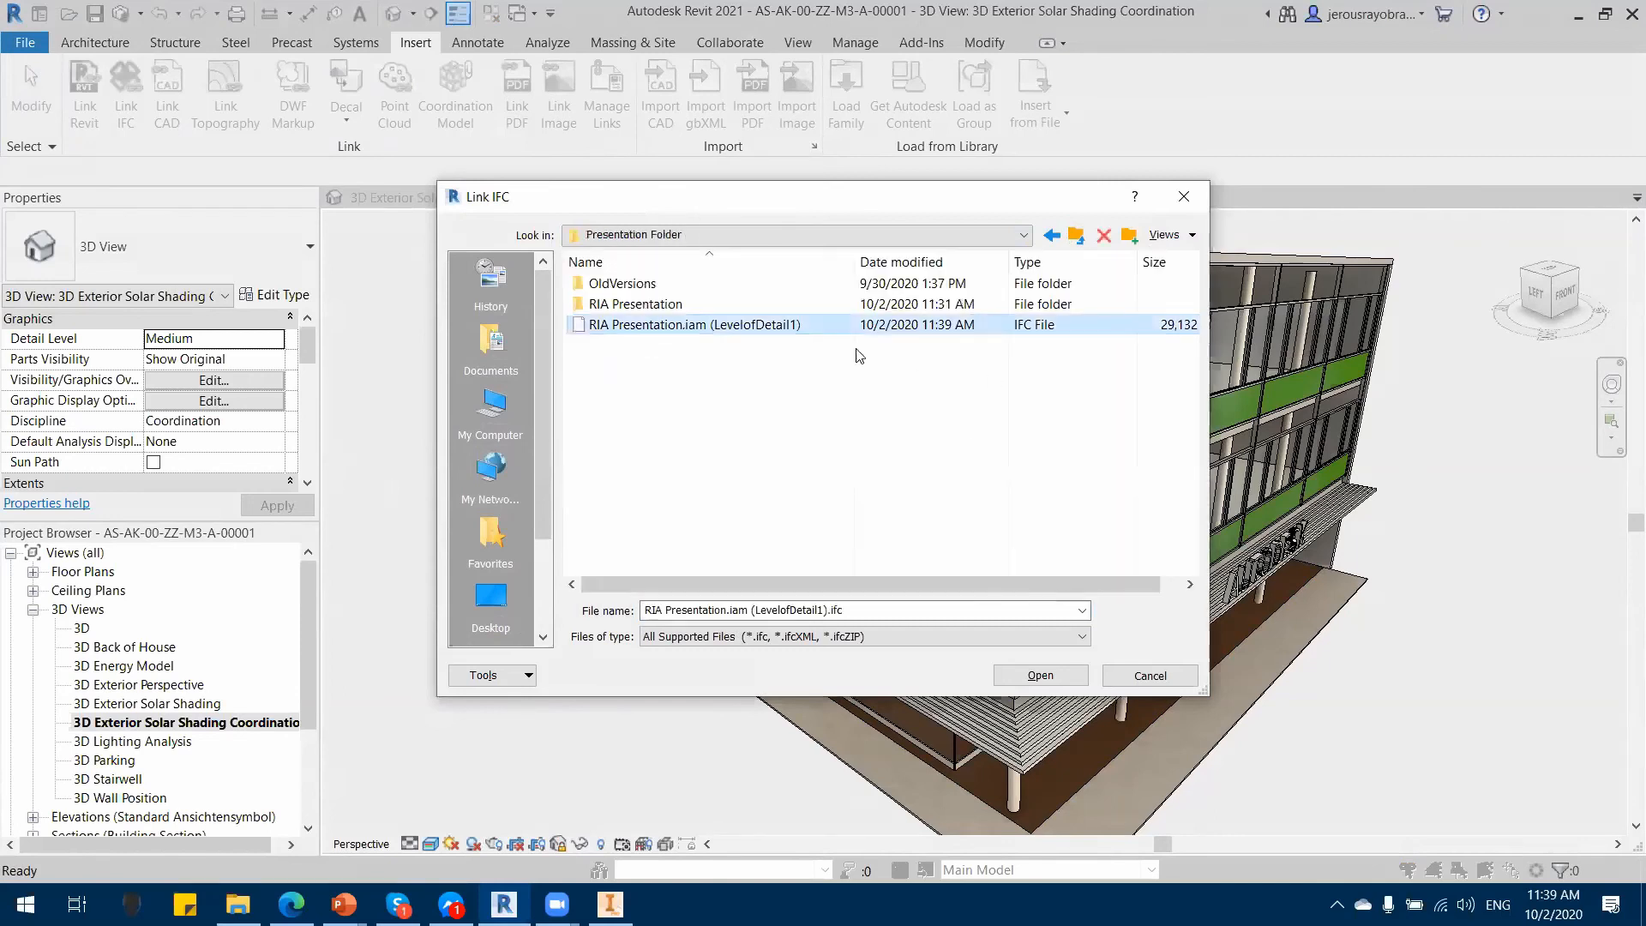
pyautogui.click(1041, 677)
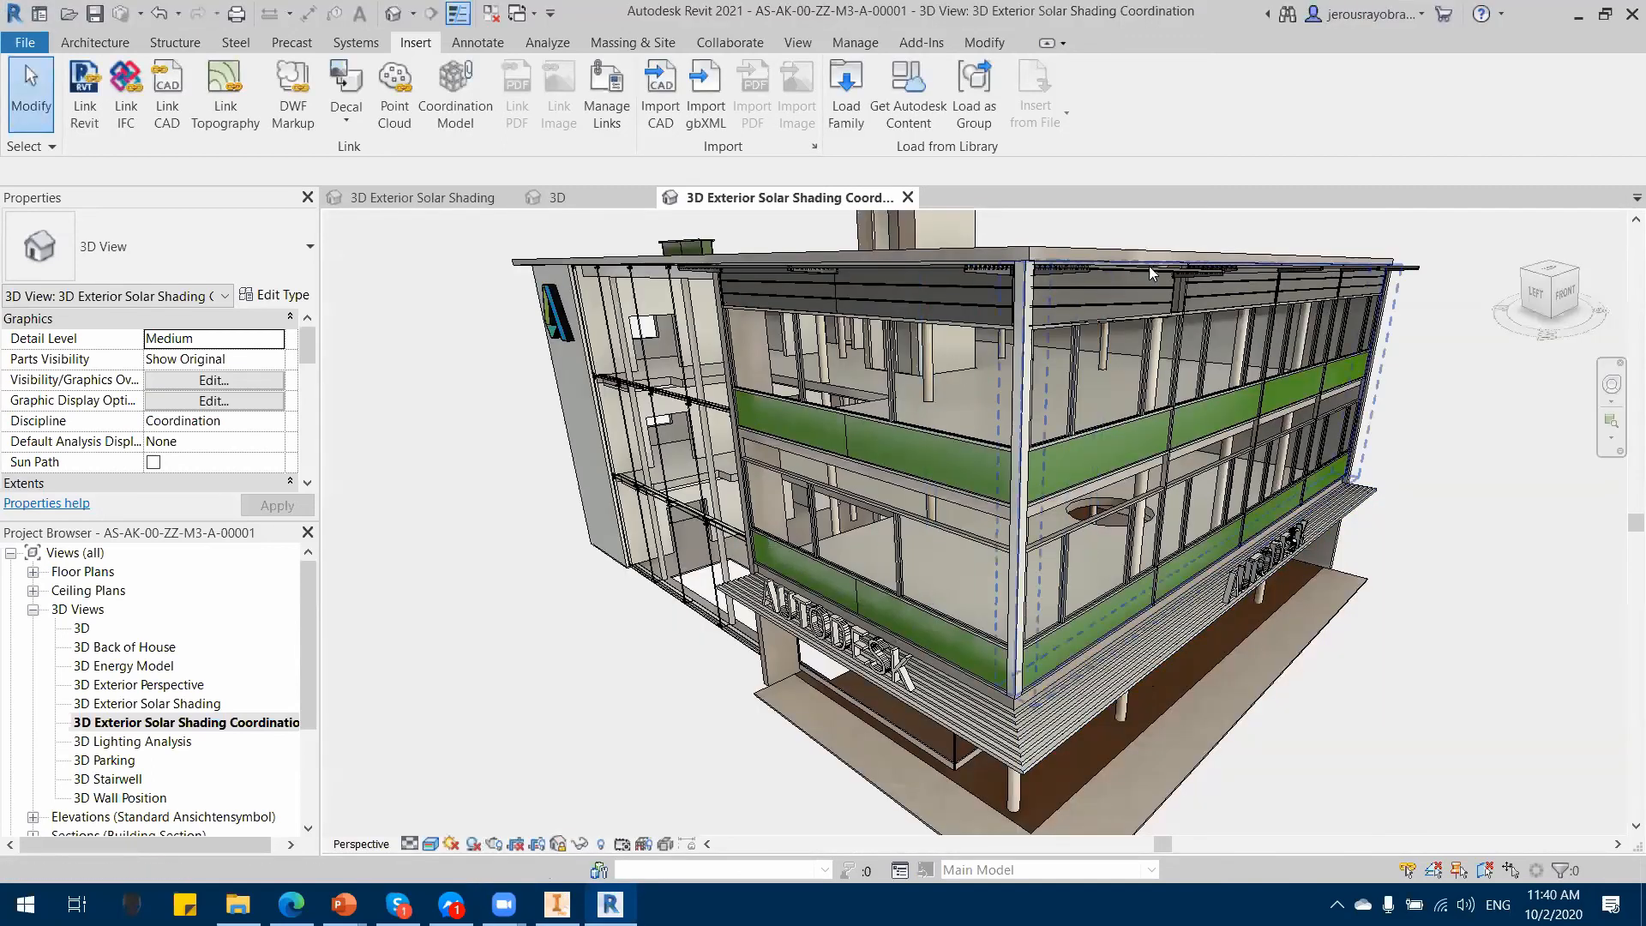
# Step: Select the linked IFC awning model in the 3D view and examine its louvres up close at the building's roof corner
pyautogui.click(1180, 275)
pyautogui.press('Escape')
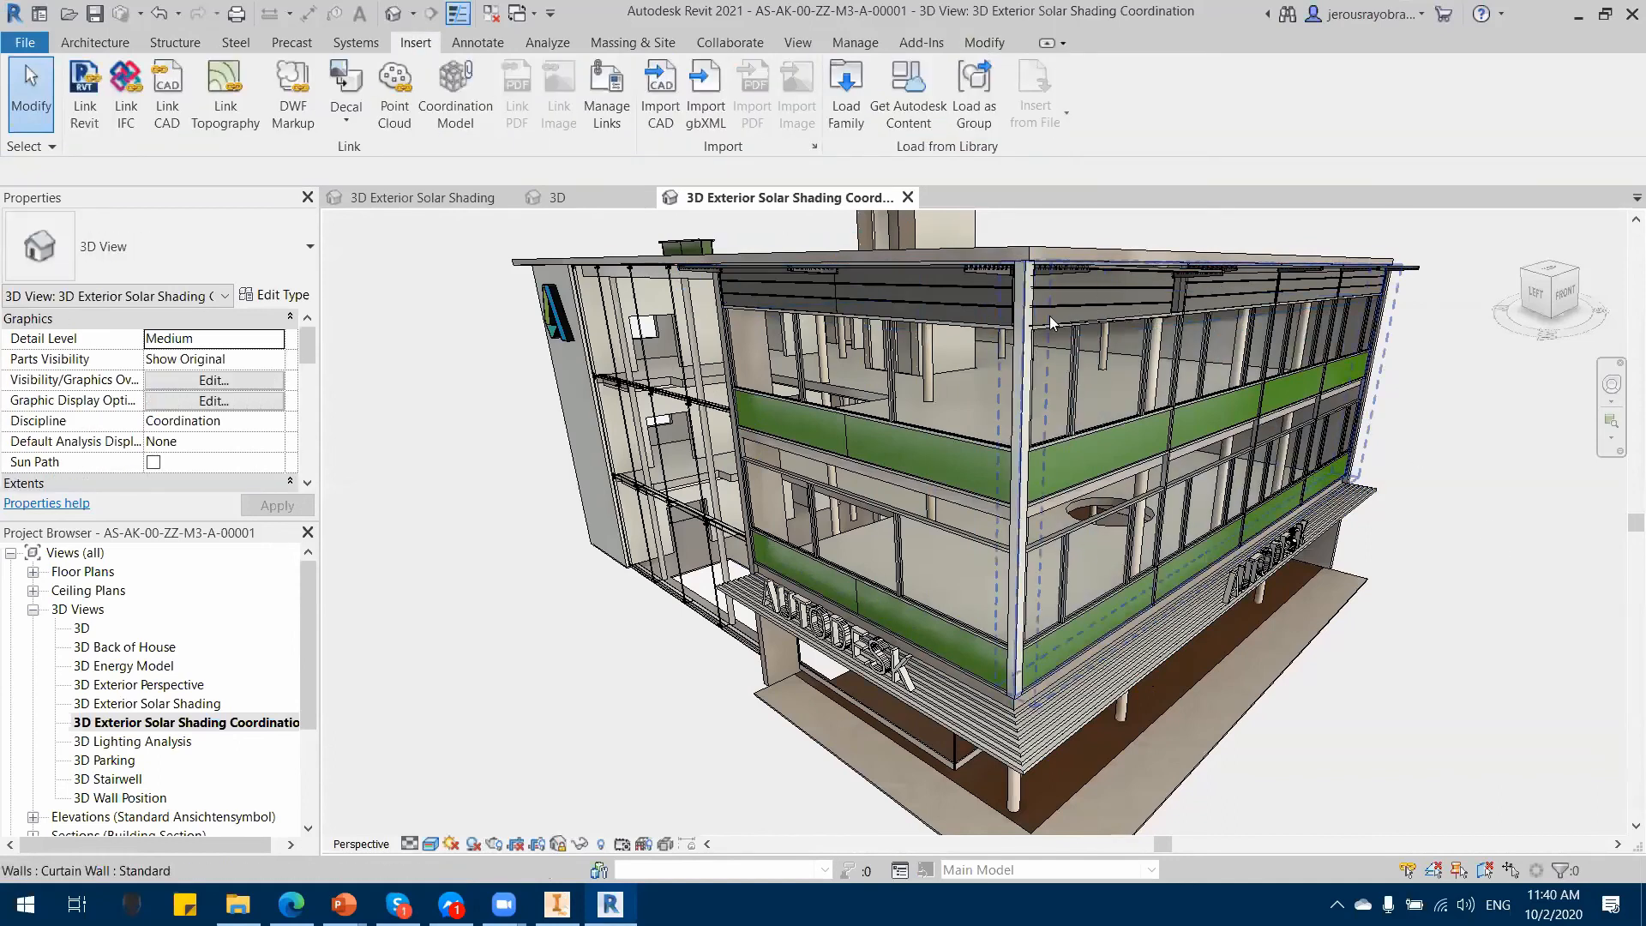
pyautogui.click(964, 296)
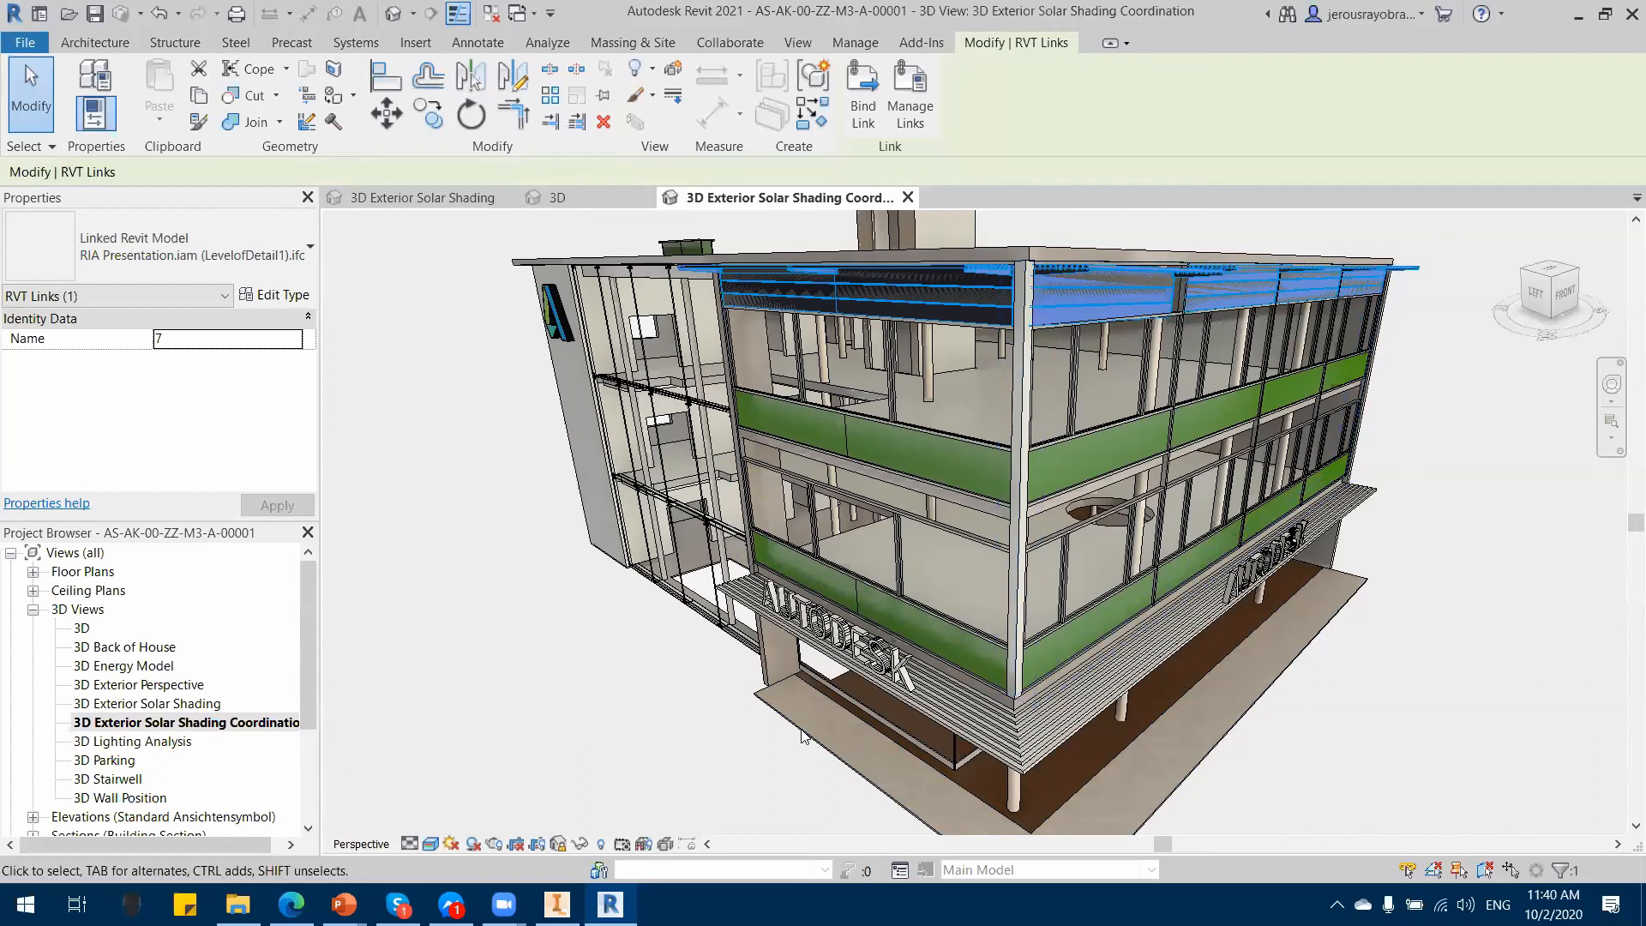
pyautogui.click(558, 845)
pyautogui.click(663, 826)
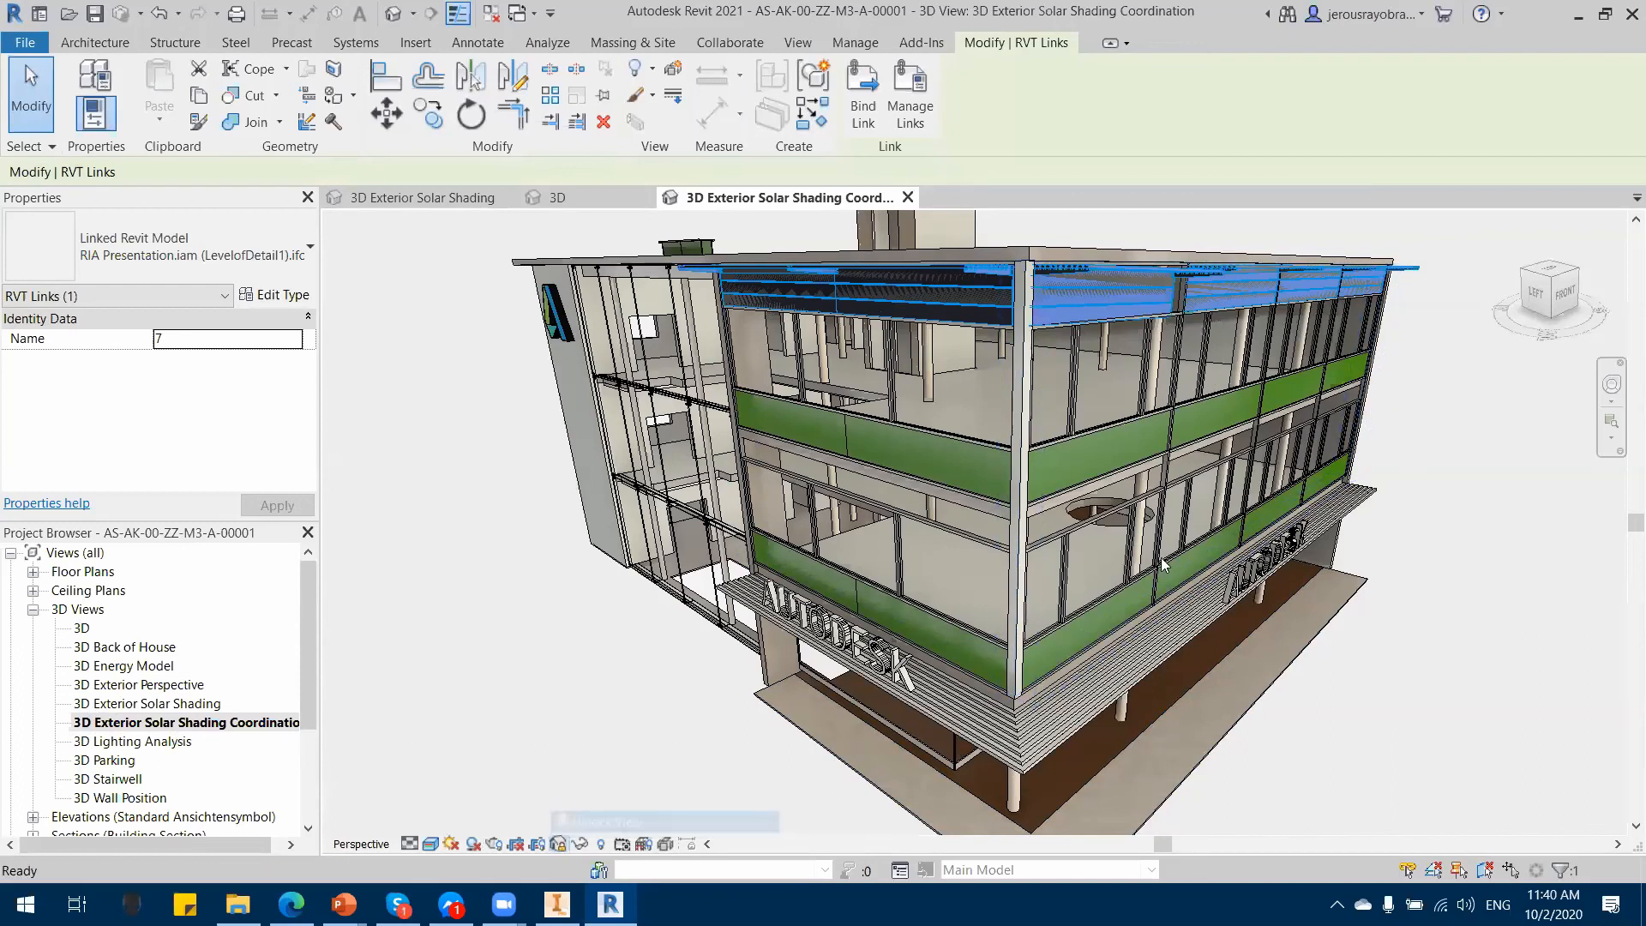
pyautogui.scroll(2, 1086, 268)
pyautogui.scroll(4, 1013, 278)
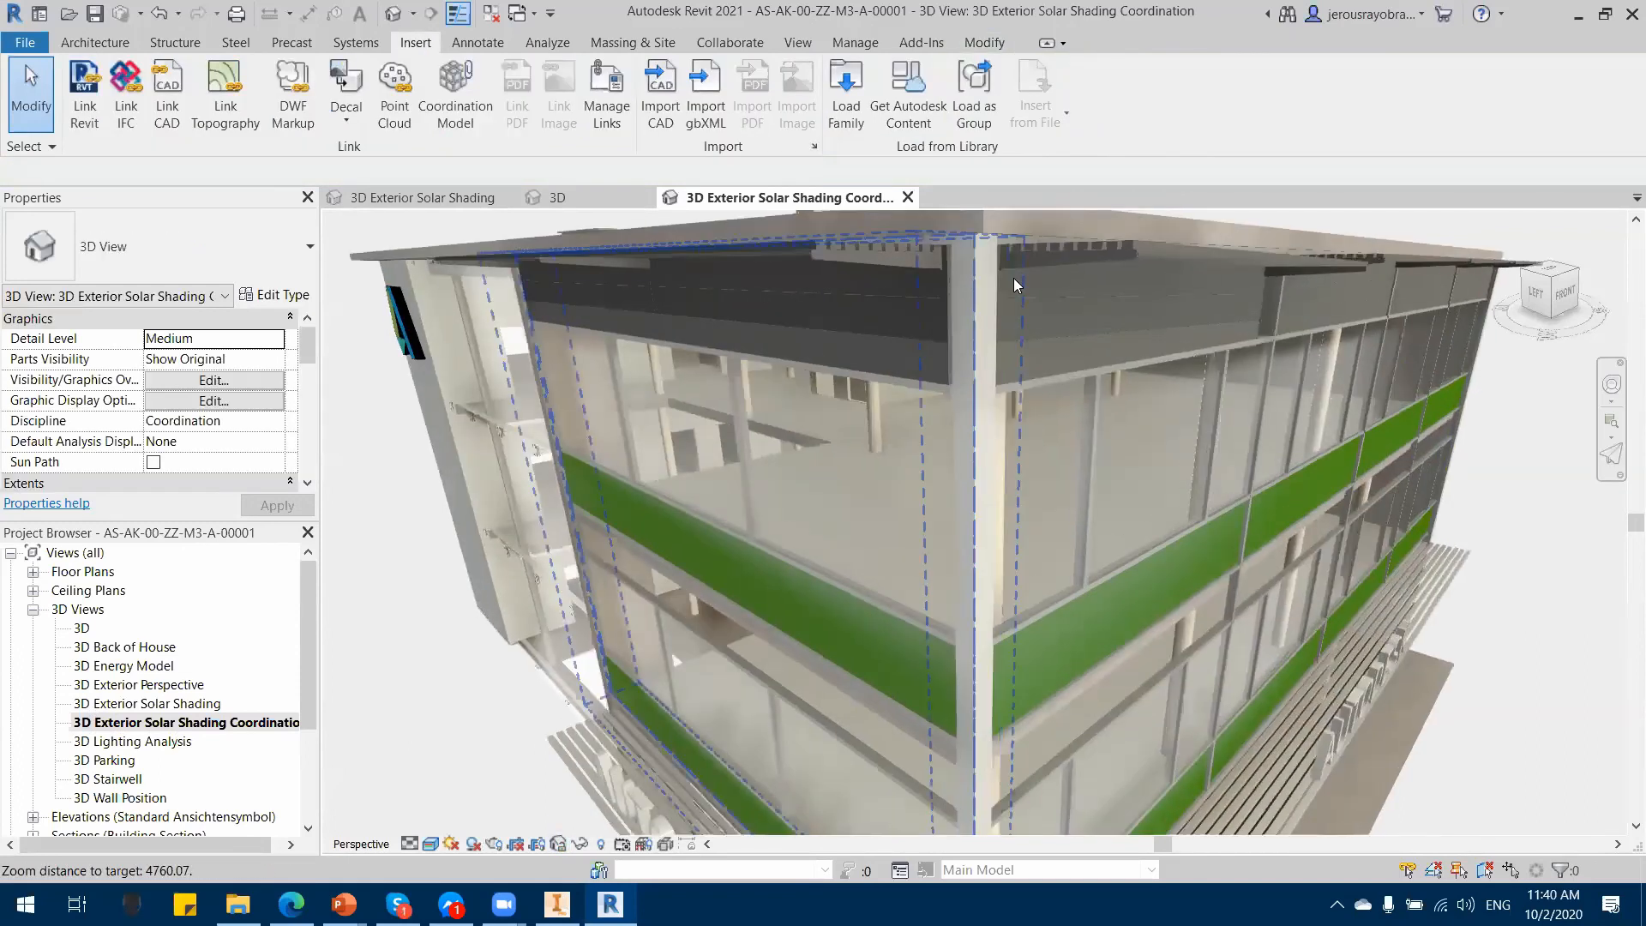
pyautogui.scroll(1, 1008, 297)
pyautogui.moveTo(943, 342); pyautogui.dragTo(1171, 866, button='middle')
pyautogui.keyDown('shift'); pyautogui.moveTo(1026, 549); pyautogui.dragTo(1109, 614, button='middle'); pyautogui.keyUp('shift')
pyautogui.scroll(6, 761, 431)
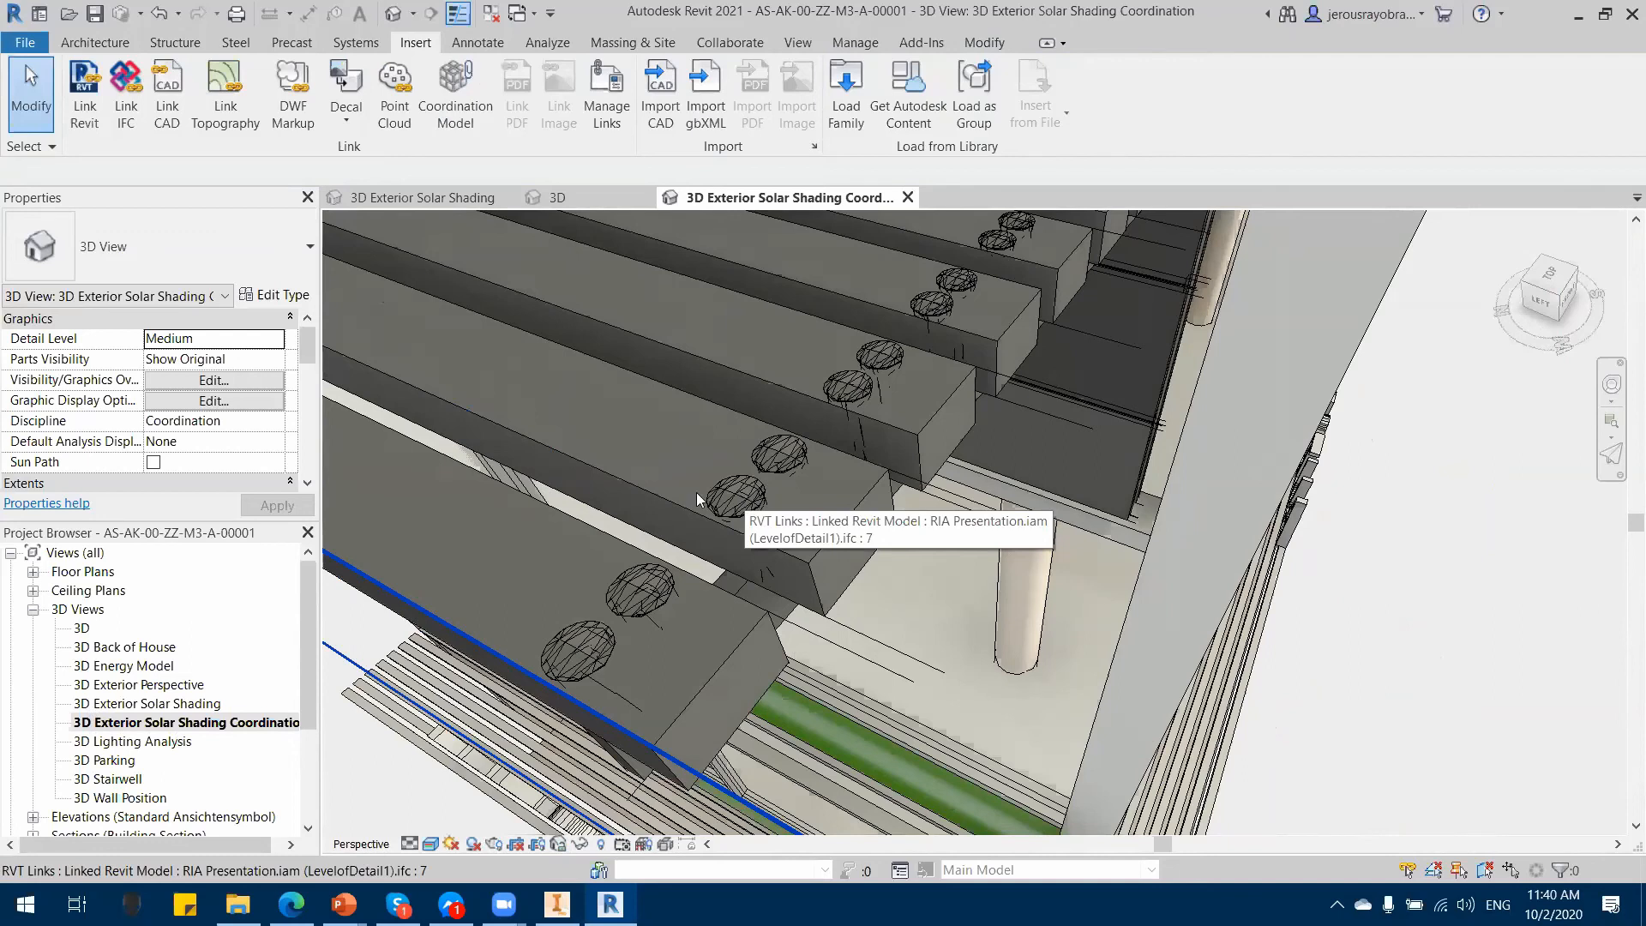
# Step: Open the Windows temporary files folder using %temp%
pyautogui.click(25, 904)
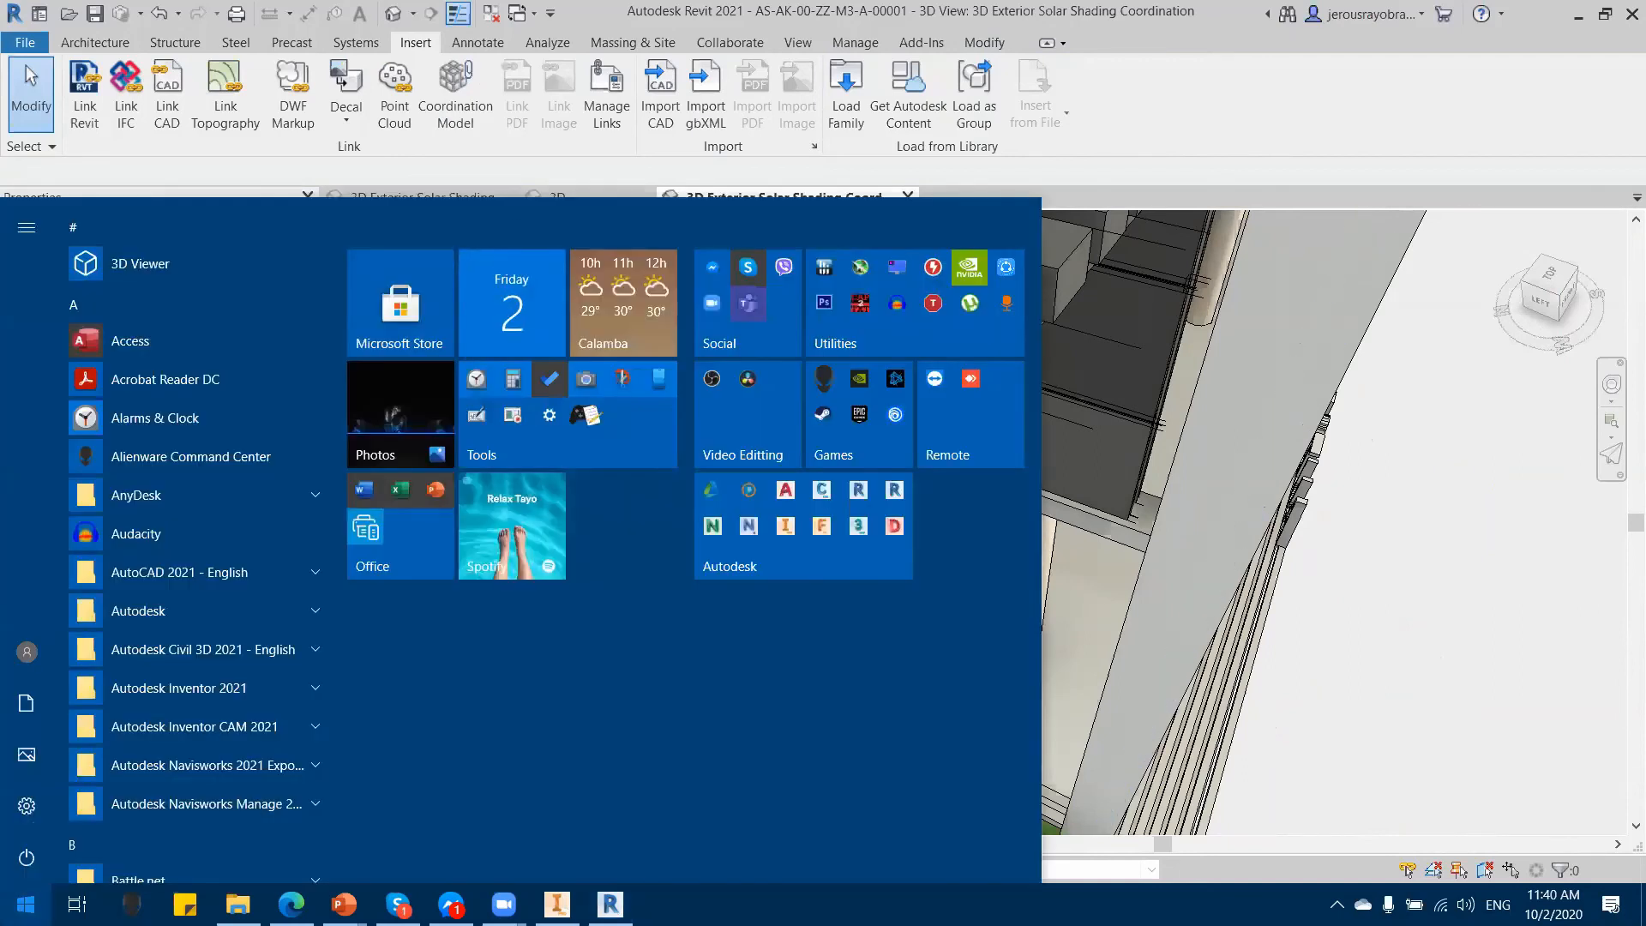
pyautogui.write('%temp')
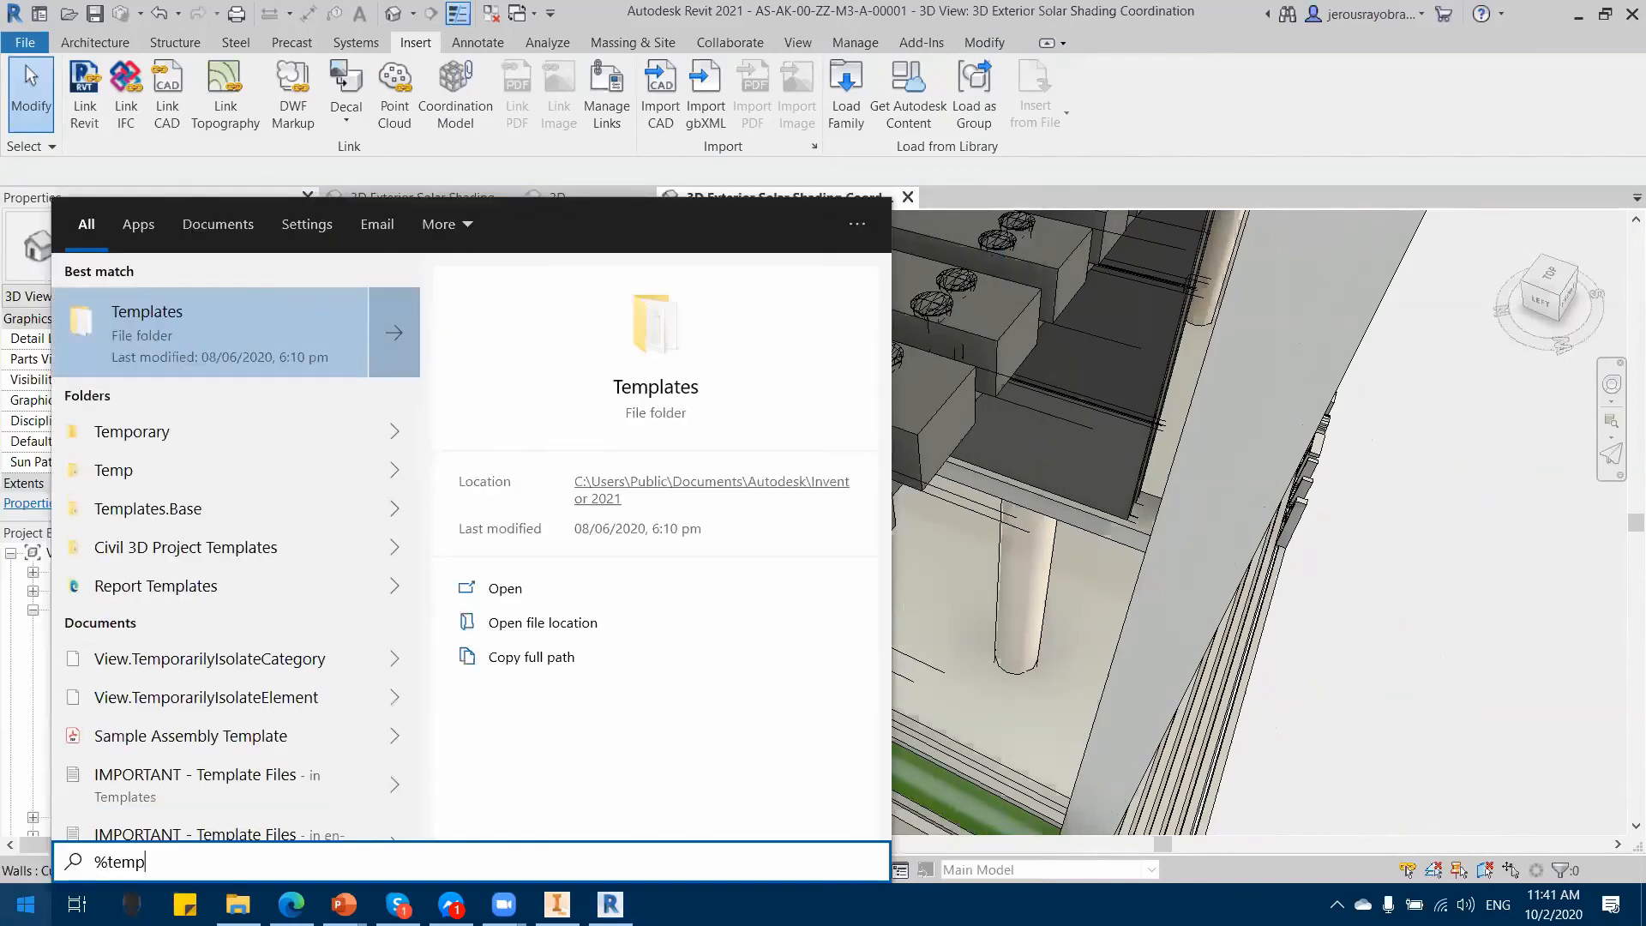
pyautogui.write('%')
pyautogui.press('BackSpace')
pyautogui.write('%')
pyautogui.press('Return')
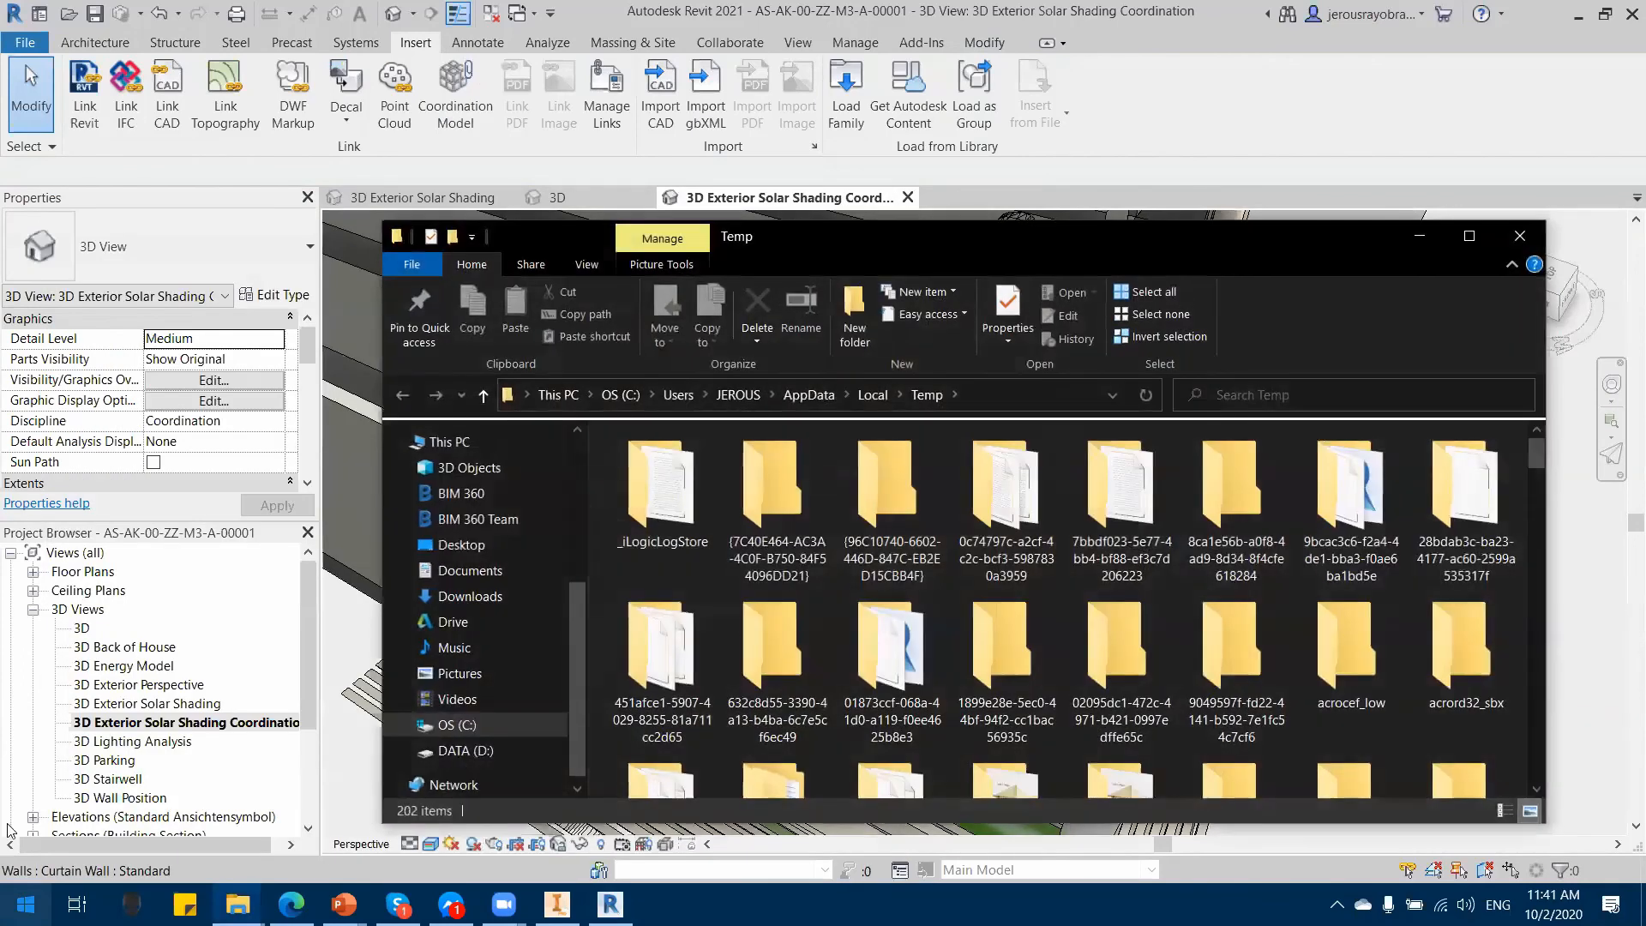
# Step: Search the Temp folder for rvt files and check the file details of the results
pyautogui.press('r')
pyautogui.click(1262, 392)
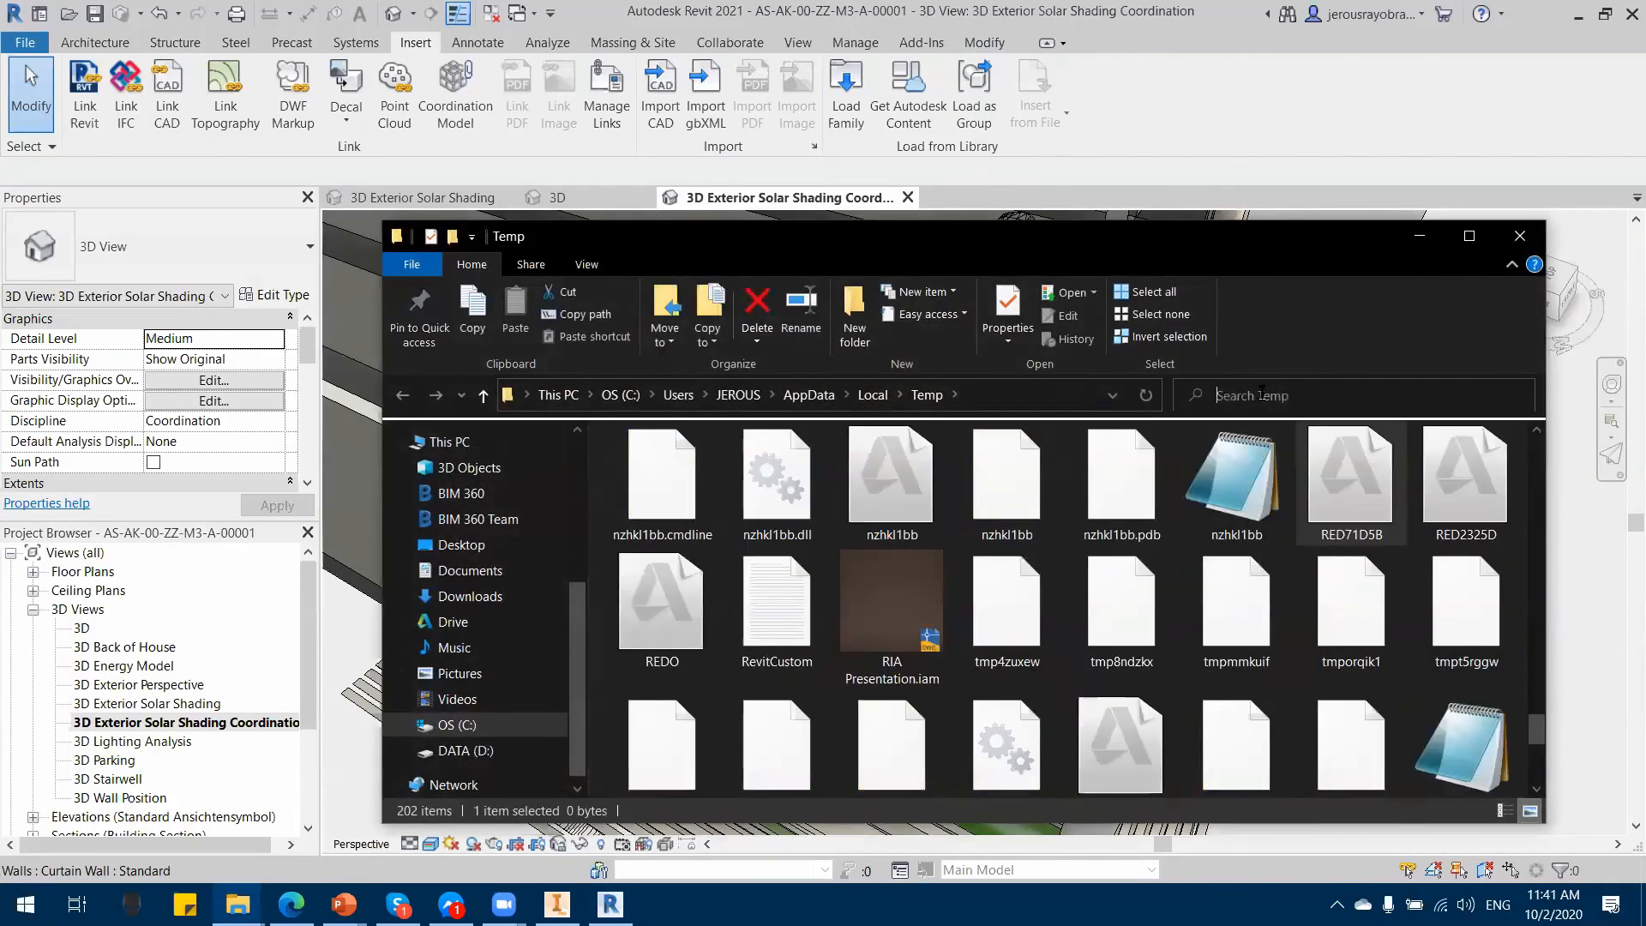
pyautogui.write('rv')
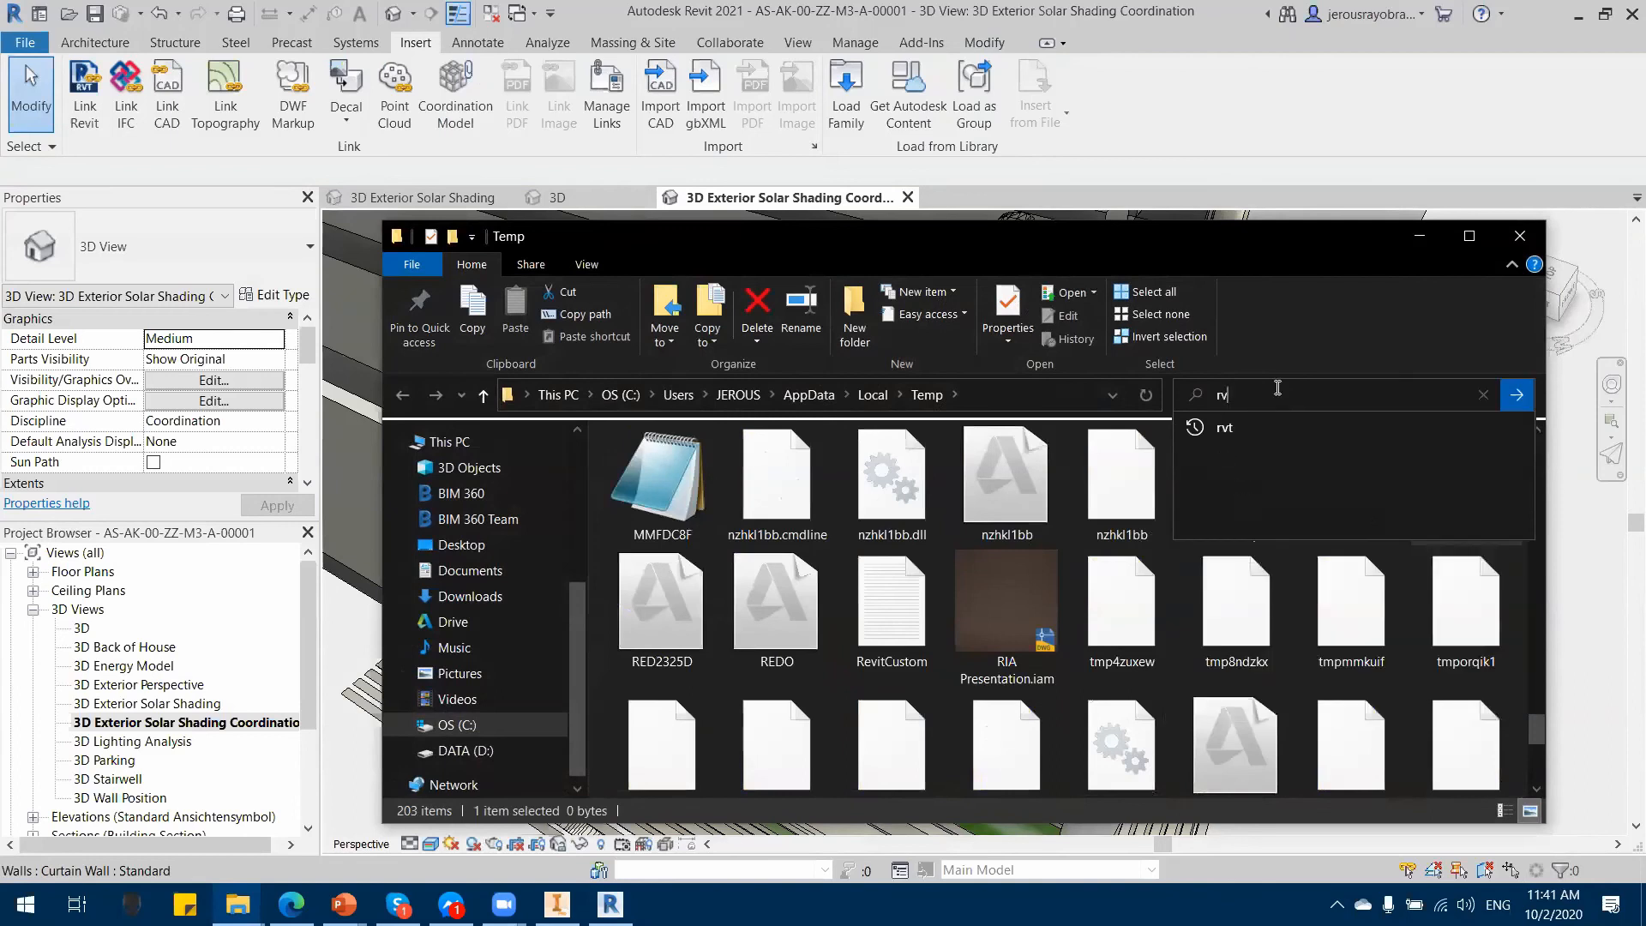
pyautogui.write('t')
pyautogui.press('Return')
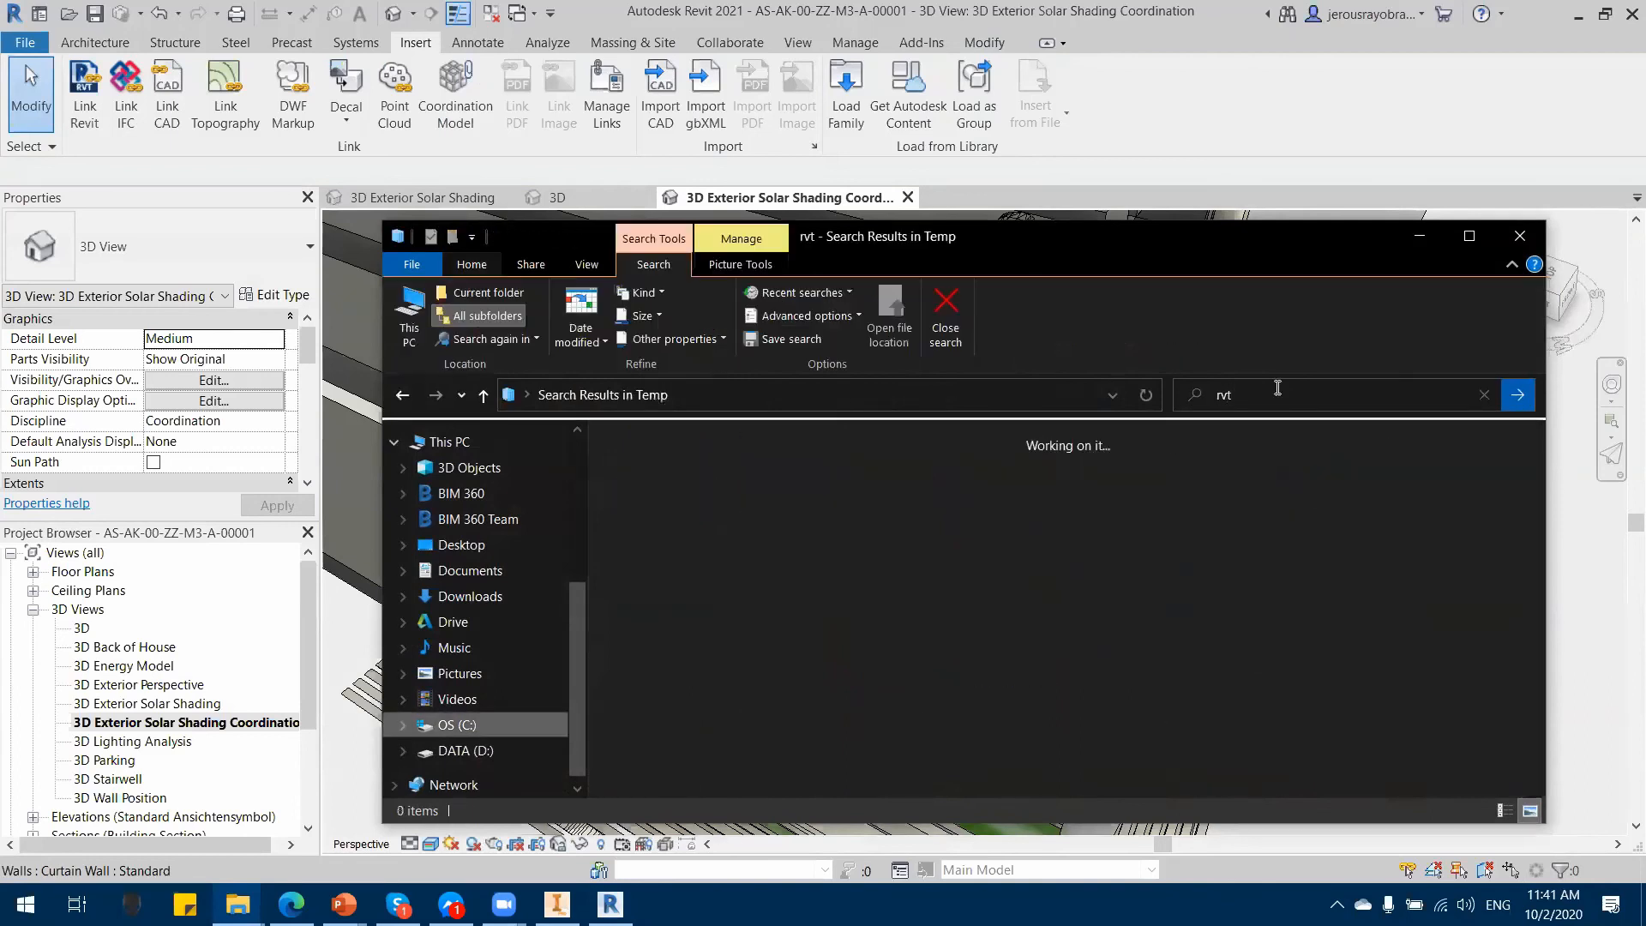
pyautogui.click(667, 507)
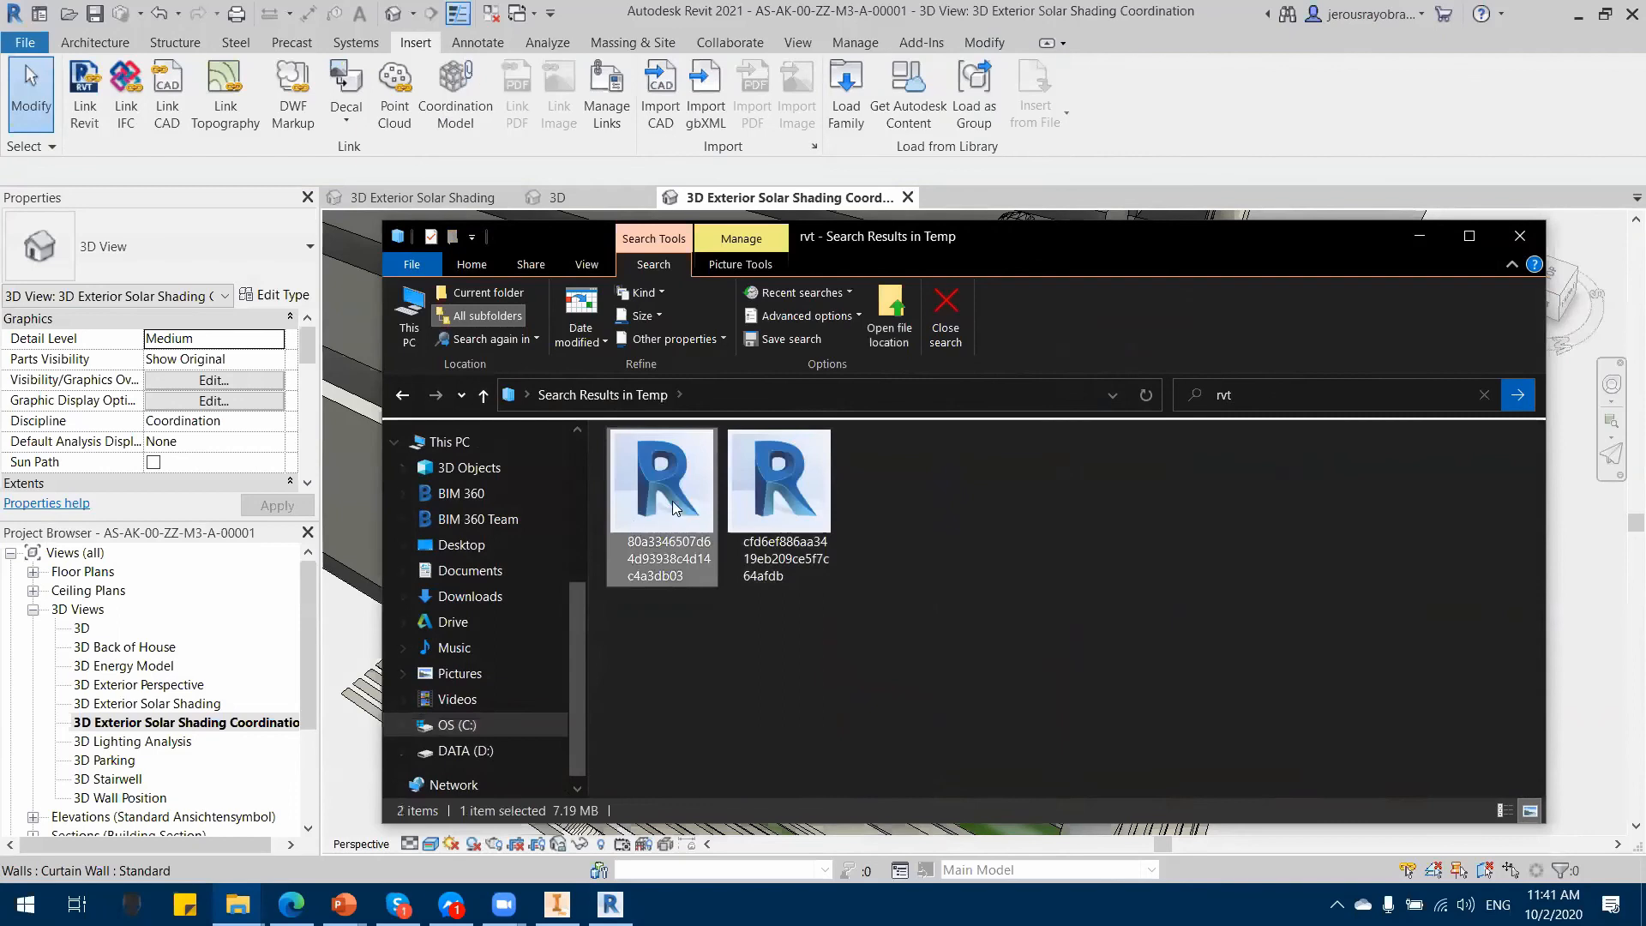
pyautogui.moveTo(667, 514)
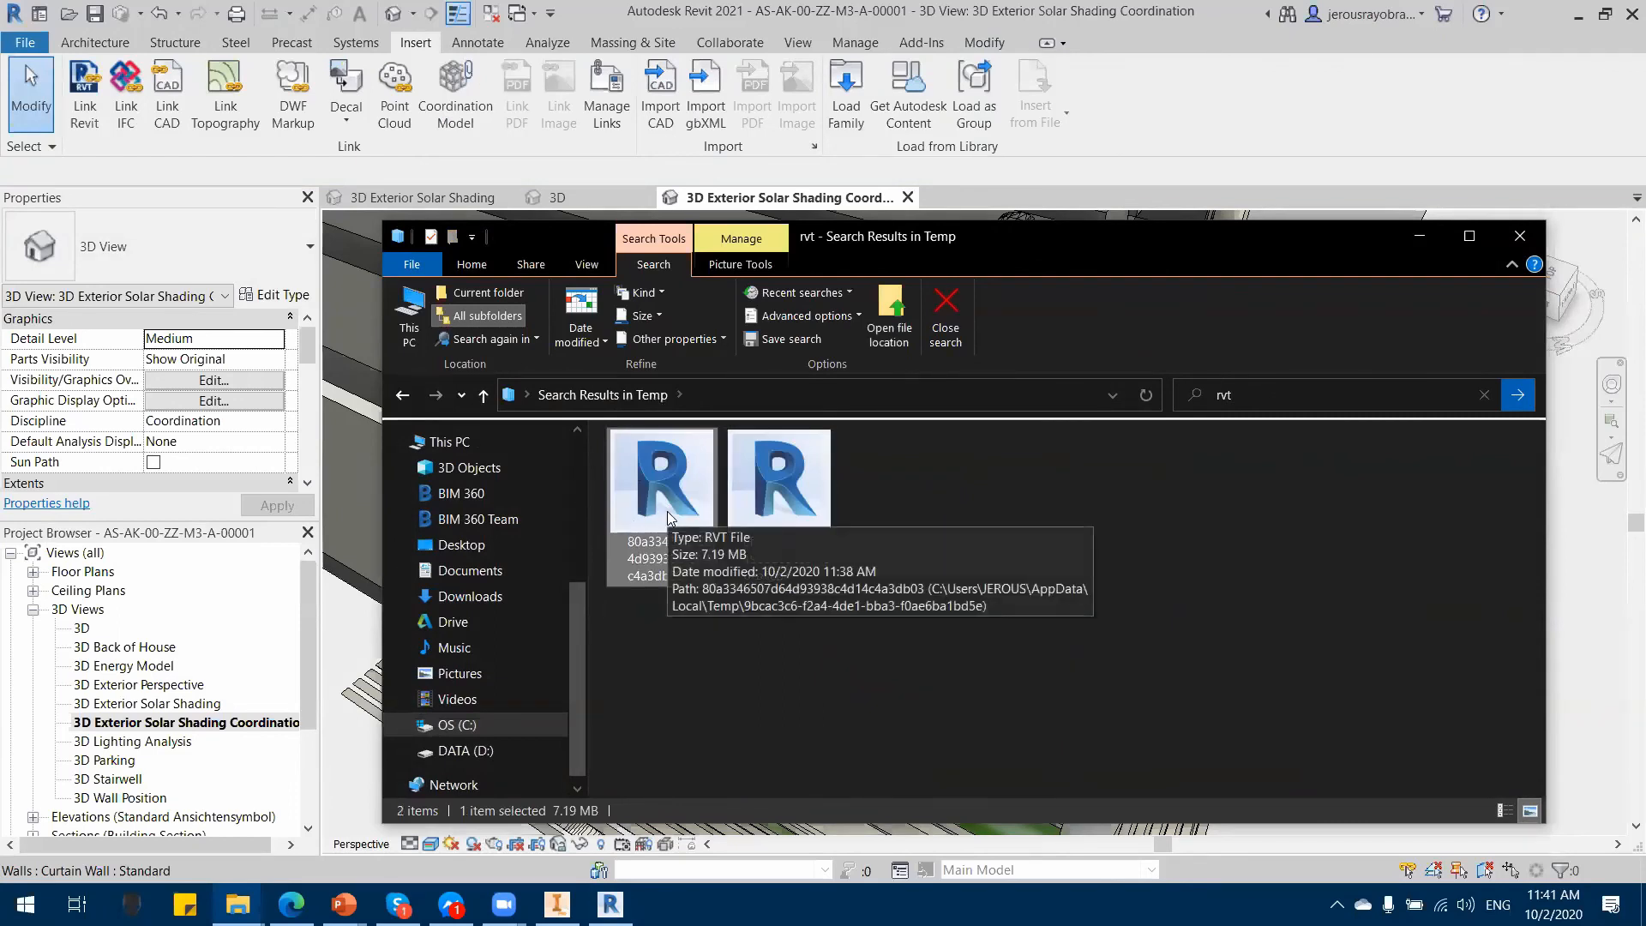
pyautogui.moveTo(1026, 235); pyautogui.dragTo(987, 246)
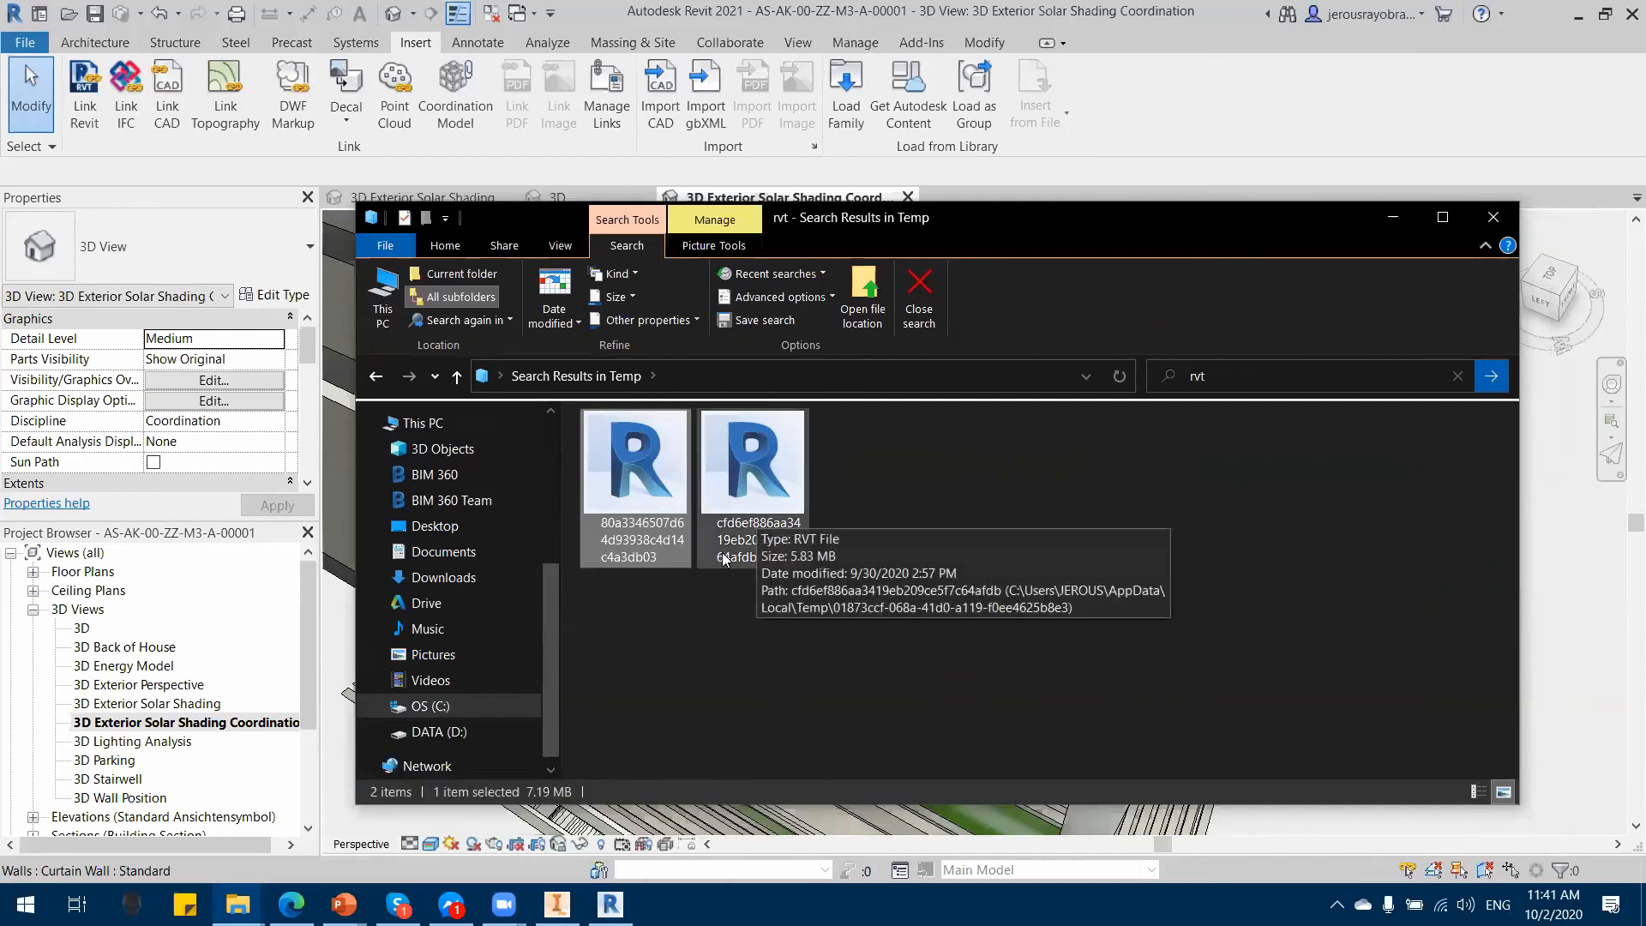
pyautogui.moveTo(634, 537)
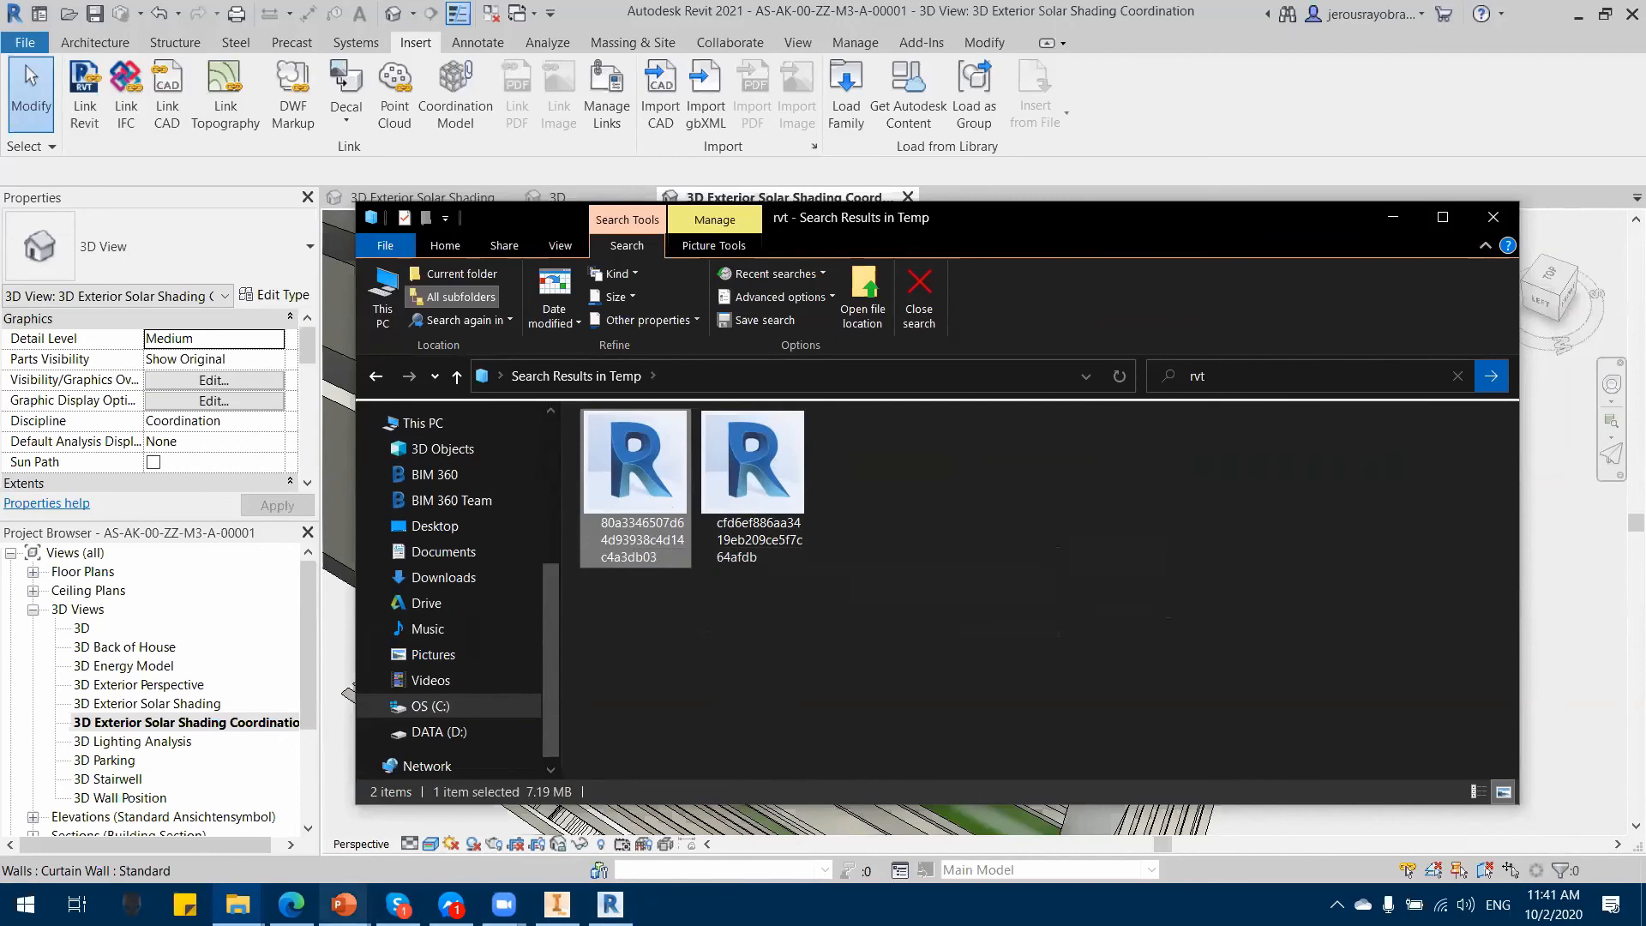
# Step: Switch to the PowerPoint slide show at the Technical Presentation slide
pyautogui.moveTo(343, 904)
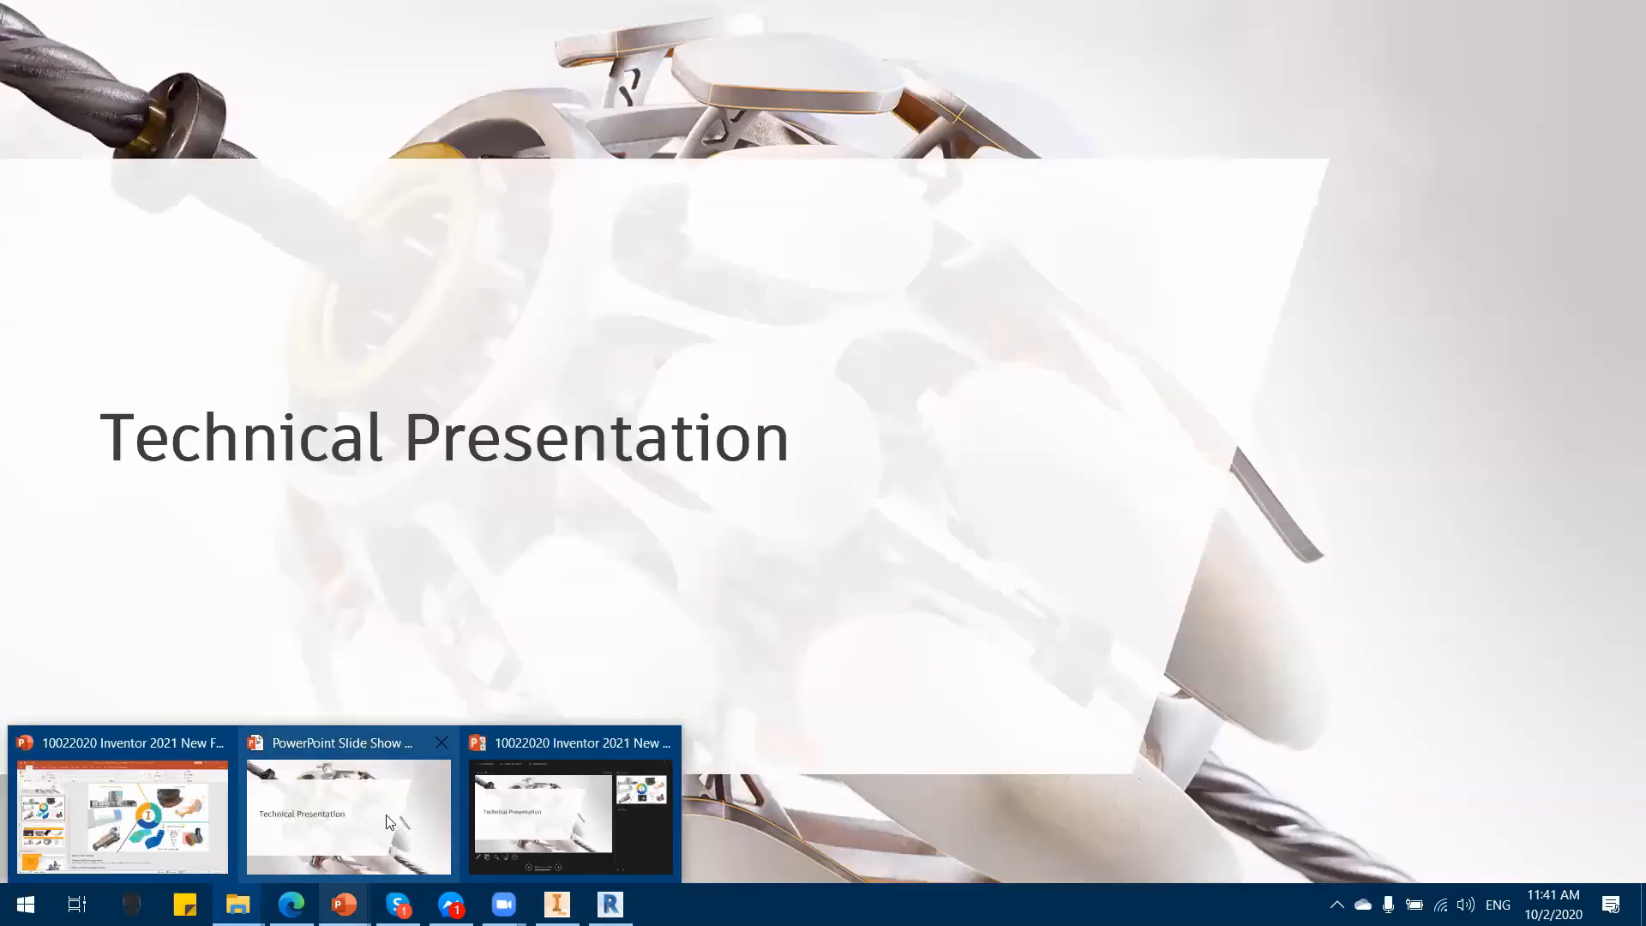
pyautogui.click(390, 821)
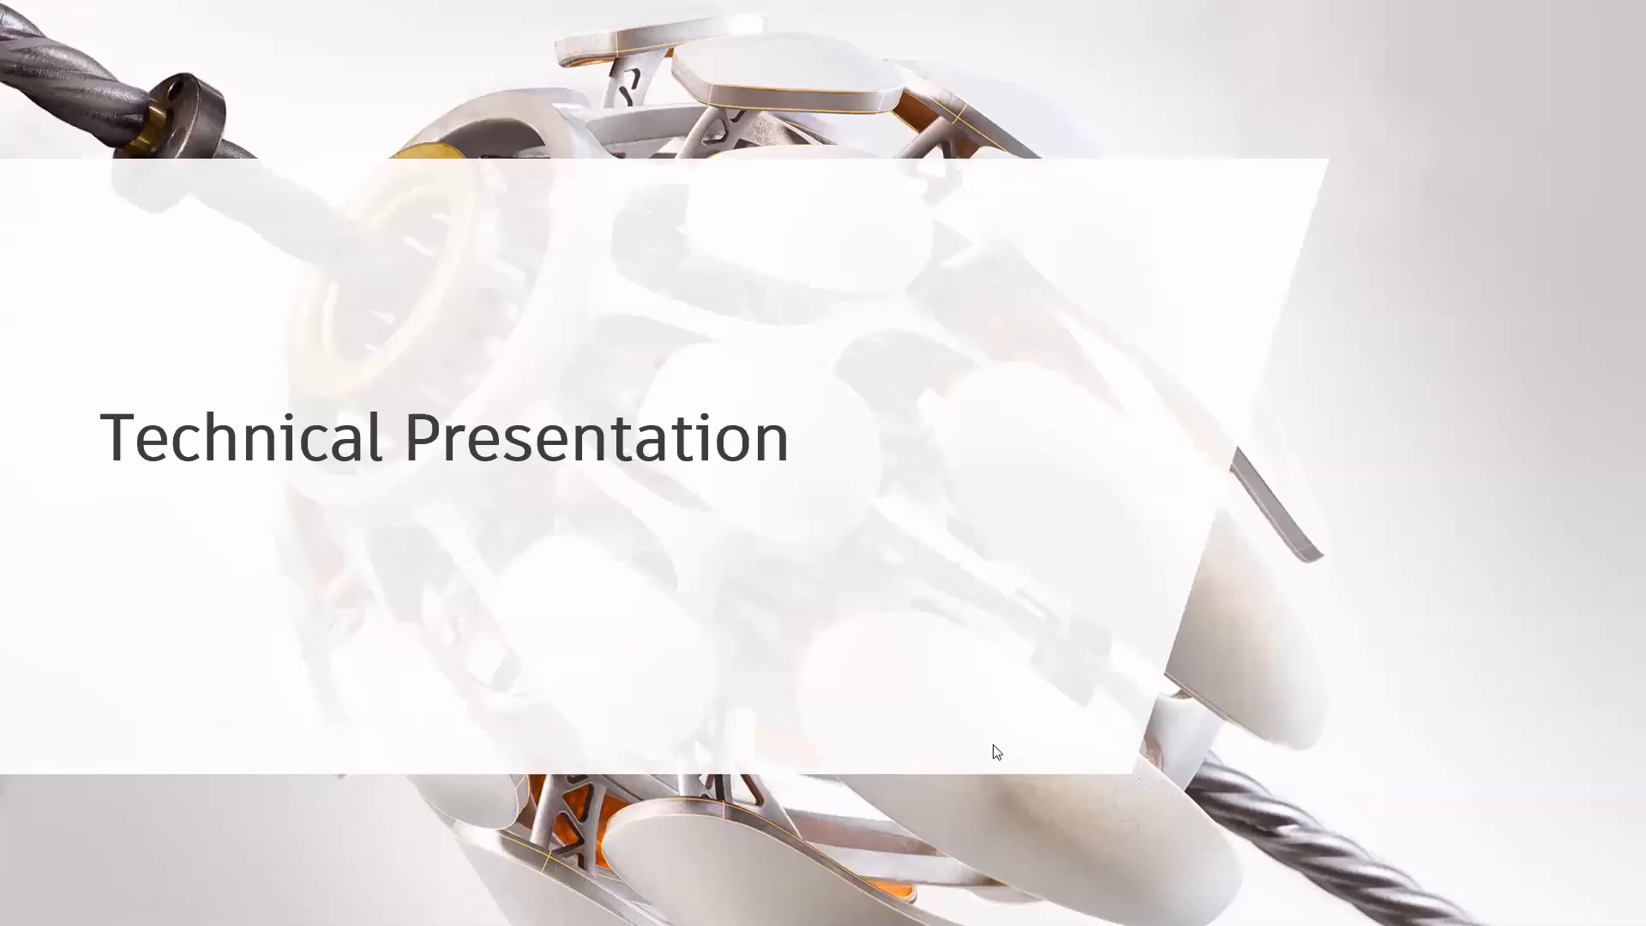